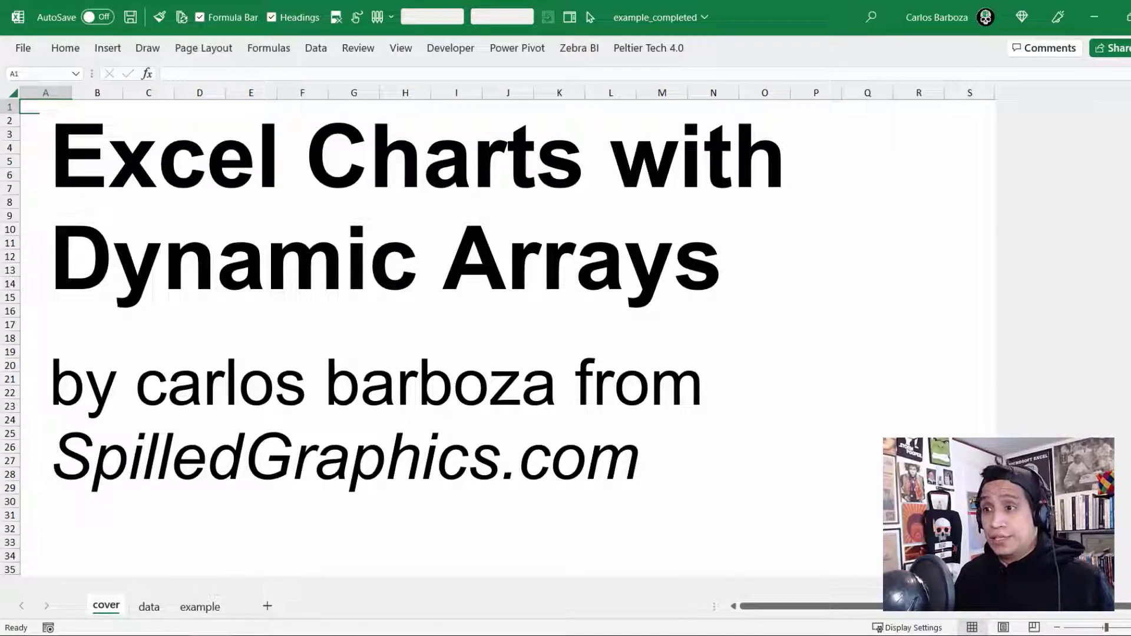
- Switch to the web browser and open the Excel Virtually Global program page to view the session schedule
{"action": "left_click", "coordinate": [195, 626]}
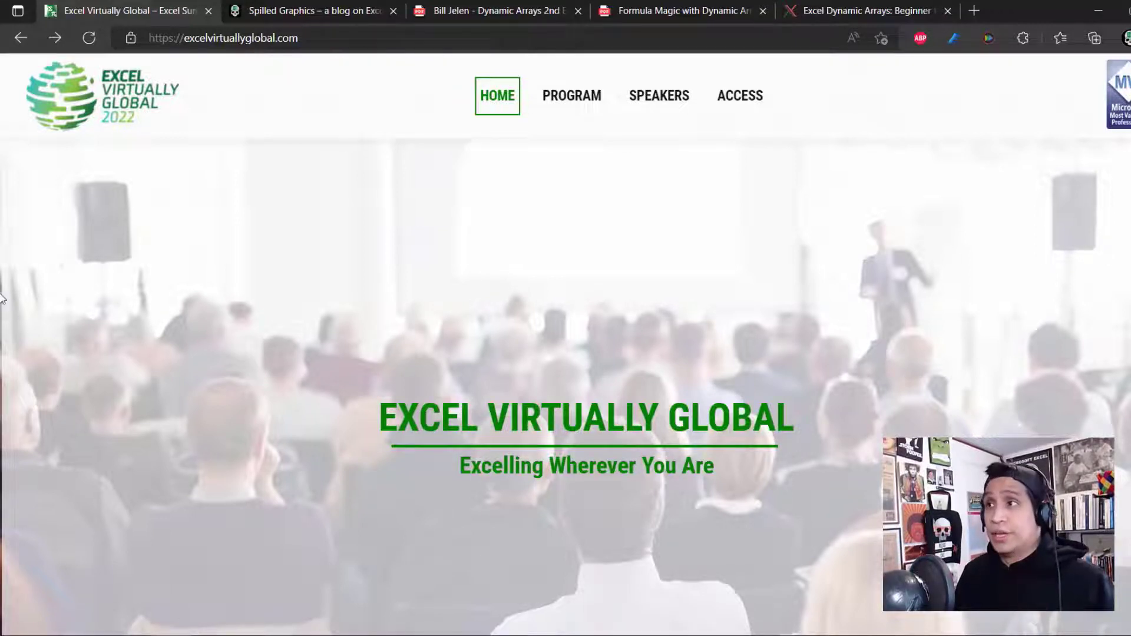
{"action": "left_click", "coordinate": [569, 94]}
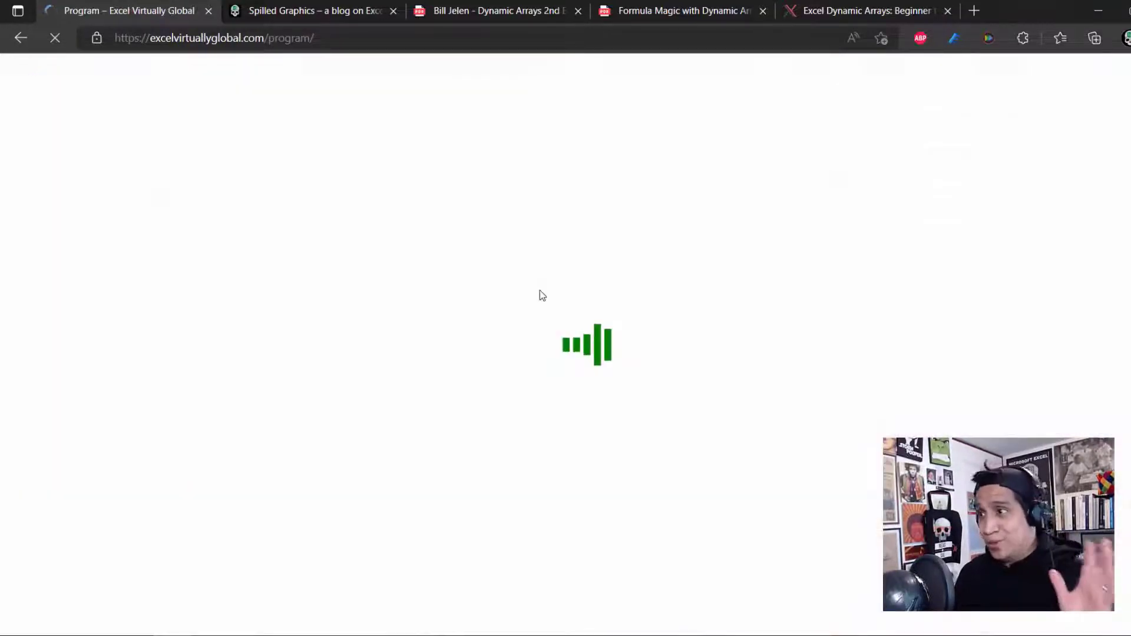
{"action": "scroll", "coordinate": [551, 314], "scroll_direction": "down", "scroll_amount": 5}
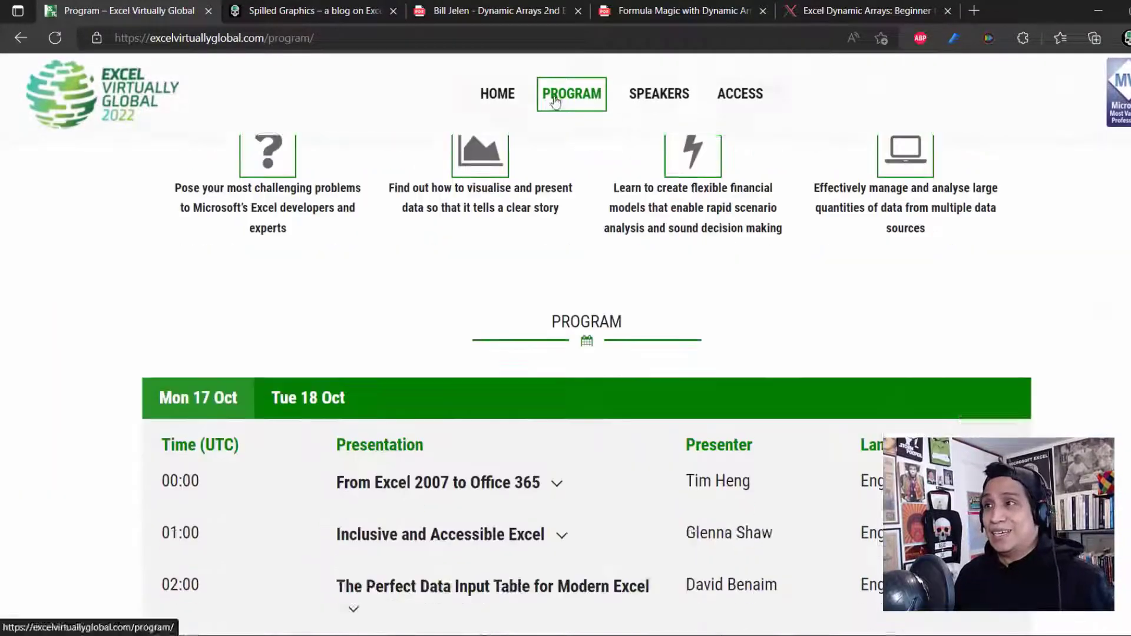
- Open the conference's Speakers page and look through the speaker profiles and their biographies
{"action": "left_click", "coordinate": [653, 89]}
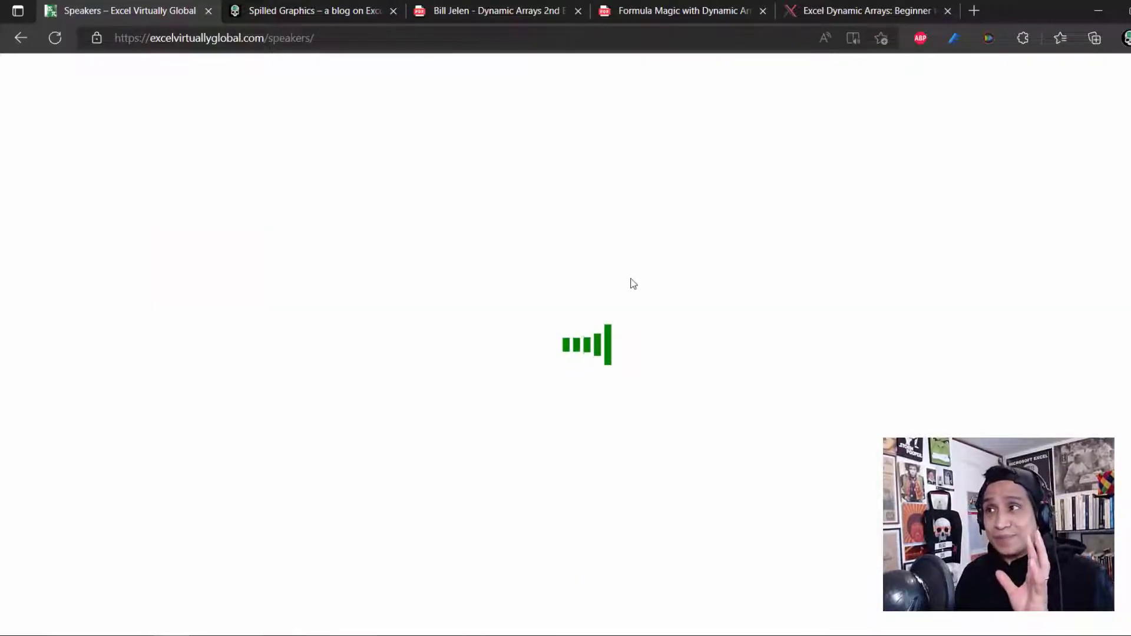
{"action": "scroll", "coordinate": [652, 346], "scroll_direction": "down", "scroll_amount": 10}
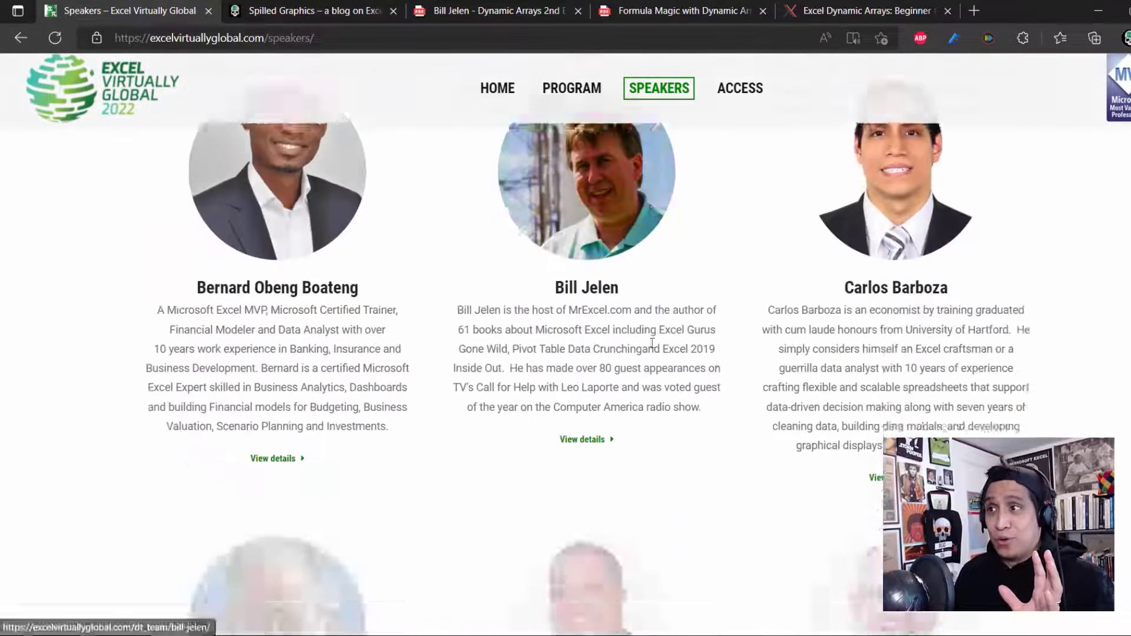
{"action": "scroll", "coordinate": [651, 343], "scroll_direction": "down", "scroll_amount": 15}
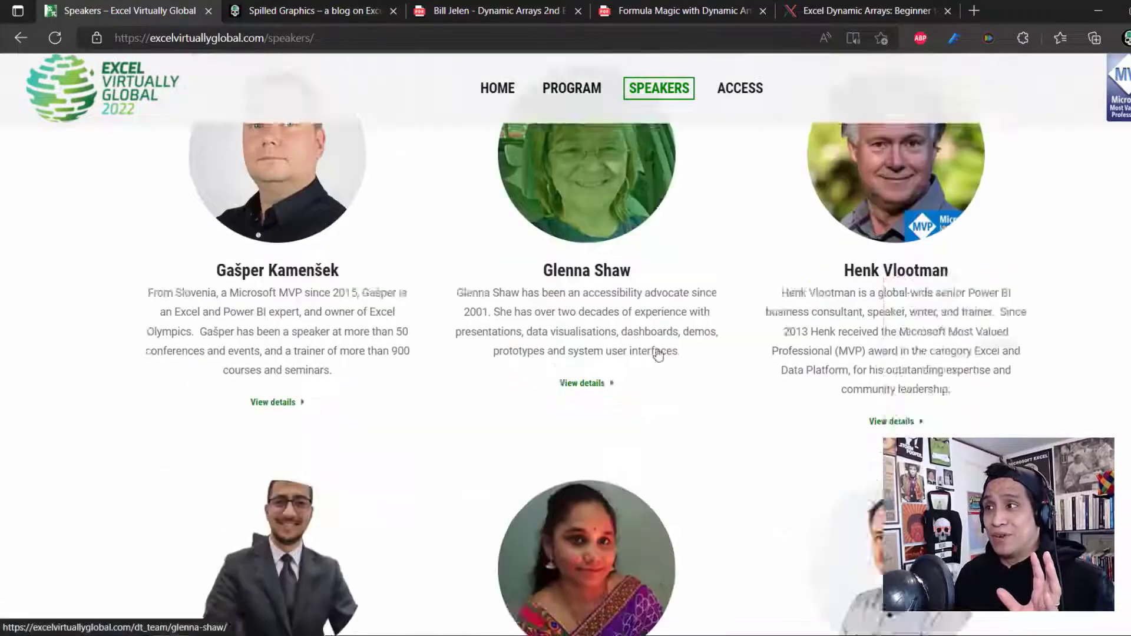
{"action": "scroll", "coordinate": [658, 354], "scroll_direction": "down", "scroll_amount": 12}
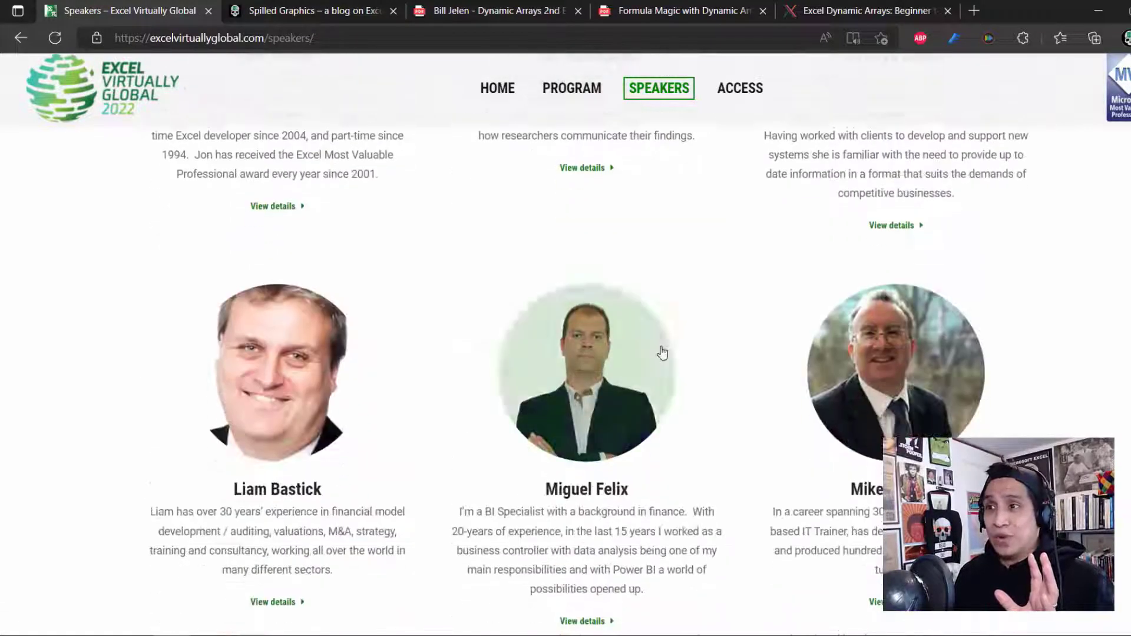
{"action": "scroll", "coordinate": [662, 352], "scroll_direction": "down", "scroll_amount": 1}
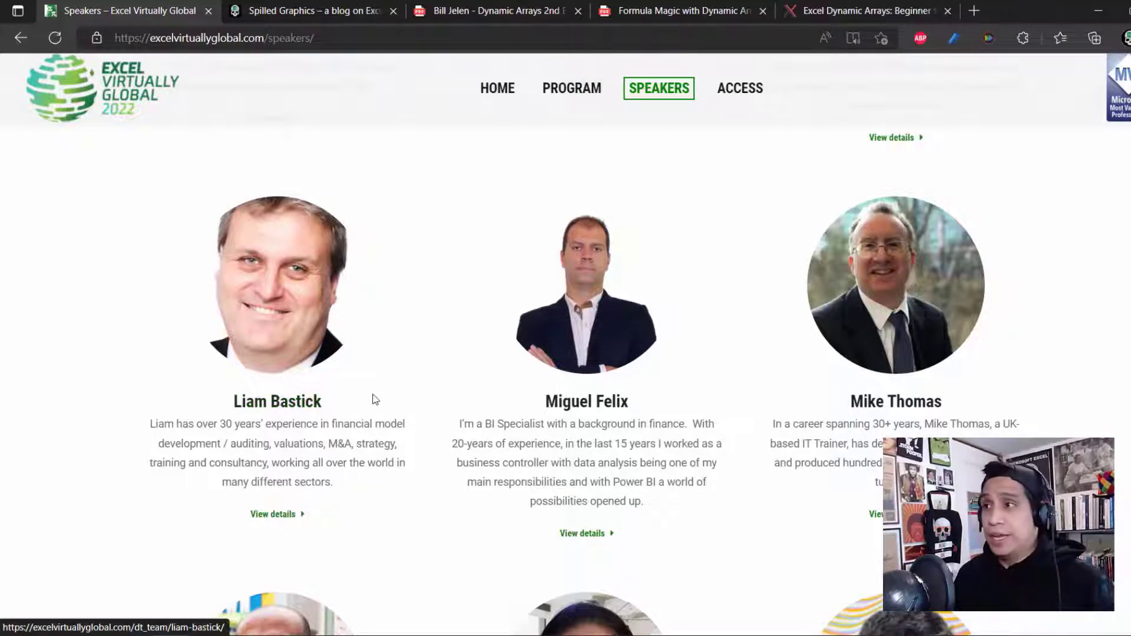
{"action": "scroll", "coordinate": [377, 396], "scroll_direction": "down", "scroll_amount": 10}
{"action": "scroll", "coordinate": [380, 397], "scroll_direction": "up", "scroll_amount": 15}
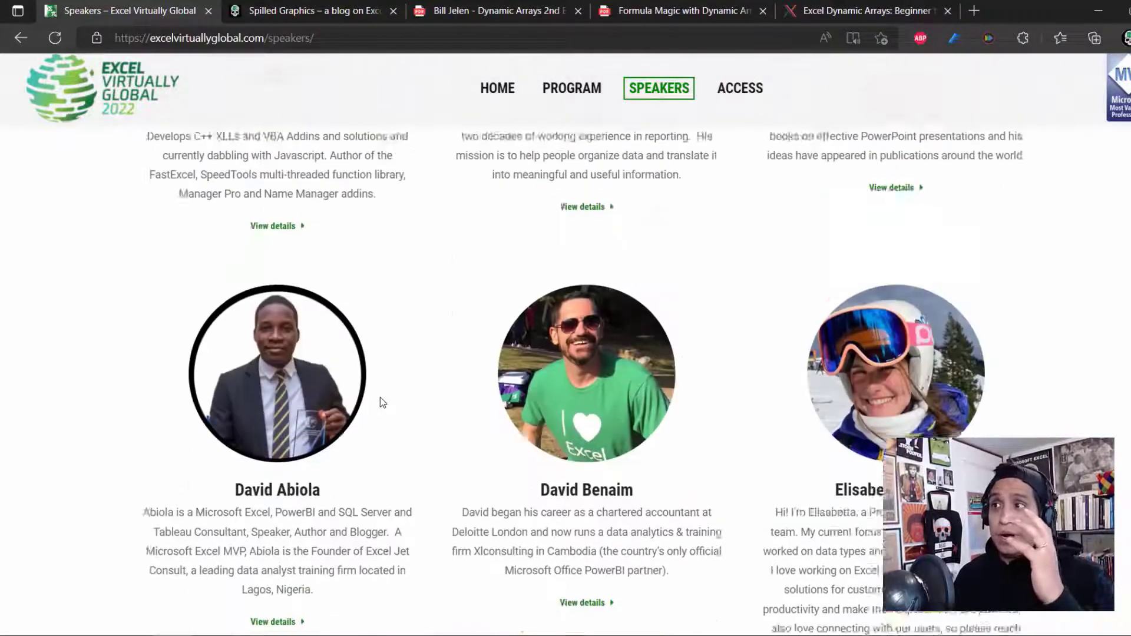
{"action": "scroll", "coordinate": [390, 391], "scroll_direction": "up", "scroll_amount": 8}
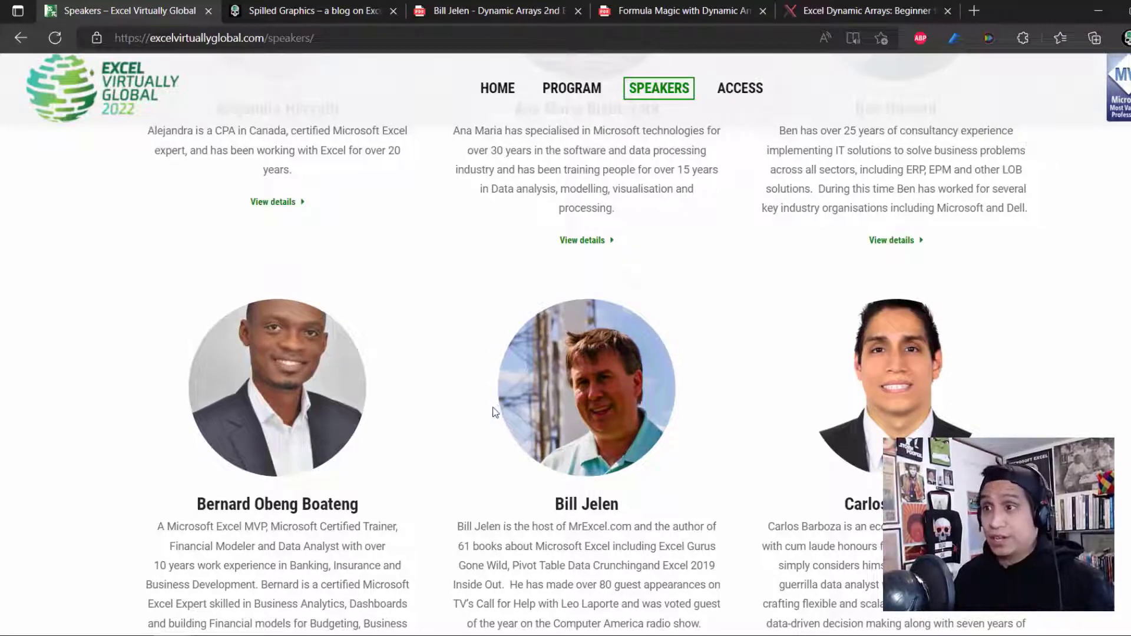
{"action": "scroll", "coordinate": [498, 410], "scroll_direction": "up", "scroll_amount": 5}
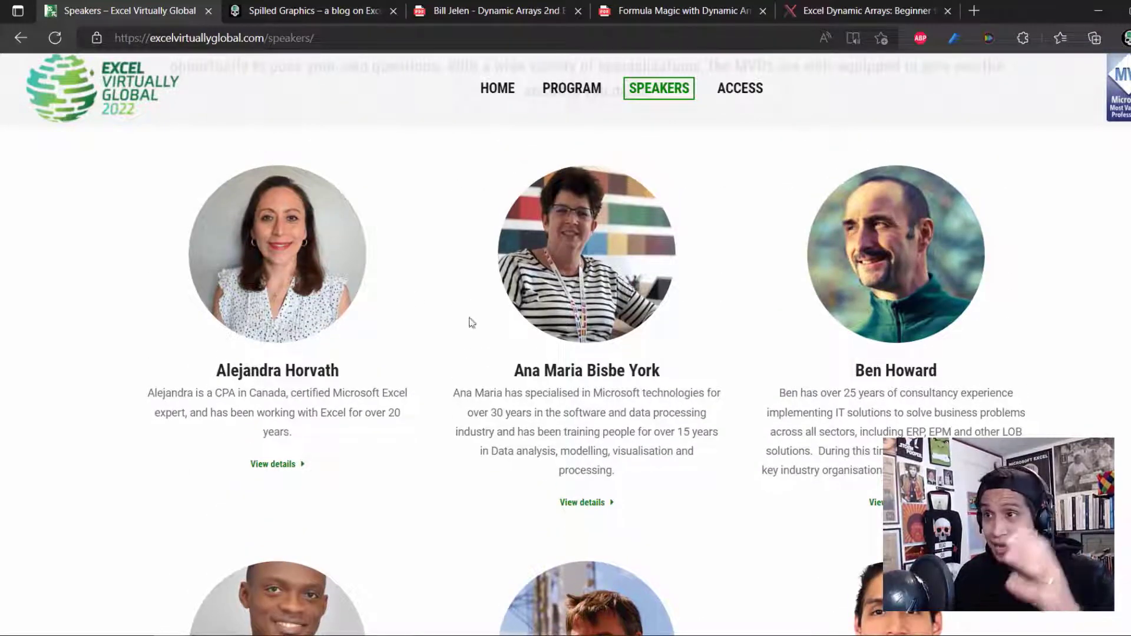
{"action": "scroll", "coordinate": [598, 474], "scroll_direction": "down", "scroll_amount": 6}
{"action": "scroll", "coordinate": [619, 507], "scroll_direction": "down", "scroll_amount": 6}
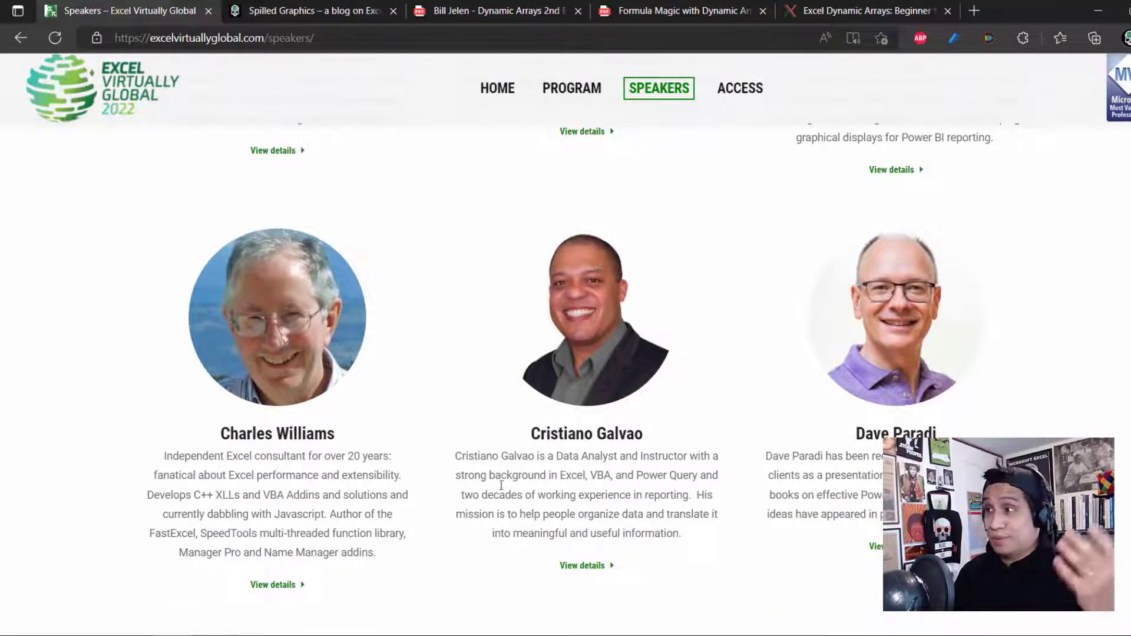
{"action": "scroll", "coordinate": [501, 490], "scroll_direction": "down", "scroll_amount": 12}
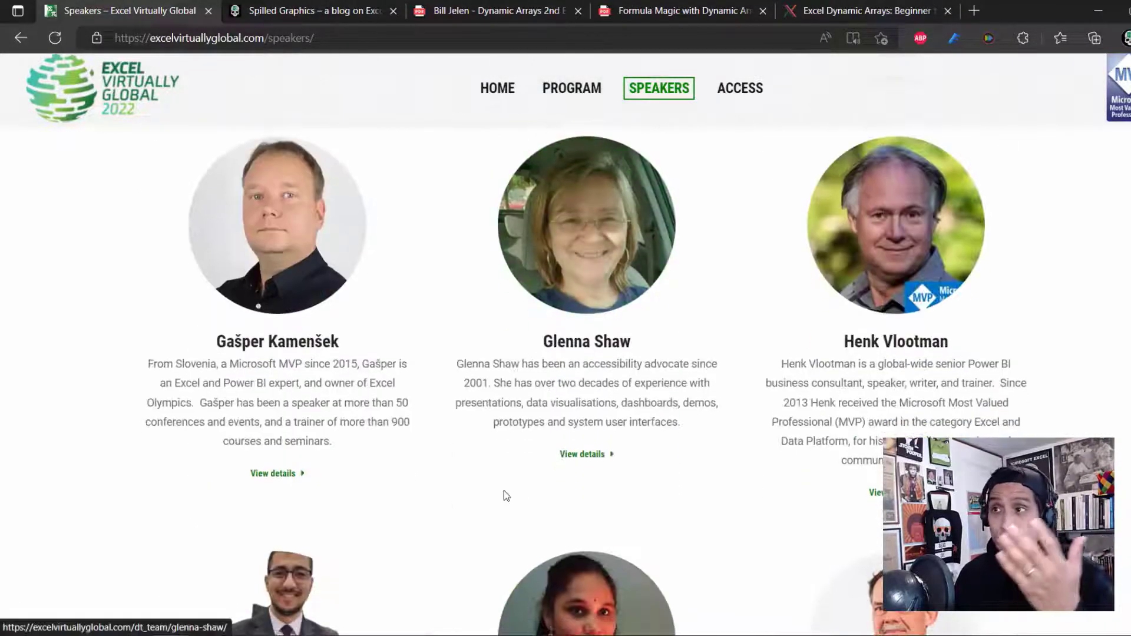
{"action": "scroll", "coordinate": [504, 494], "scroll_direction": "down", "scroll_amount": 6}
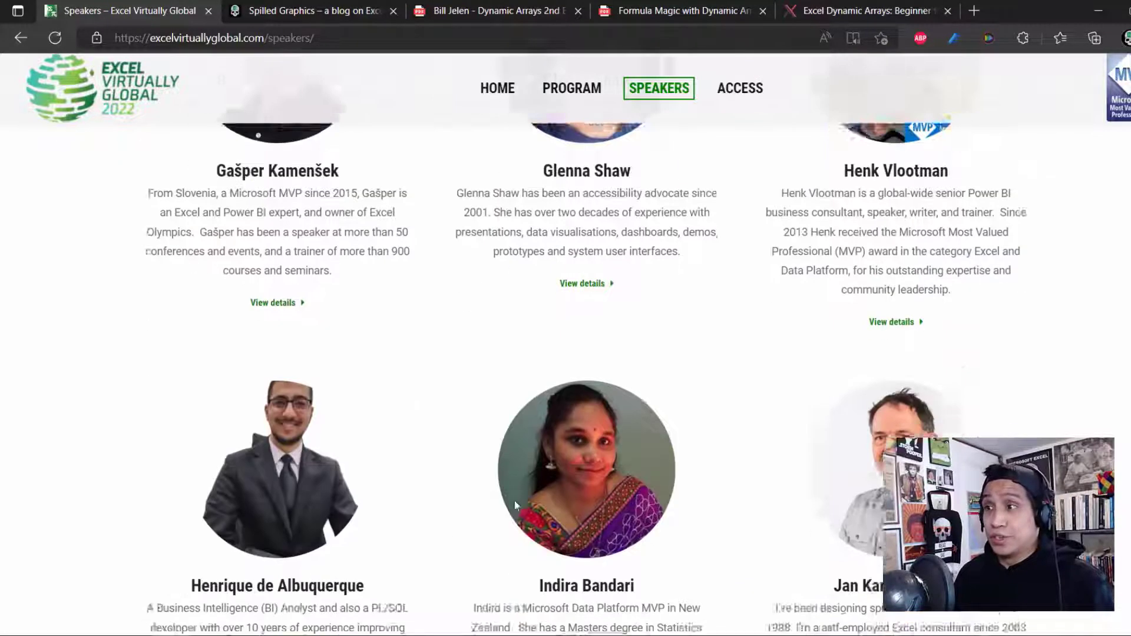
{"action": "scroll", "coordinate": [524, 499], "scroll_direction": "down", "scroll_amount": 6}
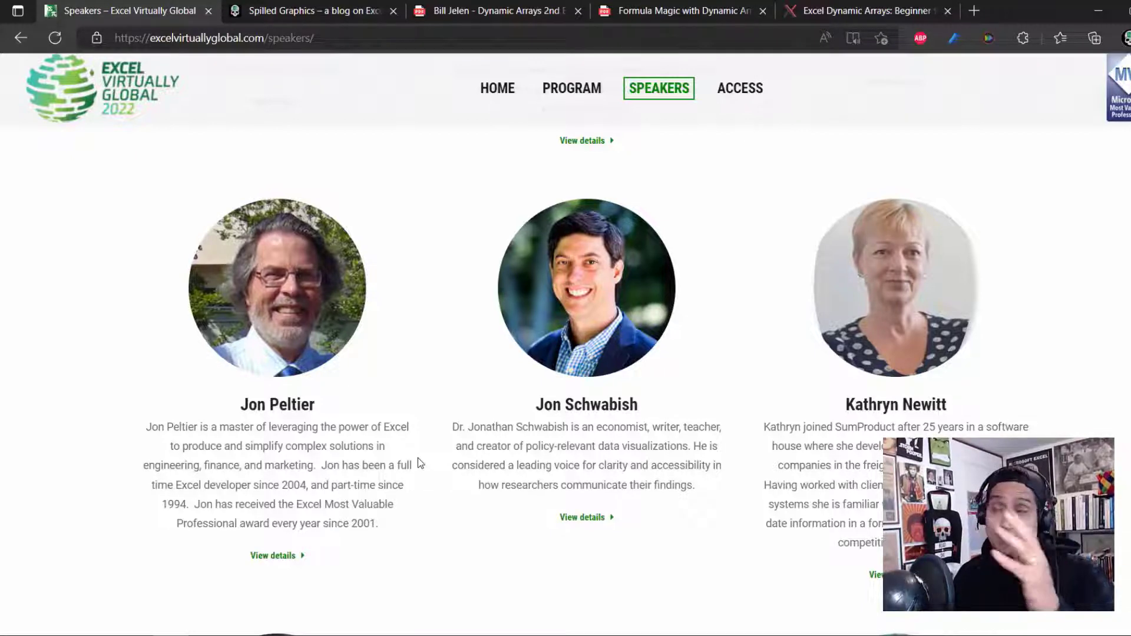
{"action": "scroll", "coordinate": [431, 483], "scroll_direction": "down", "scroll_amount": 20}
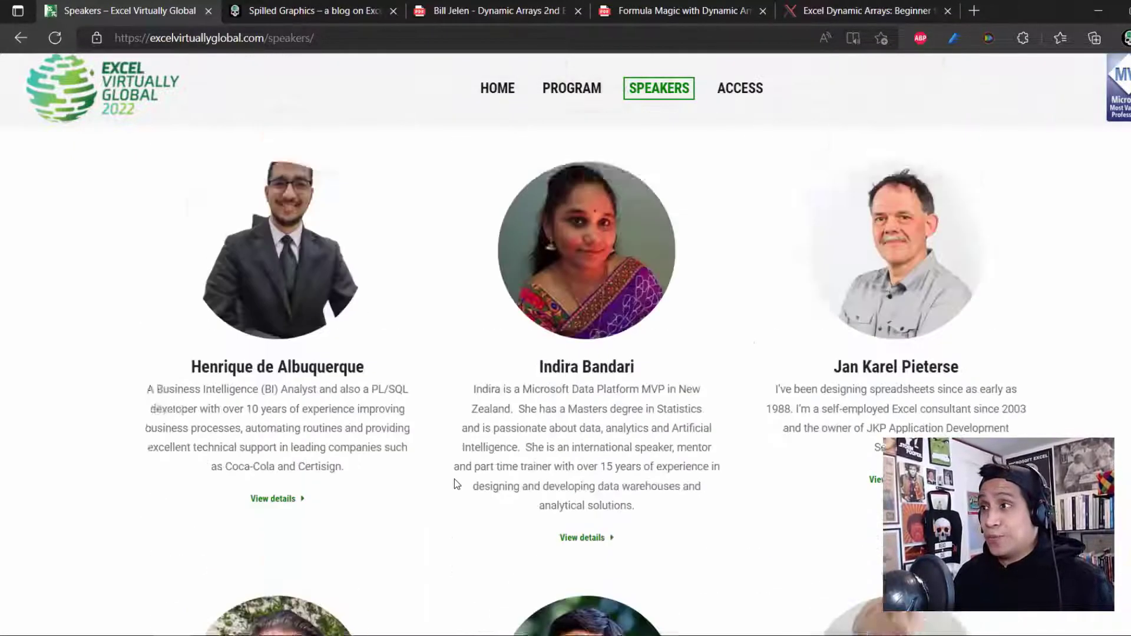
{"action": "scroll", "coordinate": [462, 487], "scroll_direction": "up", "scroll_amount": 17}
{"action": "scroll", "coordinate": [462, 489], "scroll_direction": "down", "scroll_amount": 4}
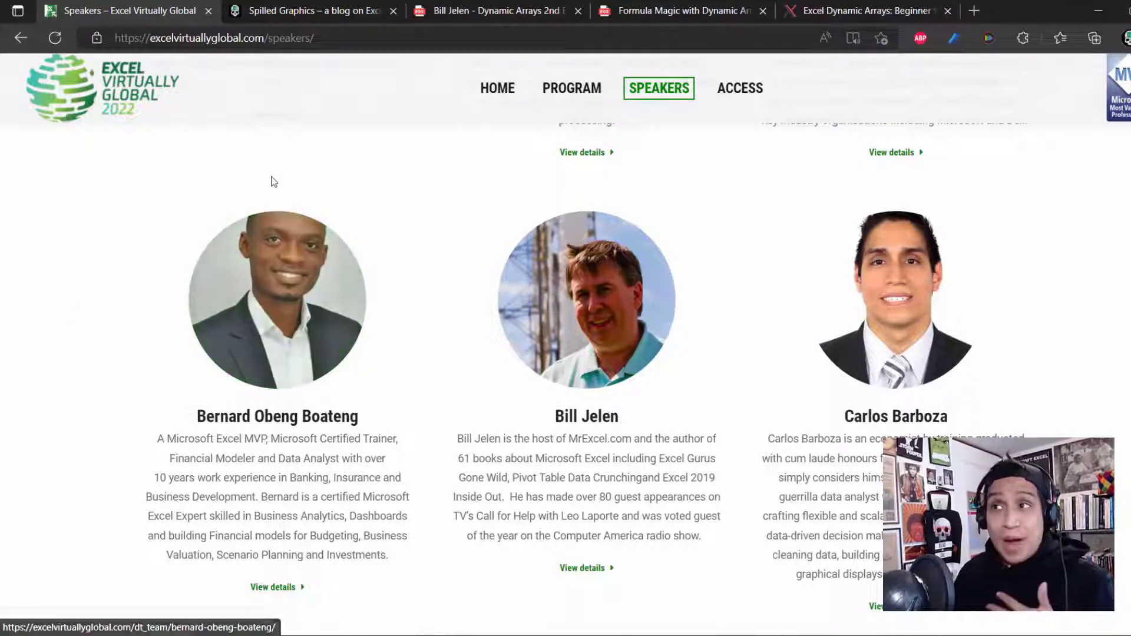
- Read through the About page of the Spilled Graphics site, including the author's resume, and return to the site's home page
{"action": "left_click", "coordinate": [317, 5]}
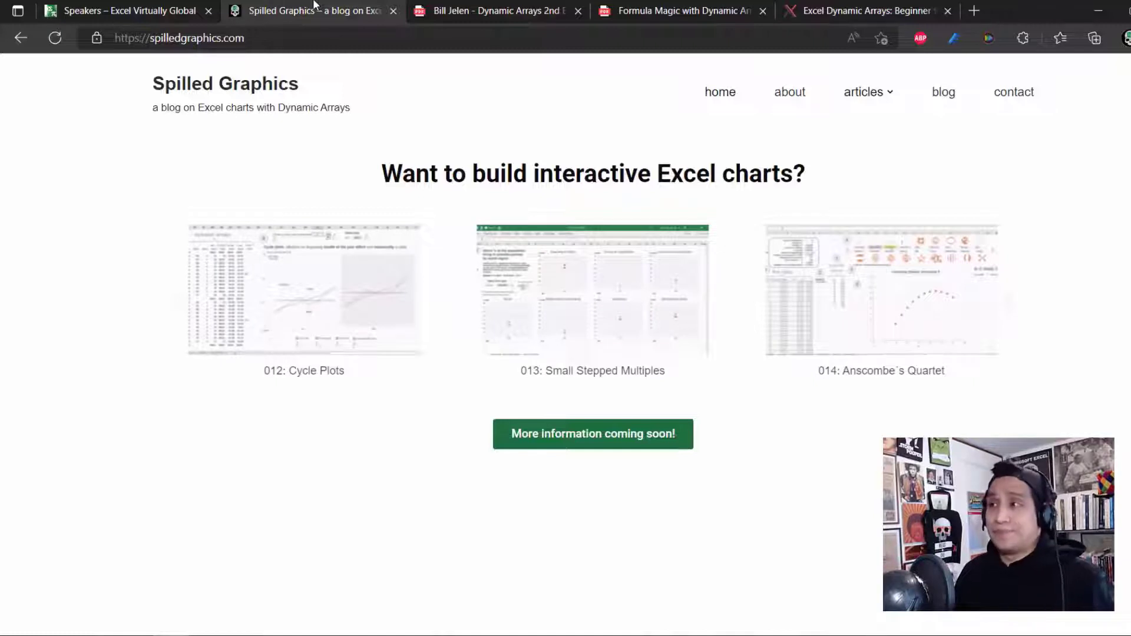
{"action": "left_click", "coordinate": [794, 98]}
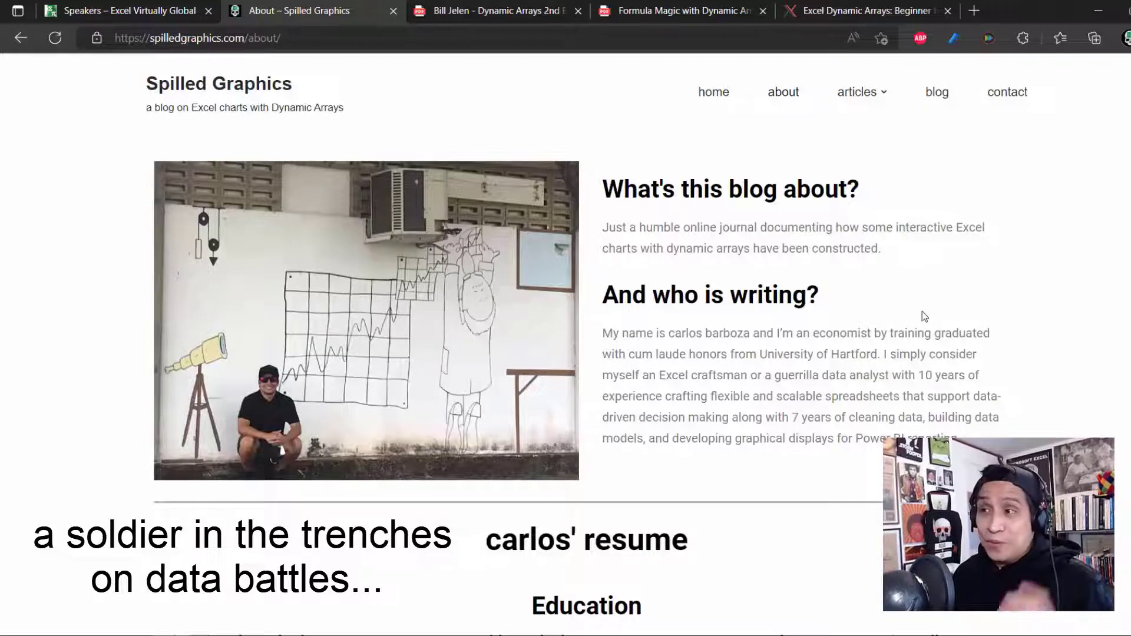
{"action": "scroll", "coordinate": [928, 333], "scroll_direction": "down", "scroll_amount": 8}
{"action": "scroll", "coordinate": [930, 336], "scroll_direction": "up", "scroll_amount": 1}
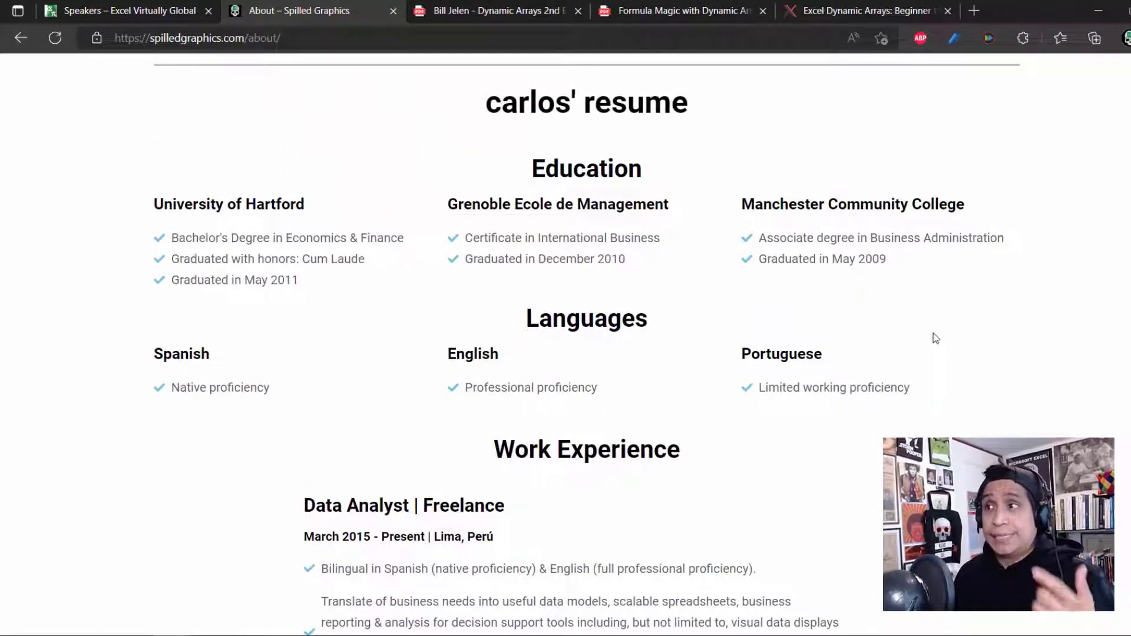
{"action": "scroll", "coordinate": [949, 341], "scroll_direction": "down", "scroll_amount": 15}
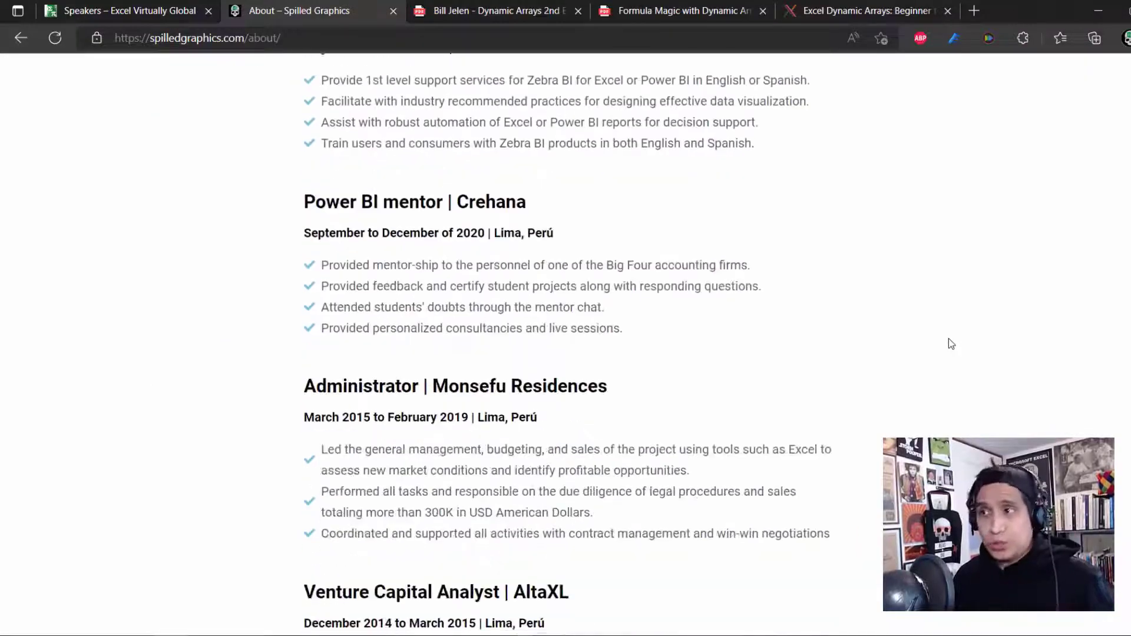
{"action": "scroll", "coordinate": [948, 343], "scroll_direction": "down", "scroll_amount": 15}
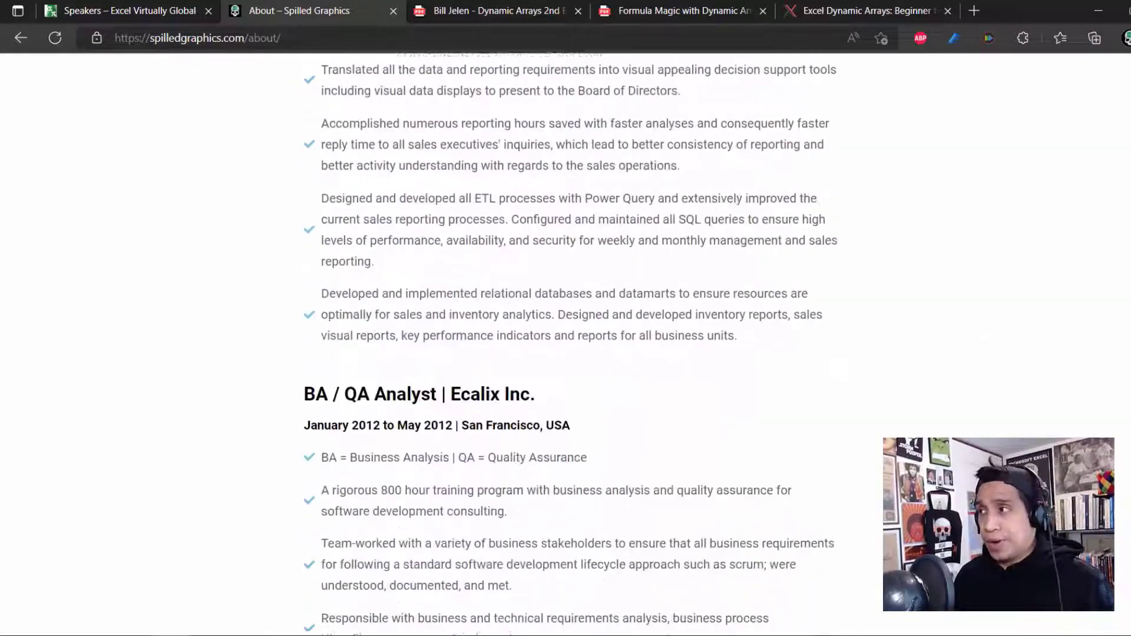
{"action": "scroll", "coordinate": [949, 343], "scroll_direction": "down", "scroll_amount": 10}
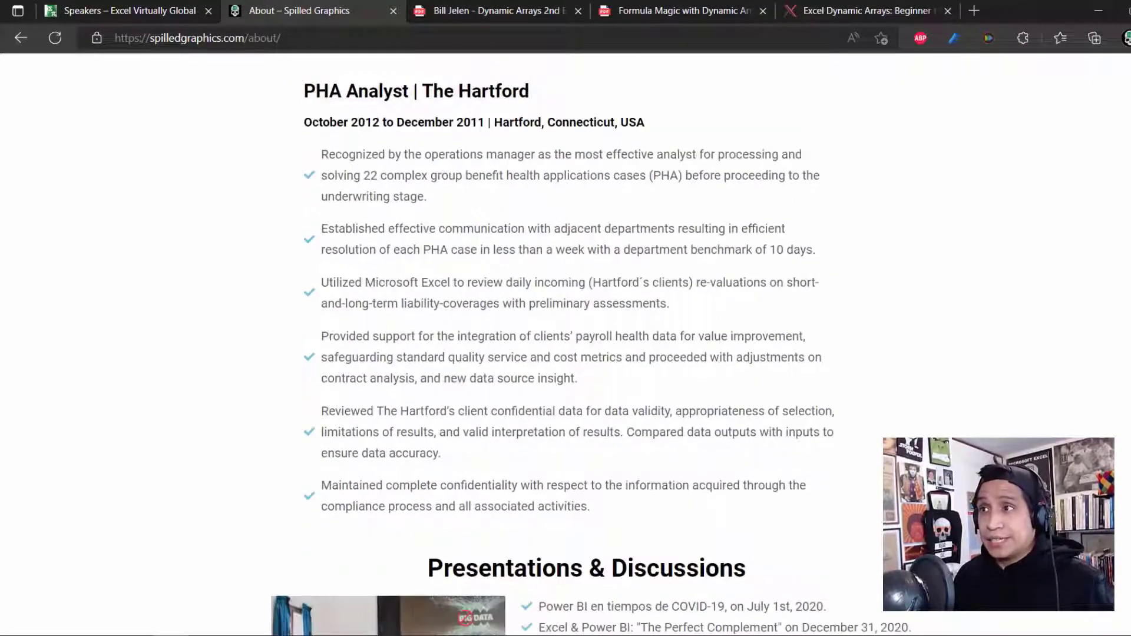
{"action": "scroll", "coordinate": [566, 342], "scroll_direction": "up", "scroll_amount": 20}
{"action": "scroll", "coordinate": [566, 342], "scroll_direction": "down", "scroll_amount": 15}
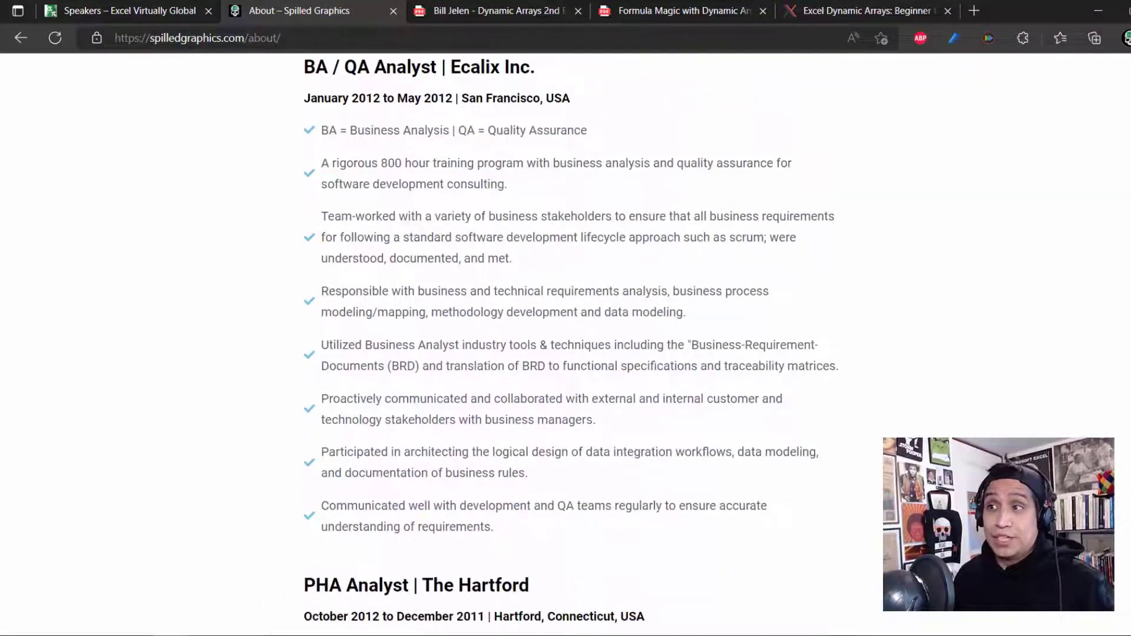
{"action": "scroll", "coordinate": [566, 342], "scroll_direction": "down", "scroll_amount": 8}
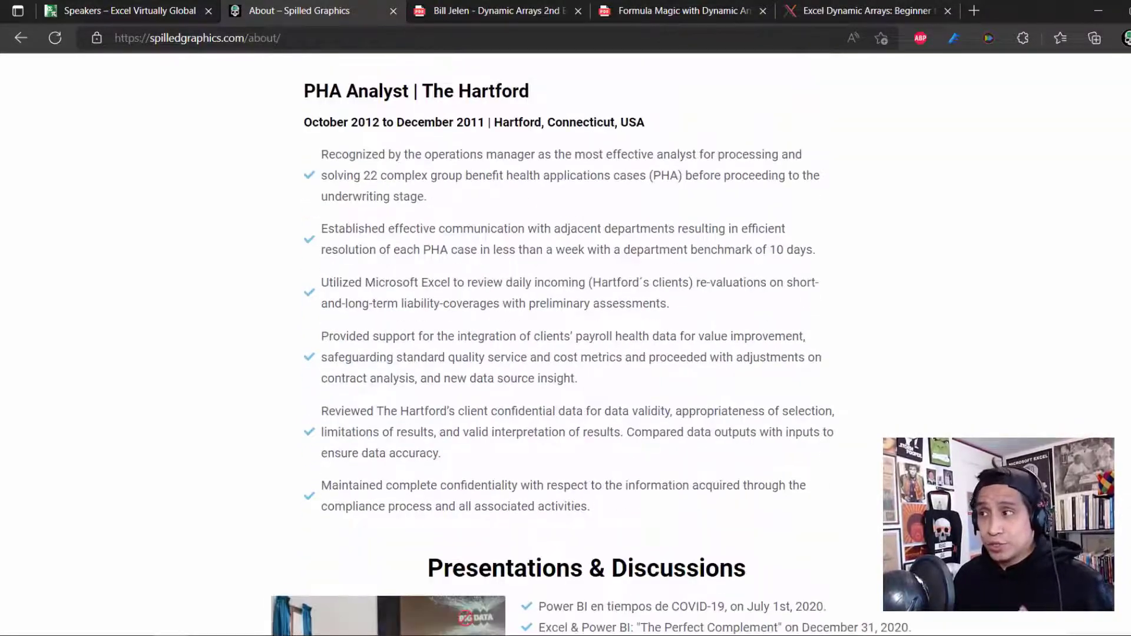
{"action": "scroll", "coordinate": [1099, 133], "scroll_direction": "up", "scroll_amount": 20}
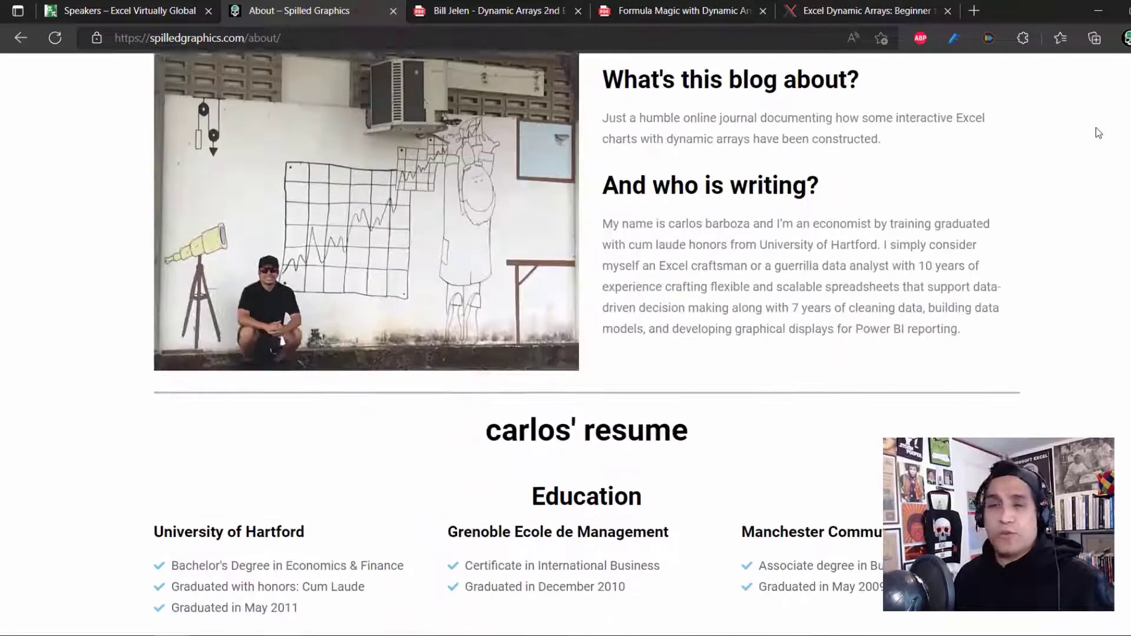
{"action": "scroll", "coordinate": [1097, 128], "scroll_direction": "up", "scroll_amount": 2}
{"action": "key", "text": "alt+Left"}
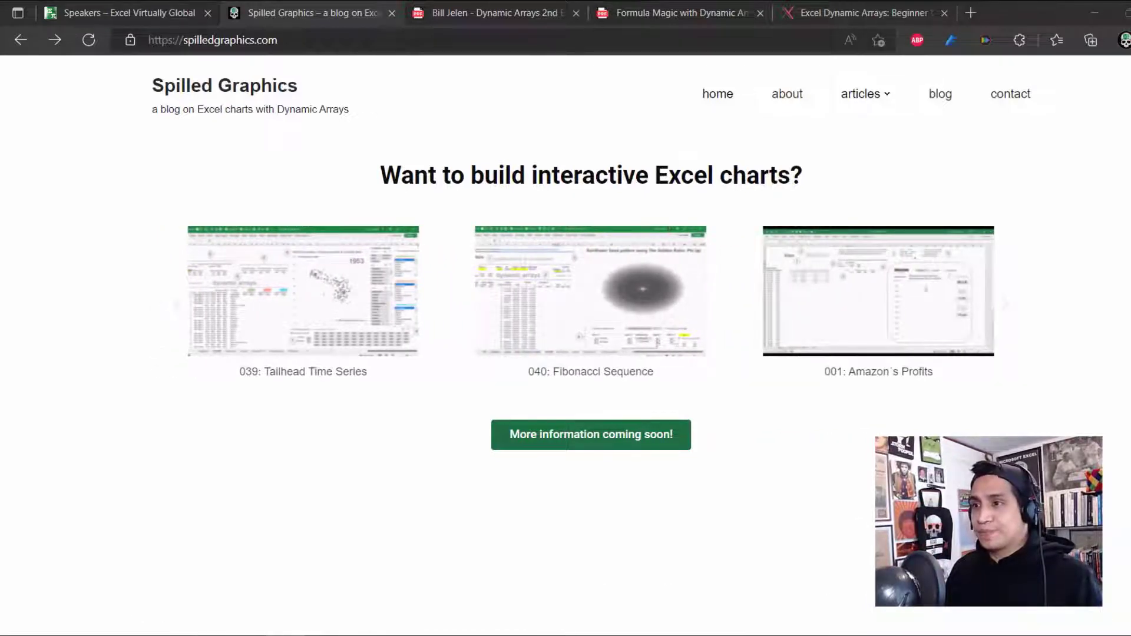
- Switch to the example_completed workbook in Excel and open its example sheet with the sales chart
{"action": "mouse_move", "coordinate": [237, 634]}
{"action": "left_click", "coordinate": [126, 581]}
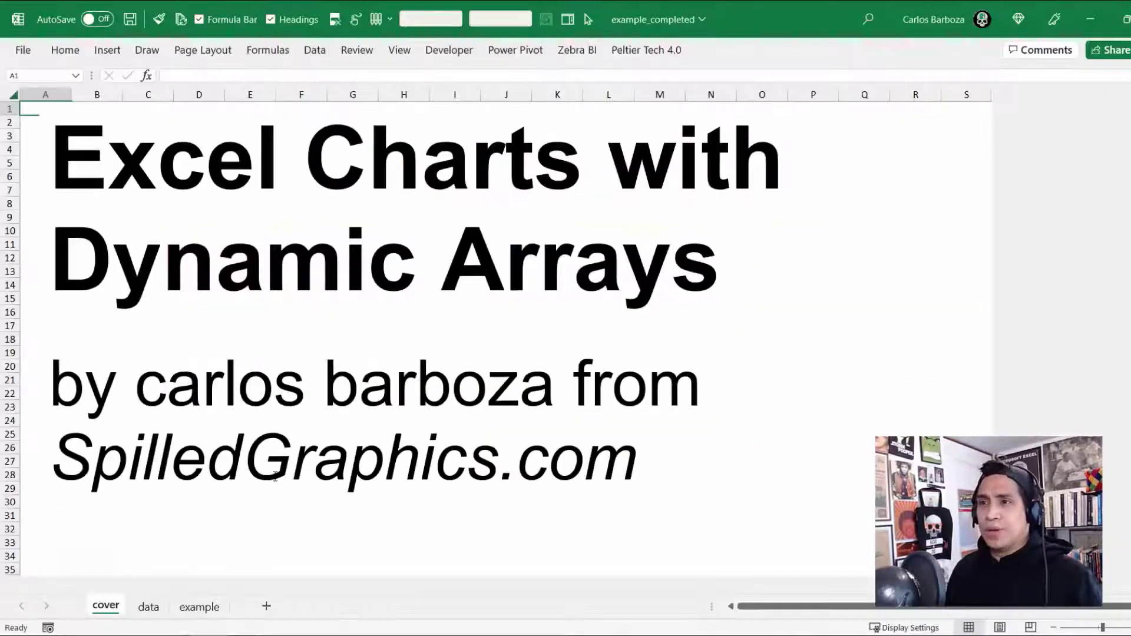
{"action": "key", "text": "ctrl+Page_Down"}
{"action": "key", "text": "ctrl+Page_Down"}
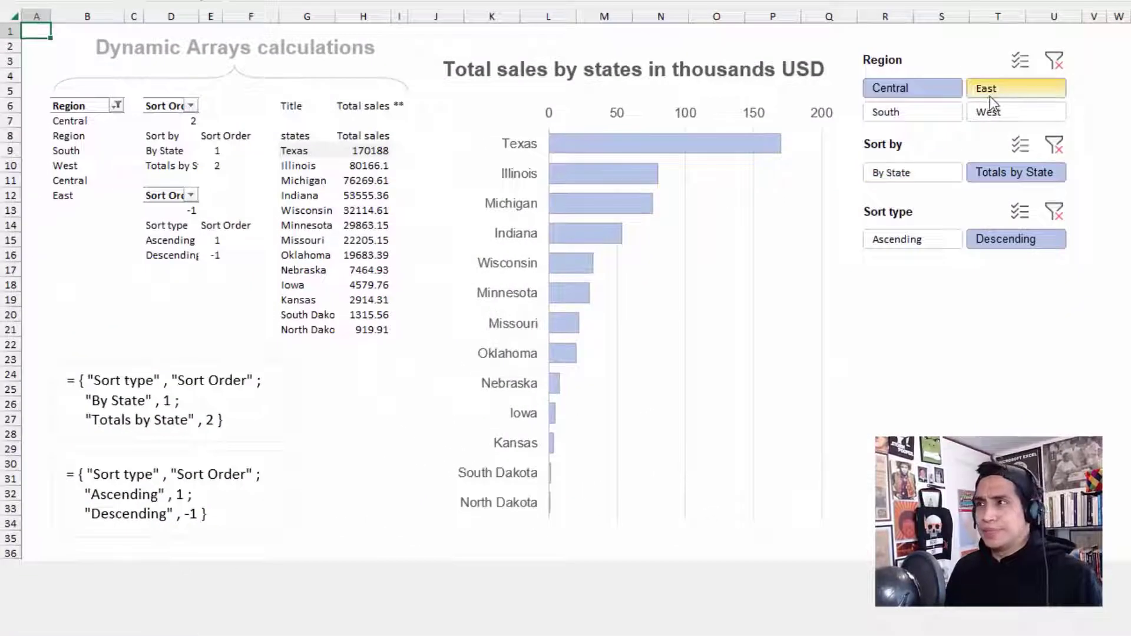
- Cycle the chart's Region filter through East, West, Central and South, finishing with only West selected
{"action": "left_click", "coordinate": [994, 94]}
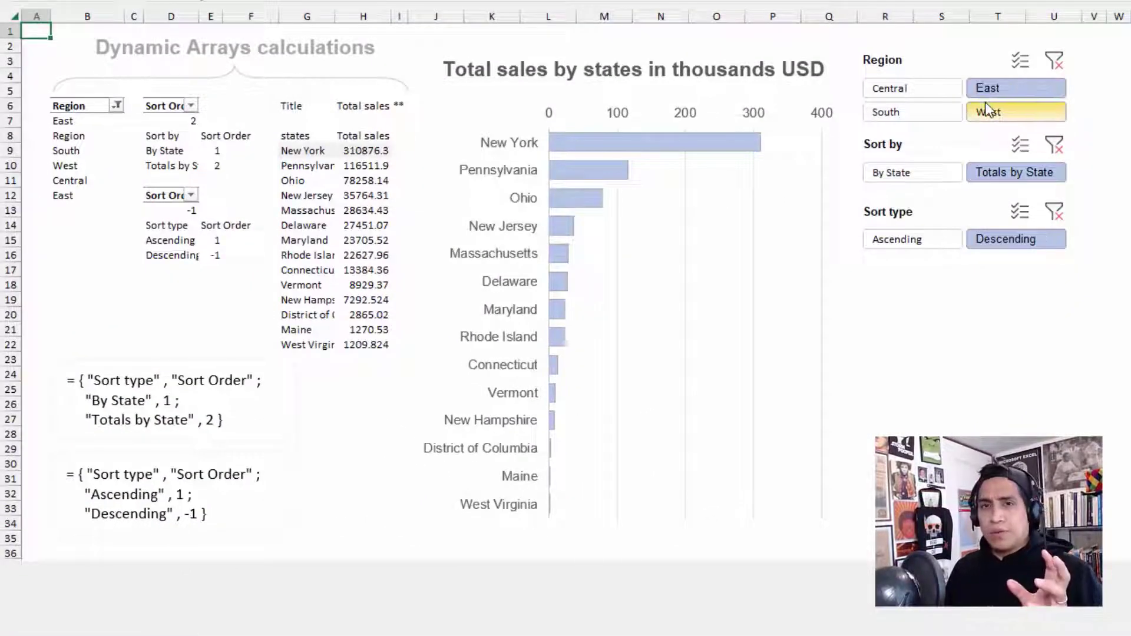
{"action": "left_click", "coordinate": [985, 104]}
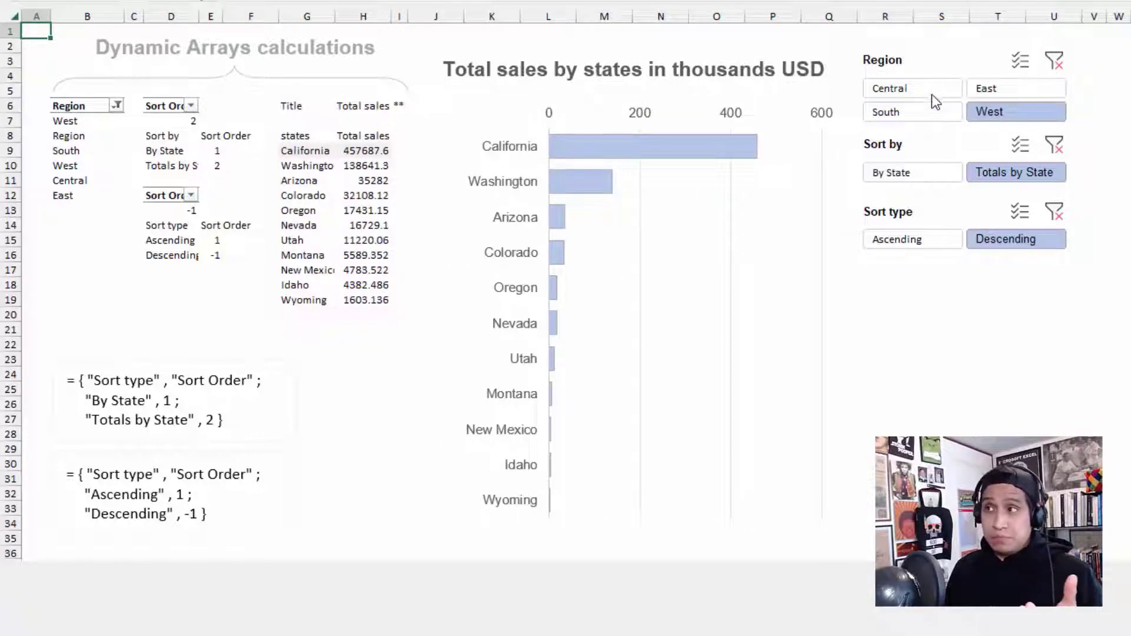
{"action": "left_click", "coordinate": [931, 93]}
{"action": "left_click", "coordinate": [924, 113]}
{"action": "left_click", "coordinate": [988, 94]}
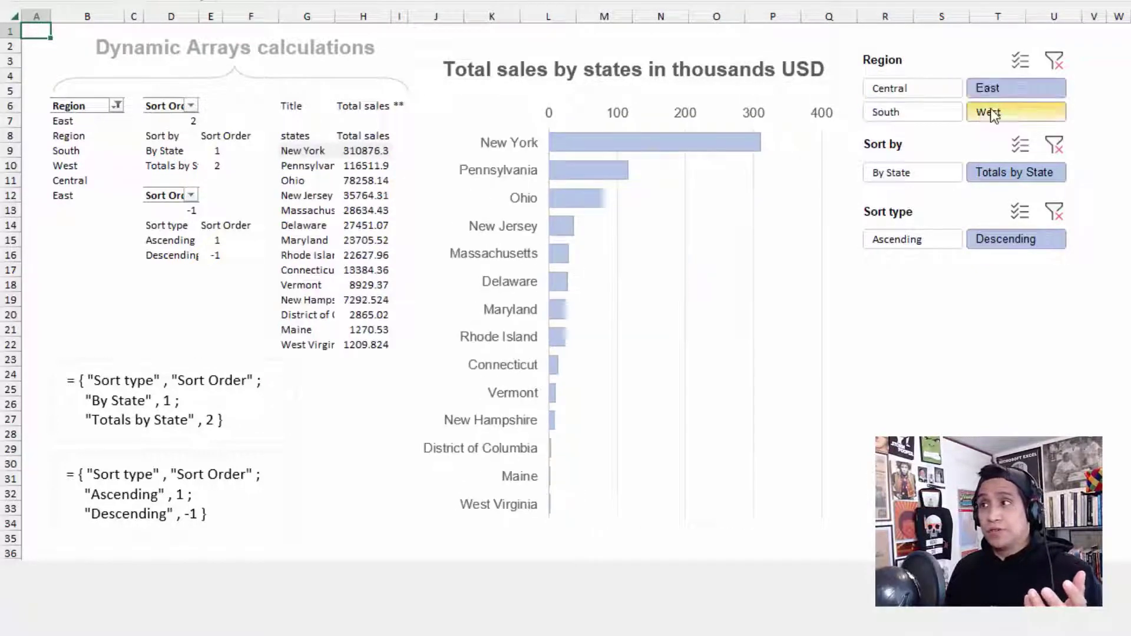
{"action": "left_click", "coordinate": [990, 112]}
{"action": "left_click", "coordinate": [934, 115]}
{"action": "left_click", "coordinate": [928, 89]}
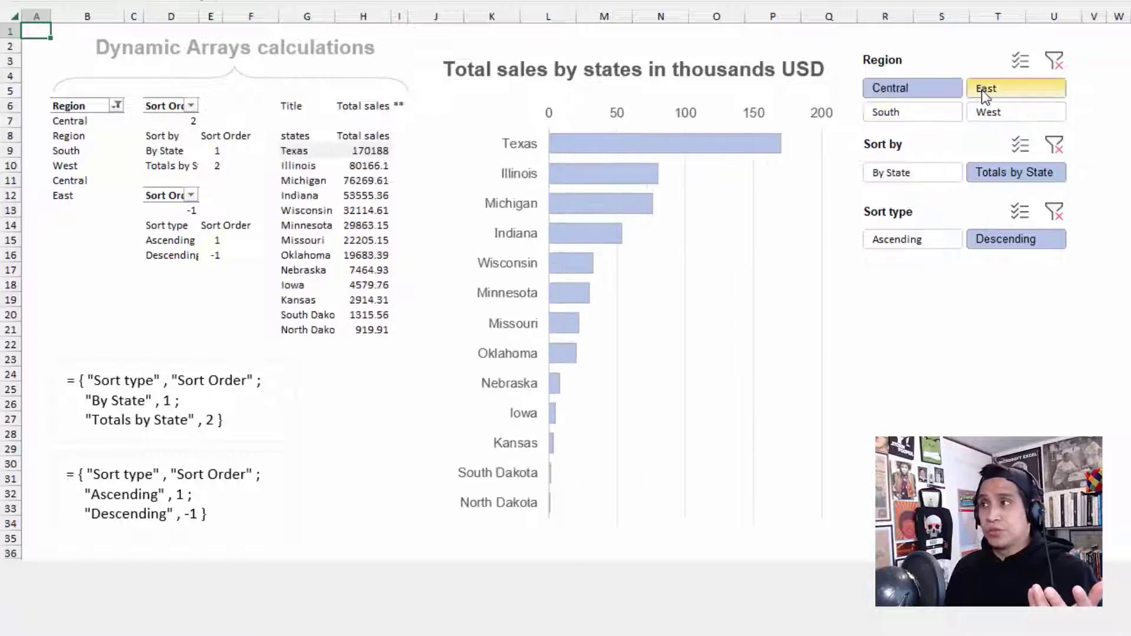
{"action": "left_click", "coordinate": [982, 89]}
{"action": "left_click", "coordinate": [924, 115]}
{"action": "left_click", "coordinate": [986, 112]}
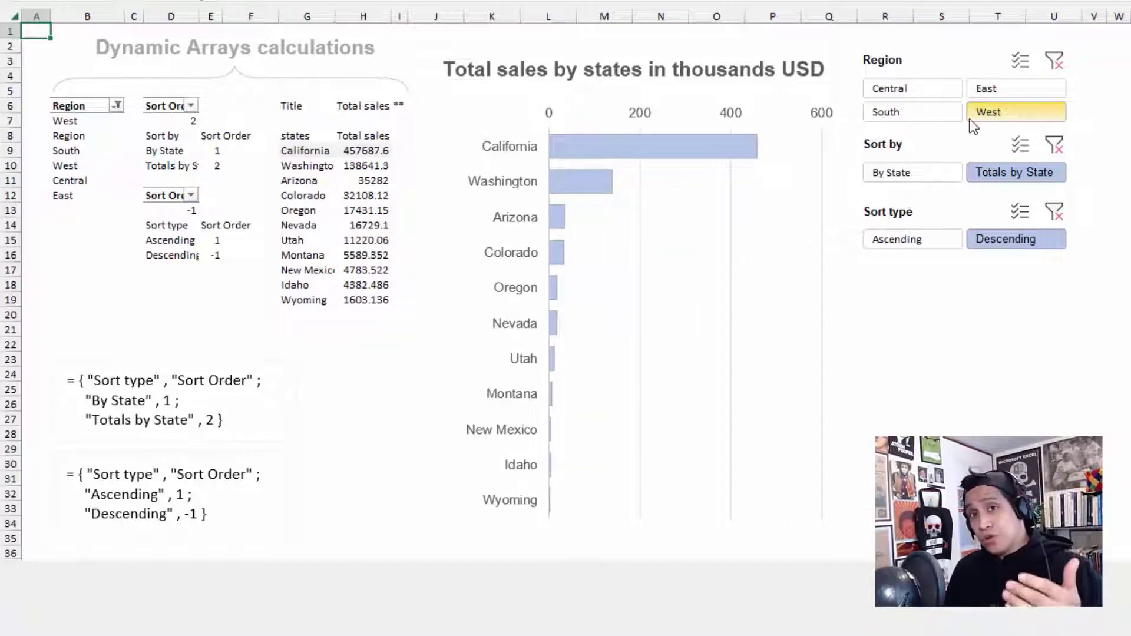
- Sort the West region's sales chart by state, trying both sort directions and finishing with ascending order
{"action": "left_click", "coordinate": [914, 177]}
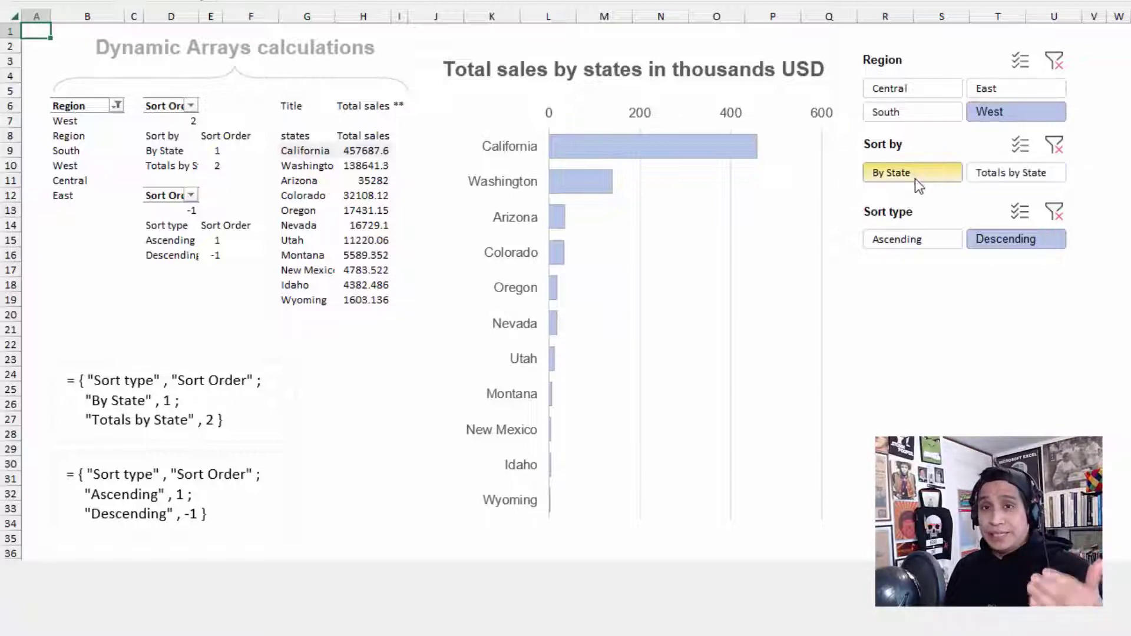
{"action": "left_click", "coordinate": [919, 248]}
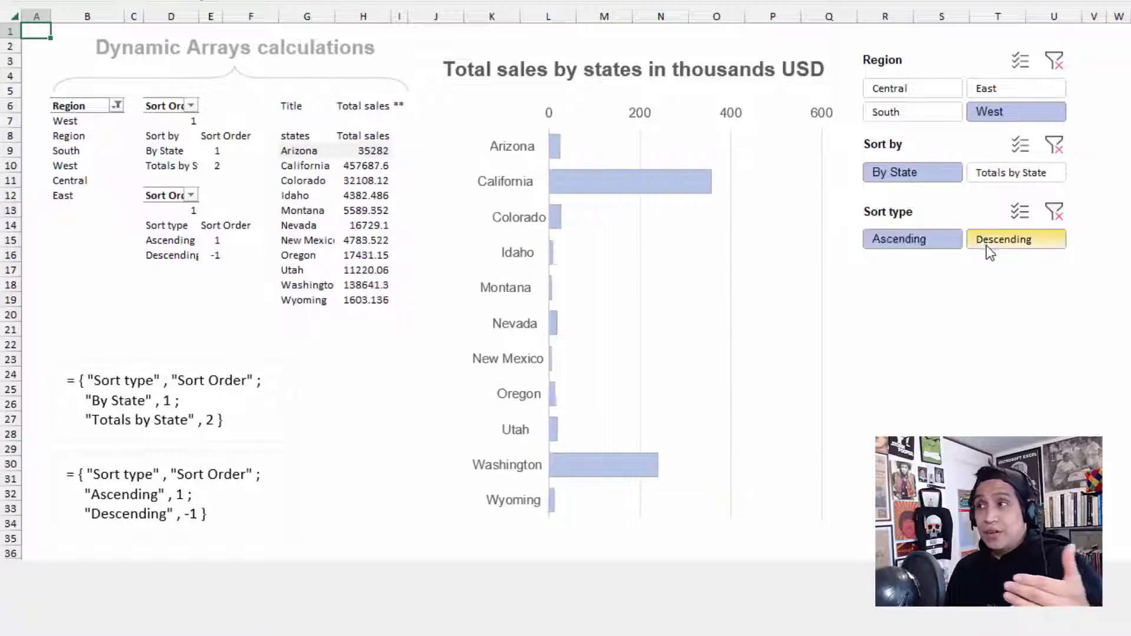
{"action": "left_click", "coordinate": [987, 246]}
{"action": "left_click", "coordinate": [942, 252]}
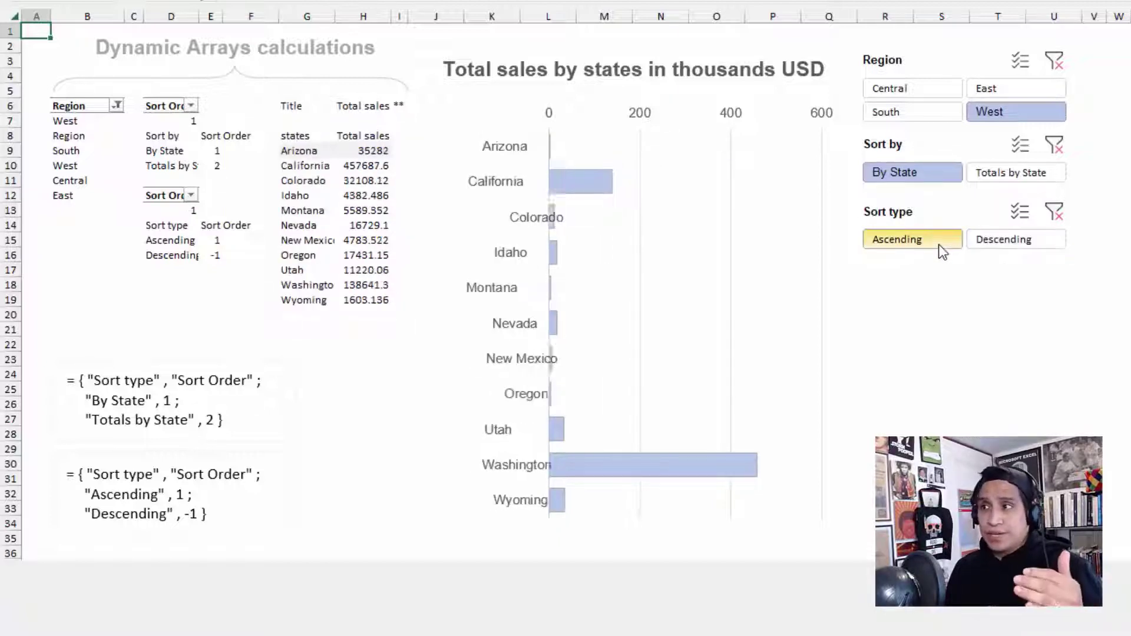
- Sort the chart by Totals by State and switch between descending and ascending order, finishing with Descending
{"action": "left_click", "coordinate": [997, 177]}
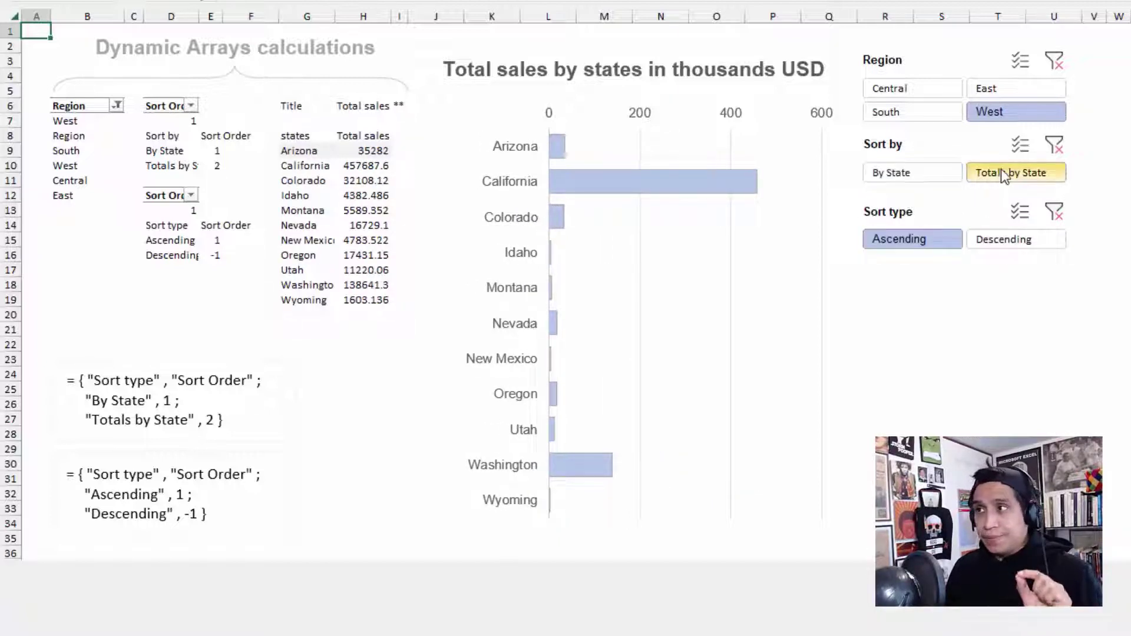
{"action": "left_click", "coordinate": [1005, 245]}
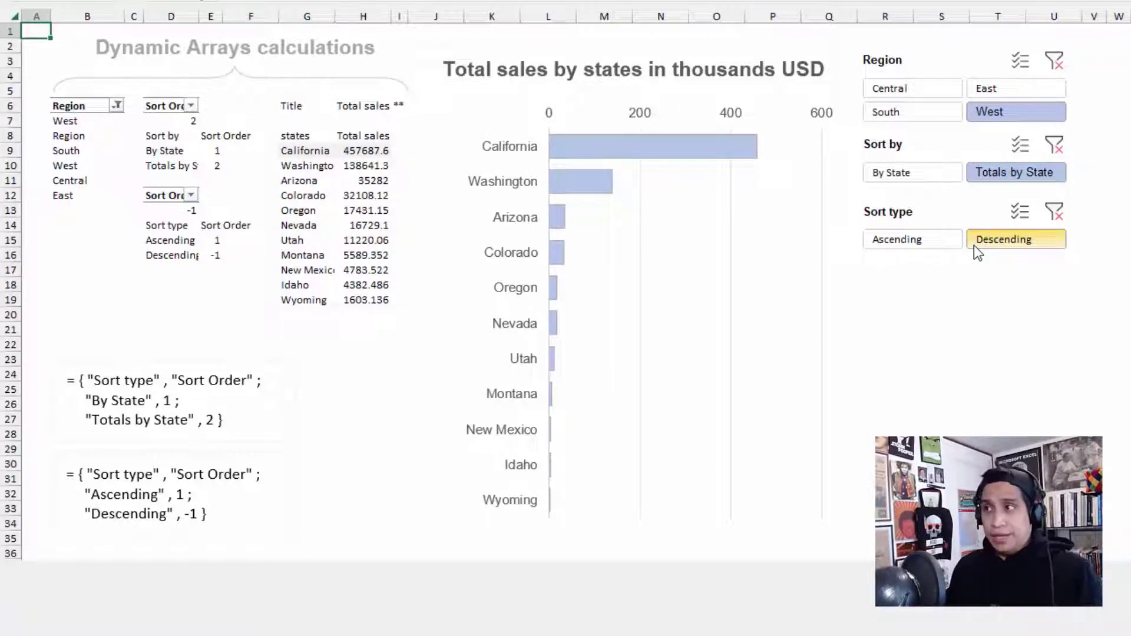
{"action": "left_click", "coordinate": [950, 240]}
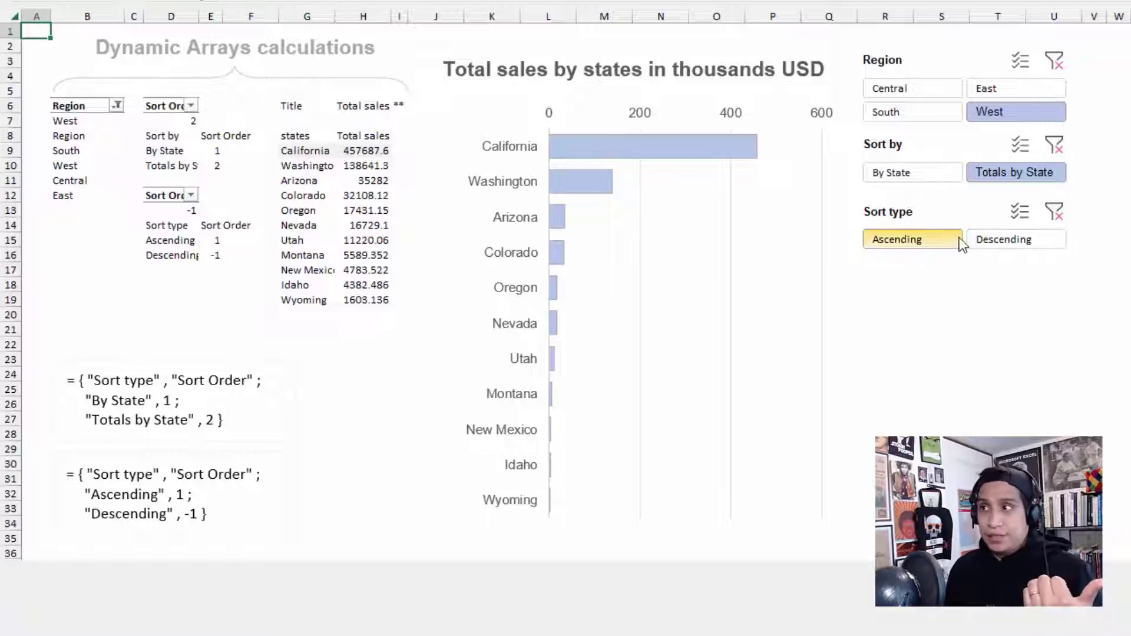
{"action": "left_click", "coordinate": [1000, 245]}
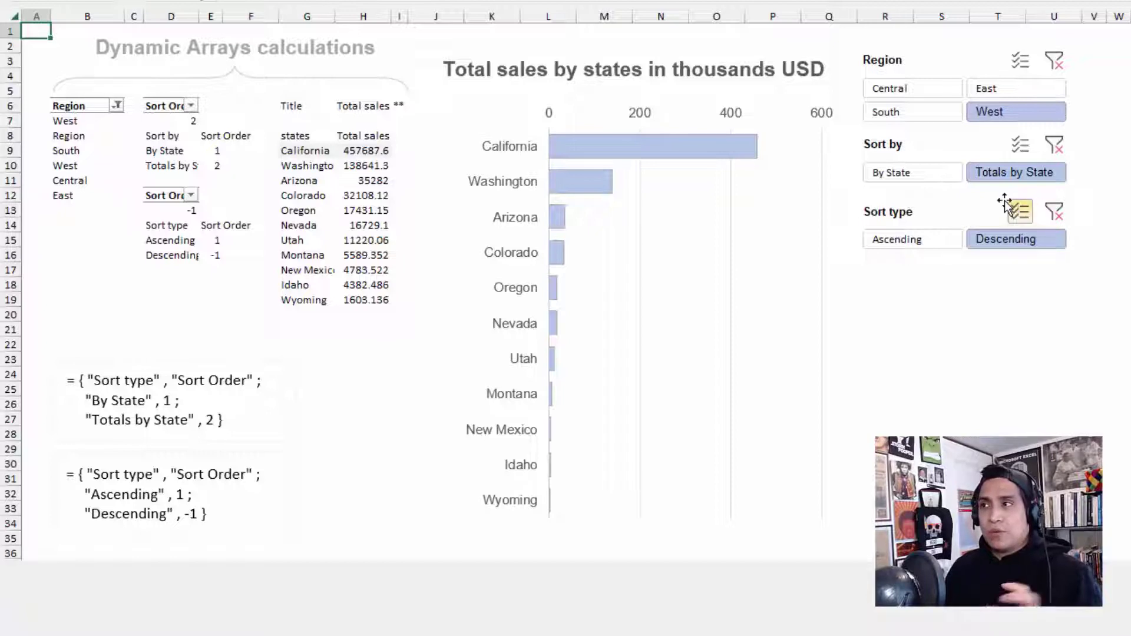
- Set the chart's sorting to By State with Ascending order and restore it to Totals by State with Descending order
{"action": "left_click", "coordinate": [940, 178]}
{"action": "left_click", "coordinate": [929, 242]}
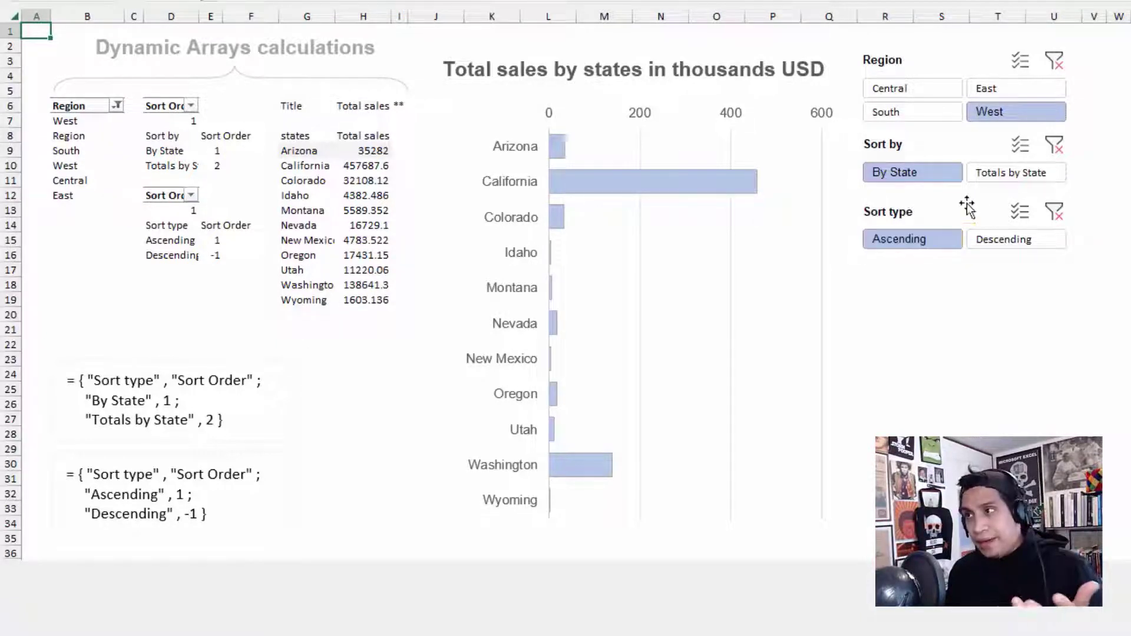
{"action": "left_click", "coordinate": [1005, 180]}
{"action": "left_click", "coordinate": [998, 239]}
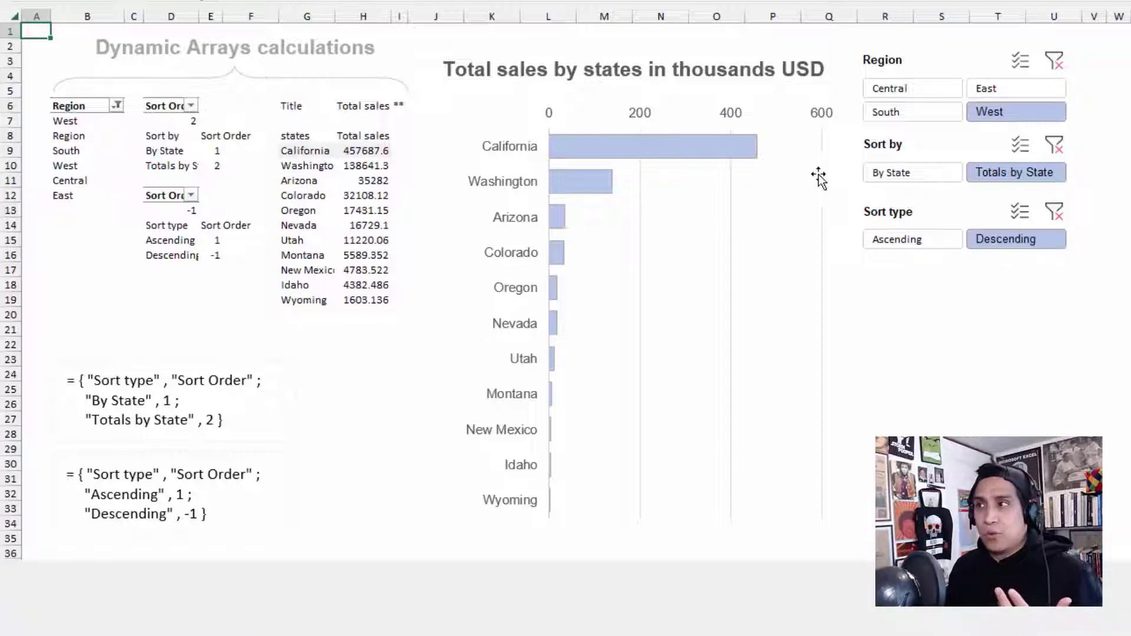
- Filter the chart through the Central, West, East and South regions in turn, finishing with West
{"action": "left_click", "coordinate": [934, 94]}
{"action": "left_click", "coordinate": [1009, 111]}
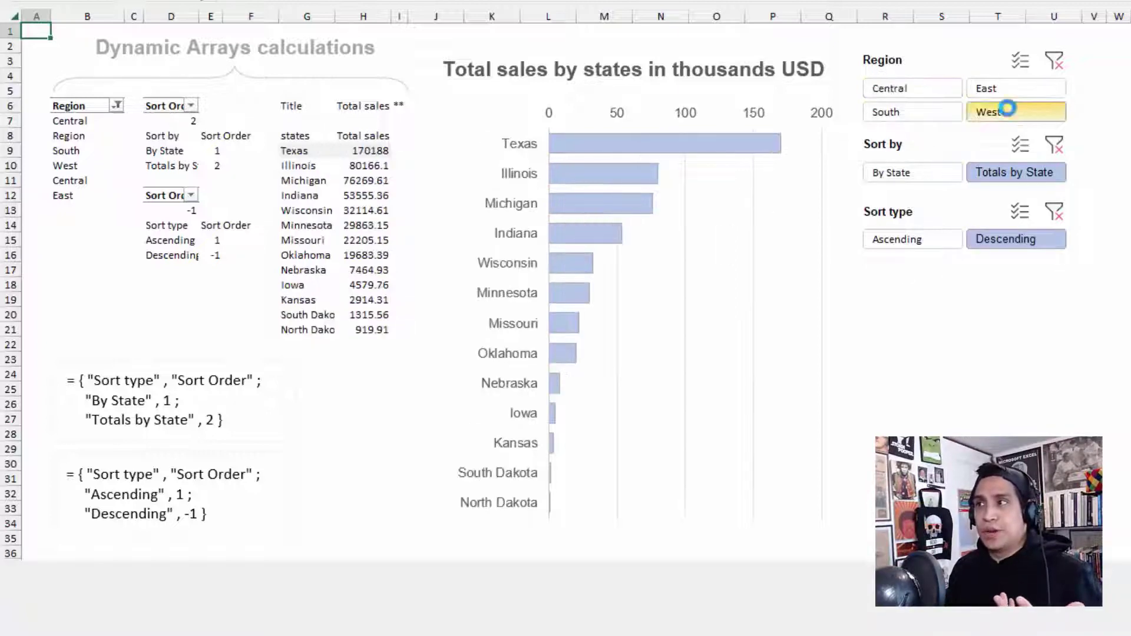
{"action": "left_click", "coordinate": [1013, 90]}
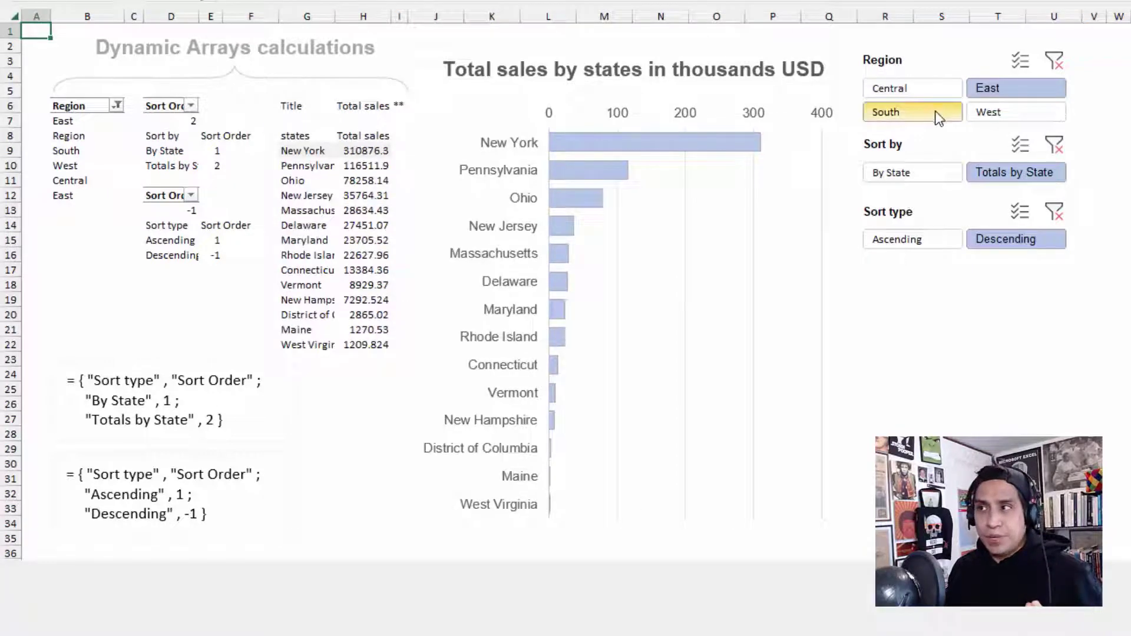
{"action": "left_click", "coordinate": [934, 112]}
{"action": "left_click", "coordinate": [979, 114]}
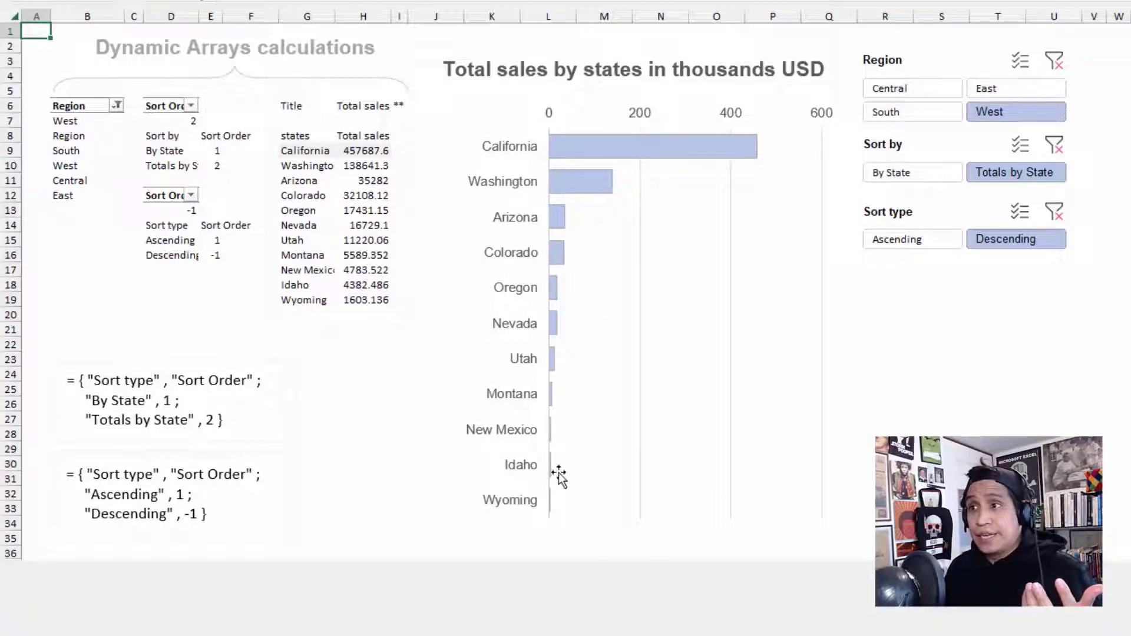
- Show the Central, East and South regions in the chart in turn, leaving the Region filter on East
{"action": "left_click", "coordinate": [895, 93]}
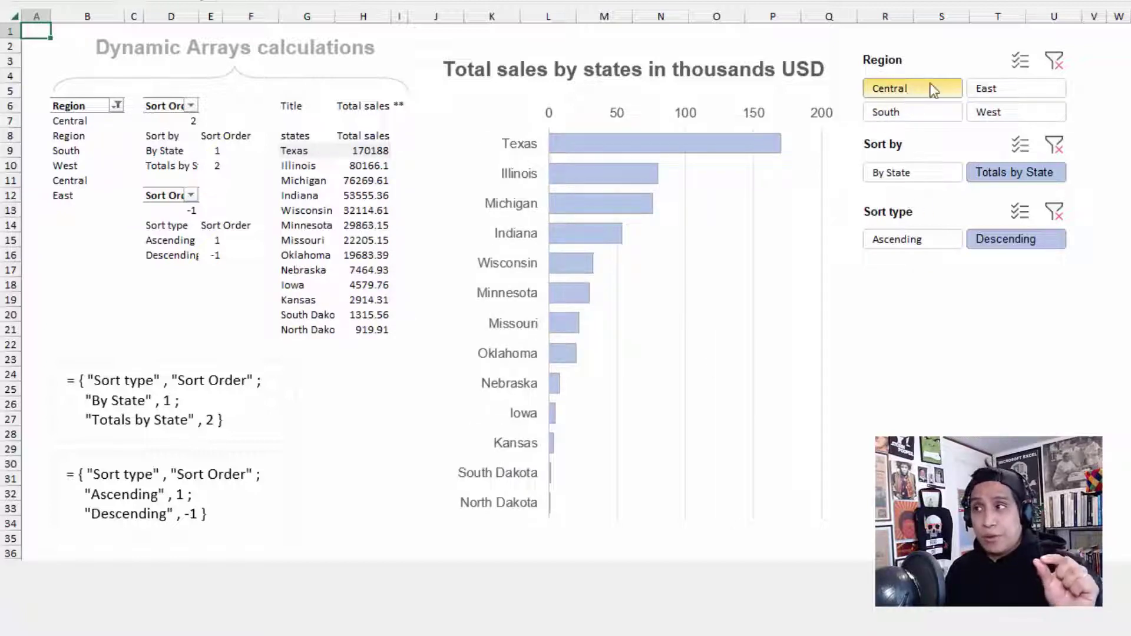
{"action": "left_click", "coordinate": [993, 87]}
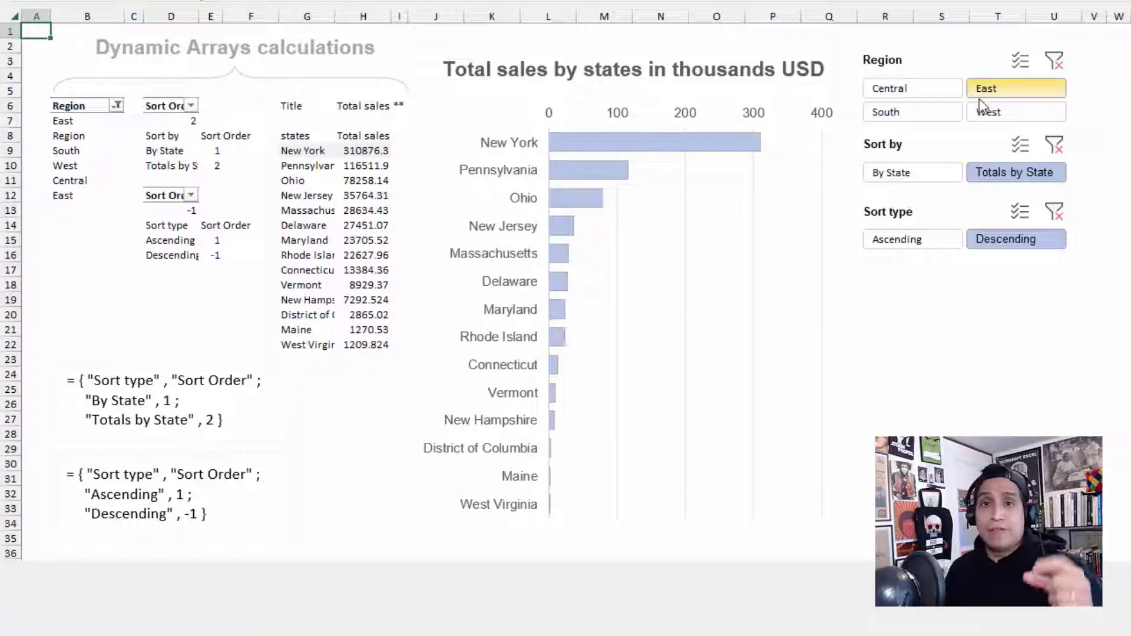
{"action": "left_click", "coordinate": [929, 111]}
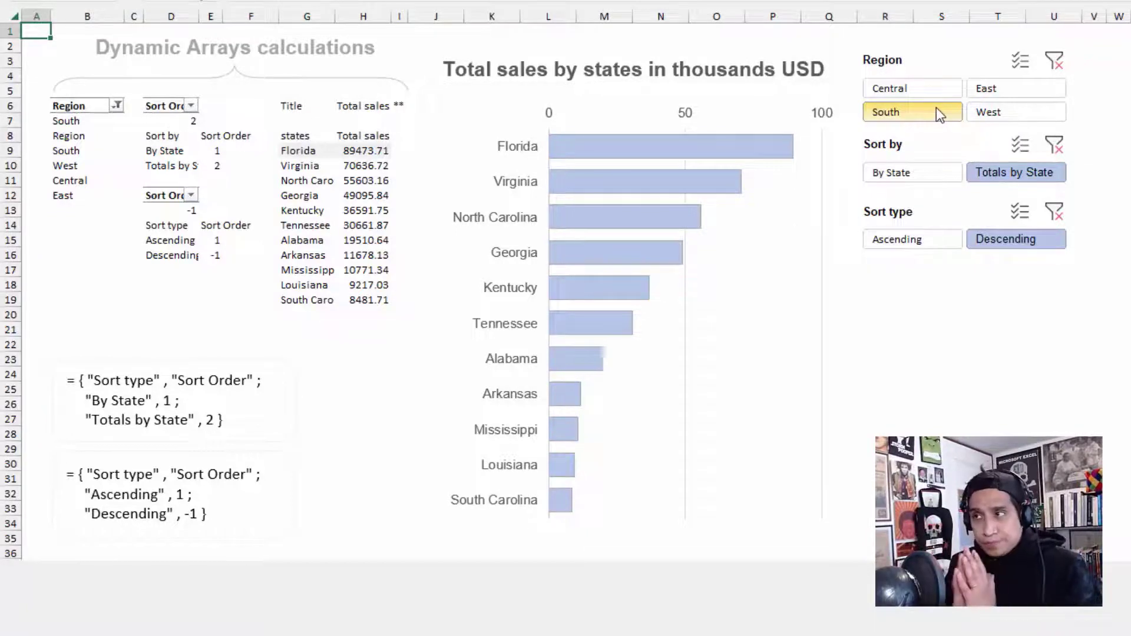
{"action": "left_click", "coordinate": [1028, 82]}
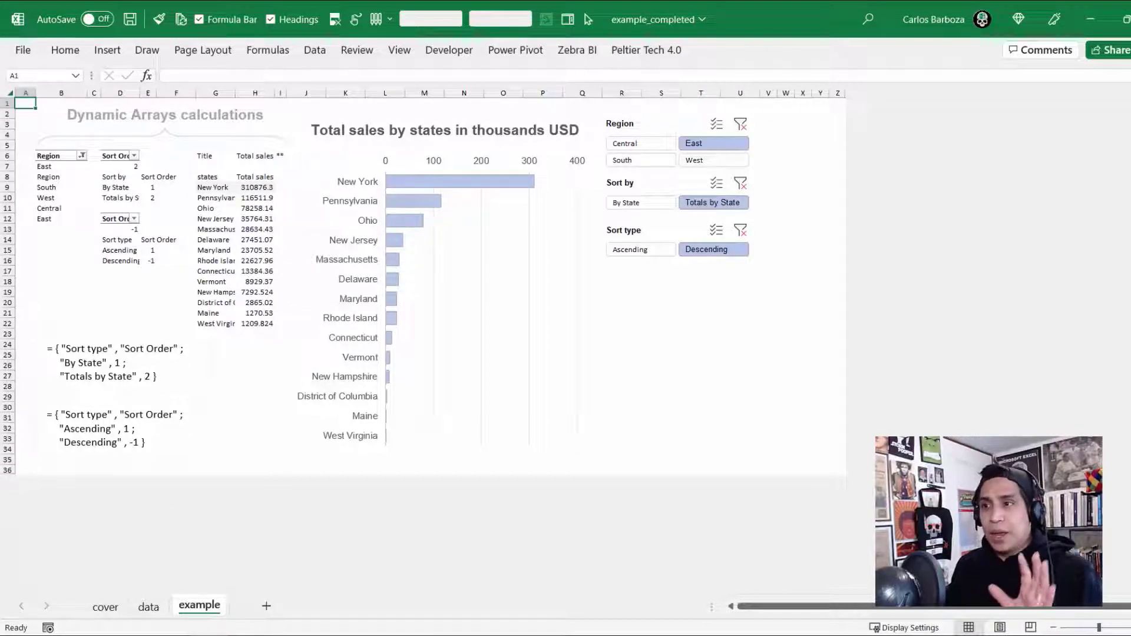
- Switch to the browser and show the tables of contents of the Excel Dynamic Arrays and Formula Magic with Dynamic Arrays in Excel 365 PDF books
{"action": "mouse_move", "coordinate": [170, 634]}
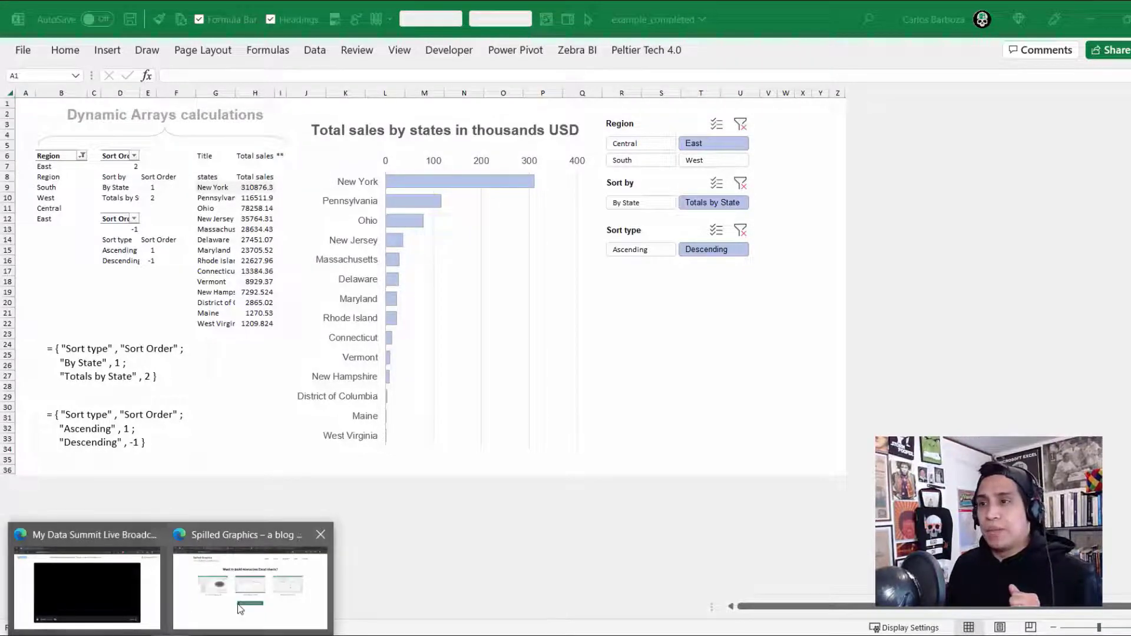
{"action": "left_click", "coordinate": [247, 566]}
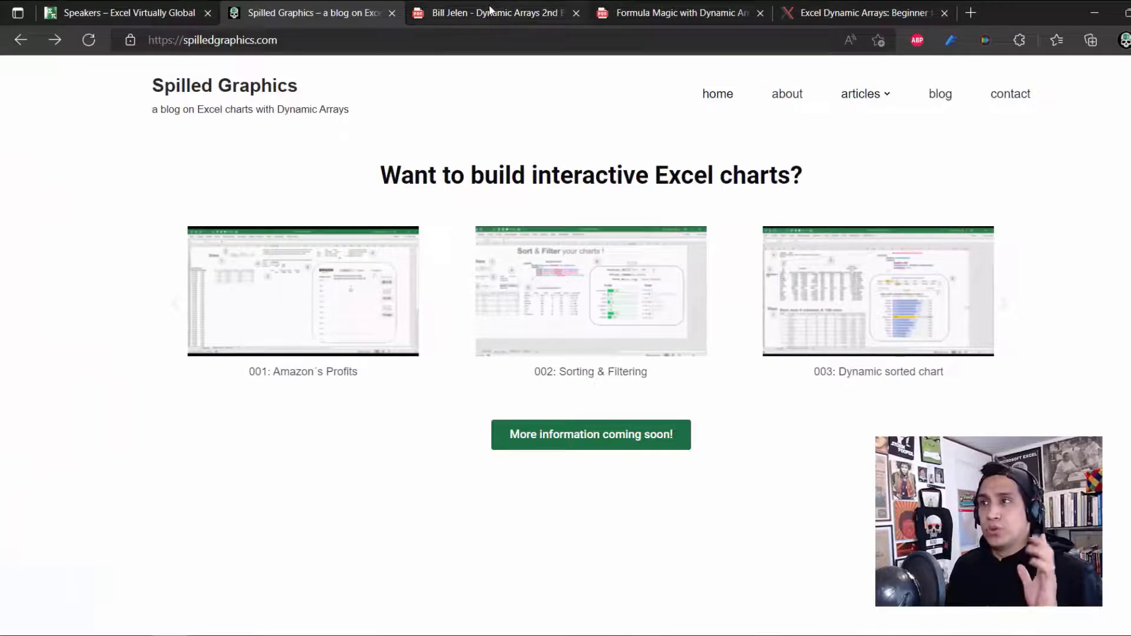
{"action": "left_click", "coordinate": [489, 12]}
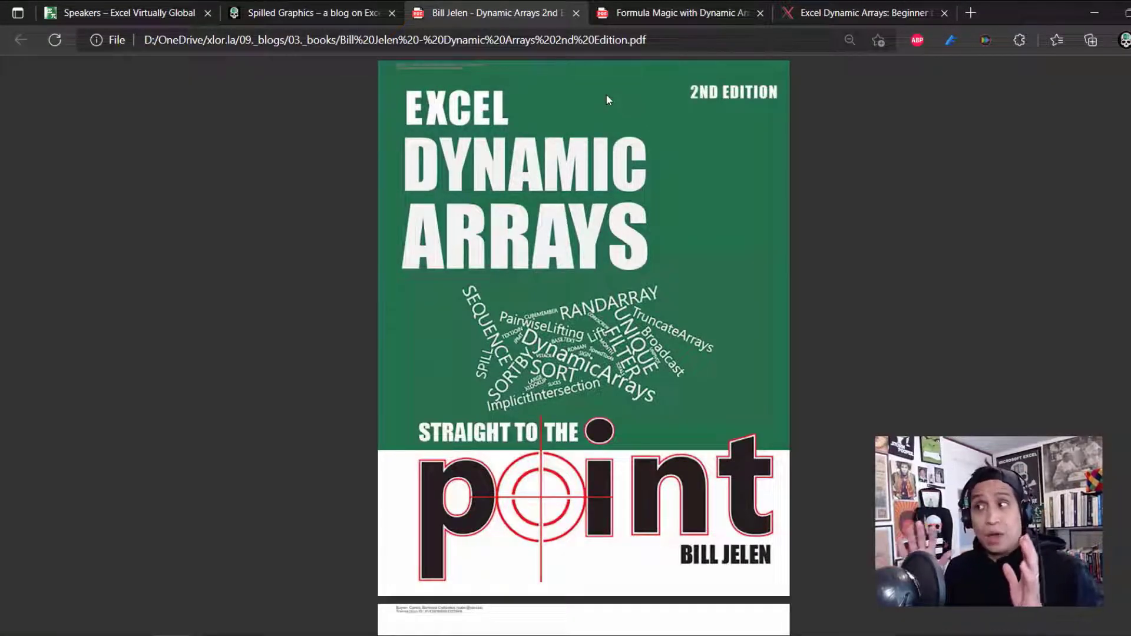
{"action": "scroll", "coordinate": [455, 218], "scroll_direction": "down", "scroll_amount": 3}
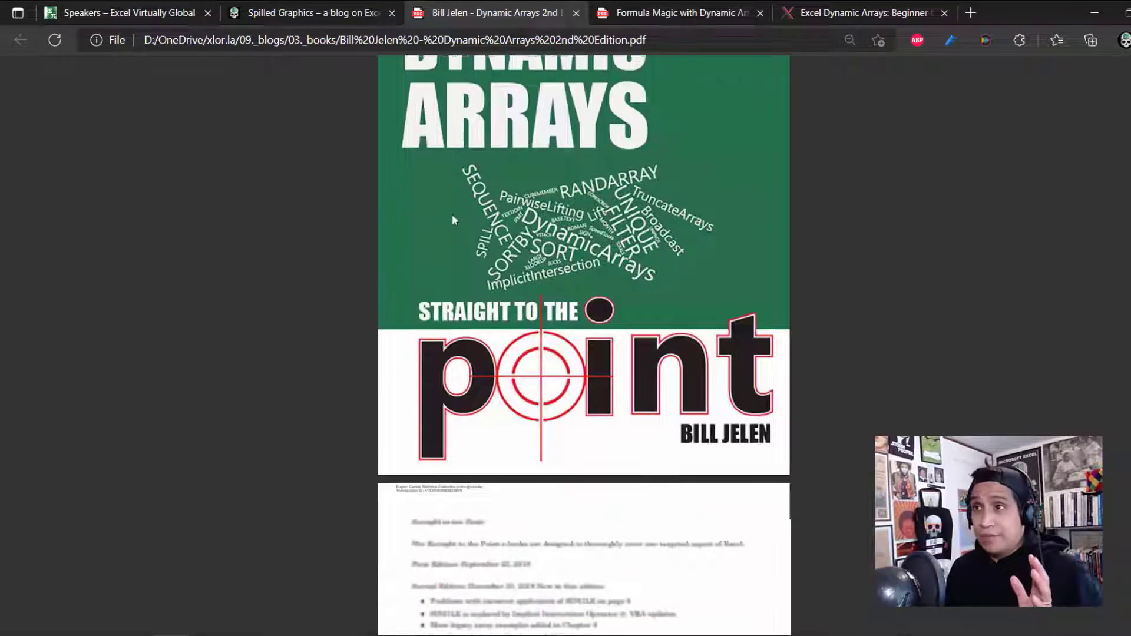
{"action": "scroll", "coordinate": [362, 204], "scroll_direction": "up", "scroll_amount": 3}
{"action": "mouse_move", "coordinate": [263, 55]}
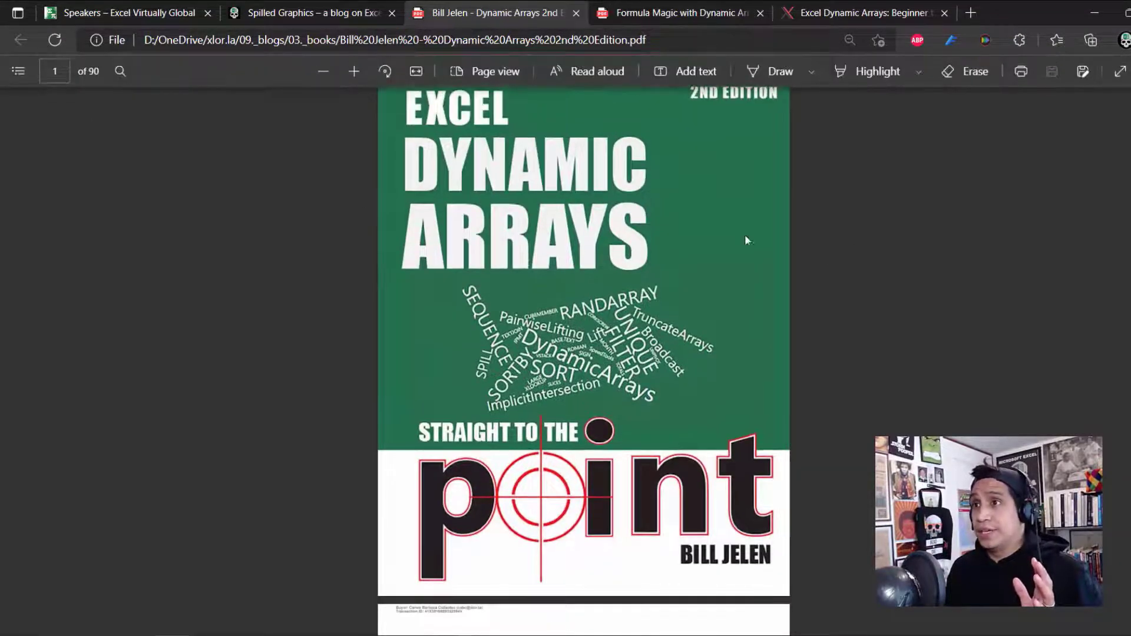
{"action": "left_click", "coordinate": [18, 72]}
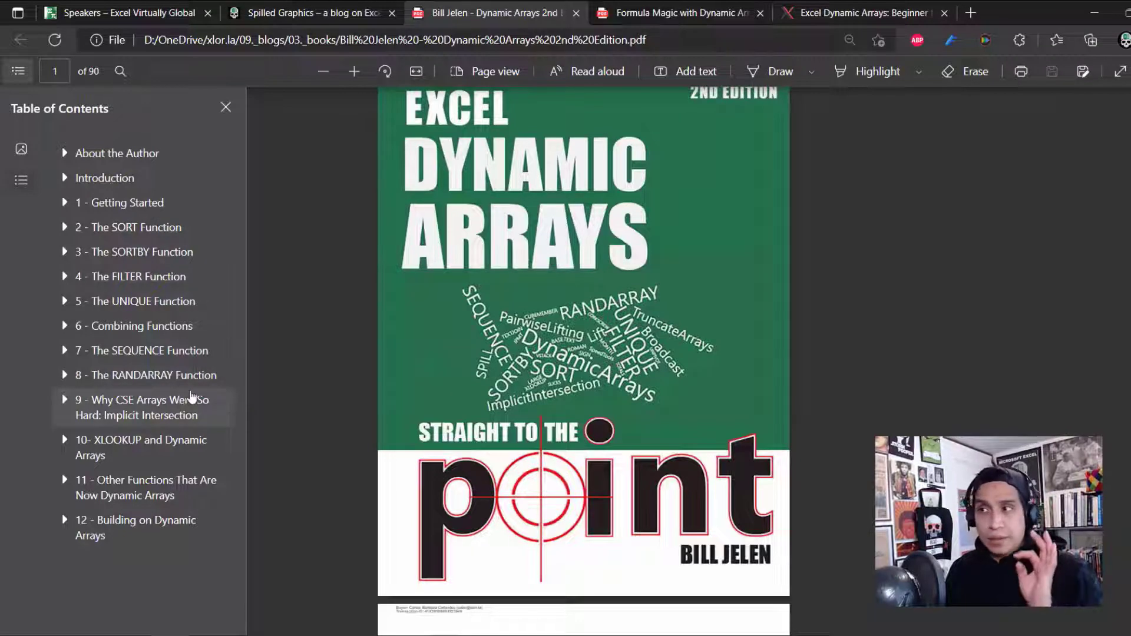
{"action": "left_click", "coordinate": [642, 13]}
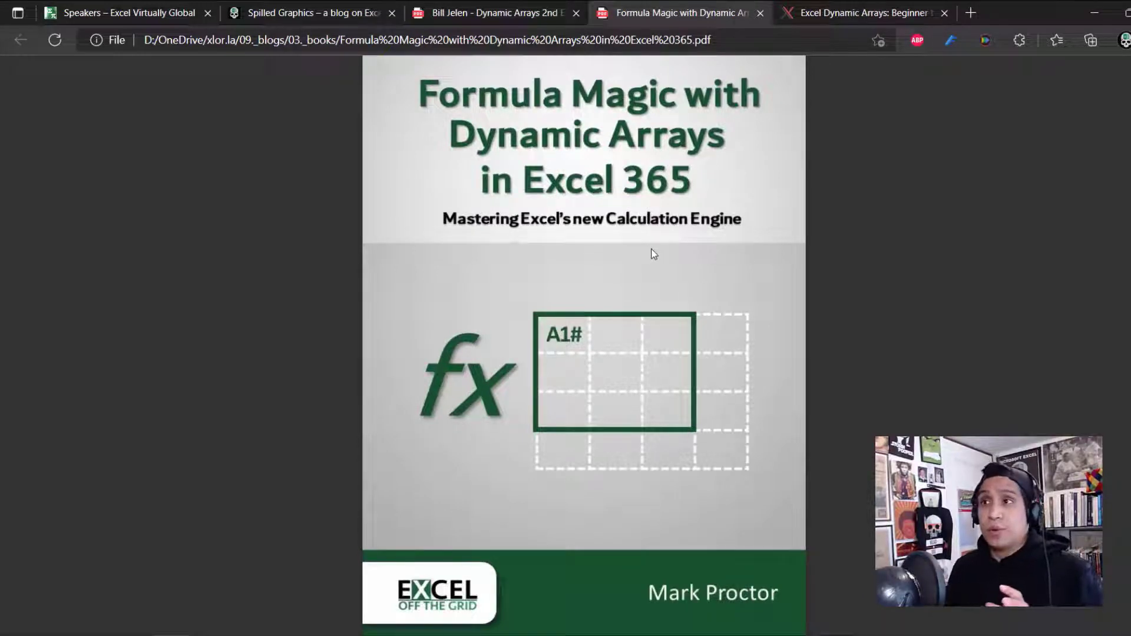
{"action": "left_click", "coordinate": [14, 76]}
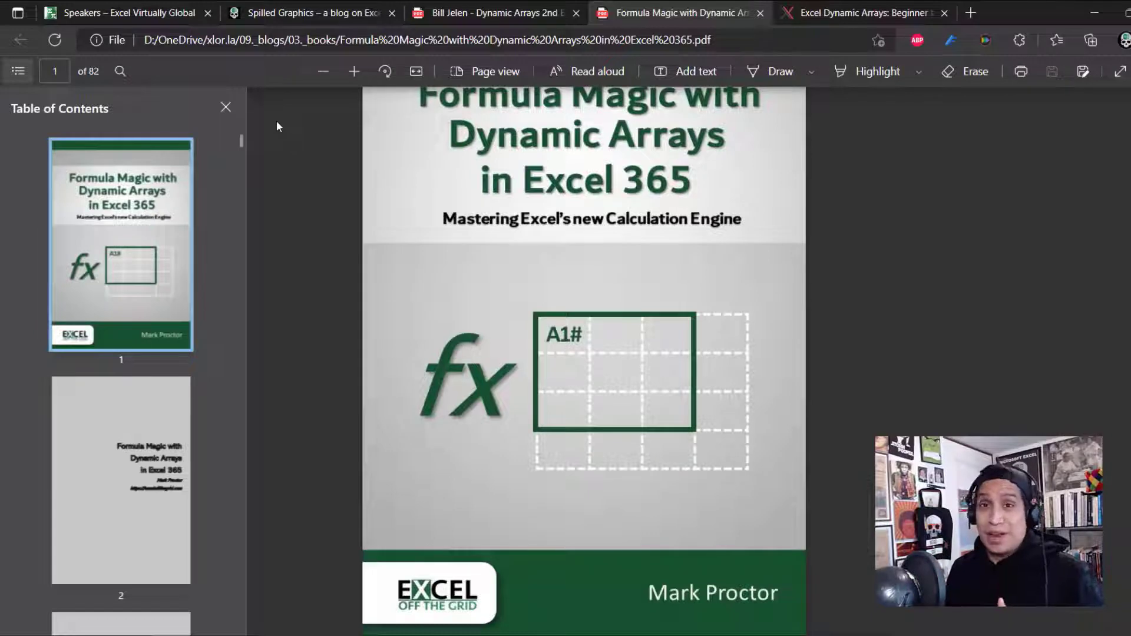
- Look through the XELPLUS Excel Dynamic Arrays course page and return to the two book PDFs, ending on Excel Dynamic Arrays 2nd Edition
{"action": "left_click", "coordinate": [848, 12]}
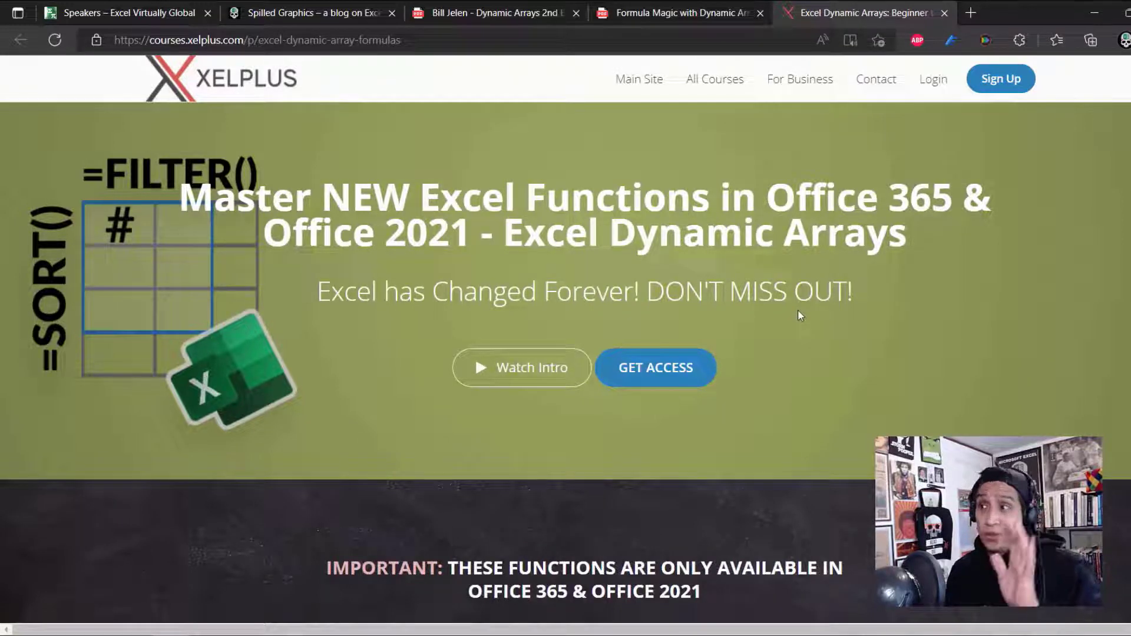
{"action": "scroll", "coordinate": [800, 318], "scroll_direction": "down", "scroll_amount": 15}
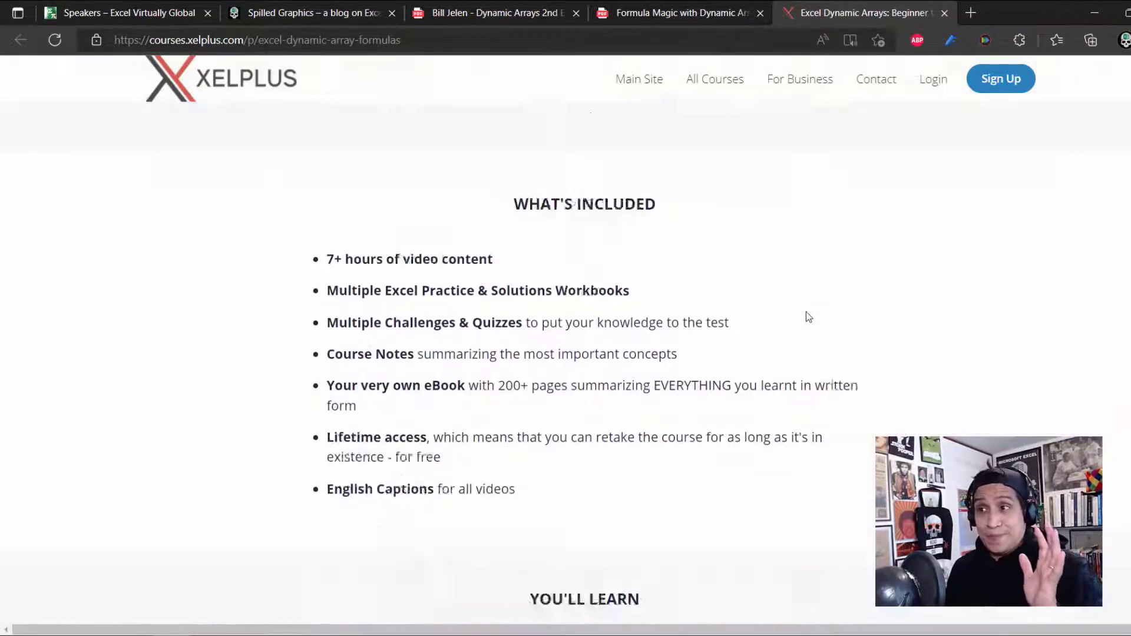
{"action": "scroll", "coordinate": [806, 320], "scroll_direction": "down", "scroll_amount": 10}
{"action": "scroll", "coordinate": [804, 320], "scroll_direction": "up", "scroll_amount": 1}
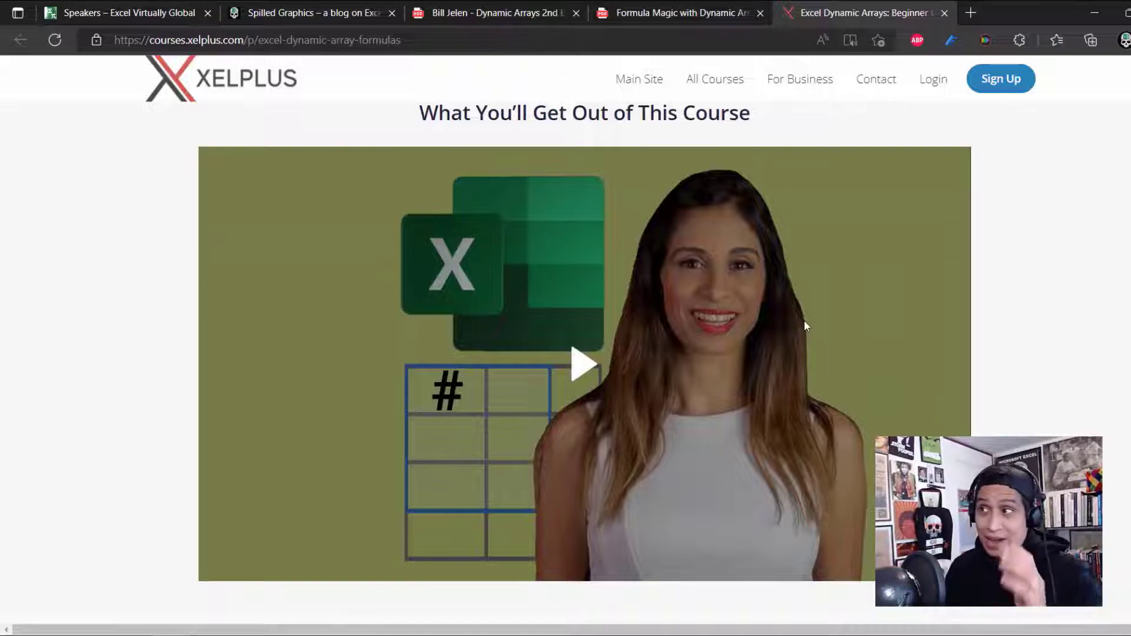
{"action": "scroll", "coordinate": [806, 325], "scroll_direction": "up", "scroll_amount": 15}
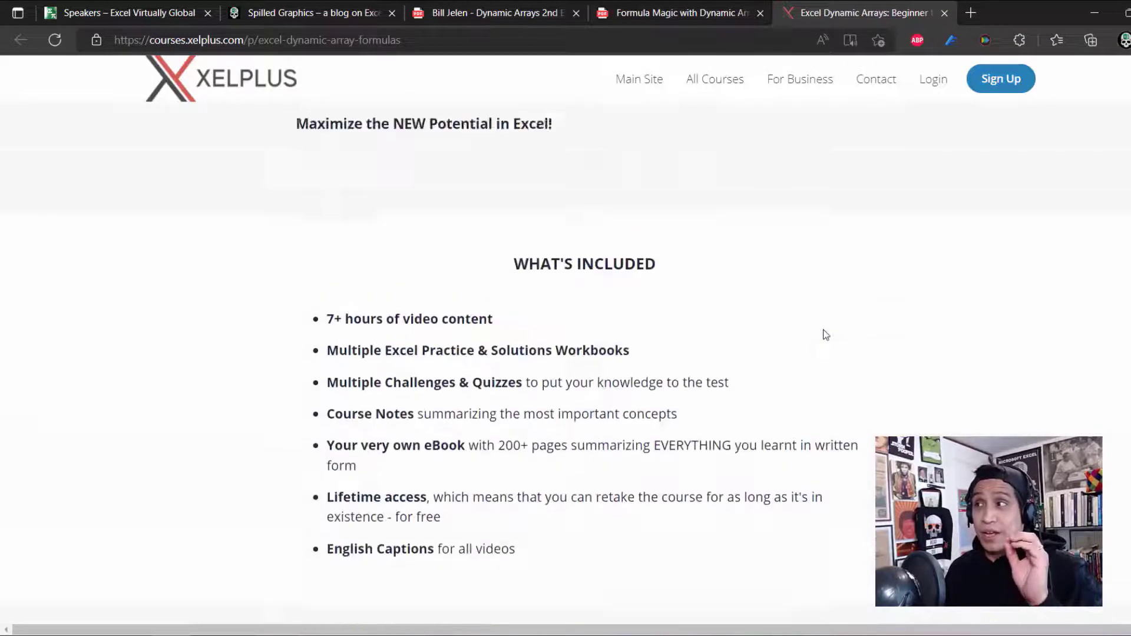
{"action": "scroll", "coordinate": [823, 324], "scroll_direction": "up", "scroll_amount": 6}
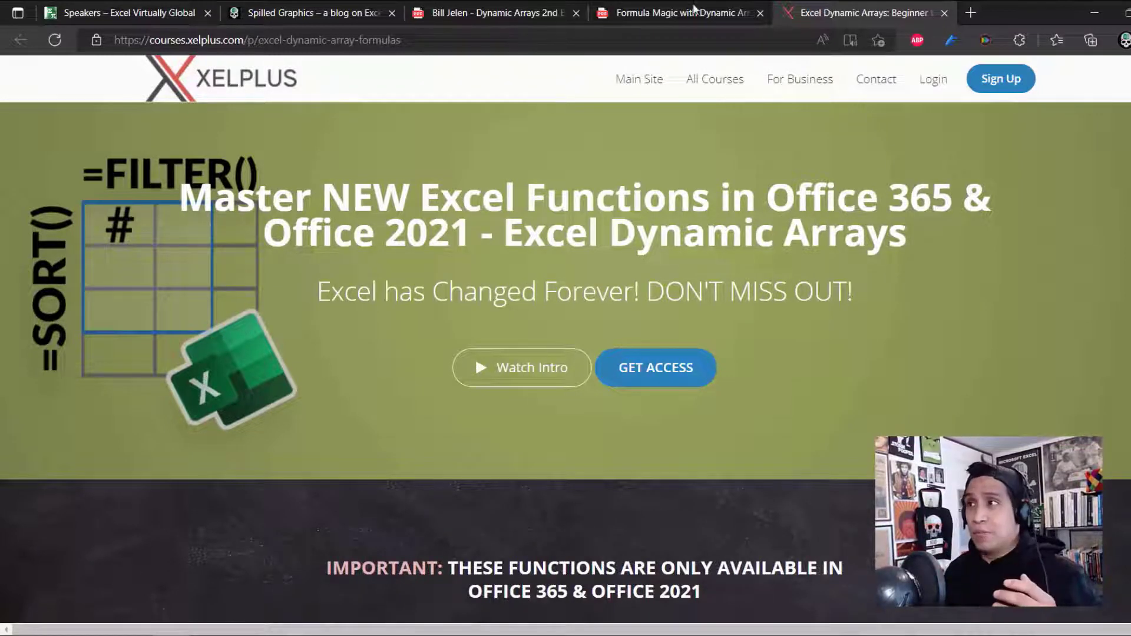
{"action": "left_click", "coordinate": [694, 10]}
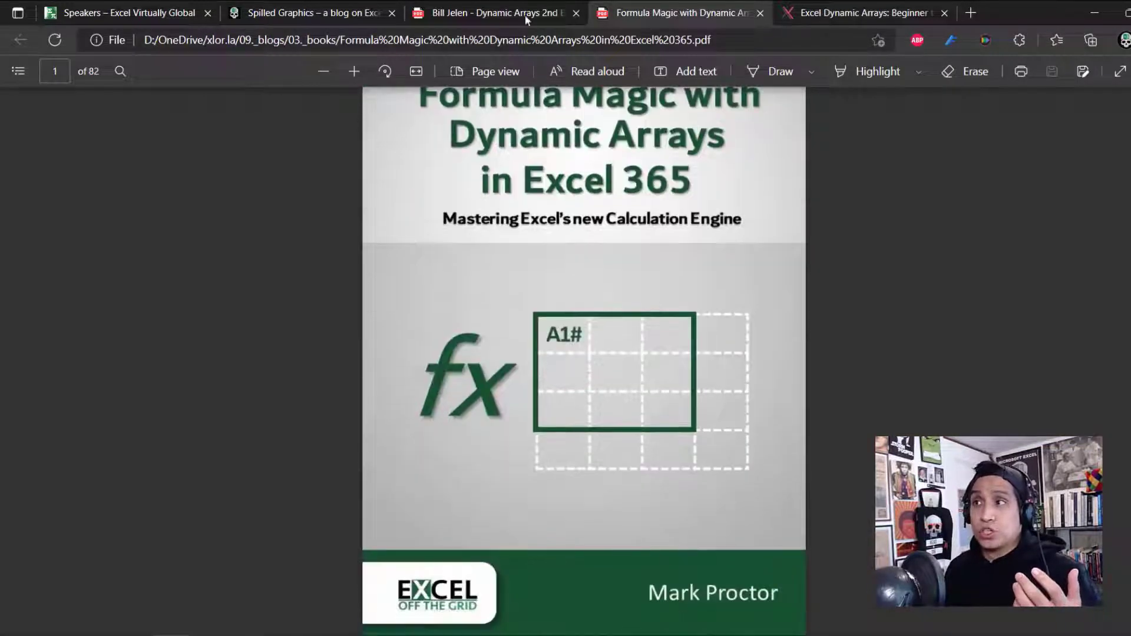
{"action": "left_click", "coordinate": [525, 15]}
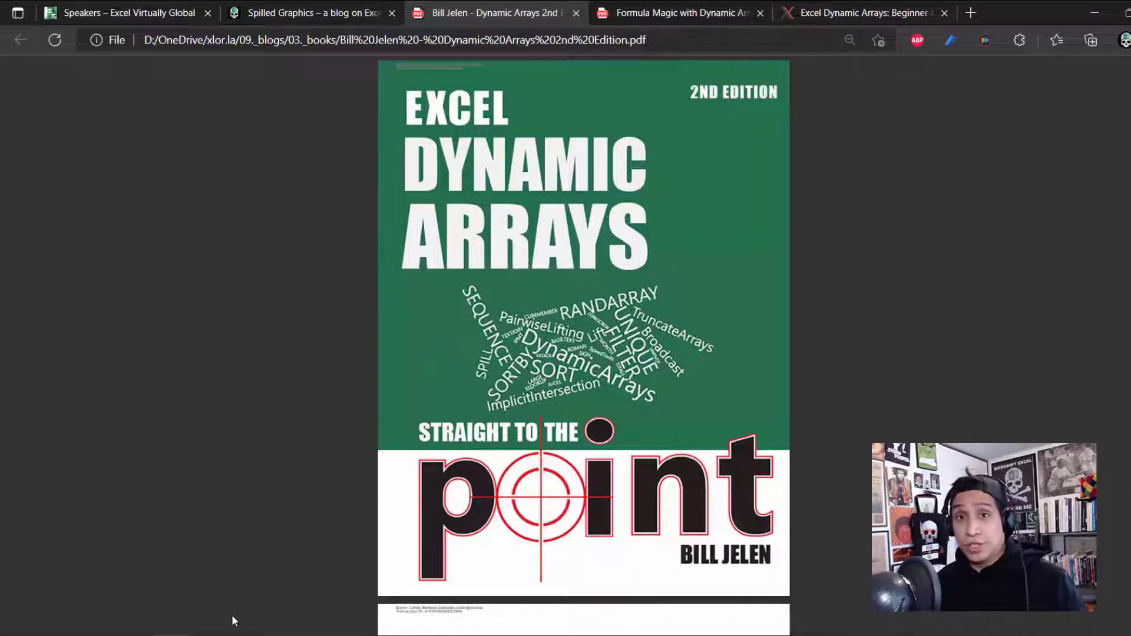
- Switch to Excel, revisit the data and example sheets of the example_completed workbook, and bring up the data sheet of the example_practice workbook
{"action": "key", "text": "alt+Tab"}
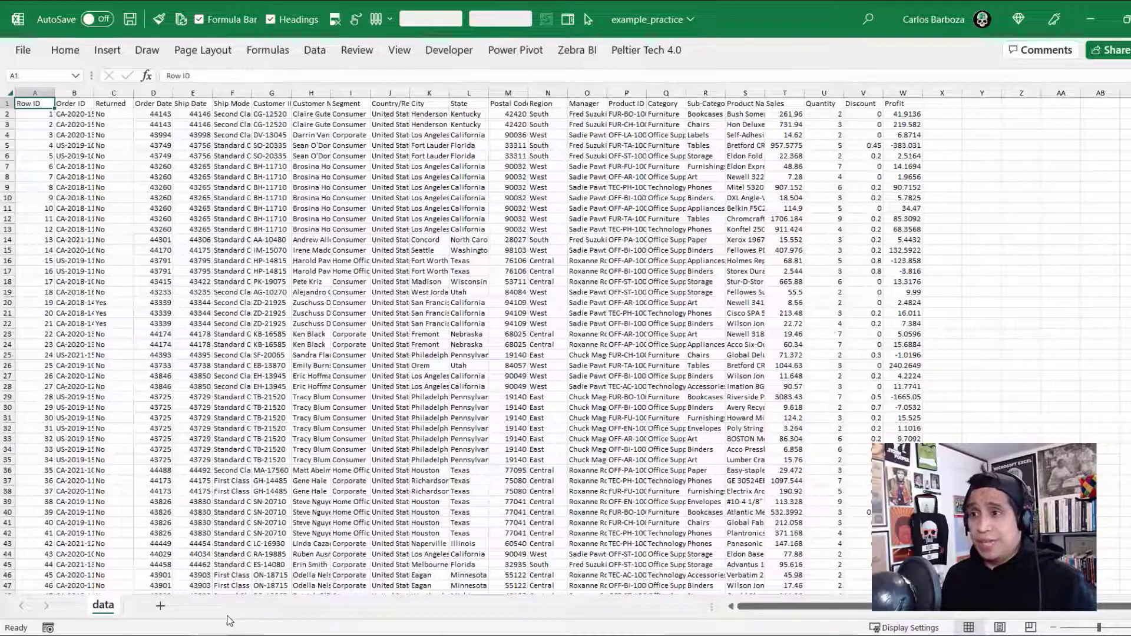
{"action": "left_click", "coordinate": [210, 635]}
{"action": "left_click", "coordinate": [127, 586]}
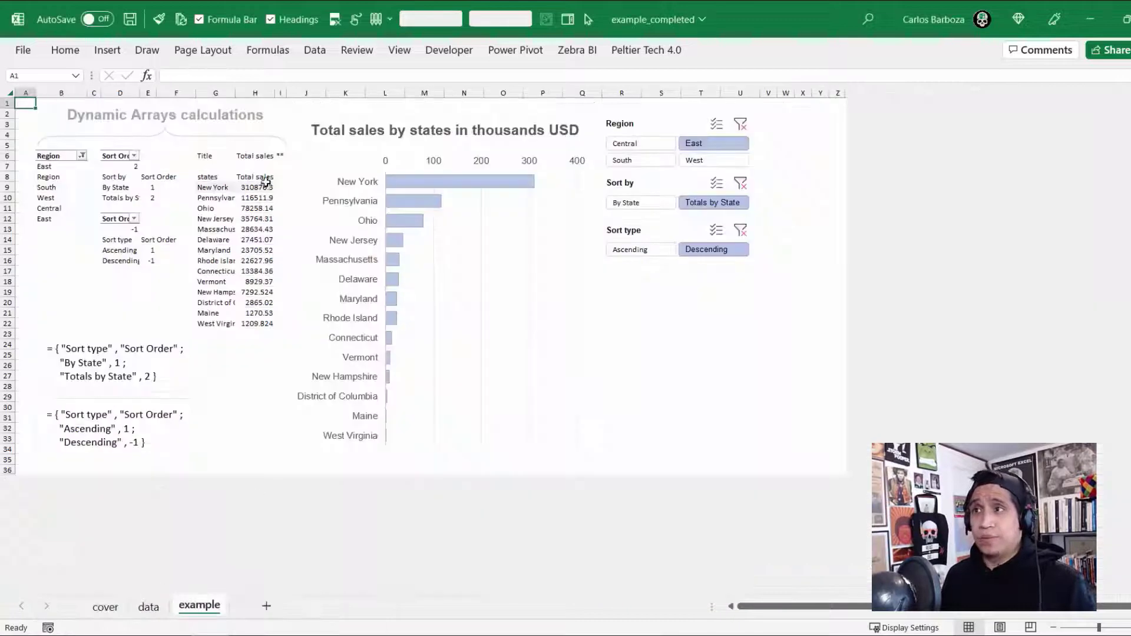
{"action": "left_click", "coordinate": [148, 606]}
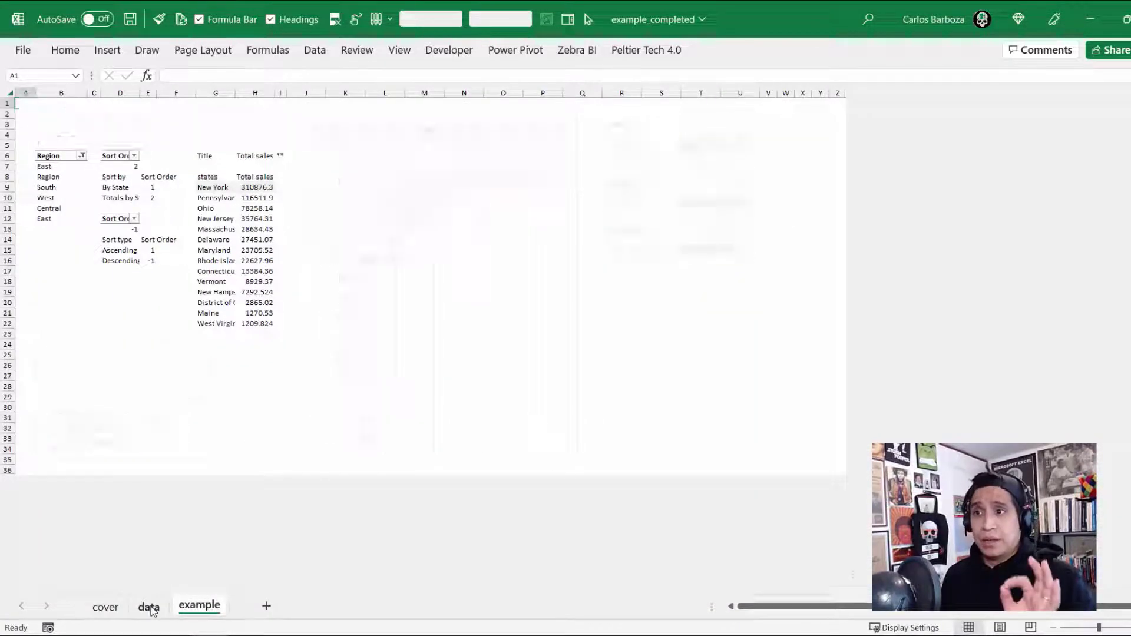
{"action": "left_click", "coordinate": [194, 607]}
{"action": "left_click", "coordinate": [210, 635]}
{"action": "left_click", "coordinate": [260, 597]}
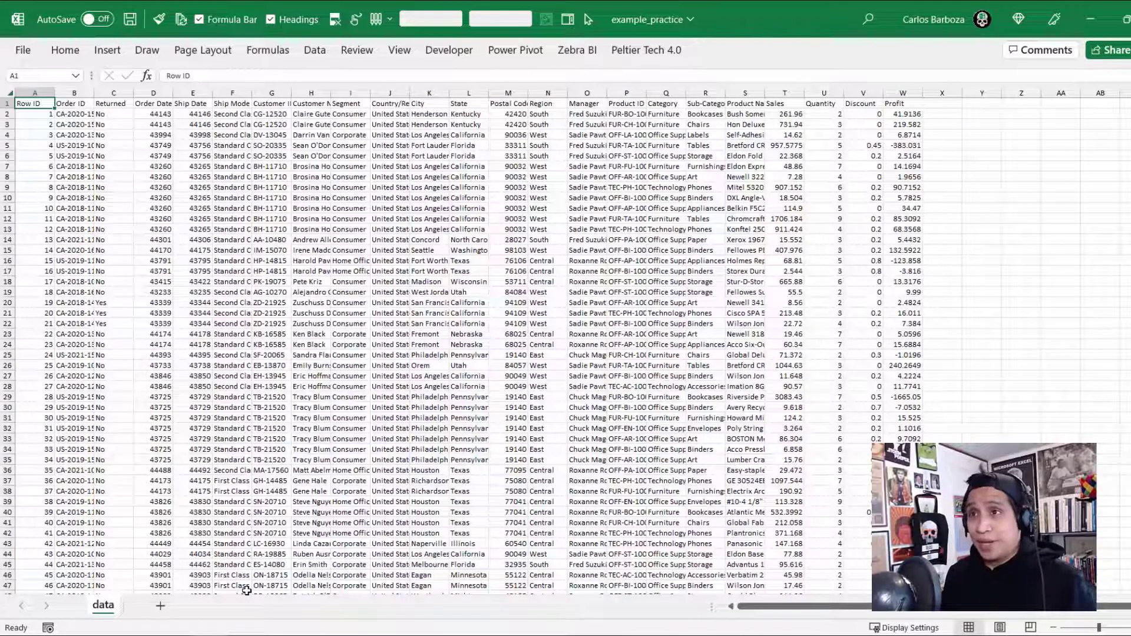
- Insert a blank column before the Row ID column and a blank row above the headers on the data sheet
{"action": "key", "text": "ctrl+space"}
{"action": "key", "text": "ctrl+shift+equal"}
{"action": "key", "text": "ctrl+Home"}
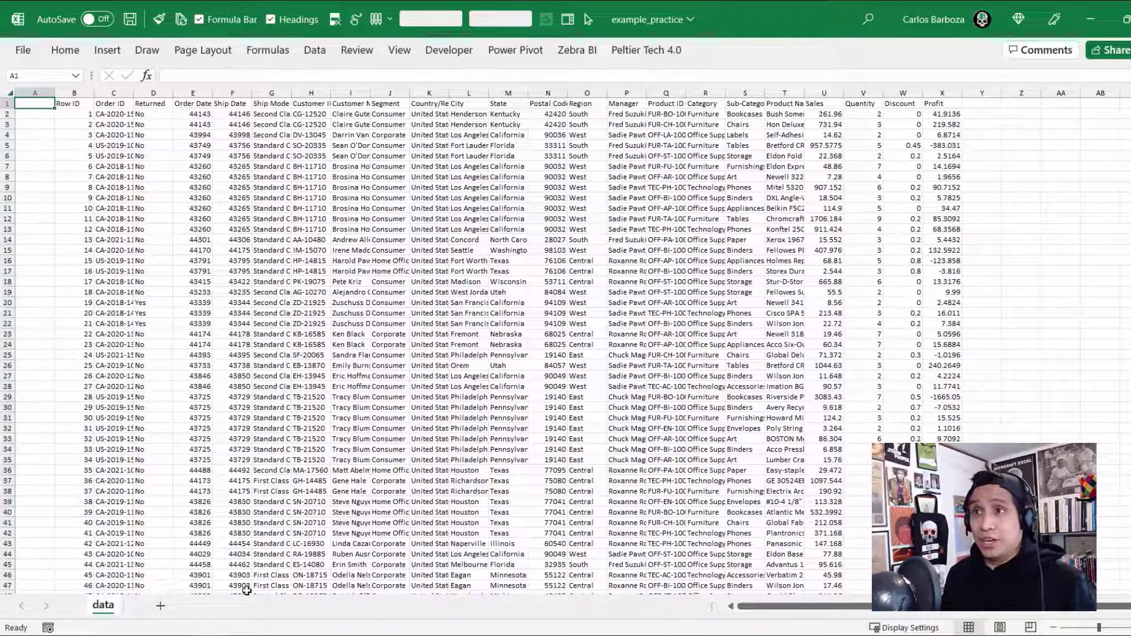
{"action": "key", "text": "shift+space"}
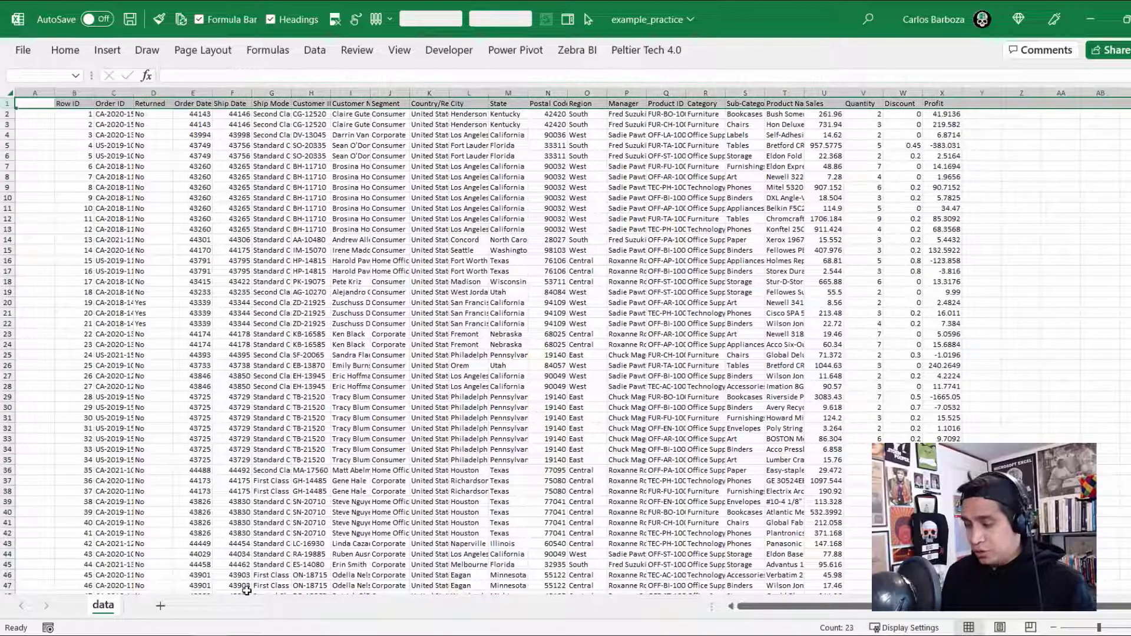
{"action": "key", "text": "ctrl+shift+equal"}
- Convert the whole data range starting at B2 into an Excel table with headers
{"action": "key", "text": "Down"}
{"action": "key", "text": "Right"}
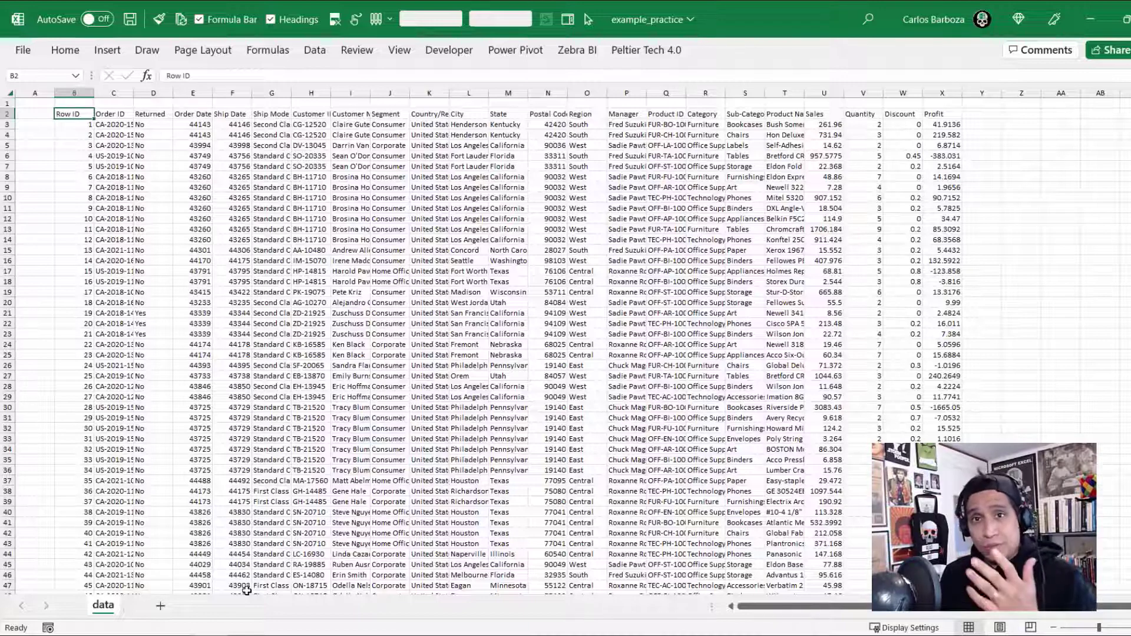
{"action": "key", "text": "ctrl+a"}
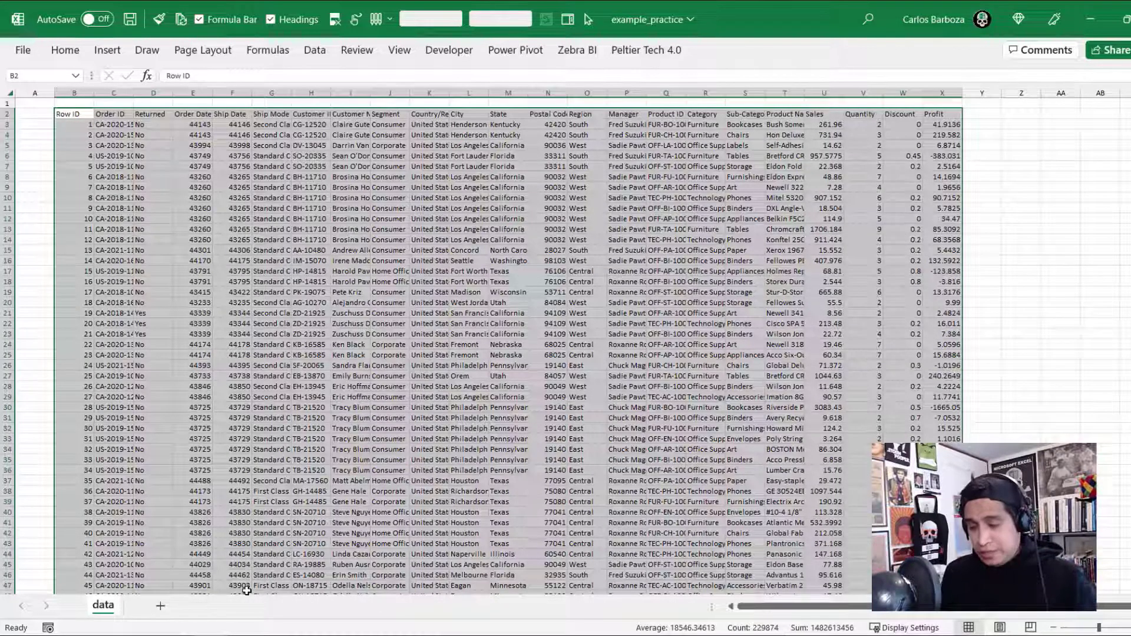
{"action": "key", "text": "ctrl+t"}
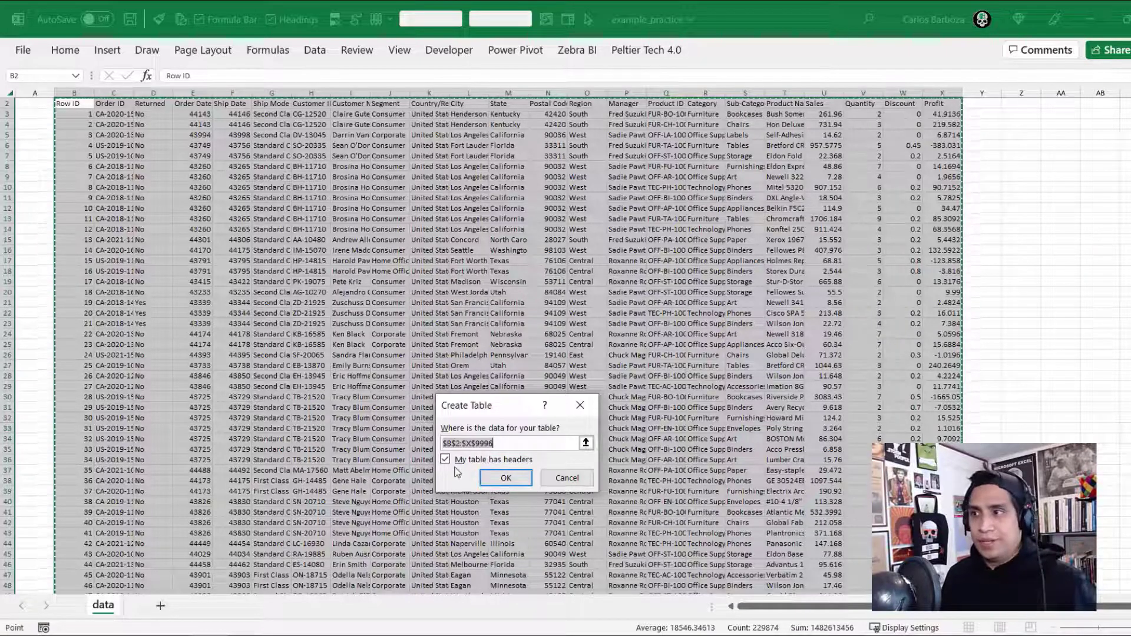
{"action": "left_click", "coordinate": [504, 479]}
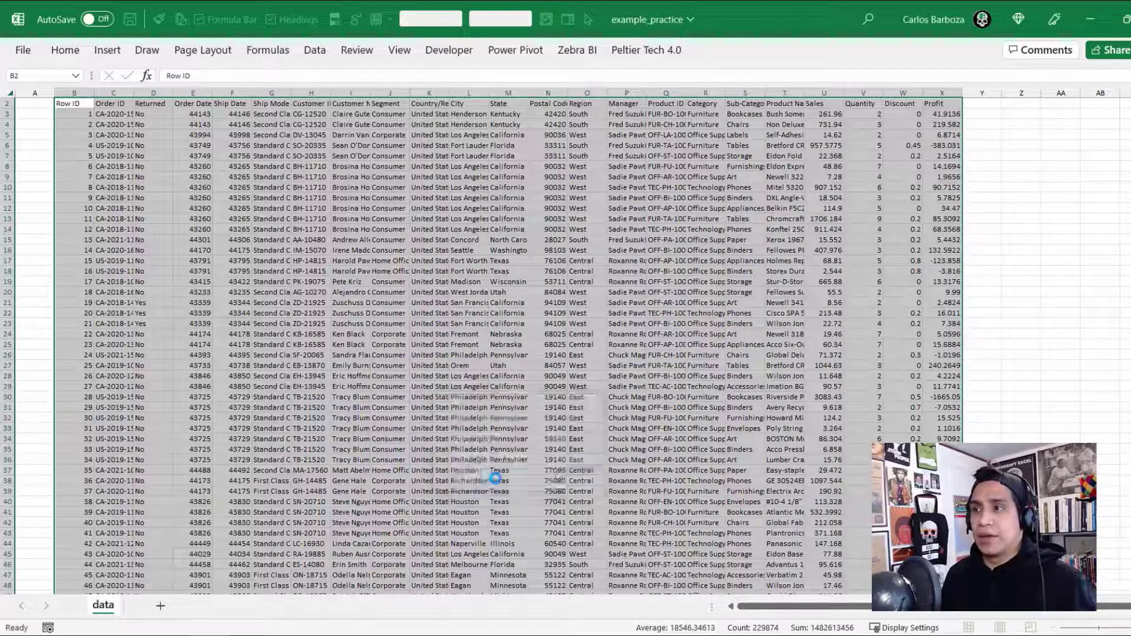
{"action": "scroll", "coordinate": [218, 388], "scroll_direction": "up", "scroll_amount": 1}
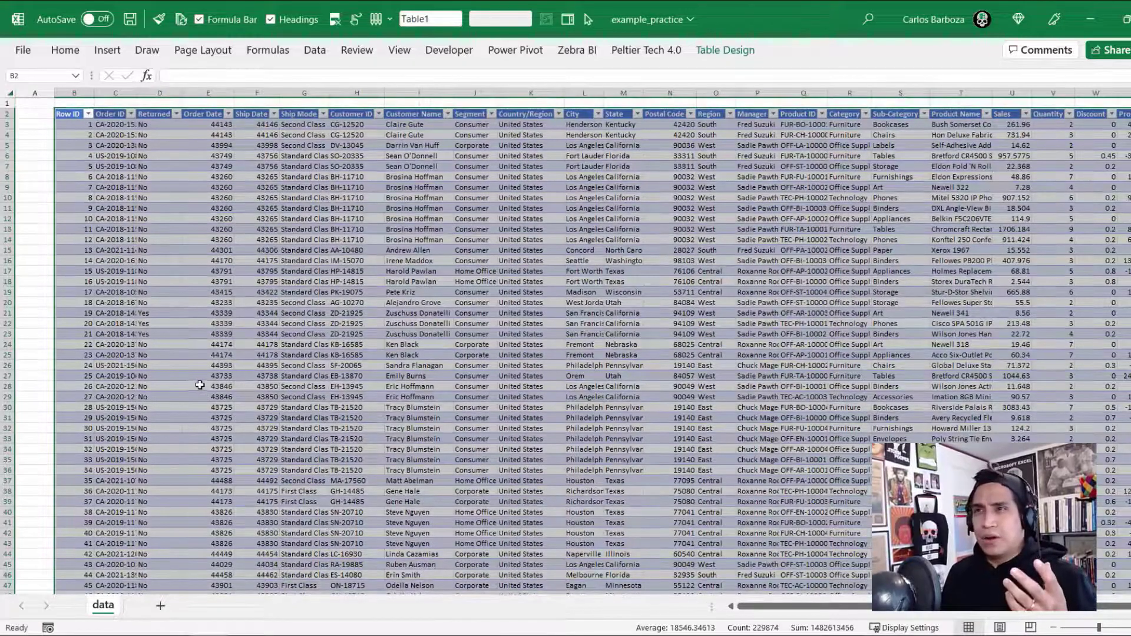
- Apply the light grey banded table style to the data table
{"action": "left_click", "coordinate": [78, 124]}
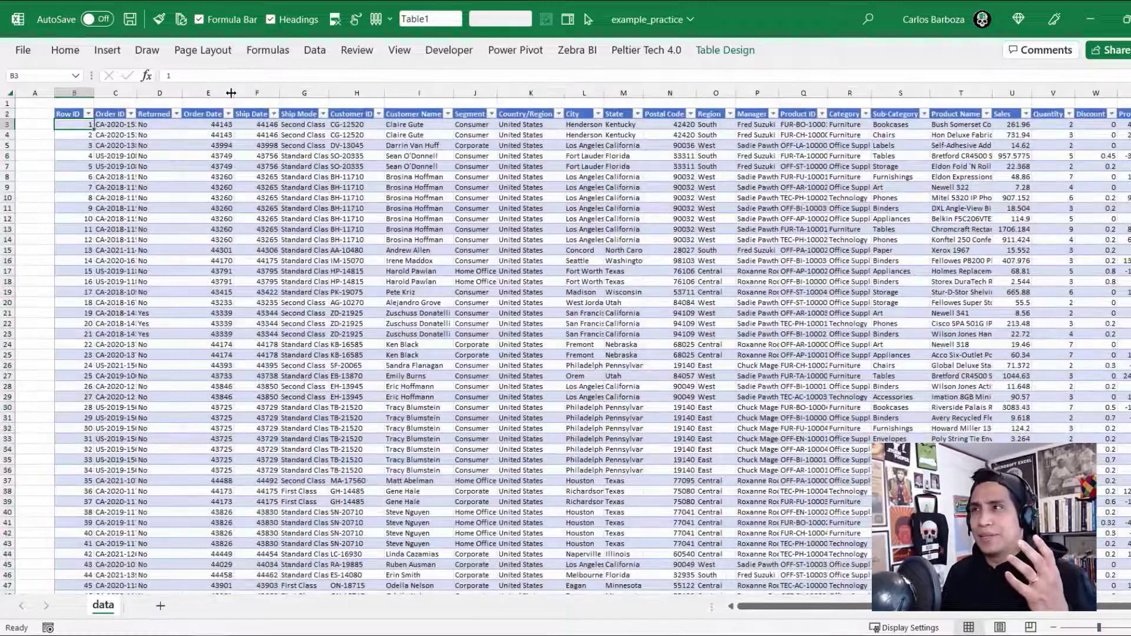
{"action": "left_click", "coordinate": [725, 50]}
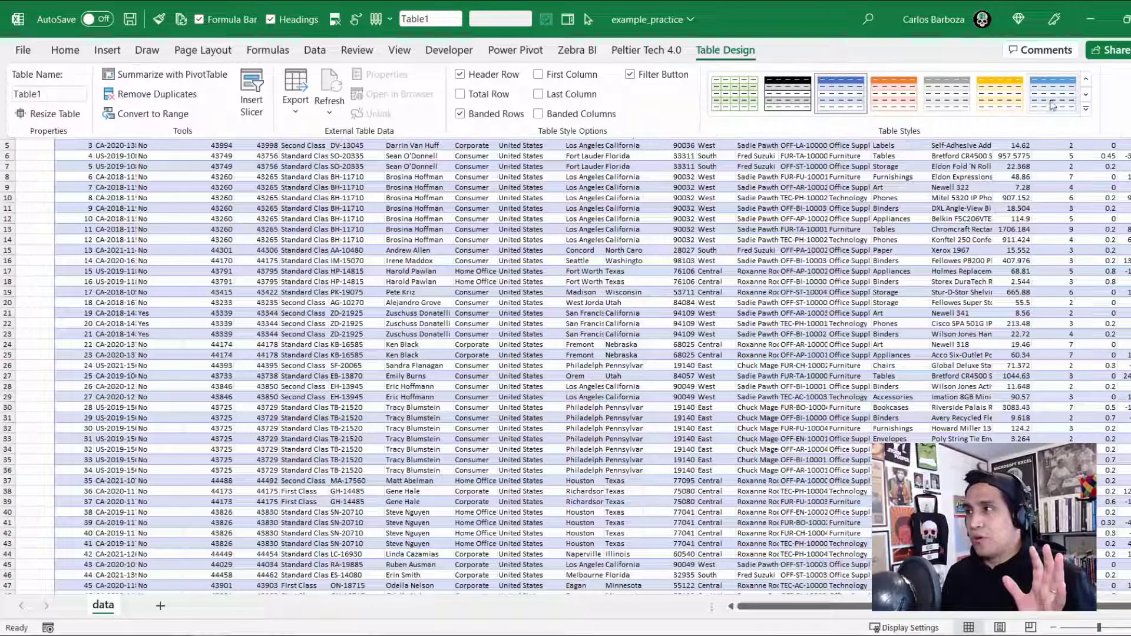
{"action": "left_click", "coordinate": [1086, 109]}
{"action": "left_click", "coordinate": [947, 115]}
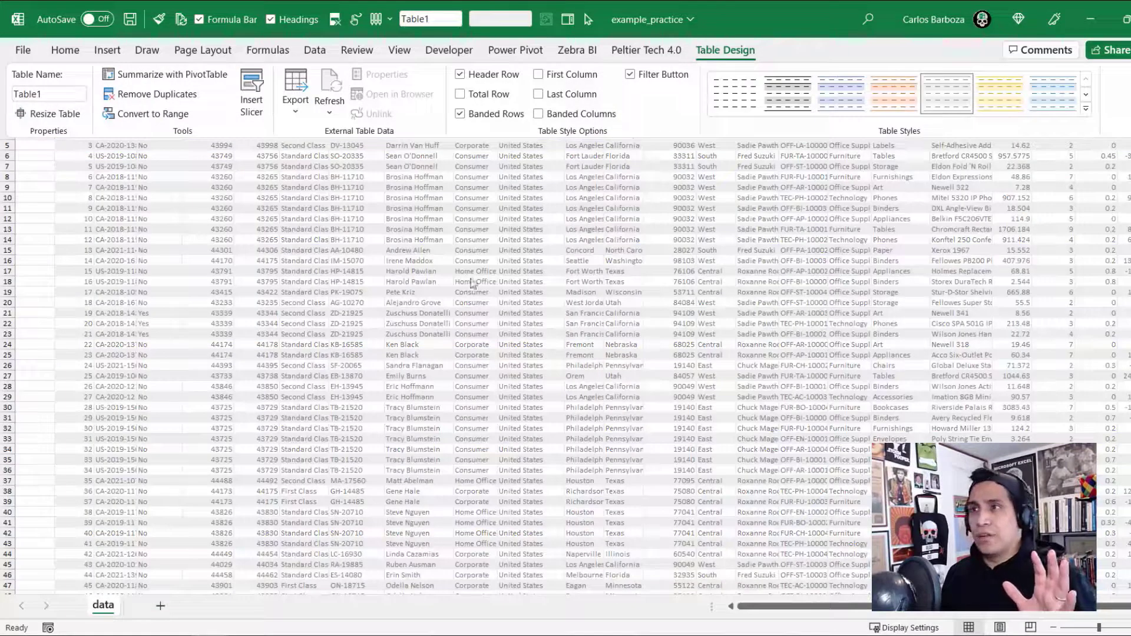
{"action": "left_click", "coordinate": [103, 198]}
{"action": "left_click", "coordinate": [116, 230]}
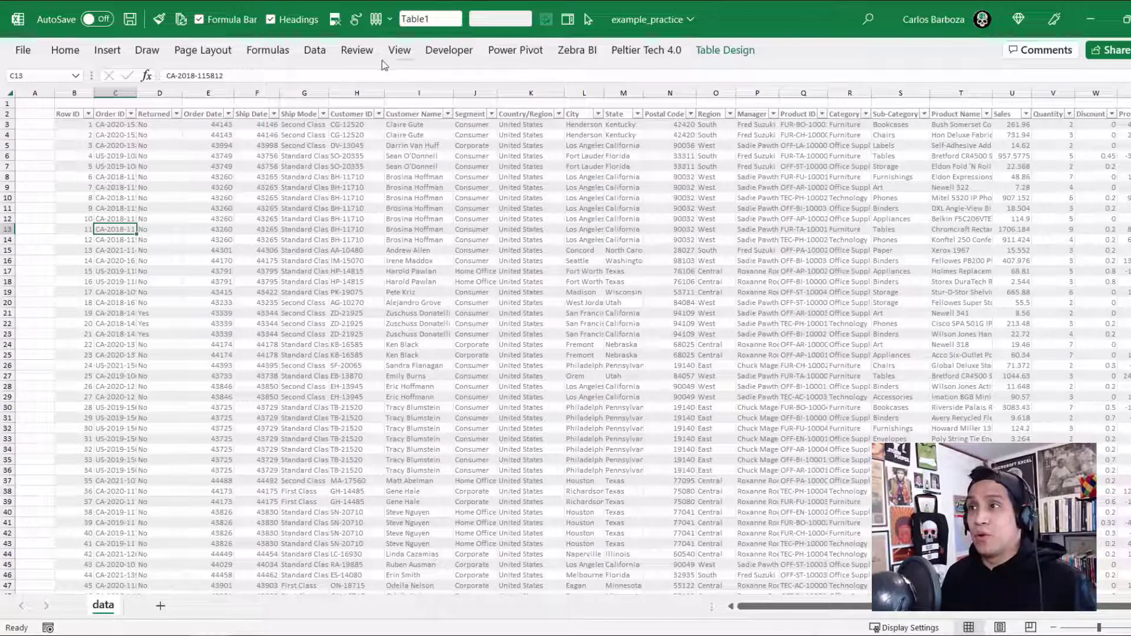
- Hide the gridlines on the data sheet and narrow the empty column A to a slim margin
{"action": "left_click", "coordinate": [399, 50]}
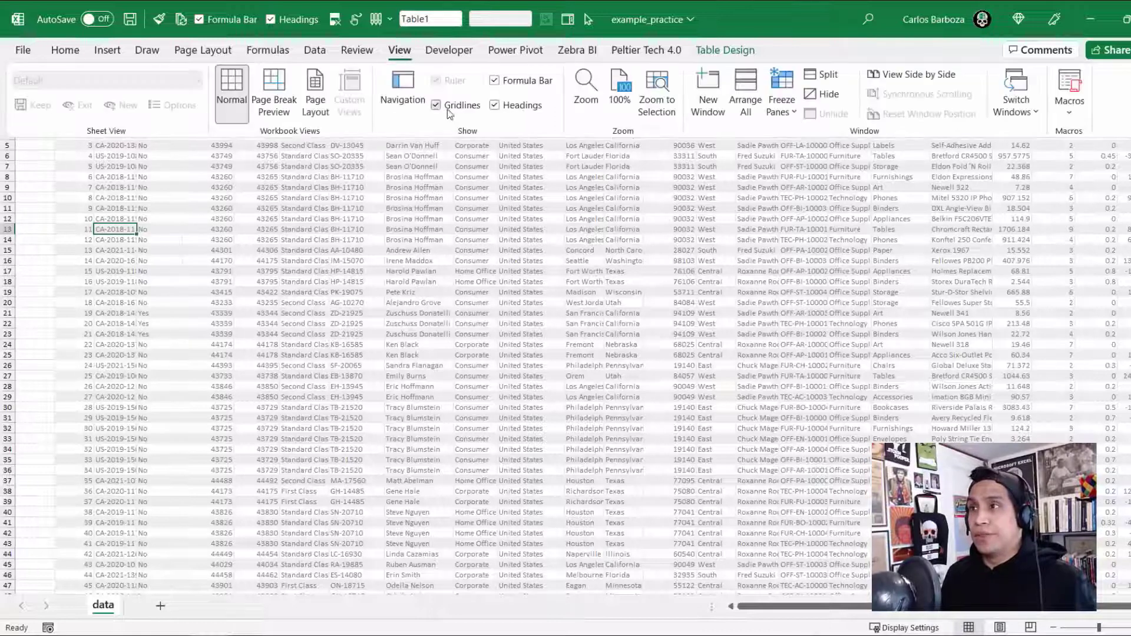
{"action": "left_click", "coordinate": [448, 110]}
{"action": "left_click", "coordinate": [139, 282]}
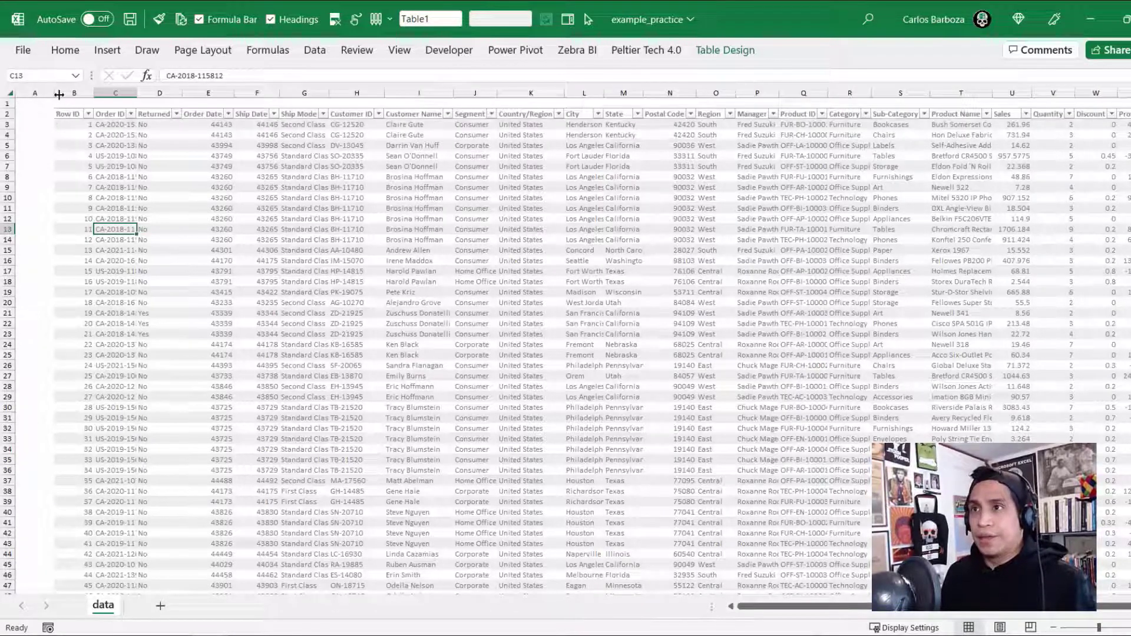
{"action": "left_click_drag", "start_coordinate": [59, 94], "coordinate": [27, 94]}
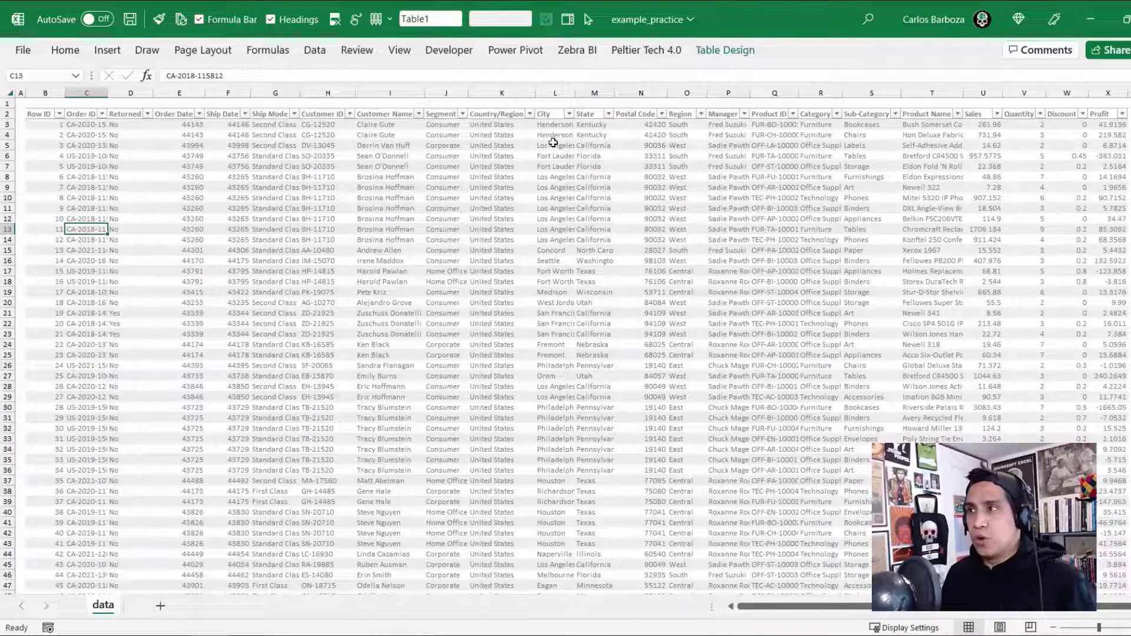
- Widen the City, State and Region columns of the table
{"action": "left_click", "coordinate": [564, 122]}
{"action": "left_click_drag", "start_coordinate": [575, 93], "coordinate": [605, 92]}
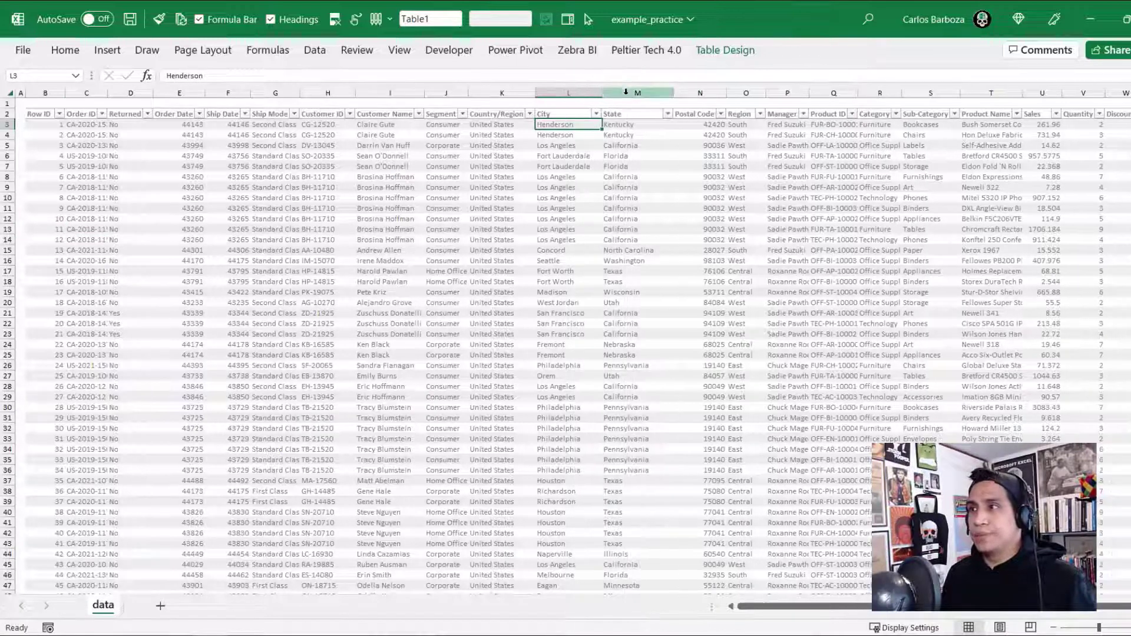
{"action": "left_click", "coordinate": [645, 90]}
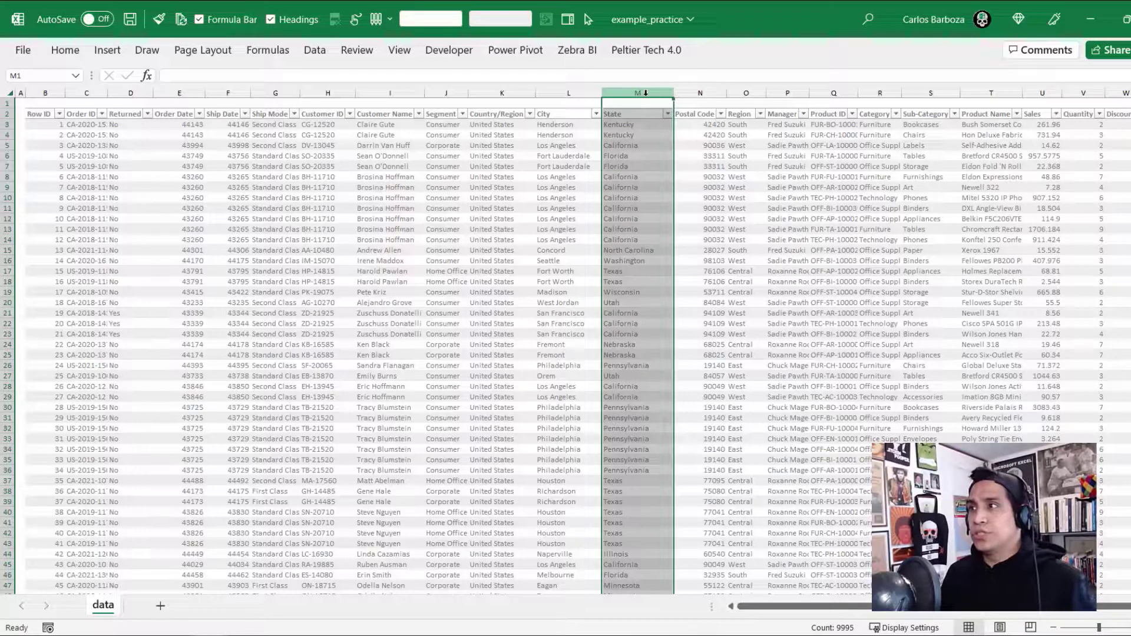
{"action": "left_click", "coordinate": [747, 93]}
{"action": "left_click_drag", "start_coordinate": [767, 93], "coordinate": [795, 96]}
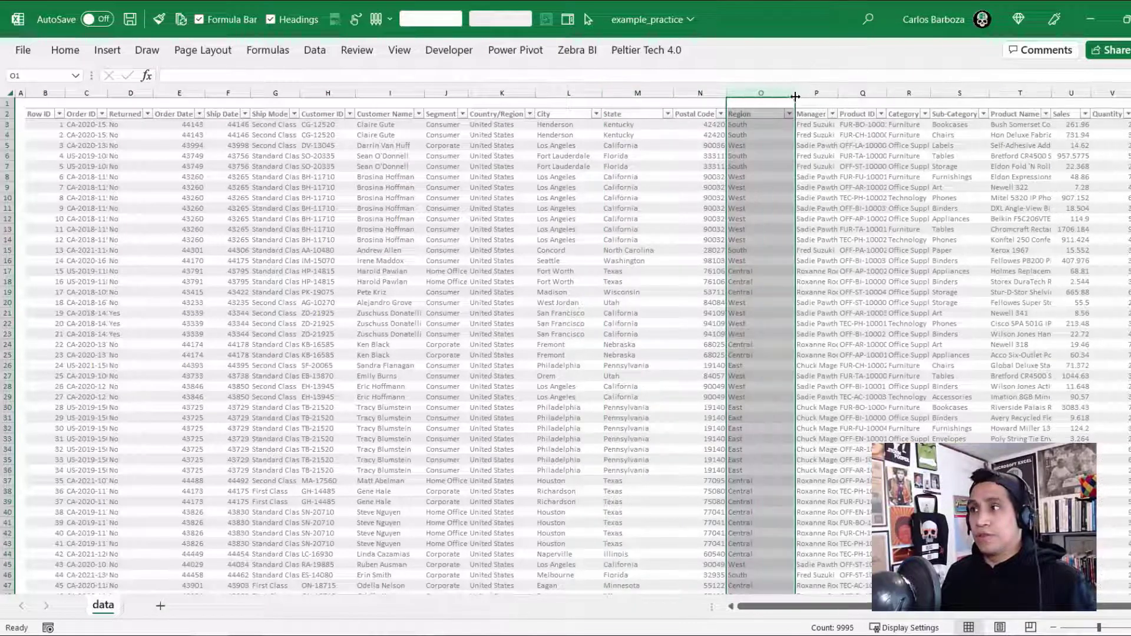
- Point out the State and Region columns and widen the Sales column
{"action": "left_click", "coordinate": [766, 114]}
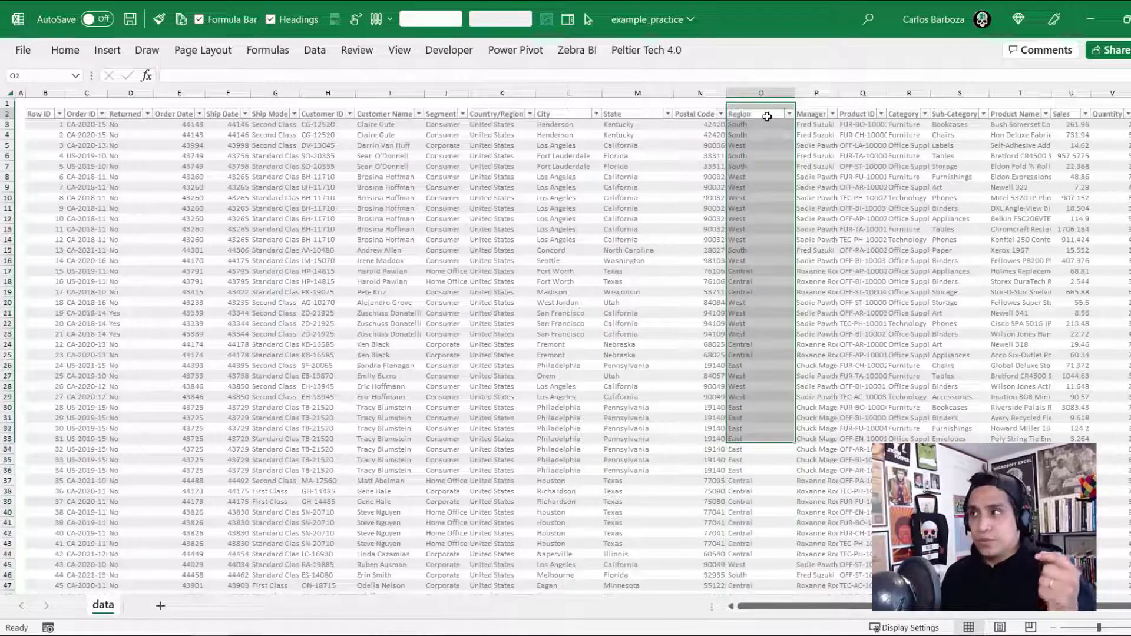
{"action": "left_click", "coordinate": [649, 93]}
{"action": "left_click", "coordinate": [761, 93]}
{"action": "left_click", "coordinate": [1071, 93]}
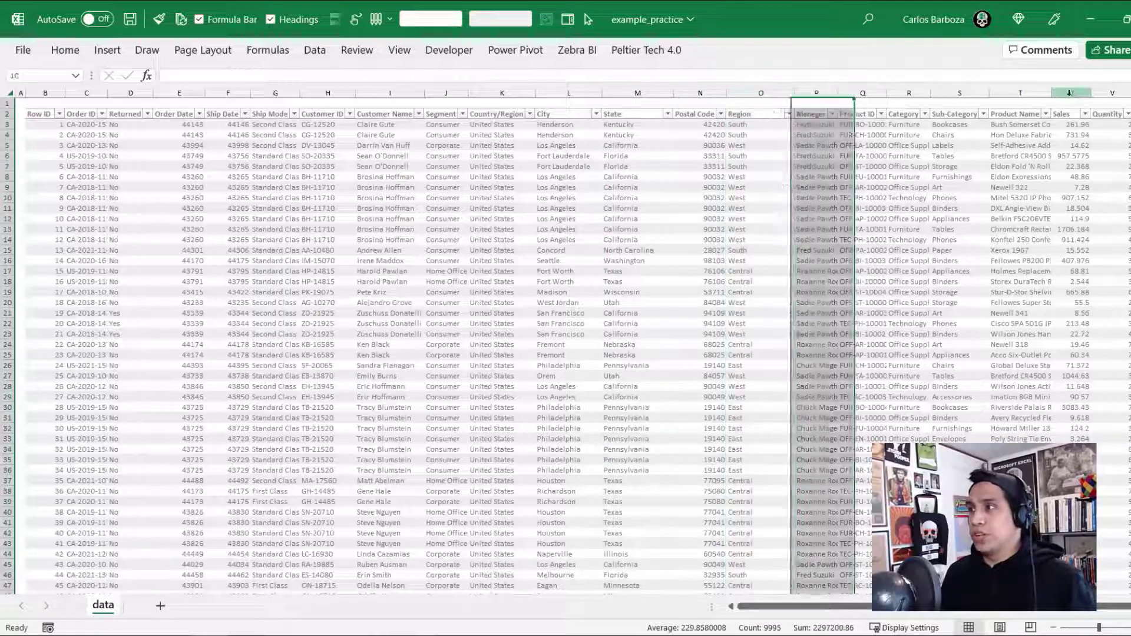
{"action": "left_click_drag", "start_coordinate": [1091, 93], "coordinate": [1116, 95]}
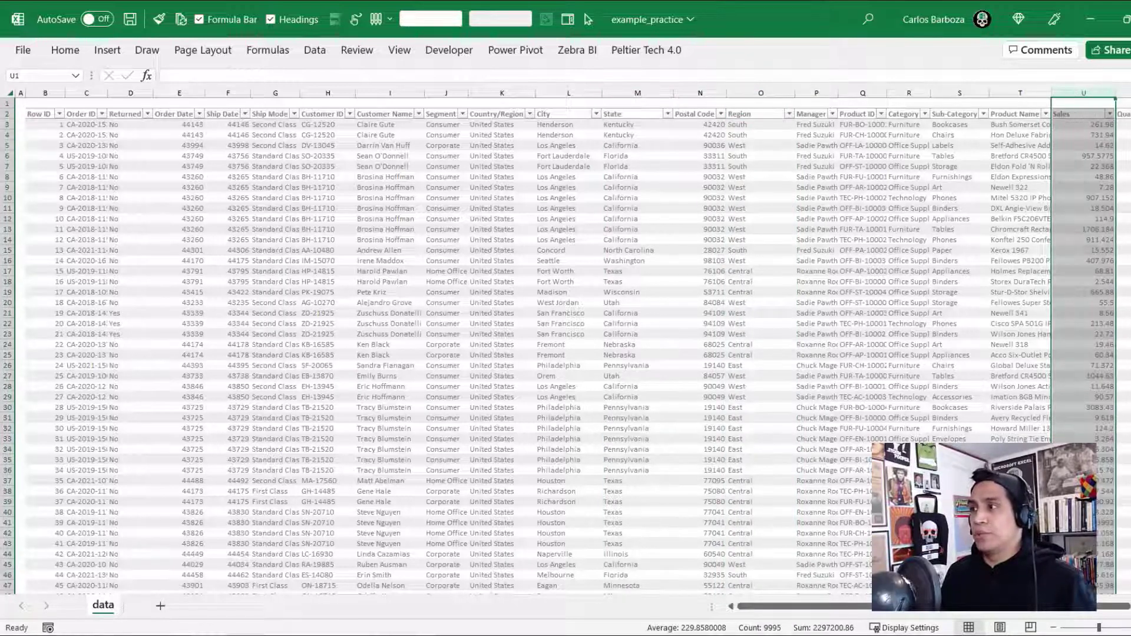
{"action": "scroll", "coordinate": [566, 347], "scroll_direction": "right", "scroll_amount": 5}
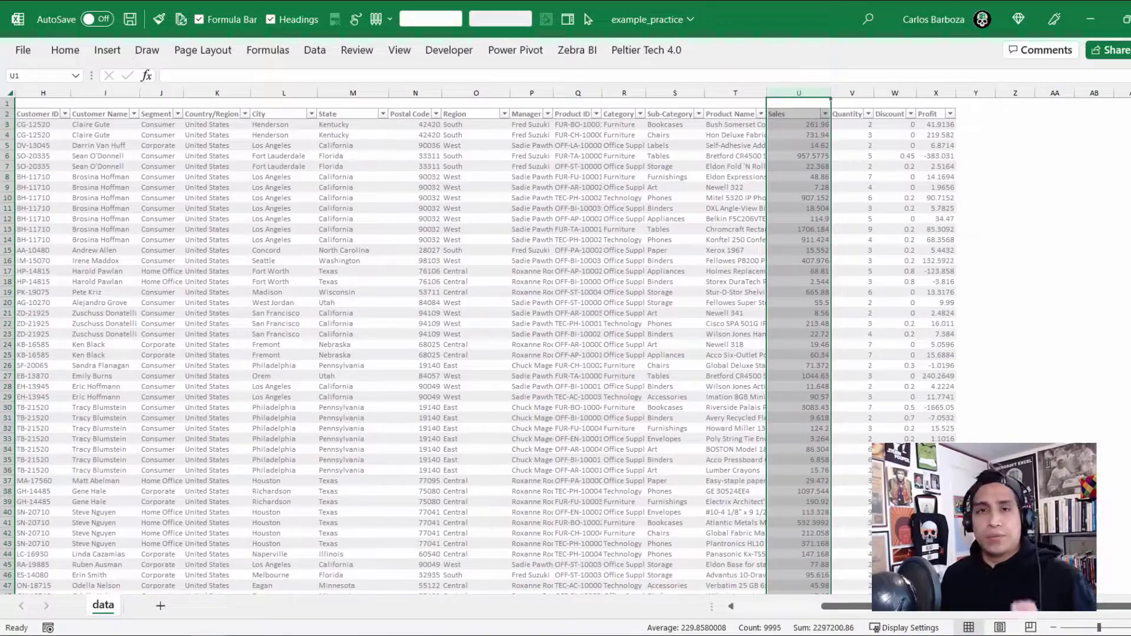
- Examine the table's header row and its extent from the first record down to the last
{"action": "key", "text": "ctrl+Home"}
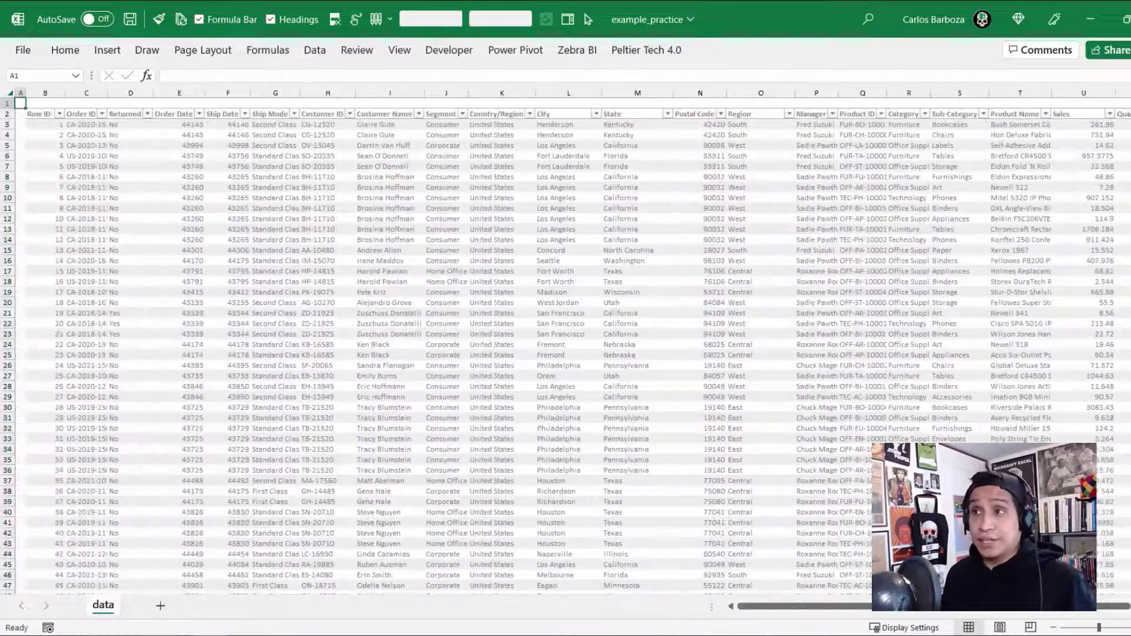
{"action": "key", "text": "Down"}
{"action": "key", "text": "Right"}
{"action": "key", "text": "ctrl+shift+Right"}
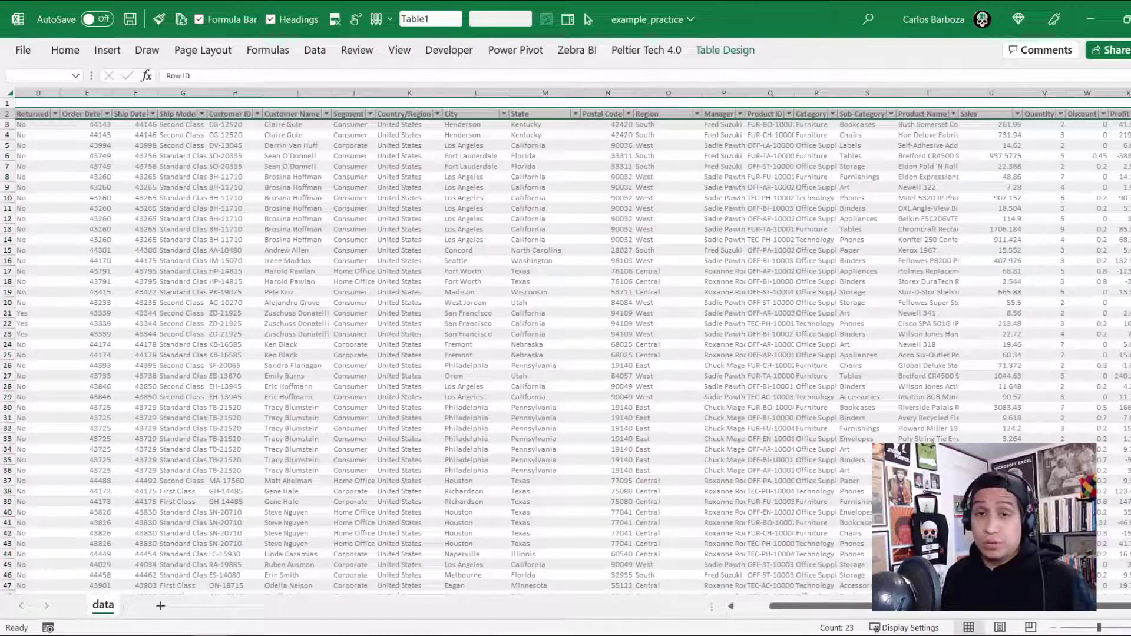
{"action": "key", "text": "ctrl+Down"}
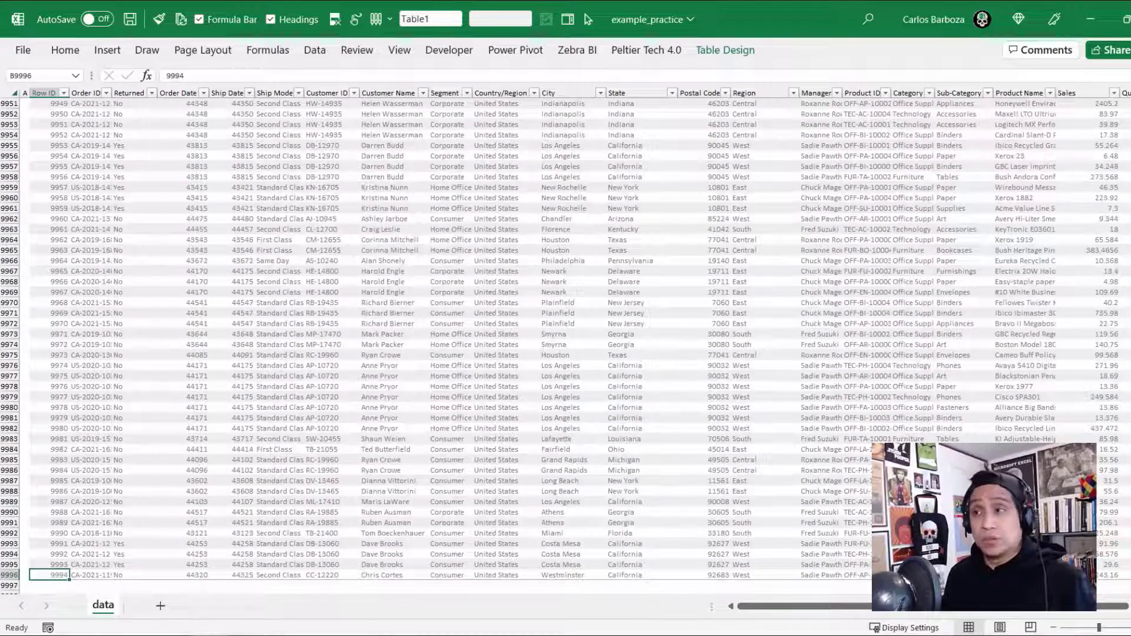
{"action": "key", "text": "ctrl+Up"}
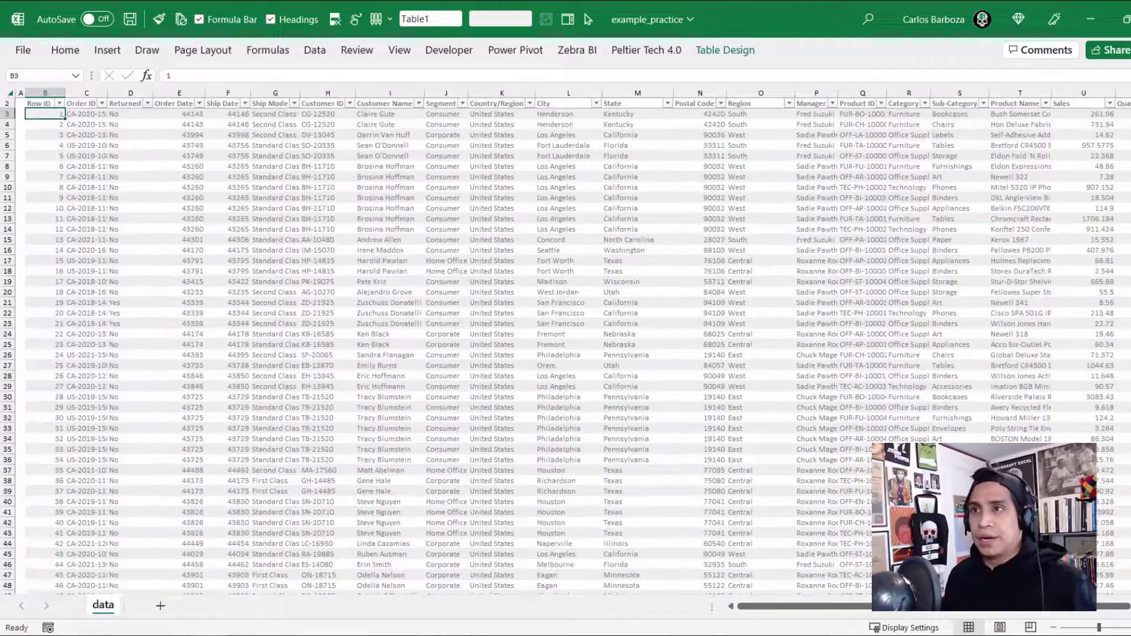
{"action": "key", "text": "Up"}
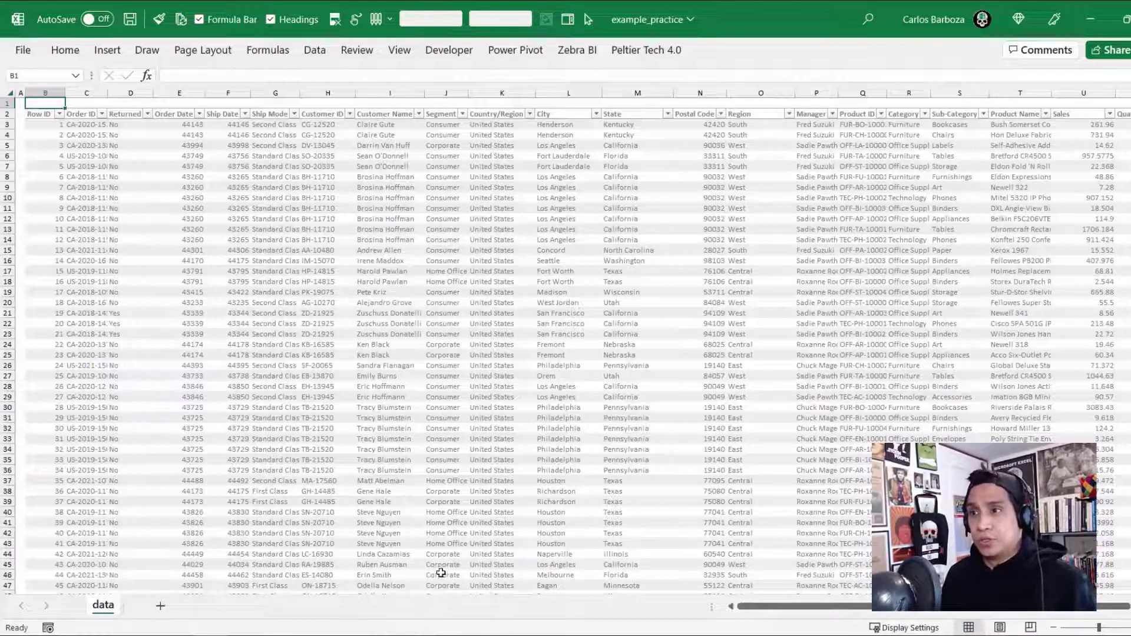
- Rename the data table as _01_data
{"action": "left_click", "coordinate": [39, 114]}
{"action": "left_click", "coordinate": [722, 52]}
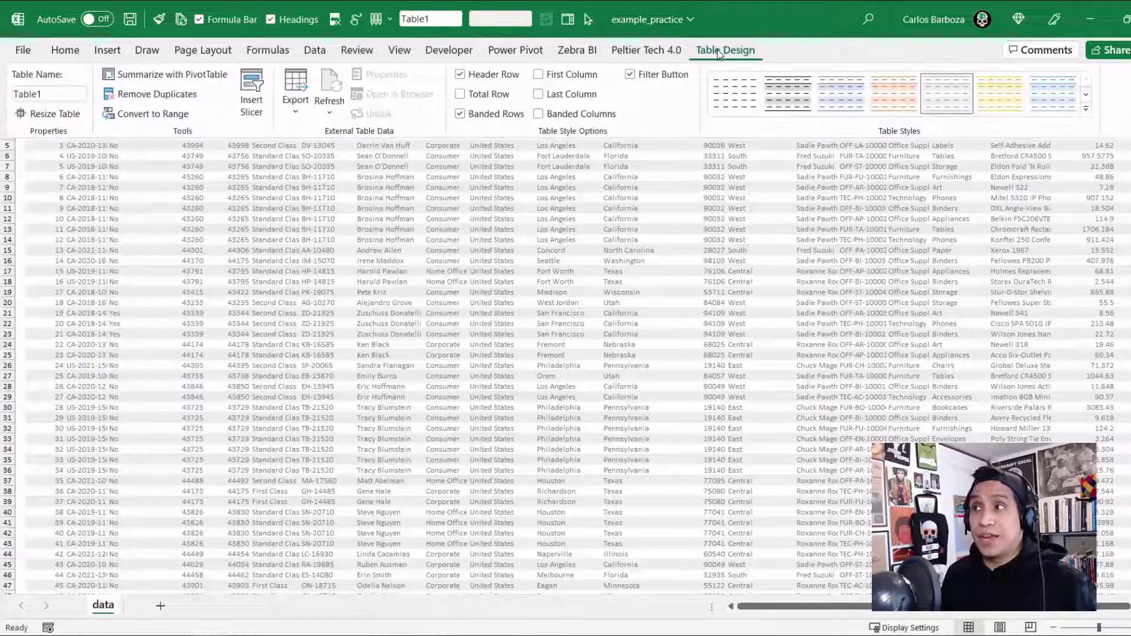
{"action": "left_click", "coordinate": [70, 94]}
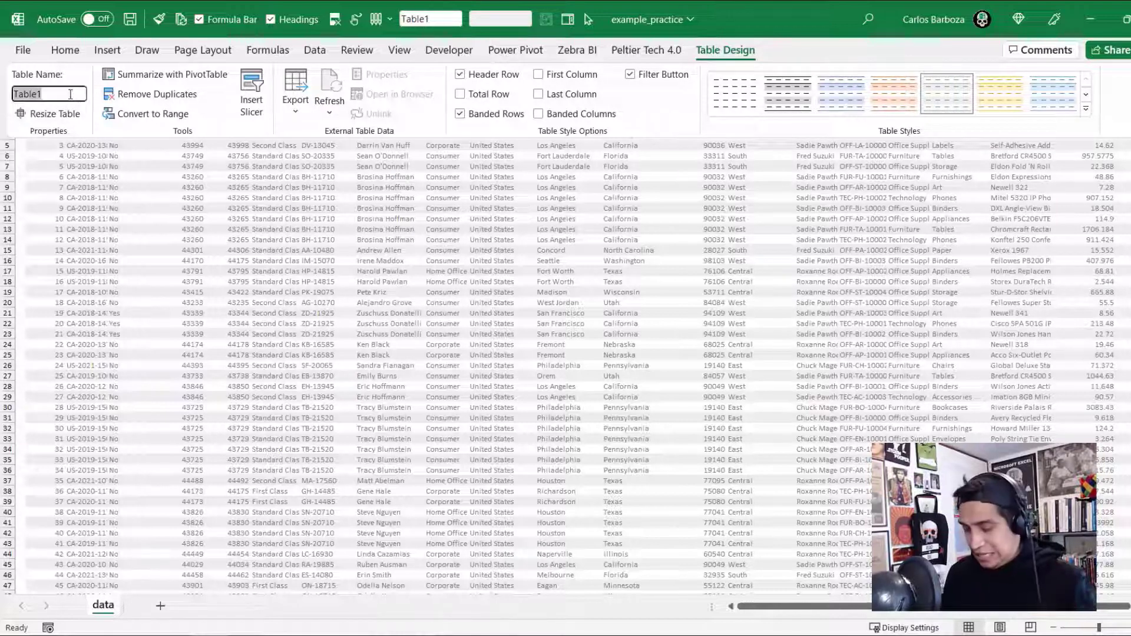
{"action": "key", "text": "BackSpace"}
{"action": "type", "text": "O"}
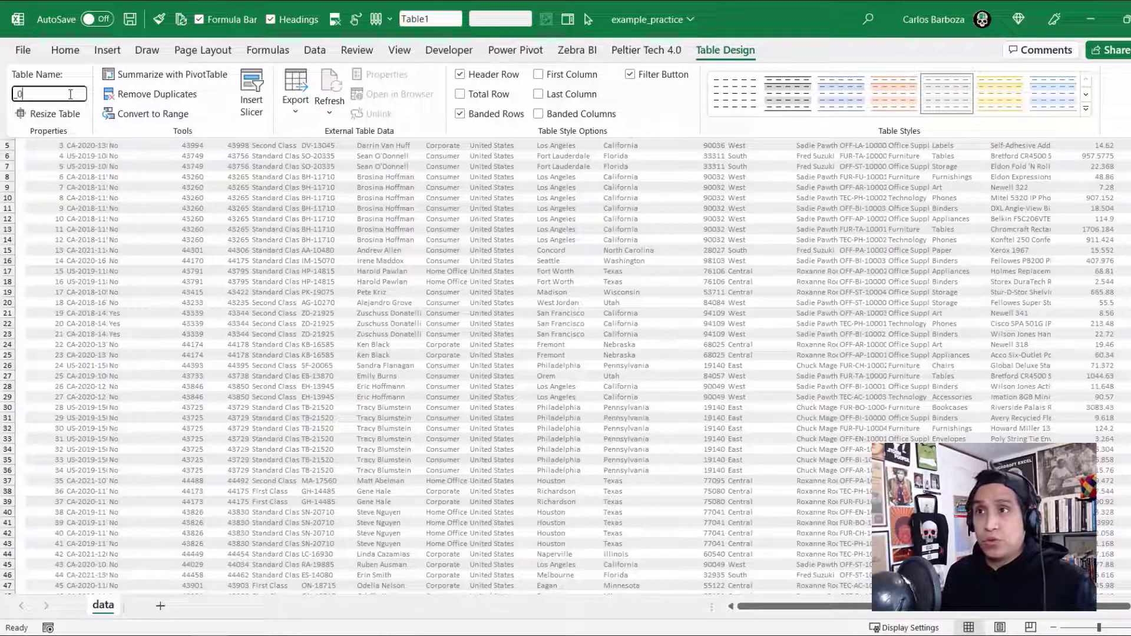
{"action": "type", "text": "1_data"}
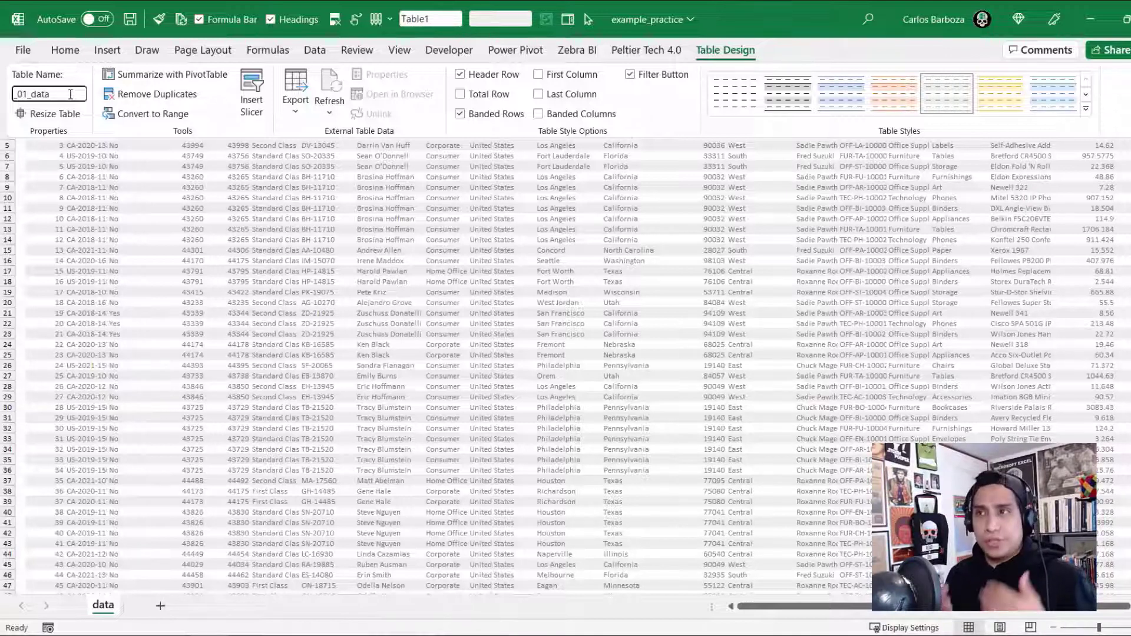
{"action": "key", "text": "Return"}
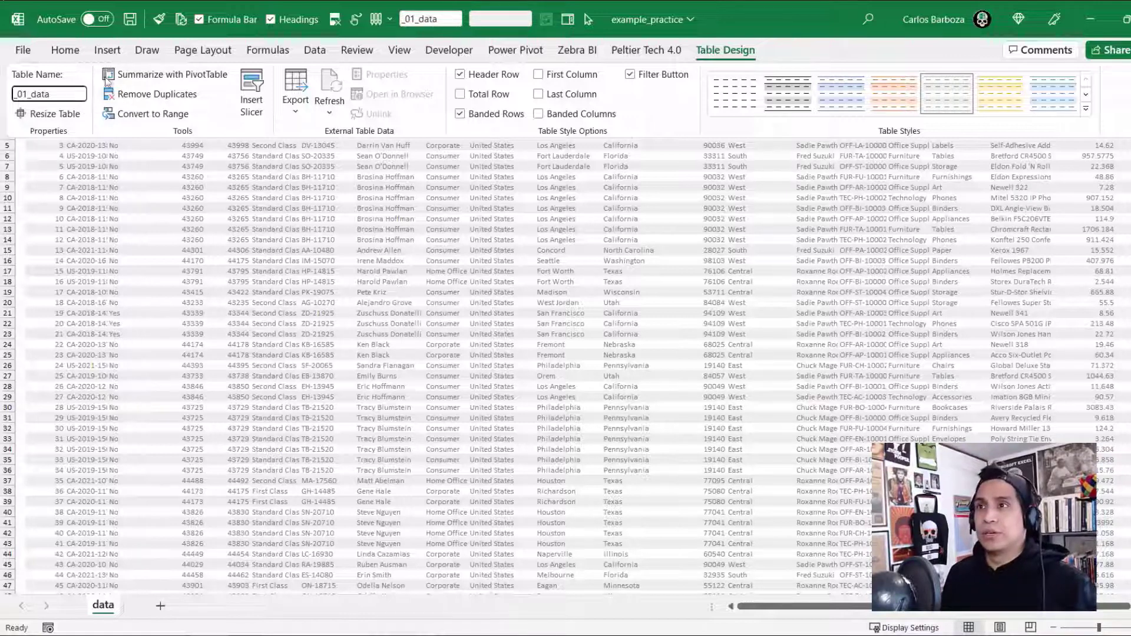
{"action": "left_click", "coordinate": [78, 205]}
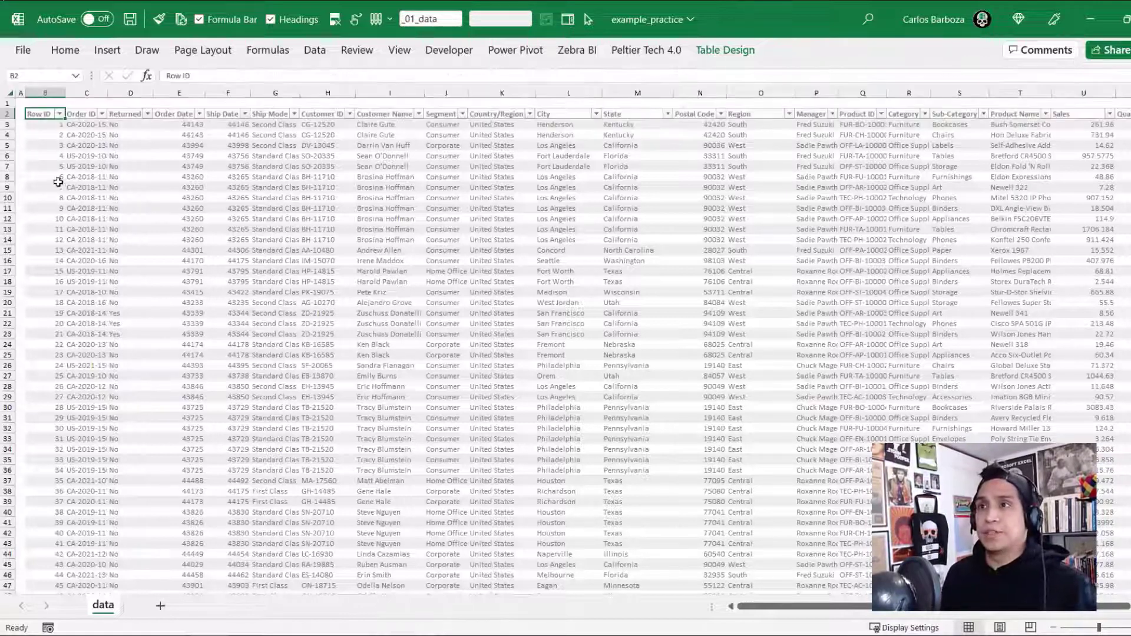
- Add a new worksheet named example after the data sheet and make B2 its active cell
{"action": "left_click", "coordinate": [160, 606]}
{"action": "double_click", "coordinate": [150, 607]}
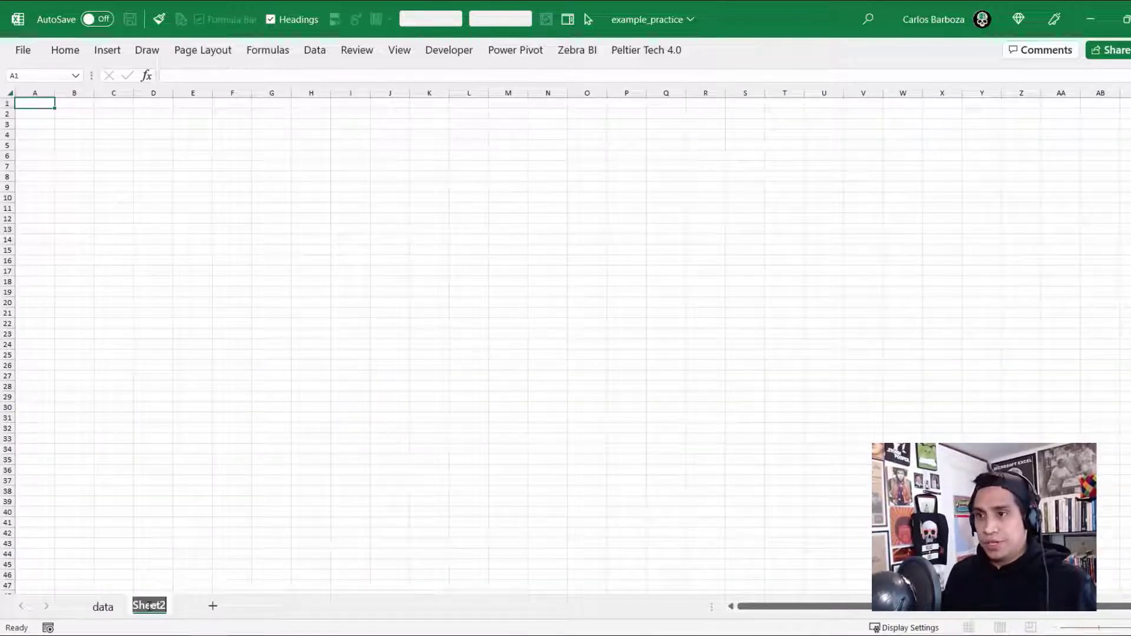
{"action": "type", "text": "example"}
{"action": "key", "text": "Return"}
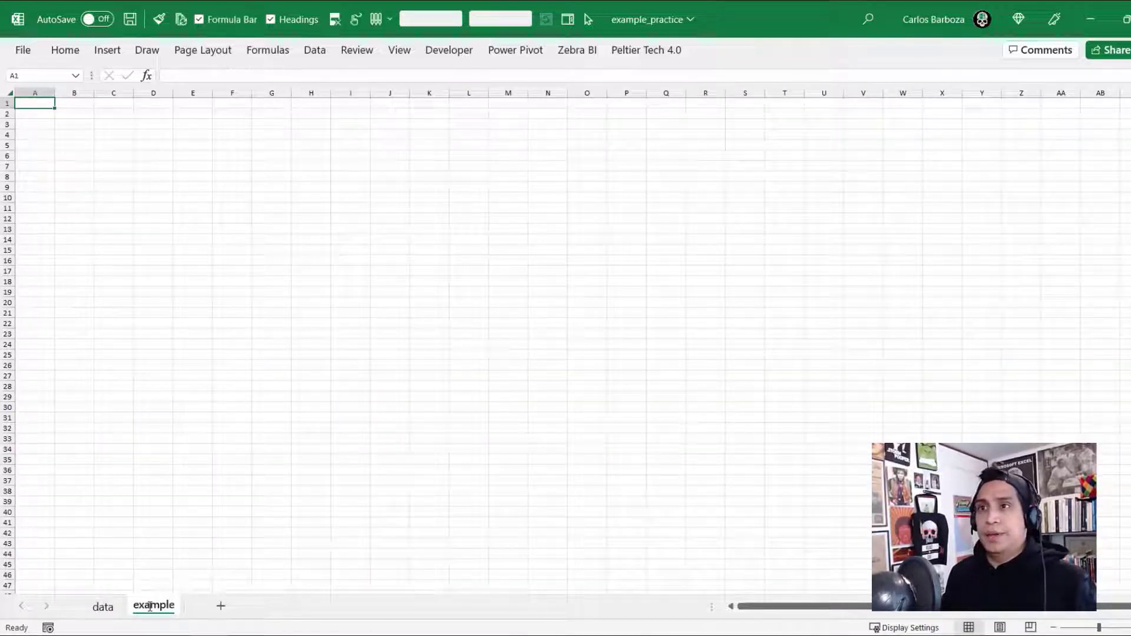
{"action": "key", "text": "Down"}
{"action": "key", "text": "Right"}
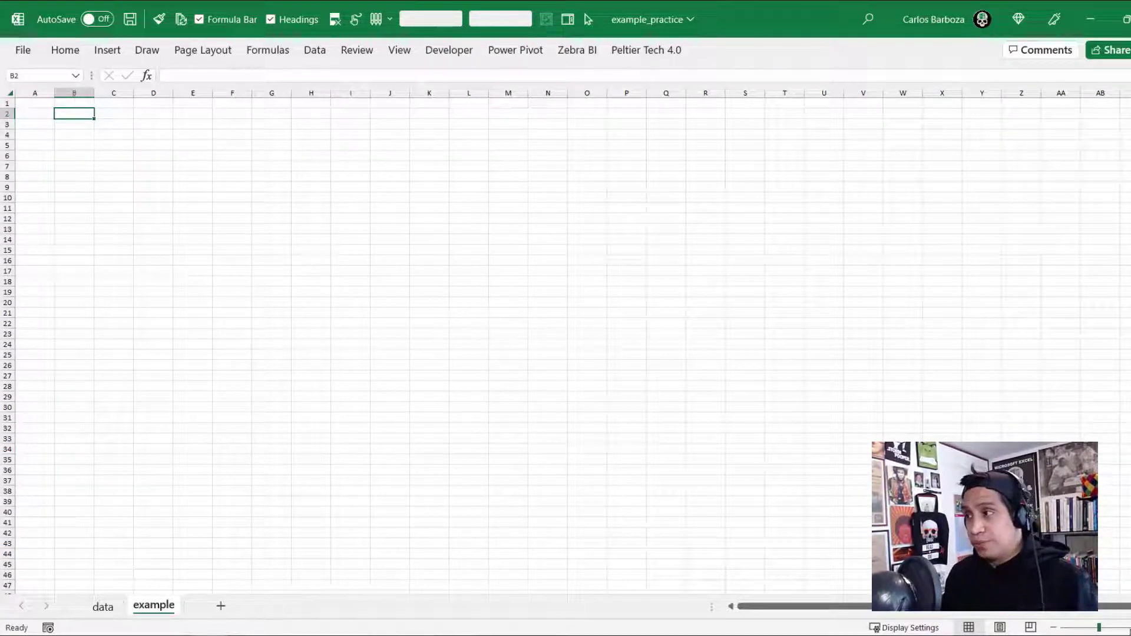
- Enter the header states in cell B2 of the example sheet
{"action": "scroll", "coordinate": [565, 330], "scroll_direction": "up", "scroll_amount": 4, "text": "ctrl"}
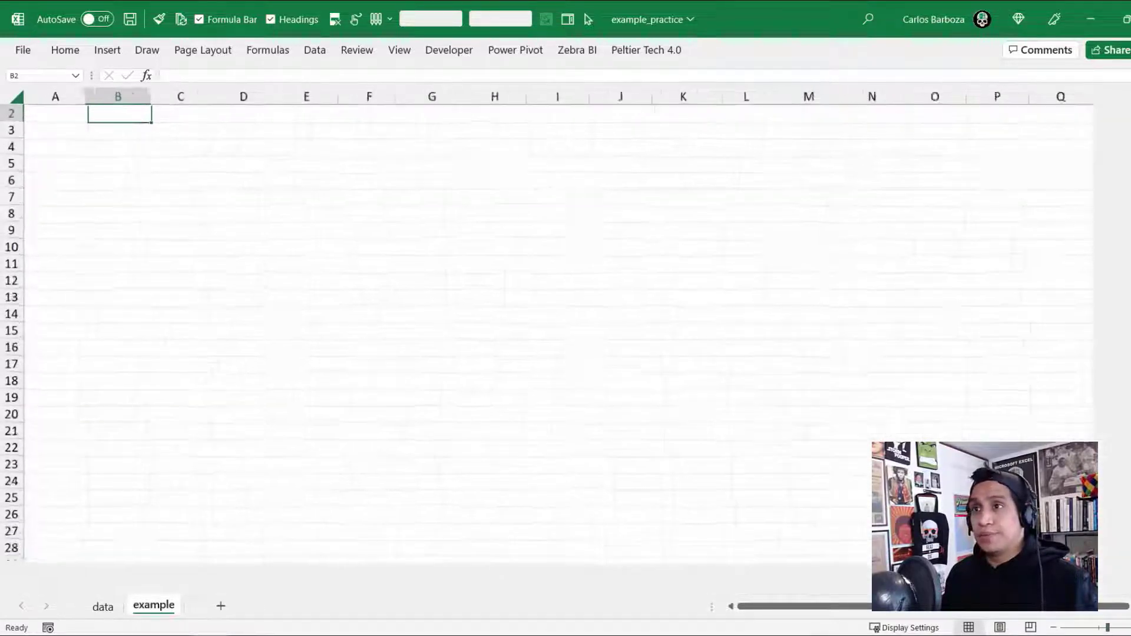
{"action": "scroll", "coordinate": [473, 299], "scroll_direction": "up", "scroll_amount": 3, "text": "ctrl"}
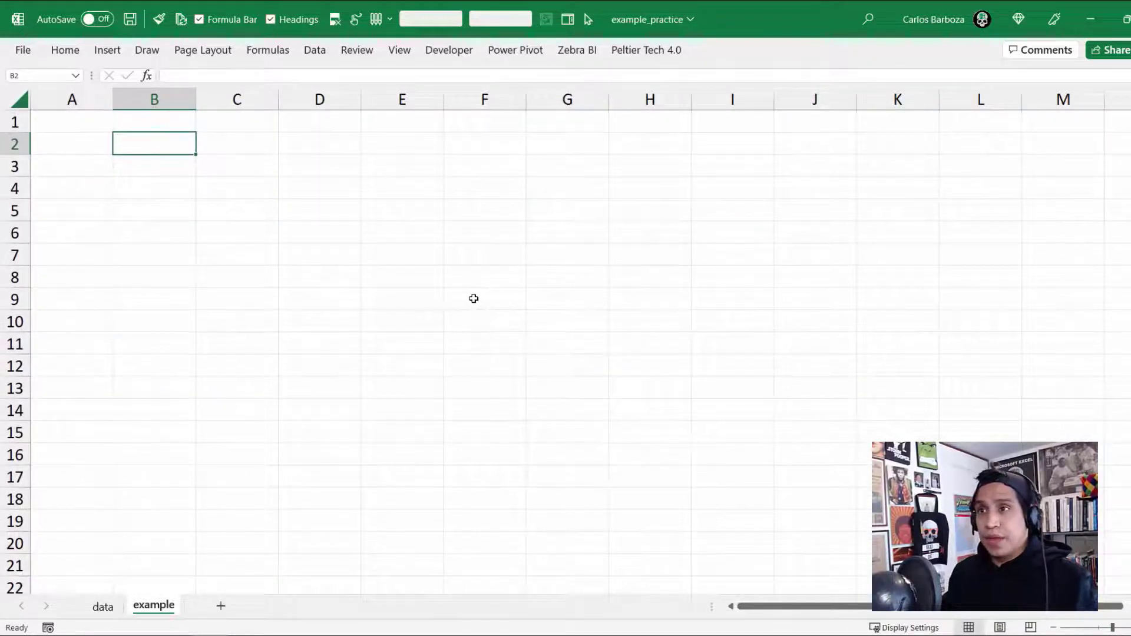
{"action": "type", "text": "states"}
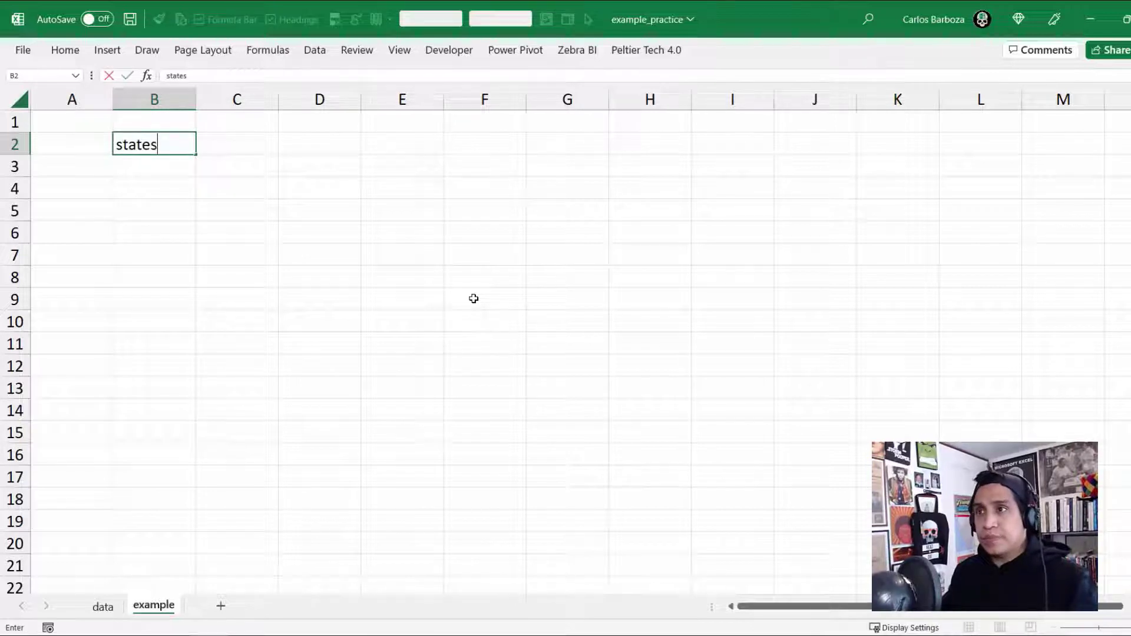
{"action": "key", "text": "Return"}
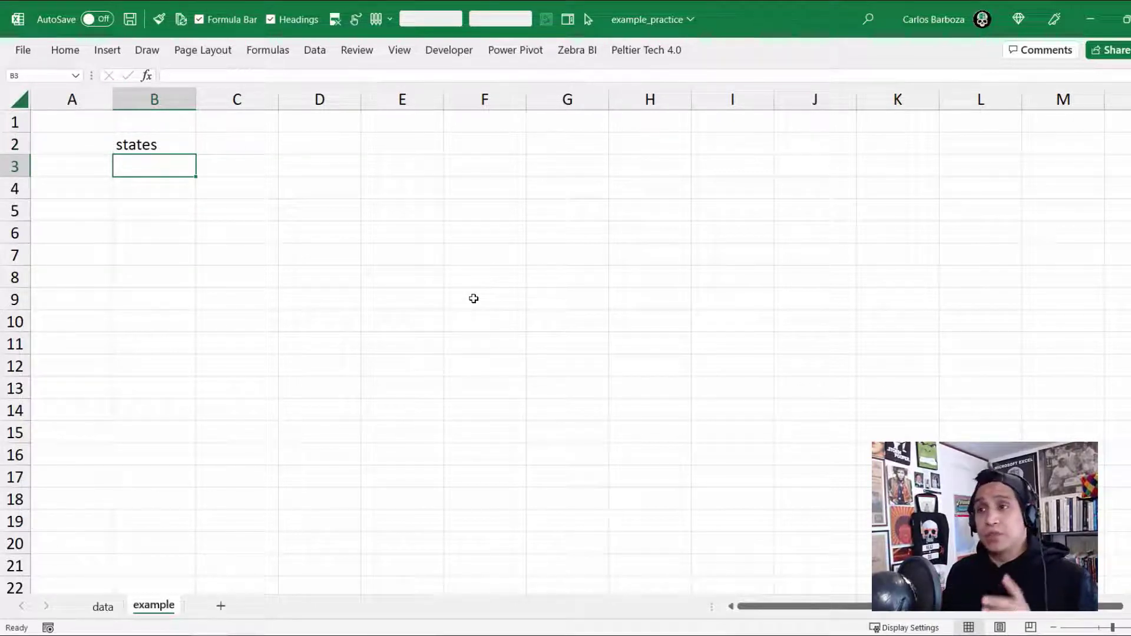
- Examine the State column of the table on the data sheet, and return to the example sheet
{"action": "left_click", "coordinate": [105, 607]}
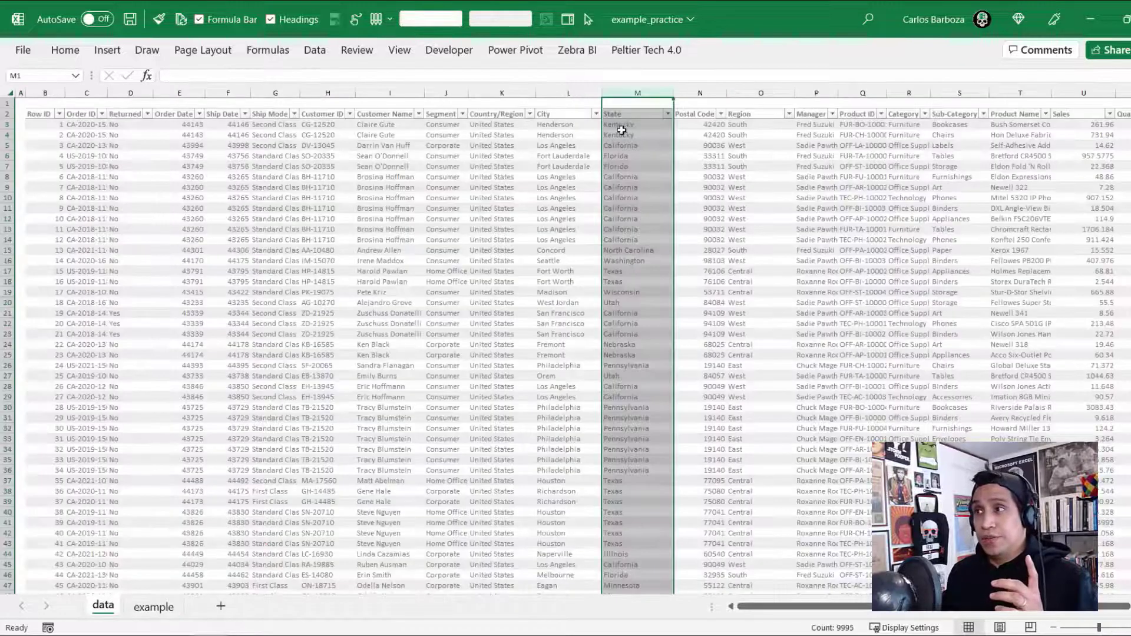
{"action": "left_click", "coordinate": [623, 127]}
{"action": "left_click", "coordinate": [638, 93]}
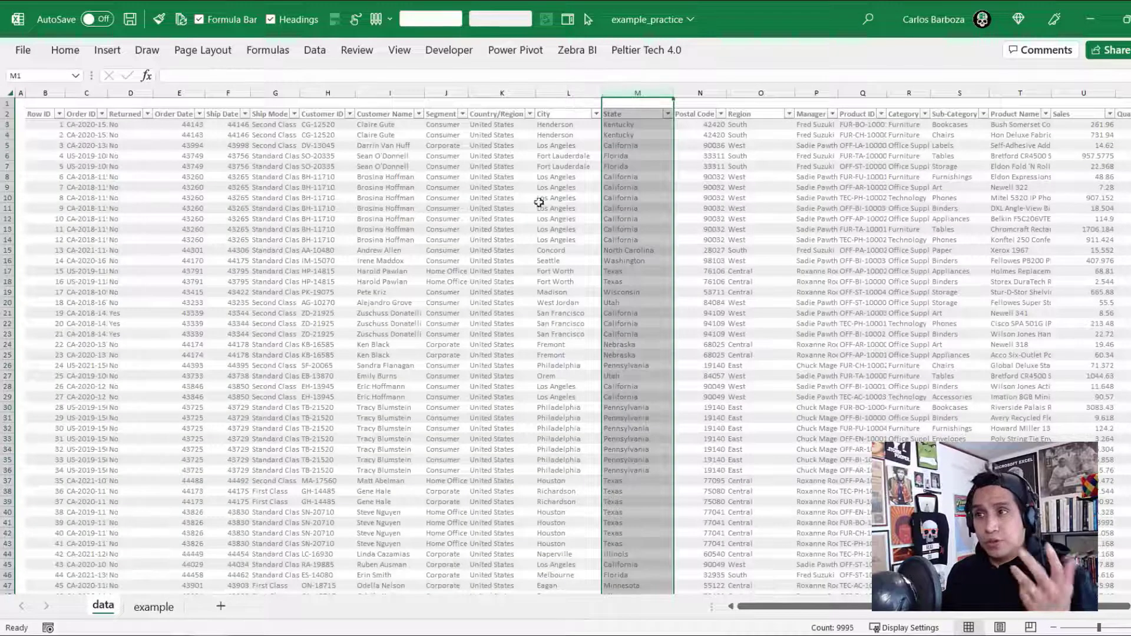
{"action": "left_click", "coordinate": [637, 198]}
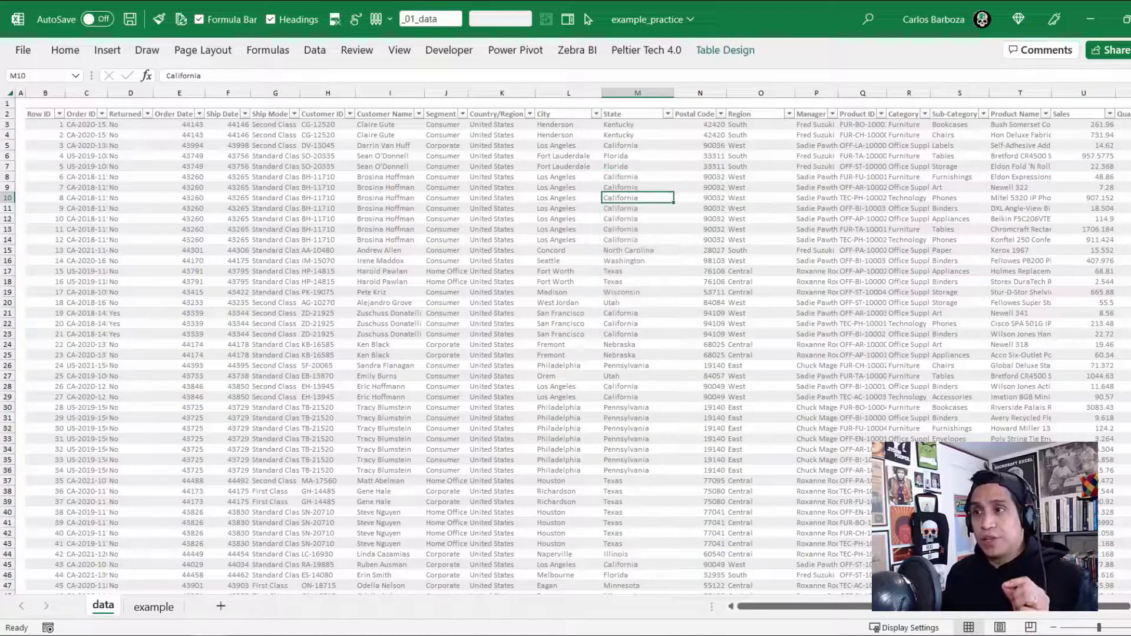
{"action": "left_click", "coordinate": [154, 607]}
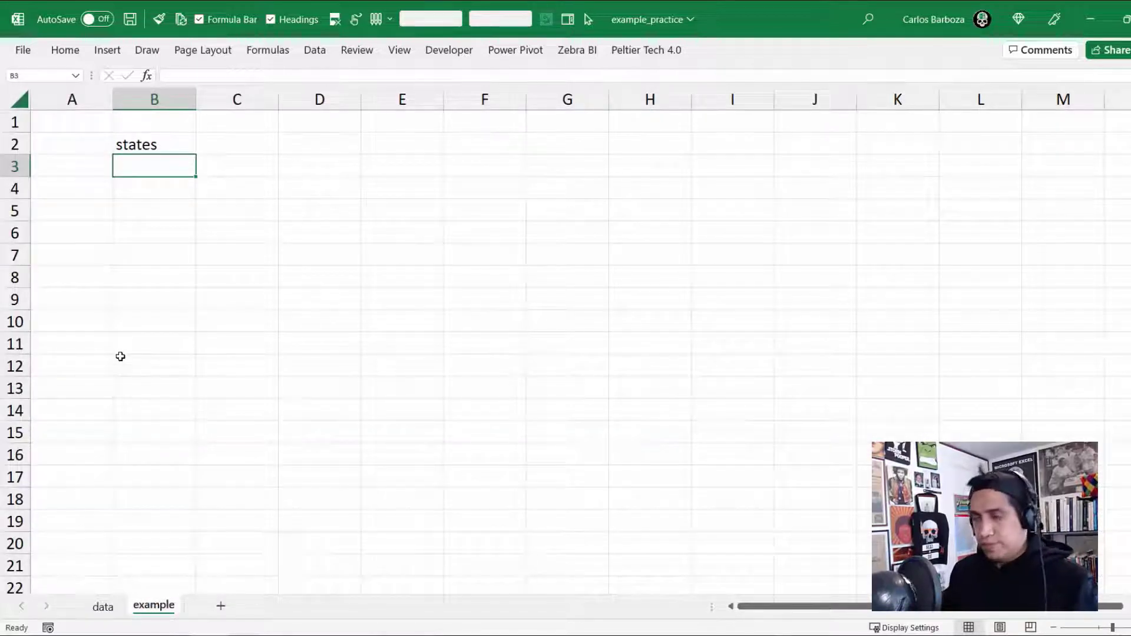
{"action": "type", "text": "0"}
{"action": "key", "text": "BackSpace"}
{"action": "type", "text": "= UN"}
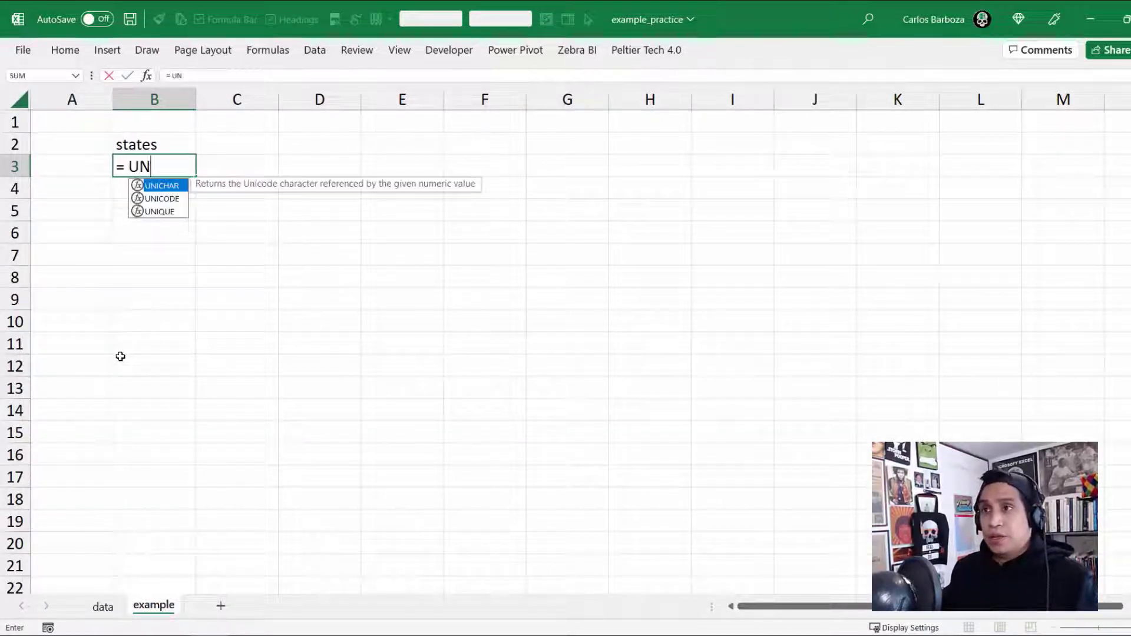
{"action": "type", "text": "I"}
{"action": "key", "text": "Down"}
{"action": "key", "text": "Down"}
{"action": "key", "text": "Tab"}
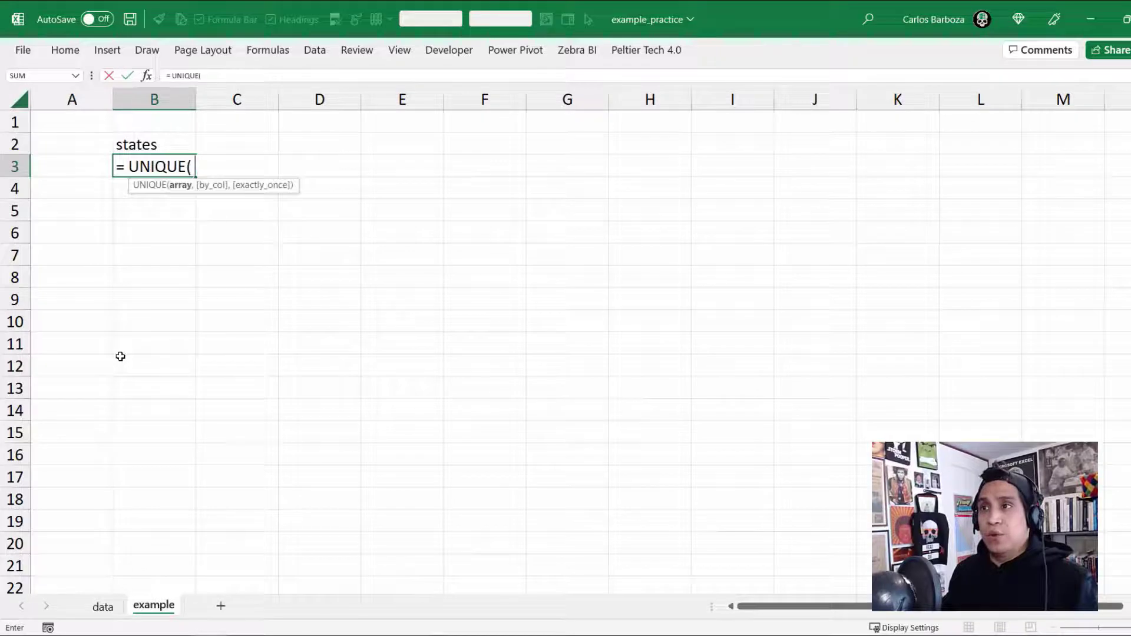
{"action": "left_click", "coordinate": [103, 606]}
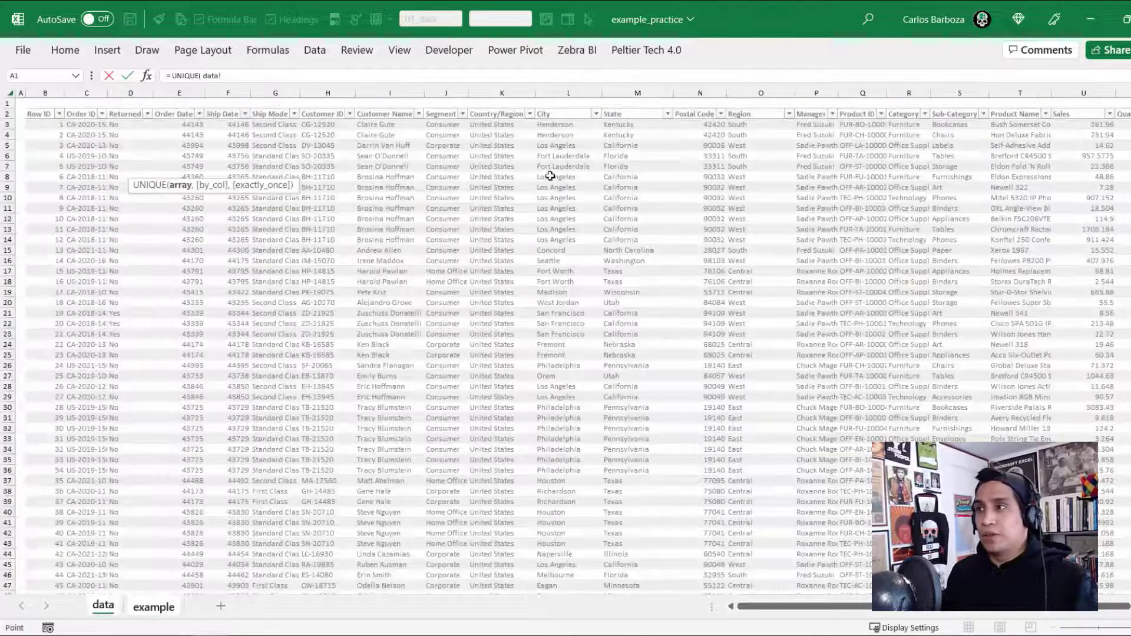
{"action": "left_click", "coordinate": [626, 110]}
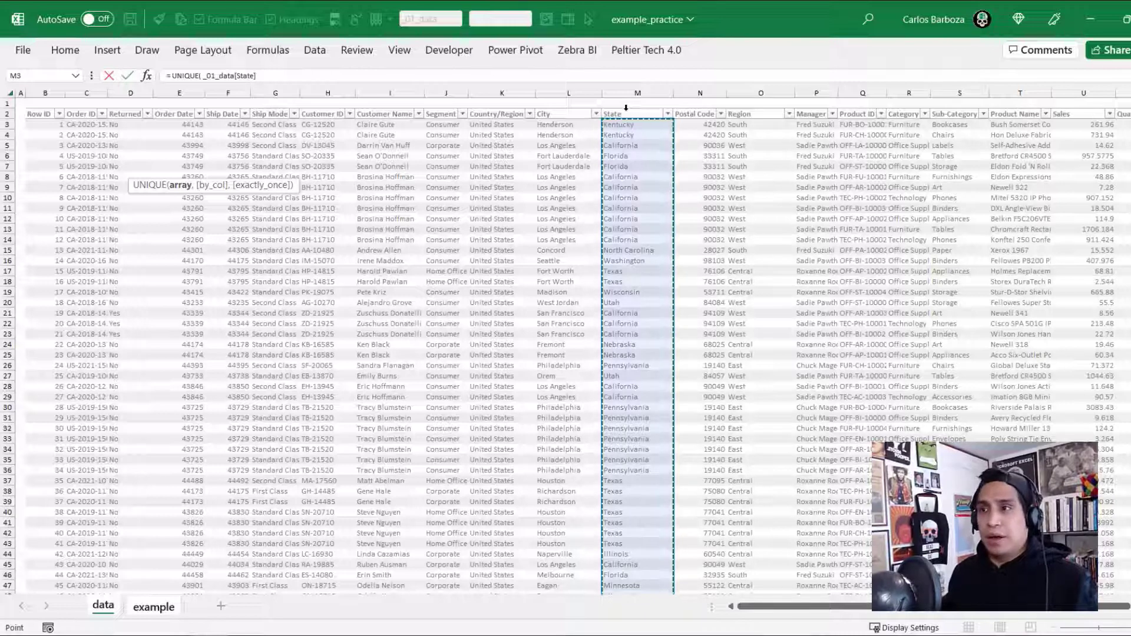
{"action": "key", "text": "Escape"}
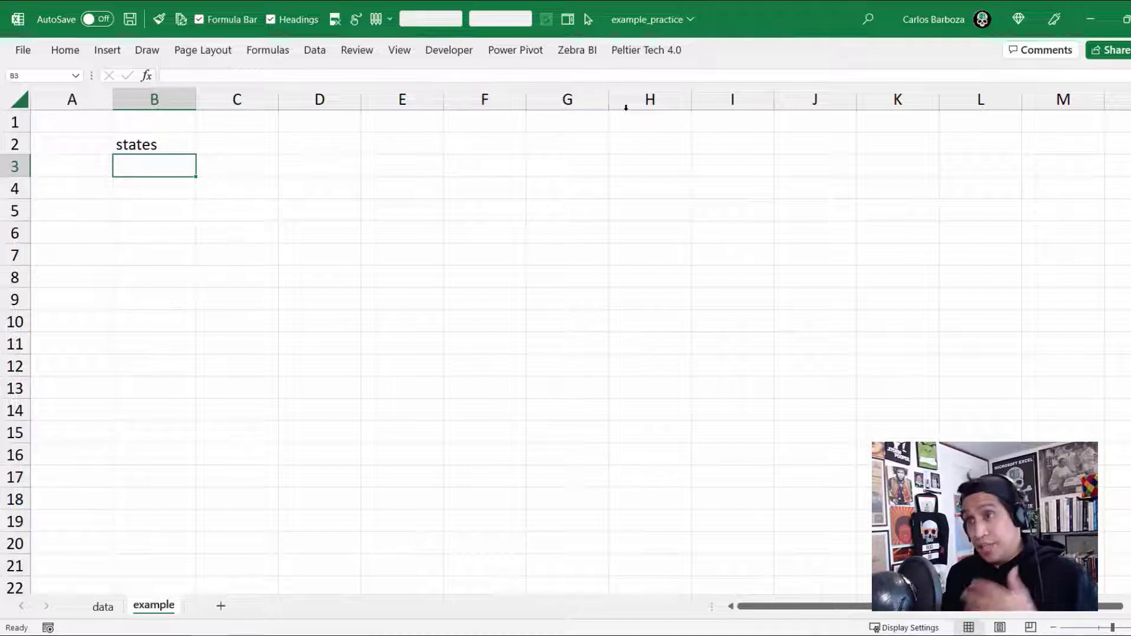
- Enter the formula = UNIQUE( _01_data[State] ) in cell B3 to list each state once
{"action": "type", "text": "= "}
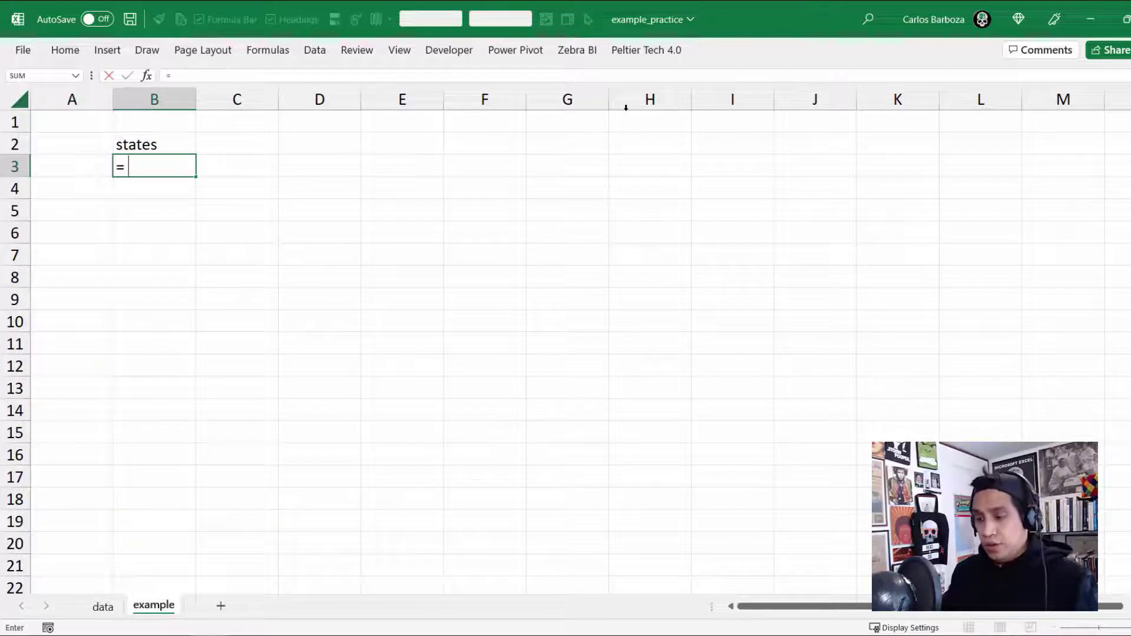
{"action": "type", "text": "UNI"}
{"action": "key", "text": "Down"}
{"action": "key", "text": "Down"}
{"action": "key", "text": "Tab"}
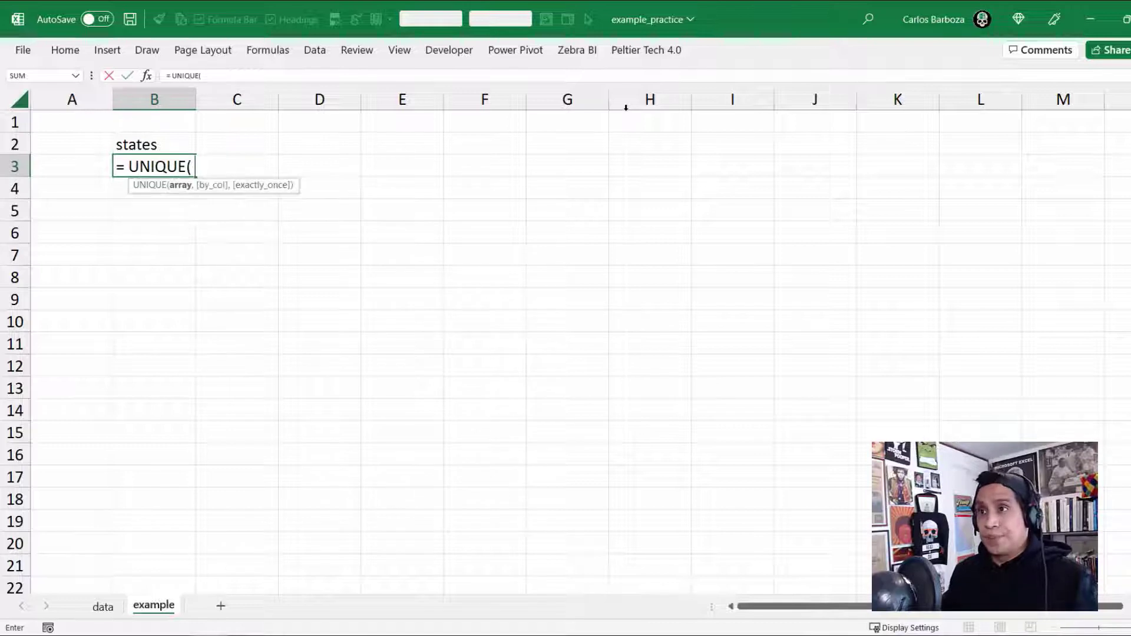
{"action": "type", "text": "_01"}
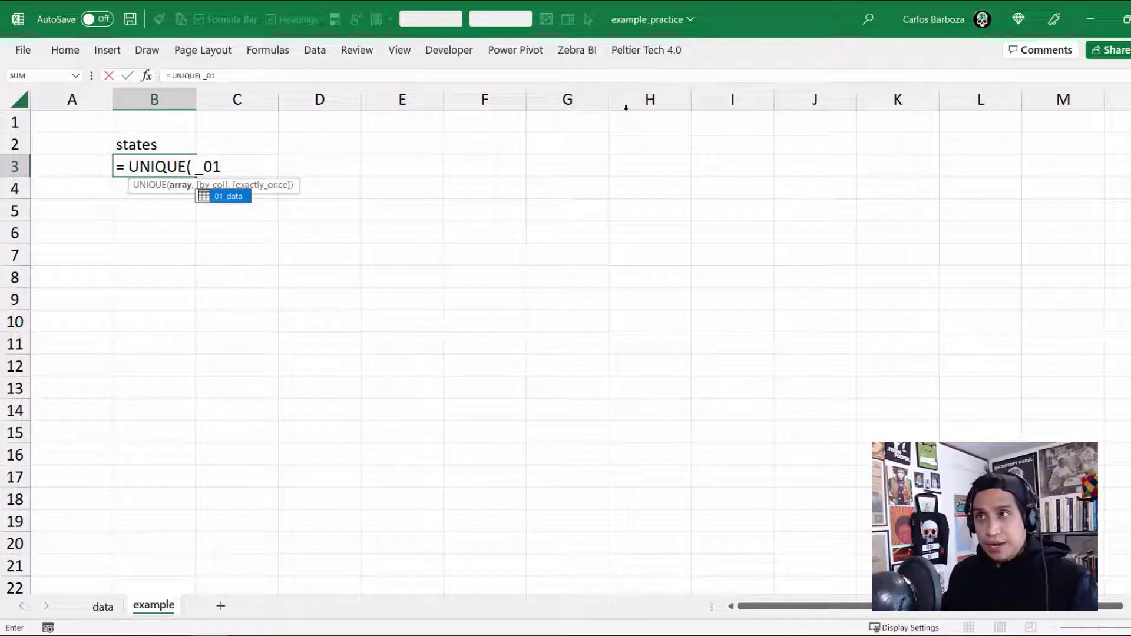
{"action": "key", "text": "Tab"}
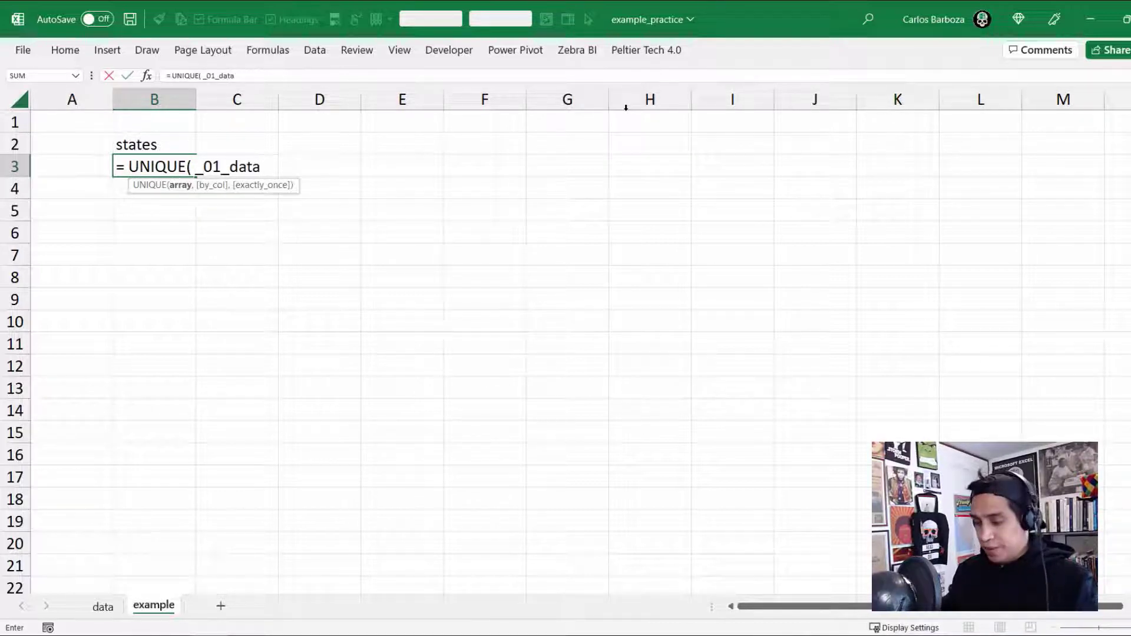
{"action": "type", "text": "["}
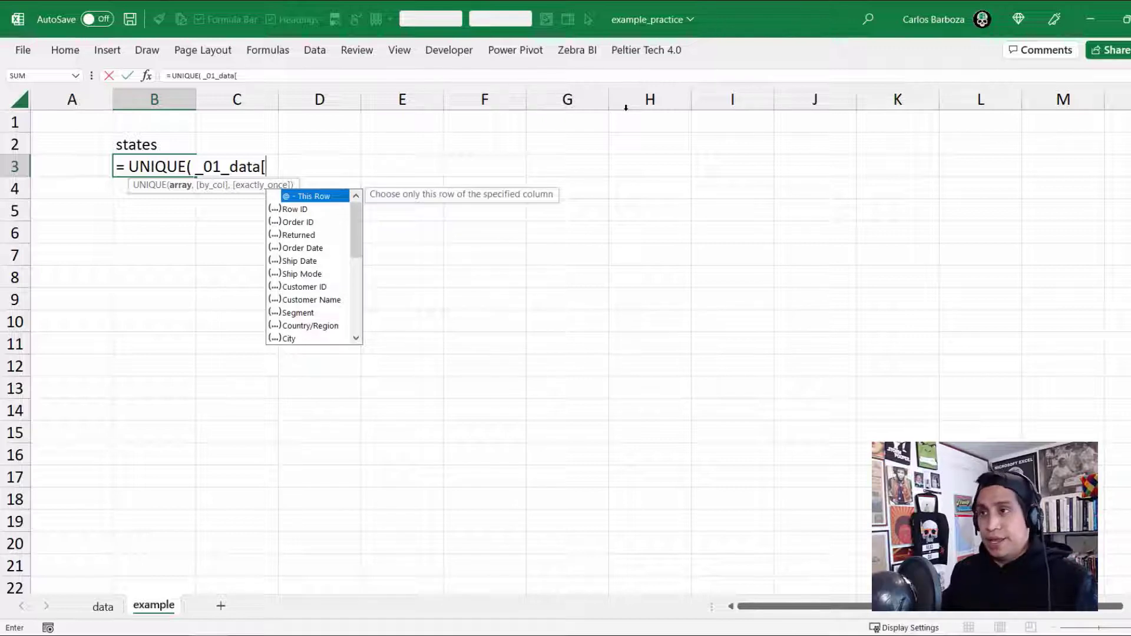
{"action": "type", "text": "st"}
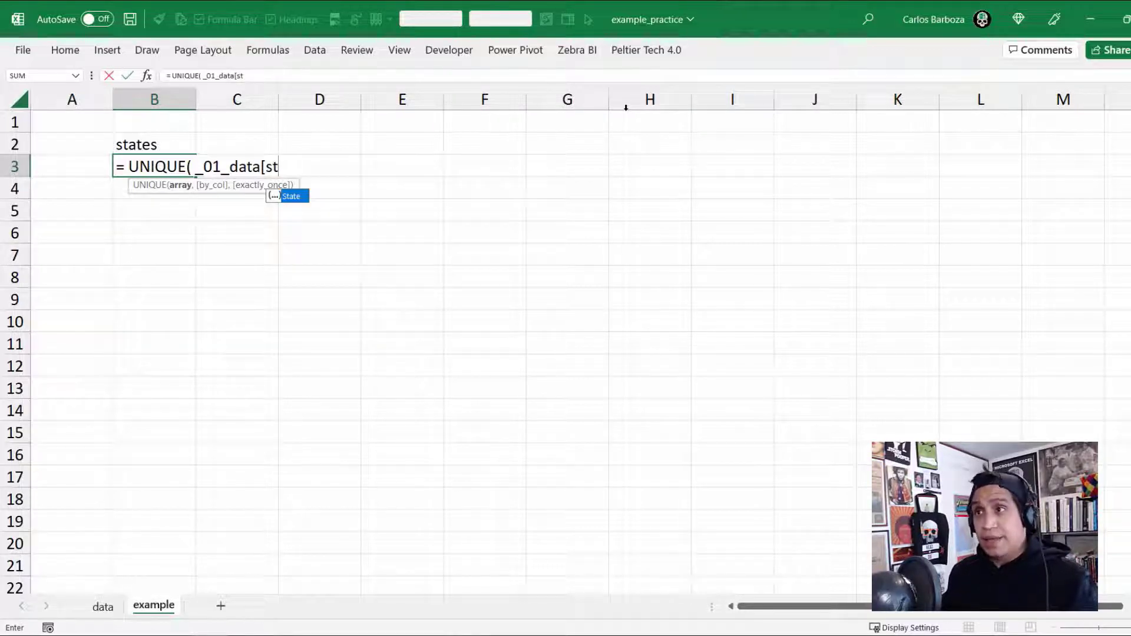
{"action": "key", "text": "Tab"}
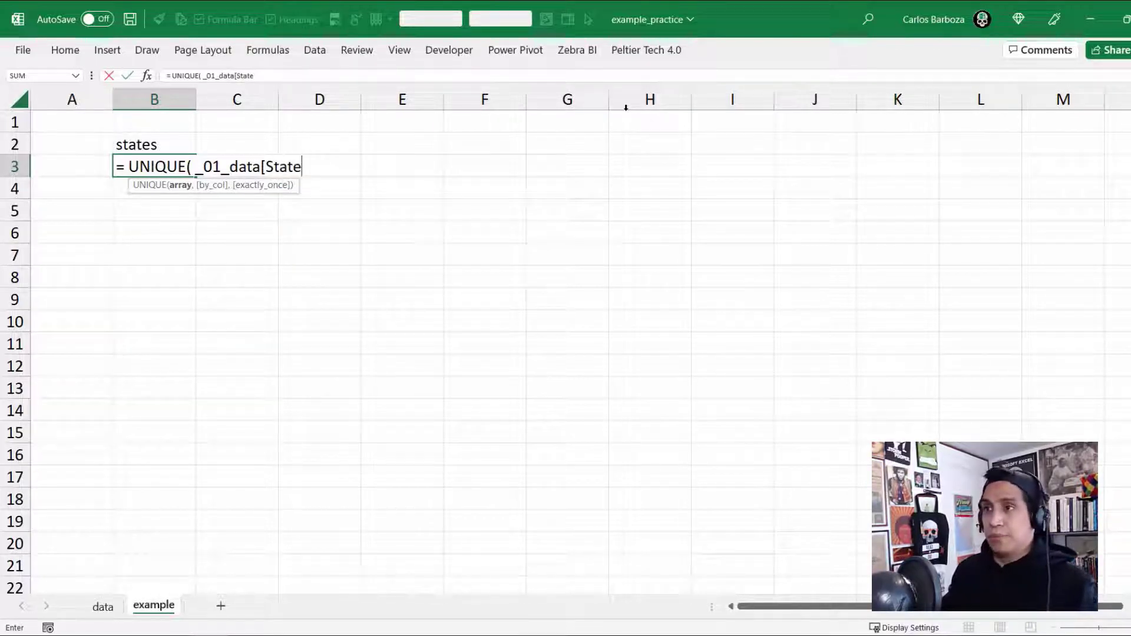
{"action": "type", "text": "]"}
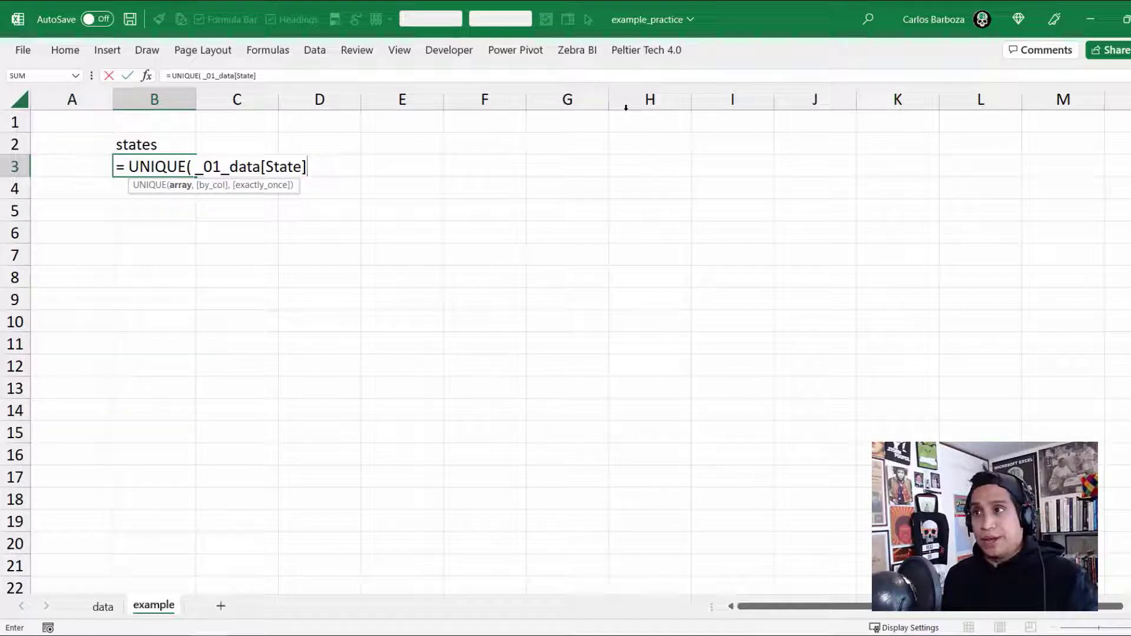
{"action": "type", "text": " )"}
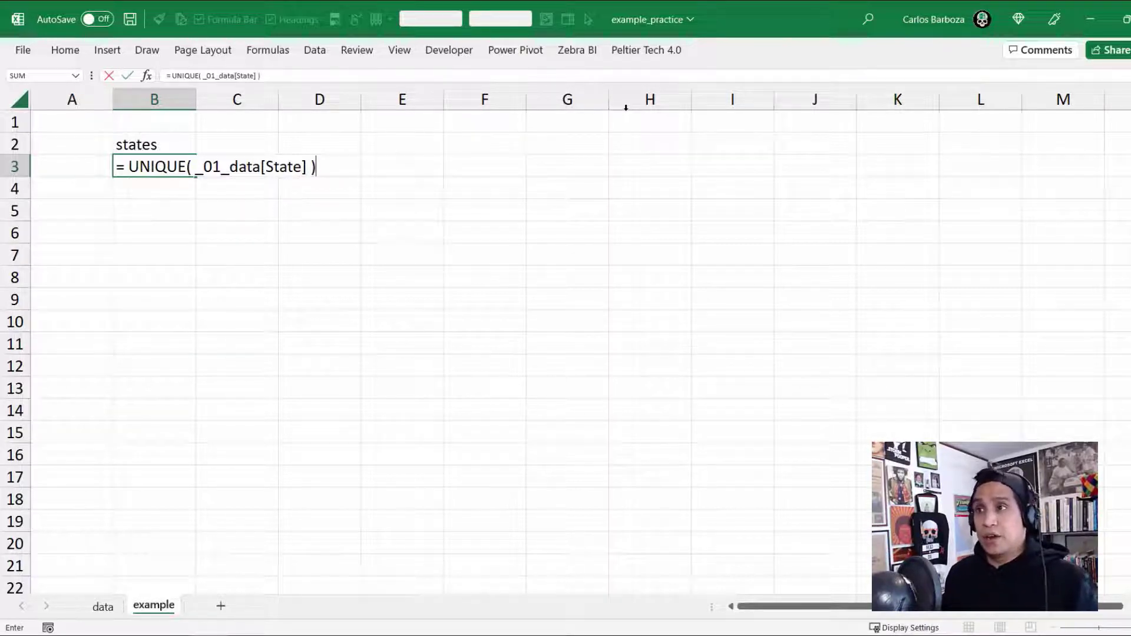
{"action": "key", "text": "ctrl+Return"}
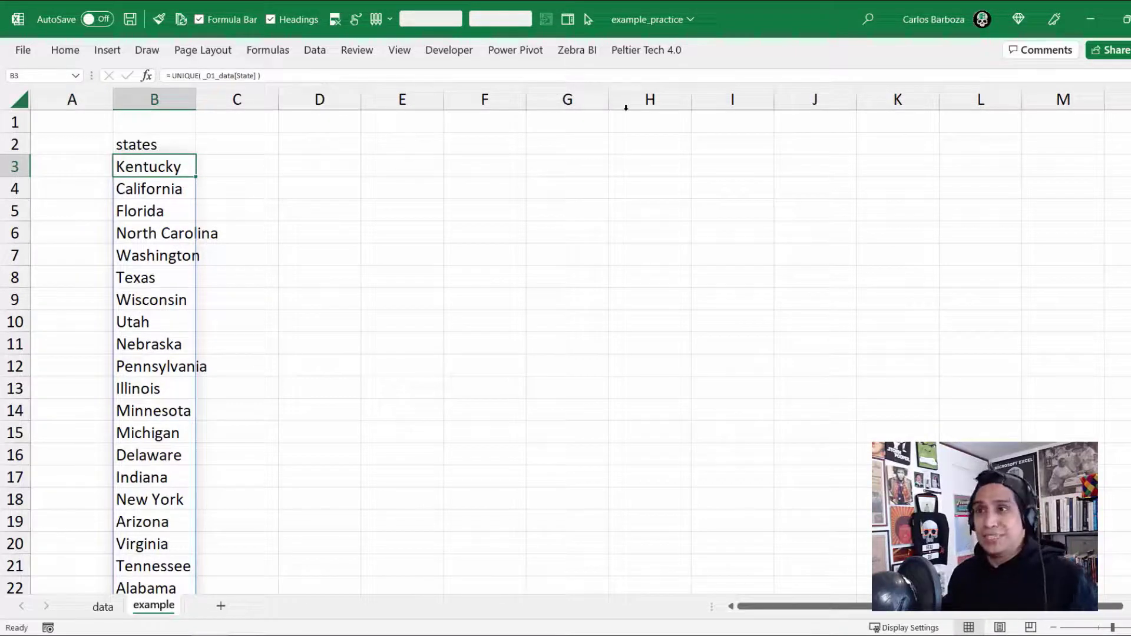
- Examine the full spilled list of states below the header, down to its last row
{"action": "left_click", "coordinate": [1102, 630]}
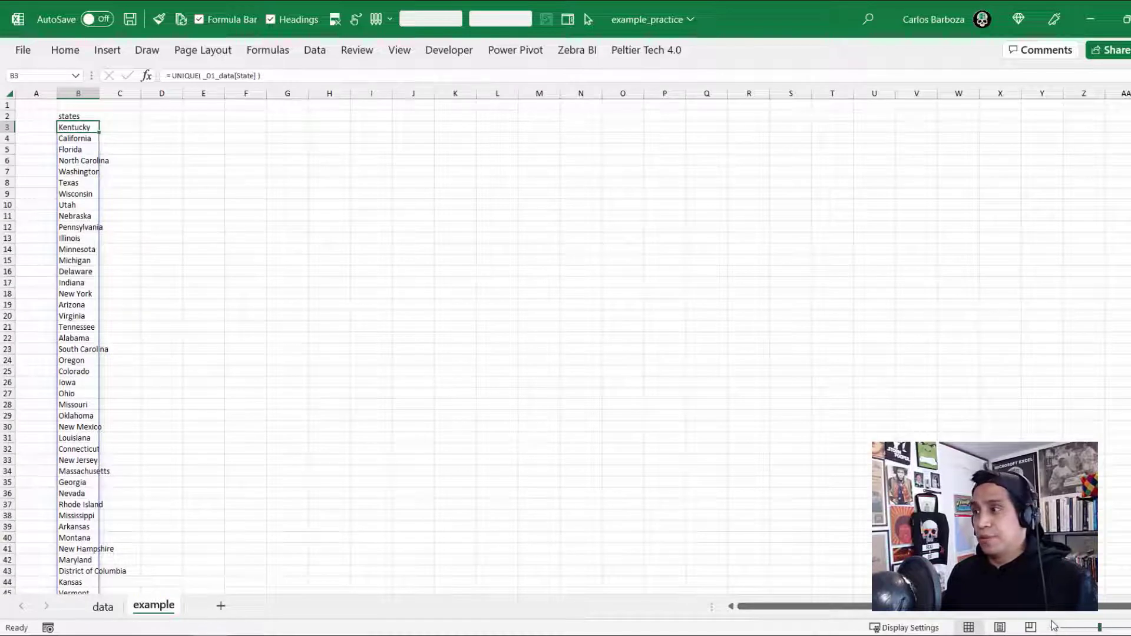
{"action": "left_click", "coordinate": [1055, 627]}
{"action": "left_click", "coordinate": [1052, 628]}
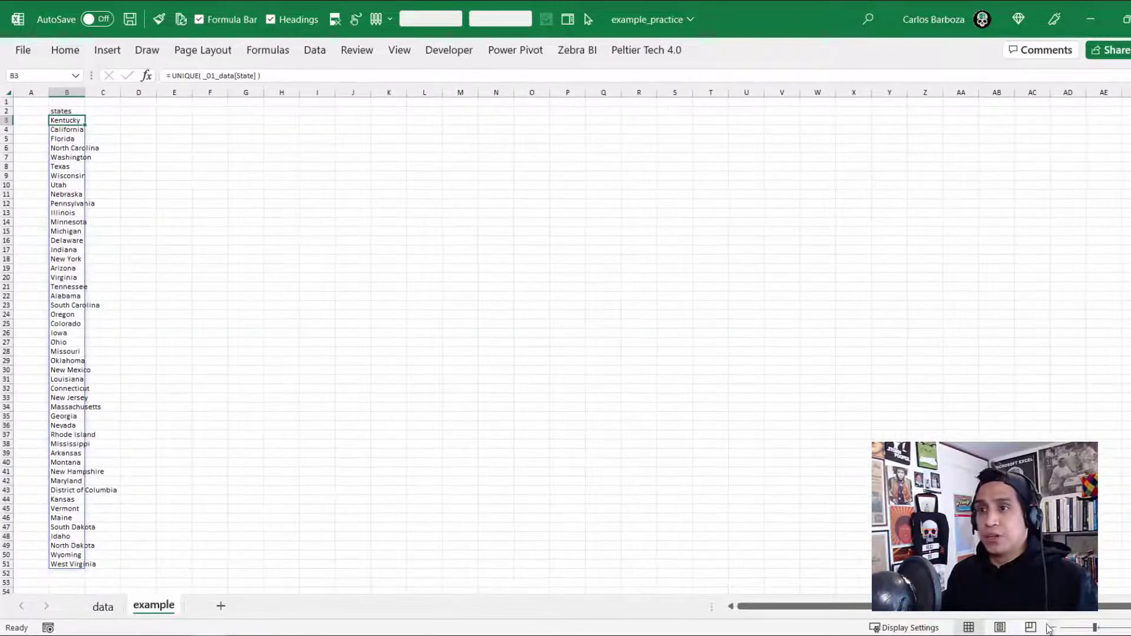
{"action": "key", "text": "ctrl+a"}
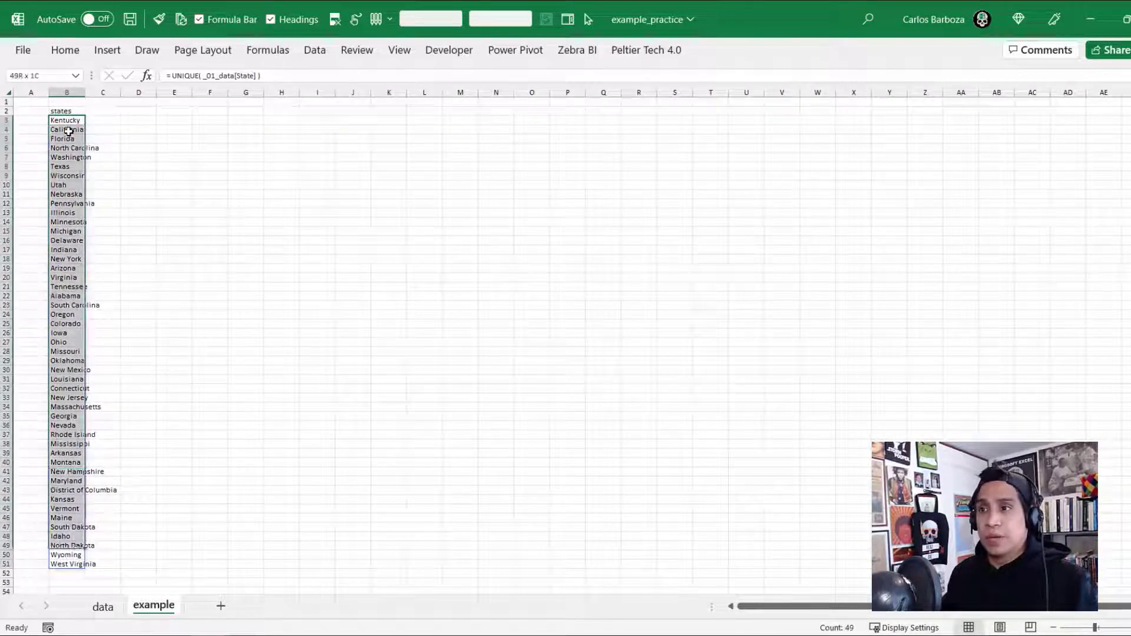
{"action": "key", "text": "shift+BackSpace"}
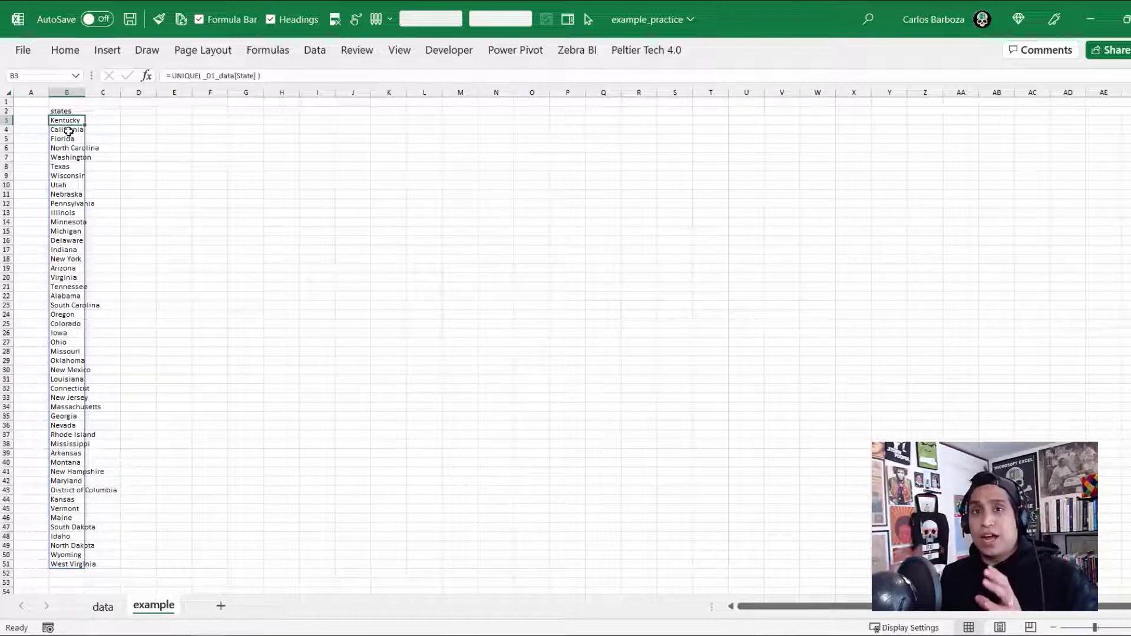
- Clear the formula from B3 and restore it as = UNIQUE( _01_data[State] ) to demonstrate the spilling
{"action": "key", "text": "F2"}
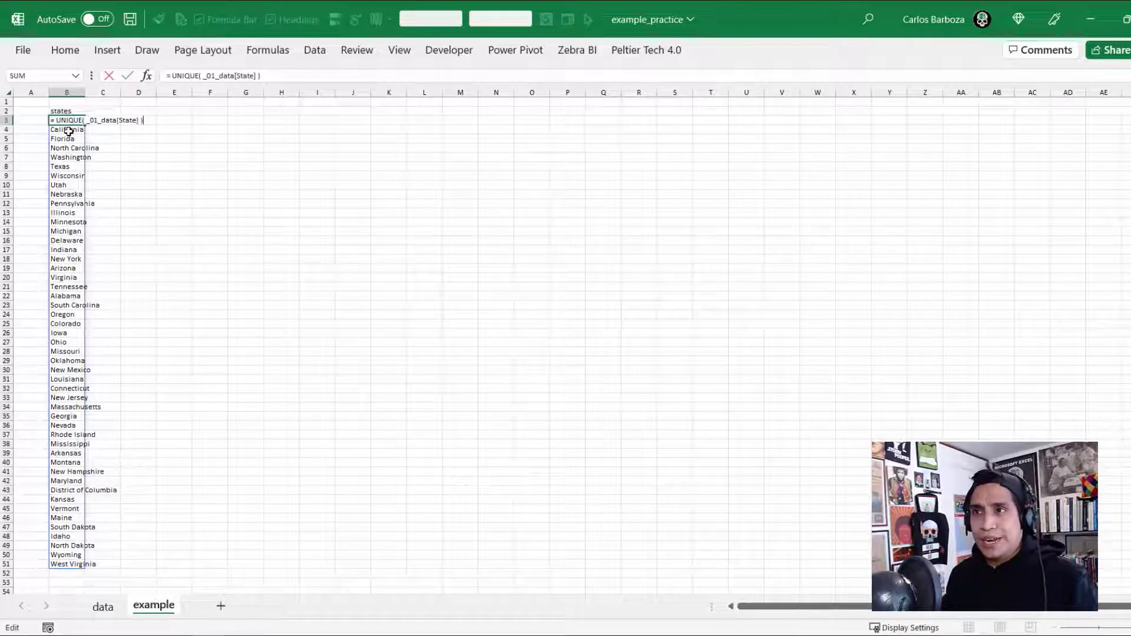
{"action": "key", "text": "shift+Home"}
{"action": "key", "text": "BackSpace"}
{"action": "key", "text": "Return"}
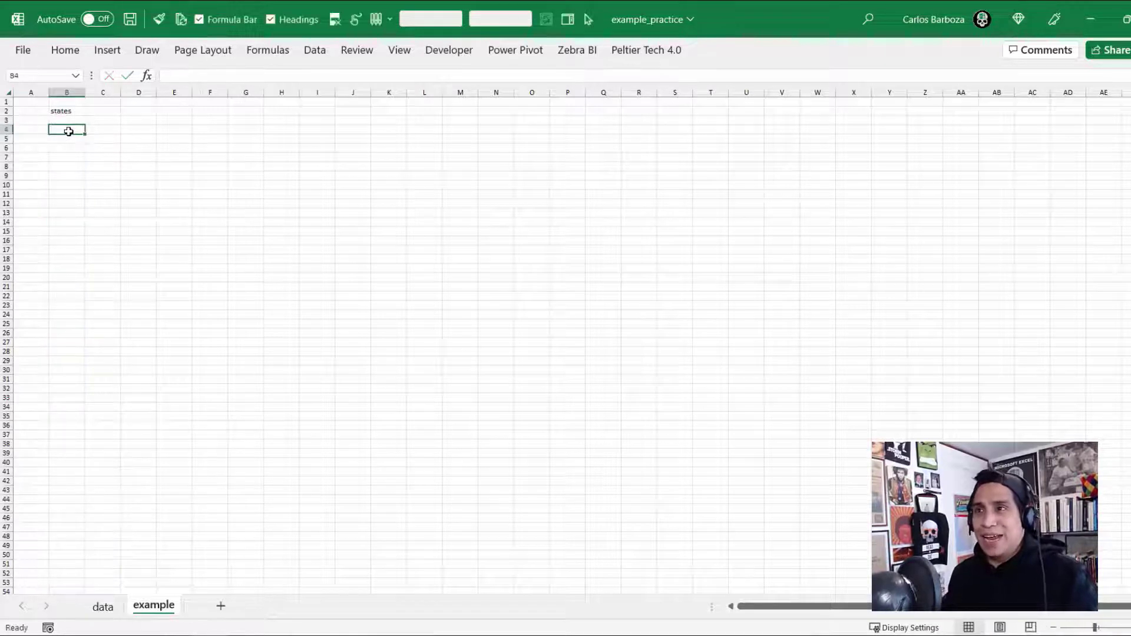
{"action": "key", "text": "Up"}
{"action": "key", "text": "F2"}
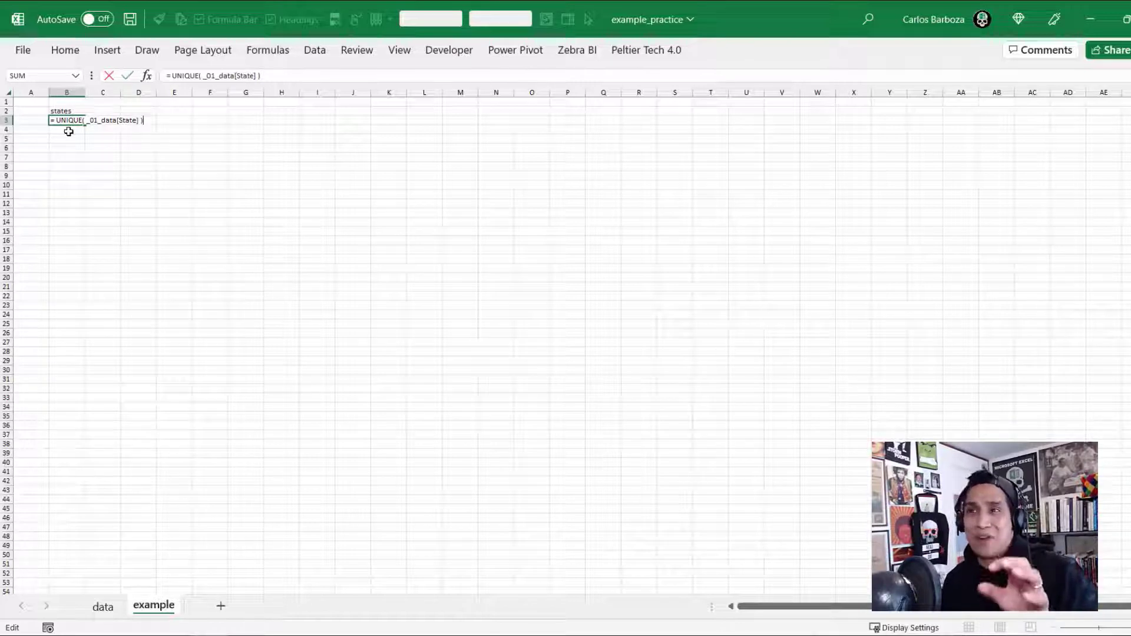
{"action": "key", "text": "Return"}
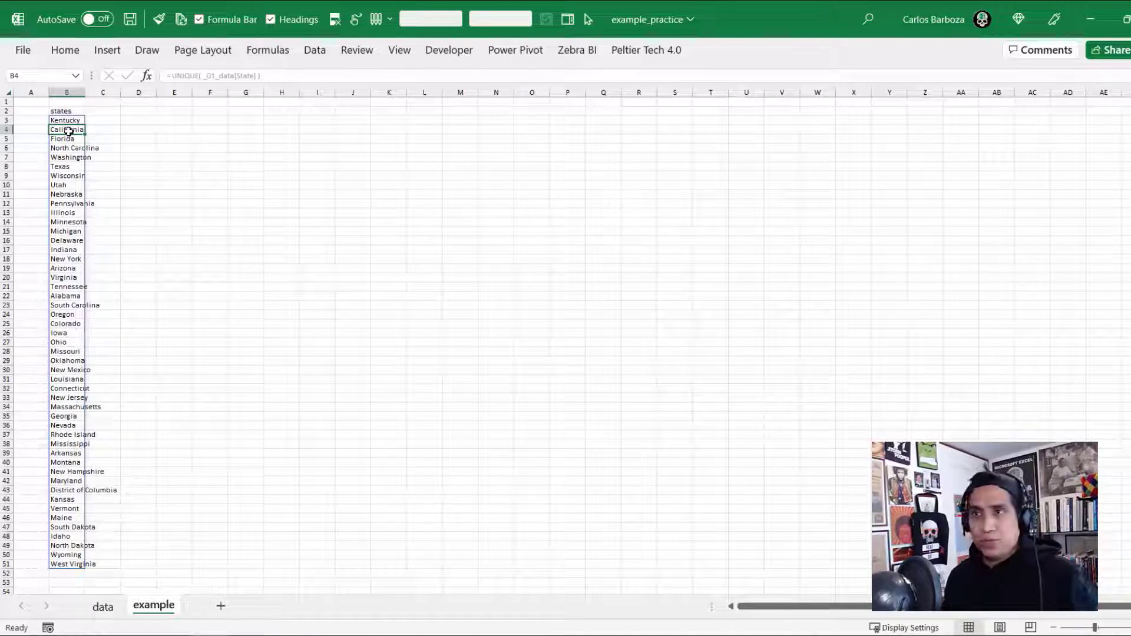
{"action": "key", "text": "Up"}
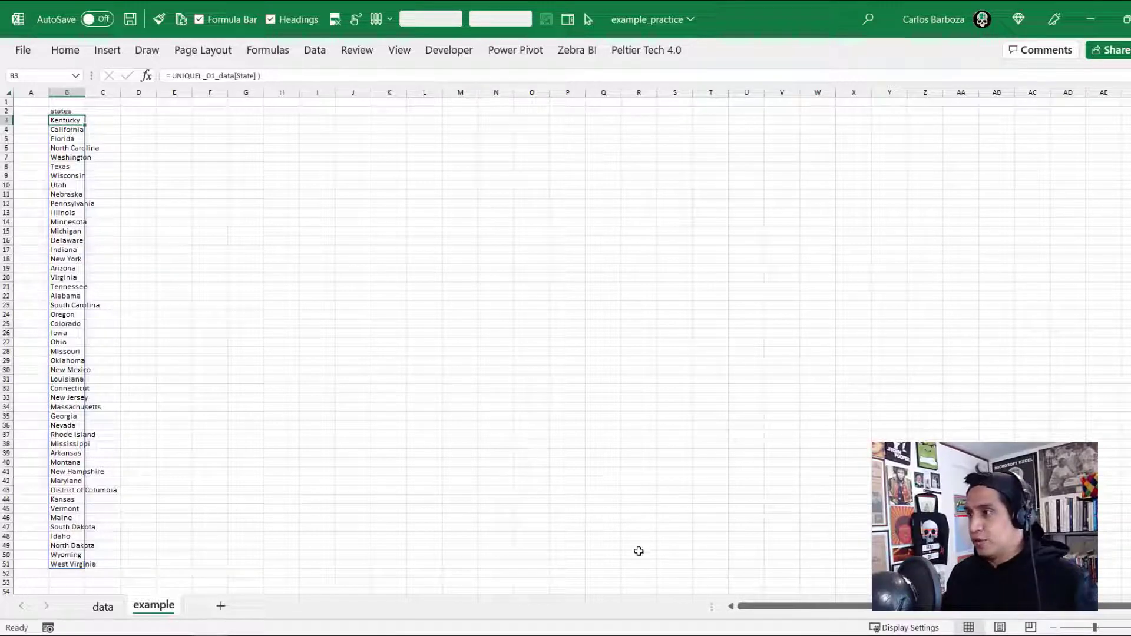
{"action": "scroll", "coordinate": [566, 342], "scroll_direction": "up", "scroll_amount": 5, "text": "ctrl"}
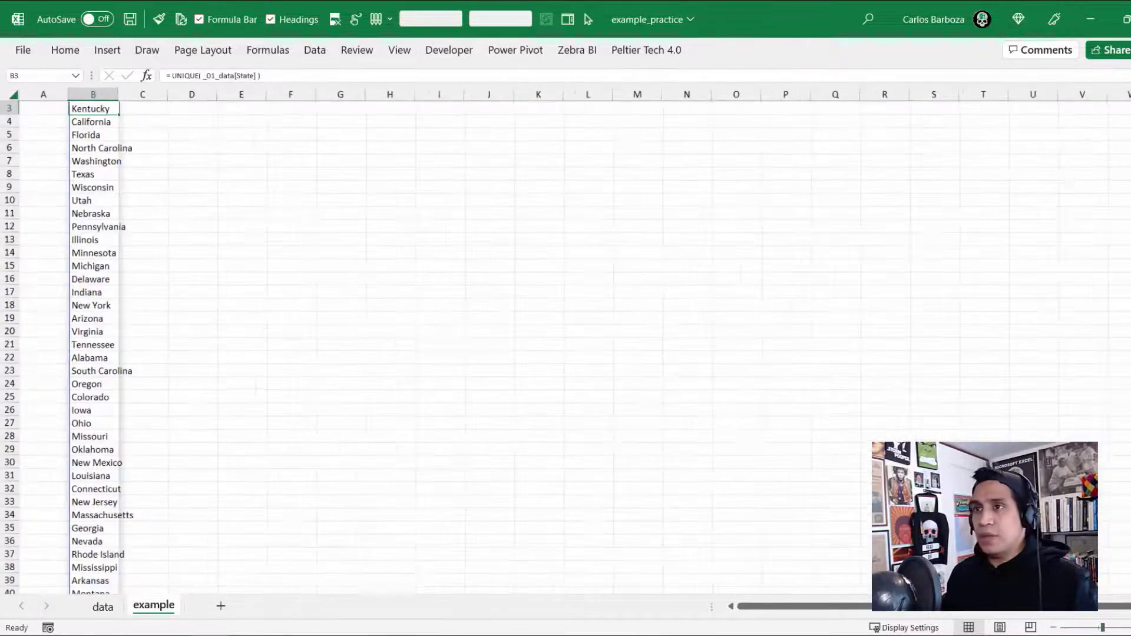
{"action": "scroll", "coordinate": [526, 385], "scroll_direction": "up", "scroll_amount": 1, "text": "ctrl"}
{"action": "scroll", "coordinate": [526, 385], "scroll_direction": "up", "scroll_amount": 2}
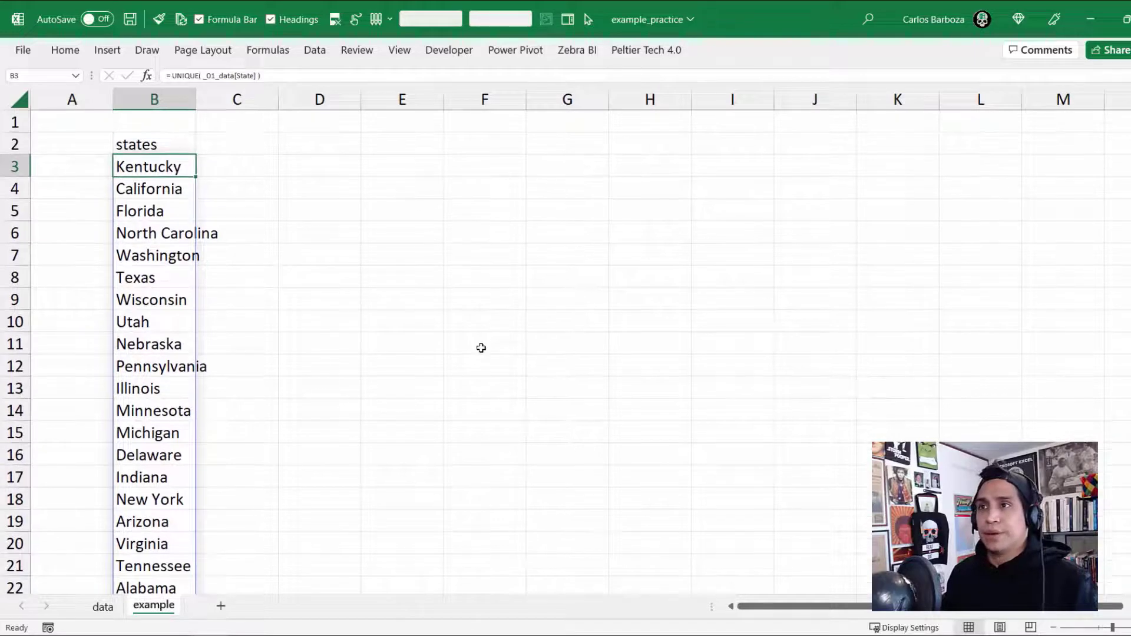
{"action": "scroll", "coordinate": [565, 342], "scroll_direction": "up", "scroll_amount": 2, "text": "ctrl"}
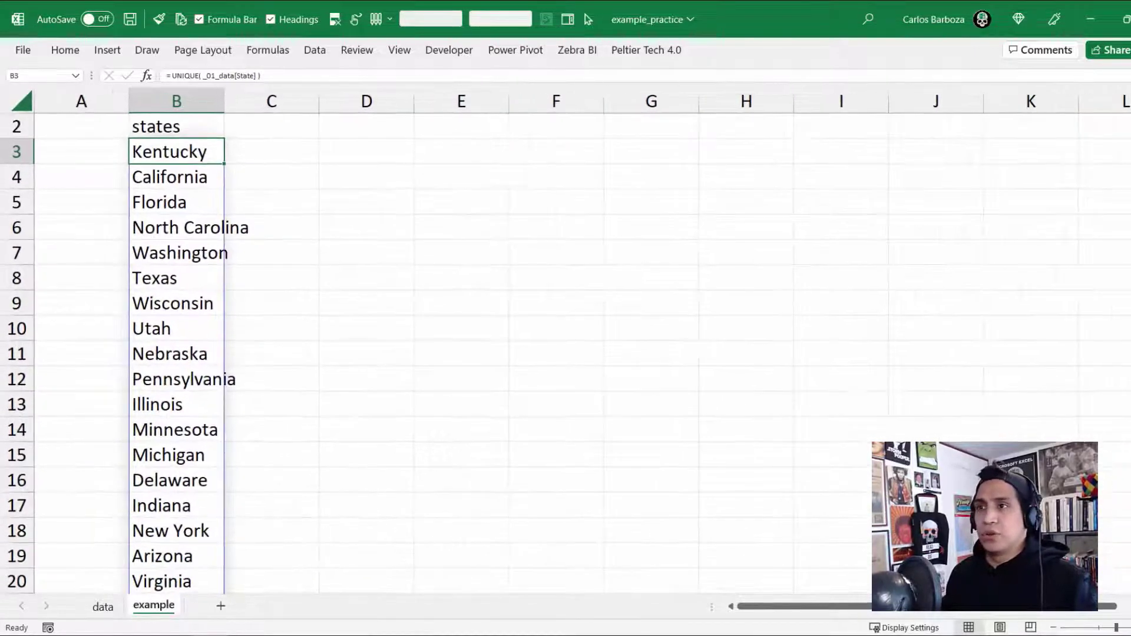
- Shade cell B3 with a light gray fill to mark the cell holding the UNIQUE formula
{"action": "key", "text": "Up"}
{"action": "key", "text": "Up"}
{"action": "key", "text": "Down"}
{"action": "key", "text": "Down"}
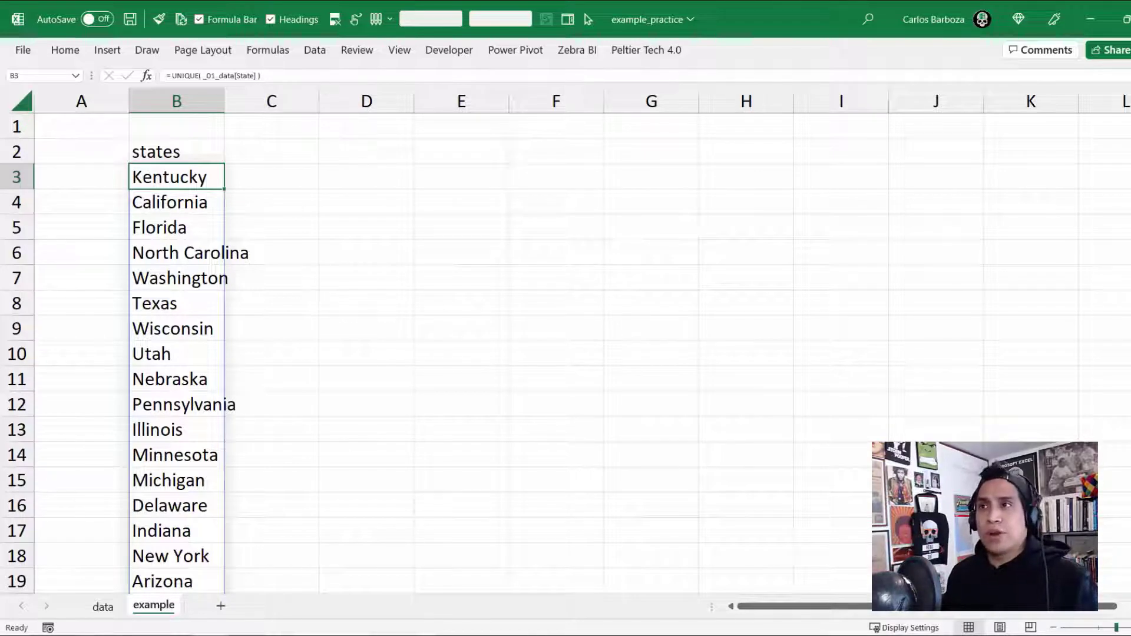
{"action": "left_click", "coordinate": [65, 50]}
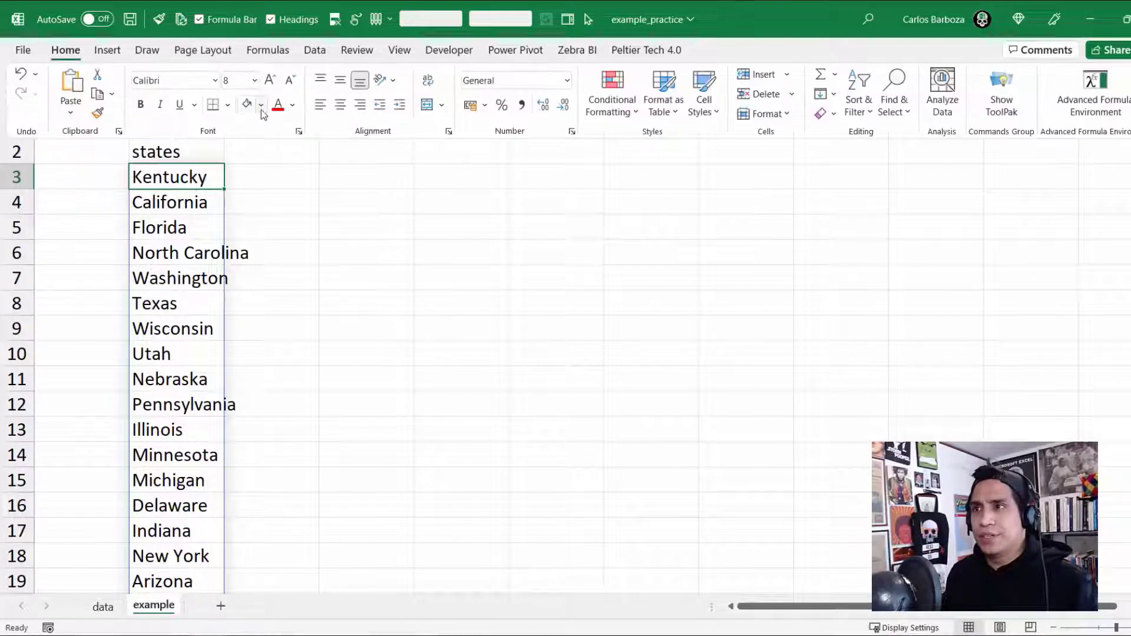
{"action": "left_click", "coordinate": [278, 105]}
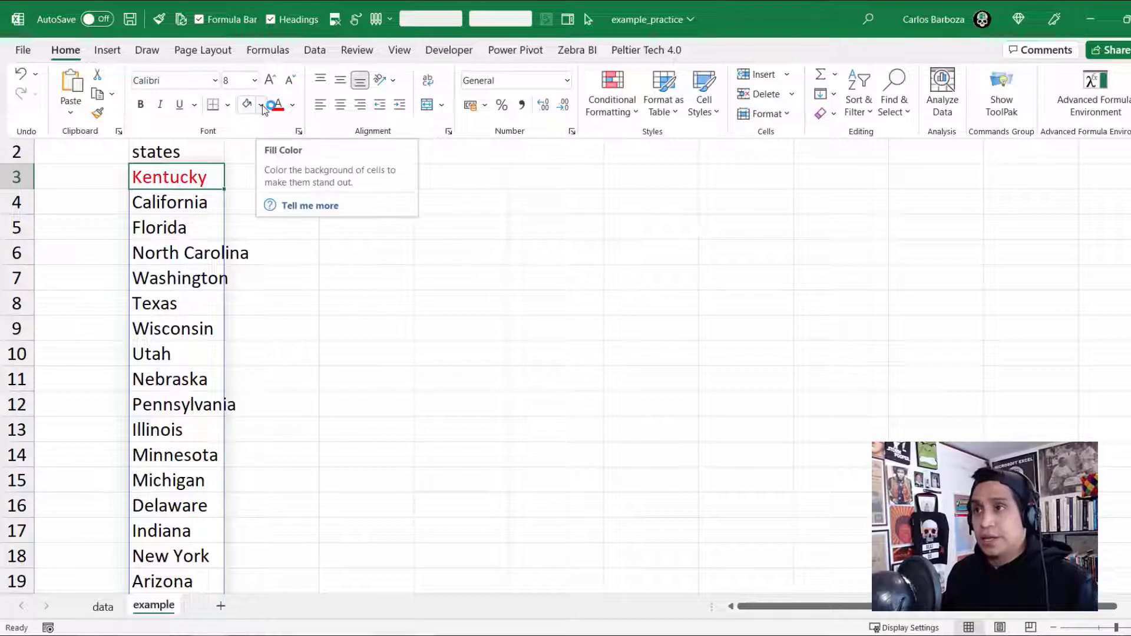
{"action": "key", "text": "ctrl+z"}
{"action": "left_click", "coordinate": [263, 106]}
{"action": "left_click", "coordinate": [242, 162]}
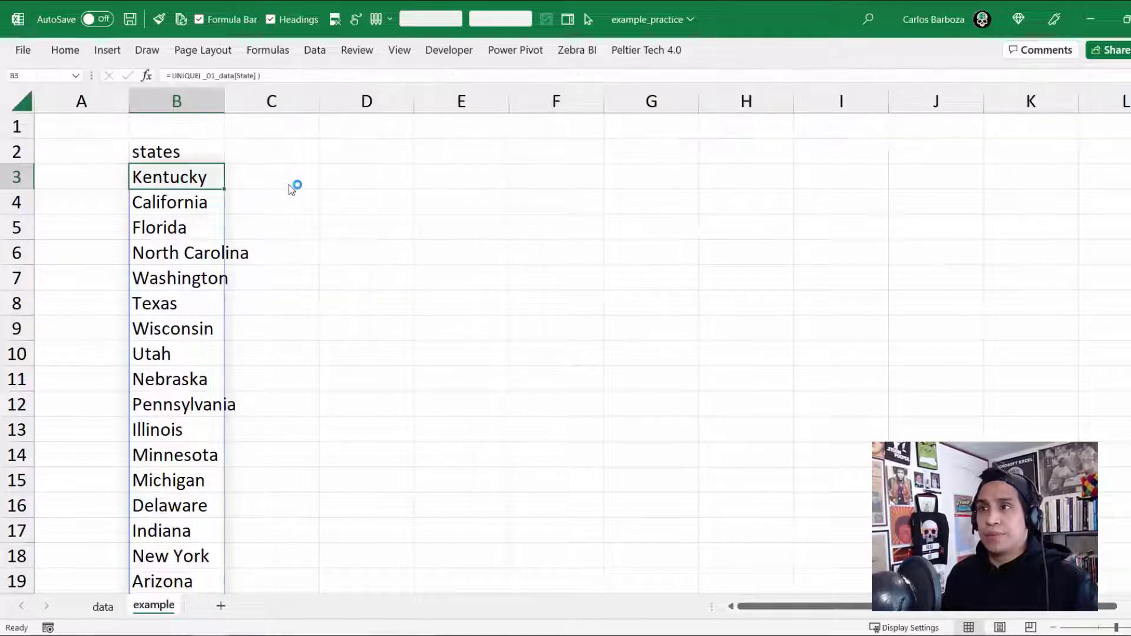
- Review the shaded cell B3 and its UNIQUE formula, leaving the formula as it is
{"action": "key", "text": "Right"}
{"action": "key", "text": "Right"}
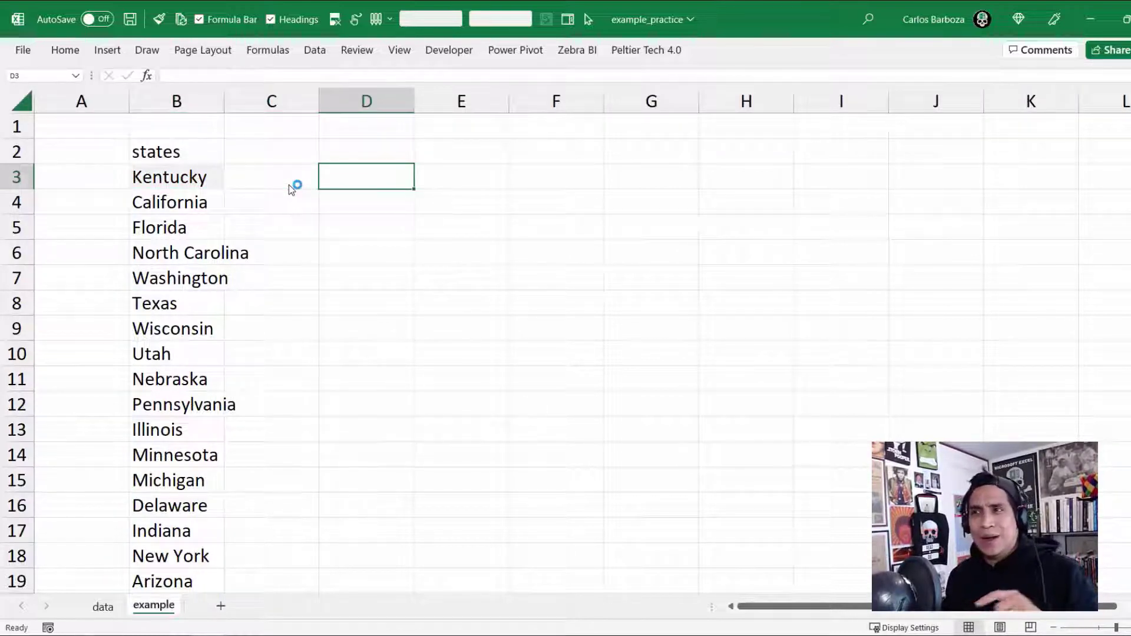
{"action": "key", "text": "Left"}
{"action": "key", "text": "Left"}
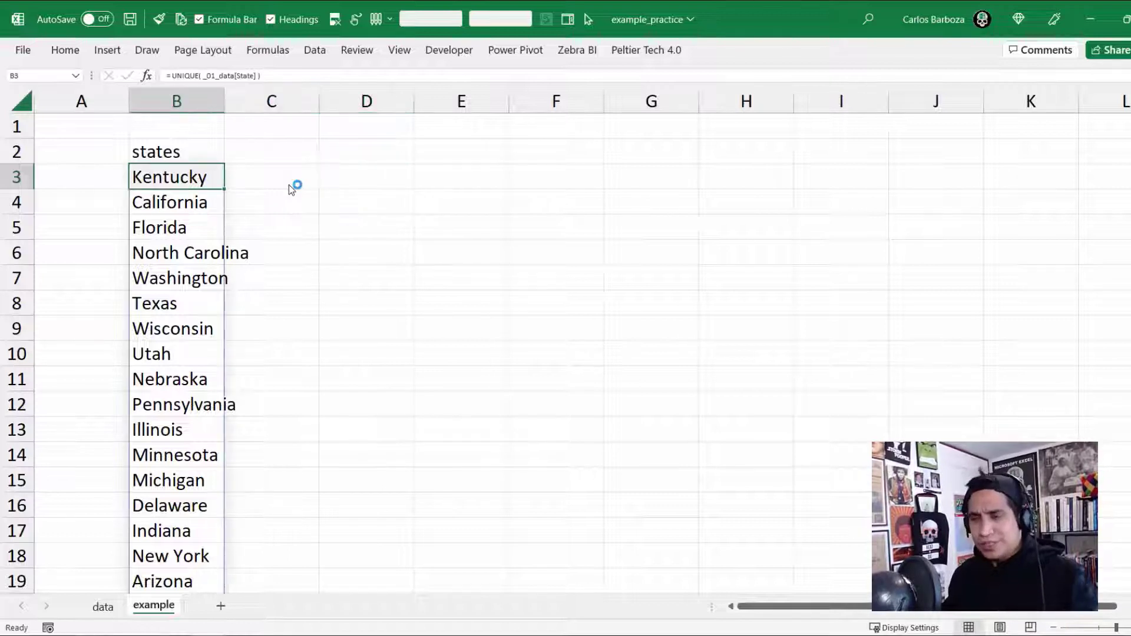
{"action": "key", "text": "F2"}
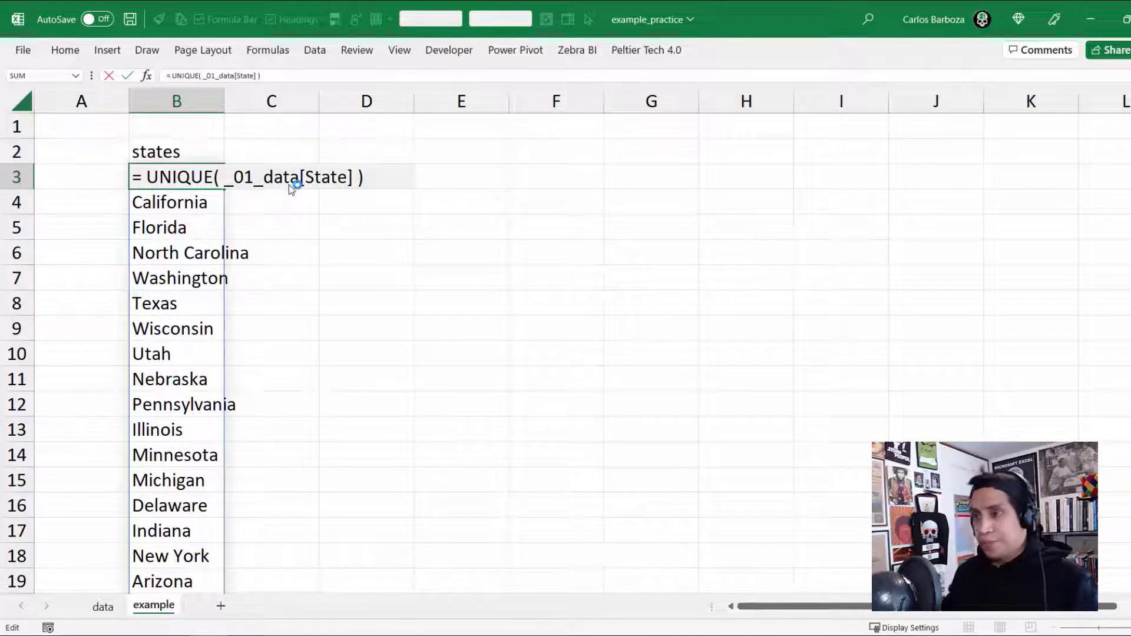
{"action": "key", "text": "ctrl+Return"}
- Enter the header sales in cell C2, next to the states header
{"action": "key", "text": "Right"}
{"action": "key", "text": "Up"}
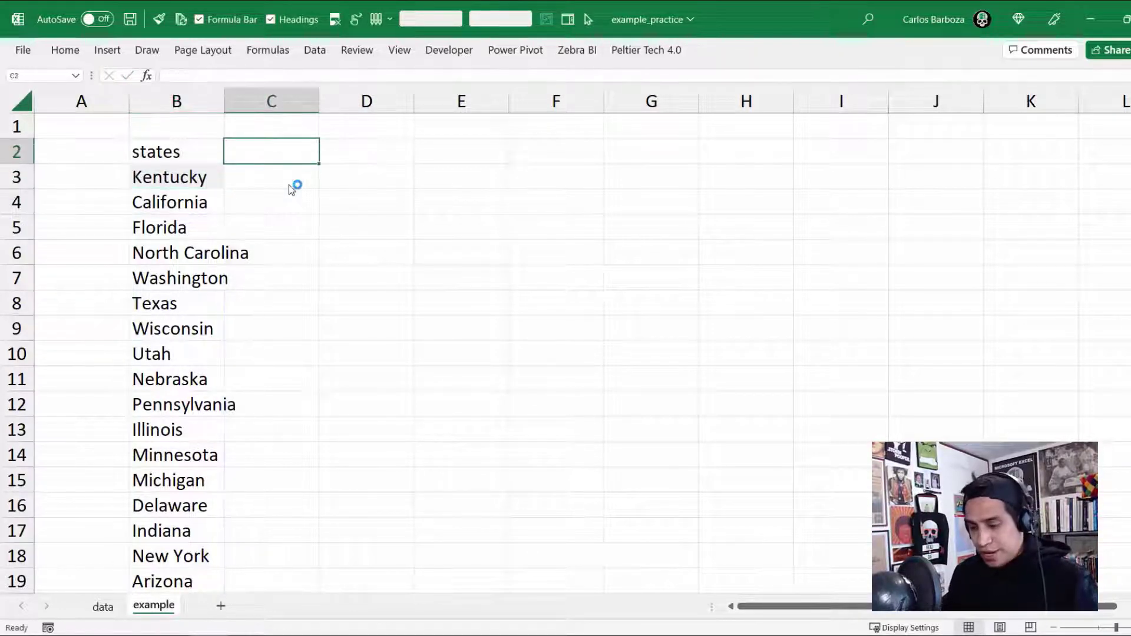
{"action": "type", "text": "sales"}
{"action": "key", "text": "Return"}
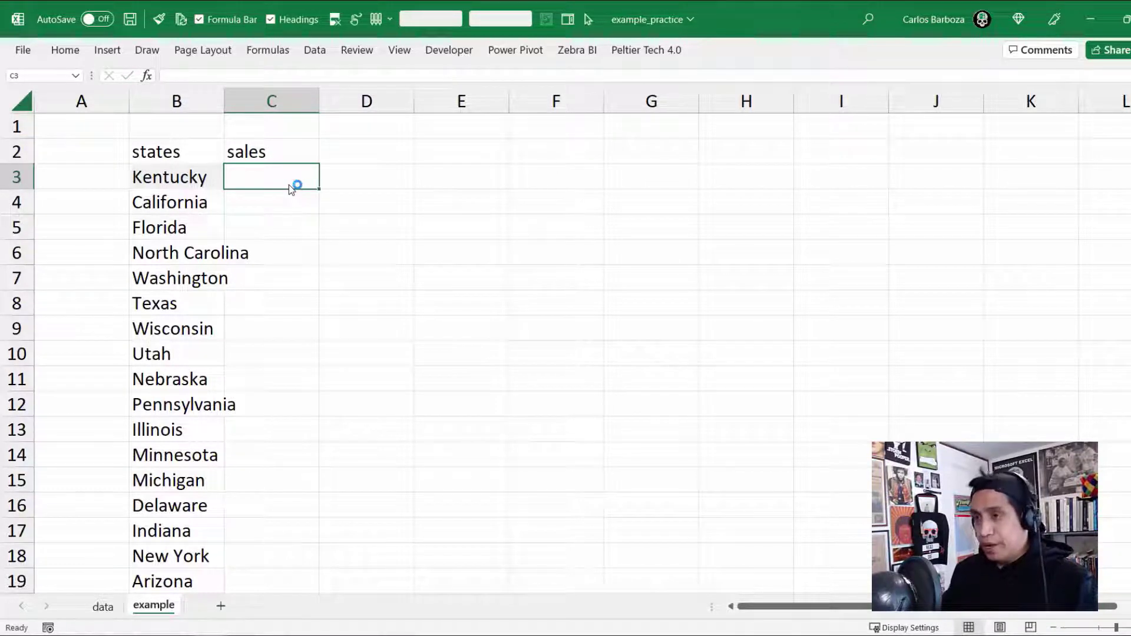
- Begin a SUMIF formula in C3 with _01_data[State] as the range to check
{"action": "type", "text": "= SUM"}
{"action": "key", "text": "Down"}
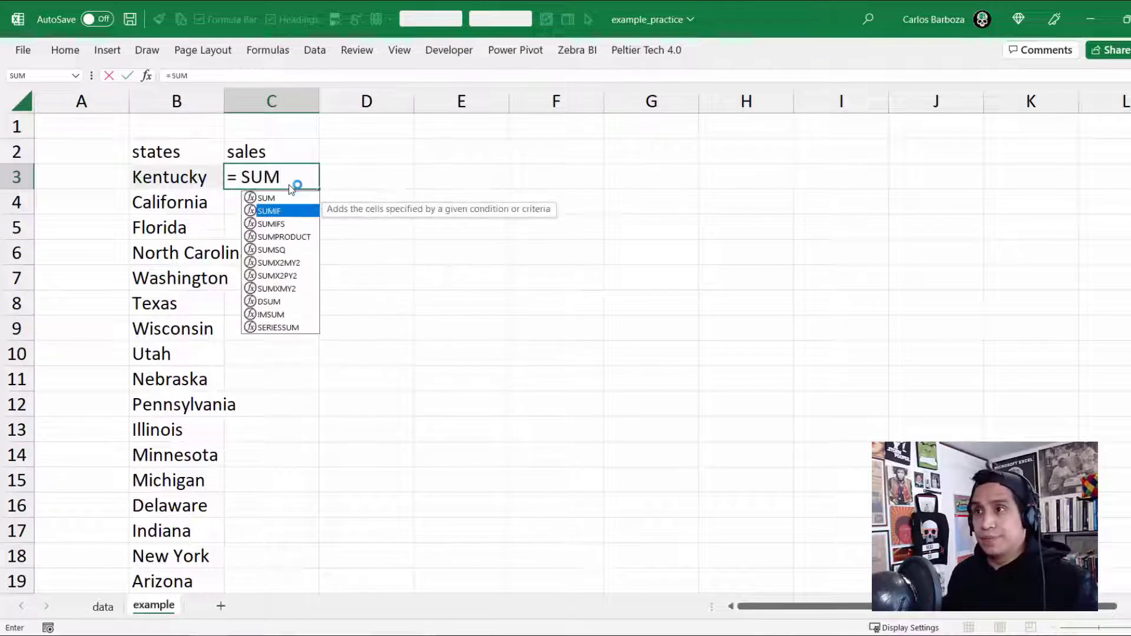
{"action": "key", "text": "Tab"}
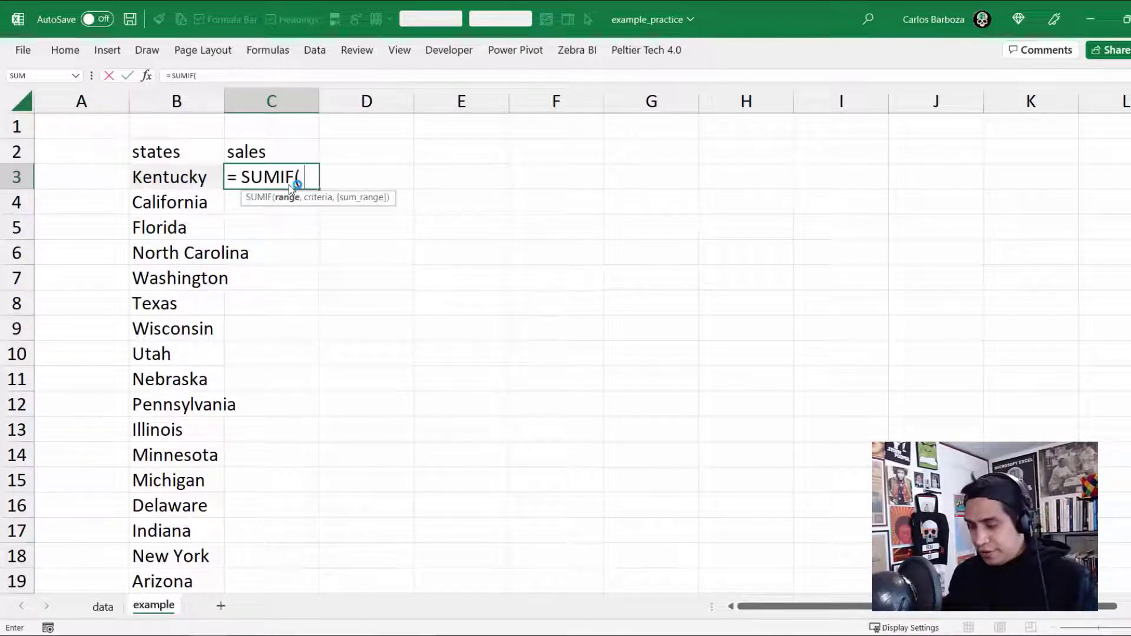
{"action": "type", "text": "_01"}
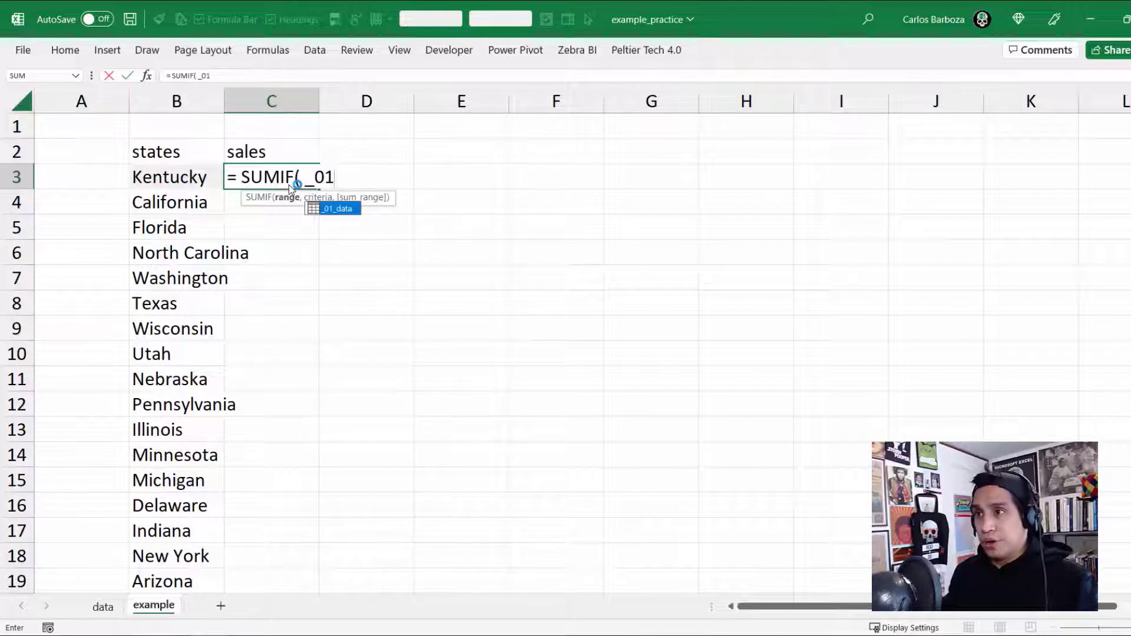
{"action": "key", "text": "Tab"}
{"action": "type", "text": "["}
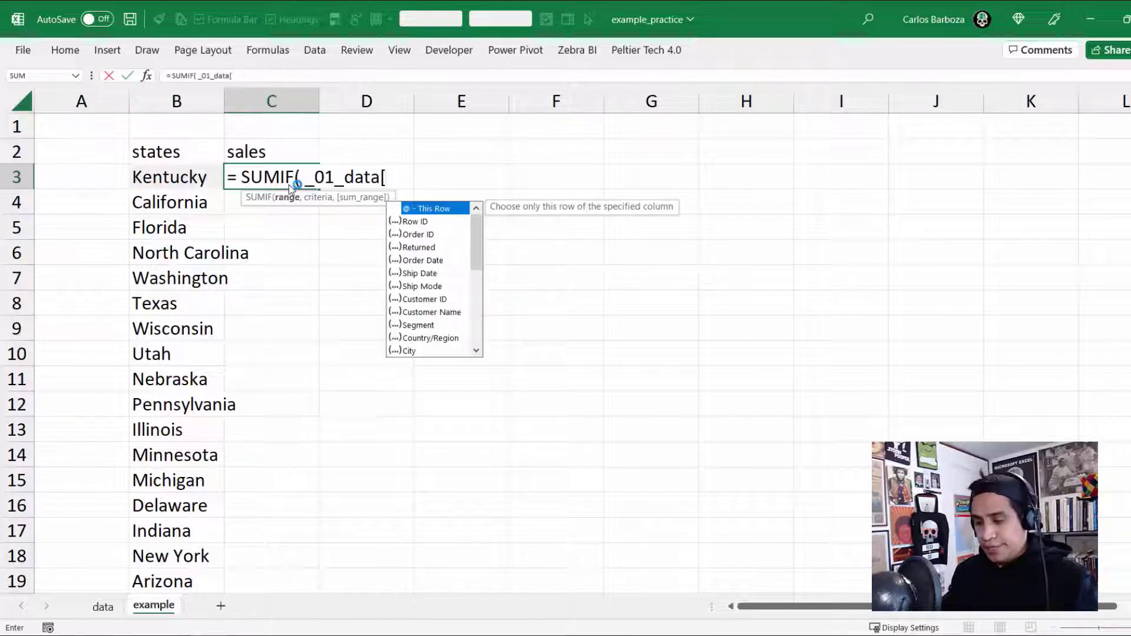
{"action": "type", "text": "sta"}
{"action": "key", "text": "Tab"}
{"action": "type", "text": "]"}
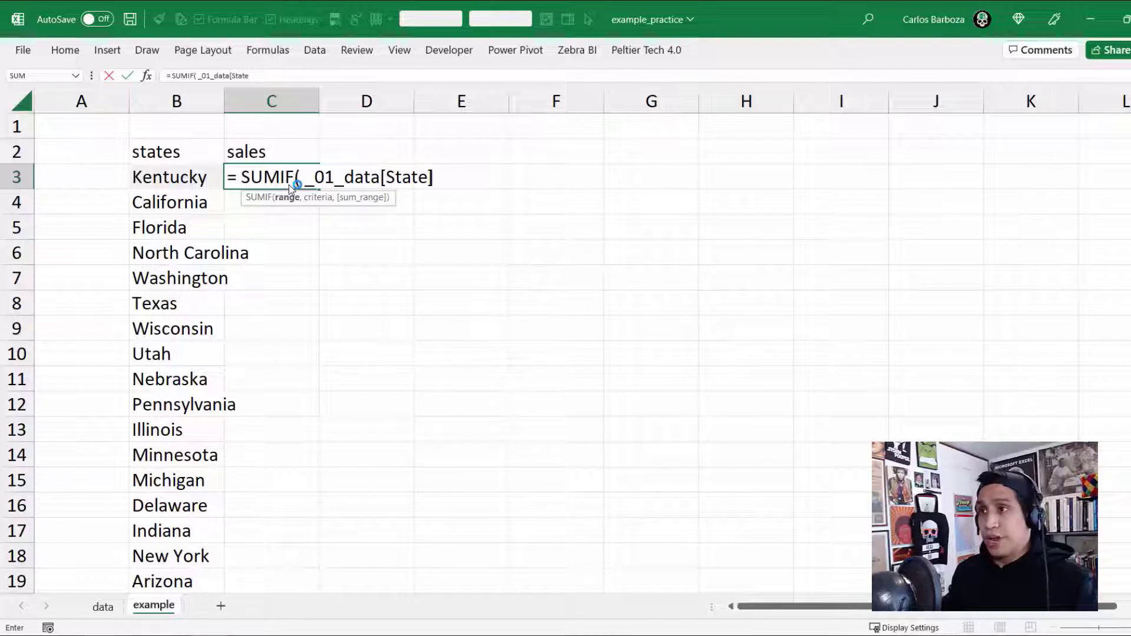
{"action": "type", "text": " ,"}
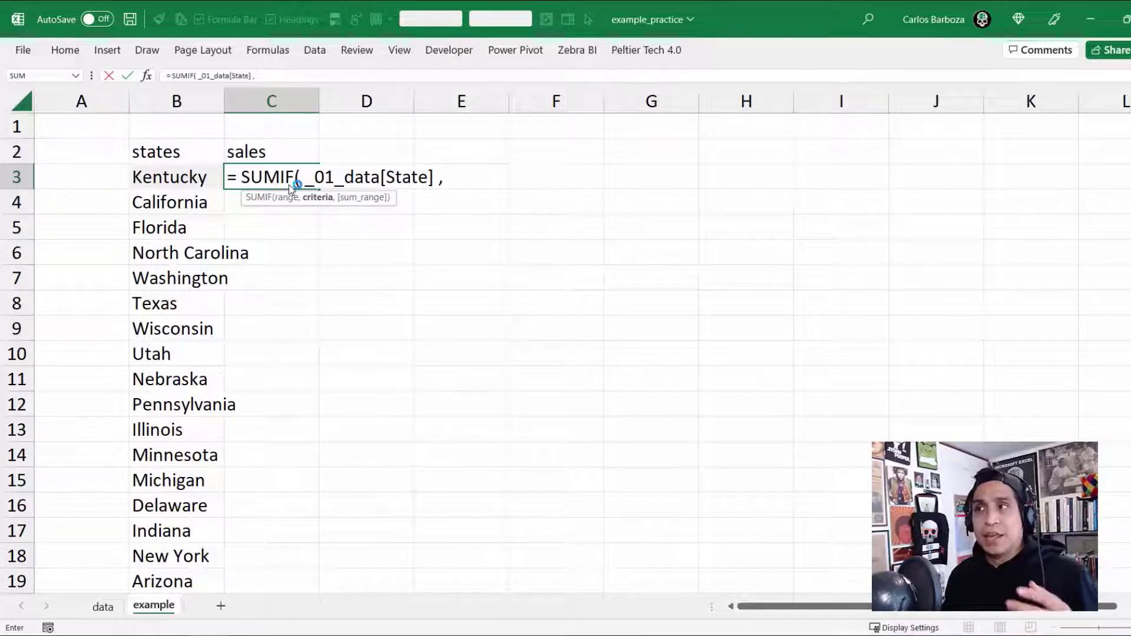
- Complete the SUMIF formula in C3 with the spilled states B3# as criteria and _01_data[Sales] as the sum range
{"action": "key", "text": "Left"}
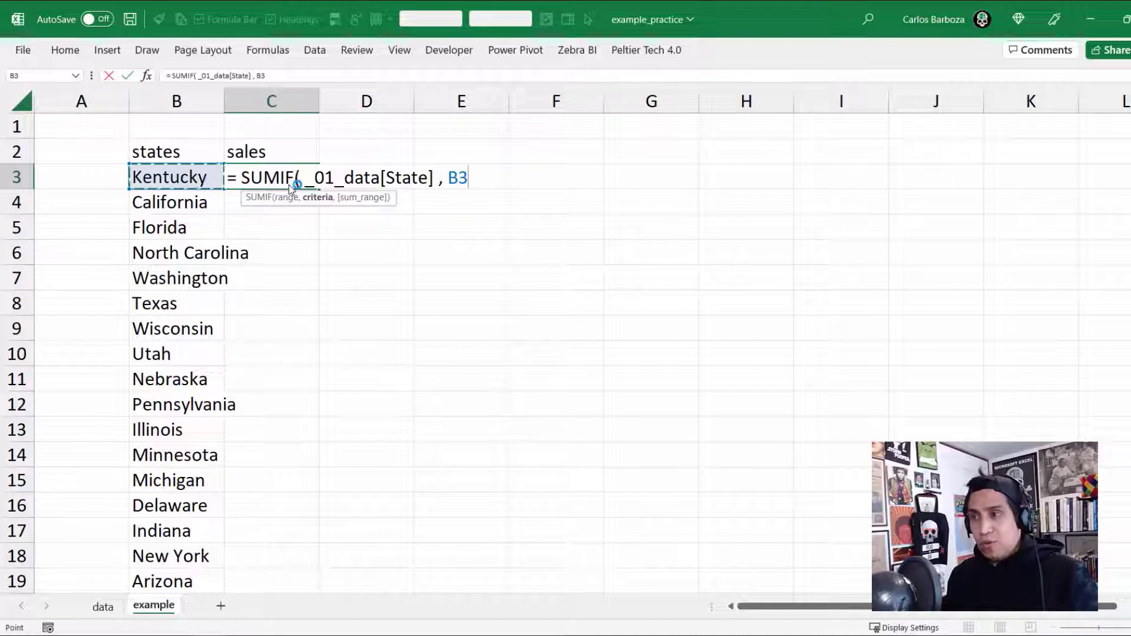
{"action": "type", "text": "#"}
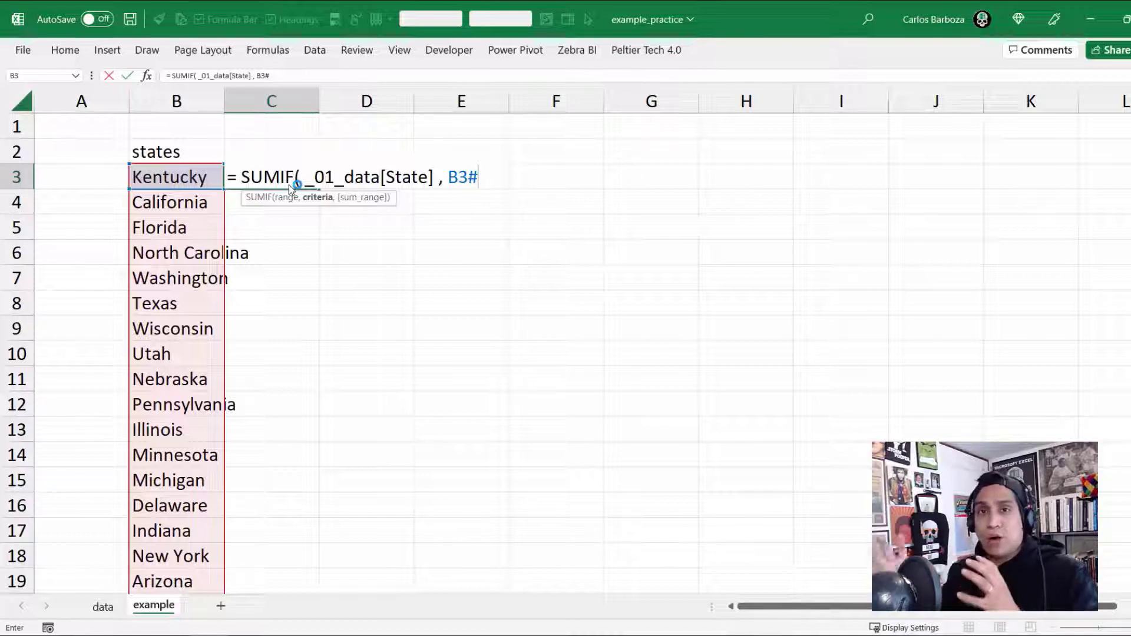
{"action": "type", "text": ","}
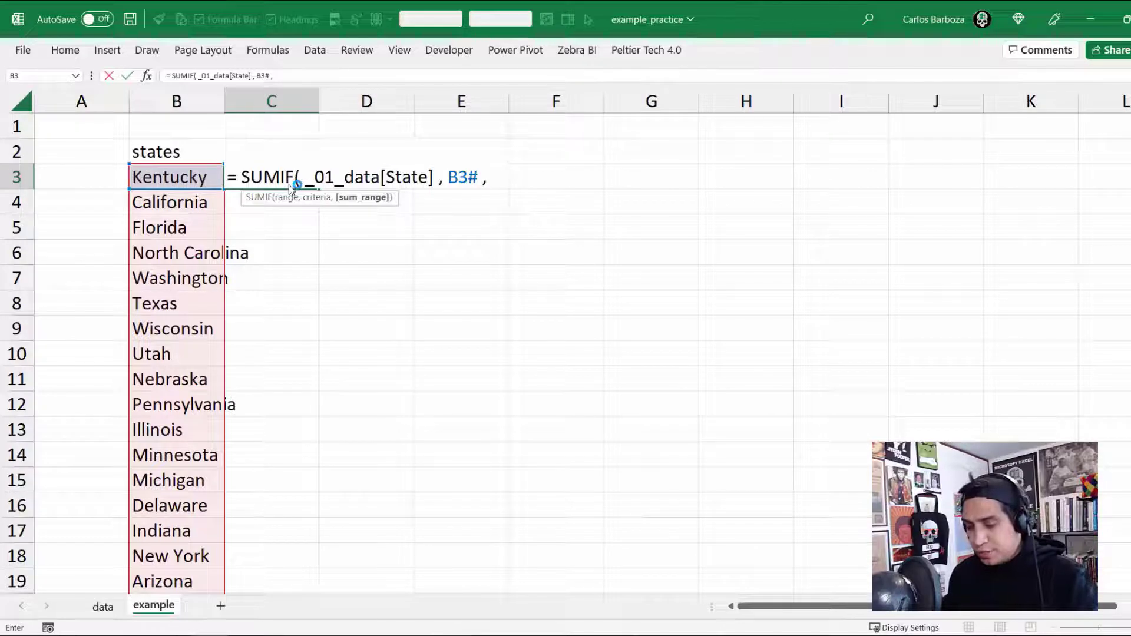
{"action": "type", "text": " _01"}
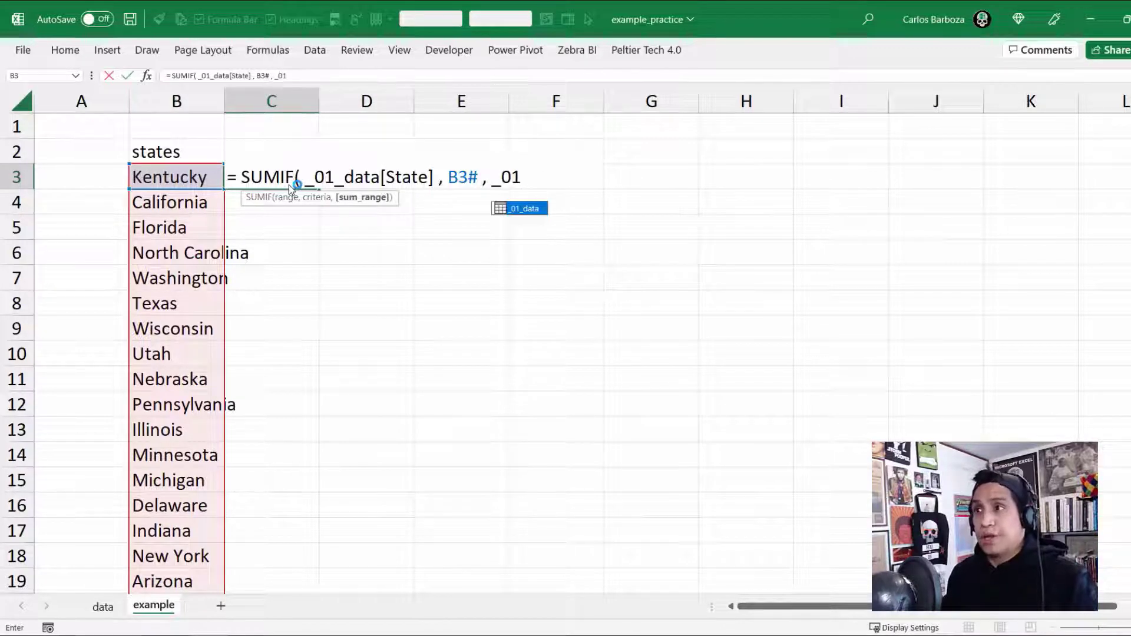
{"action": "key", "text": "Tab"}
{"action": "type", "text": "["}
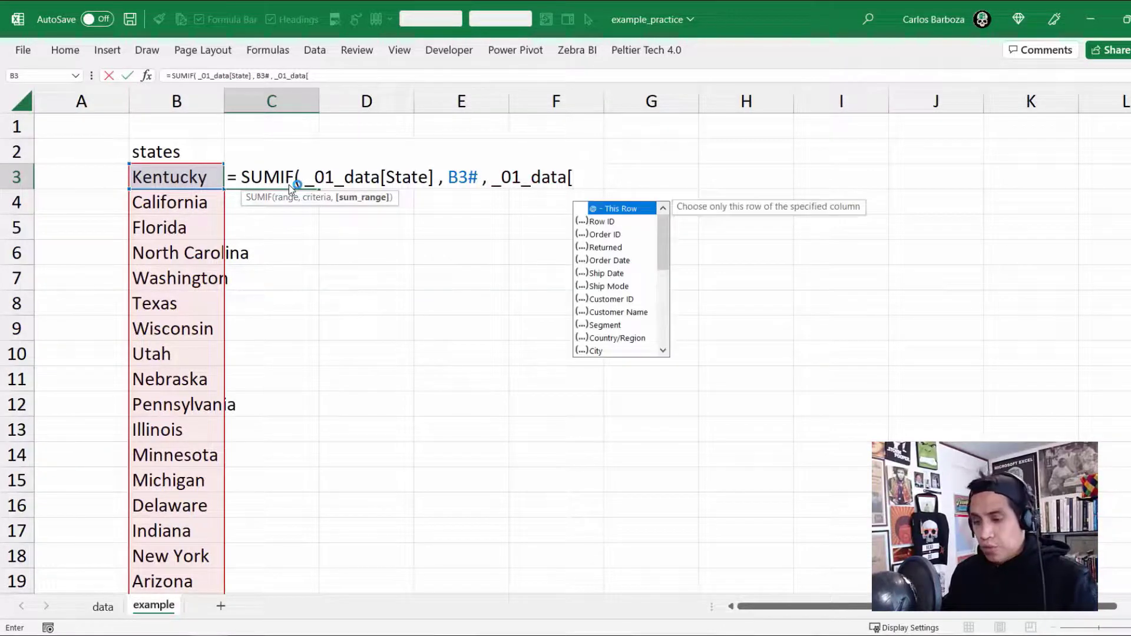
{"action": "type", "text": "sal"}
{"action": "key", "text": "Tab"}
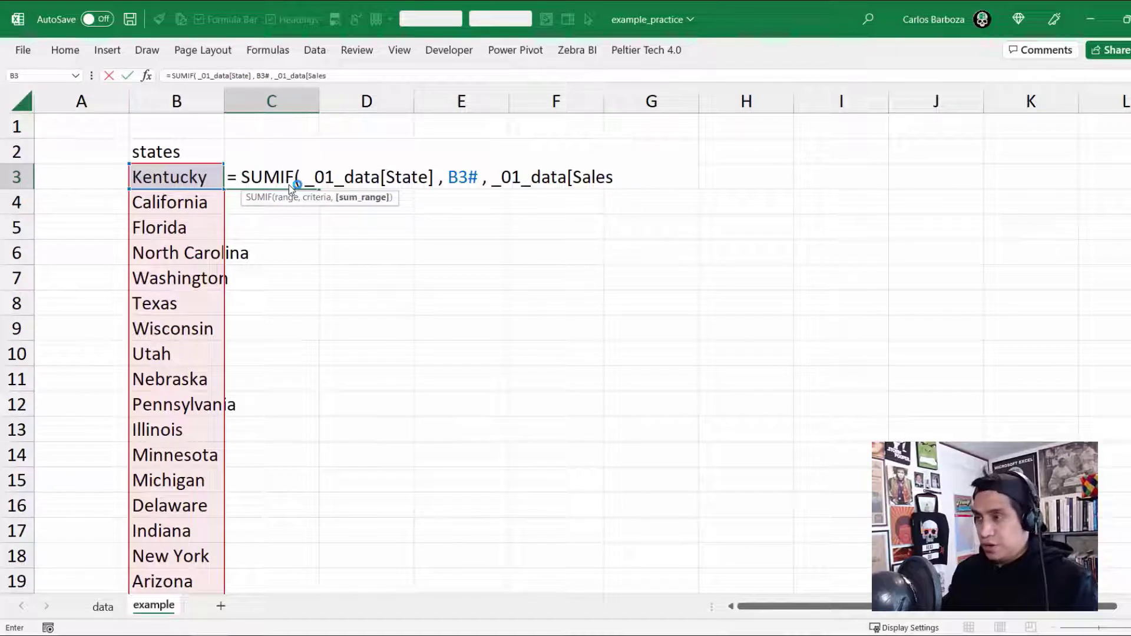
{"action": "type", "text": "] )"}
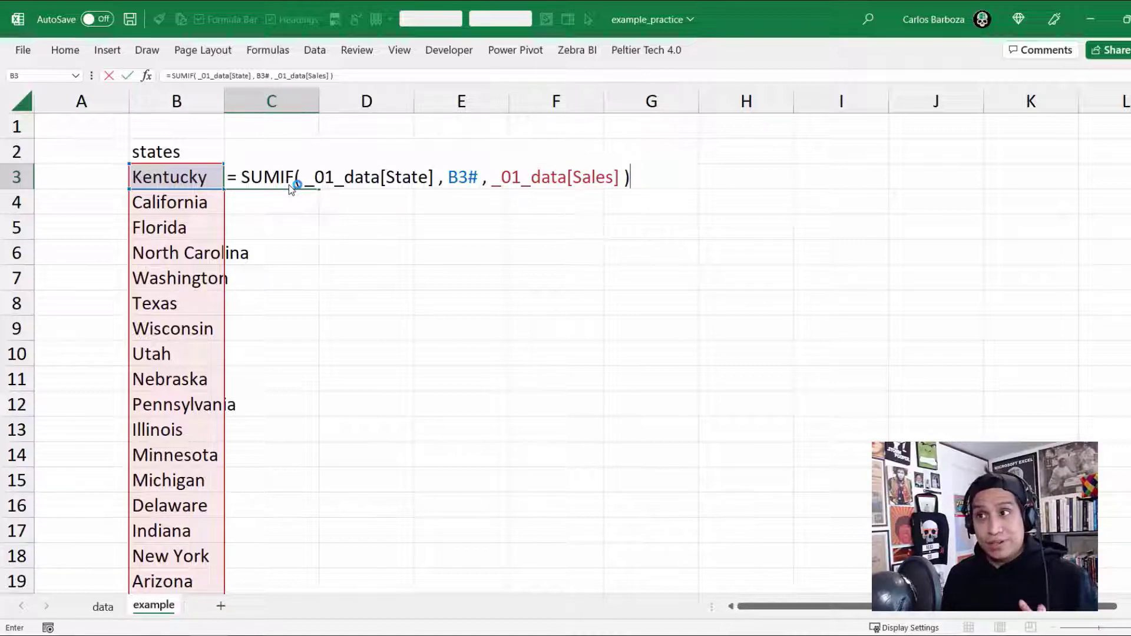
{"action": "key", "text": "Return"}
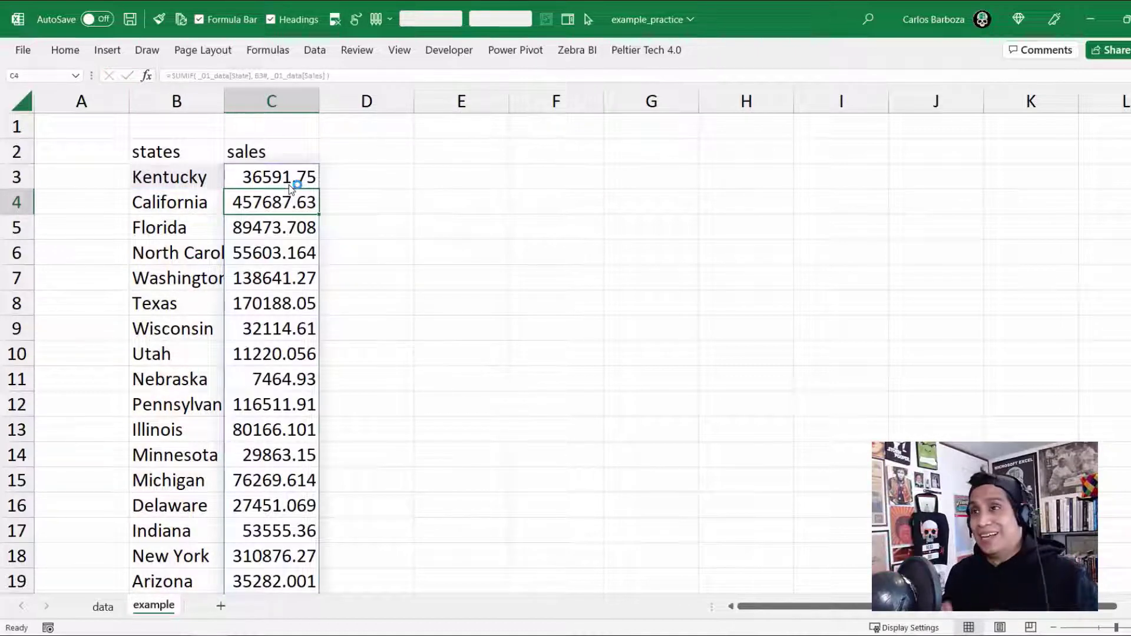
- Shade cell C3 with the same light gray fill and review the references in its SUMIF formula
{"action": "left_click", "coordinate": [288, 185]}
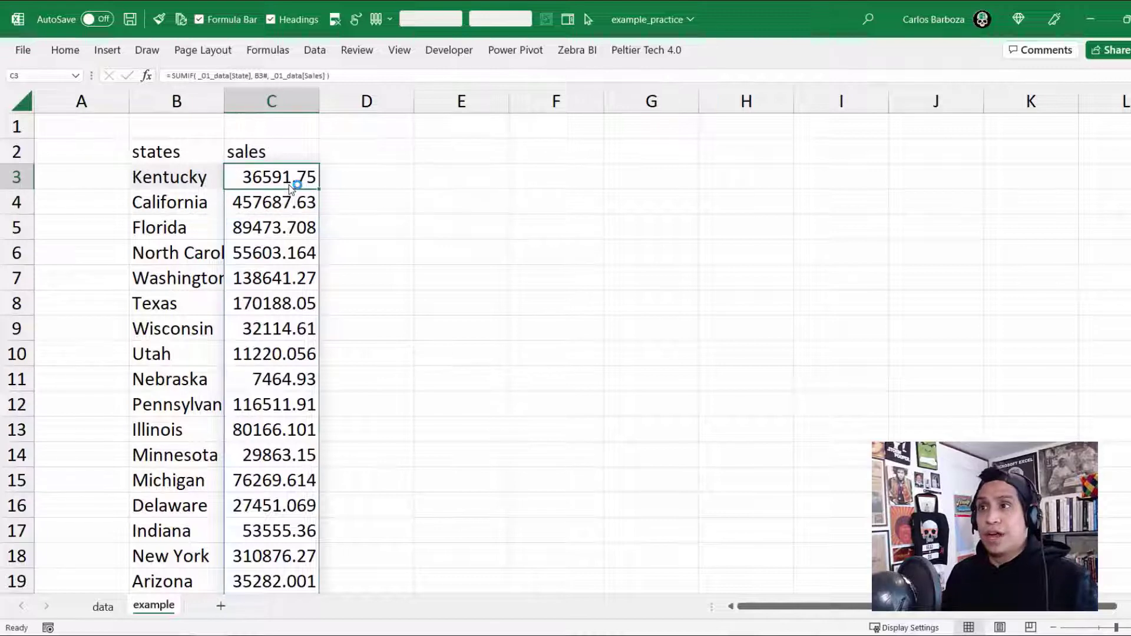
{"action": "left_click", "coordinate": [72, 55]}
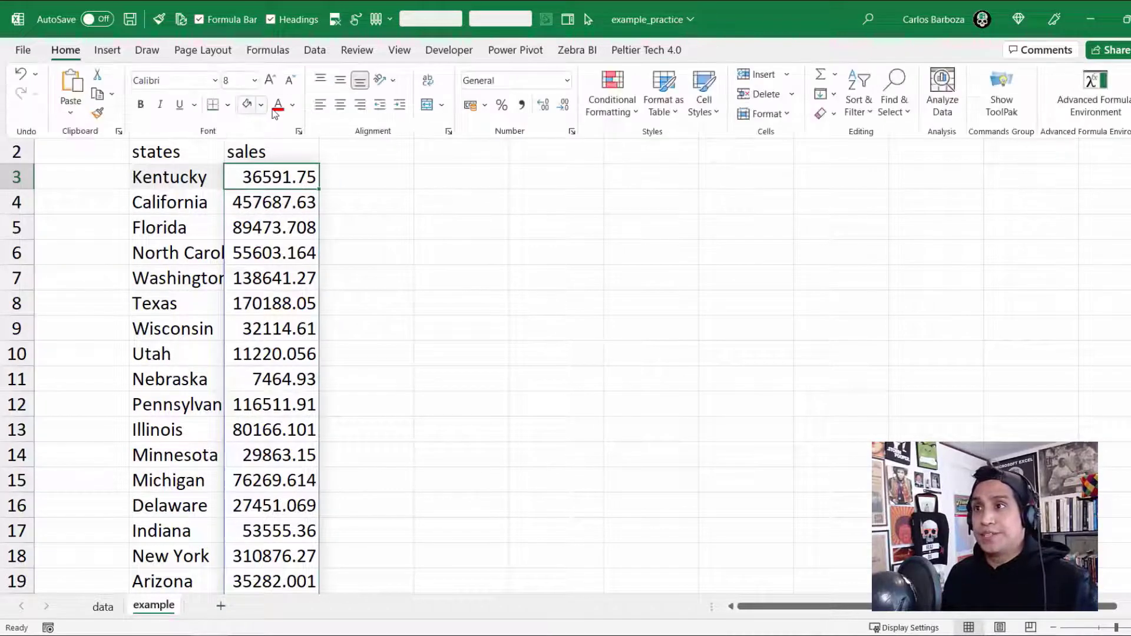
{"action": "left_click", "coordinate": [344, 200]}
{"action": "key", "text": "F2"}
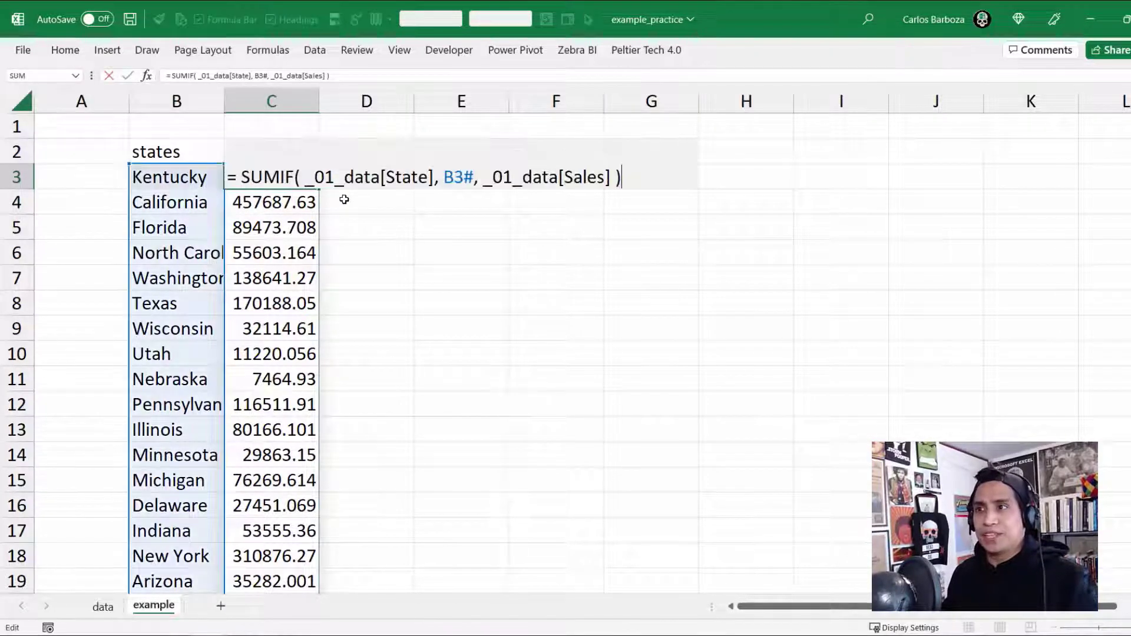
{"action": "key", "text": "Escape"}
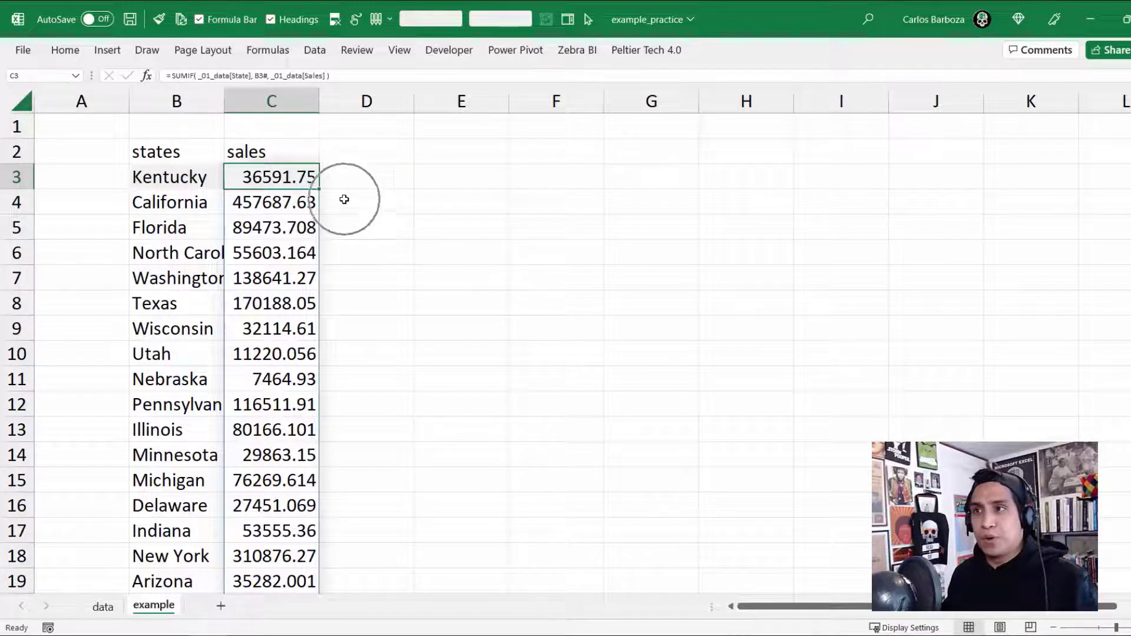
- Examine the State and Sales columns of the source table on the data sheet, and return to the example sheet
{"action": "key", "text": "ctrl+["}
{"action": "key", "text": "ctrl+Up"}
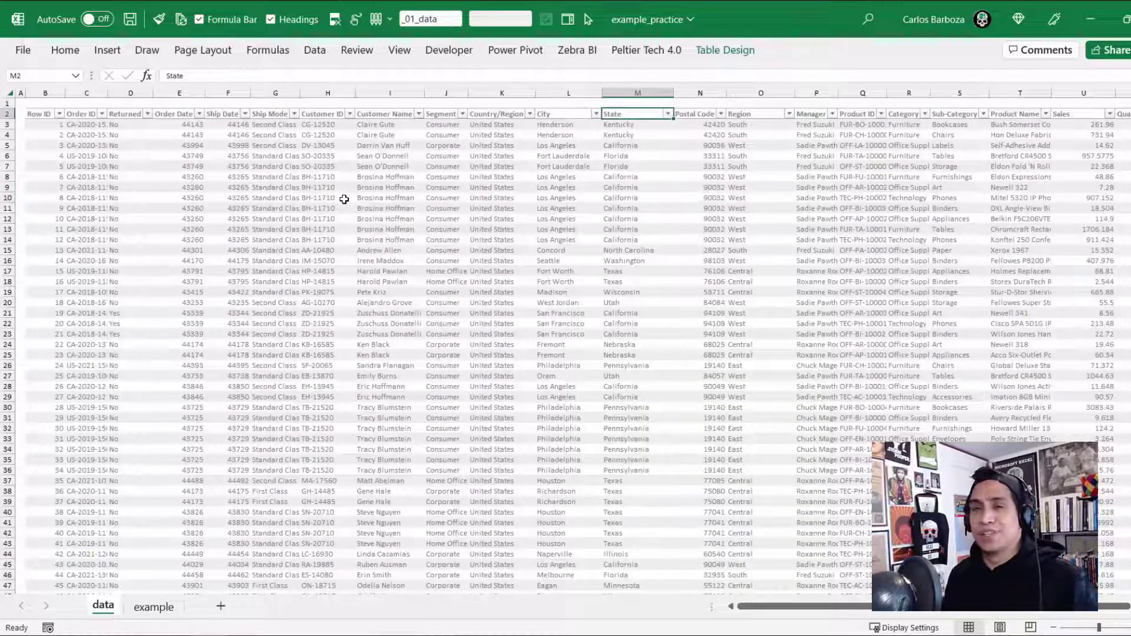
{"action": "key", "text": "Right"}
{"action": "key", "text": "Right"}
{"action": "key", "text": "Right"}
{"action": "key", "text": "Right"}
{"action": "key", "text": "Right"}
{"action": "key", "text": "Right"}
{"action": "key", "text": "Right"}
{"action": "key", "text": "Right"}
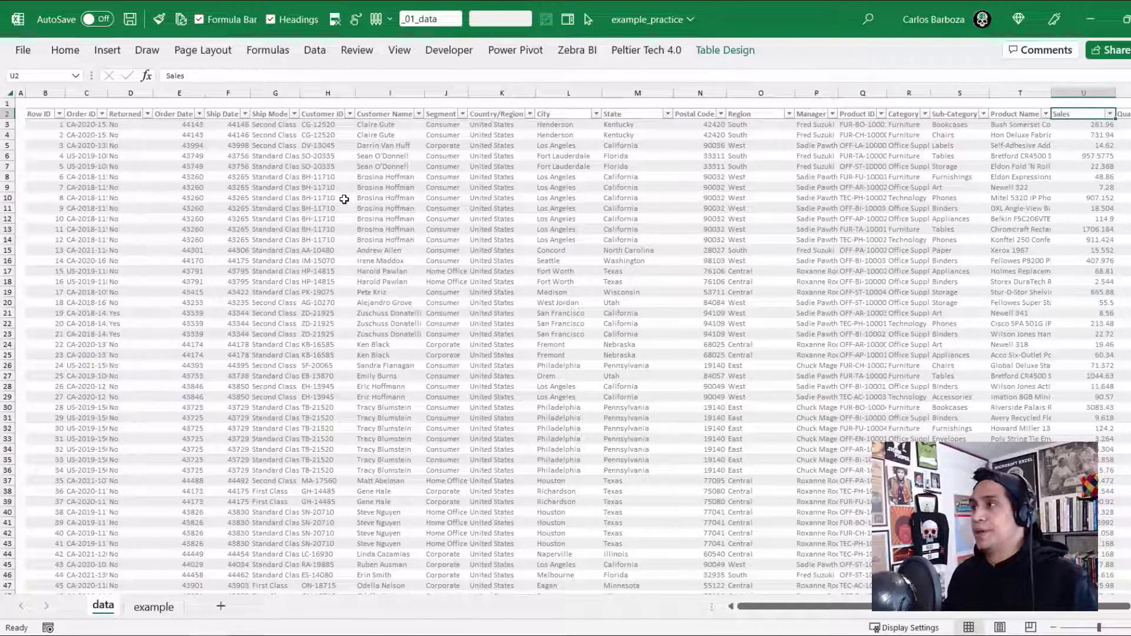
{"action": "key", "text": "alt+Down"}
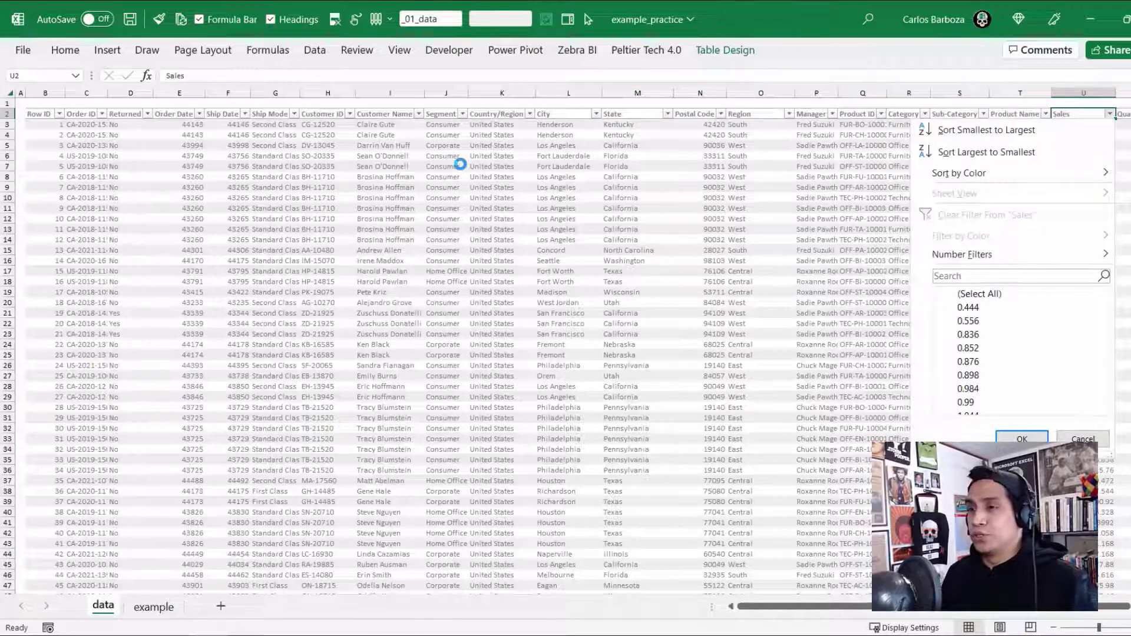
{"action": "key", "text": "Escape"}
{"action": "left_click", "coordinate": [146, 607]}
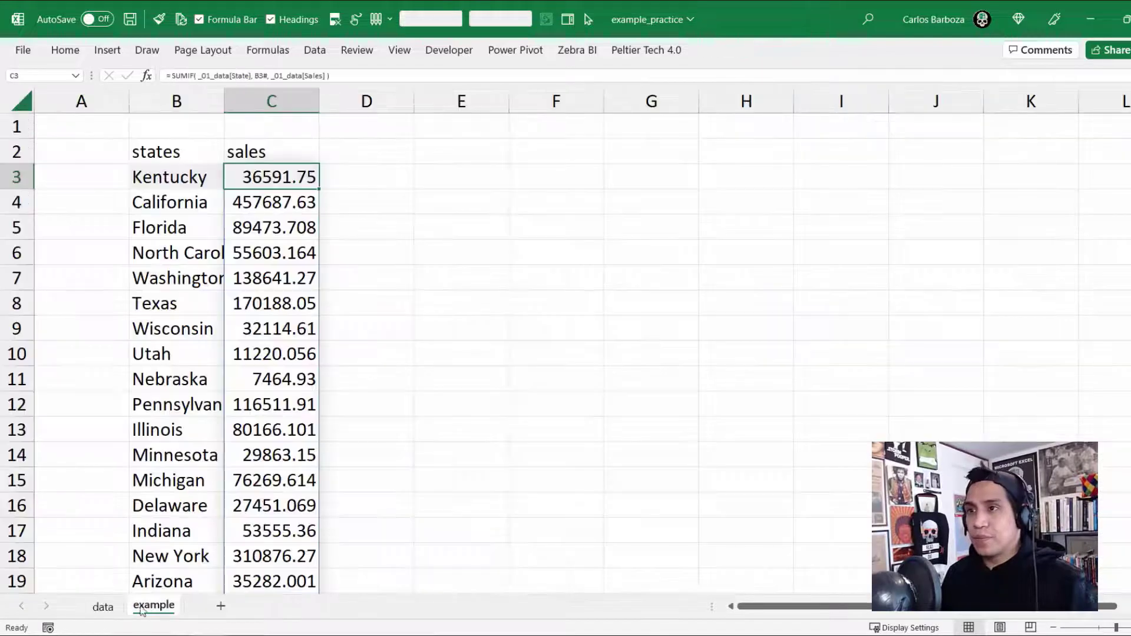
- Go to the data sheet and select the first Kentucky cell in the State column
{"action": "left_click", "coordinate": [103, 606]}
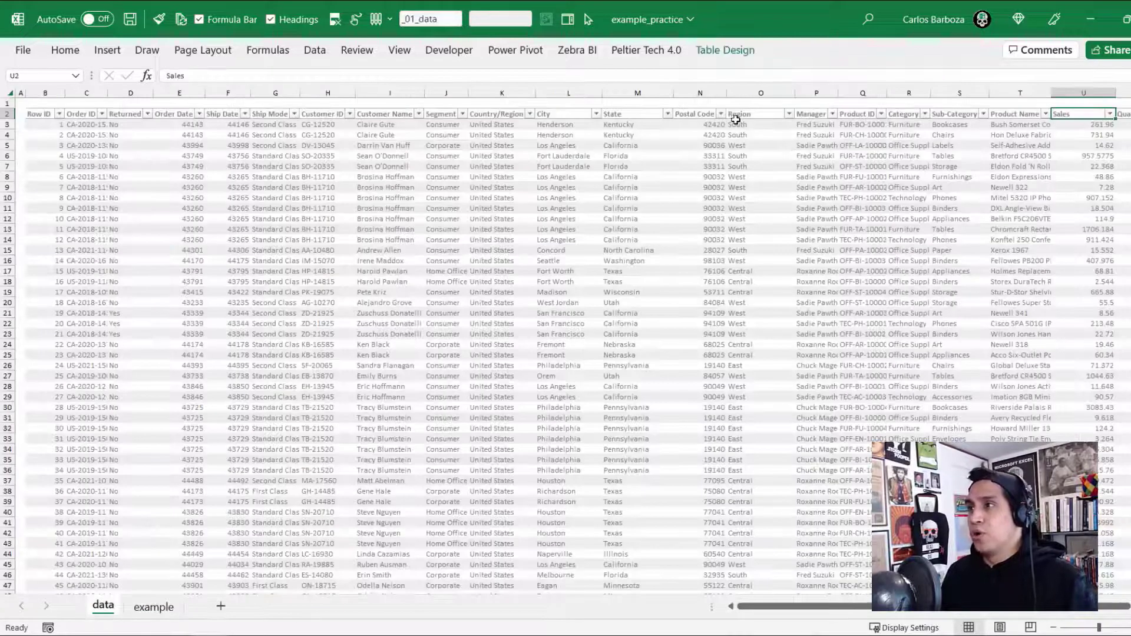
{"action": "left_click", "coordinate": [642, 125]}
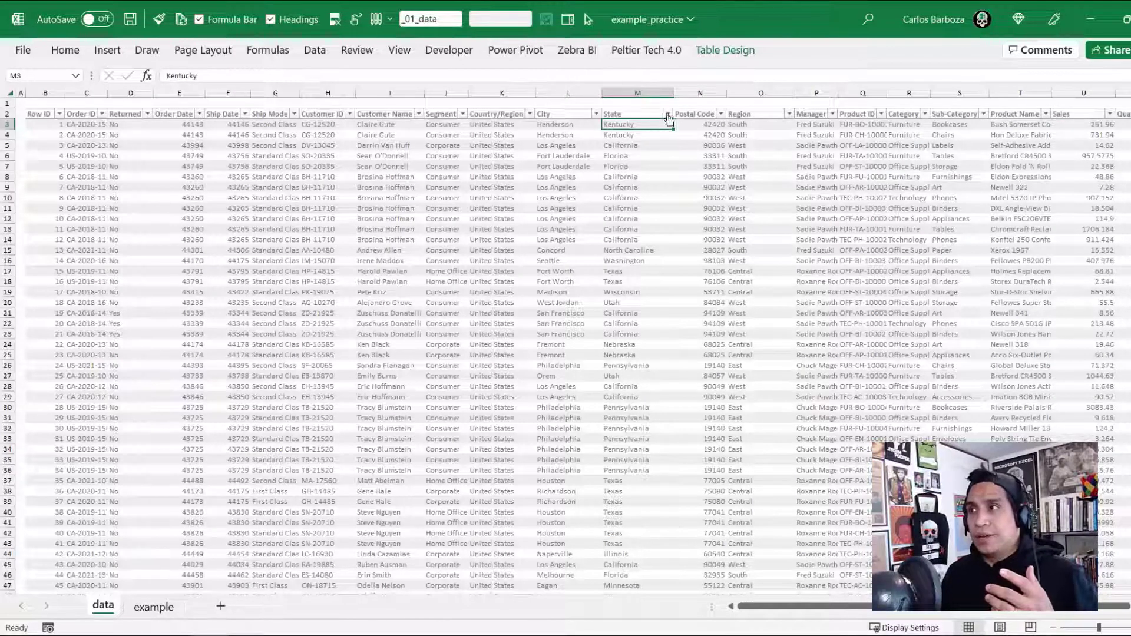
{"action": "left_click", "coordinate": [667, 113]}
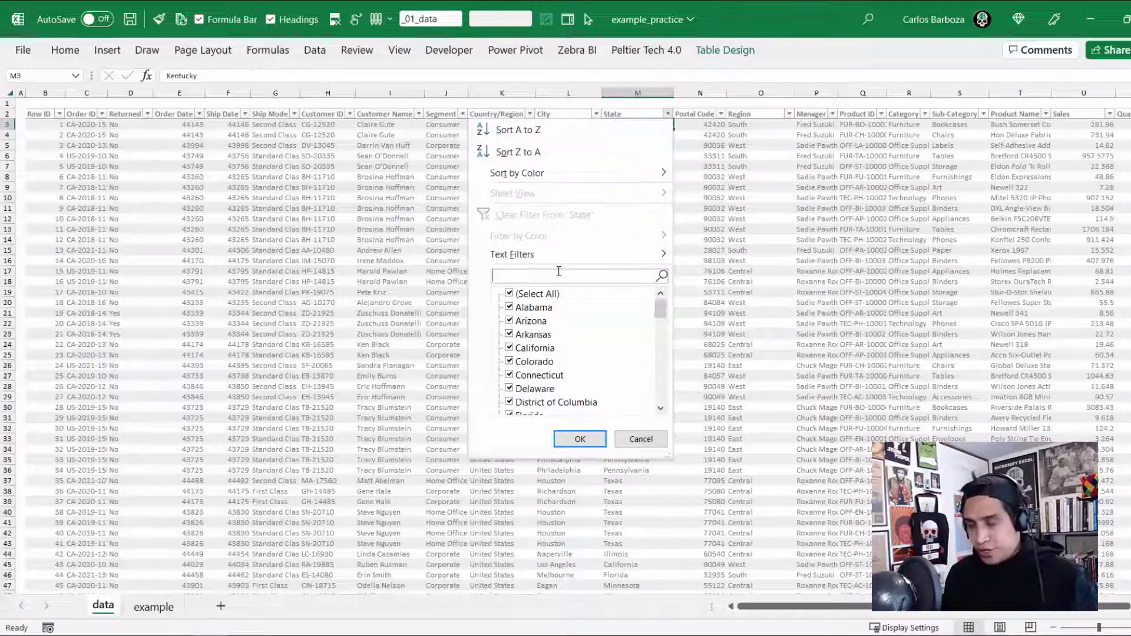
{"action": "type", "text": "Ken"}
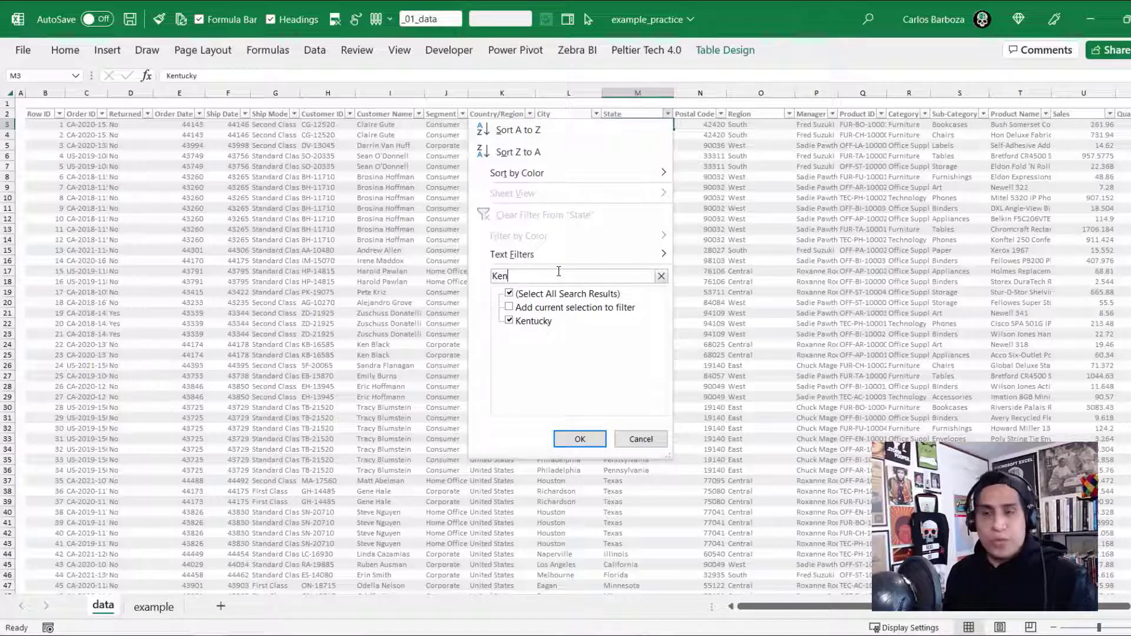
{"action": "key", "text": "BackSpace"}
{"action": "key", "text": "BackSpace"}
{"action": "key", "text": "BackSpace"}
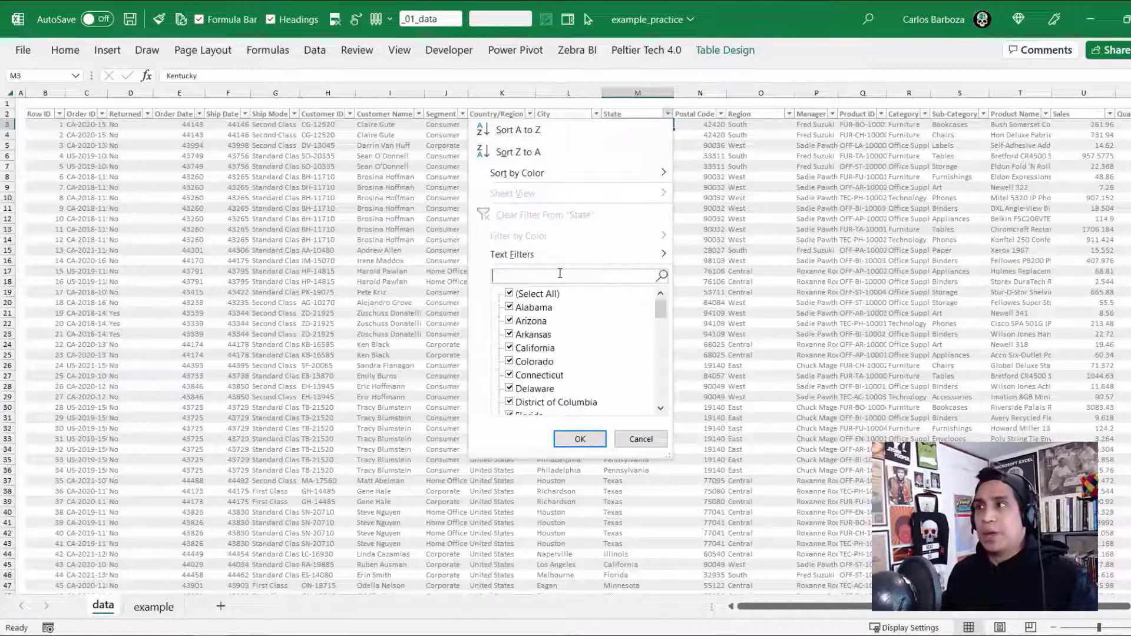
{"action": "key", "text": "Escape"}
- Filter the source table's State column by the value of a selected Kentucky cell
{"action": "right_click", "coordinate": [634, 136]}
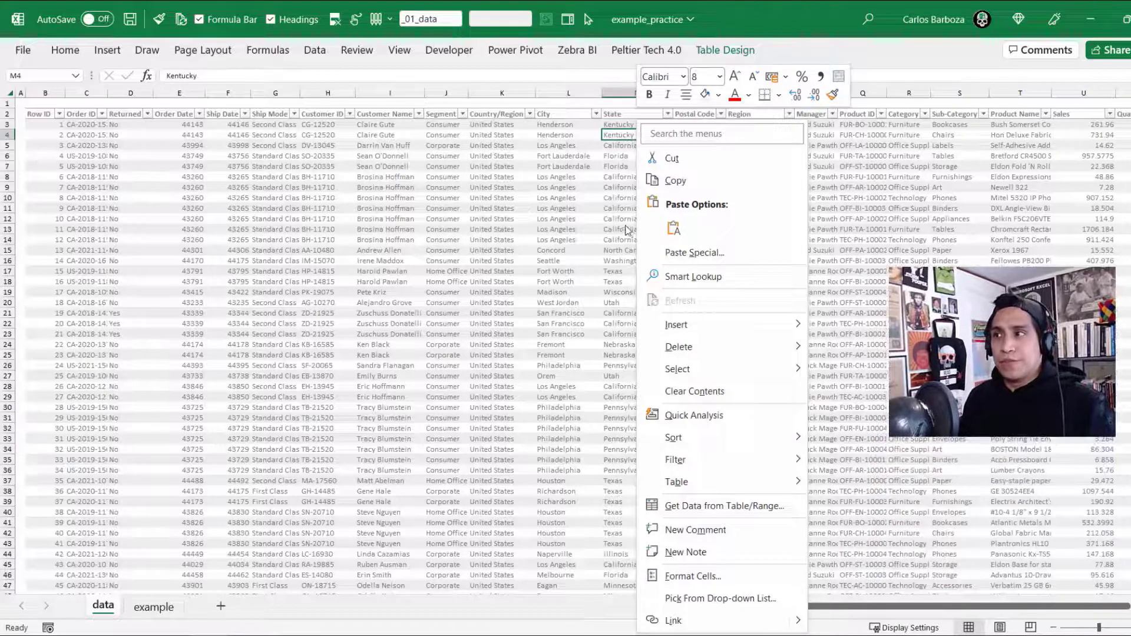
{"action": "key", "text": "Escape"}
{"action": "right_click", "coordinate": [629, 135]}
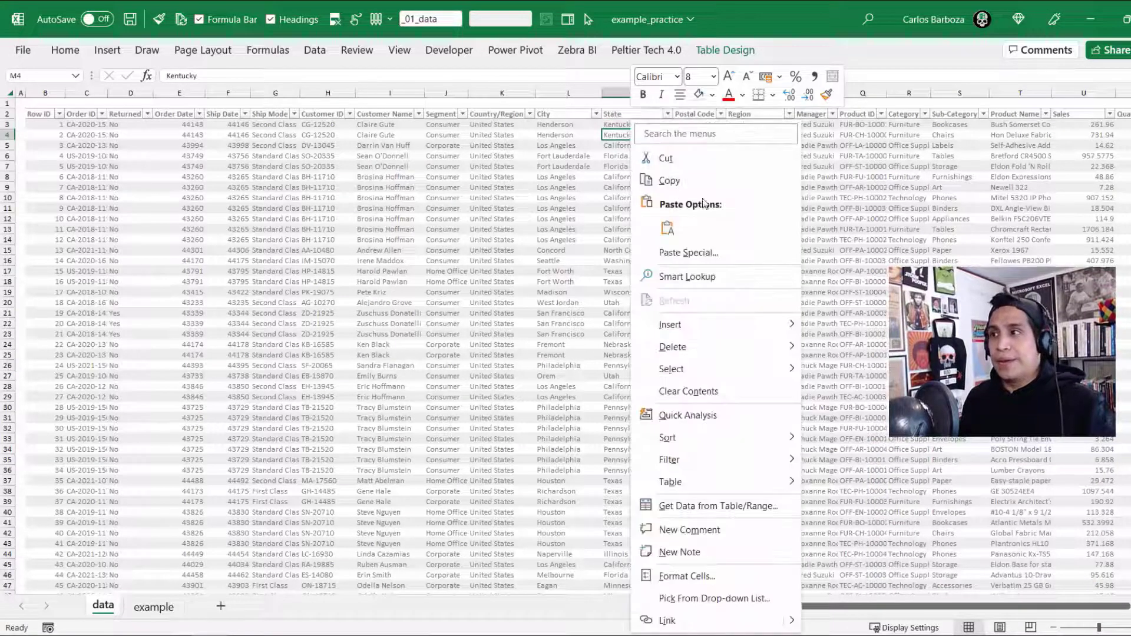
{"action": "mouse_move", "coordinate": [692, 465]}
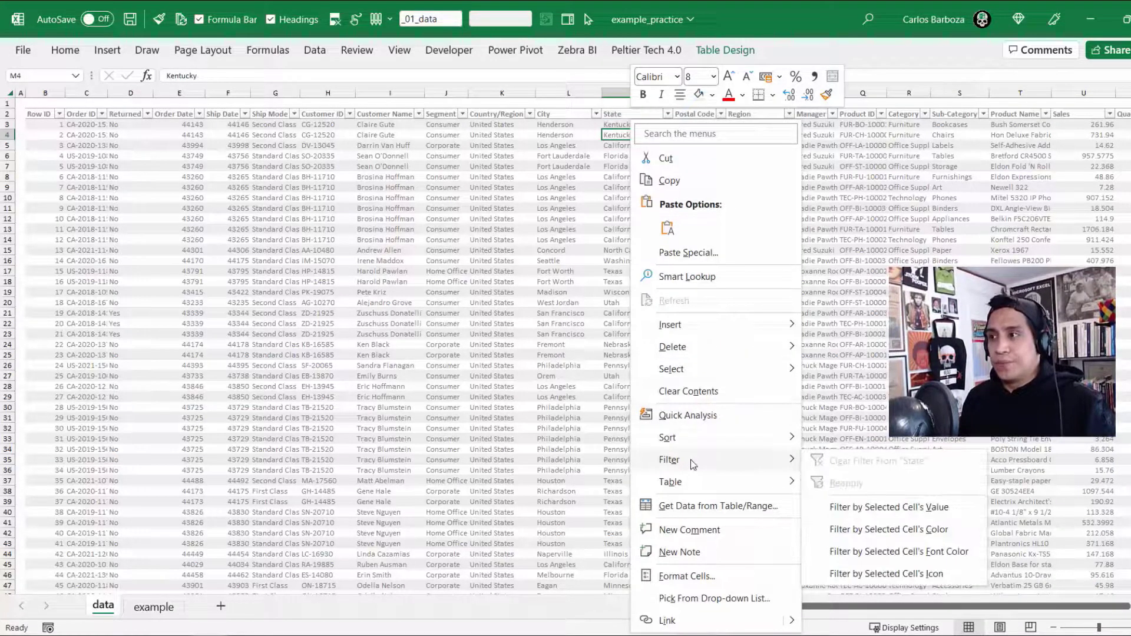
{"action": "left_click", "coordinate": [842, 508]}
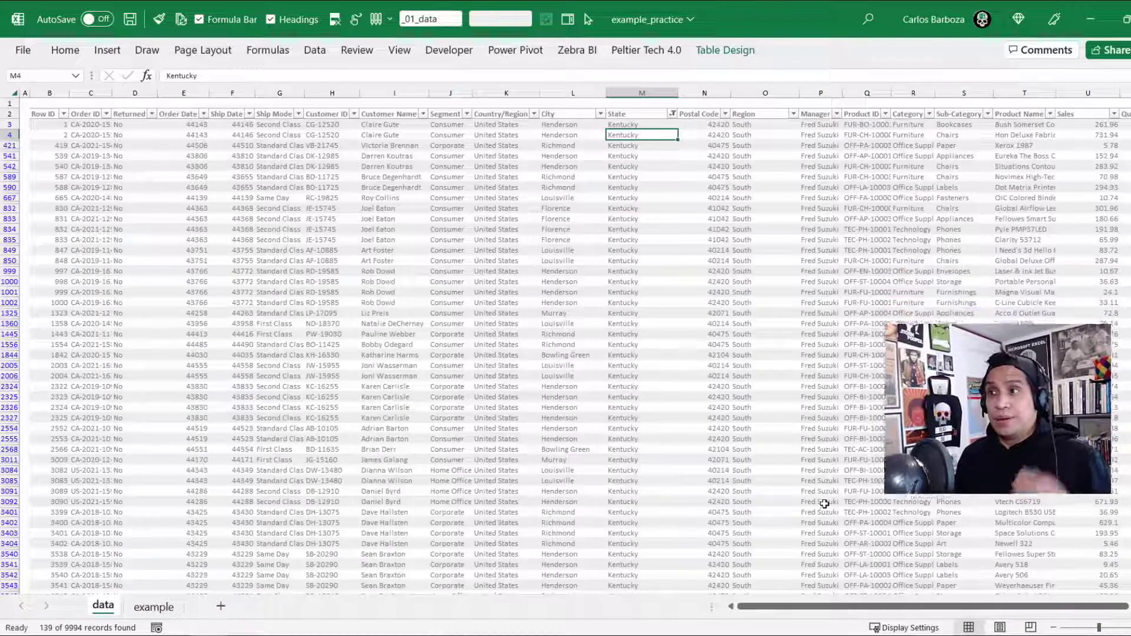
- Select all filtered Kentucky values in the Sales column to check their sum, and return to the example sheet
{"action": "key", "text": "Right"}
{"action": "key", "text": "Right"}
{"action": "key", "text": "Right"}
{"action": "key", "text": "Right"}
{"action": "key", "text": "Right"}
{"action": "key", "text": "Right"}
{"action": "key", "text": "Right"}
{"action": "key", "text": "Right"}
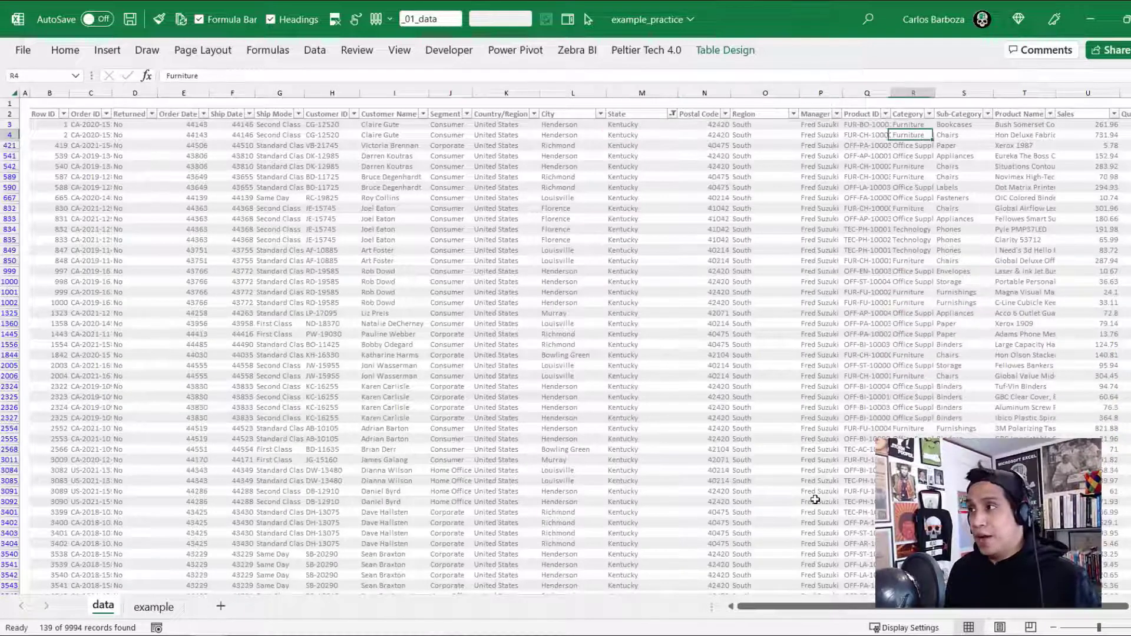
{"action": "key", "text": "Up"}
{"action": "key", "text": "ctrl+shift+Down"}
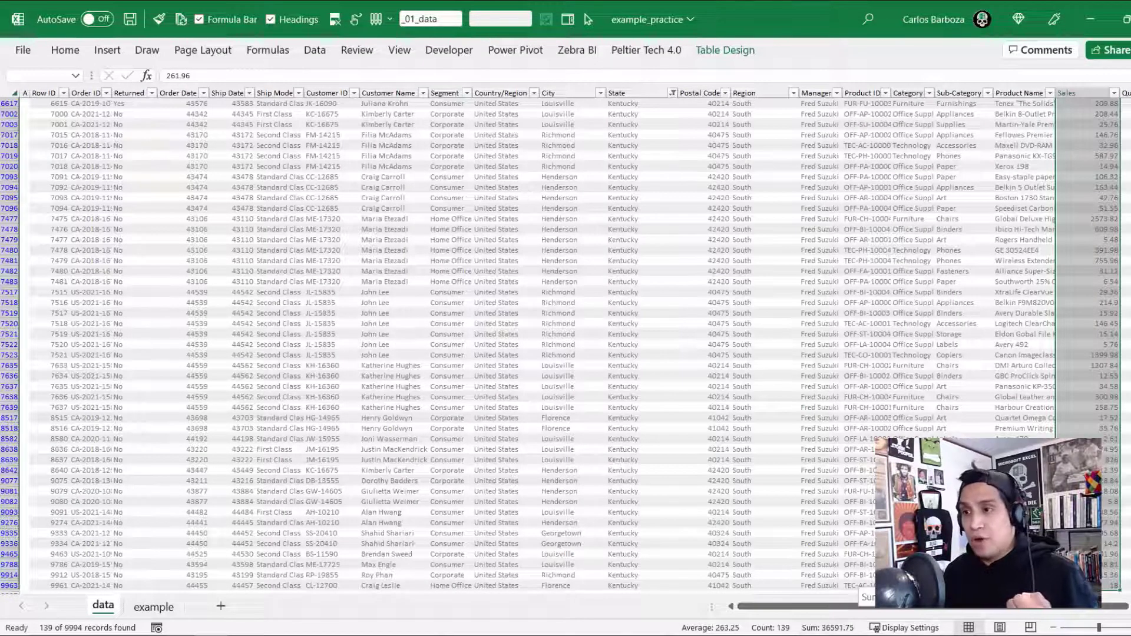
{"action": "left_click", "coordinate": [155, 609]}
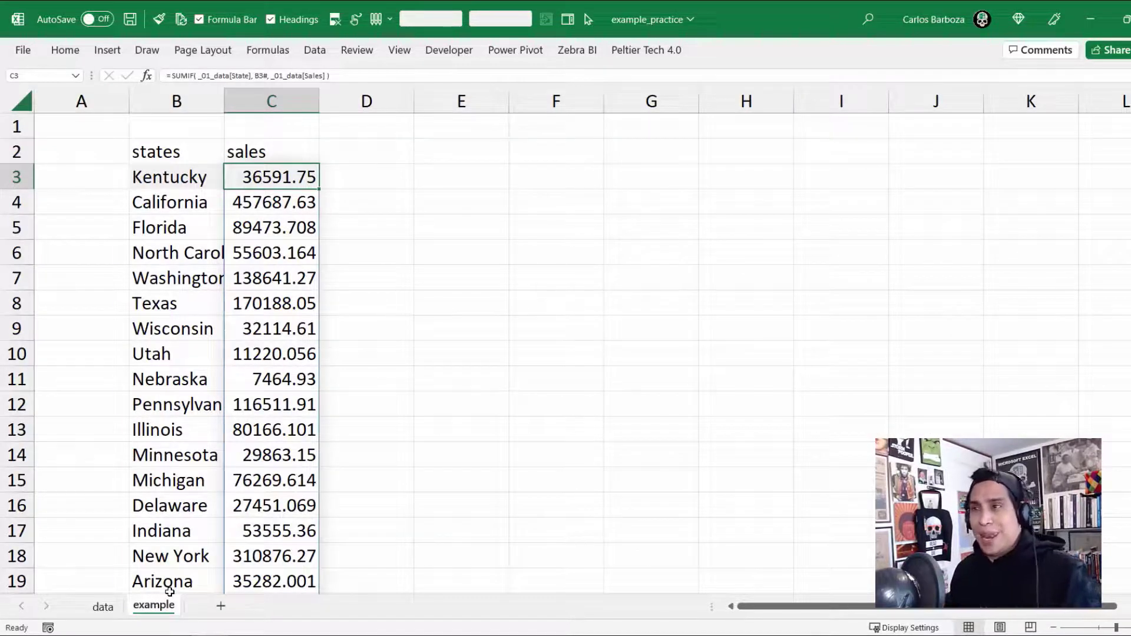
- Move the B3# criteria of the SUMIF formula in C3 onto its own line, aligned under the first argument
{"action": "key", "text": "F2"}
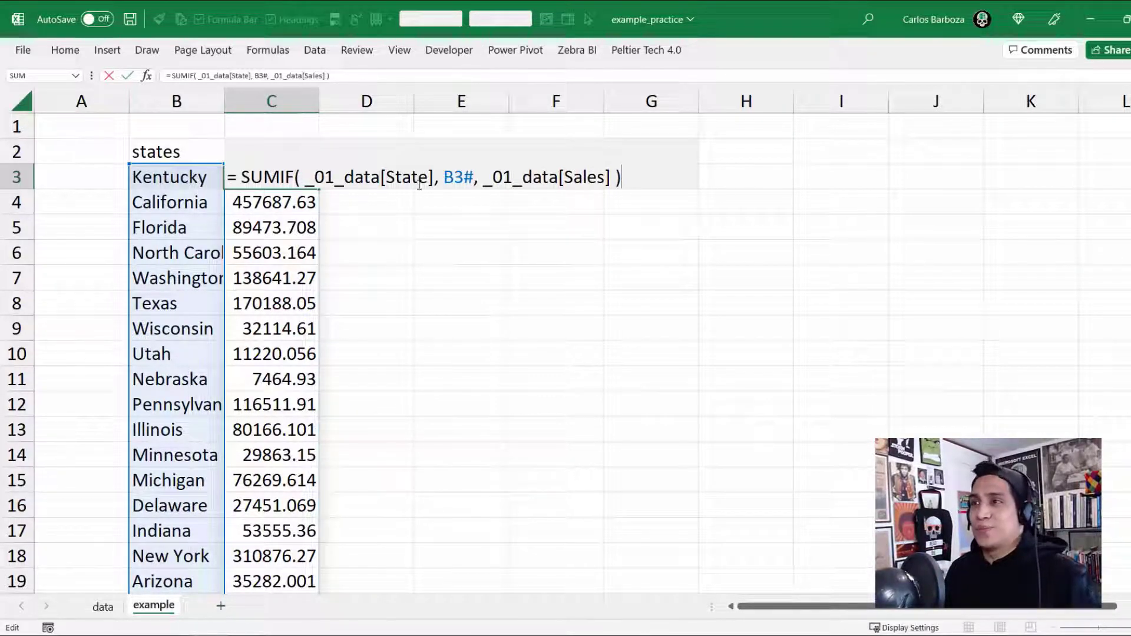
{"action": "left_click", "coordinate": [444, 176]}
{"action": "key", "text": "alt+Return"}
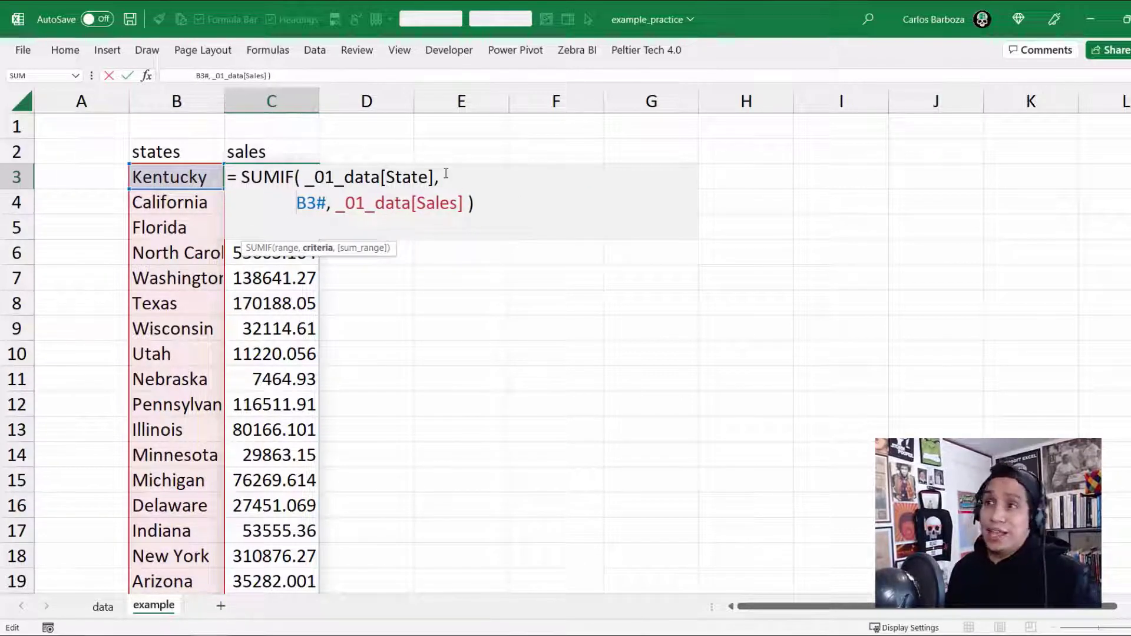
{"action": "key", "text": "Right"}
{"action": "key", "text": "Right"}
{"action": "key", "text": "Right"}
{"action": "key", "text": "Right"}
{"action": "key", "text": "Right"}
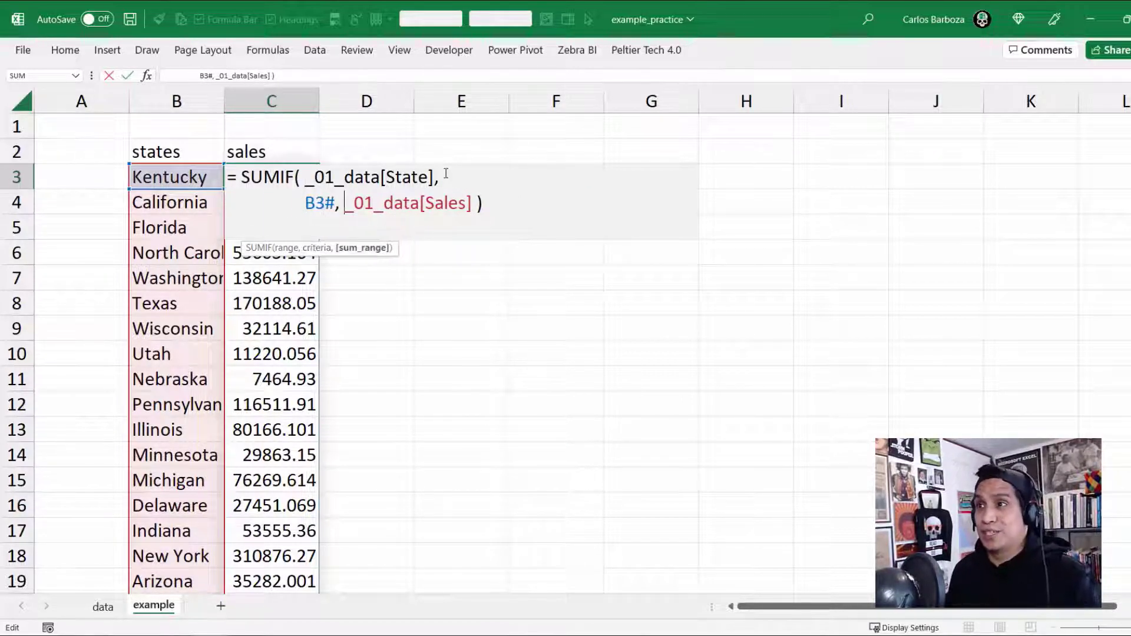
- Move _01_data[Sales] onto a third line of the SUMIF formula, aligned with the other arguments
{"action": "key", "text": "alt+Return"}
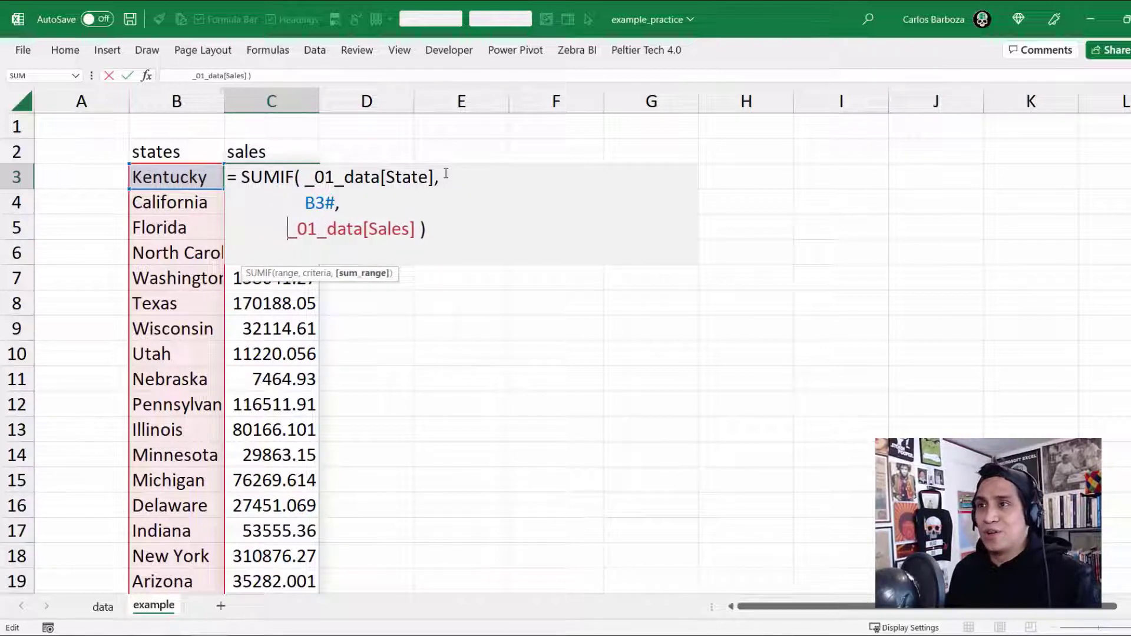
{"action": "key", "text": "Right"}
{"action": "key", "text": "Right"}
{"action": "key", "text": "Right"}
{"action": "key", "text": "Right"}
{"action": "key", "text": "Right"}
{"action": "key", "text": "Right"}
{"action": "key", "text": "Right"}
{"action": "key", "text": "Right"}
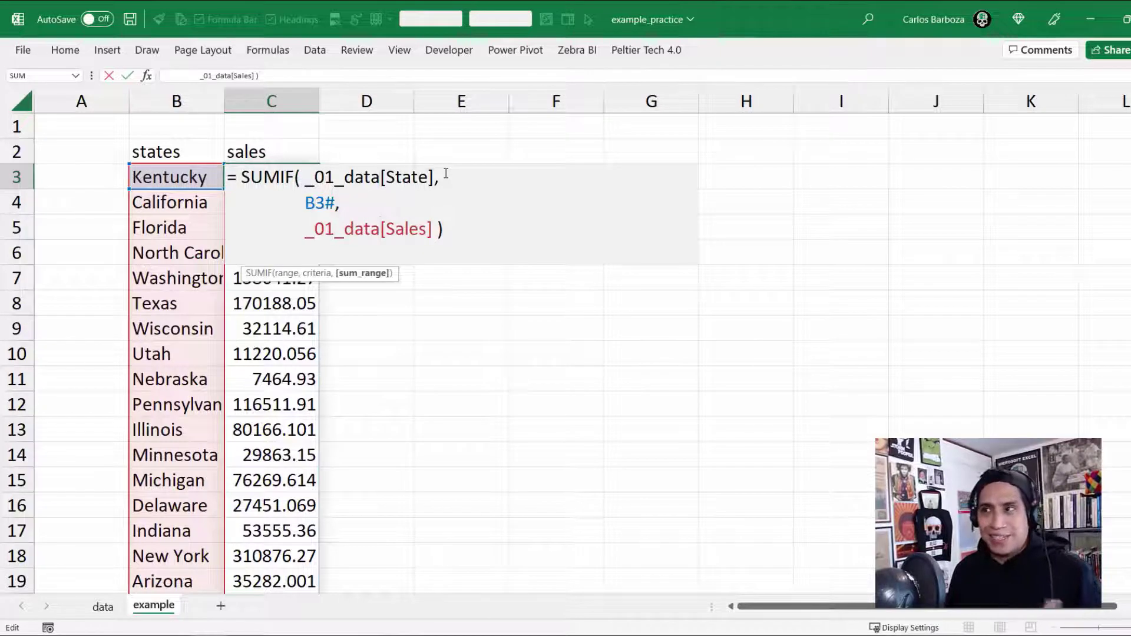
- Review the SUMIF formula line by line, commit its multi-line layout in C3 and recheck it
{"action": "key", "text": "Up"}
{"action": "key", "text": "Up"}
{"action": "key", "text": "Down"}
{"action": "key", "text": "Down"}
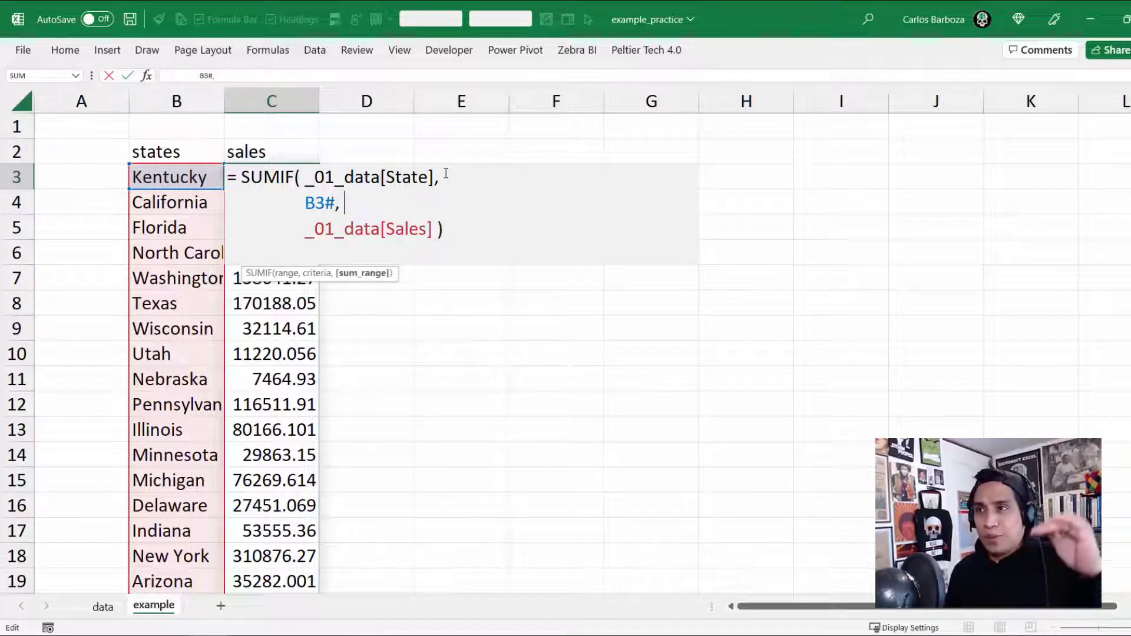
{"action": "key", "text": "End"}
{"action": "key", "text": "Up"}
{"action": "key", "text": "Up"}
{"action": "key", "text": "Down"}
{"action": "key", "text": "Down"}
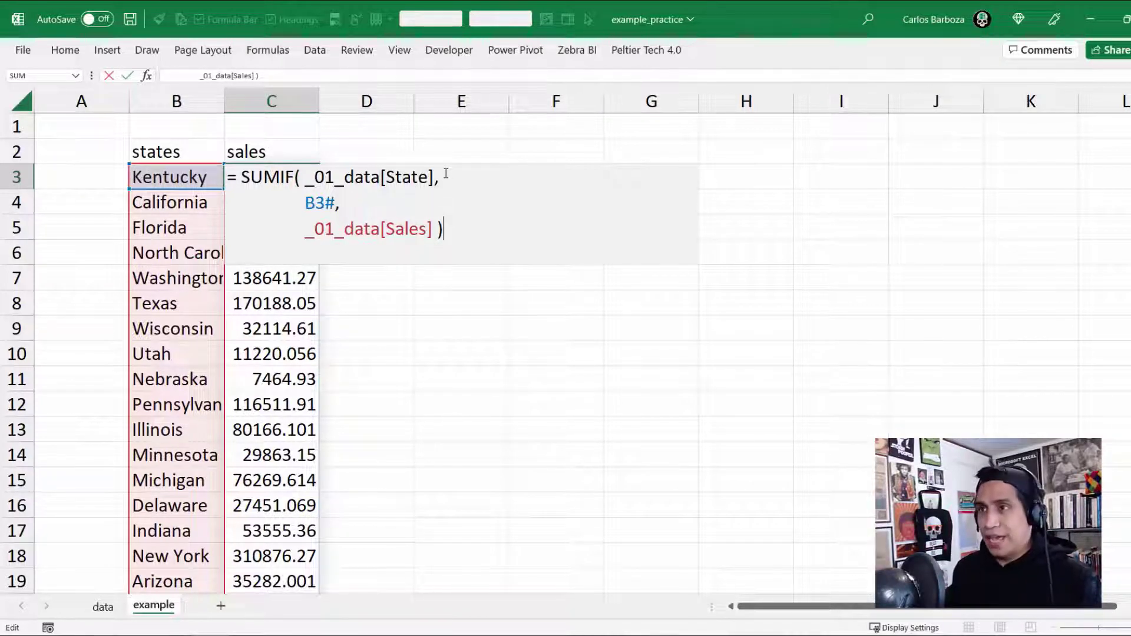
{"action": "key", "text": "ctrl+Return"}
{"action": "key", "text": "F2"}
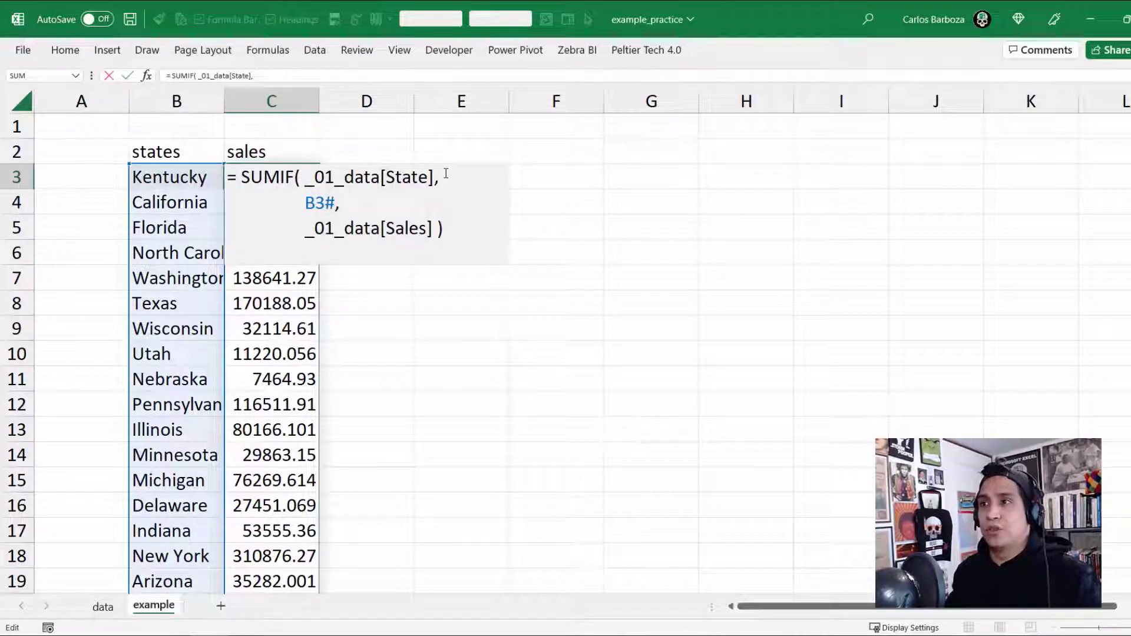
{"action": "key", "text": "Escape"}
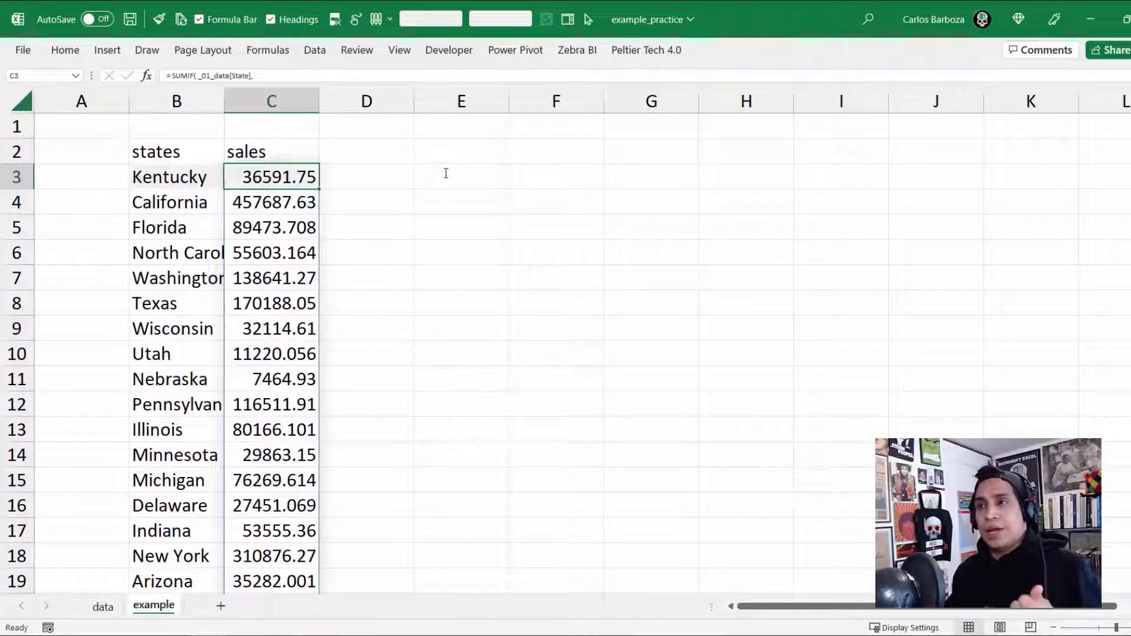
- Insert a 2-D clustered bar chart from the spilled states and sales in columns B and C, starting at row 3
{"action": "key", "text": "Left"}
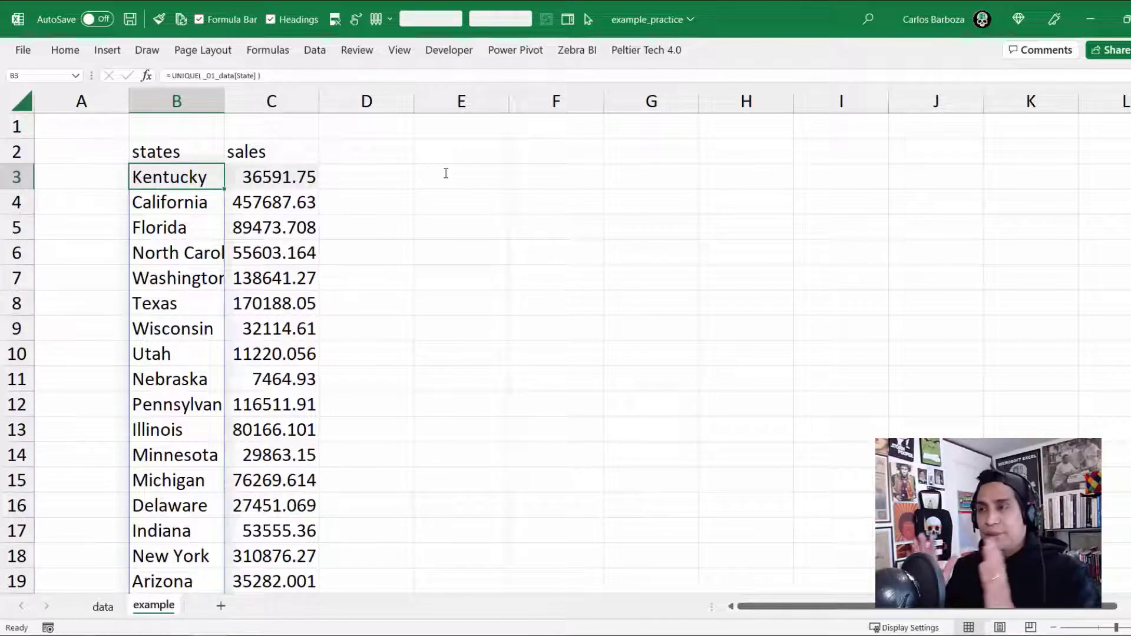
{"action": "left_click", "coordinate": [364, 101]}
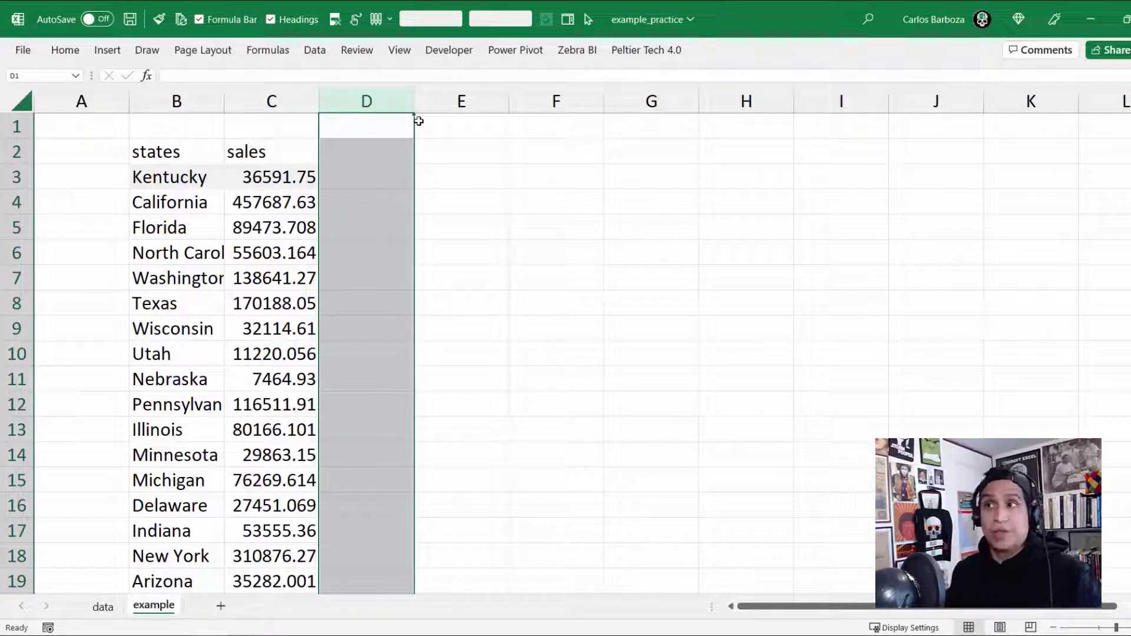
{"action": "left_click", "coordinate": [363, 167]}
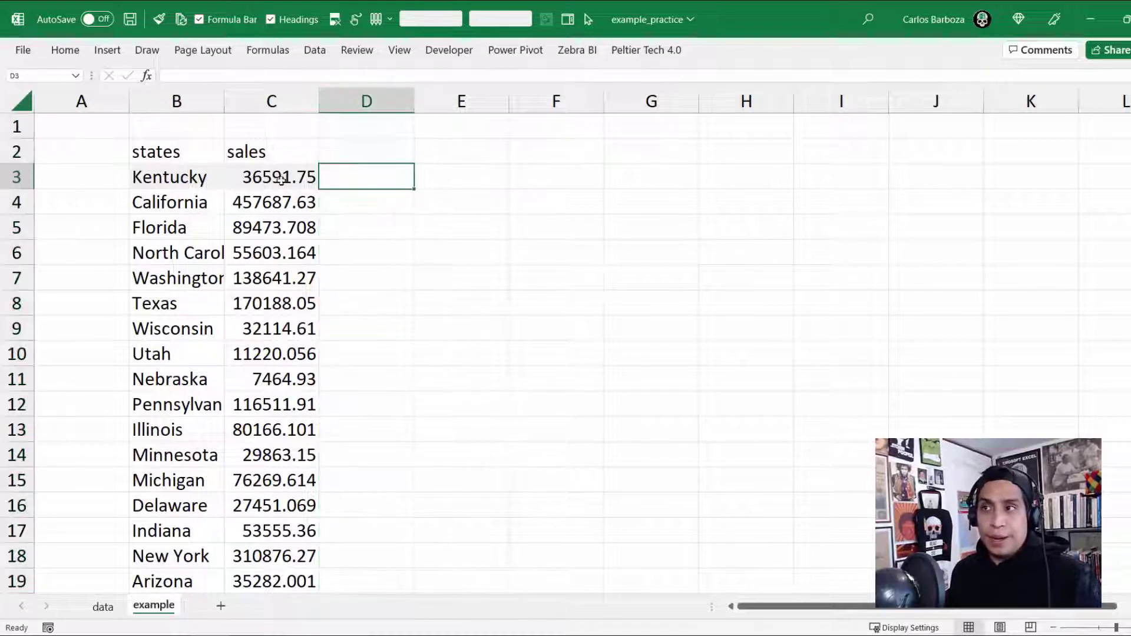
{"action": "left_click_drag", "start_coordinate": [180, 187], "coordinate": [182, 180]}
{"action": "key", "text": "ctrl+shift+Down"}
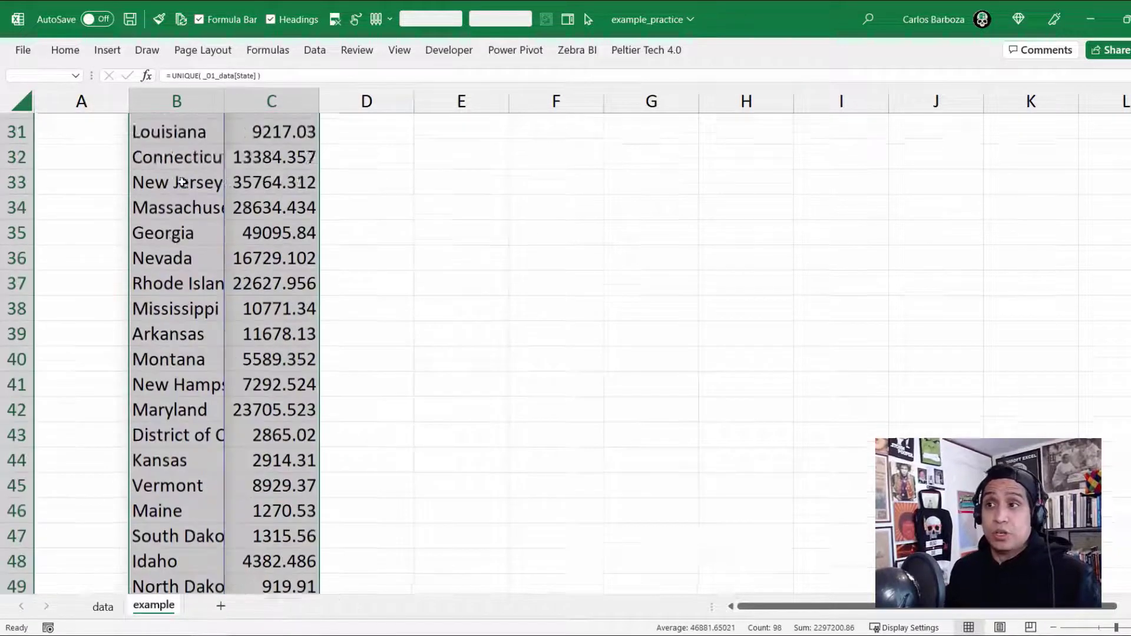
{"action": "left_click", "coordinate": [108, 50]}
{"action": "left_click", "coordinate": [422, 75]}
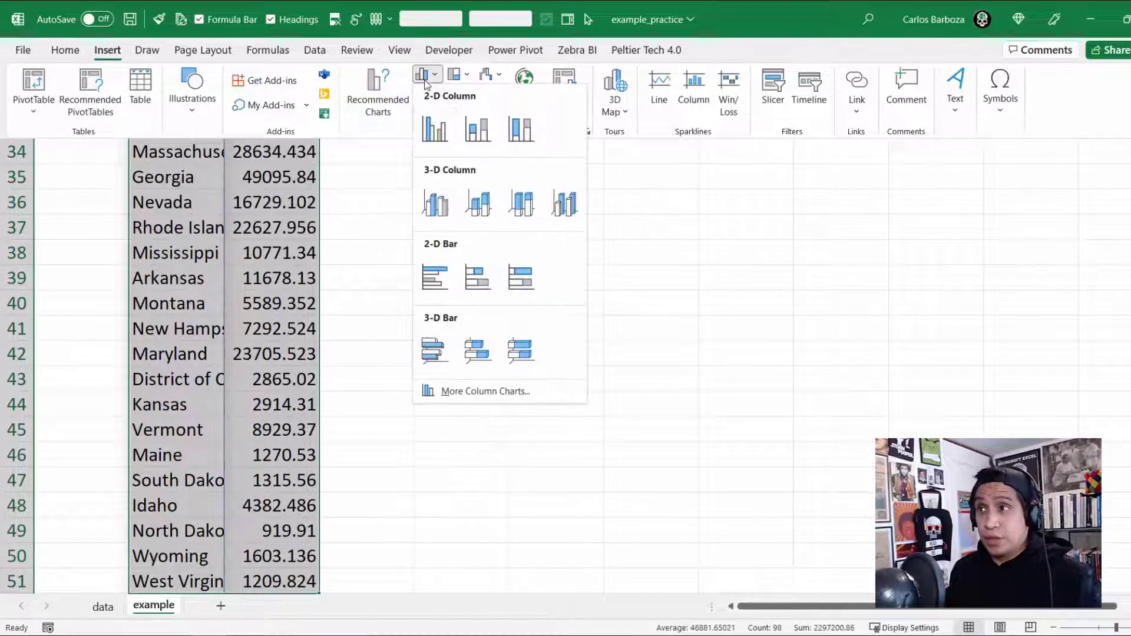
{"action": "left_click", "coordinate": [435, 277]}
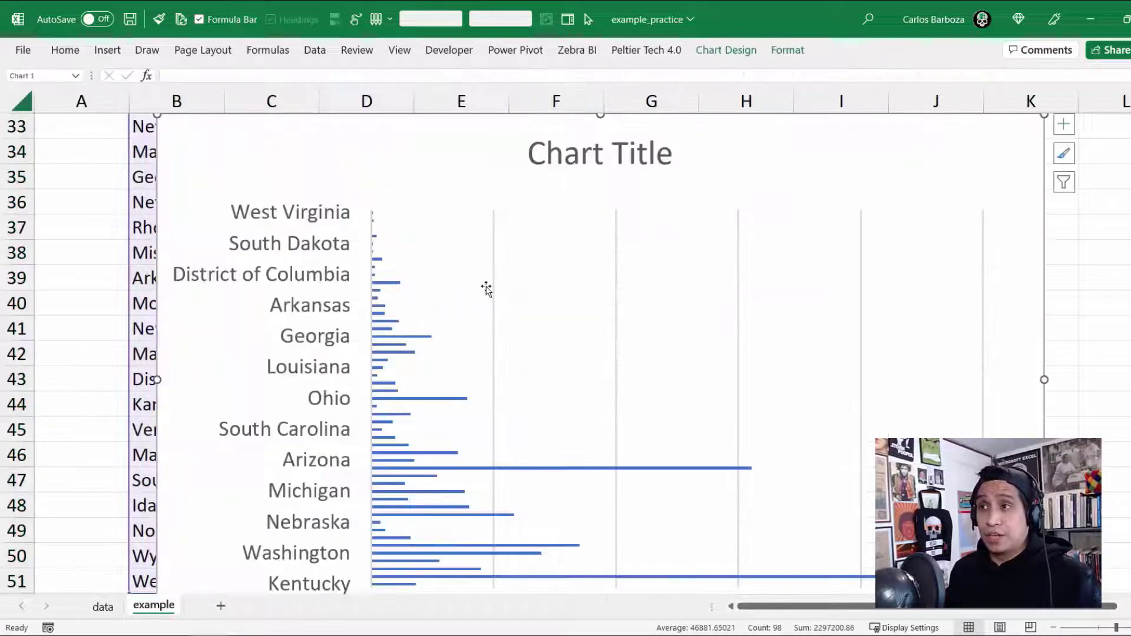
- Move the bar chart beside the sales column, clear of the data, and delete it
{"action": "scroll", "coordinate": [486, 289], "scroll_direction": "up", "scroll_amount": 6}
{"action": "left_click_drag", "start_coordinate": [366, 574], "coordinate": [535, 173]}
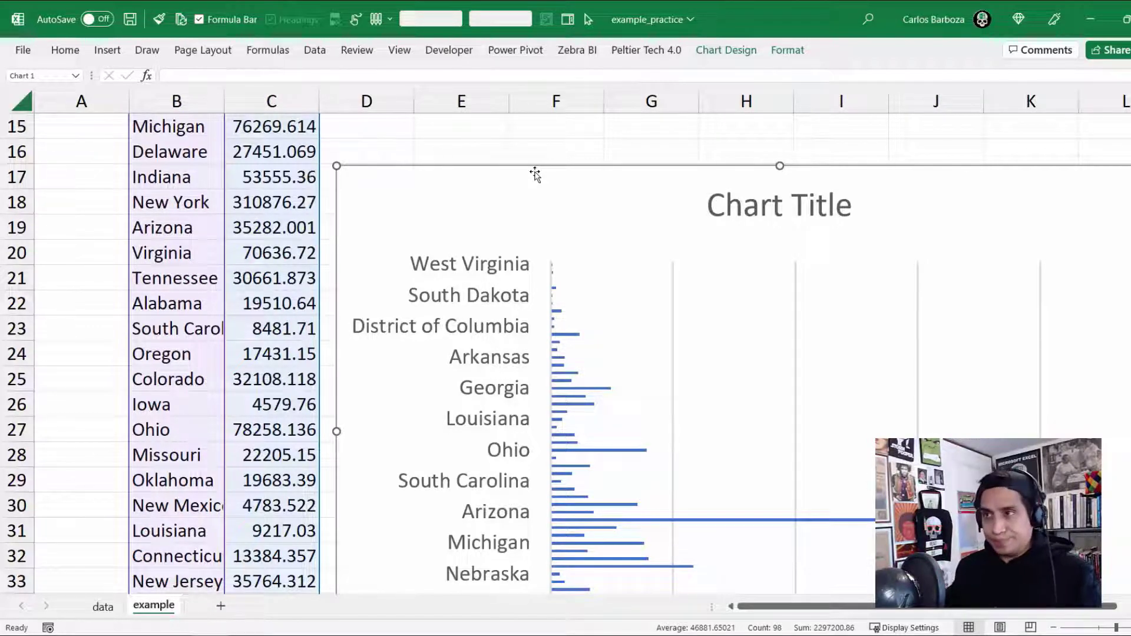
{"action": "key", "text": "Delete"}
- Narrow the empty column D next to the sales values
{"action": "scroll", "coordinate": [336, 167], "scroll_direction": "up", "scroll_amount": 5}
{"action": "left_click", "coordinate": [344, 171]}
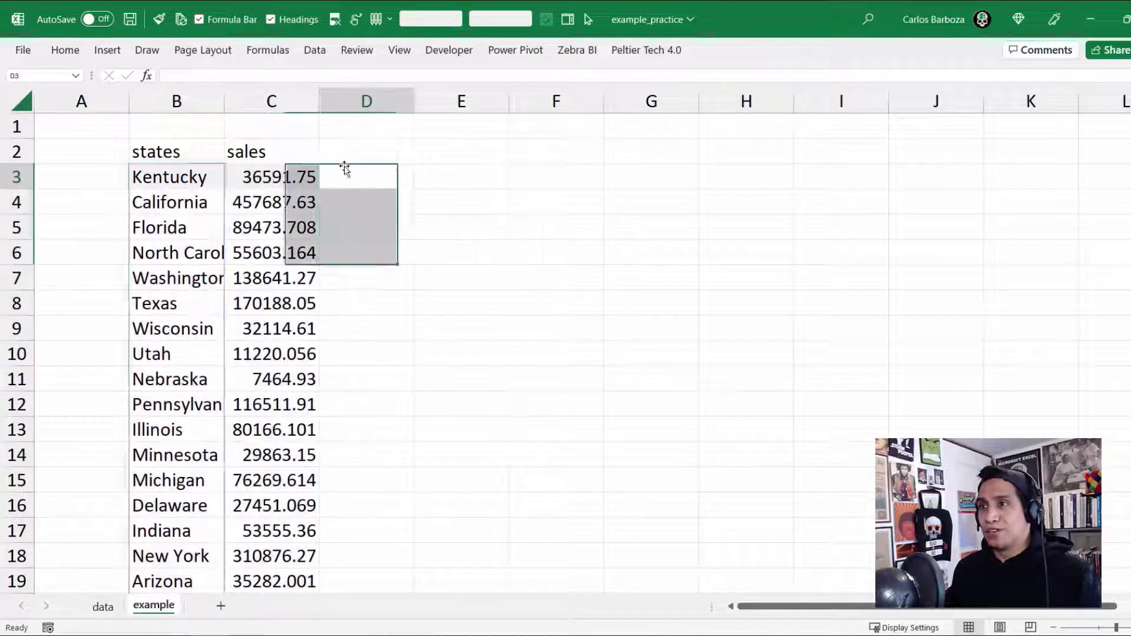
{"action": "left_click_drag", "start_coordinate": [414, 104], "coordinate": [353, 111]}
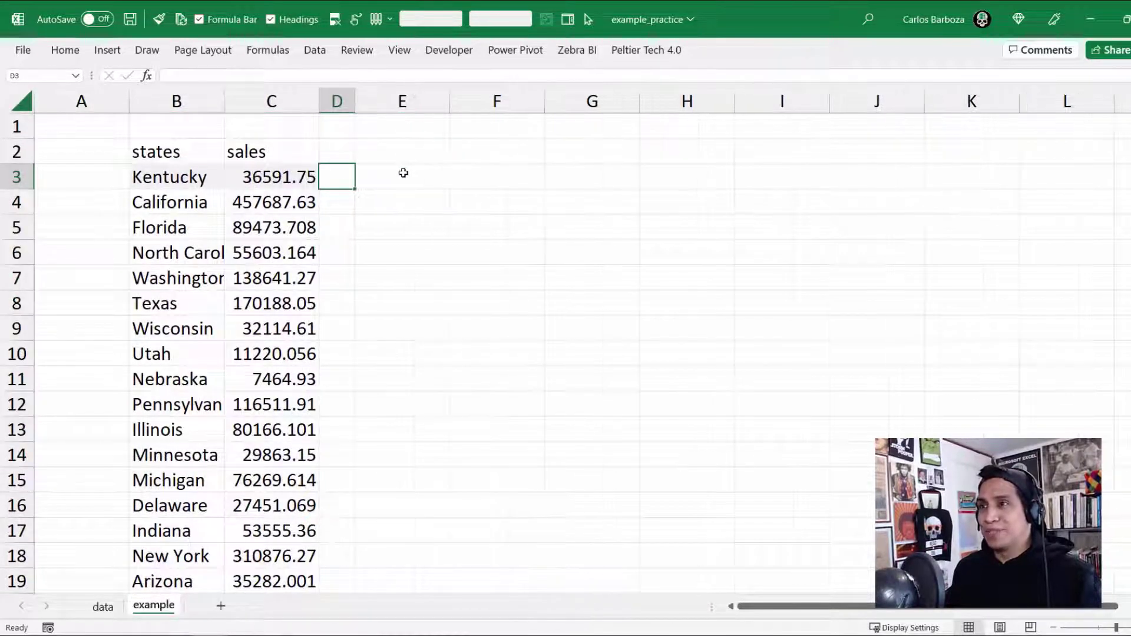
- Start a new workbook-scoped defined name for the first spilled state in B3 and name it _02_states
{"action": "left_click", "coordinate": [414, 173]}
{"action": "key", "text": "Left"}
{"action": "key", "text": "Left"}
{"action": "key", "text": "Left"}
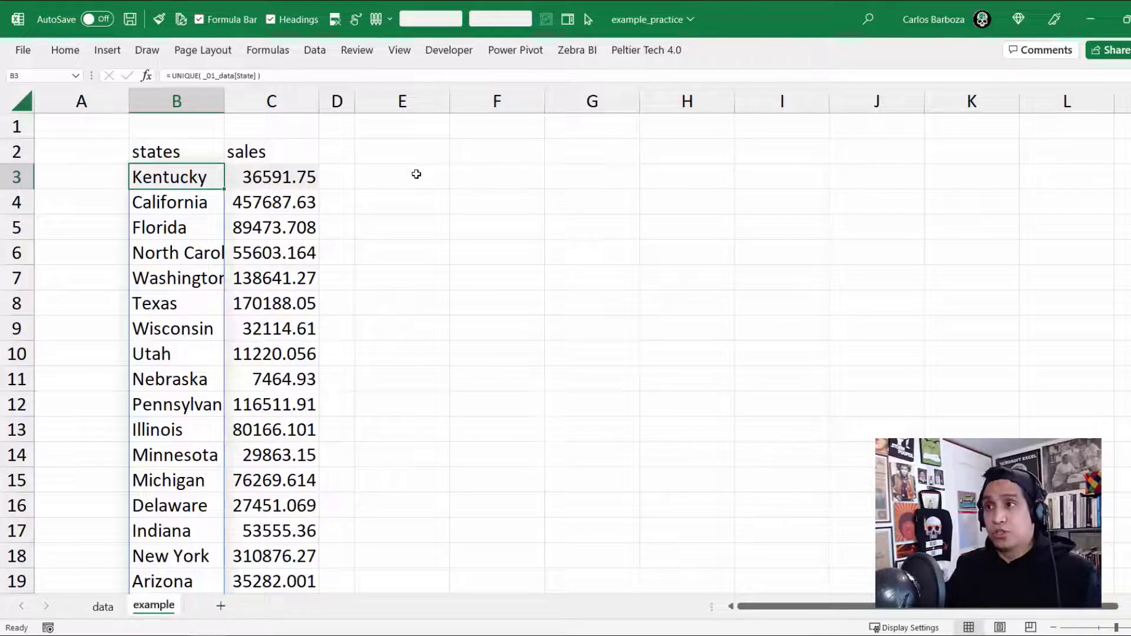
{"action": "key", "text": "ctrl+F3"}
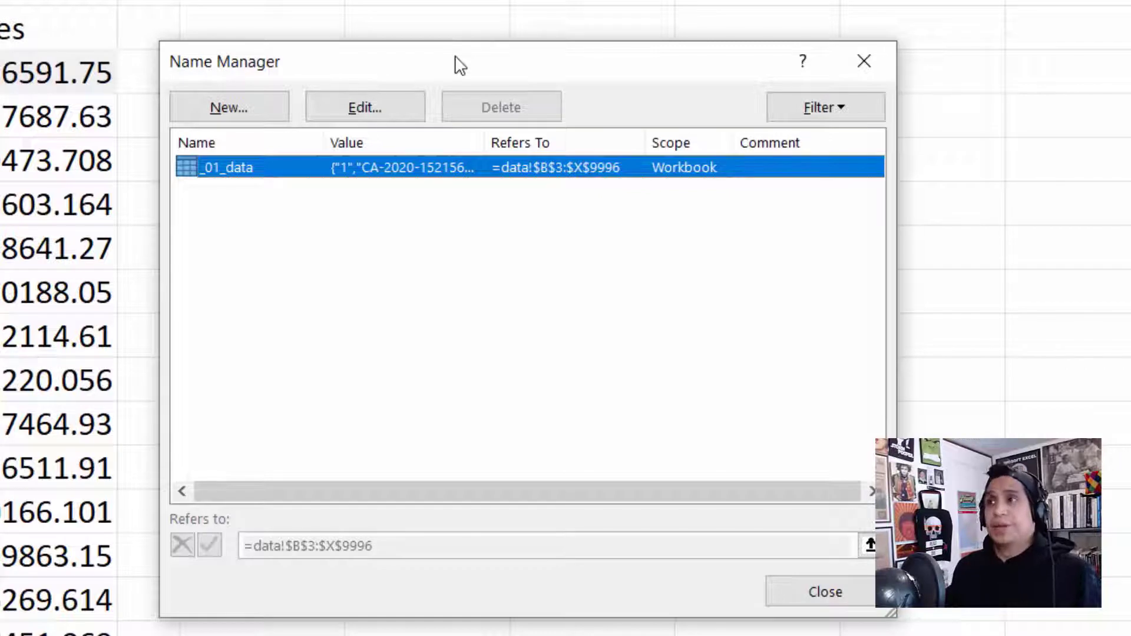
{"action": "left_click", "coordinate": [260, 108]}
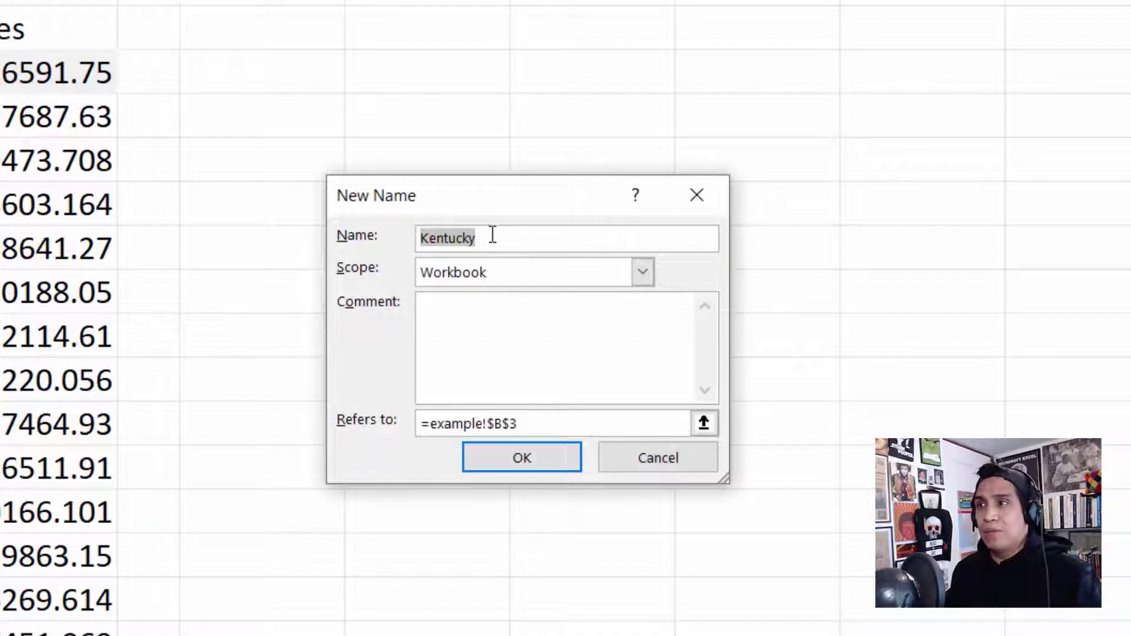
{"action": "key", "text": "BackSpace"}
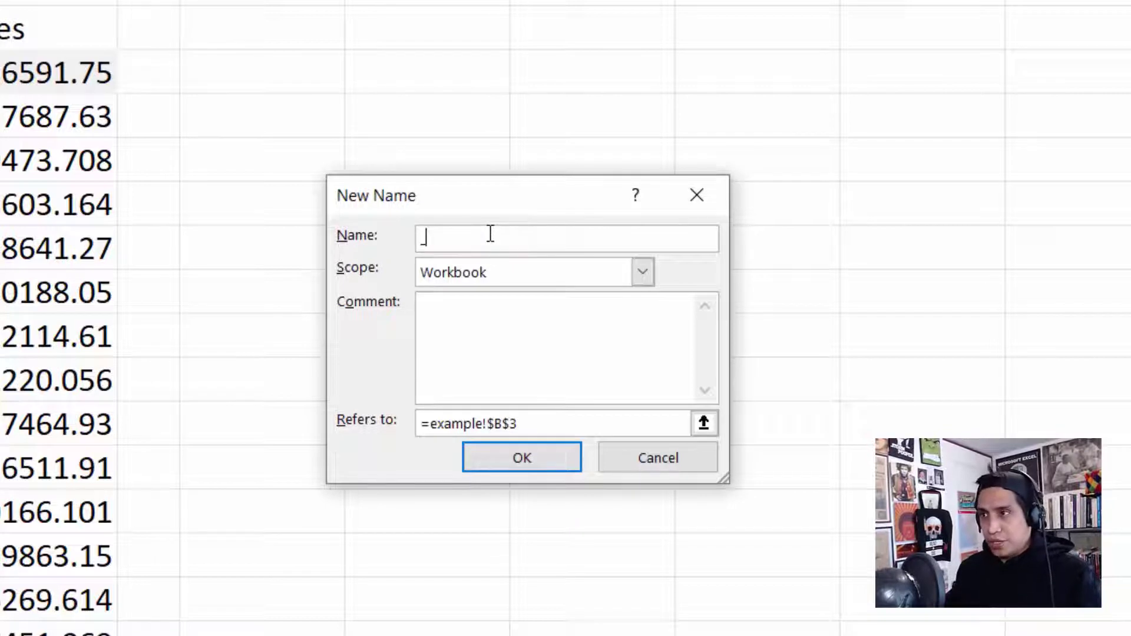
{"action": "type", "text": "_02"}
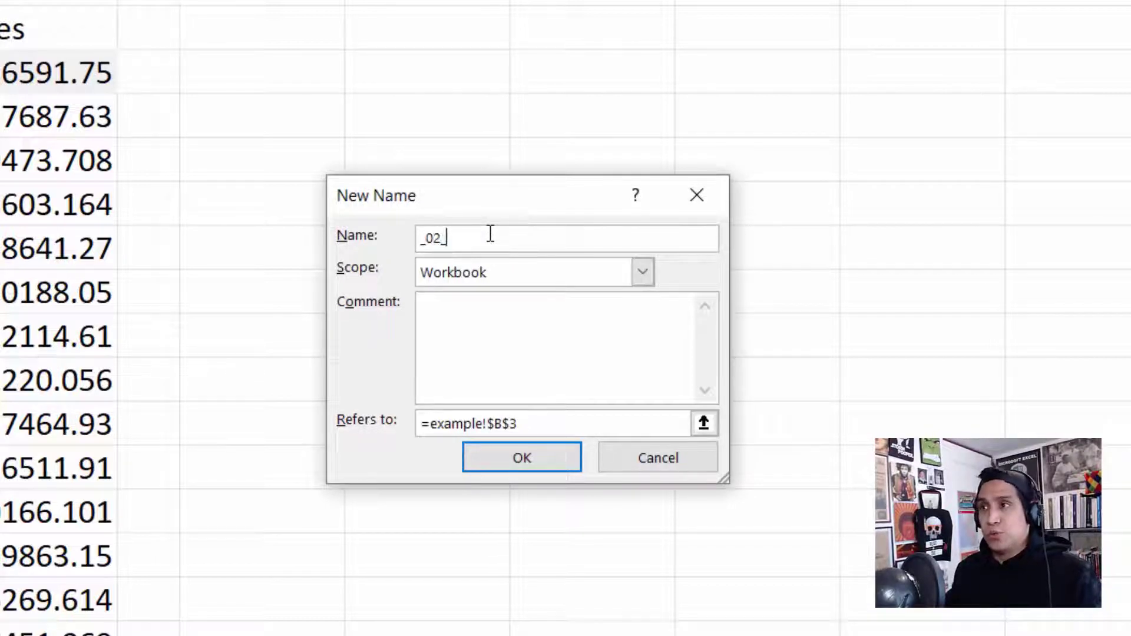
{"action": "type", "text": "_states"}
{"action": "key", "text": "BackSpace"}
{"action": "key", "text": "BackSpace"}
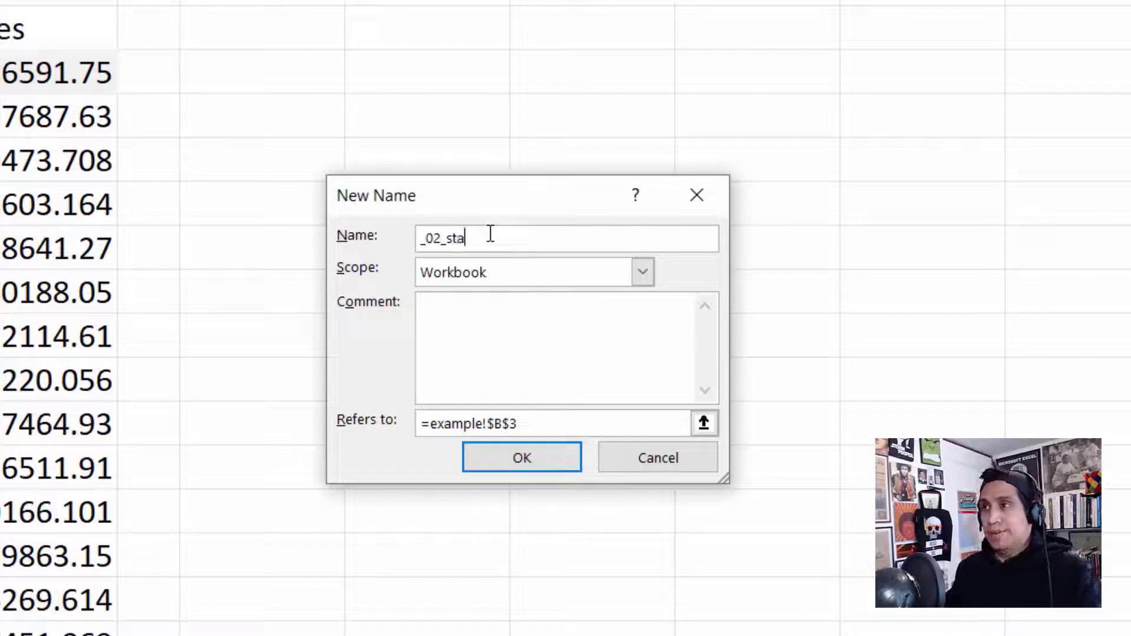
{"action": "type", "text": "tes"}
- Make _02_states refer to the whole spilled range, =example!$B$3#, and save the name
{"action": "left_click", "coordinate": [531, 422]}
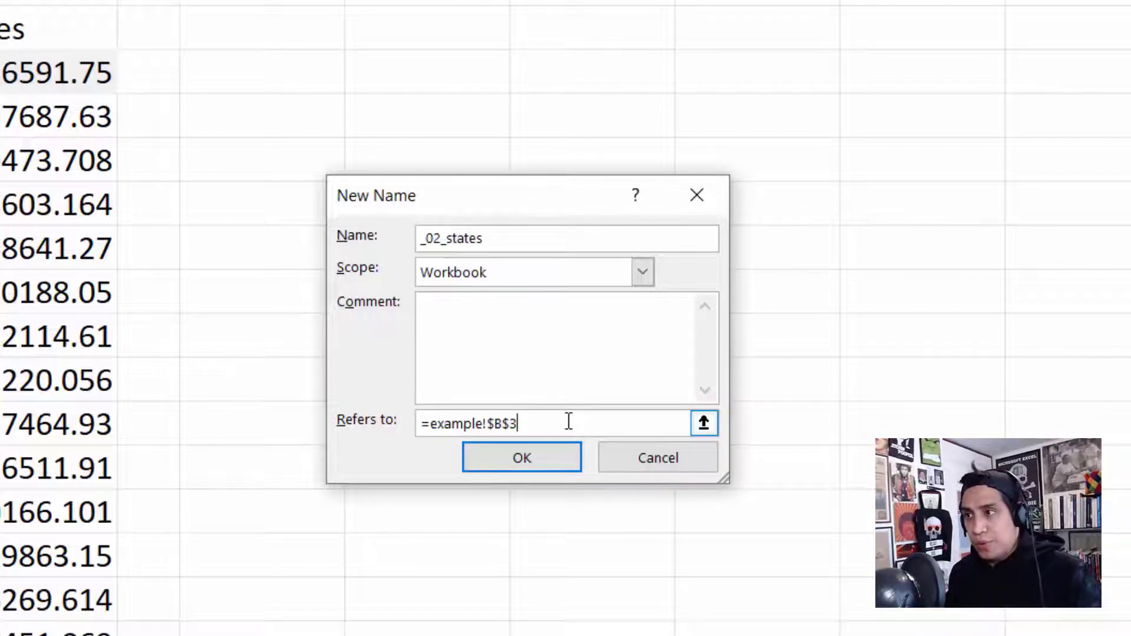
{"action": "type", "text": "#"}
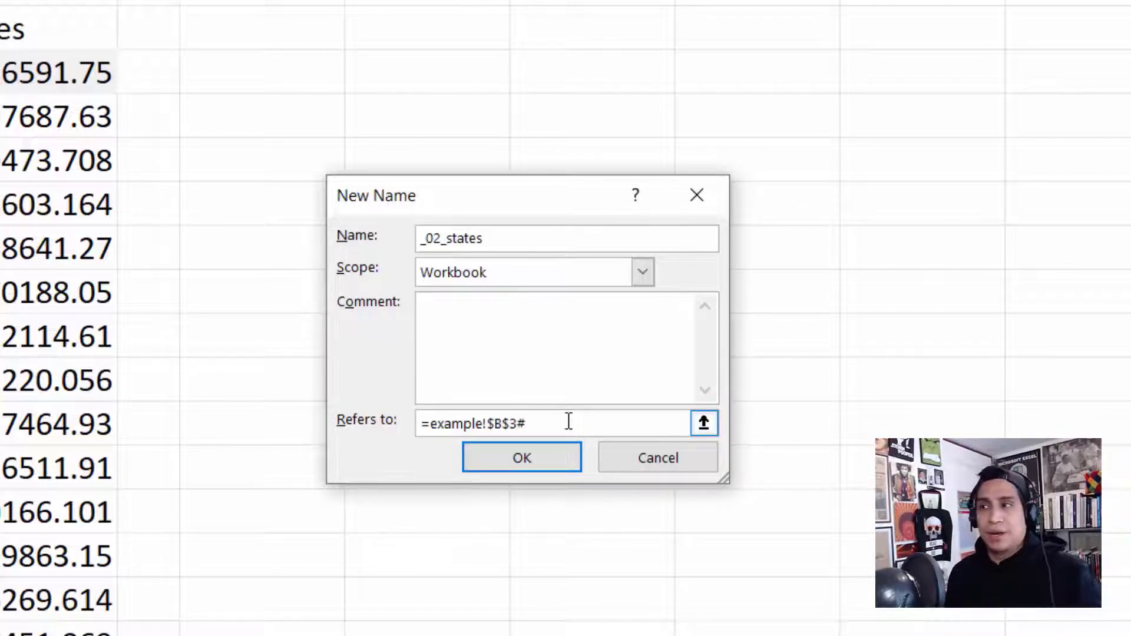
{"action": "left_click", "coordinate": [560, 453]}
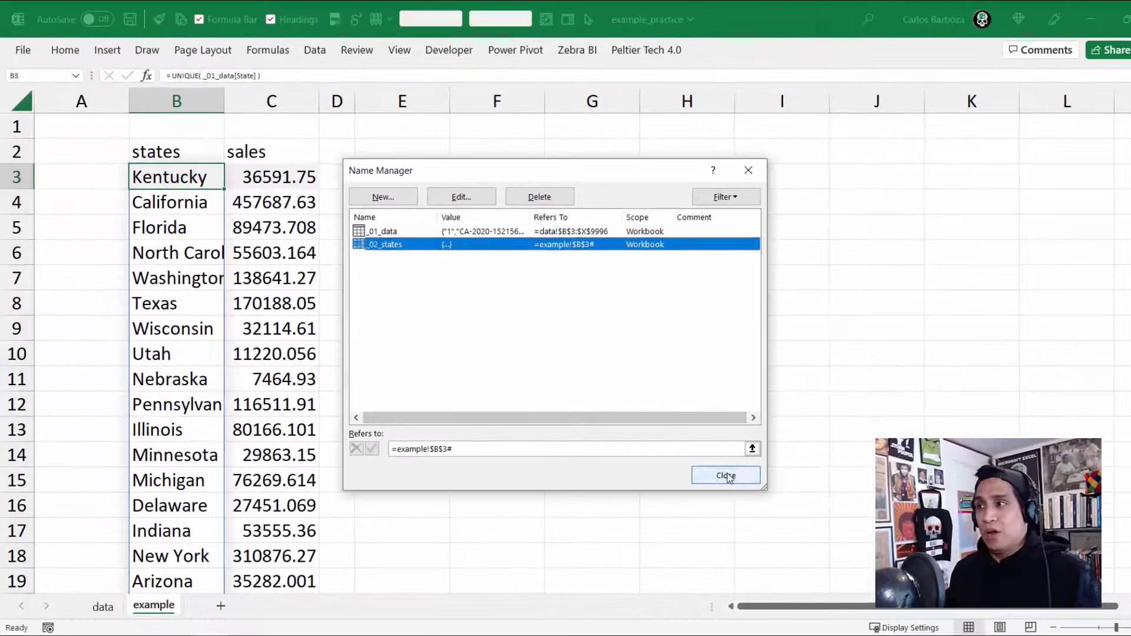
{"action": "left_click", "coordinate": [729, 477]}
- Start a new workbook-scoped defined name for the first sales value in C3 and name it _03_total_sales
{"action": "key", "text": "Right"}
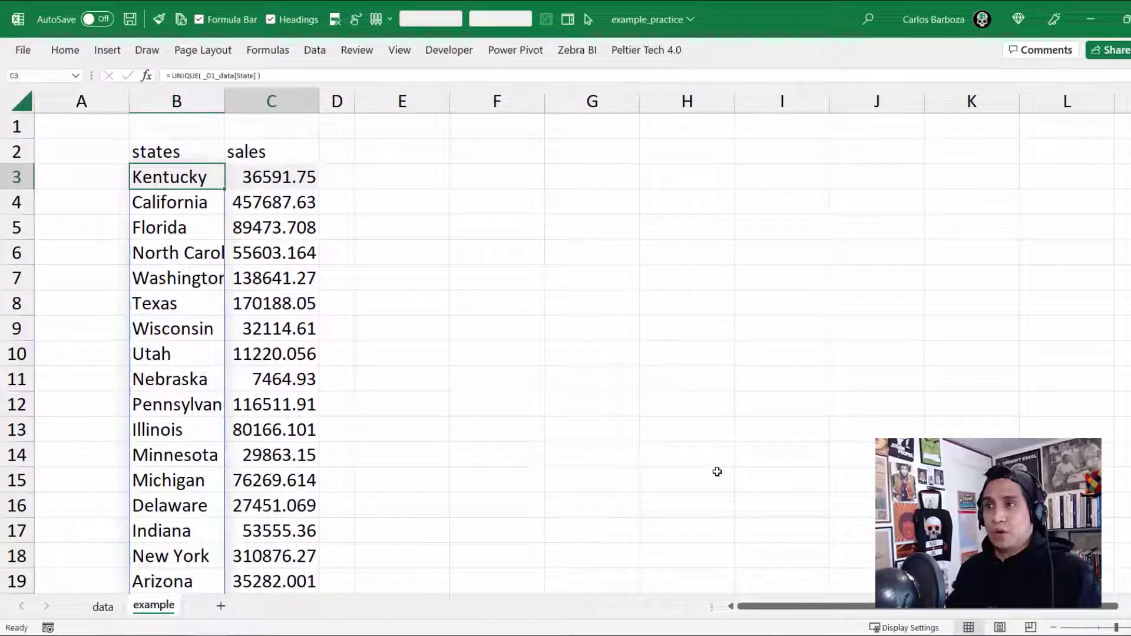
{"action": "key", "text": "ctrl+F3"}
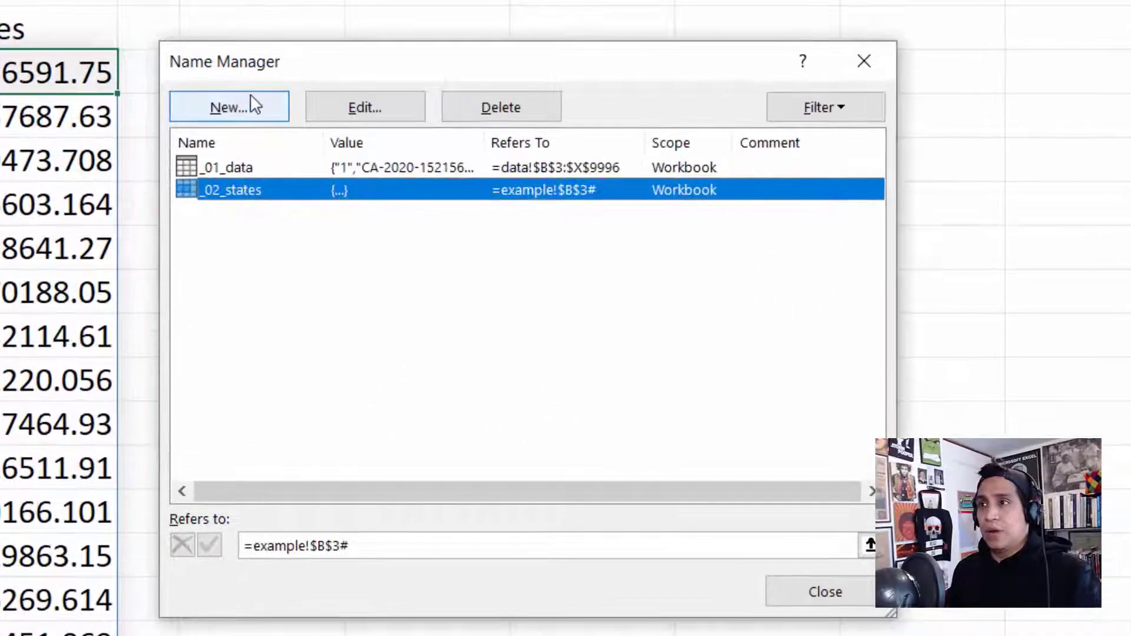
{"action": "left_click", "coordinate": [392, 194]}
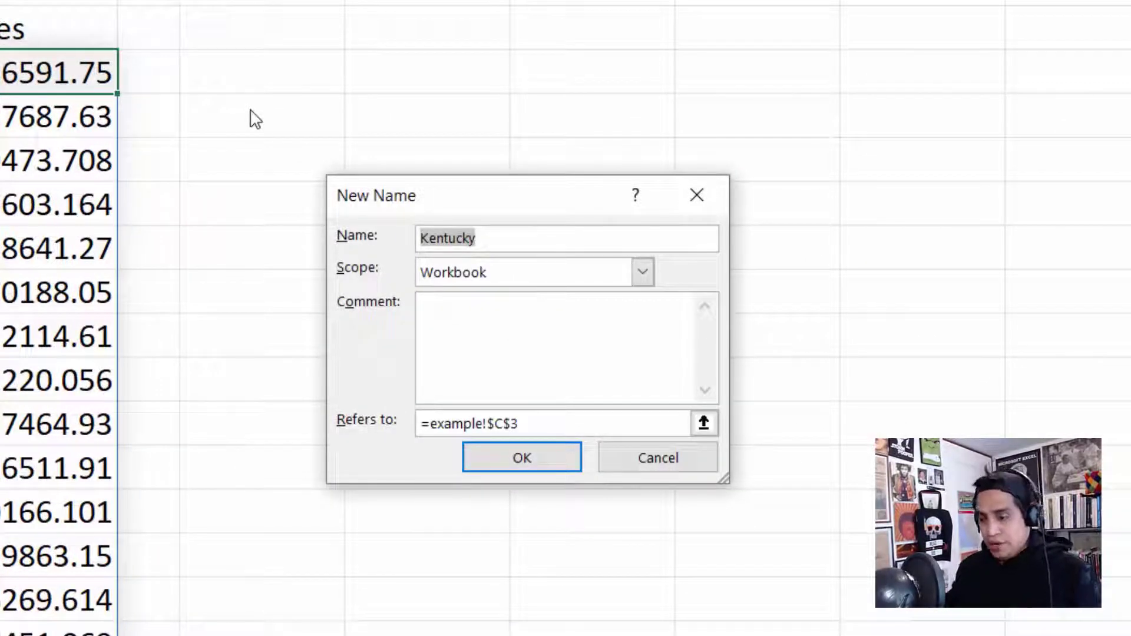
{"action": "key", "text": "BackSpace"}
{"action": "type", "text": "_03"}
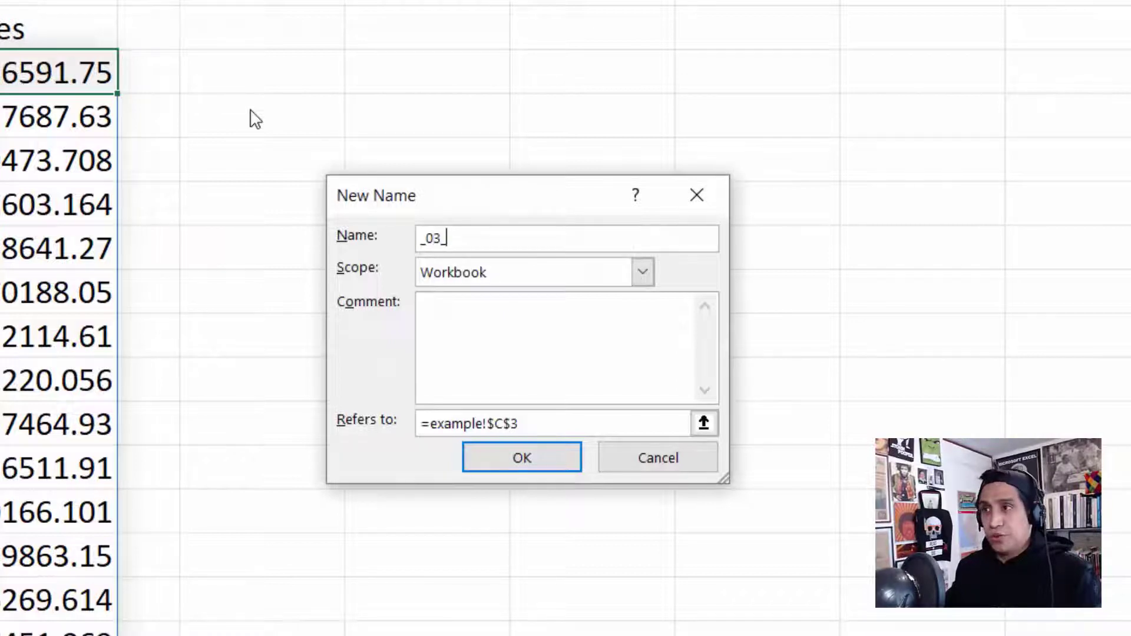
{"action": "type", "text": "_sales"}
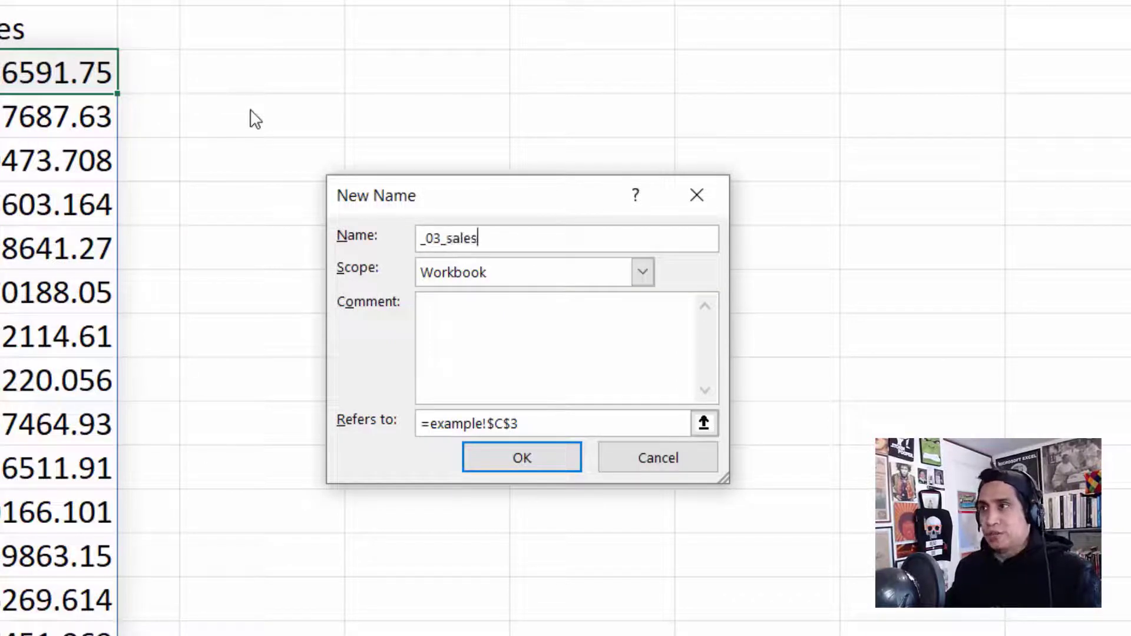
{"action": "key", "text": "BackSpace"}
{"action": "key", "text": "BackSpace"}
{"action": "key", "text": "BackSpace"}
{"action": "key", "text": "BackSpace"}
{"action": "key", "text": "BackSpace"}
{"action": "type", "text": "t"}
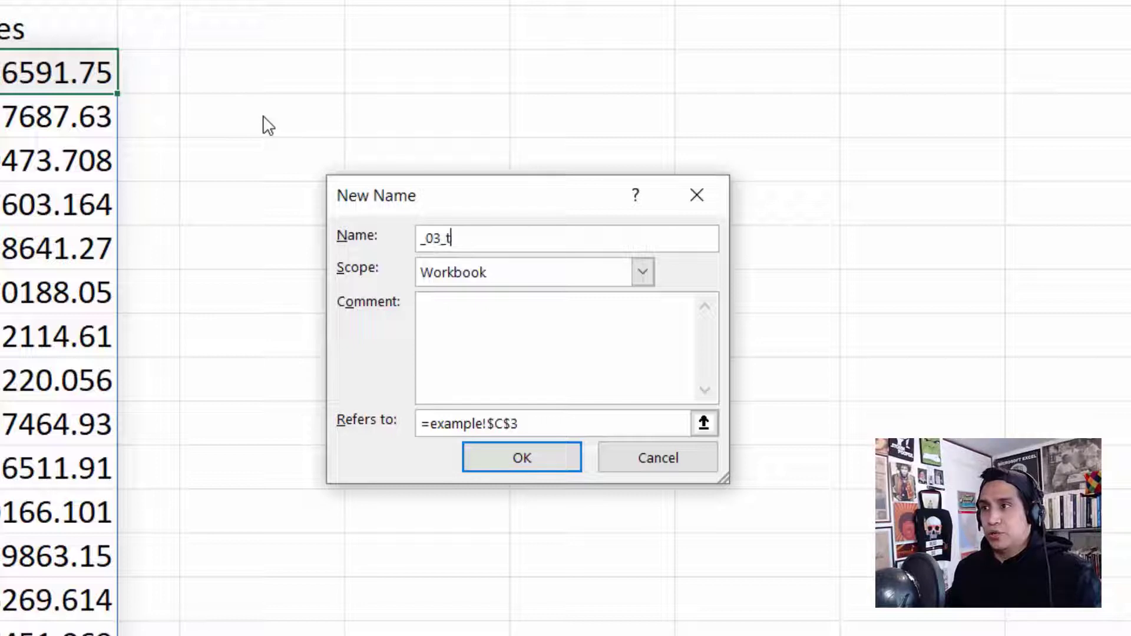
{"action": "type", "text": "otal_sales"}
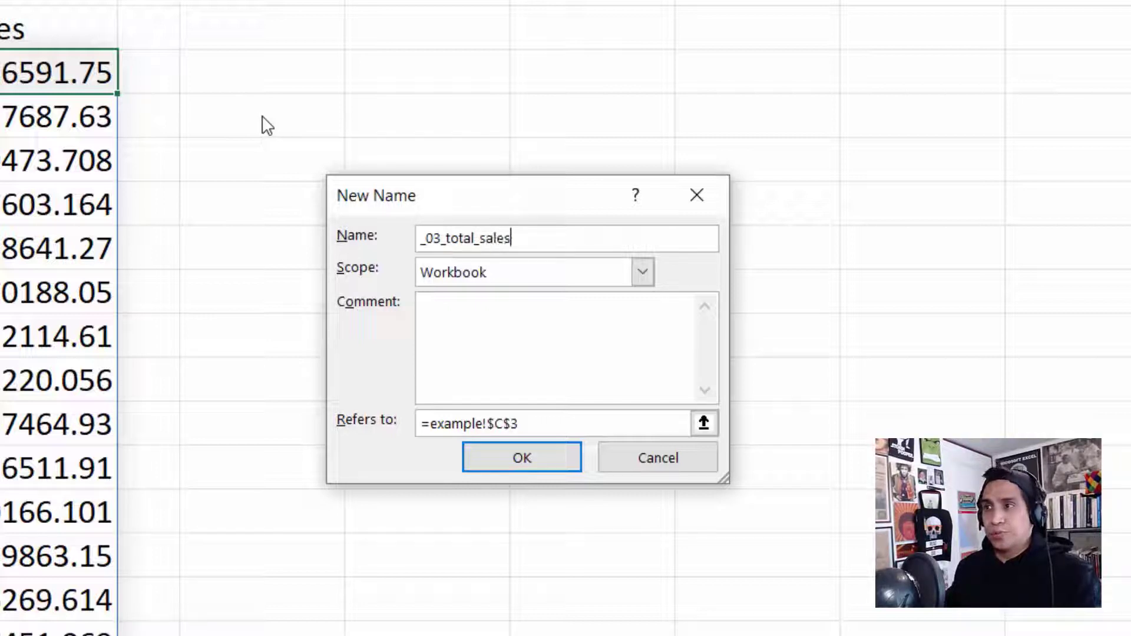
- Make _03_total_sales refer to the spilled range =example!$C$3#, save it and recheck its definition
{"action": "left_click", "coordinate": [549, 423]}
{"action": "left_click", "coordinate": [551, 419]}
{"action": "type", "text": "#"}
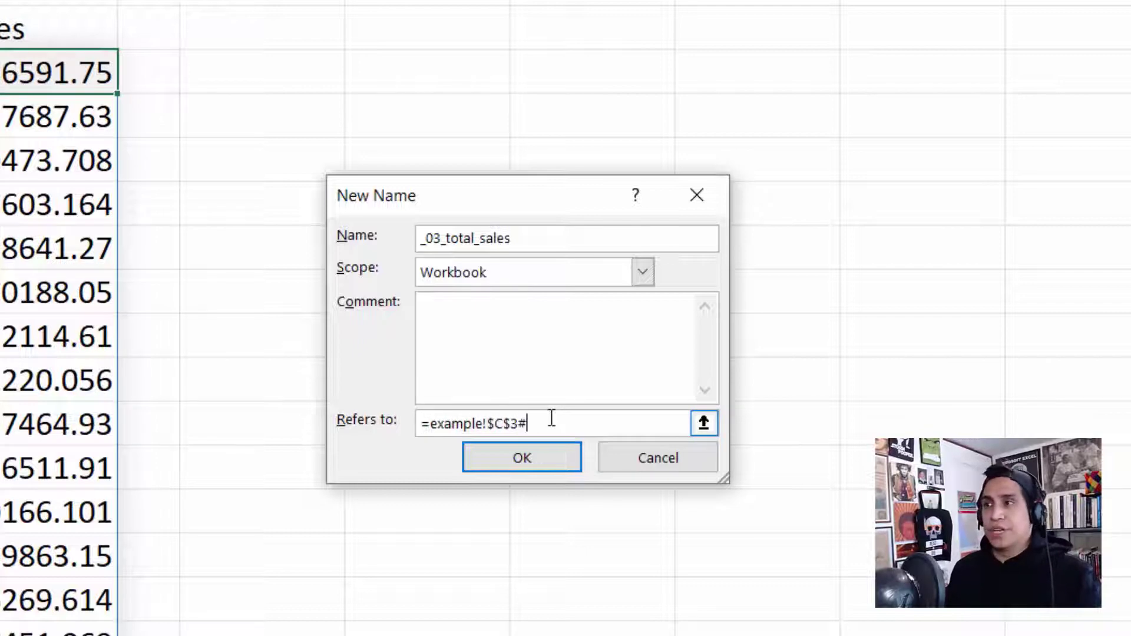
{"action": "left_click", "coordinate": [543, 454]}
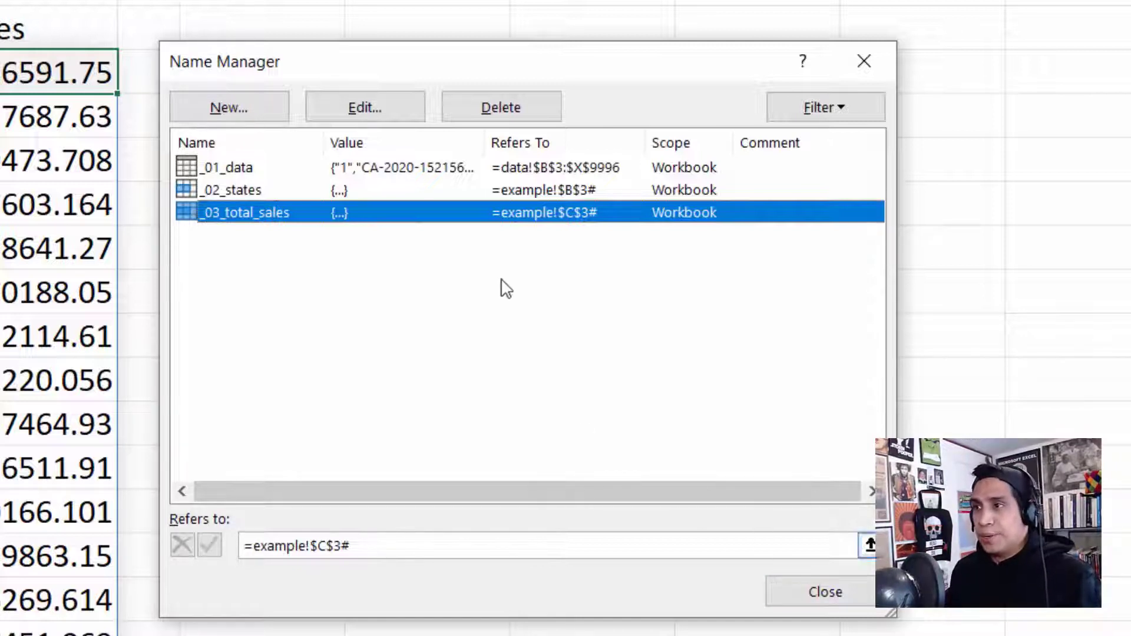
{"action": "left_click", "coordinate": [365, 107]}
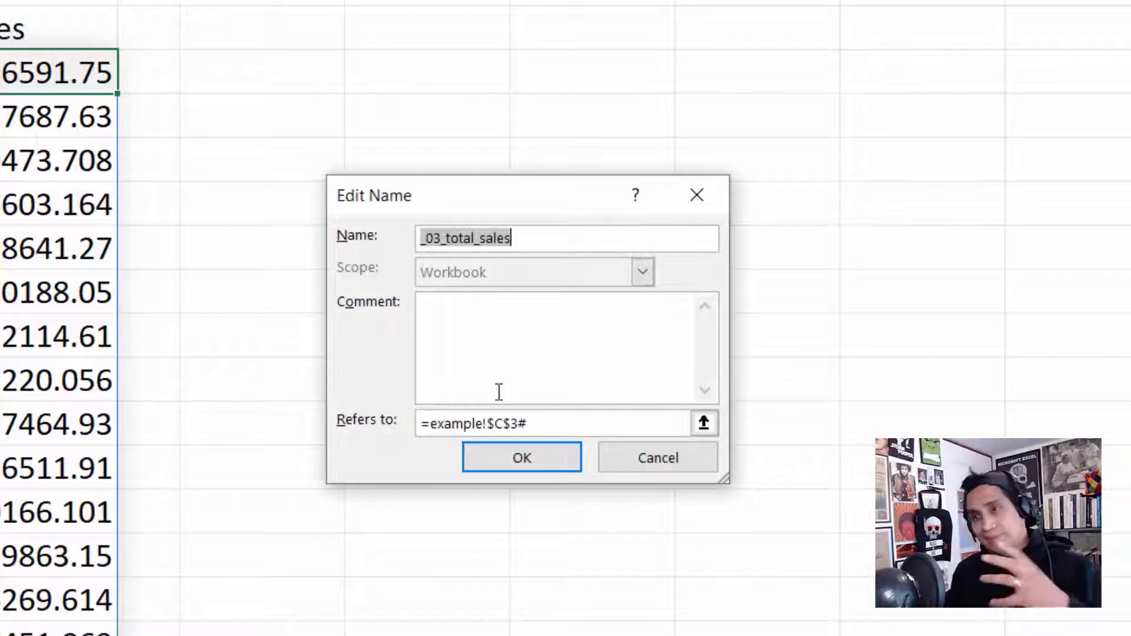
{"action": "left_click", "coordinate": [542, 463]}
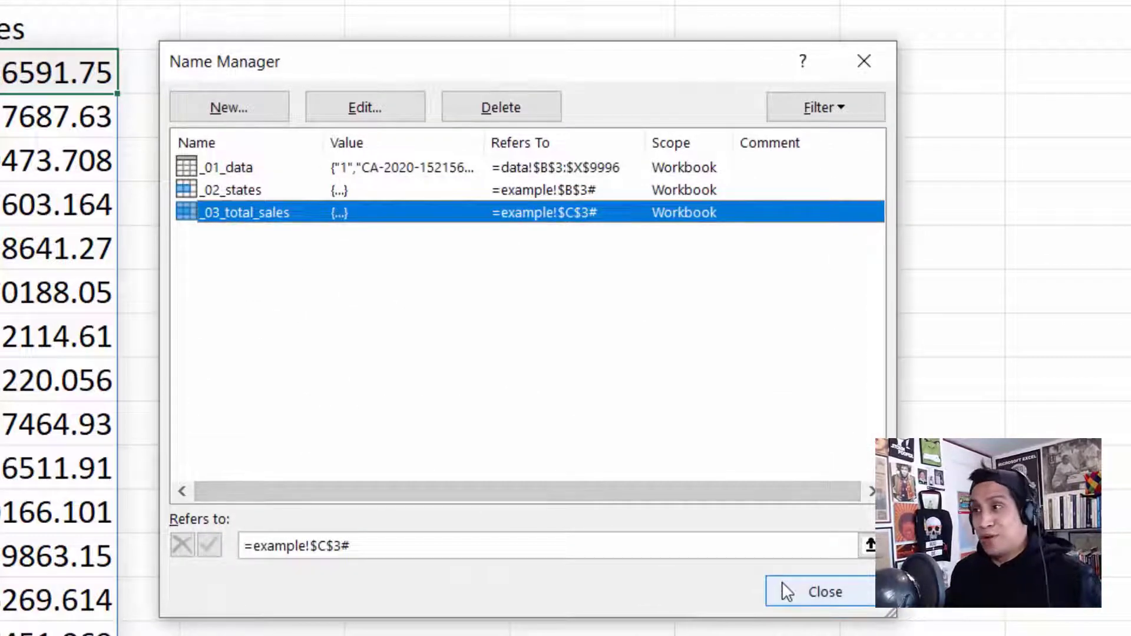
{"action": "left_click", "coordinate": [851, 601]}
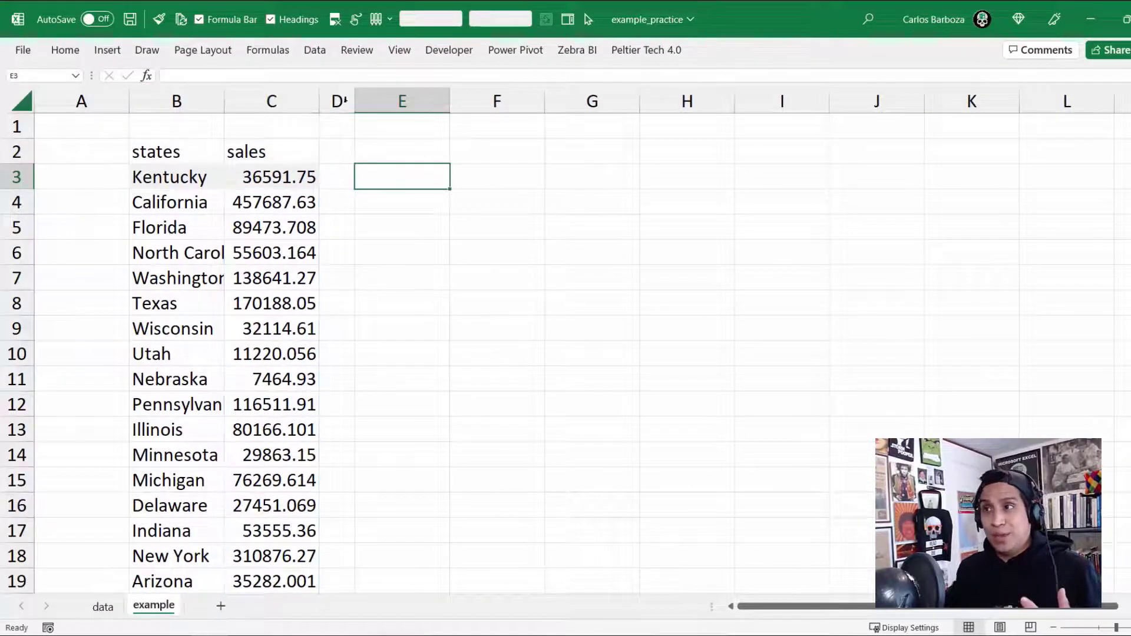
- Widen column D slightly and insert an empty 2-D clustered bar chart with blank cell E3 selected
{"action": "left_click_drag", "start_coordinate": [356, 101], "coordinate": [358, 101]}
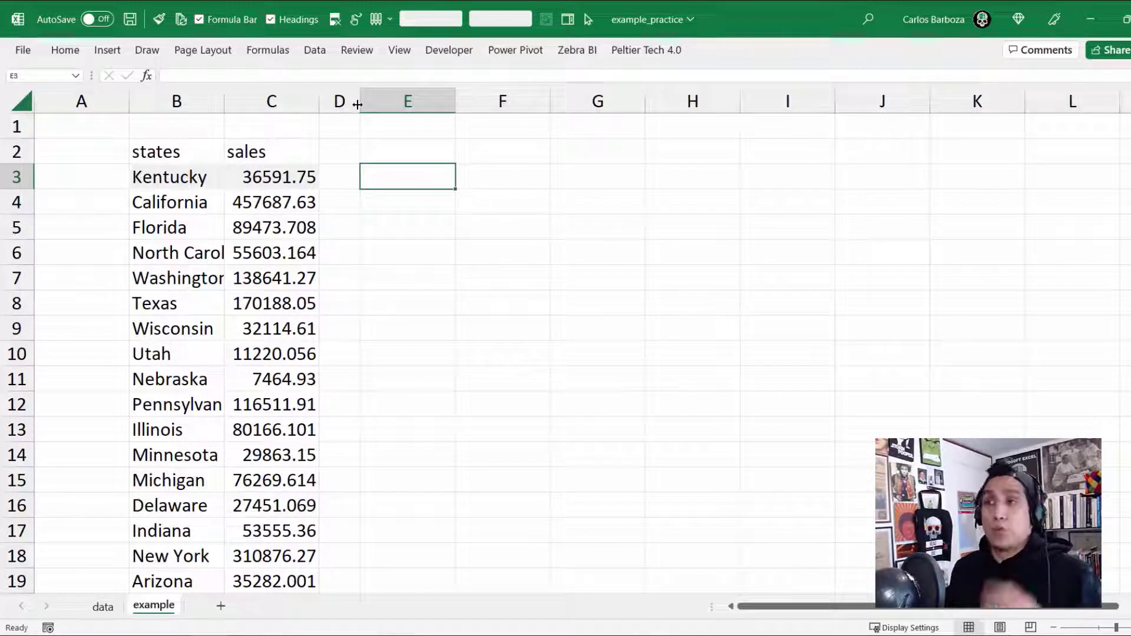
{"action": "left_click", "coordinate": [108, 51]}
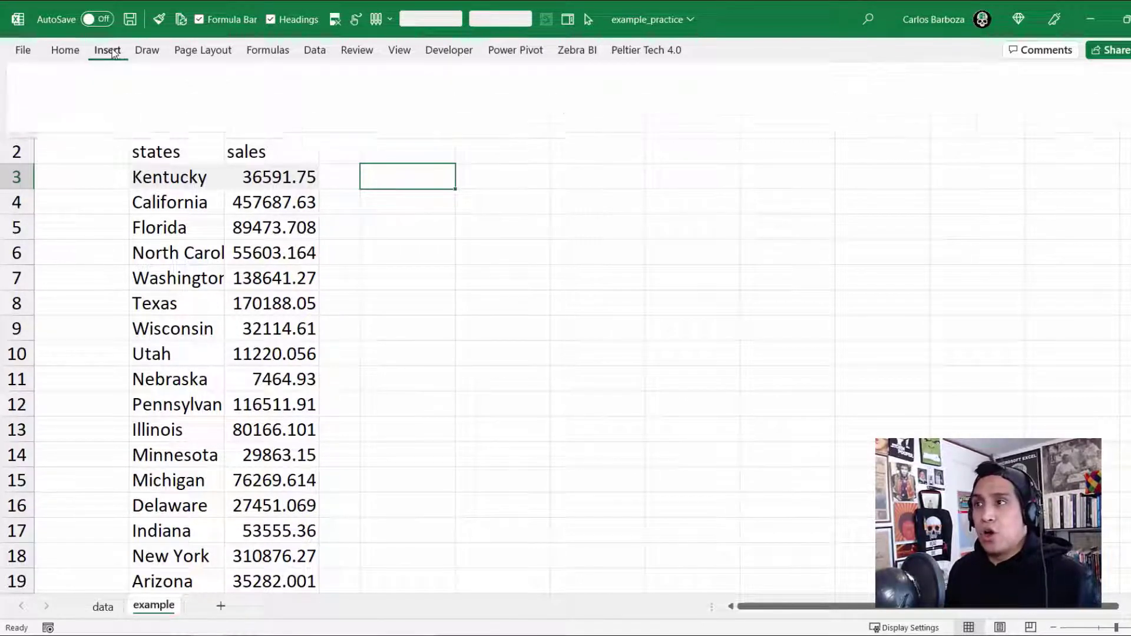
{"action": "left_click", "coordinate": [422, 75]}
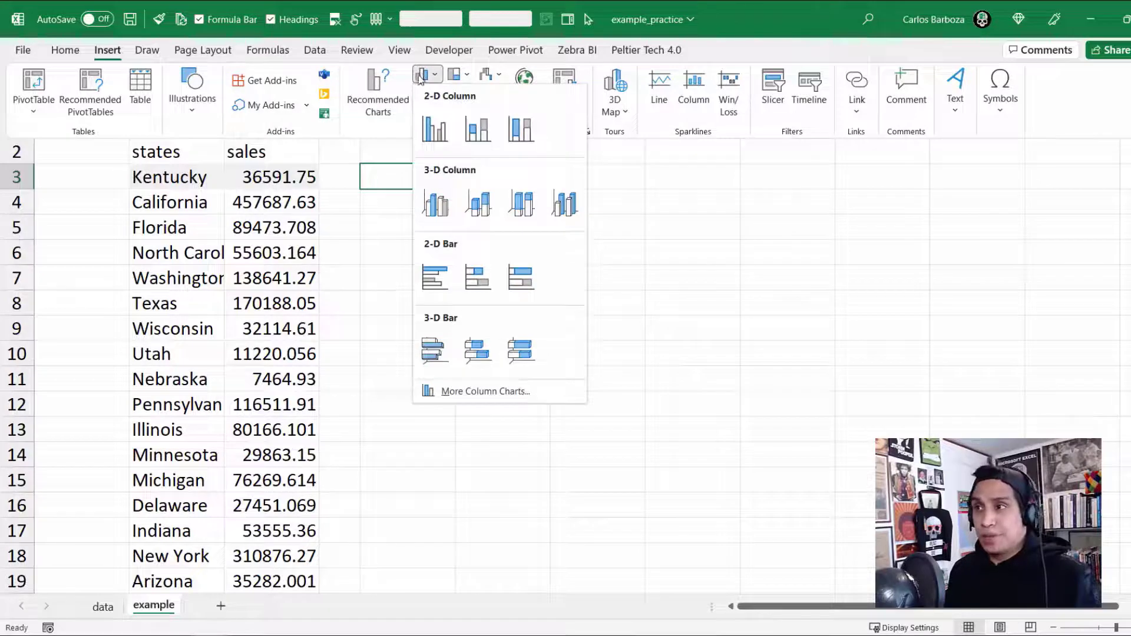
{"action": "left_click", "coordinate": [431, 277]}
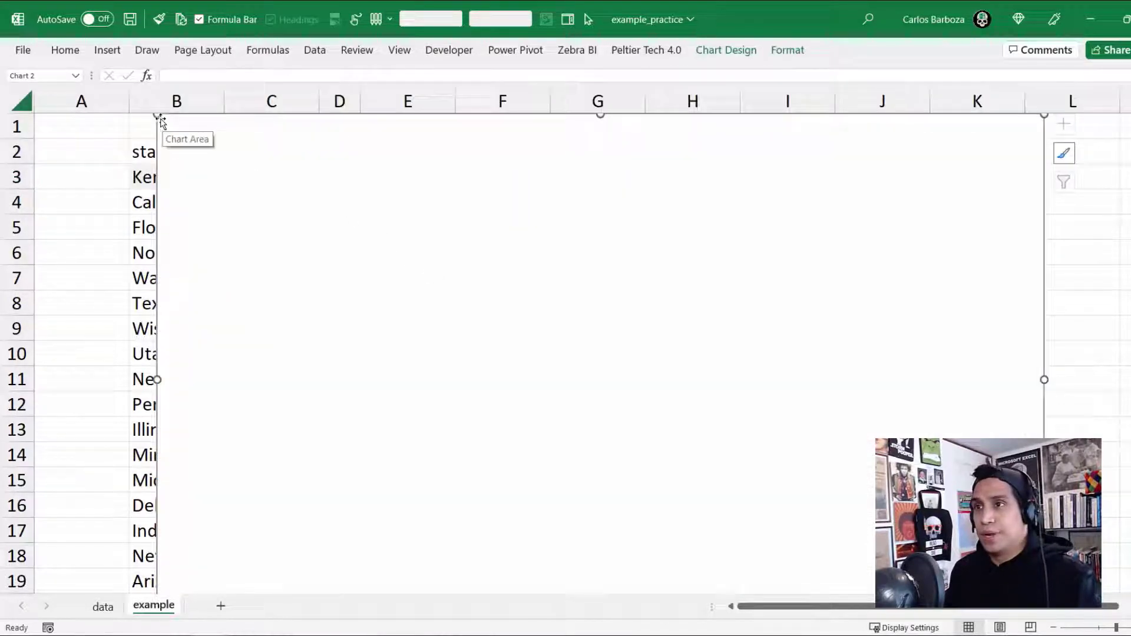
- Move the empty chart off the states and sales data, with its upper edge at row 2
{"action": "left_click_drag", "start_coordinate": [175, 134], "coordinate": [298, 265]}
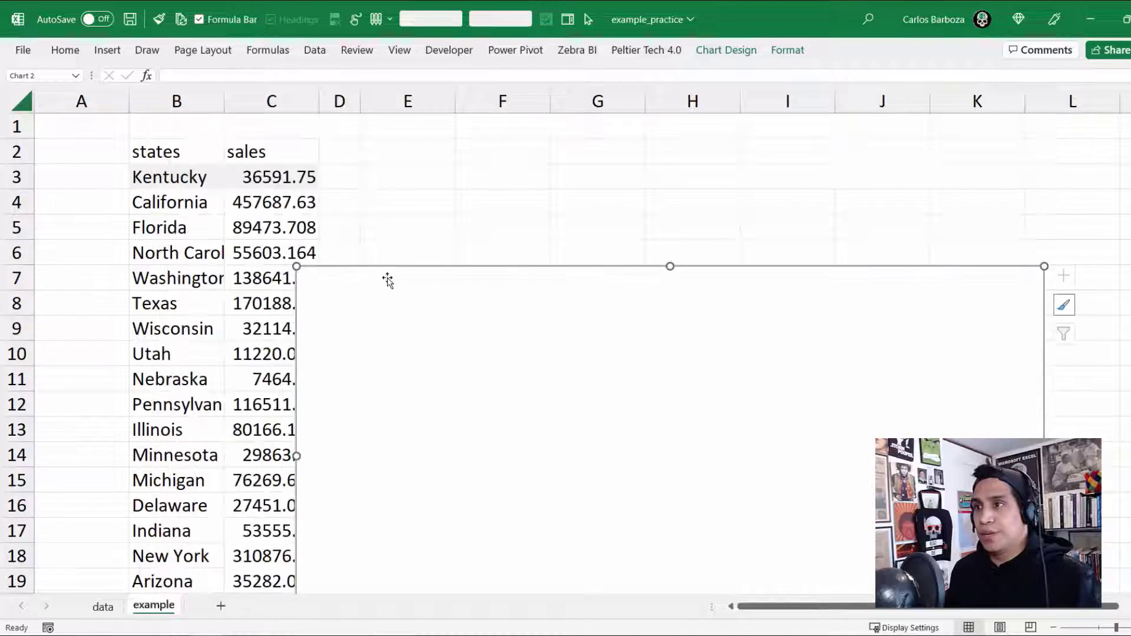
{"action": "left_click_drag", "start_coordinate": [387, 278], "coordinate": [445, 189]}
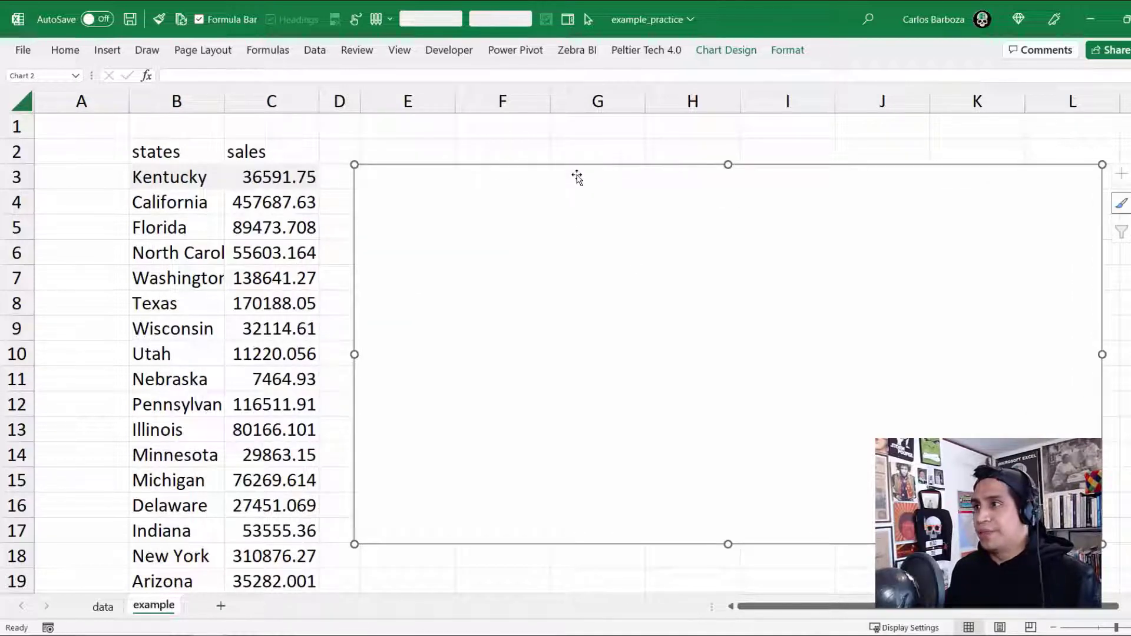
{"action": "left_click_drag", "start_coordinate": [578, 177], "coordinate": [571, 165]}
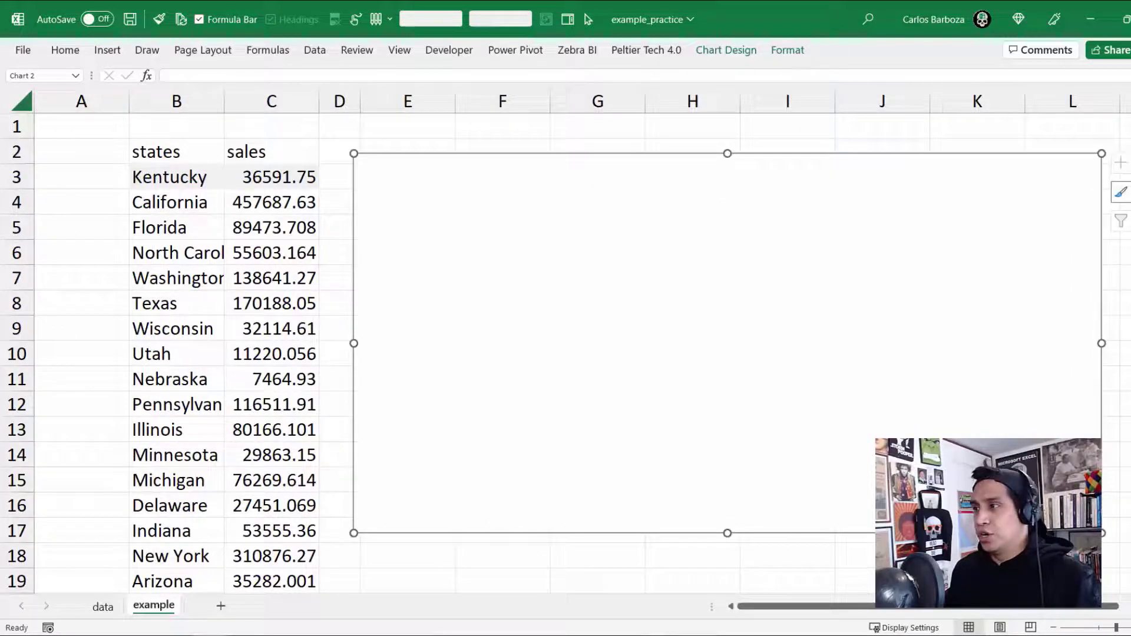
- Resize and nudge the empty chart so it spans columns E to L and rows 2 to 30
{"action": "left_click", "coordinate": [1055, 629]}
{"action": "left_click", "coordinate": [1054, 629]}
{"action": "left_click", "coordinate": [1054, 629]}
{"action": "left_click", "coordinate": [1054, 629]}
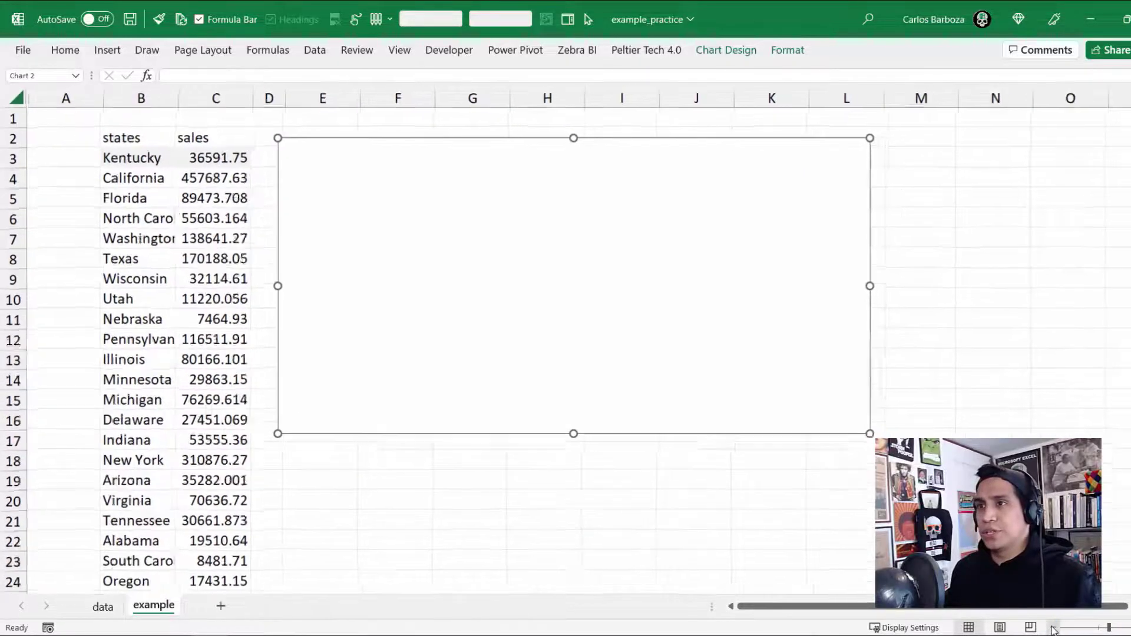
{"action": "left_click", "coordinate": [1055, 629]}
{"action": "left_click", "coordinate": [1055, 629]}
{"action": "left_click", "coordinate": [1055, 629]}
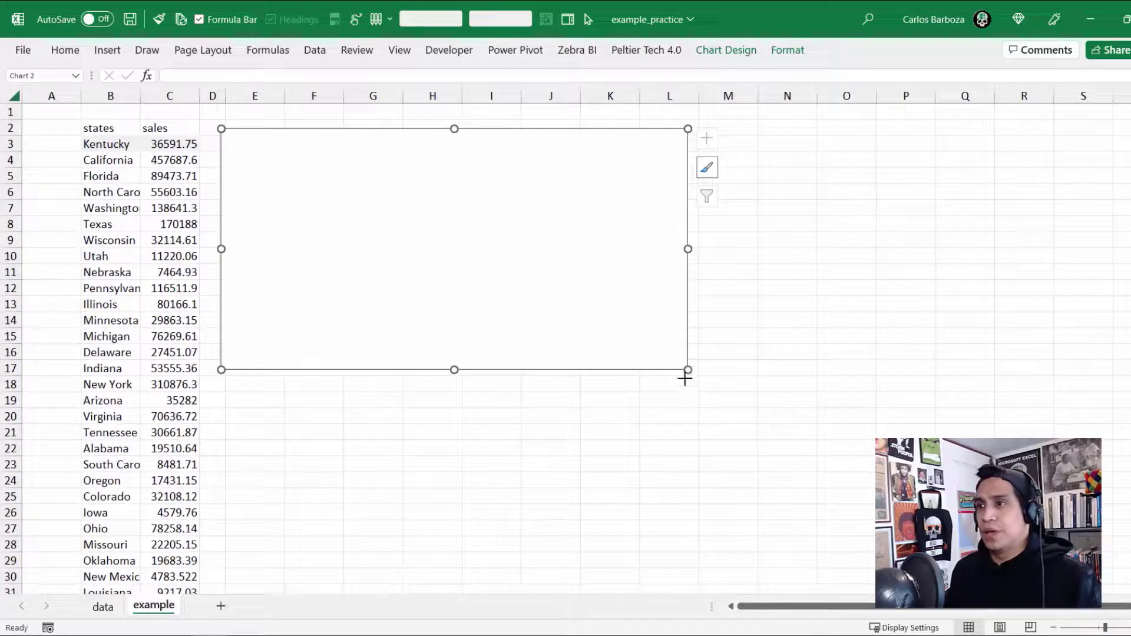
{"action": "left_click_drag", "start_coordinate": [687, 371], "coordinate": [637, 572]}
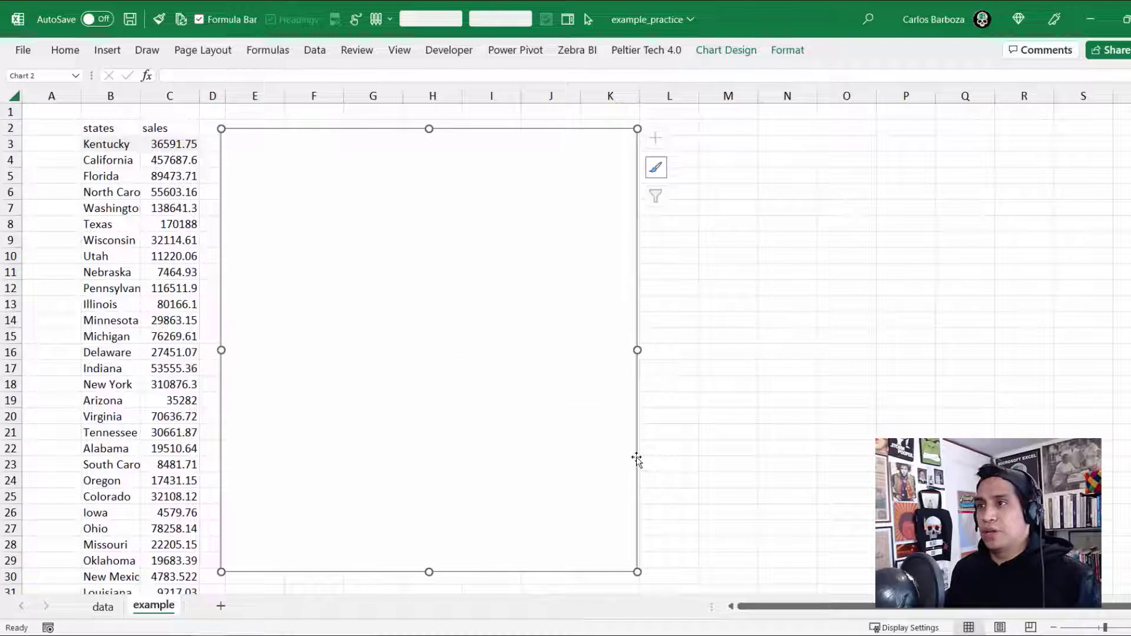
{"action": "left_click_drag", "start_coordinate": [637, 460], "coordinate": [668, 464]}
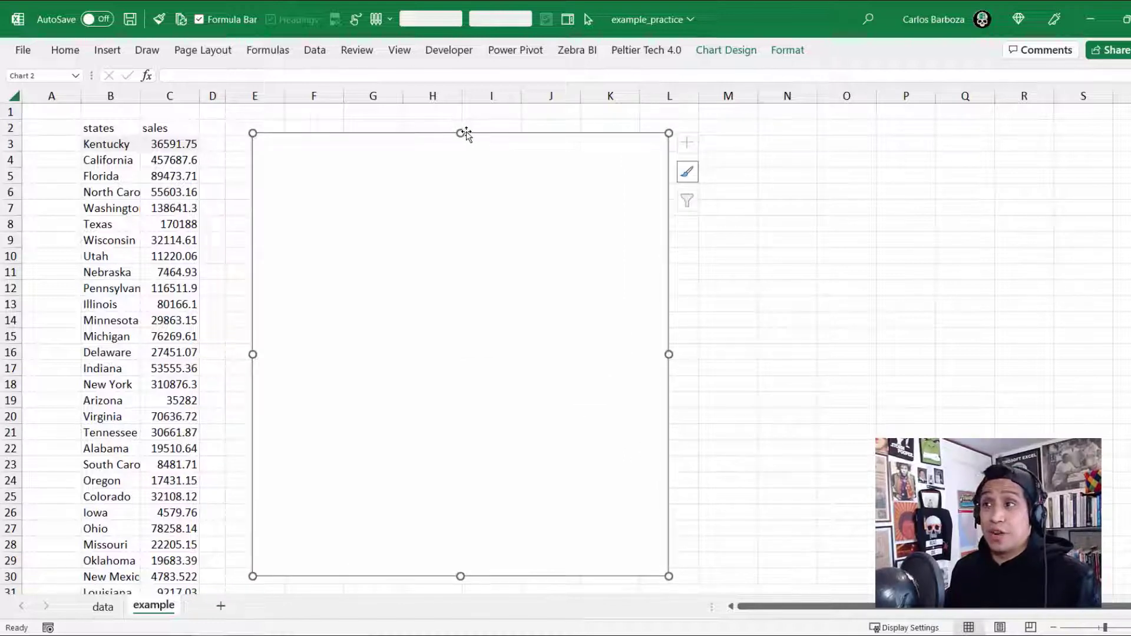
{"action": "left_click_drag", "start_coordinate": [461, 132], "coordinate": [461, 123]}
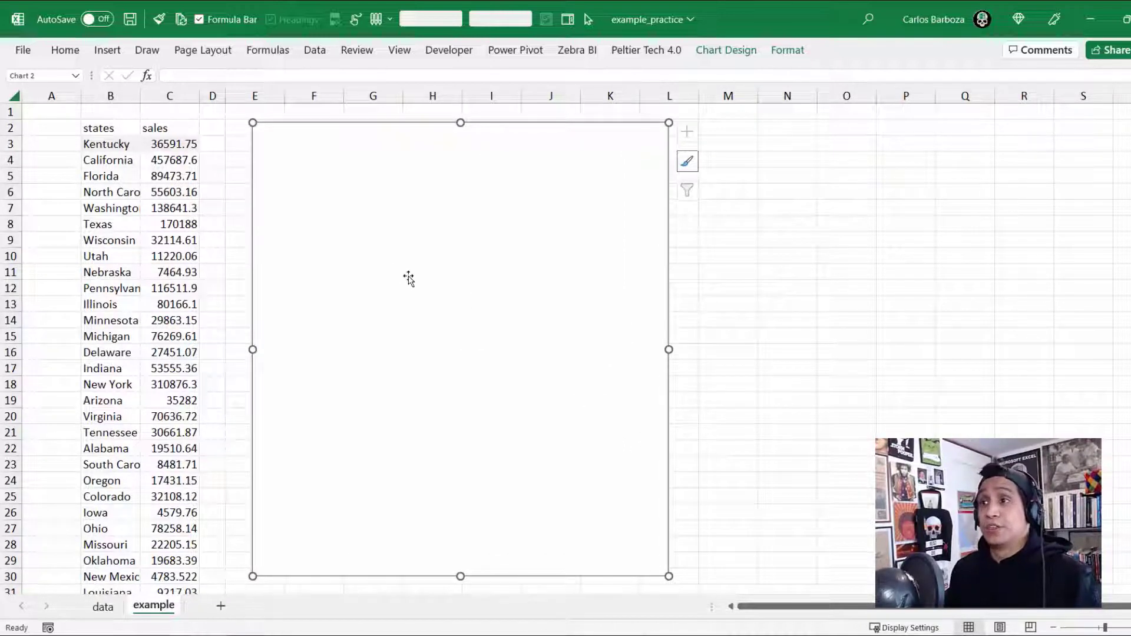
- Add a new data series to the empty bar chart, with its series name linked to =example!$C$2
{"action": "right_click", "coordinate": [383, 258]}
{"action": "left_click", "coordinate": [967, 237]}
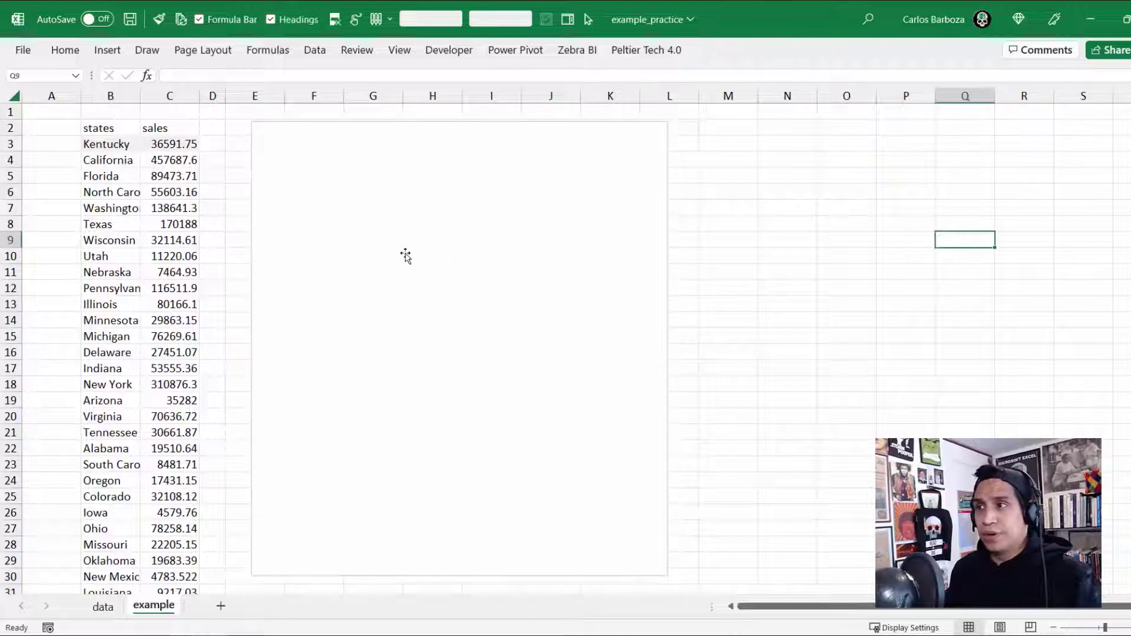
{"action": "right_click", "coordinate": [405, 255]}
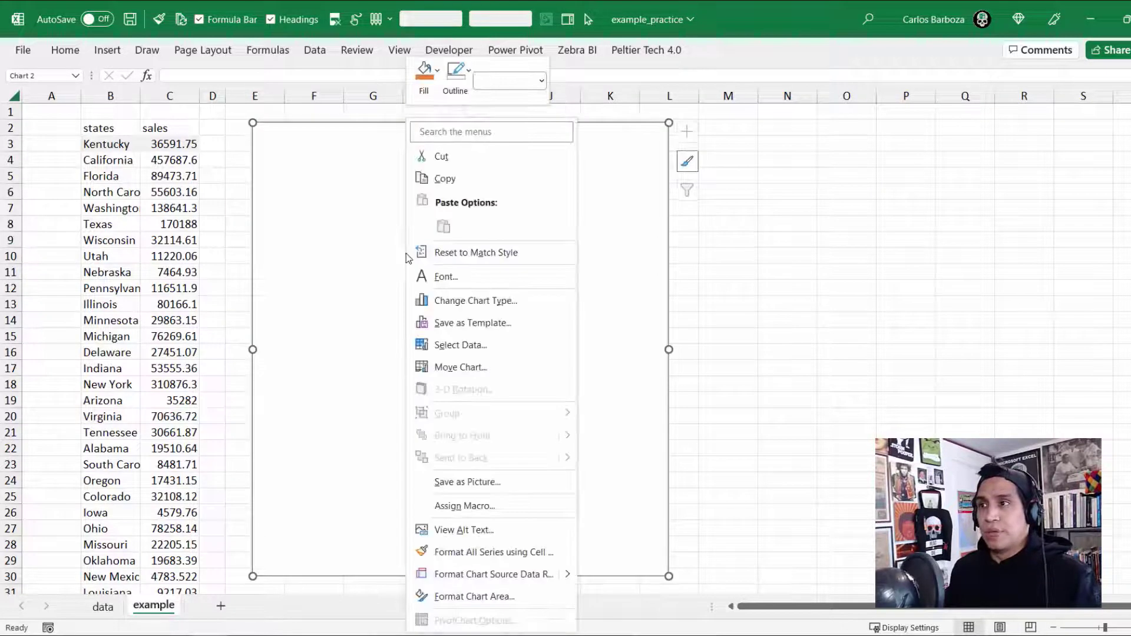
{"action": "left_click", "coordinate": [470, 346]}
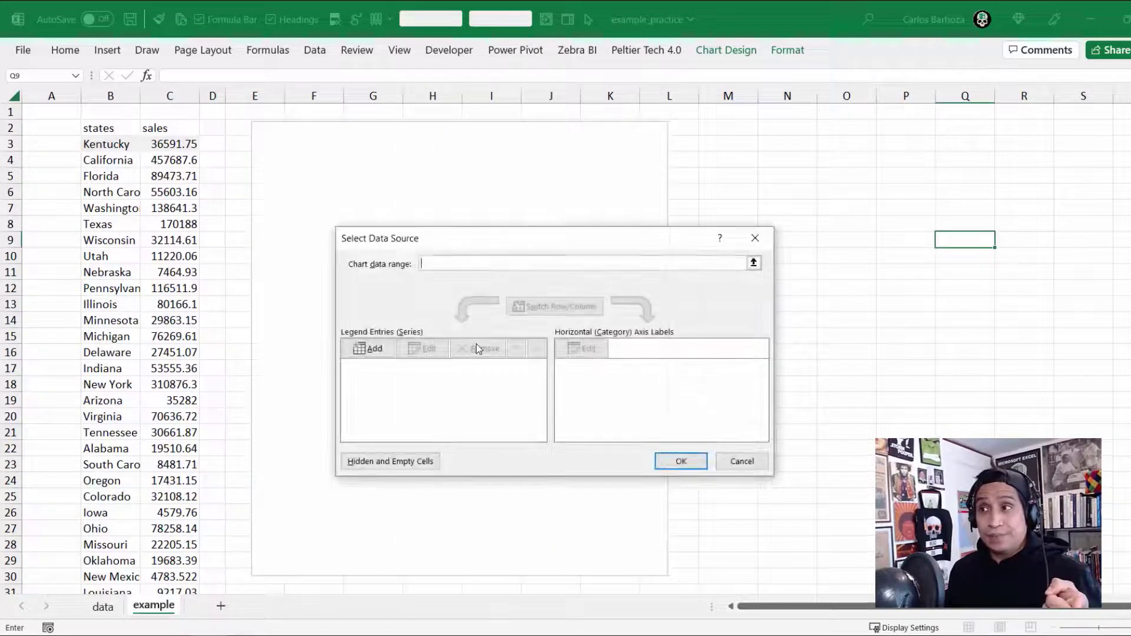
{"action": "left_click", "coordinate": [392, 356]}
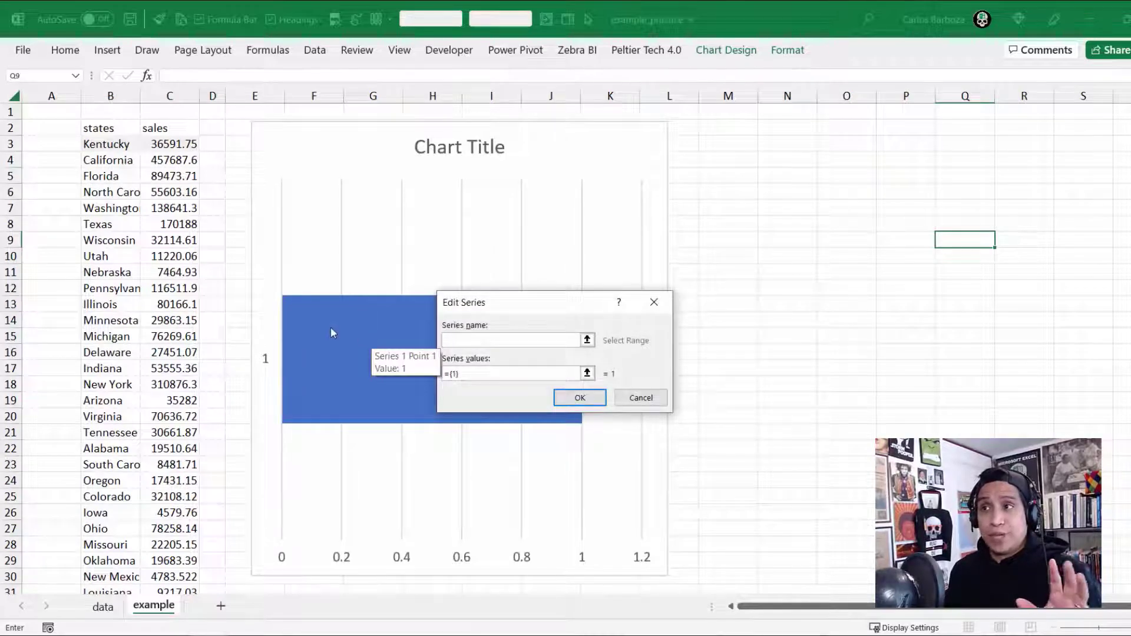
{"action": "left_click", "coordinate": [157, 130]}
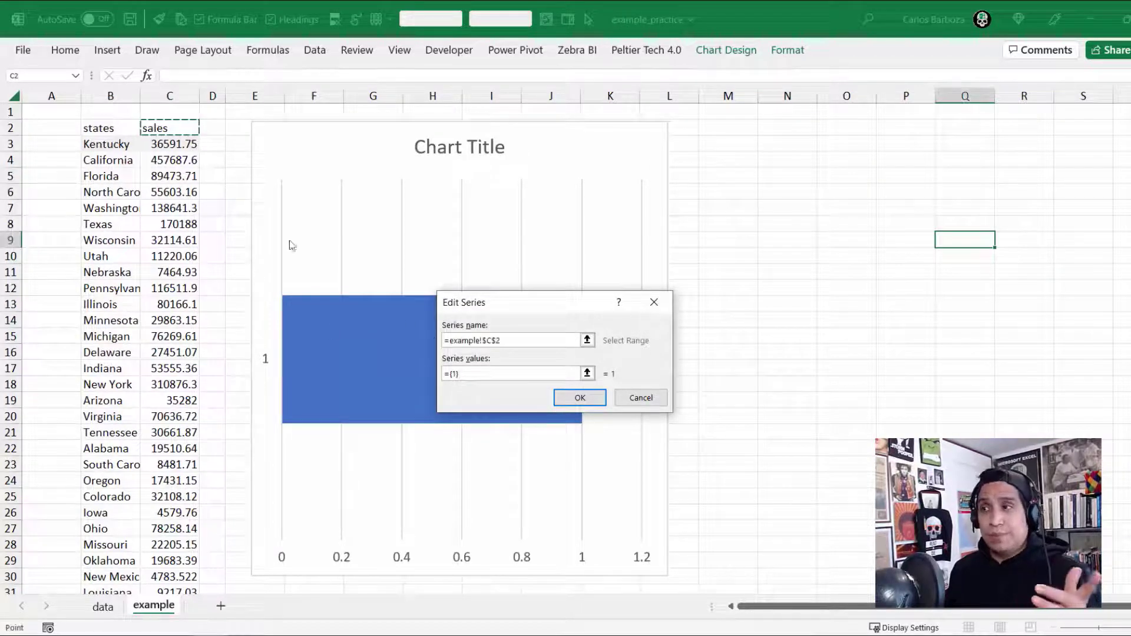
- Set the new series' values to the defined name =example!_03_total_sales and accept the series
{"action": "left_click", "coordinate": [587, 374]}
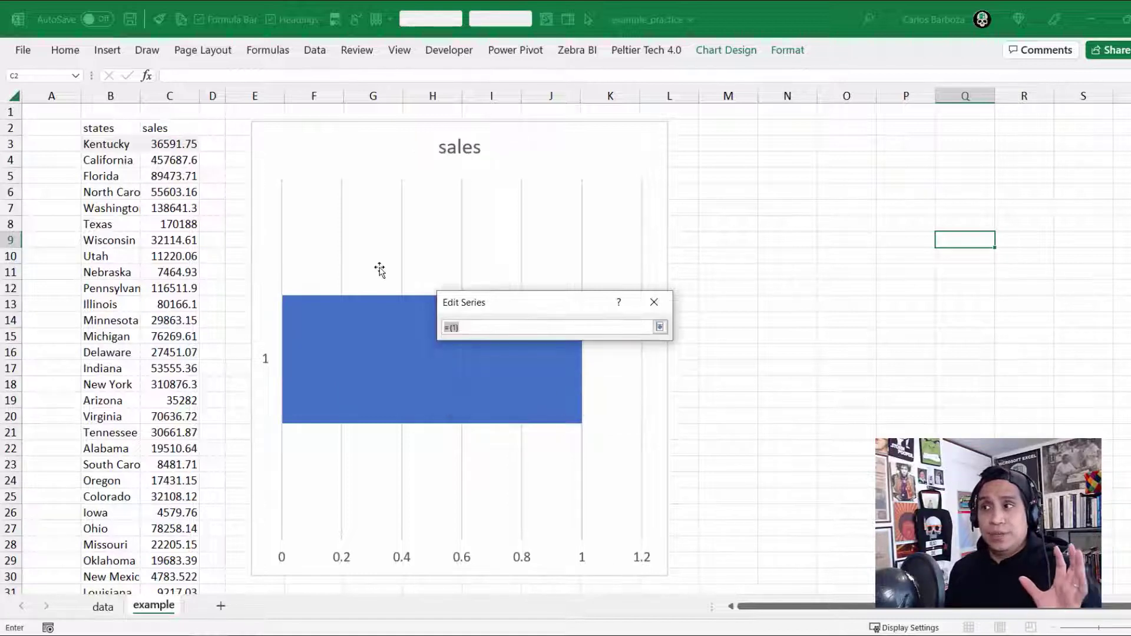
{"action": "left_click", "coordinate": [177, 145]}
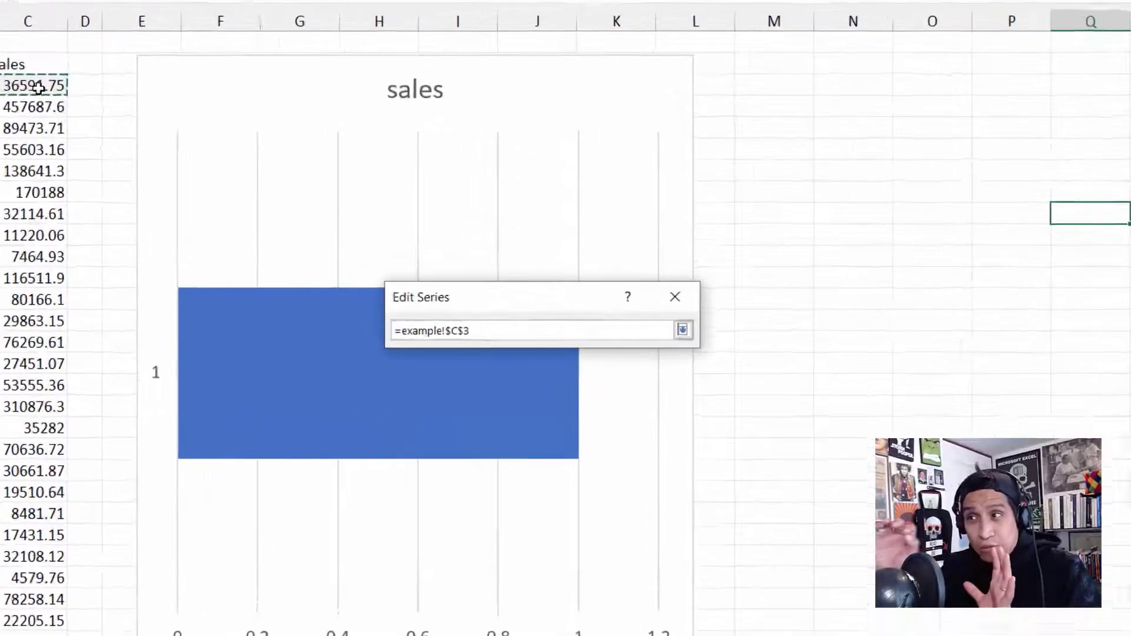
{"action": "key", "text": "BackSpace"}
{"action": "key", "text": "BackSpace"}
{"action": "key", "text": "BackSpace"}
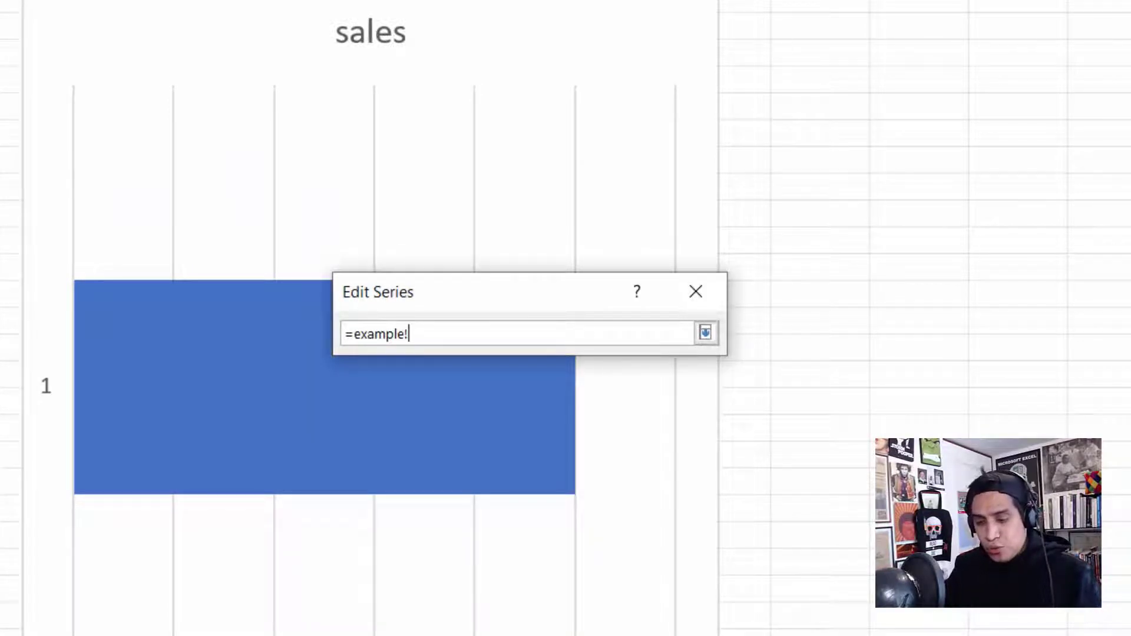
{"action": "key", "text": "F3"}
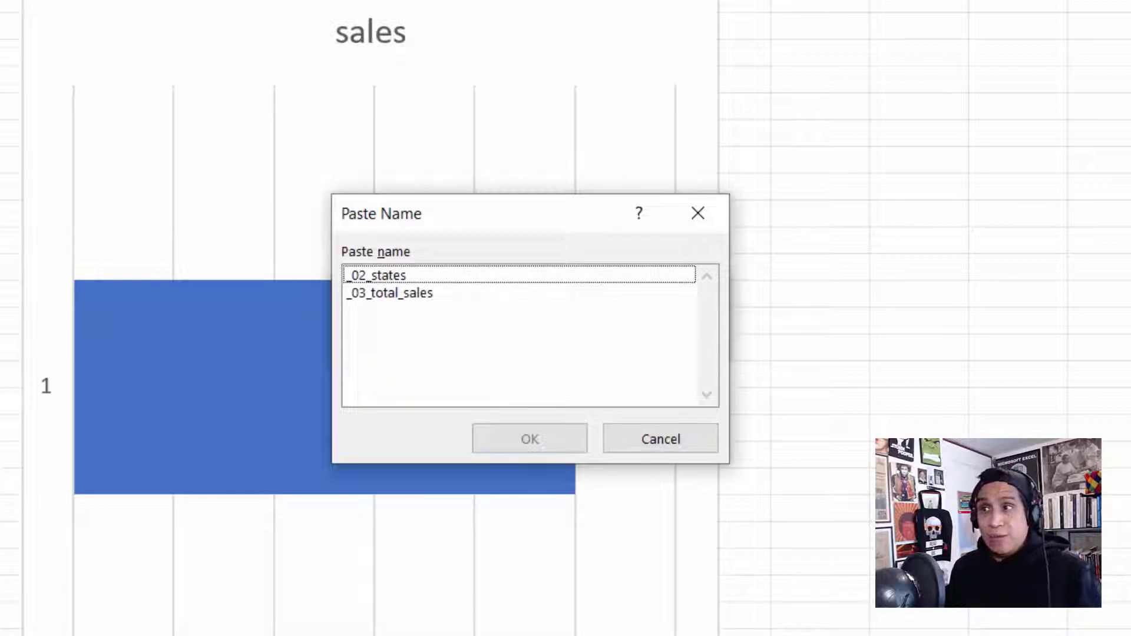
{"action": "left_click_drag", "start_coordinate": [527, 227], "coordinate": [232, 44]}
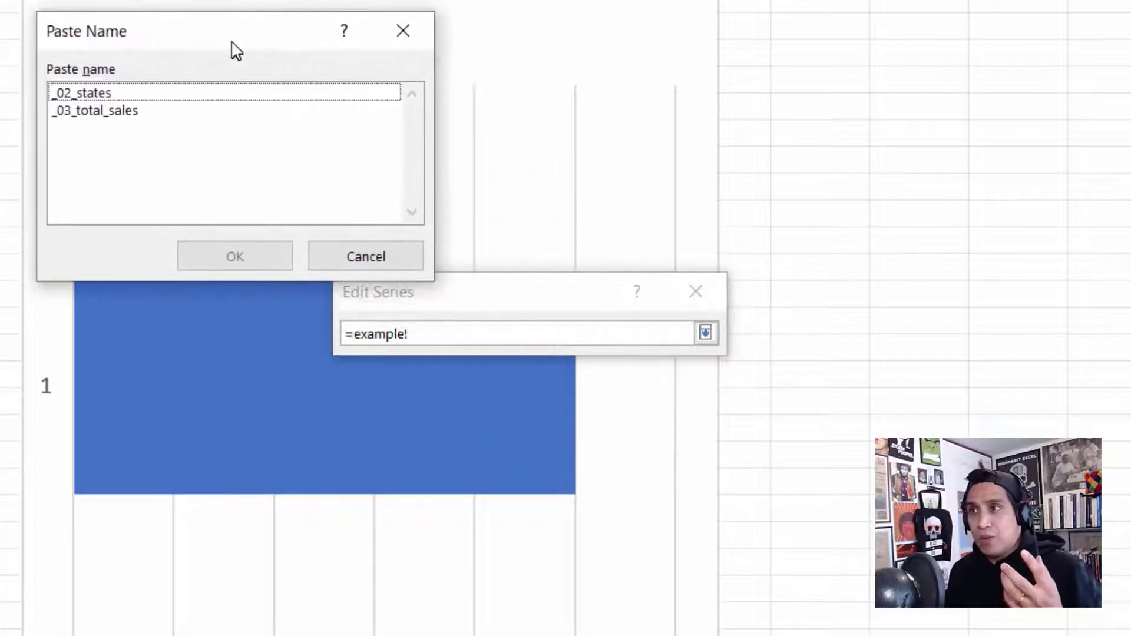
{"action": "left_click", "coordinate": [89, 110]}
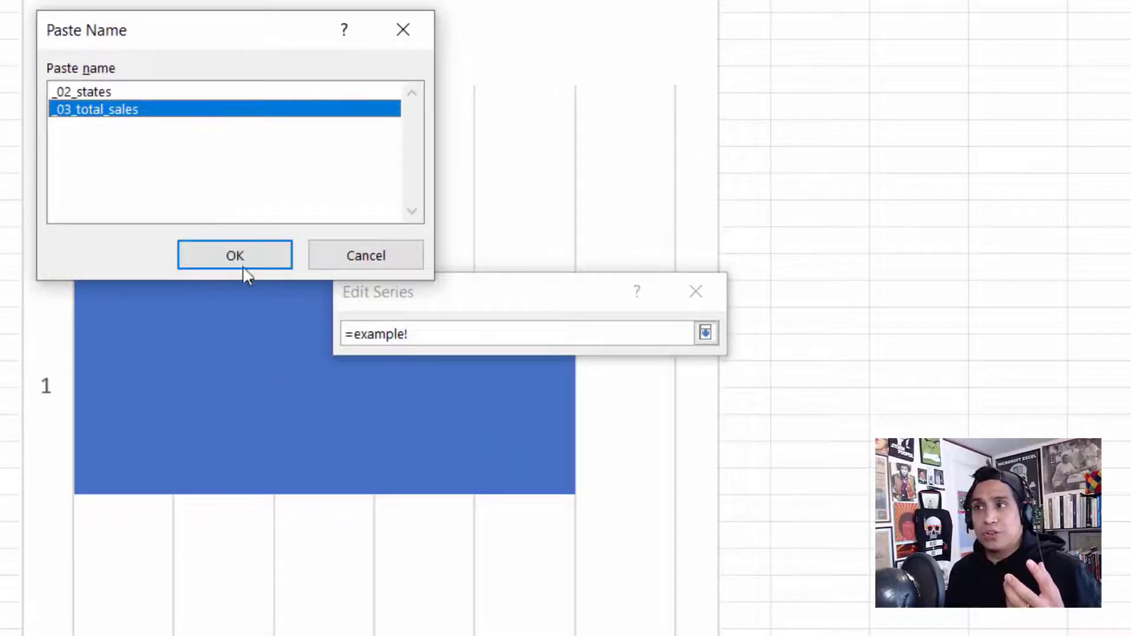
{"action": "left_click", "coordinate": [229, 260]}
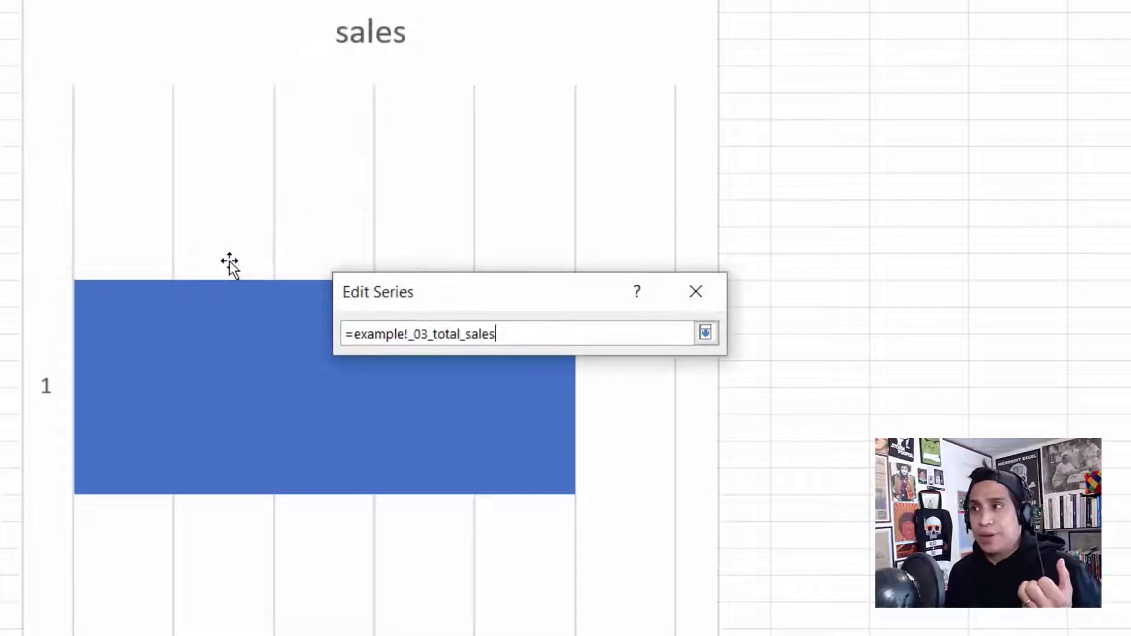
{"action": "left_click", "coordinate": [707, 334]}
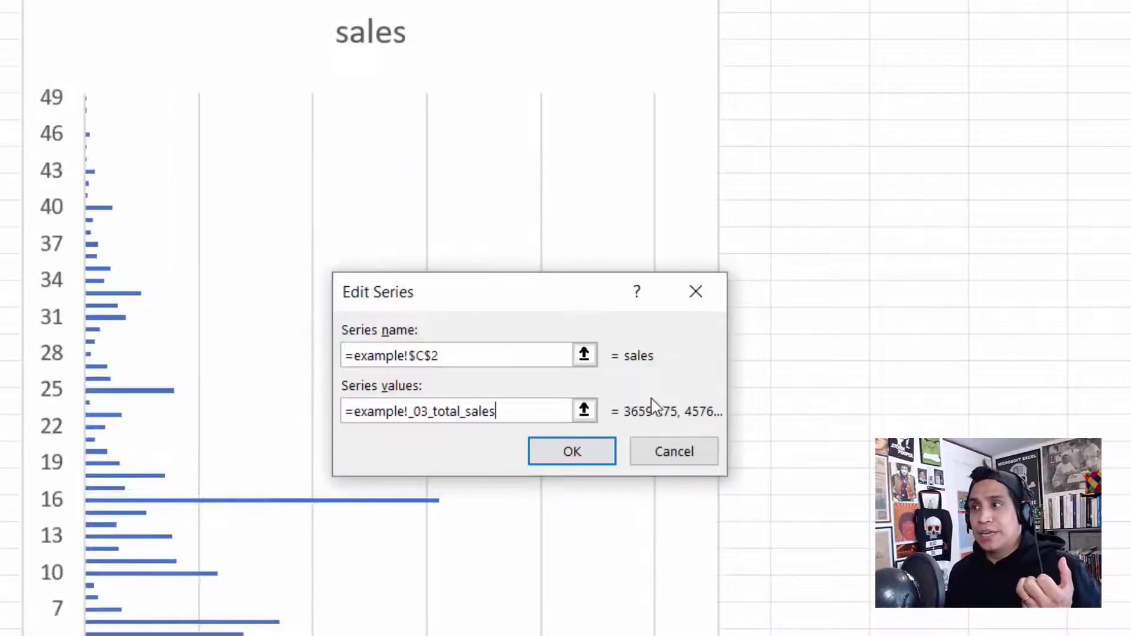
{"action": "left_click", "coordinate": [586, 456]}
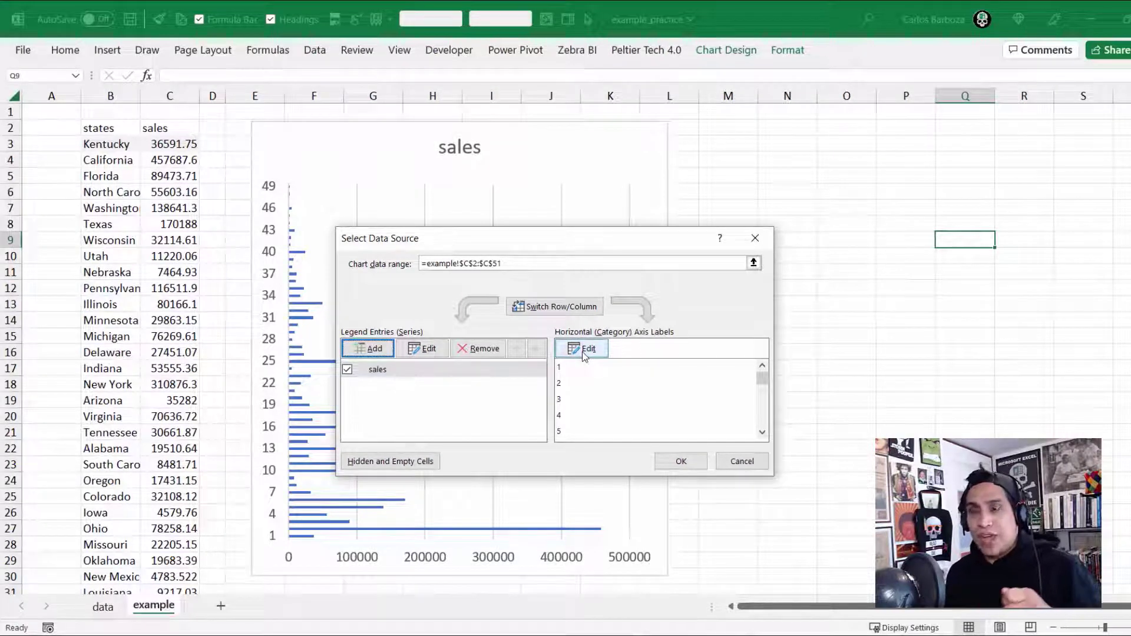
- Set the chart's category axis label range to =example!_02_states and accept the data source
{"action": "left_click", "coordinate": [583, 354]}
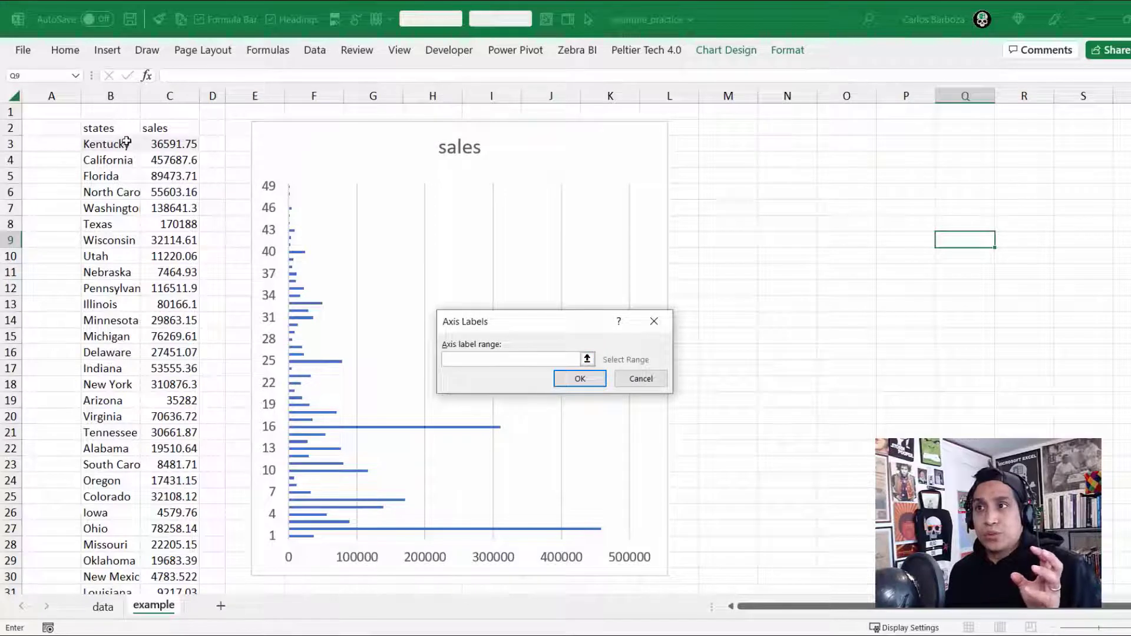
{"action": "left_click", "coordinate": [124, 143]}
{"action": "key", "text": "BackSpace"}
{"action": "key", "text": "BackSpace"}
{"action": "key", "text": "BackSpace"}
{"action": "key", "text": "BackSpace"}
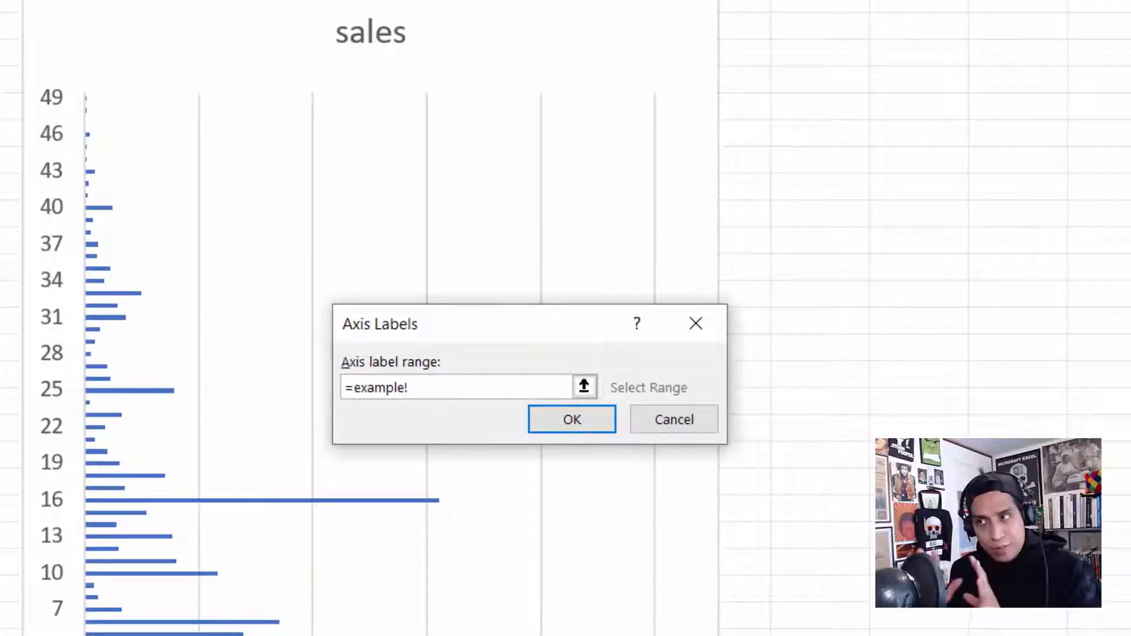
{"action": "key", "text": "F3"}
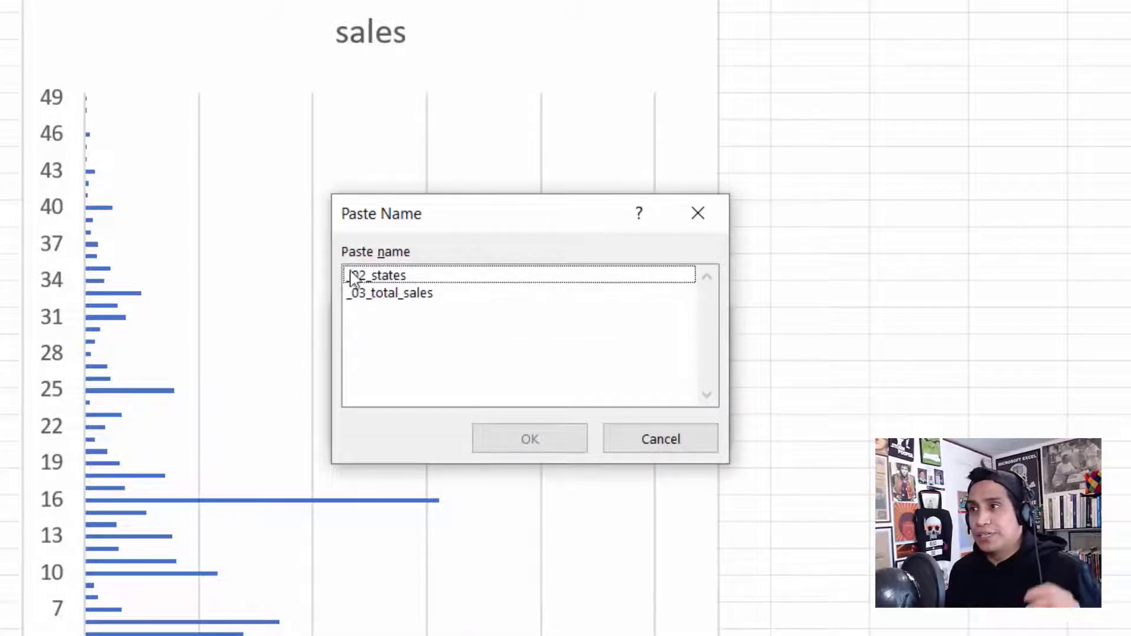
{"action": "left_click", "coordinate": [372, 277]}
{"action": "left_click", "coordinate": [504, 441]}
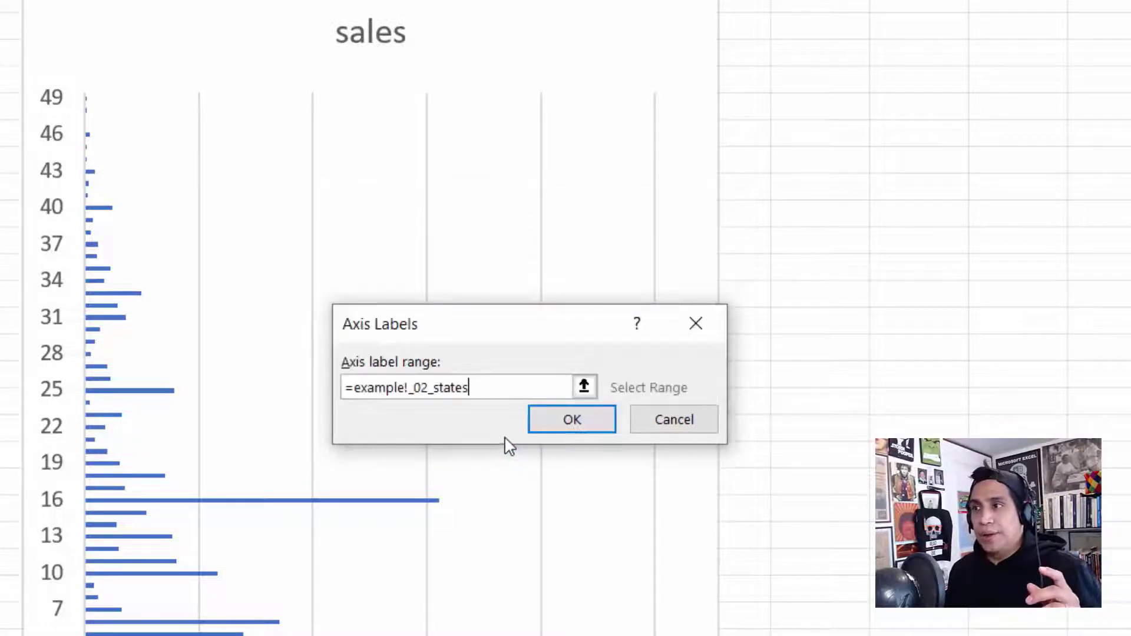
{"action": "left_click", "coordinate": [571, 427]}
{"action": "left_click", "coordinate": [757, 571]}
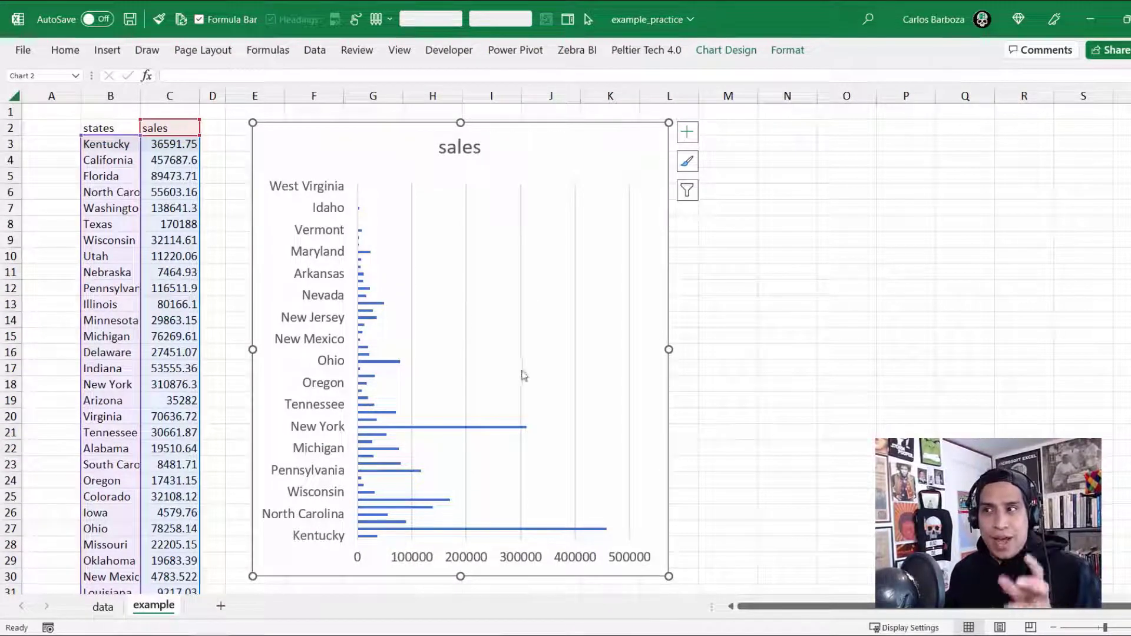
- Stretch the chart's lower edge down to about row 44
{"action": "scroll", "coordinate": [446, 409], "scroll_direction": "down", "scroll_amount": 5}
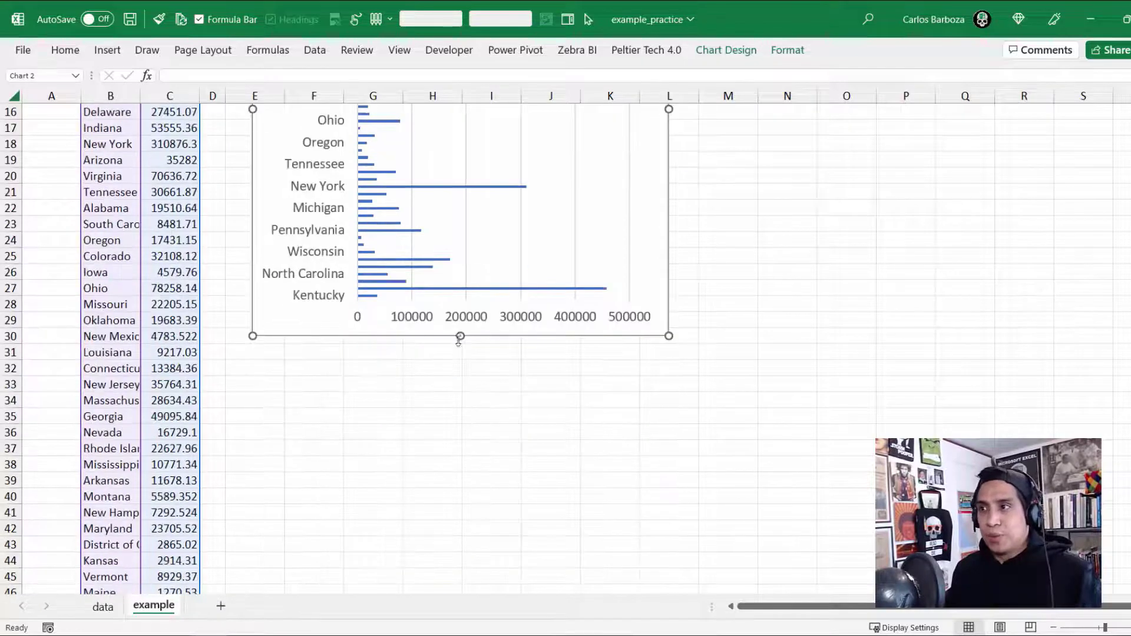
{"action": "left_click_drag", "start_coordinate": [460, 338], "coordinate": [447, 563]}
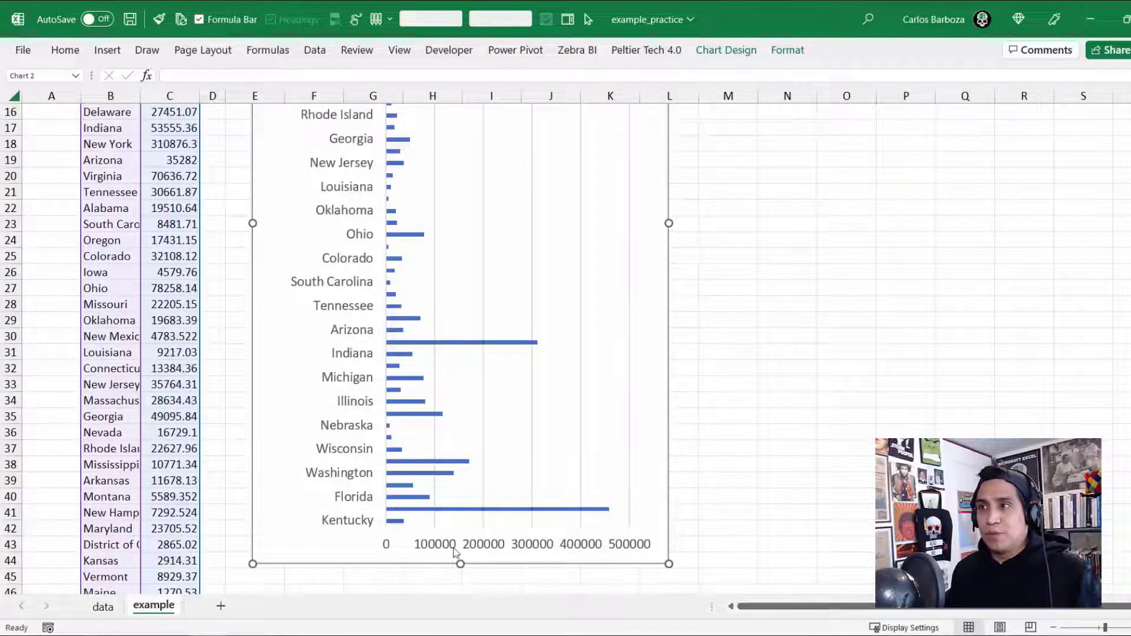
{"action": "scroll", "coordinate": [455, 542], "scroll_direction": "down", "scroll_amount": 2}
{"action": "scroll", "coordinate": [452, 466], "scroll_direction": "up", "scroll_amount": 5}
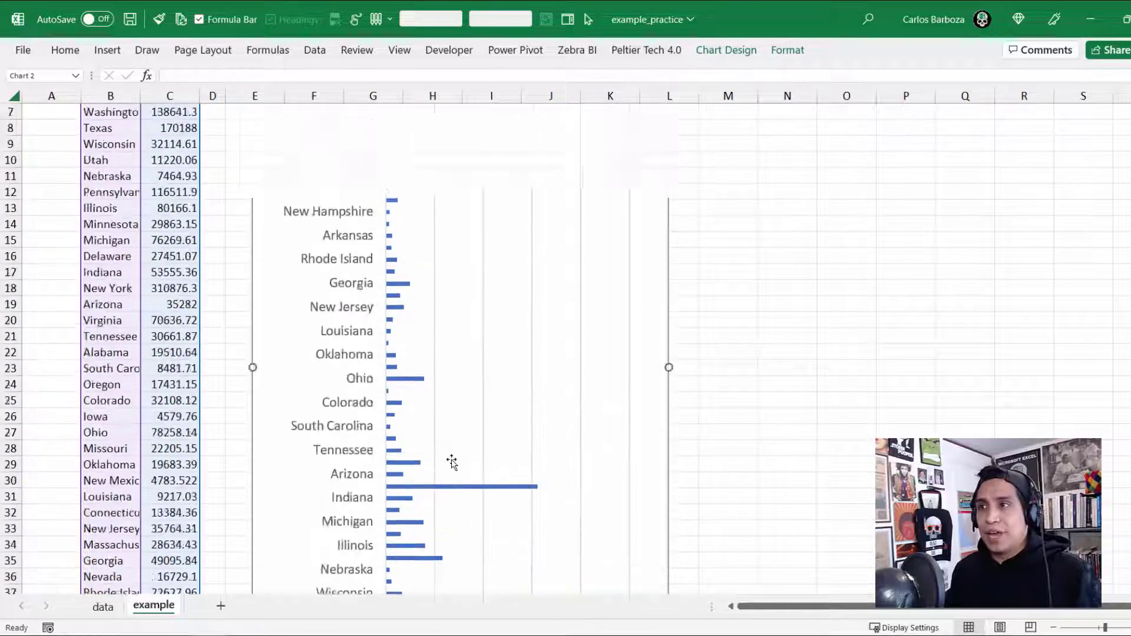
{"action": "scroll", "coordinate": [452, 463], "scroll_direction": "up", "scroll_amount": 2}
- Reduce the font size of the chart's state axis labels until every state name fits on the axis
{"action": "left_click", "coordinate": [357, 190]}
{"action": "left_click", "coordinate": [65, 50]}
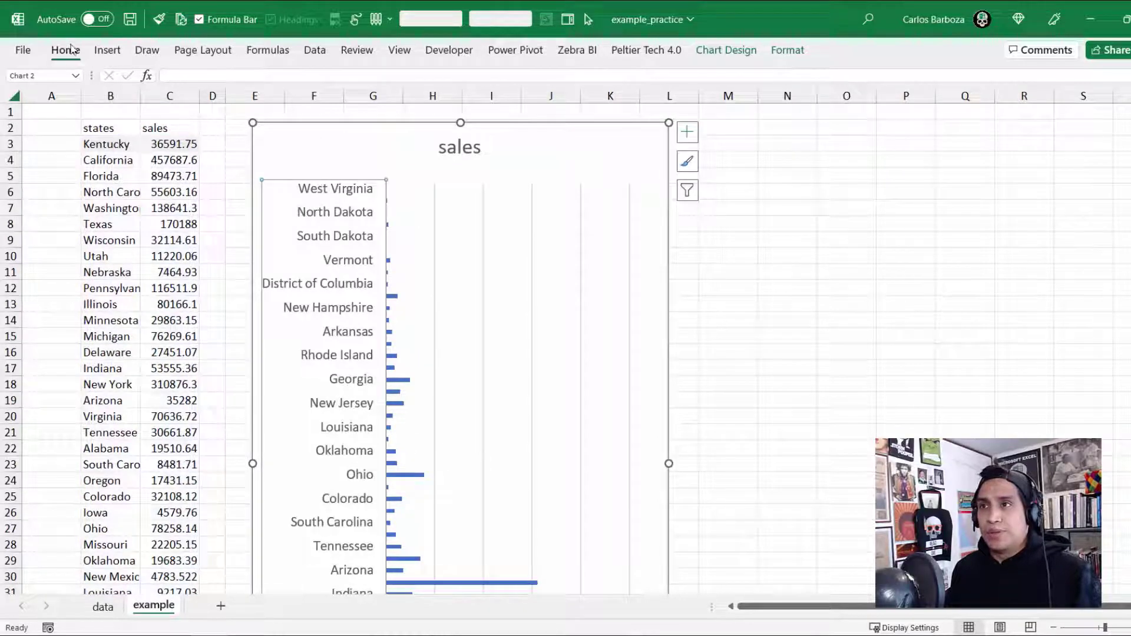
{"action": "left_click", "coordinate": [292, 83]}
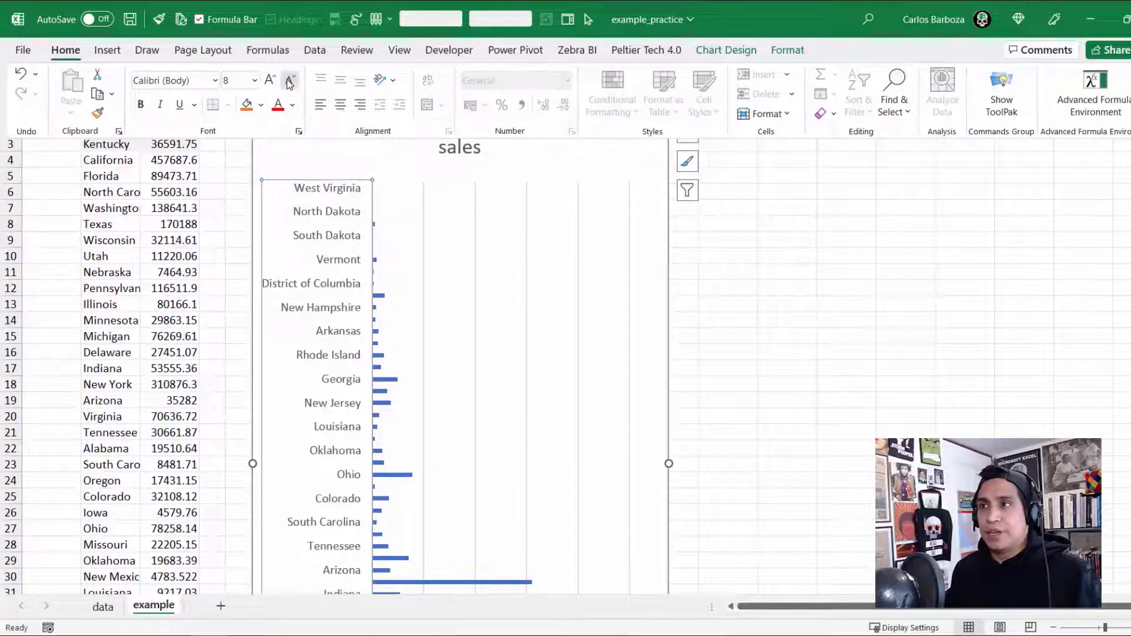
{"action": "left_click", "coordinate": [288, 81]}
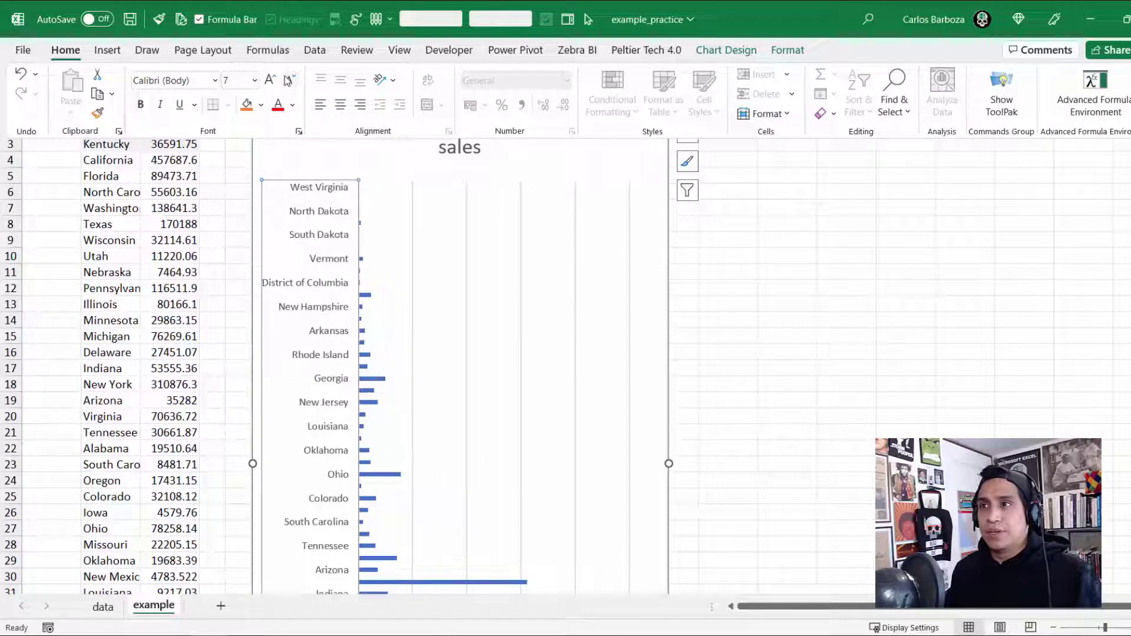
{"action": "left_click", "coordinate": [642, 419]}
{"action": "scroll", "coordinate": [640, 373], "scroll_direction": "down", "scroll_amount": 2}
{"action": "scroll", "coordinate": [641, 372], "scroll_direction": "down", "scroll_amount": 4}
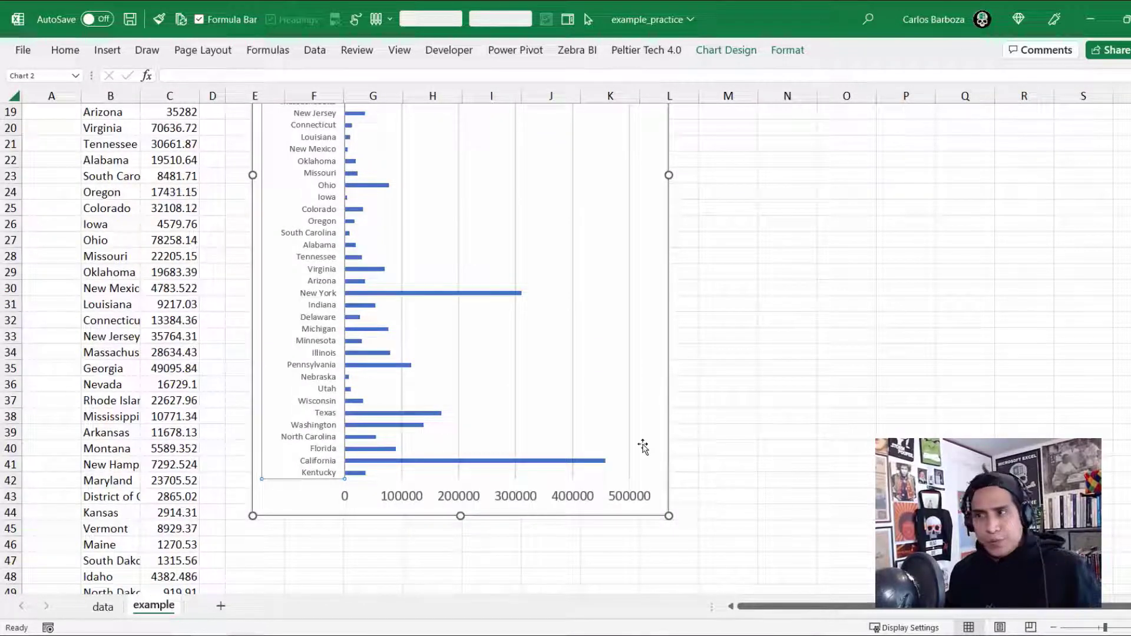
{"action": "scroll", "coordinate": [645, 448], "scroll_direction": "up", "scroll_amount": 6}
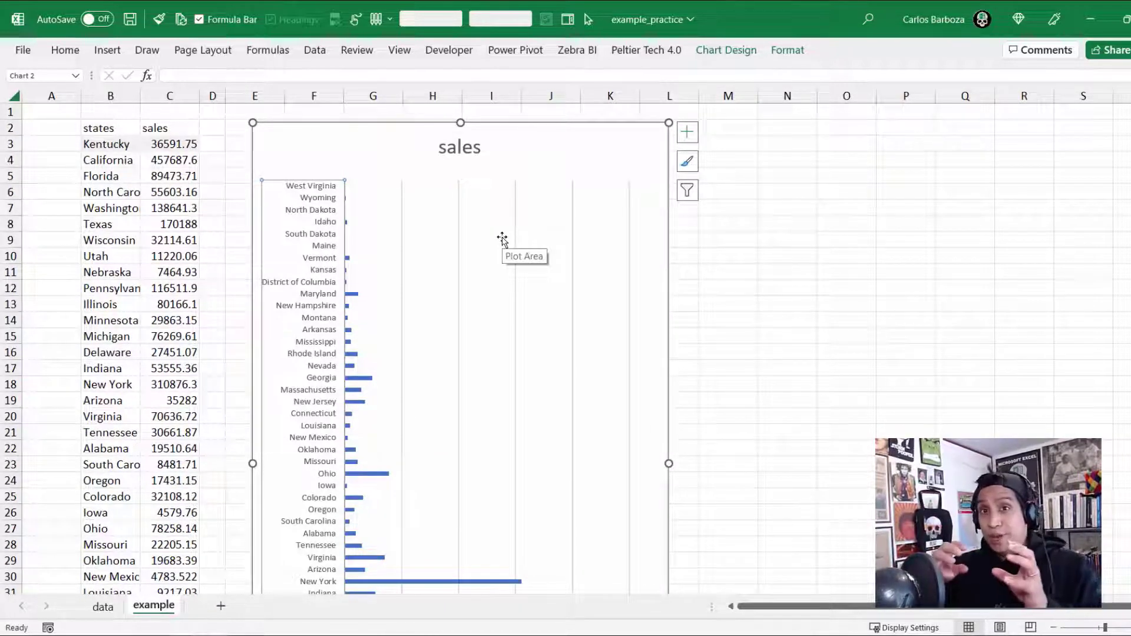
- Insert three blank columns before the states column, shifting the states, sales and chart over
{"action": "left_click", "coordinate": [116, 147]}
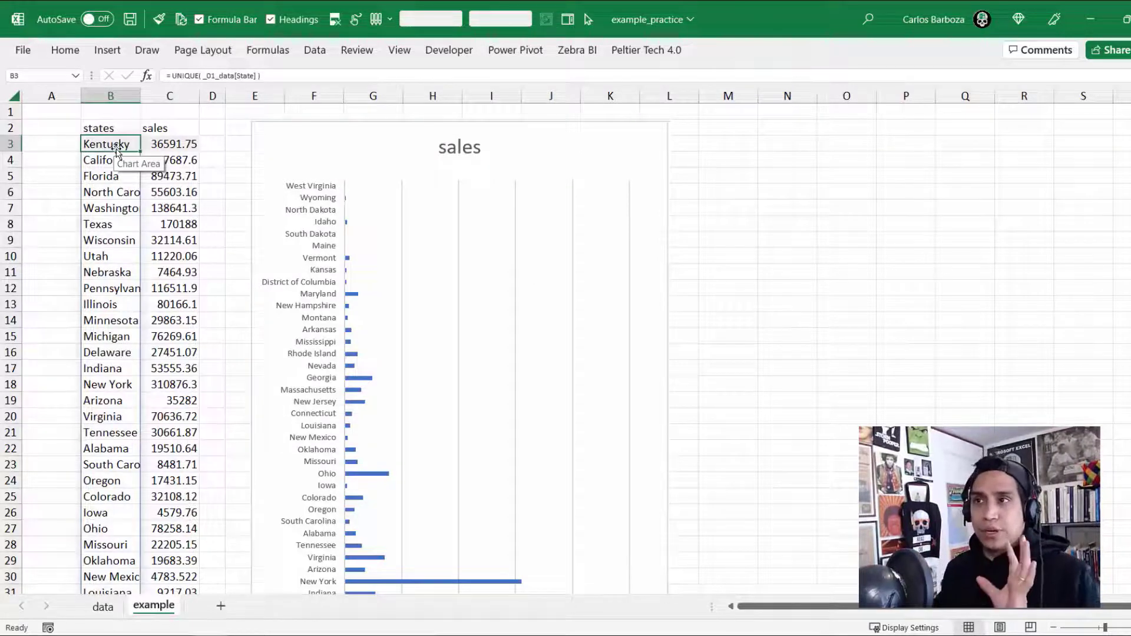
{"action": "key", "text": "Up"}
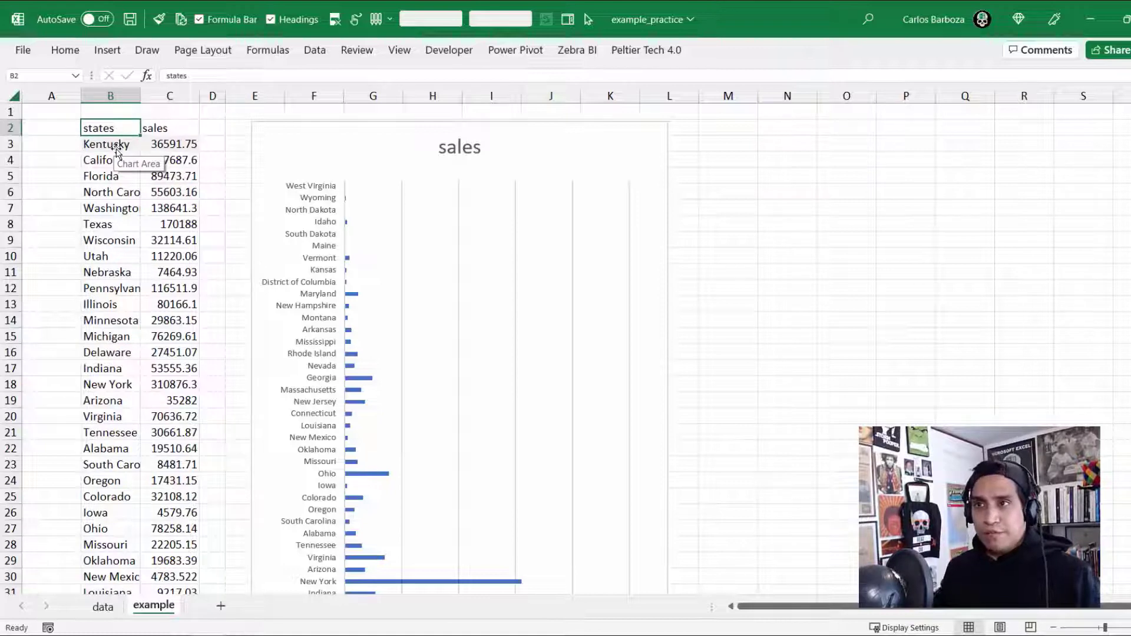
{"action": "key", "text": "Down"}
{"action": "key", "text": "Right"}
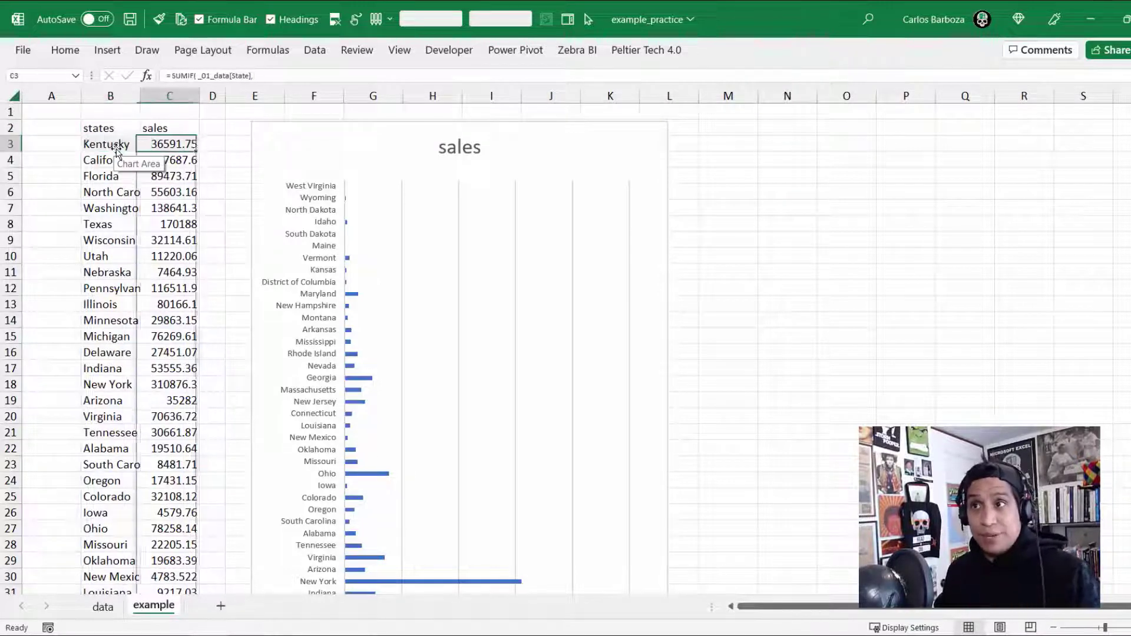
{"action": "key", "text": "Left"}
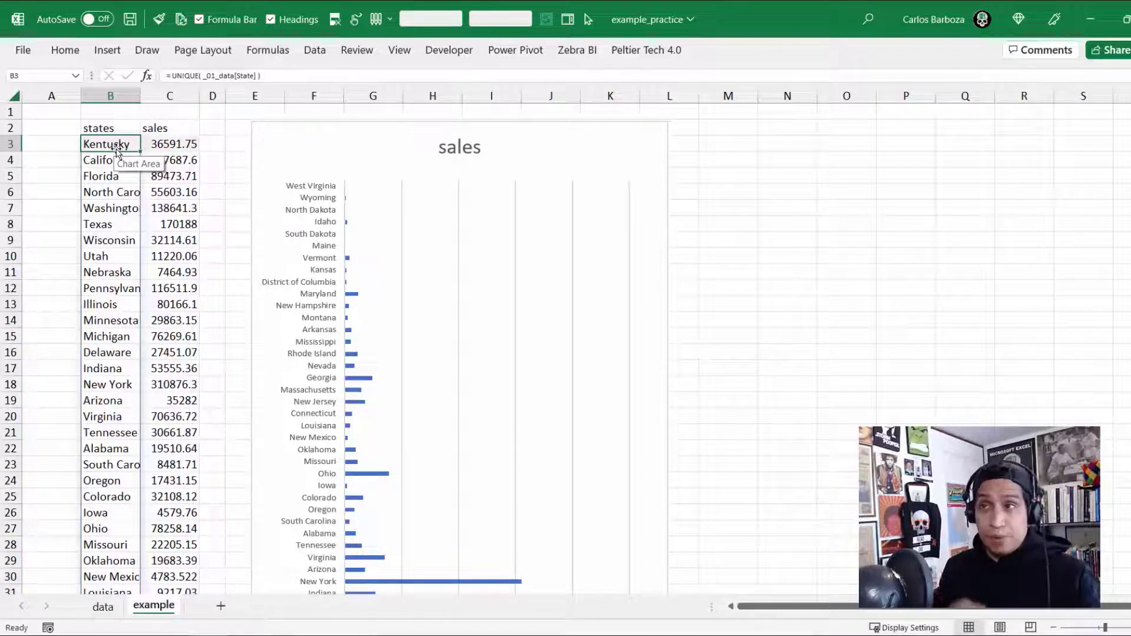
{"action": "key", "text": "ctrl+space"}
{"action": "key", "text": "ctrl+shift+plus"}
{"action": "key", "text": "ctrl+shift+plus"}
{"action": "key", "text": "ctrl+shift+plus"}
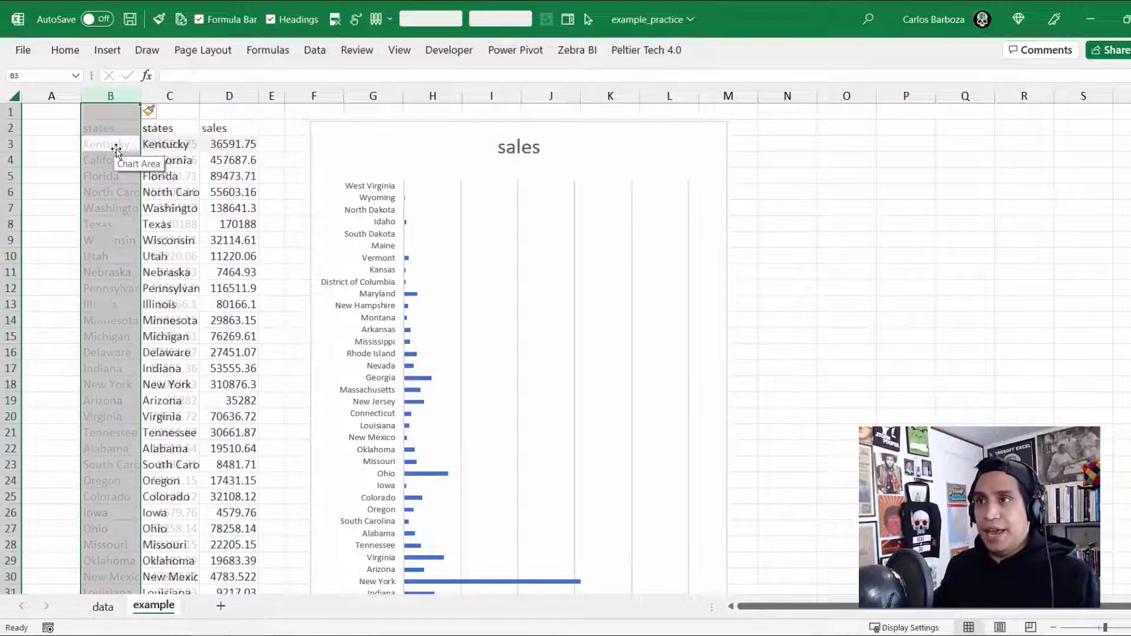
- Enter = UNIQUE( _01_data[[#All],[Region]] ) in B2 to list the distinct regions together with the column header
{"action": "left_click", "coordinate": [116, 149]}
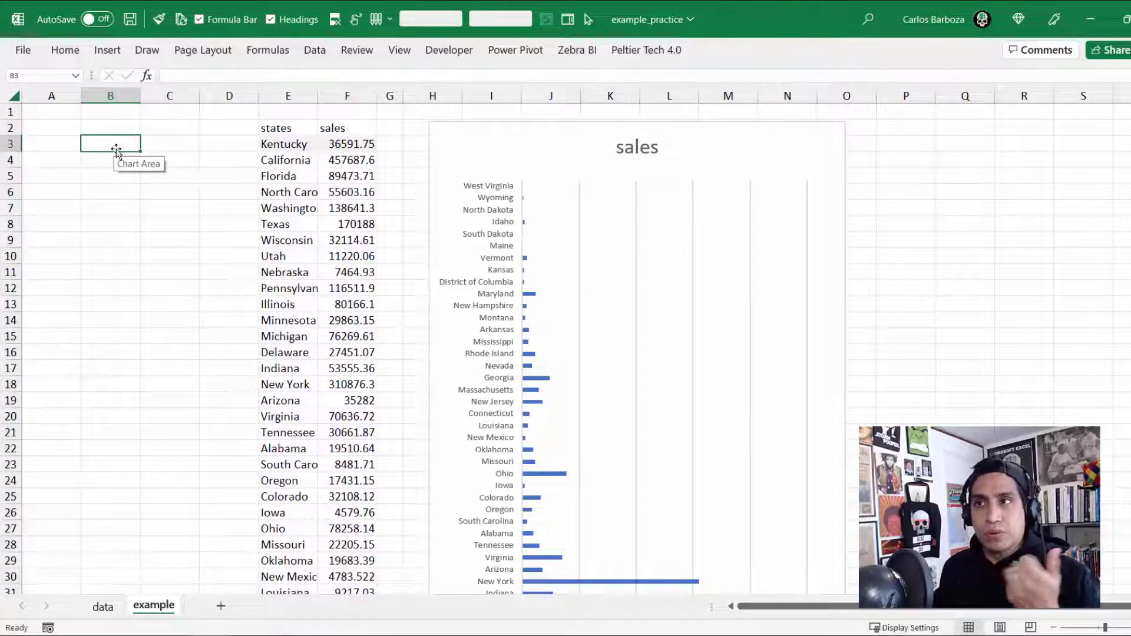
{"action": "key", "text": "Up"}
{"action": "type", "text": "= "}
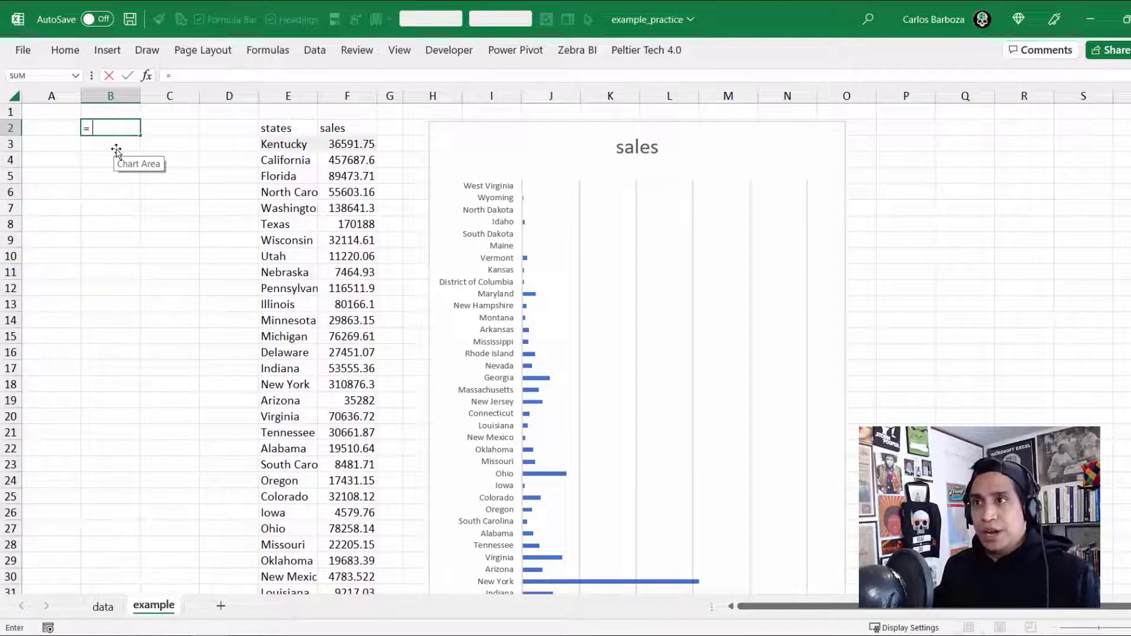
{"action": "type", "text": "UNI"}
{"action": "key", "text": "Tab"}
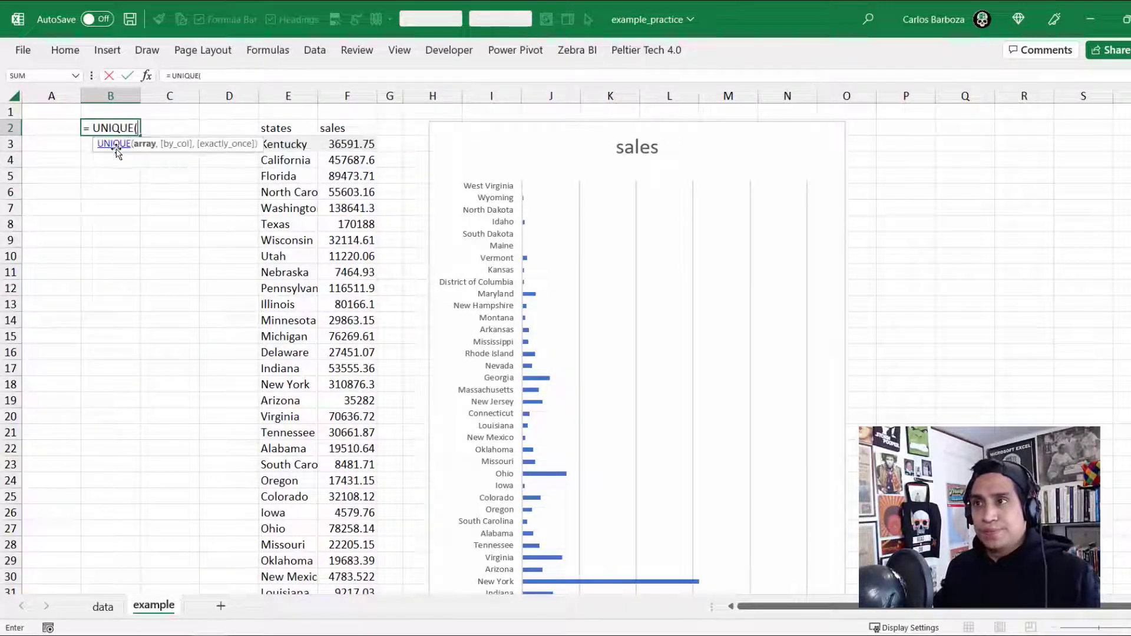
{"action": "type", "text": "_"}
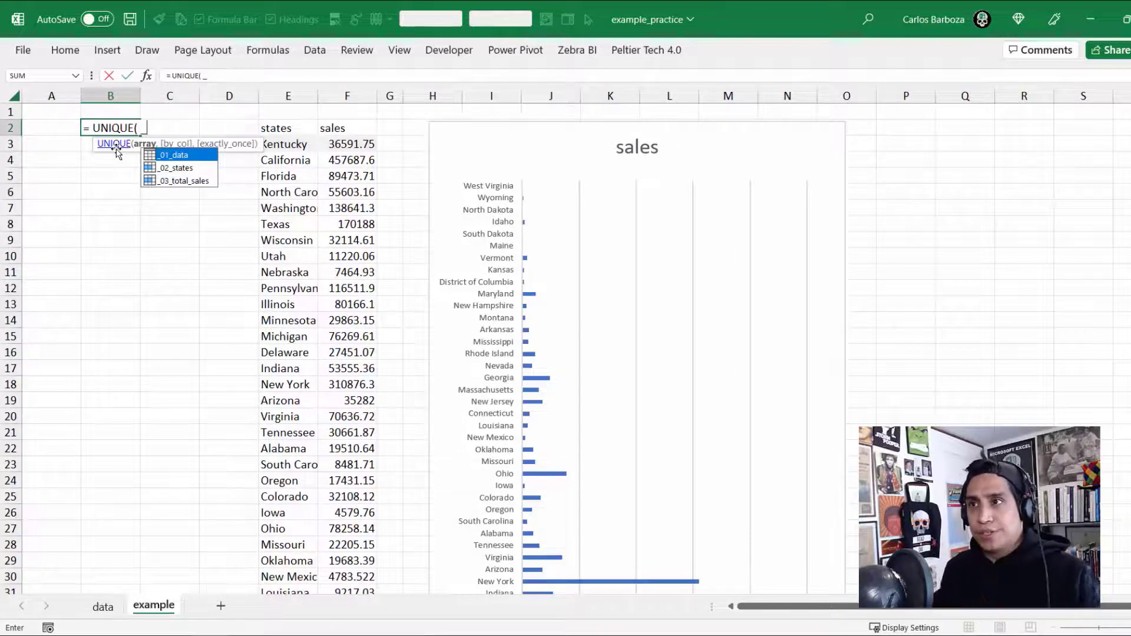
{"action": "key", "text": "Tab"}
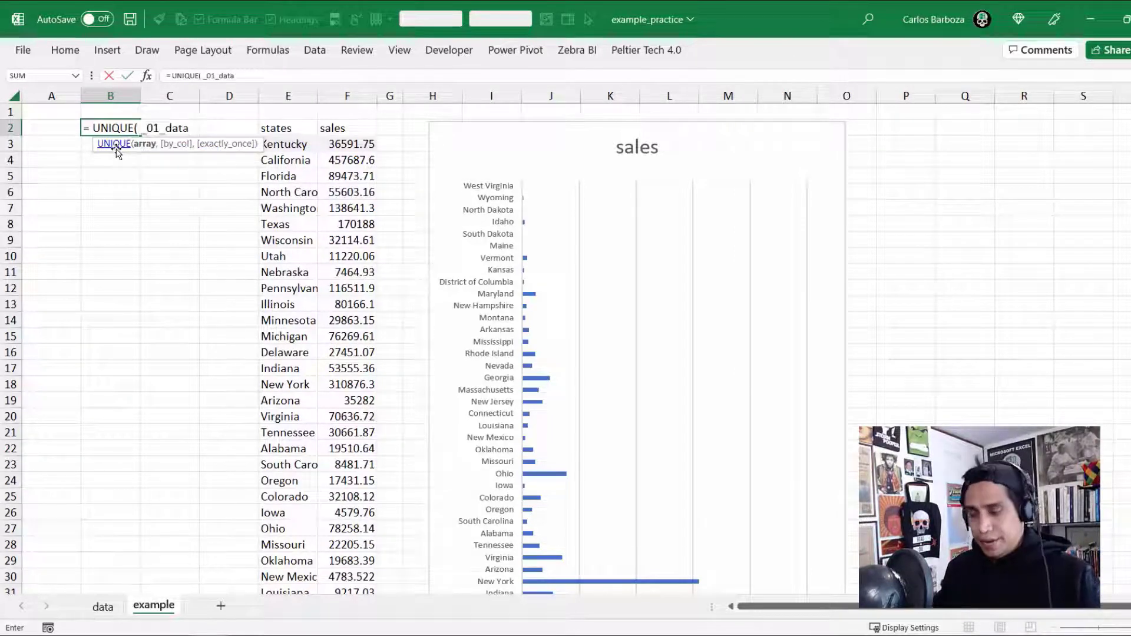
{"action": "type", "text": "["}
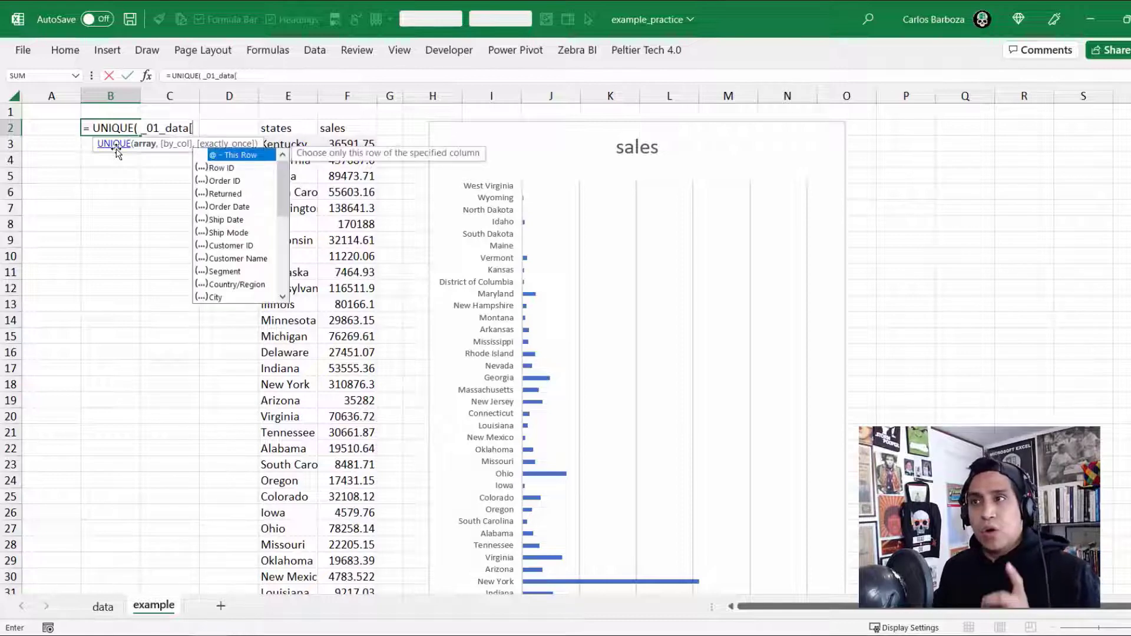
{"action": "type", "text": "["}
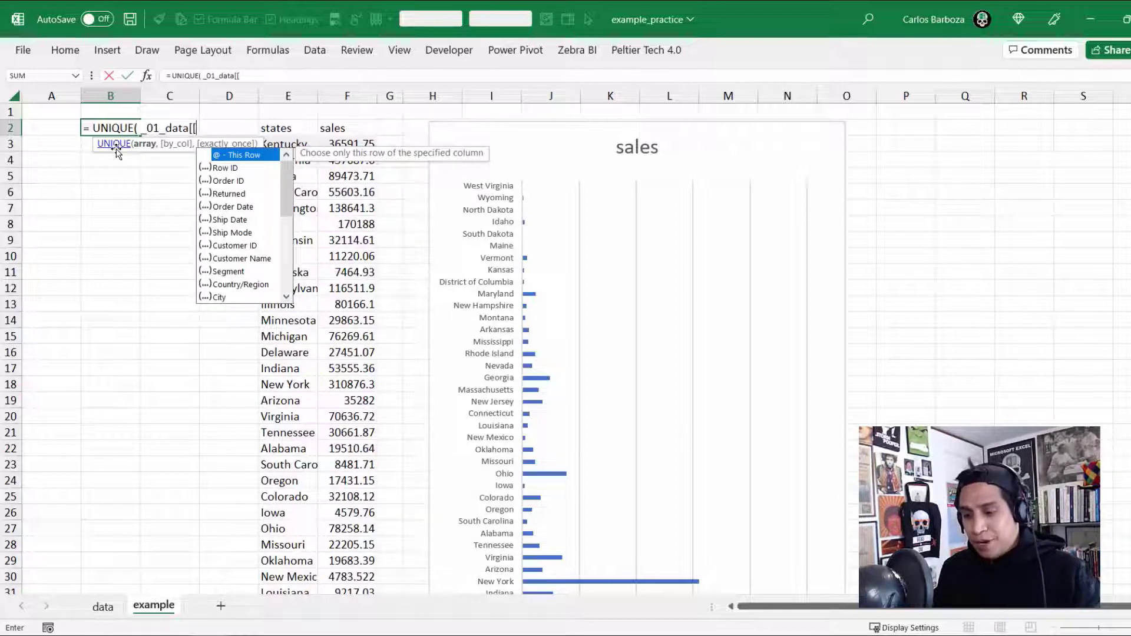
{"action": "type", "text": "#"}
{"action": "key", "text": "Tab"}
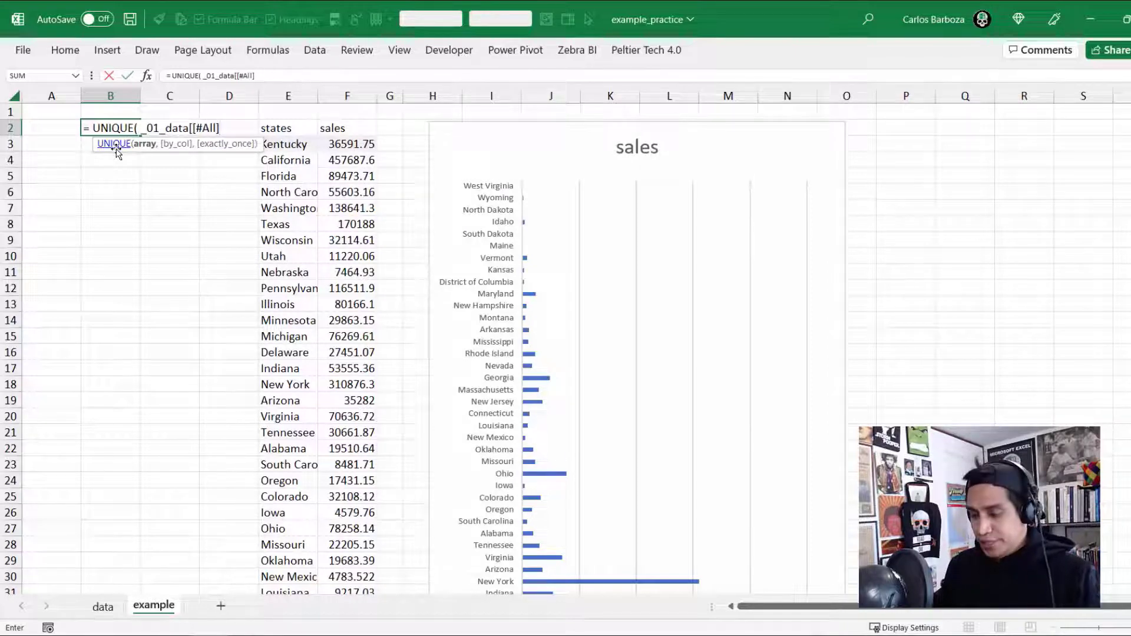
{"action": "type", "text": ",["}
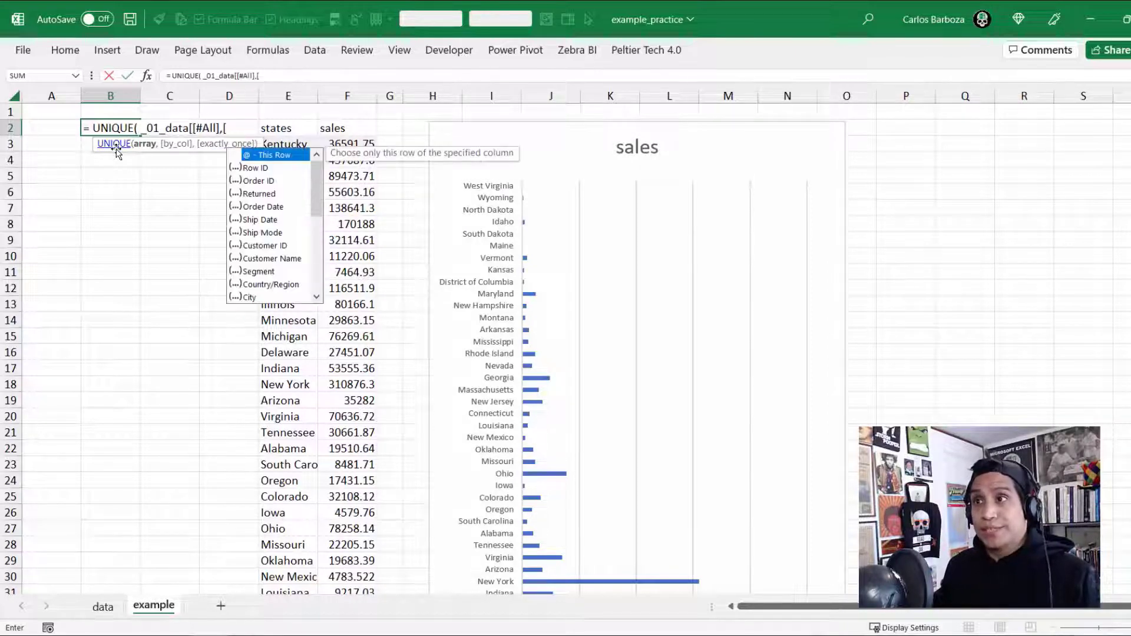
{"action": "type", "text": "re"}
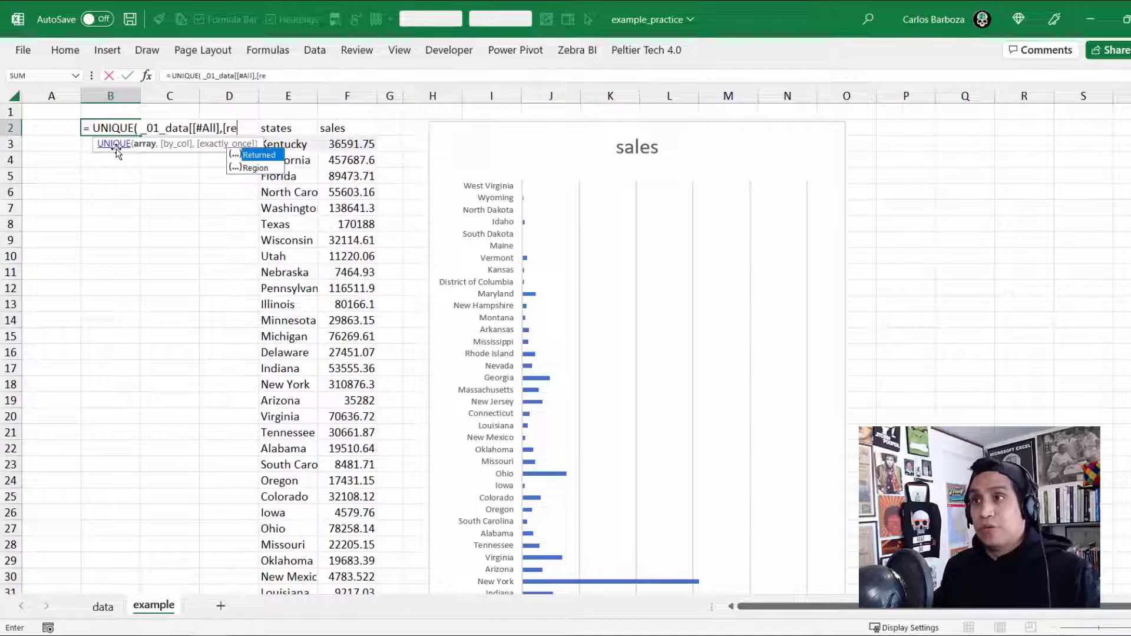
{"action": "key", "text": "Down"}
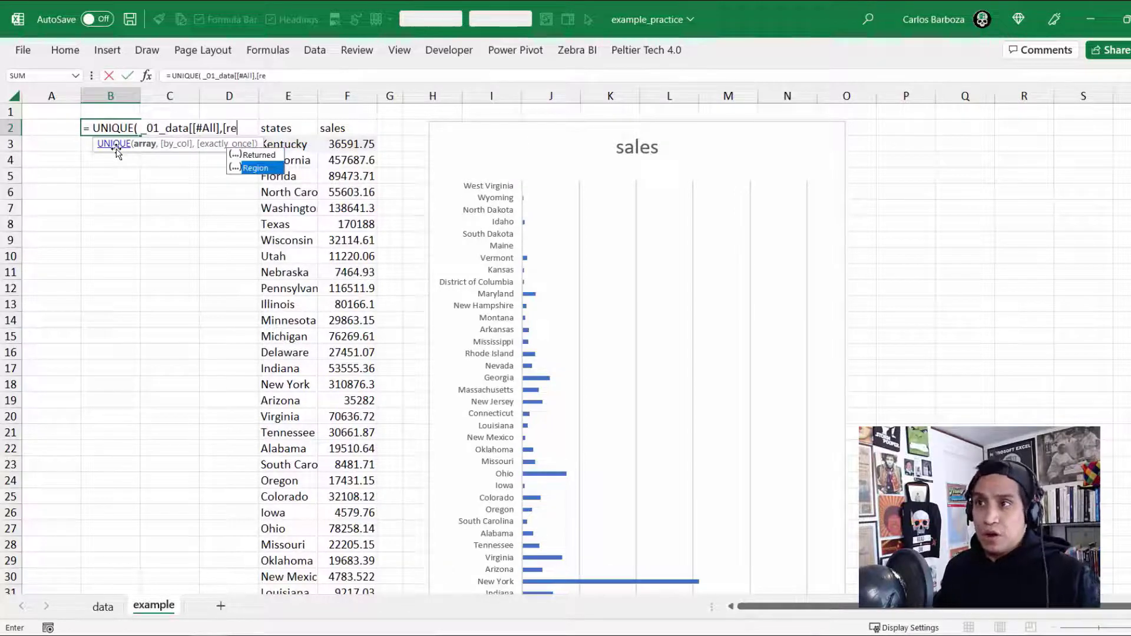
{"action": "key", "text": "Tab"}
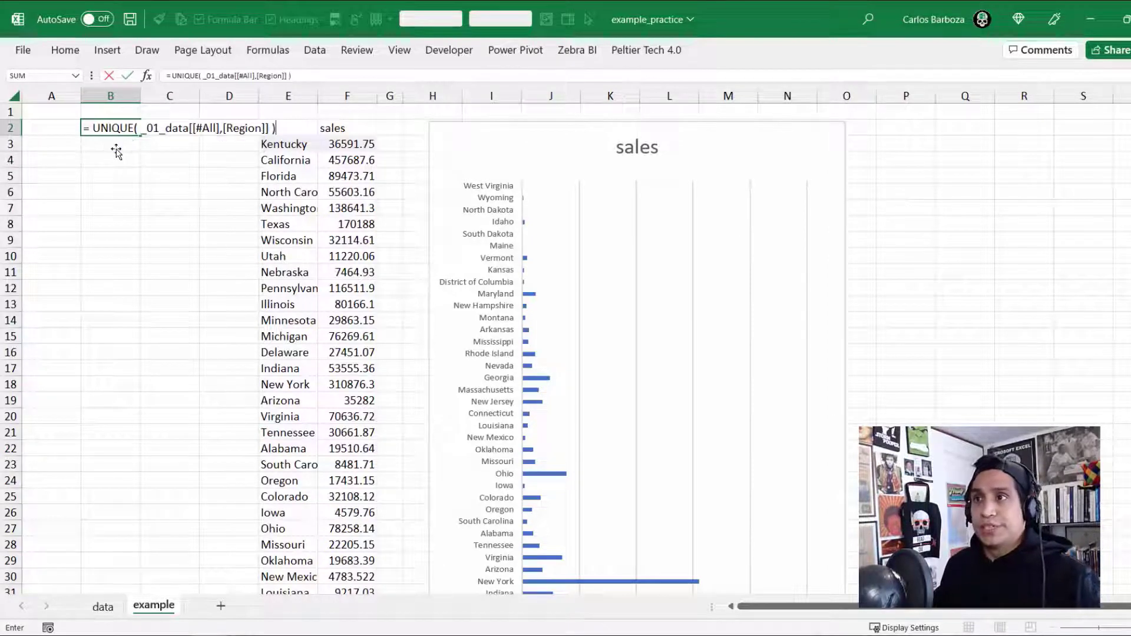
{"action": "key", "text": "ctrl+Return"}
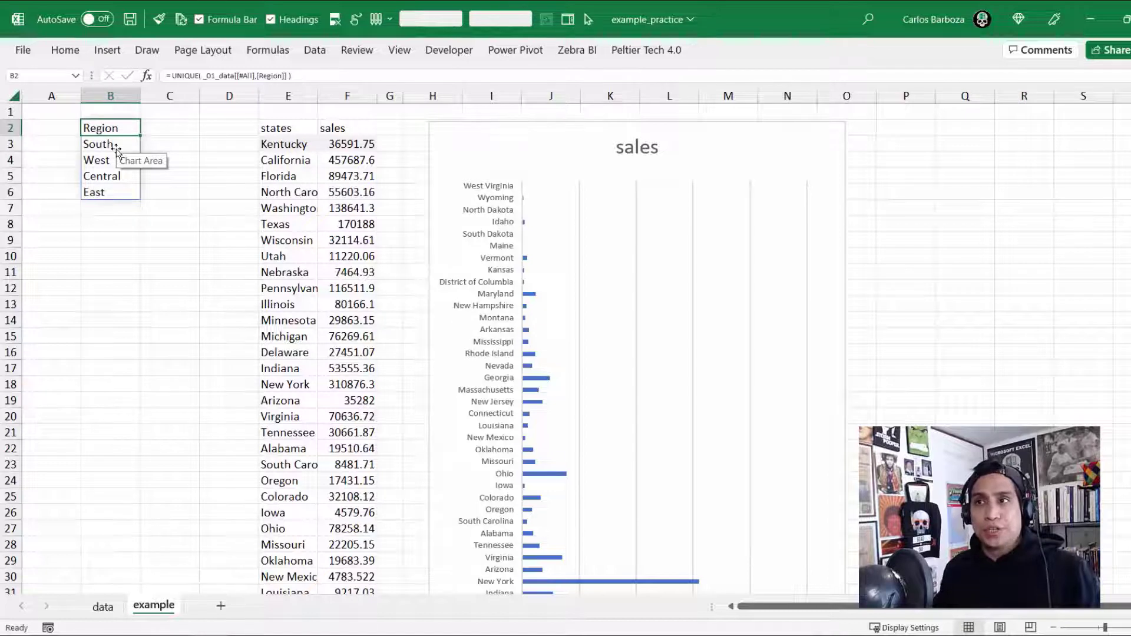
{"action": "left_click", "coordinate": [116, 148]}
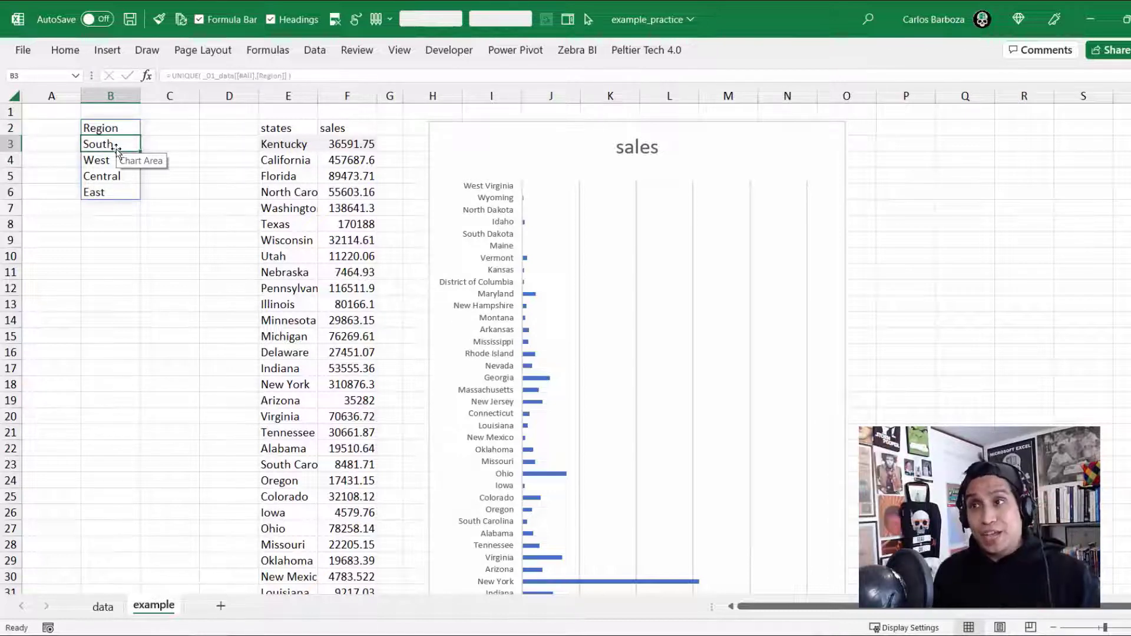
{"action": "key", "text": "Up"}
{"action": "key", "text": "F2"}
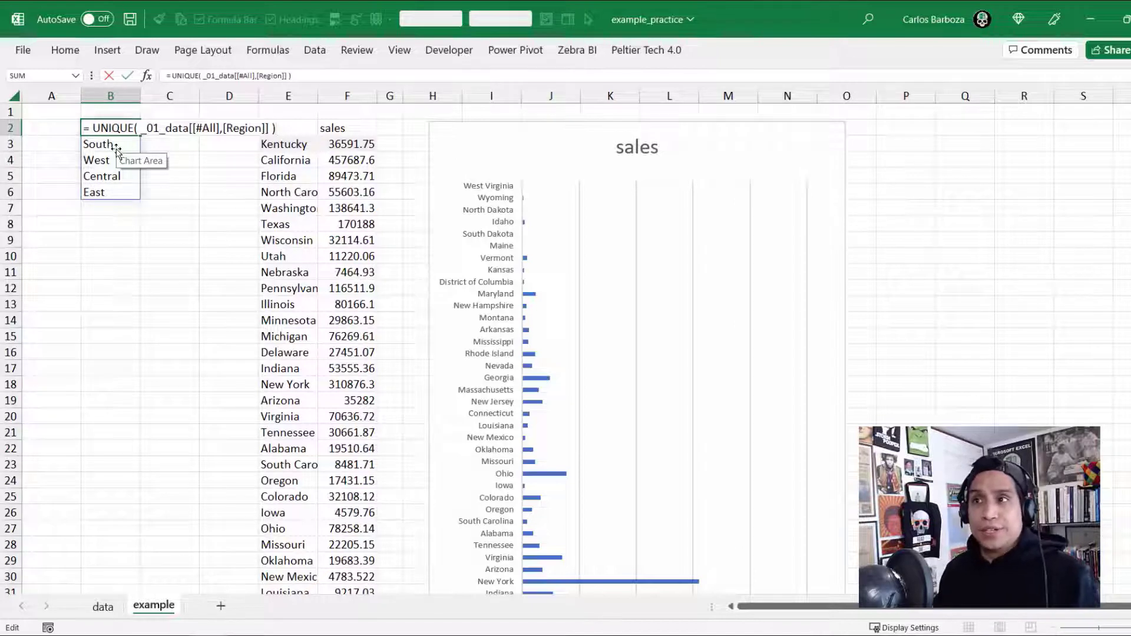
{"action": "key", "text": "Escape"}
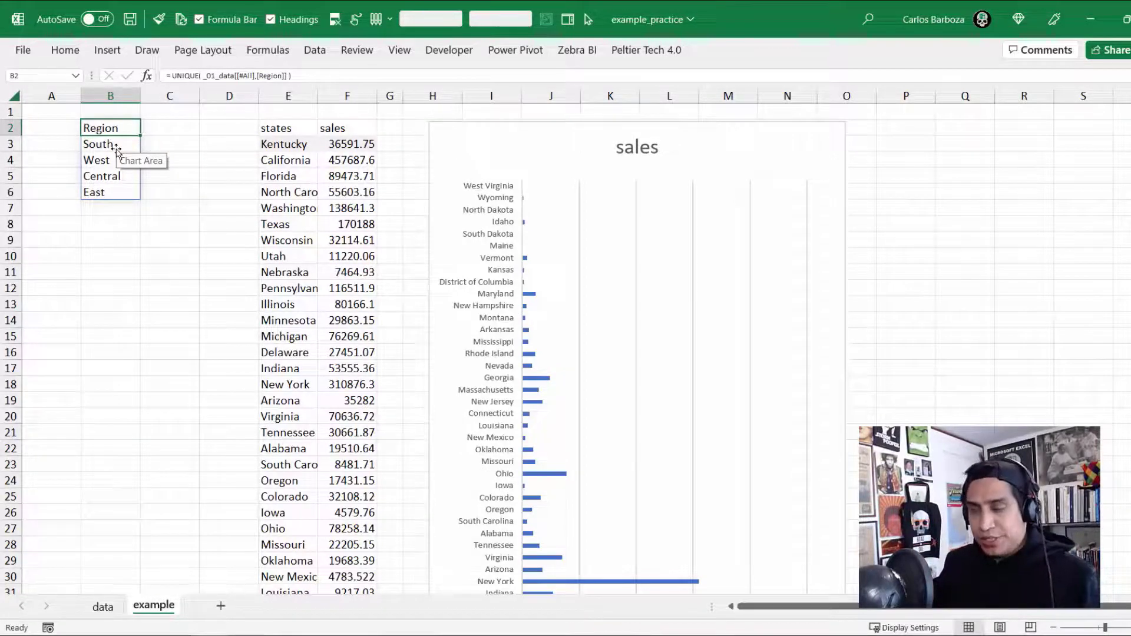
- Define a workbook-scoped name _04_Regions that refers to the spilled range =example!$B$2#
{"action": "key", "text": "ctrl+F3"}
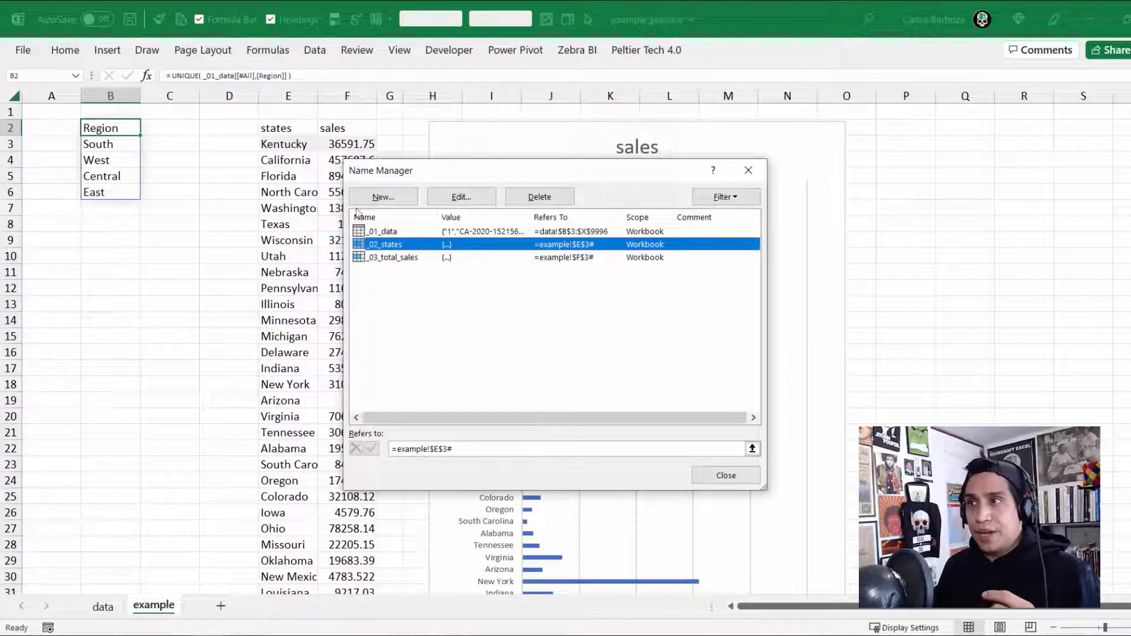
{"action": "left_click", "coordinate": [384, 197]}
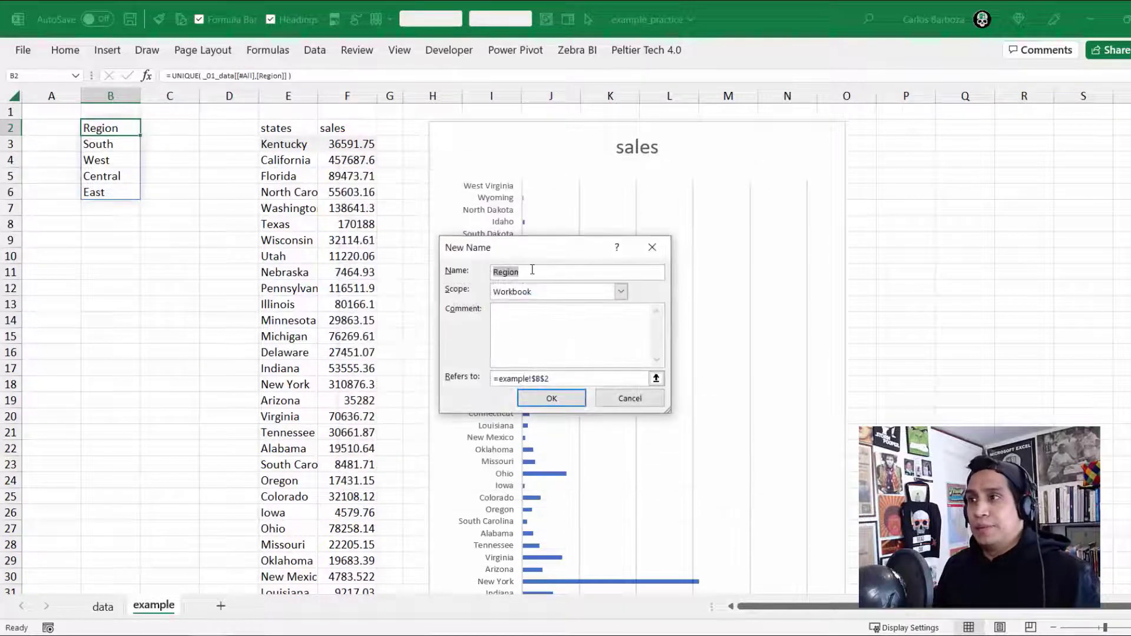
{"action": "left_click", "coordinate": [529, 270]}
{"action": "type", "text": "_"}
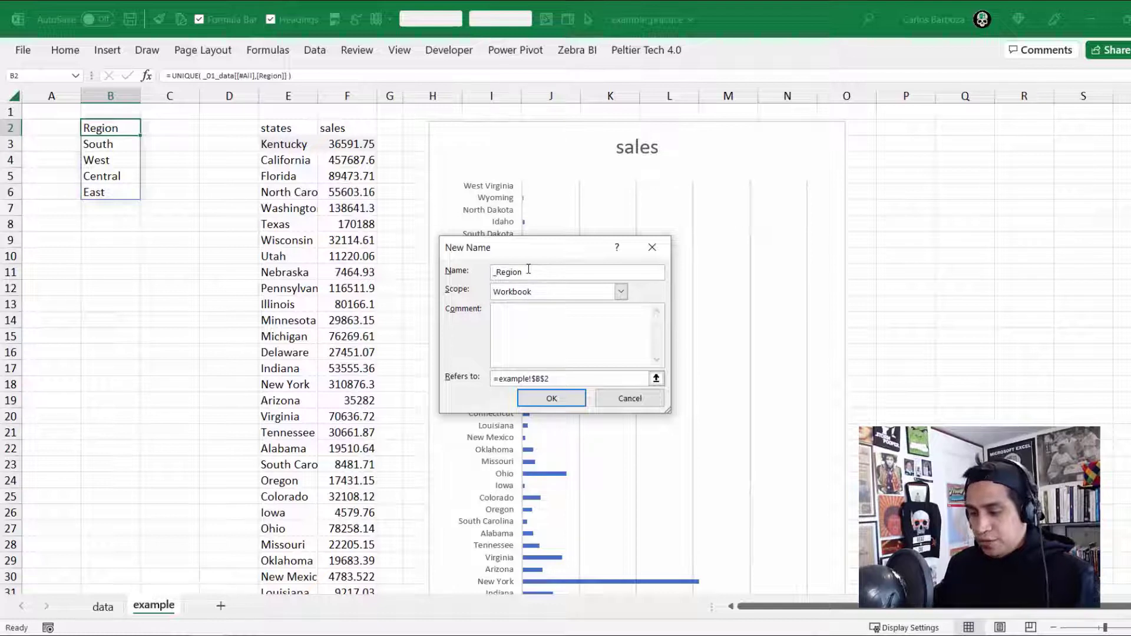
{"action": "type", "text": "04_"}
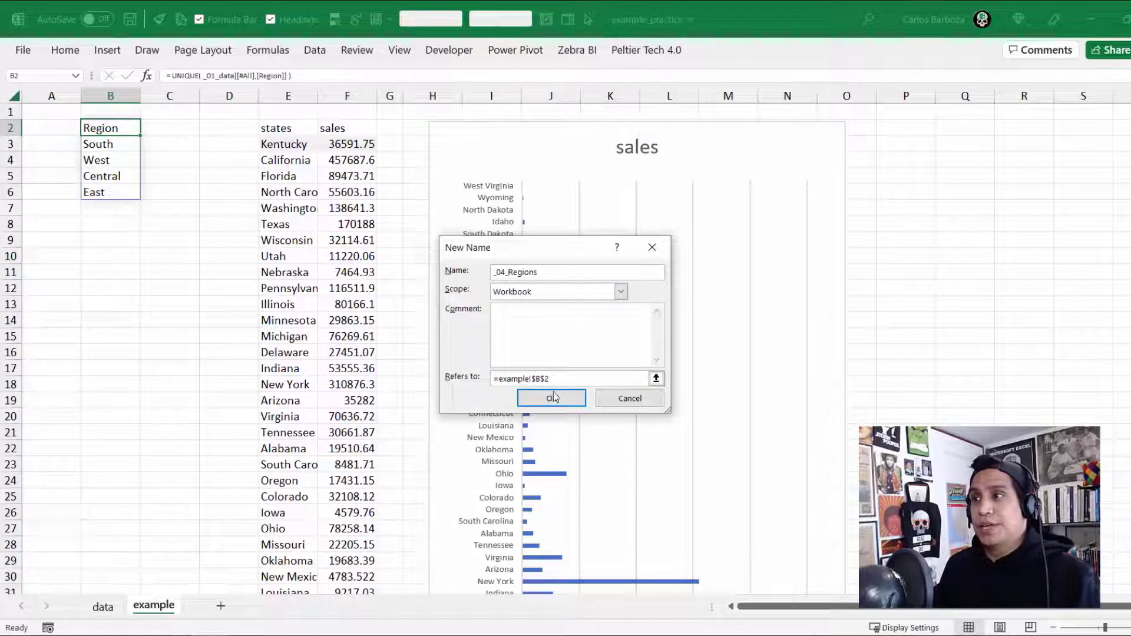
{"action": "left_click", "coordinate": [563, 380]}
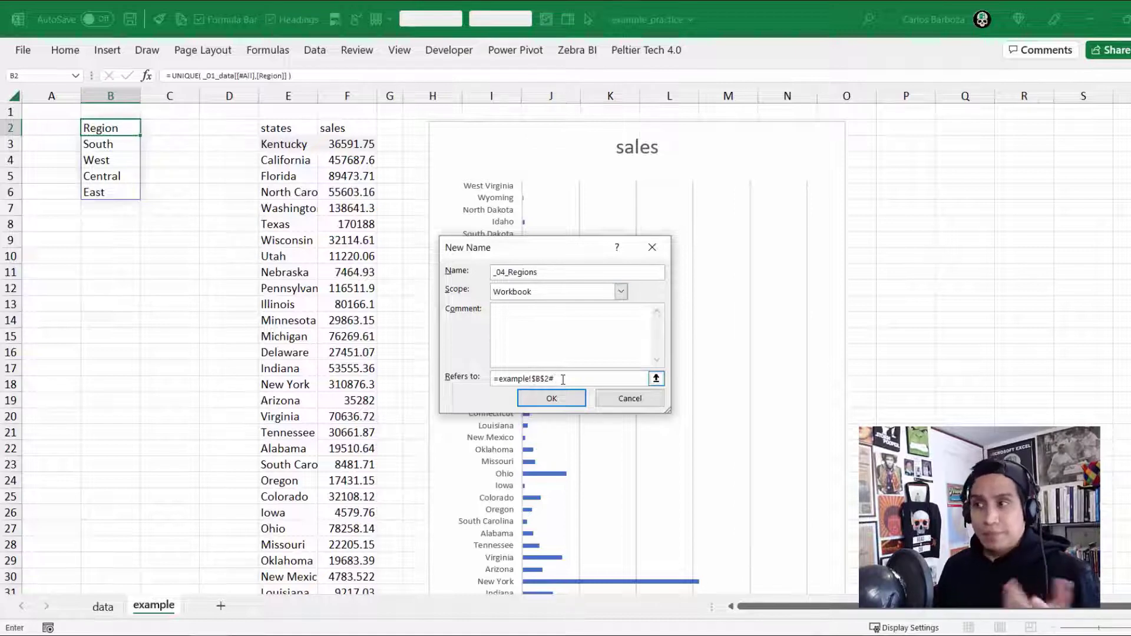
{"action": "left_click", "coordinate": [553, 398]}
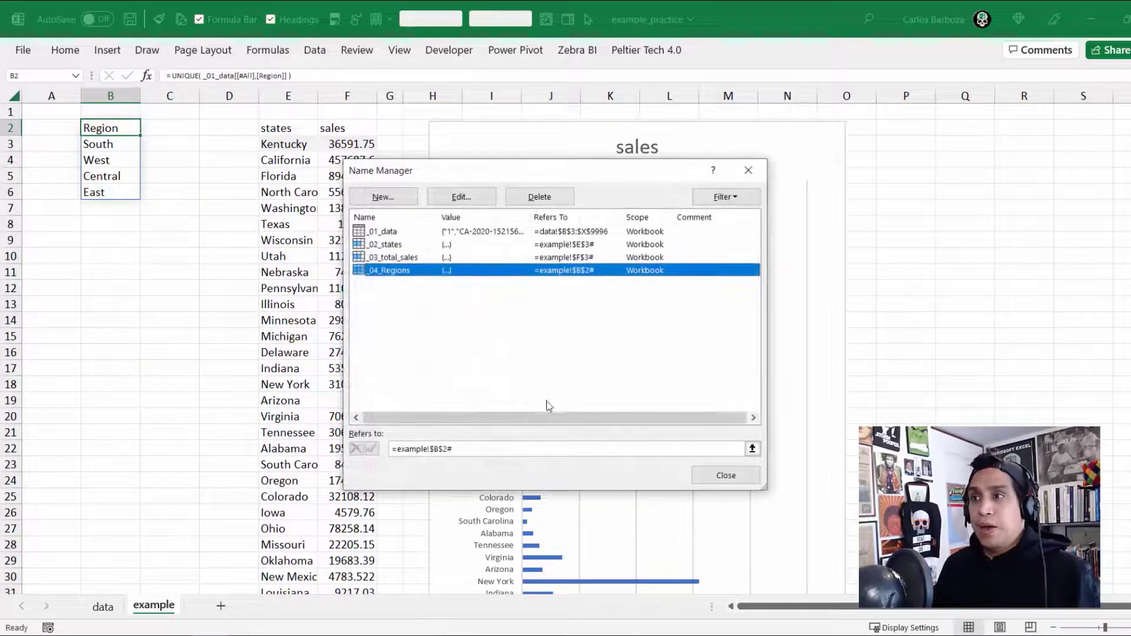
{"action": "left_click", "coordinate": [704, 476]}
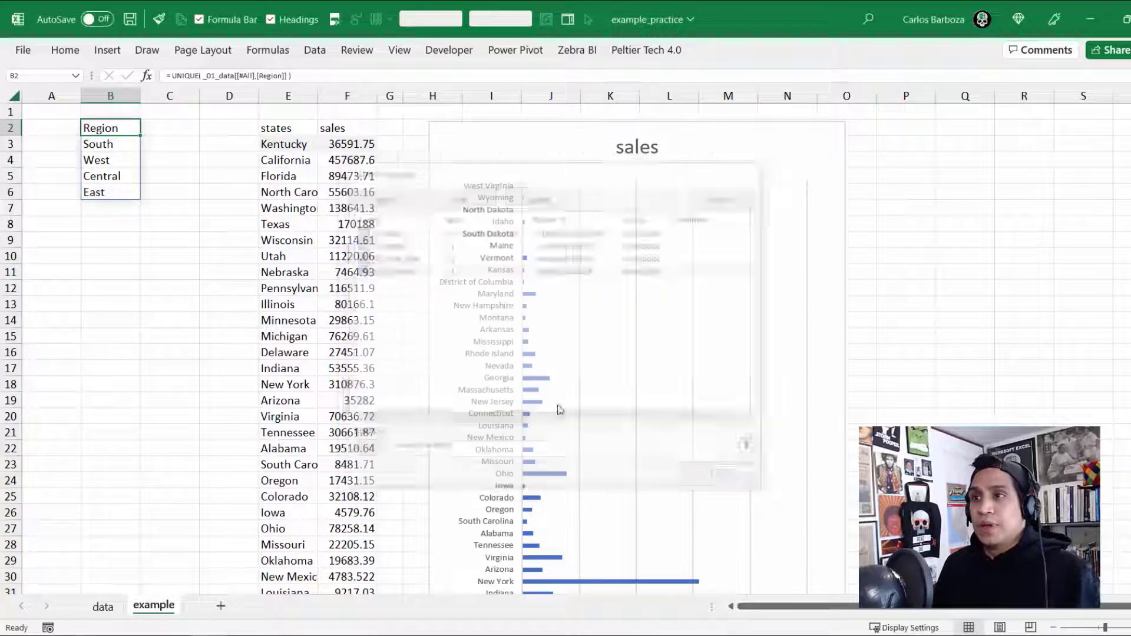
- Fill the Region header cell B2 with a light gray shade
{"action": "left_click", "coordinate": [65, 51]}
{"action": "left_click", "coordinate": [261, 105]}
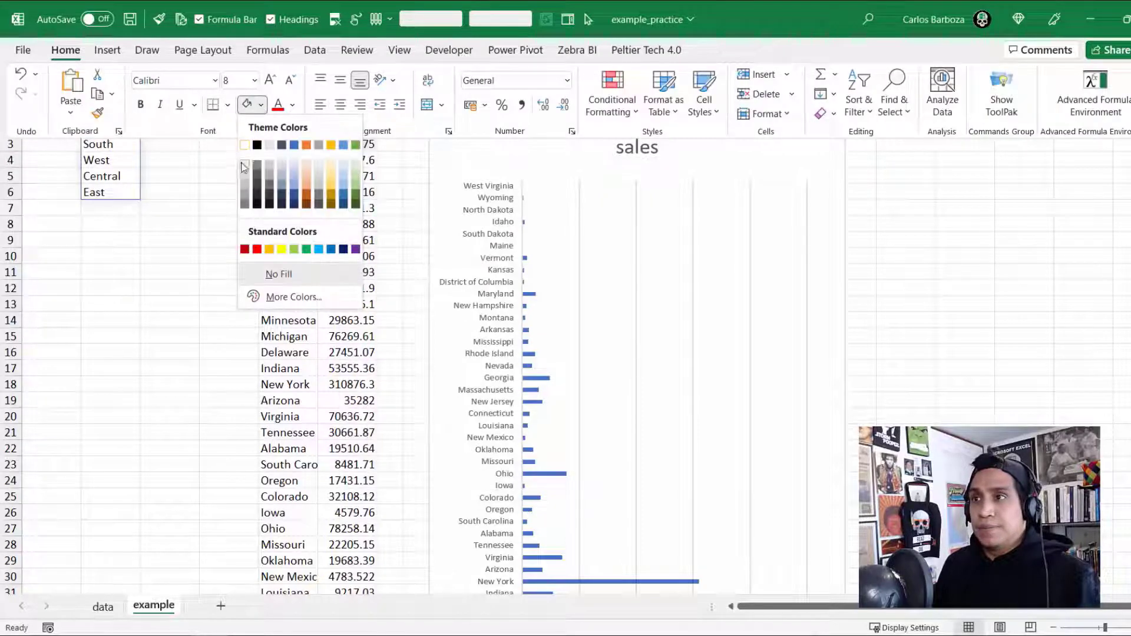
{"action": "left_click", "coordinate": [219, 177]}
{"action": "left_click", "coordinate": [219, 177]}
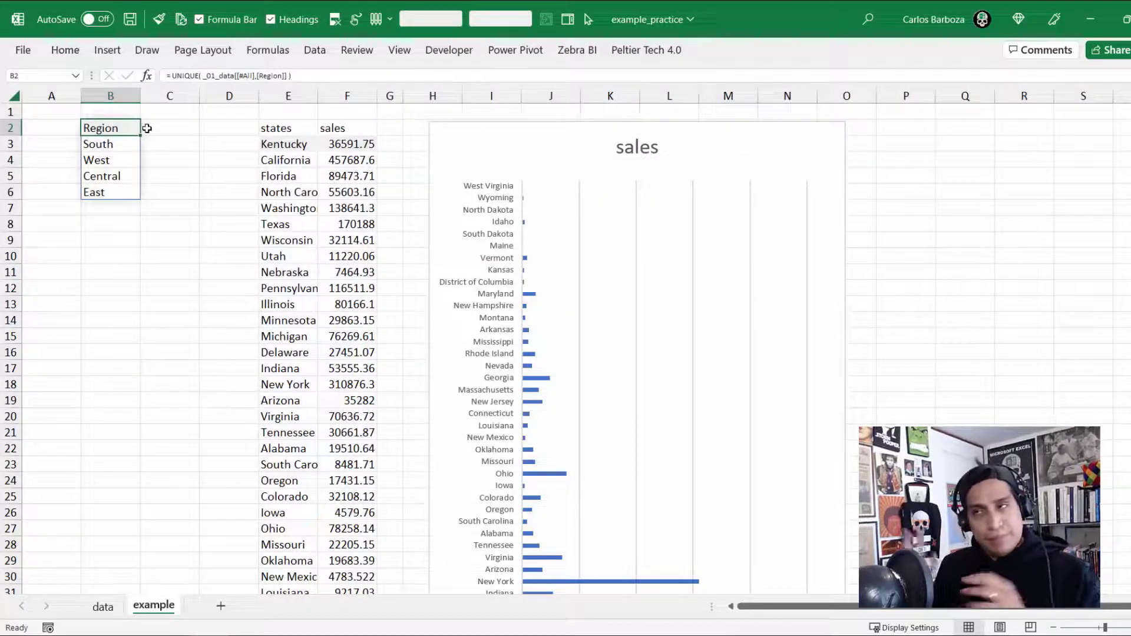
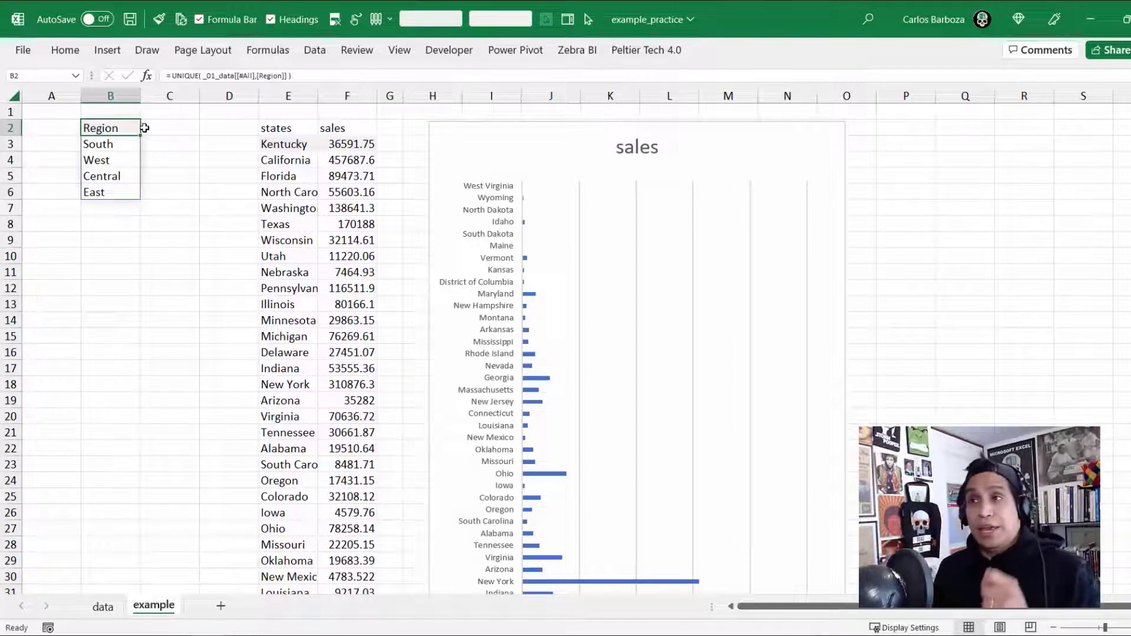
{"action": "key", "text": "ctrl+Page_Up"}
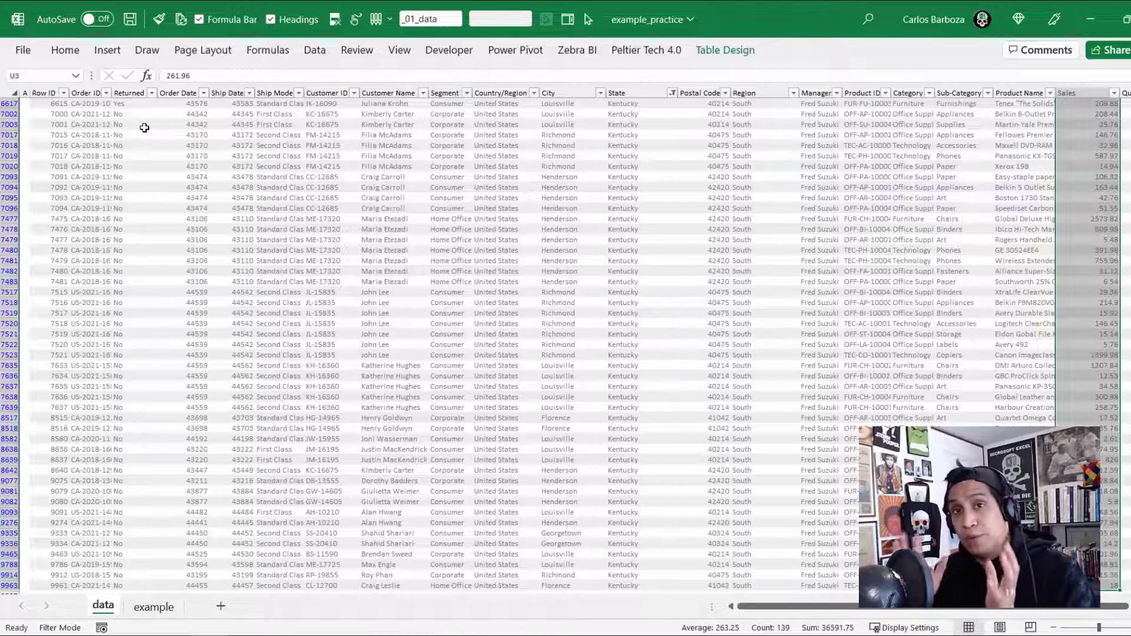
{"action": "key", "text": "ctrl+Page_Down"}
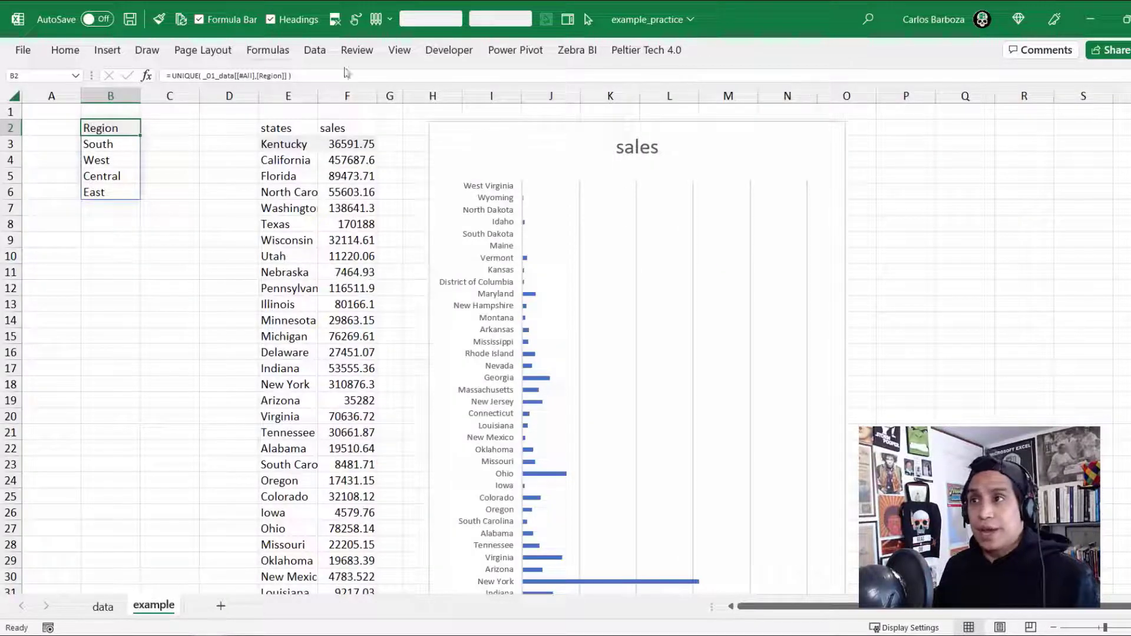
- Start a new PivotTable that uses the named range _04_Regions as its source
{"action": "left_click", "coordinate": [98, 54]}
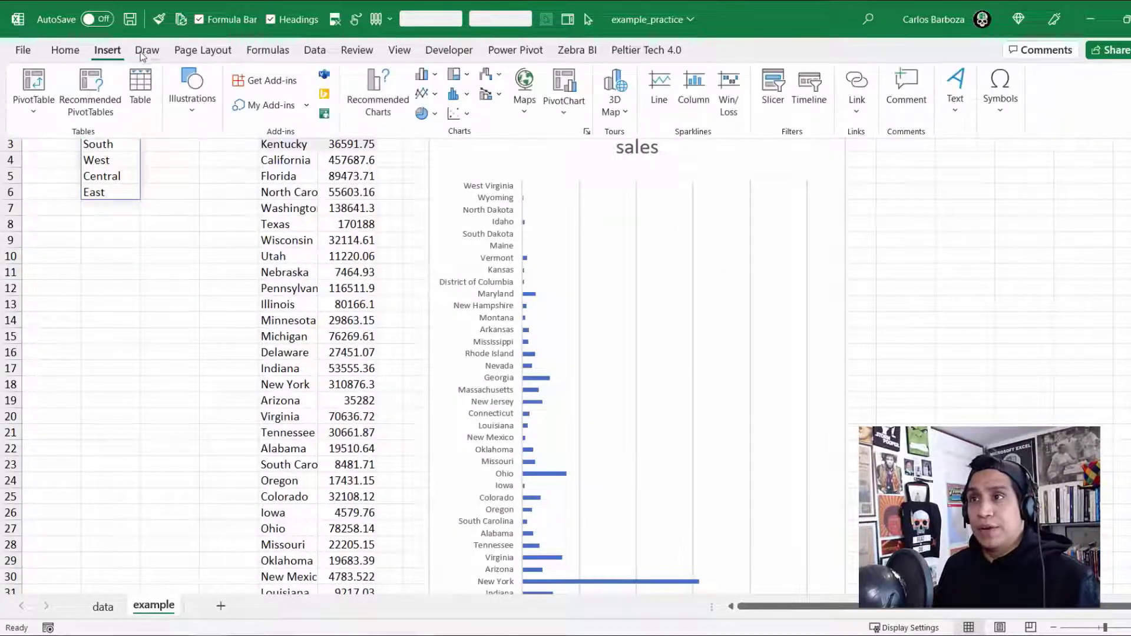
{"action": "left_click", "coordinate": [34, 82]}
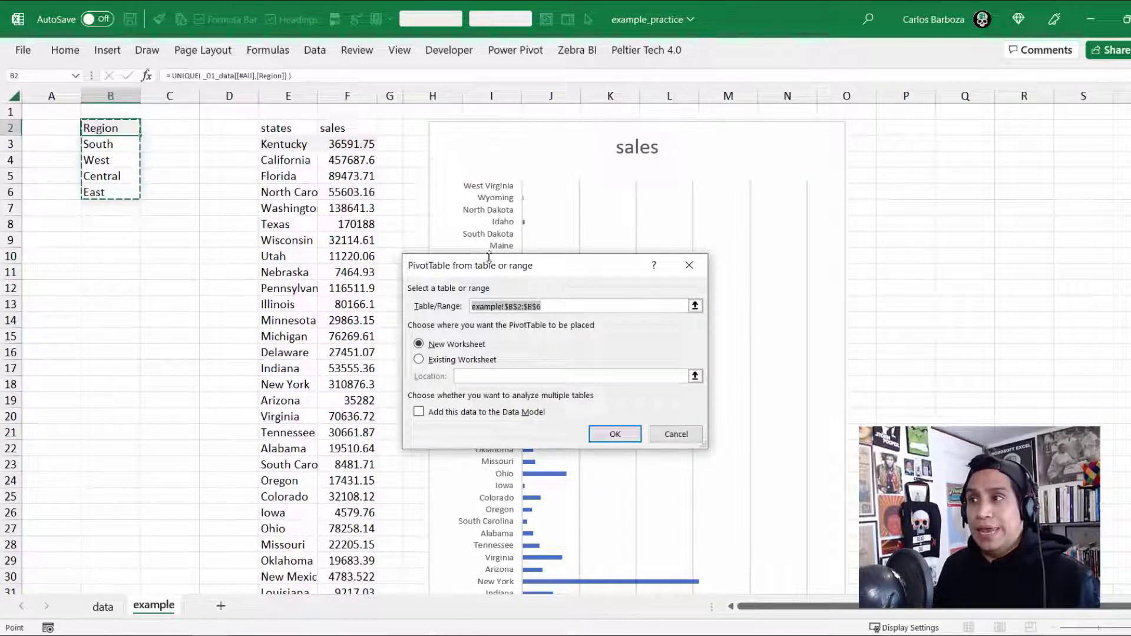
{"action": "left_click_drag", "start_coordinate": [489, 258], "coordinate": [231, 229]}
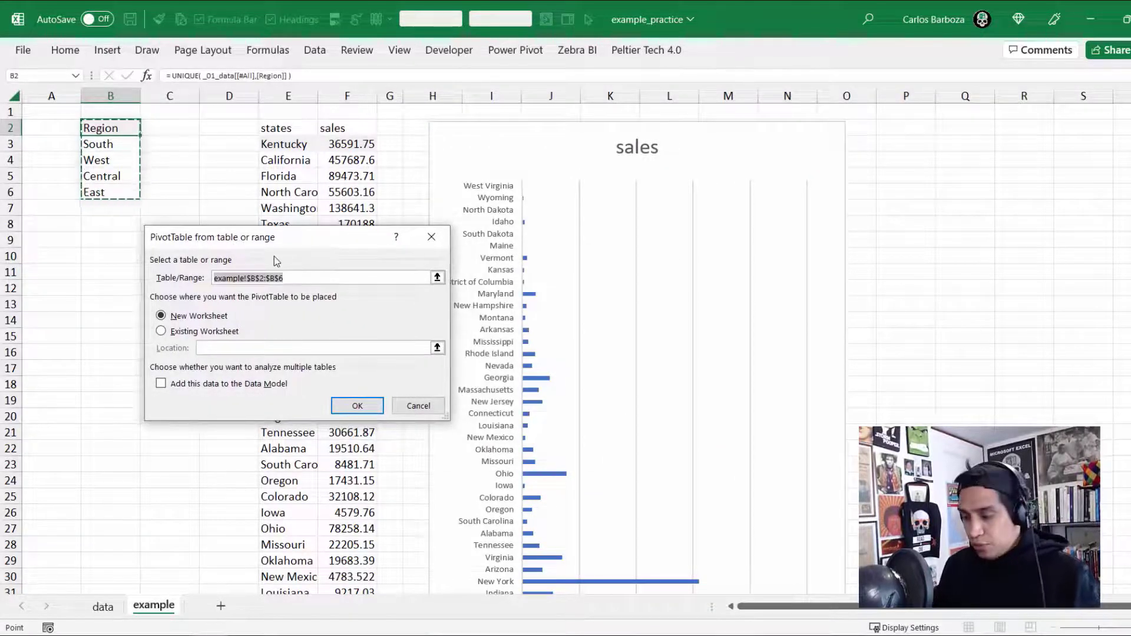
{"action": "key", "text": "BackSpace"}
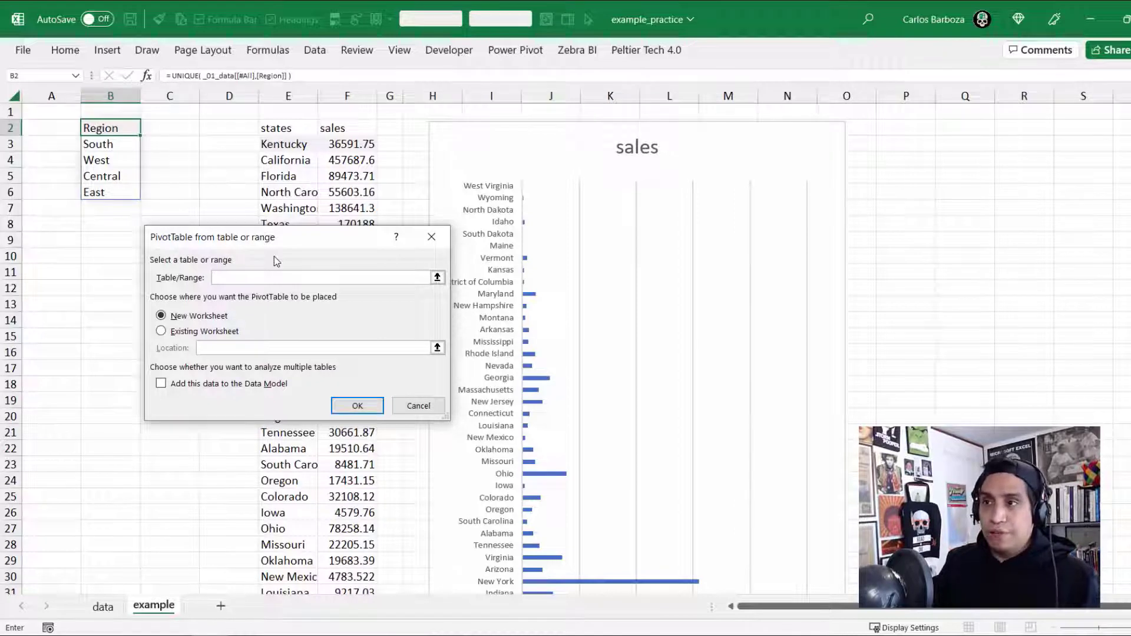
{"action": "key", "text": "F3"}
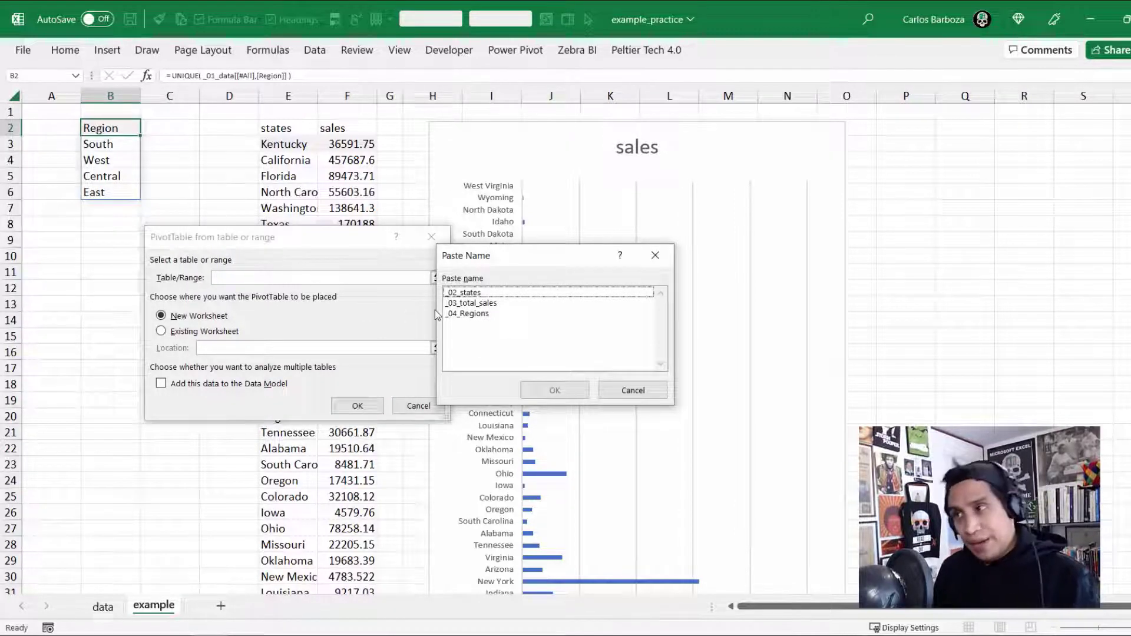
{"action": "left_click", "coordinate": [467, 316]}
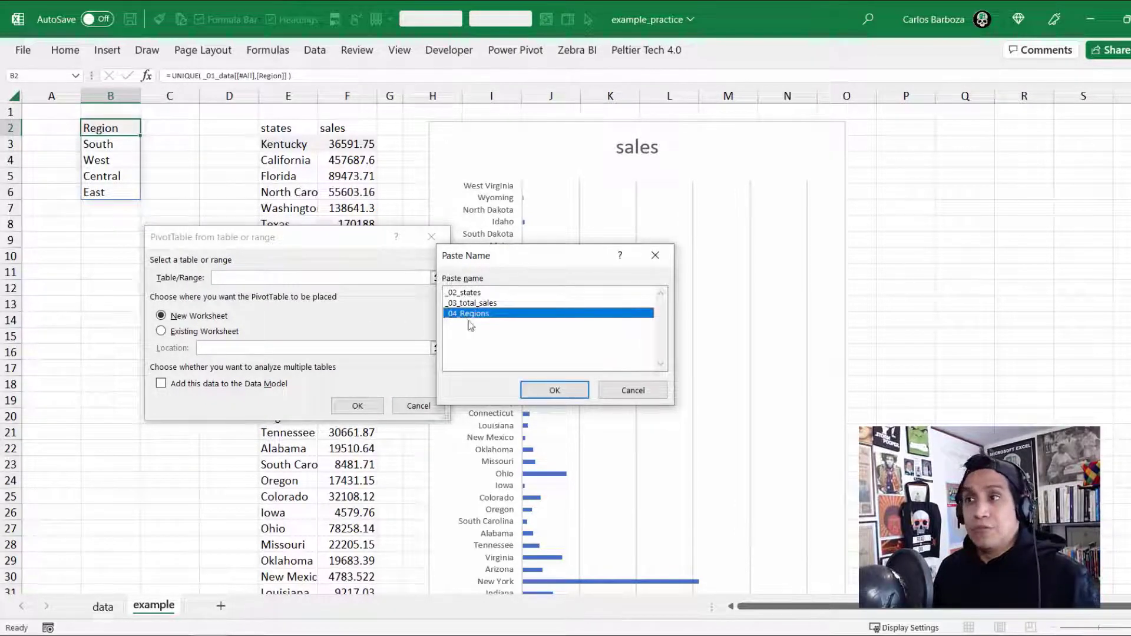
{"action": "left_click", "coordinate": [563, 393]}
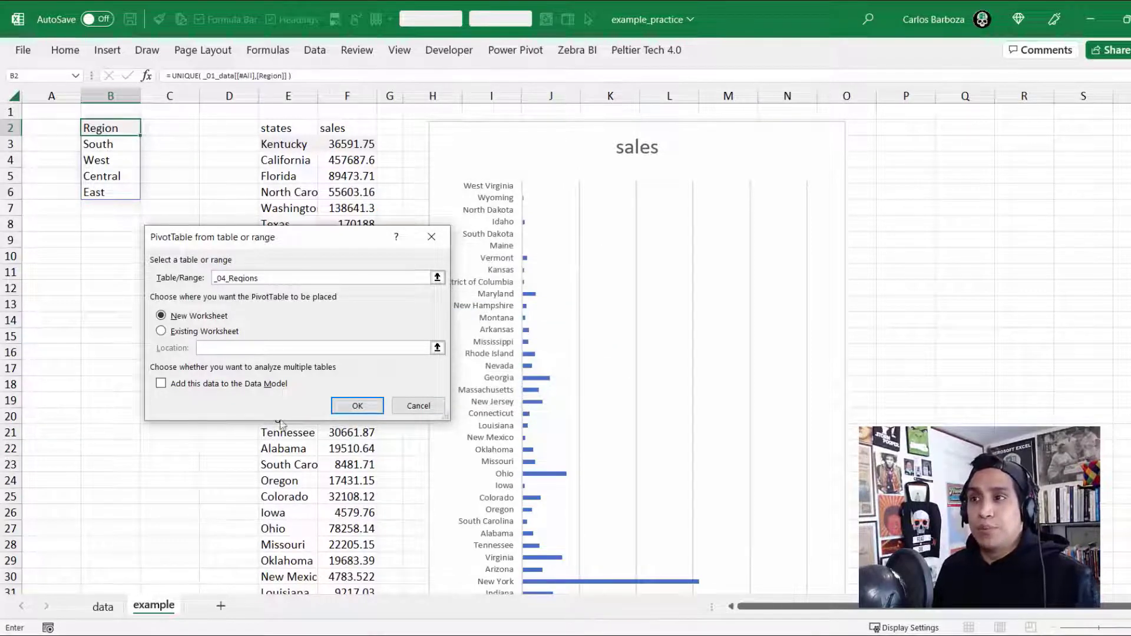
- Place the PivotTable on the existing example worksheet at cell P2 and create it
{"action": "left_click", "coordinate": [162, 332]}
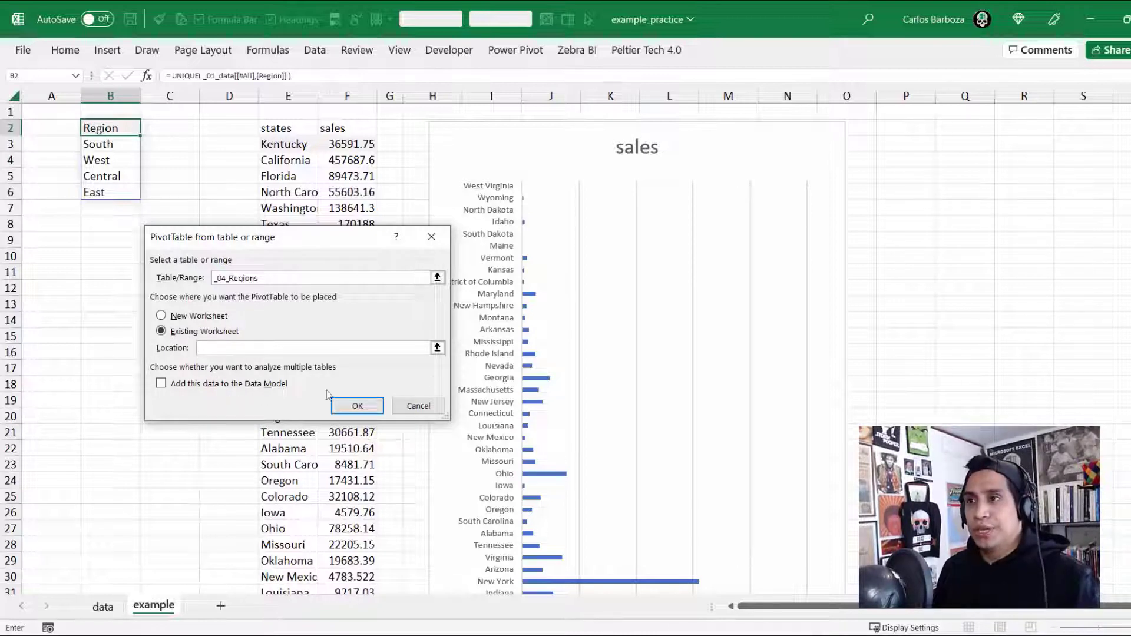
{"action": "left_click", "coordinate": [438, 348]}
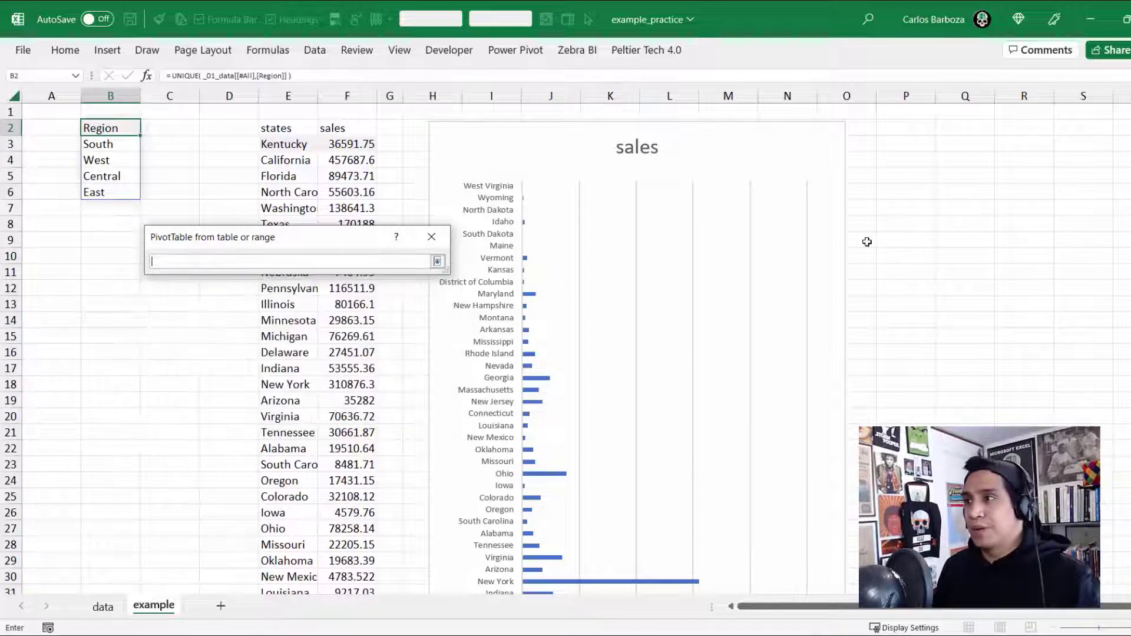
{"action": "left_click", "coordinate": [917, 128]}
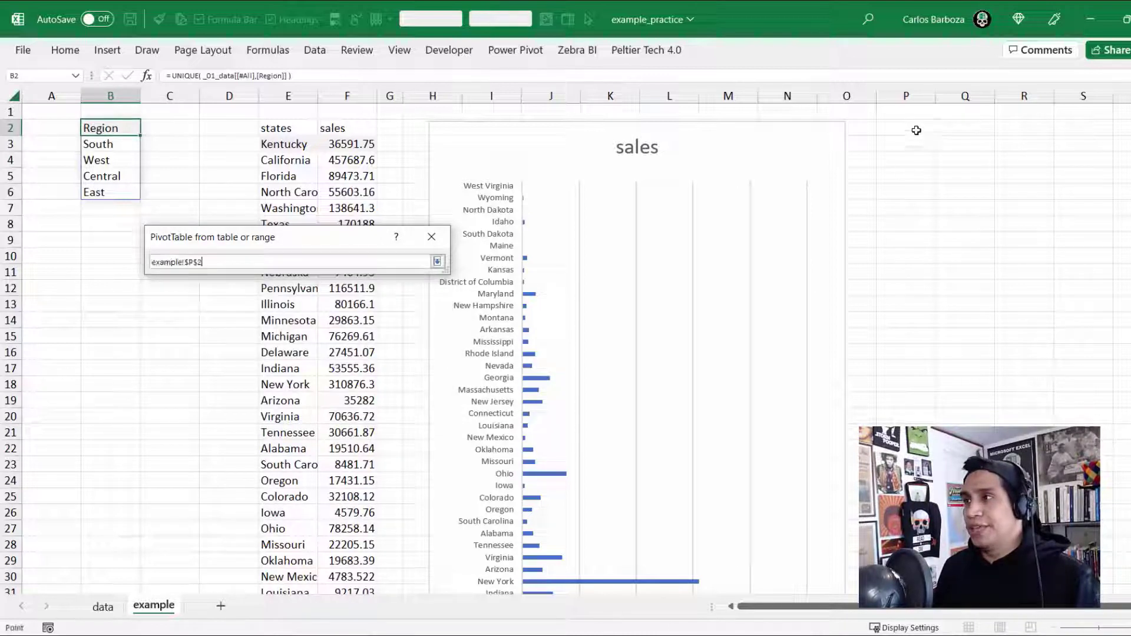
{"action": "left_click", "coordinate": [437, 261]}
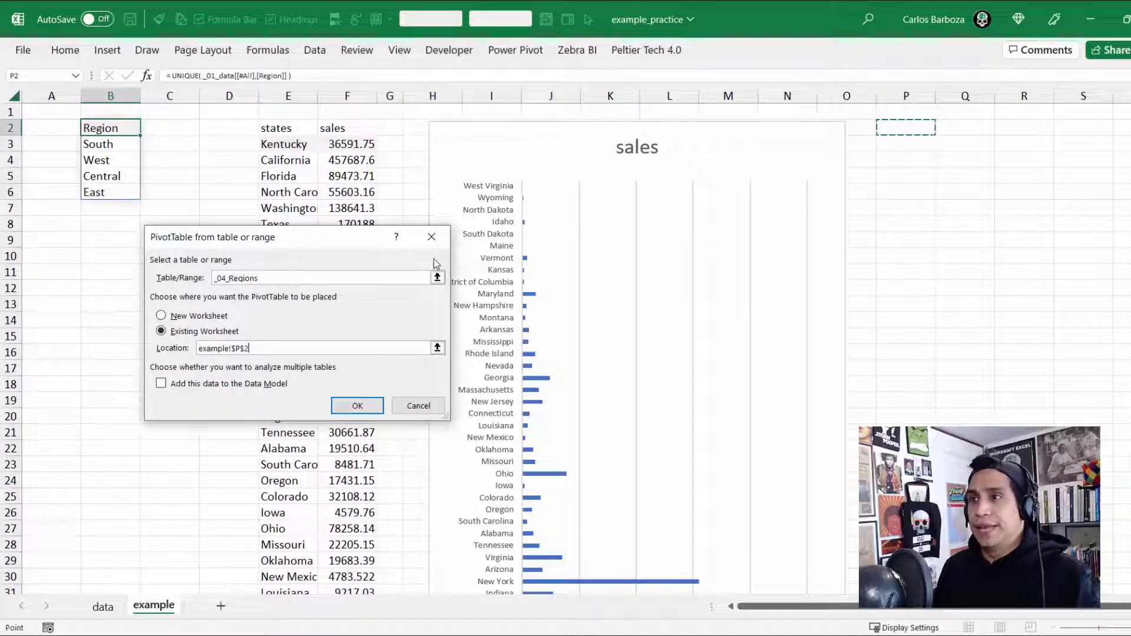
{"action": "left_click", "coordinate": [373, 406]}
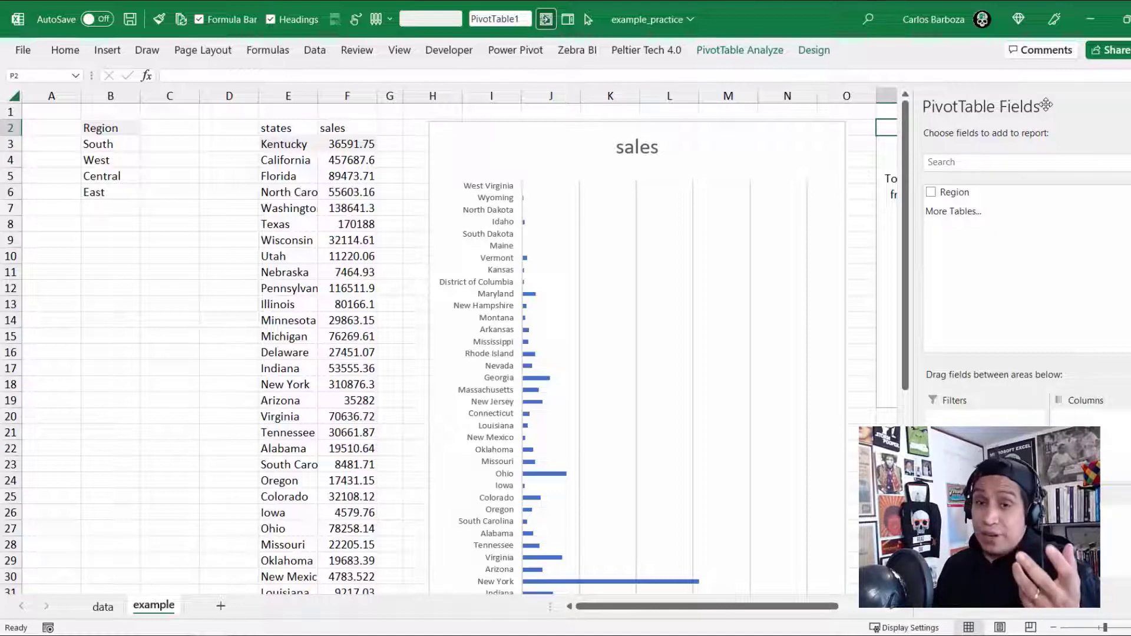
- Rename the new PivotTable pt_regions and turn off autofitting column widths on update
{"action": "left_click_drag", "start_coordinate": [1046, 105], "coordinate": [415, 56]}
{"action": "left_click_drag", "start_coordinate": [489, 242], "coordinate": [633, 582]}
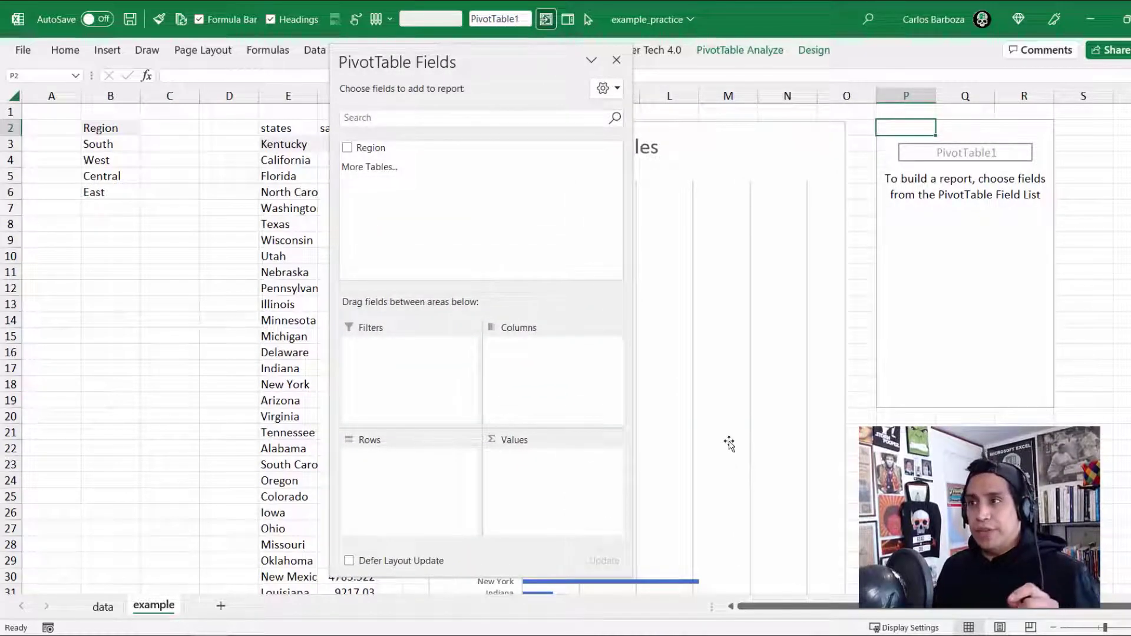
{"action": "right_click", "coordinate": [955, 243]}
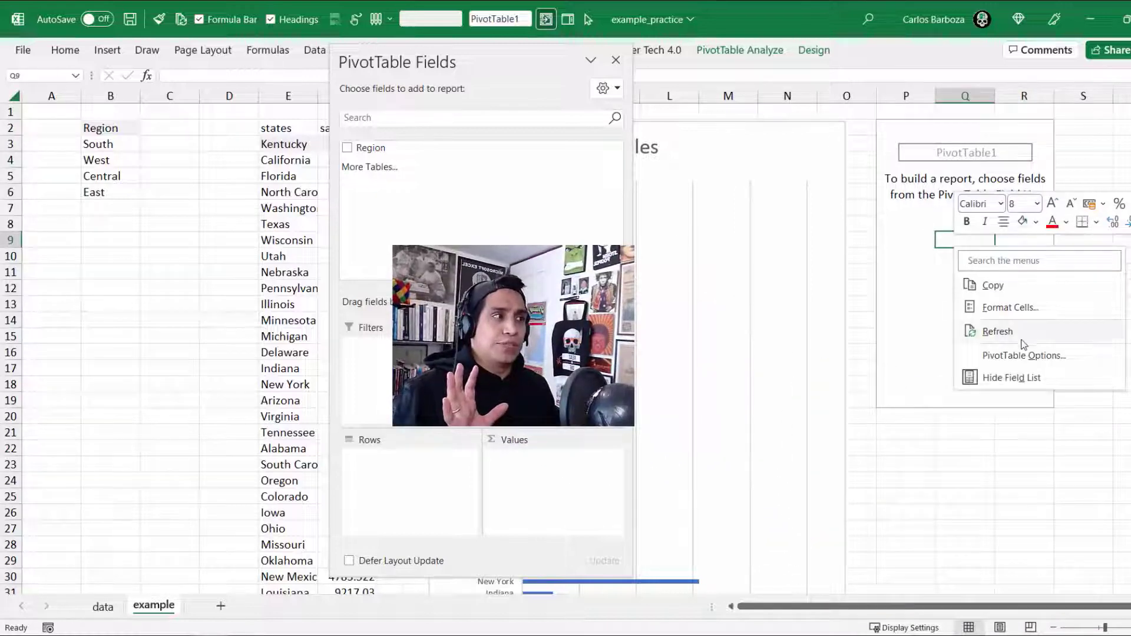
{"action": "left_click", "coordinate": [1014, 357]}
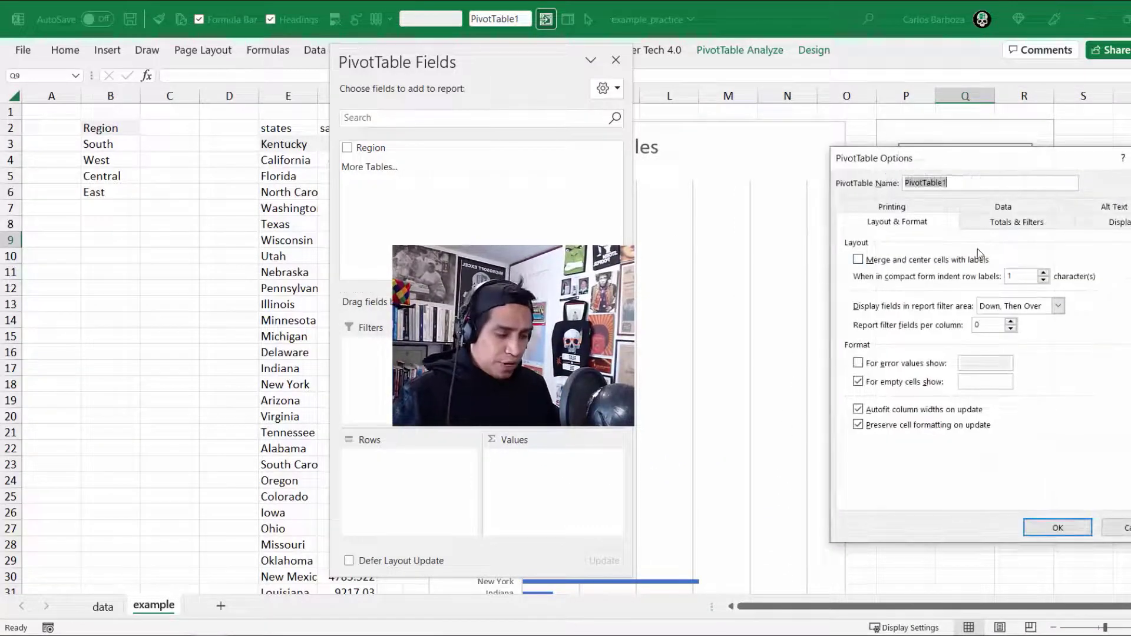
{"action": "type", "text": "pt_"}
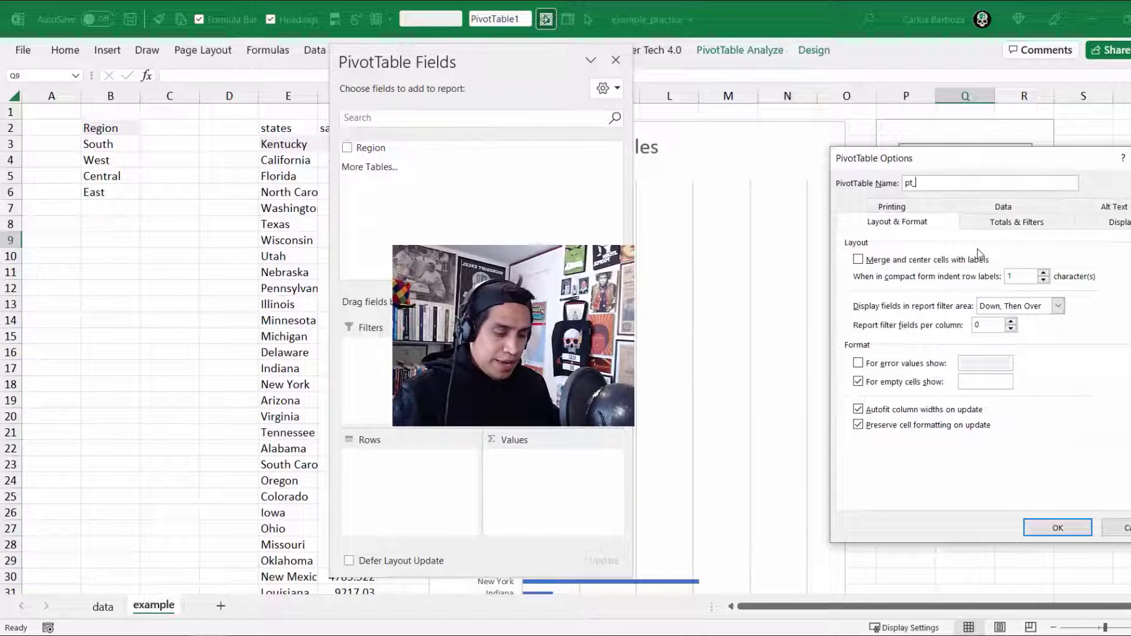
{"action": "type", "text": "regions"}
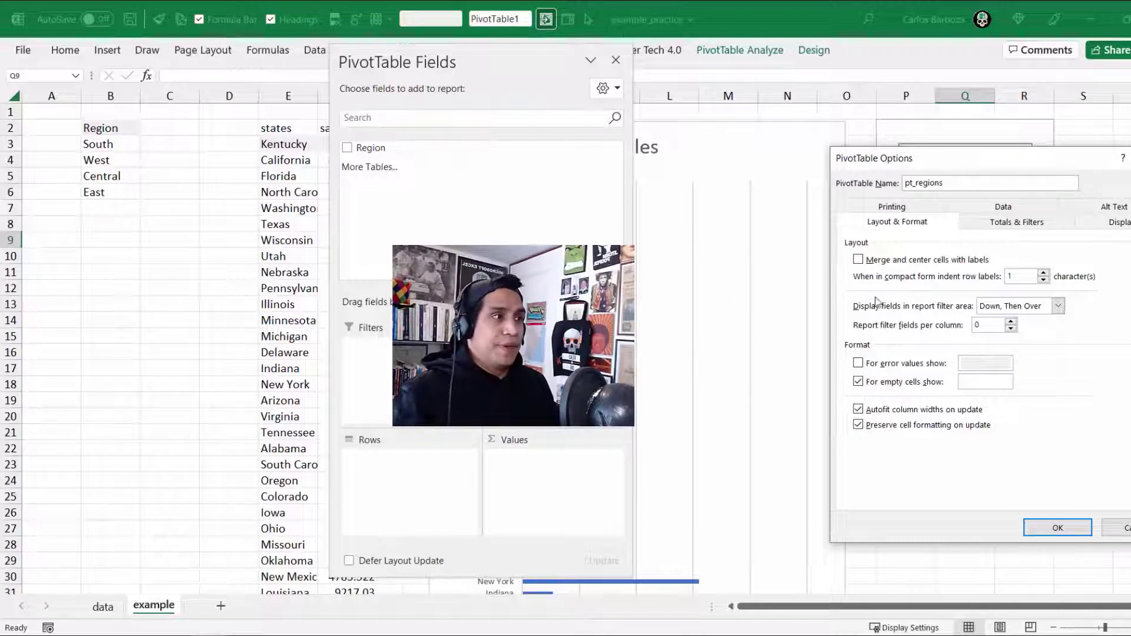
{"action": "left_click_drag", "start_coordinate": [969, 165], "coordinate": [815, 158]}
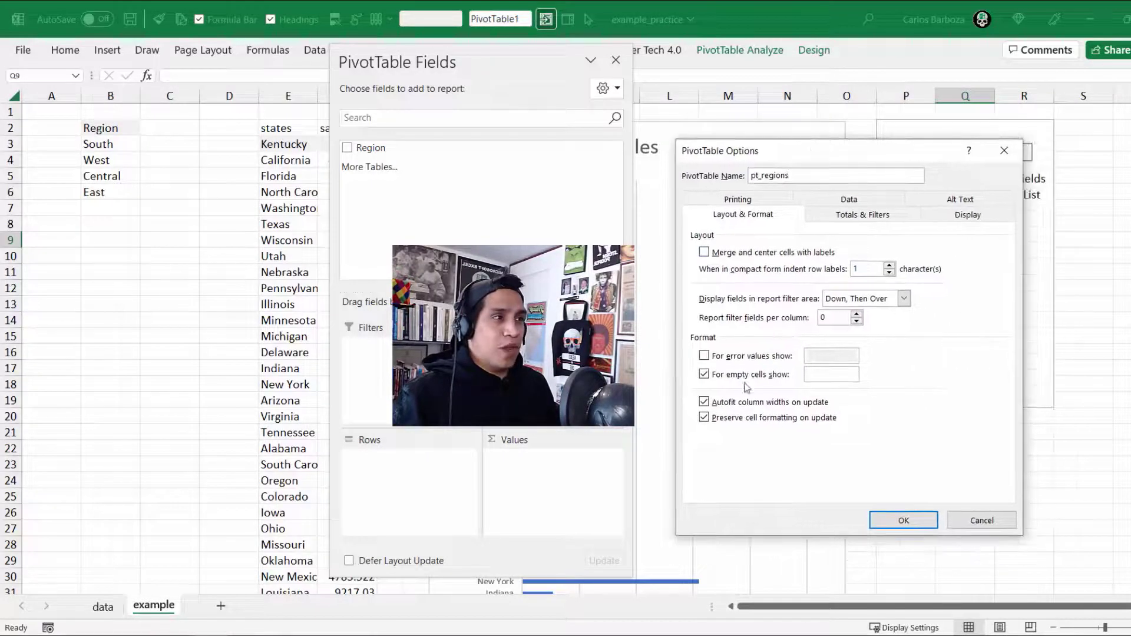
{"action": "left_click", "coordinate": [731, 403]}
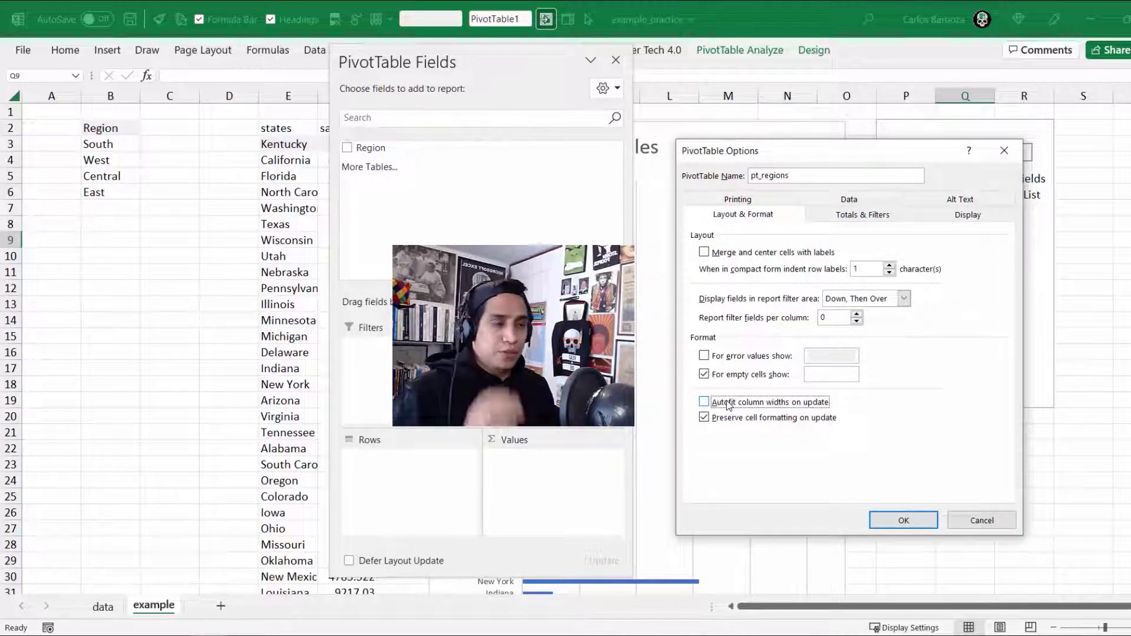
{"action": "left_click", "coordinate": [898, 521]}
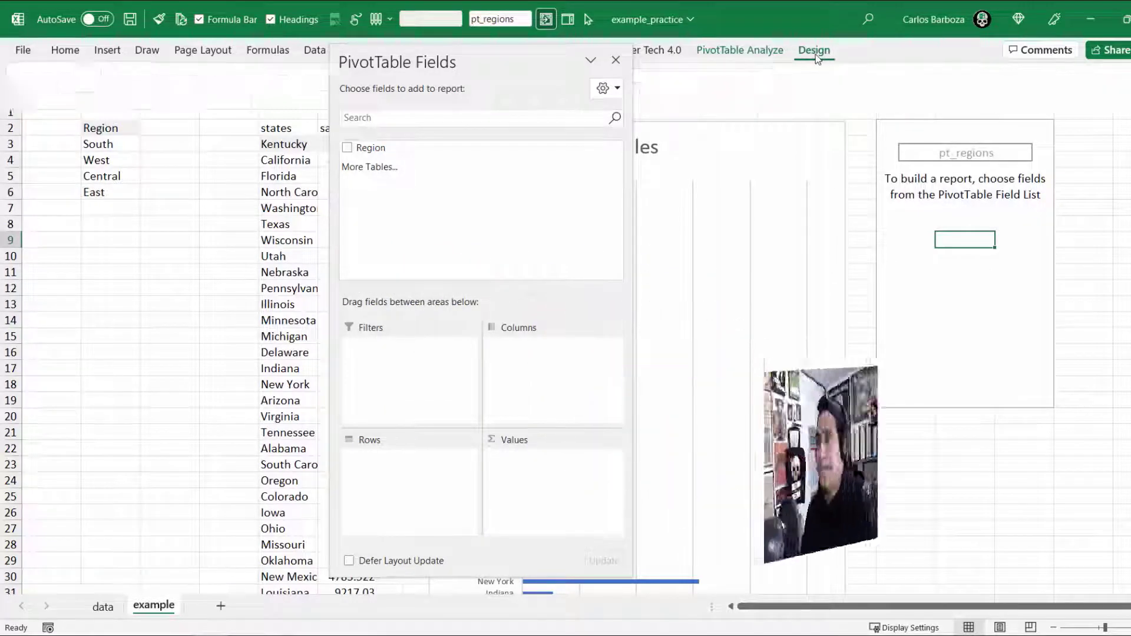
- Apply the second style in the first row of the Light PivotTable styles and turn off row headers
{"action": "left_click", "coordinate": [814, 50]}
{"action": "left_click_drag", "start_coordinate": [483, 59], "coordinate": [501, 159]}
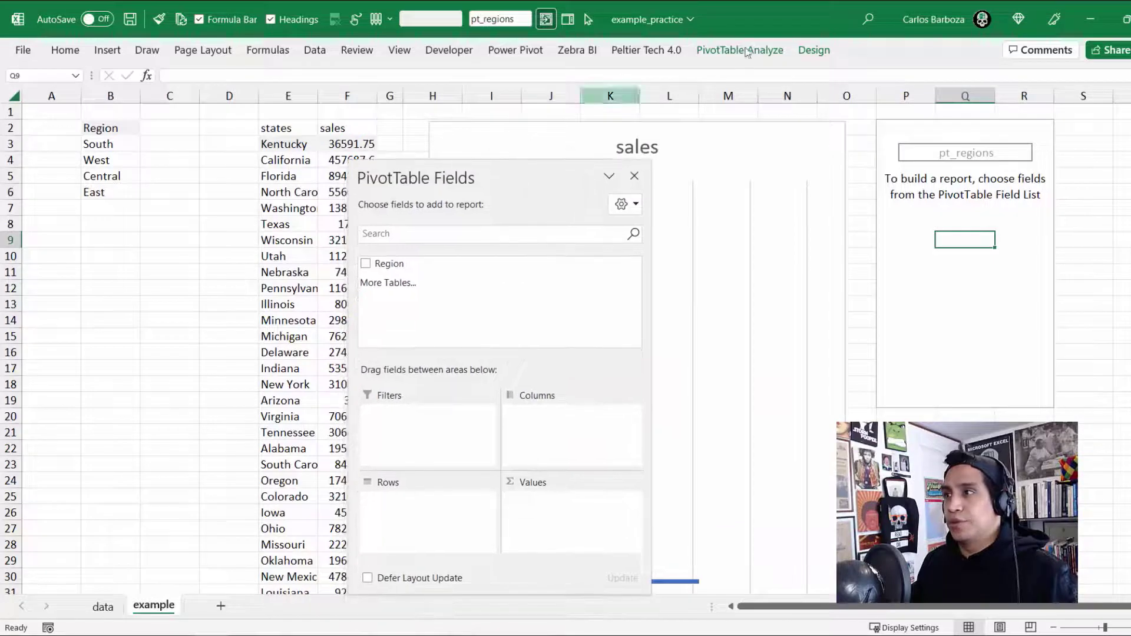
{"action": "left_click", "coordinate": [814, 51]}
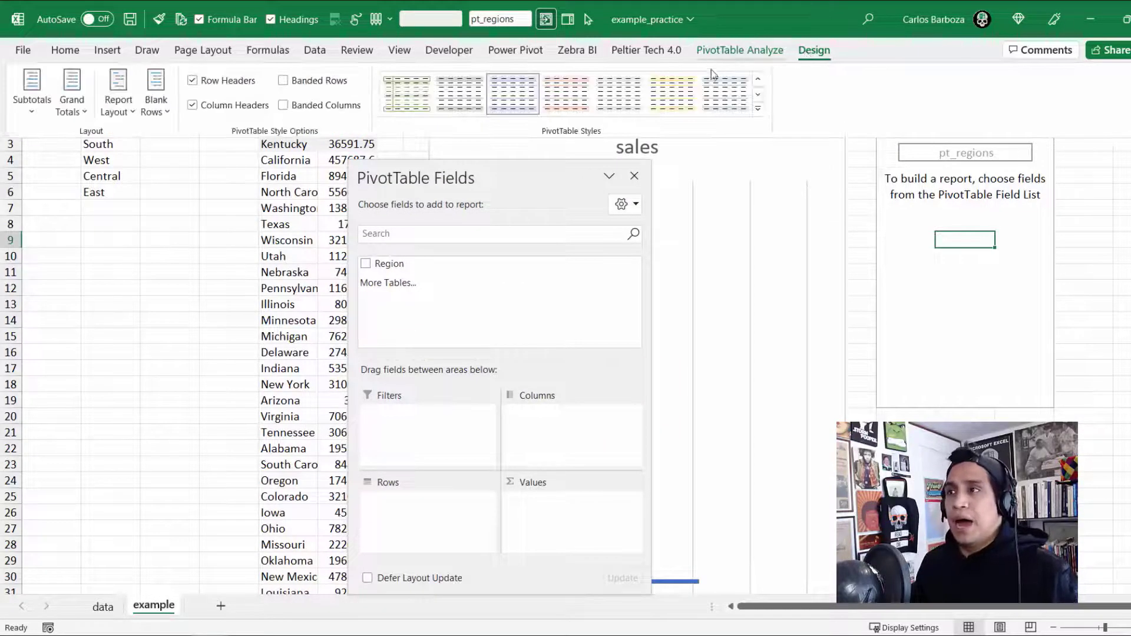
{"action": "left_click", "coordinate": [758, 108]}
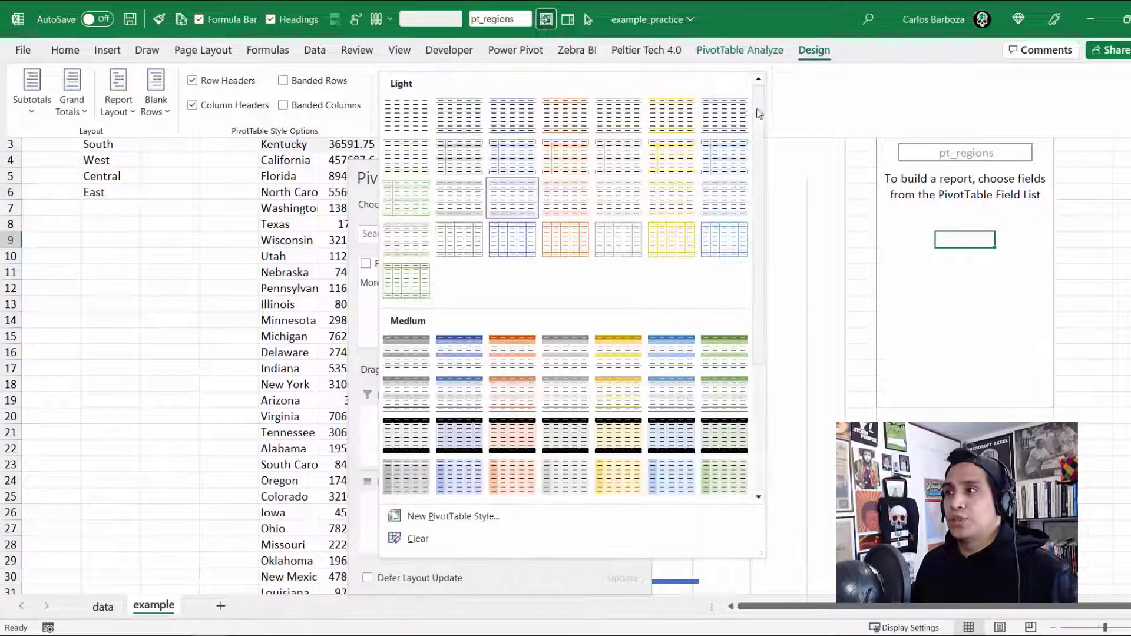
{"action": "left_click", "coordinate": [461, 119]}
{"action": "left_click", "coordinate": [214, 89]}
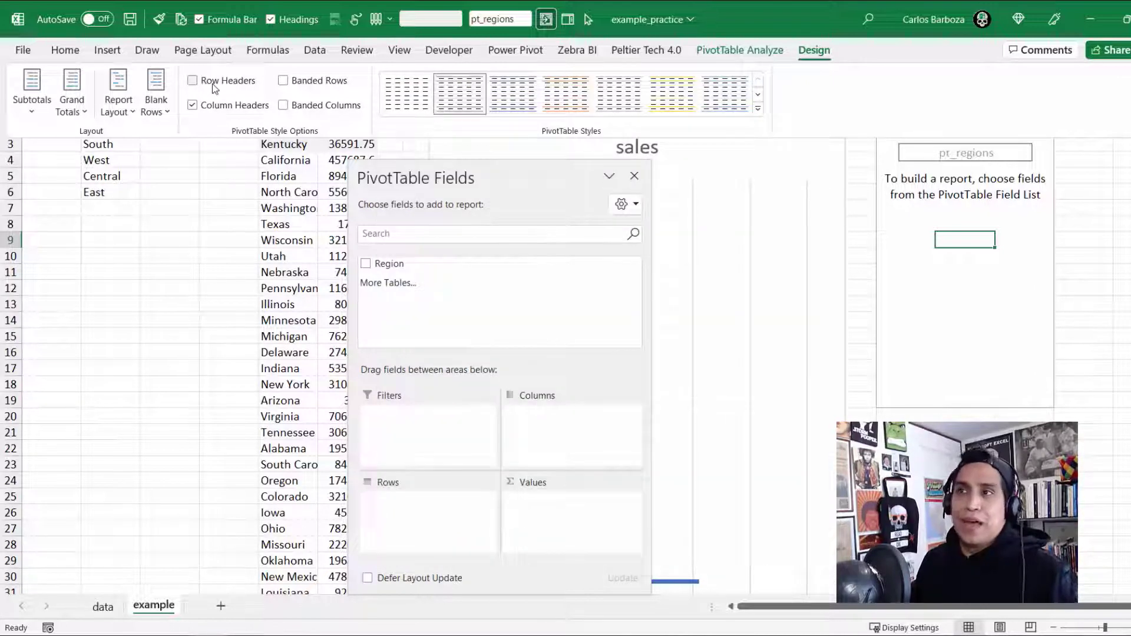
- Set the PivotTable's report layout to tabular form and add the Region field to the rows
{"action": "left_click", "coordinate": [118, 105]}
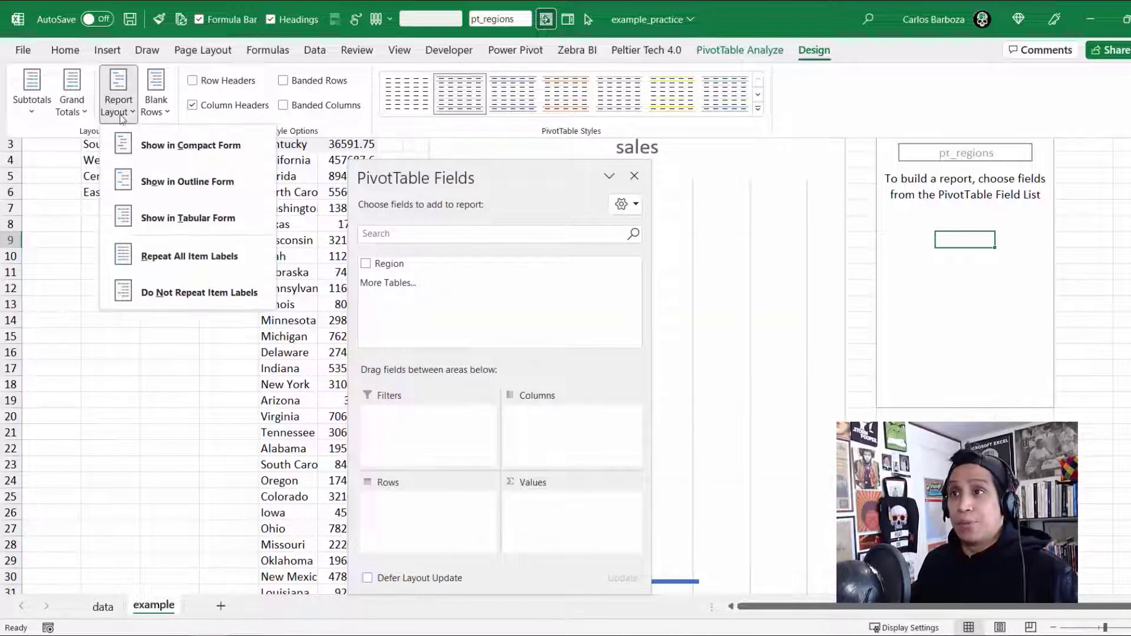
{"action": "left_click", "coordinate": [175, 219]}
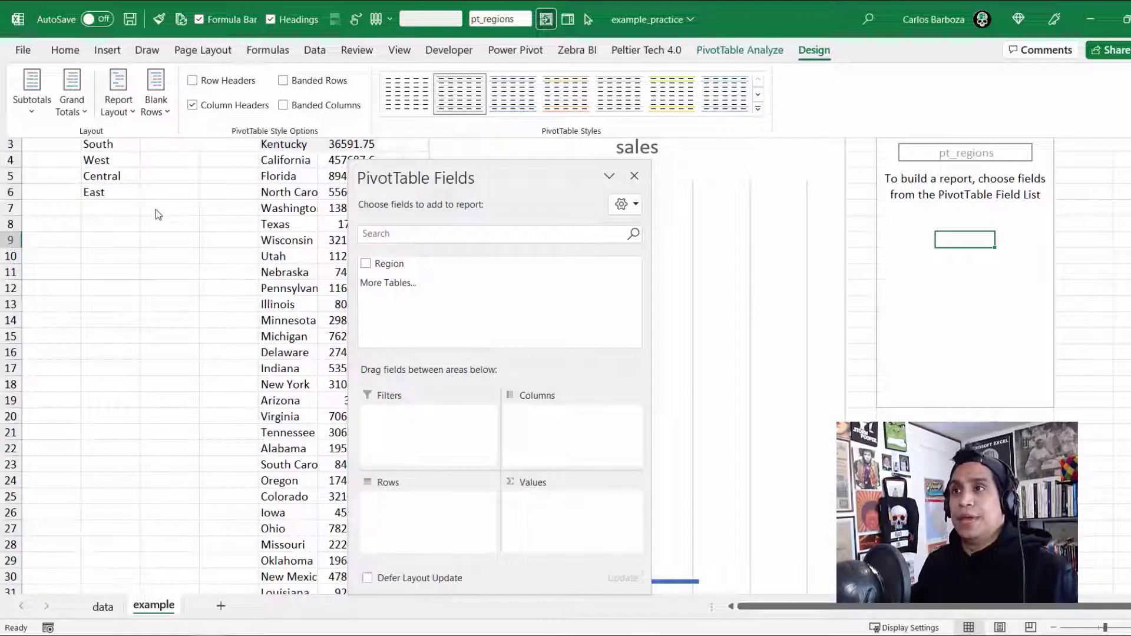
{"action": "left_click", "coordinate": [380, 267]}
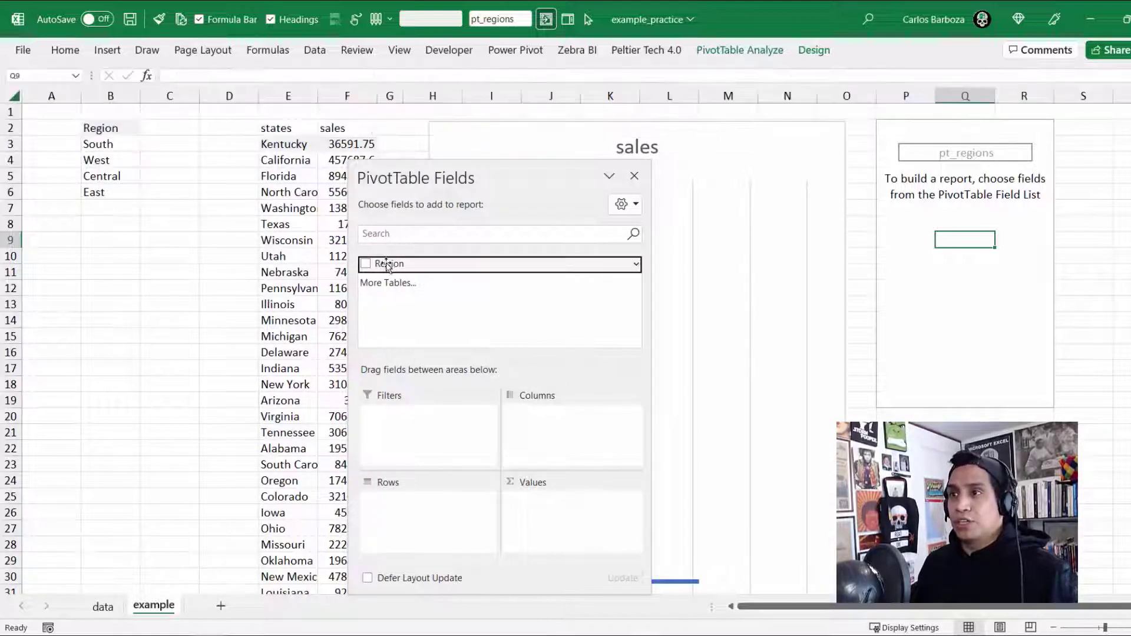
{"action": "left_click_drag", "start_coordinate": [462, 174], "coordinate": [496, 113]}
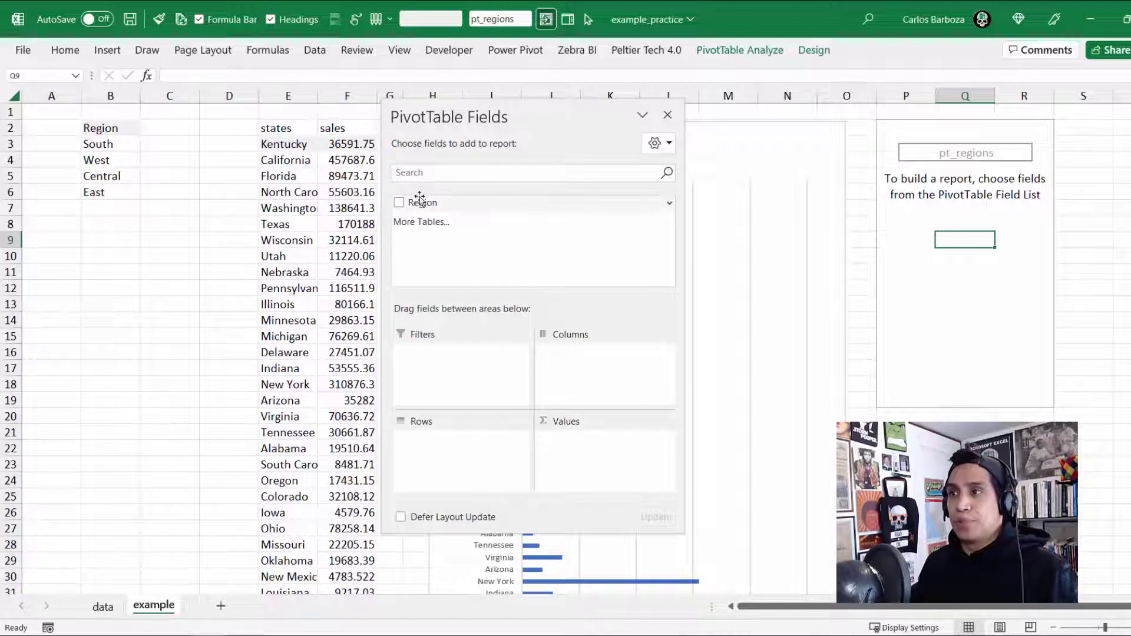
{"action": "left_click_drag", "start_coordinate": [420, 202], "coordinate": [466, 430]}
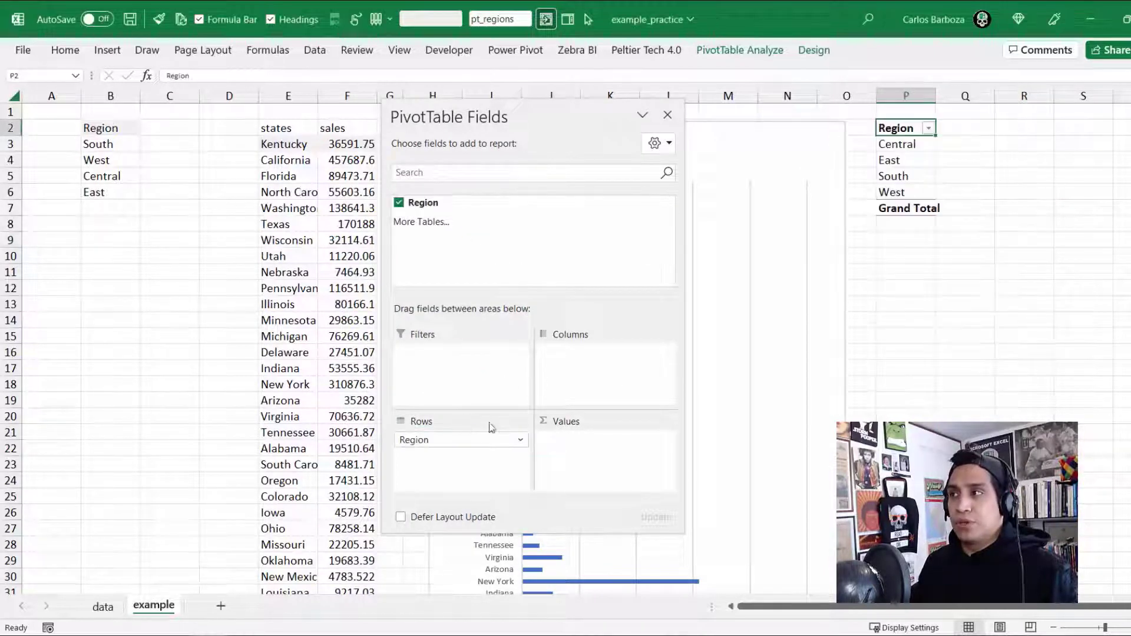
- Remove the Grand Total from the PivotTable and move the table so it starts at cell B9
{"action": "right_click", "coordinate": [902, 211]}
{"action": "right_click", "coordinate": [902, 211]}
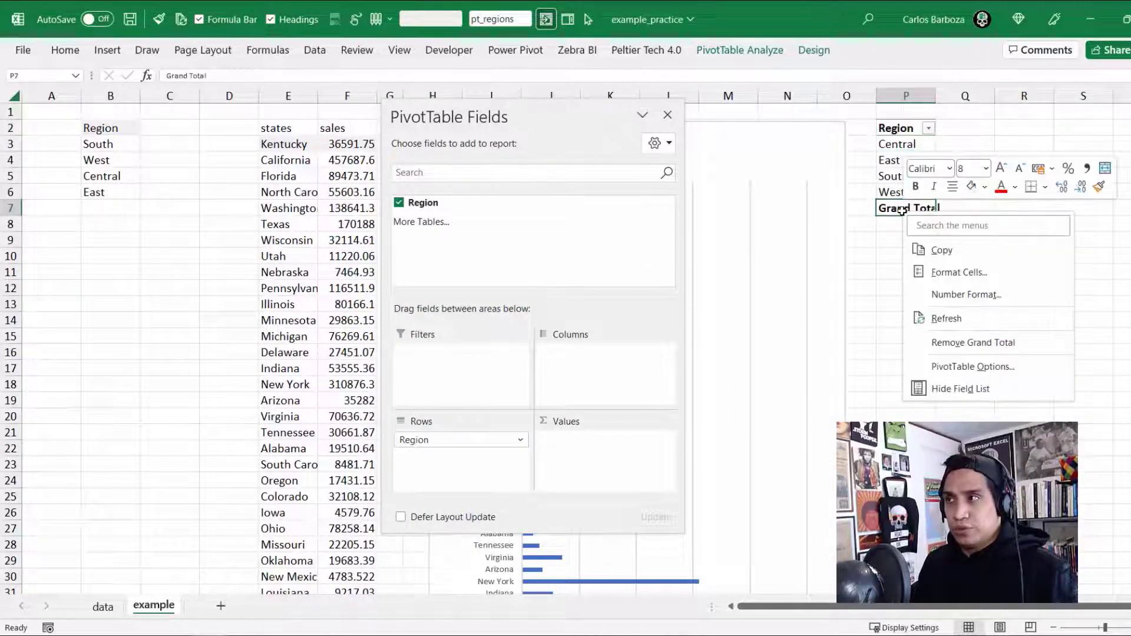
{"action": "left_click", "coordinate": [972, 343]}
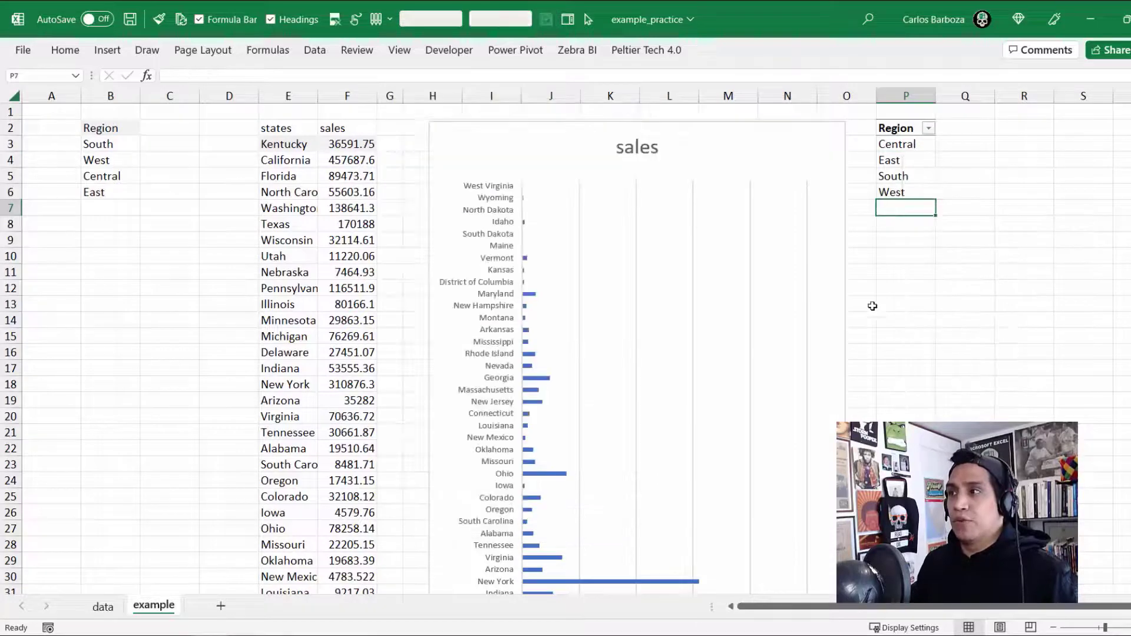
{"action": "left_click_drag", "start_coordinate": [913, 127], "coordinate": [115, 309]}
- Add a slicer for the Region field and place it directly beside the PivotTable in column B
{"action": "right_click", "coordinate": [420, 203]}
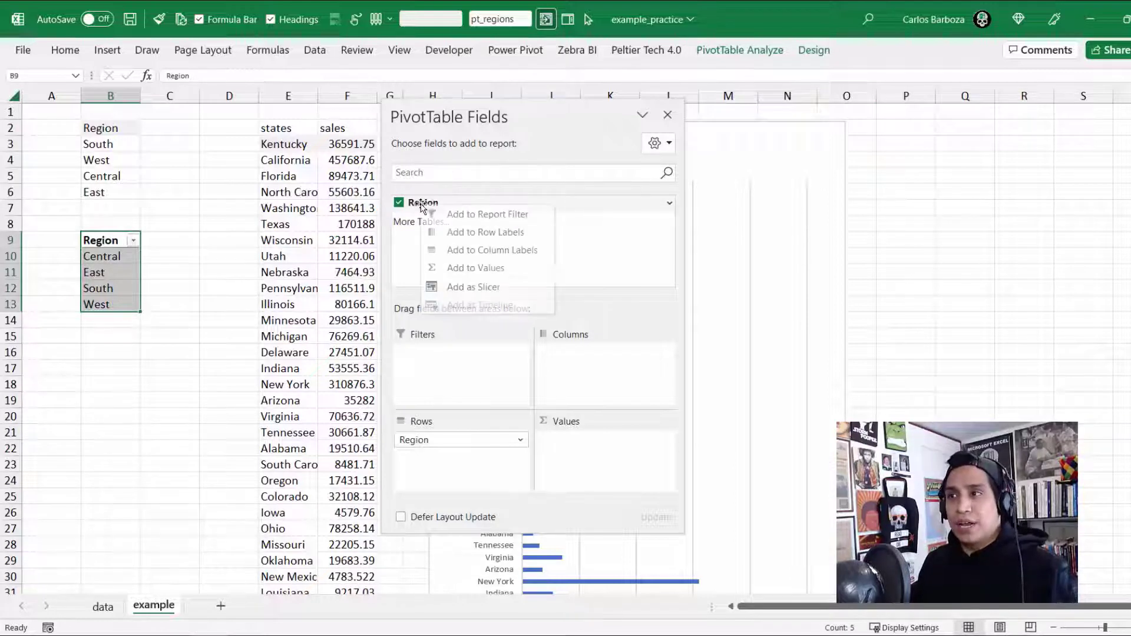
{"action": "left_click", "coordinate": [470, 283]}
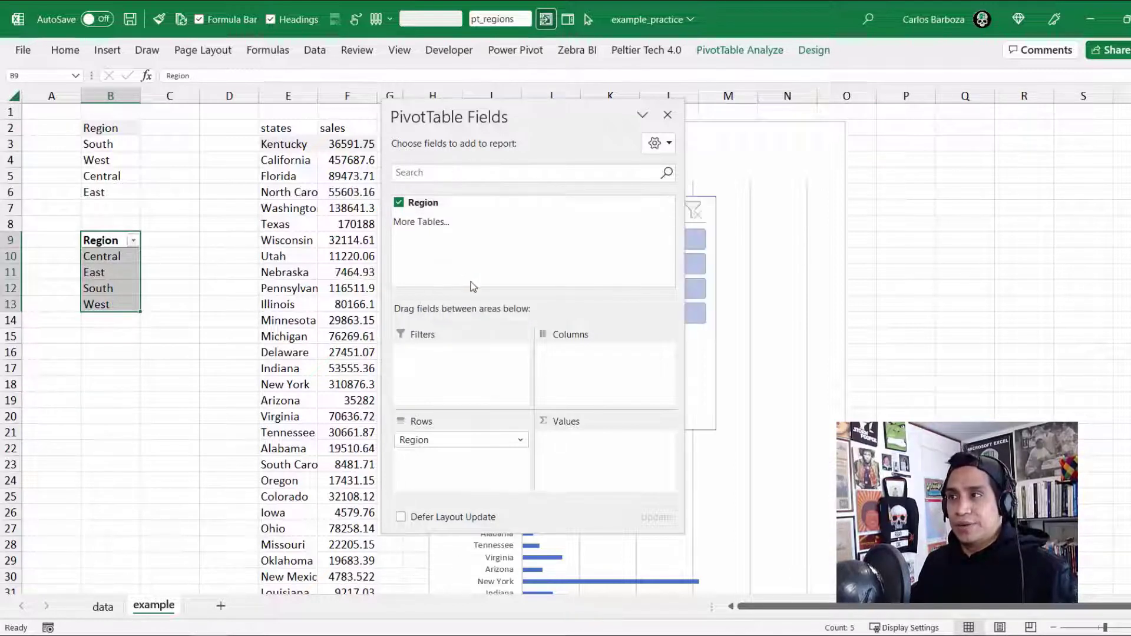
{"action": "left_click_drag", "start_coordinate": [551, 117], "coordinate": [616, 130]}
{"action": "left_click", "coordinate": [734, 126]}
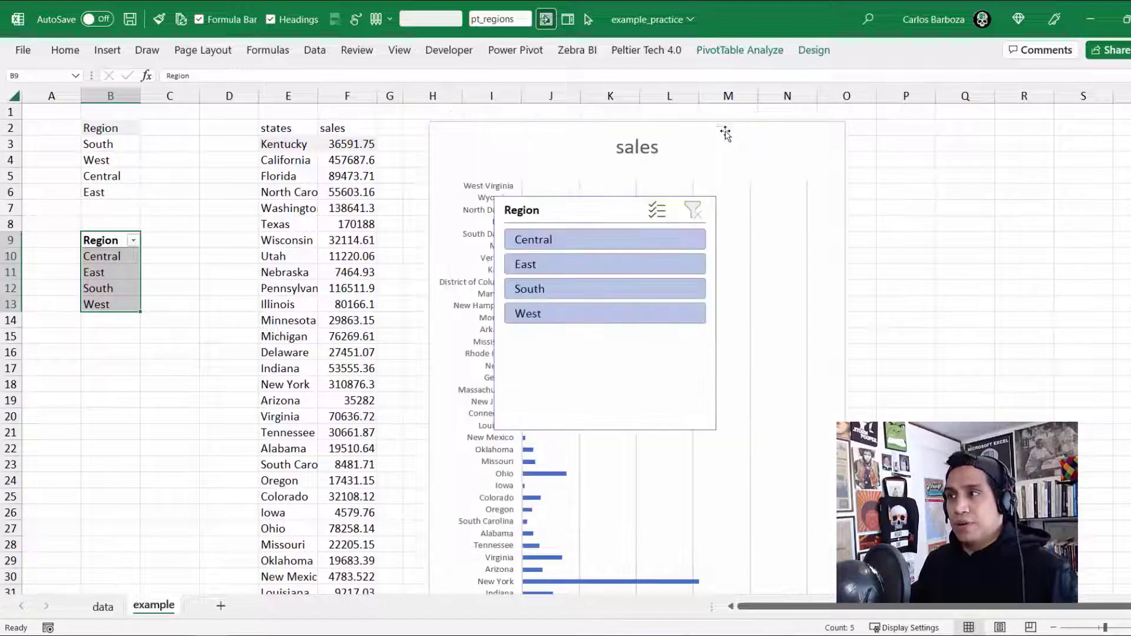
{"action": "left_click_drag", "start_coordinate": [608, 214], "coordinate": [249, 224]}
- Filter the PivotTable to Central with the Region slicer
{"action": "left_click", "coordinate": [201, 252]}
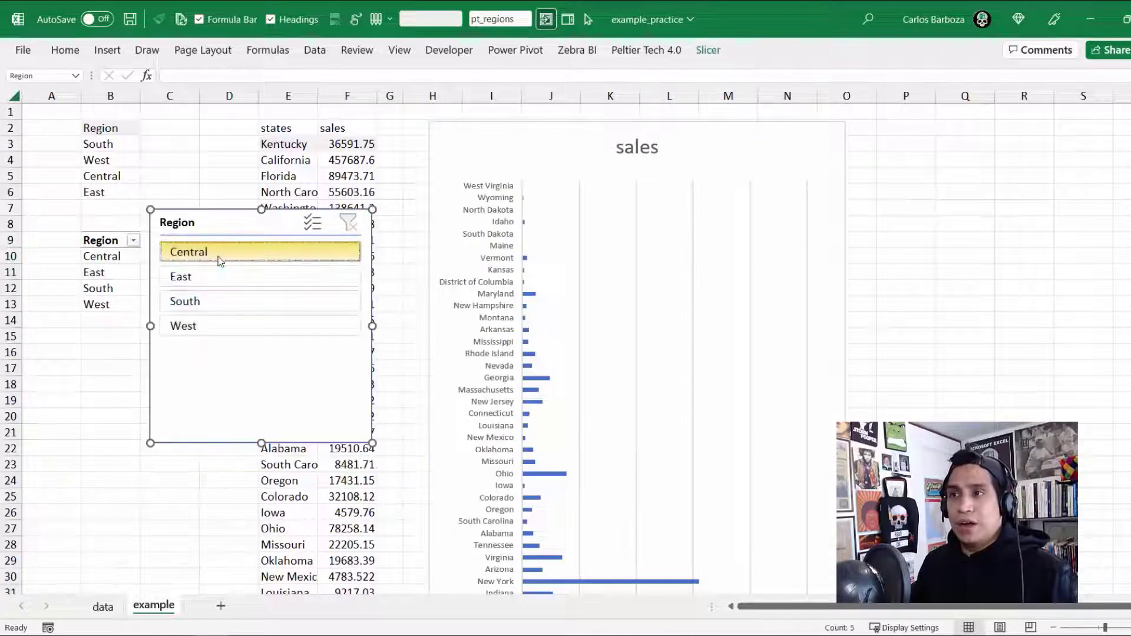
- Cycle the PivotTable through the different regions with the Region slicer, ending on South, and select the filtered cell B10
{"action": "left_click", "coordinate": [220, 274]}
{"action": "left_click", "coordinate": [210, 300]}
{"action": "left_click", "coordinate": [224, 251]}
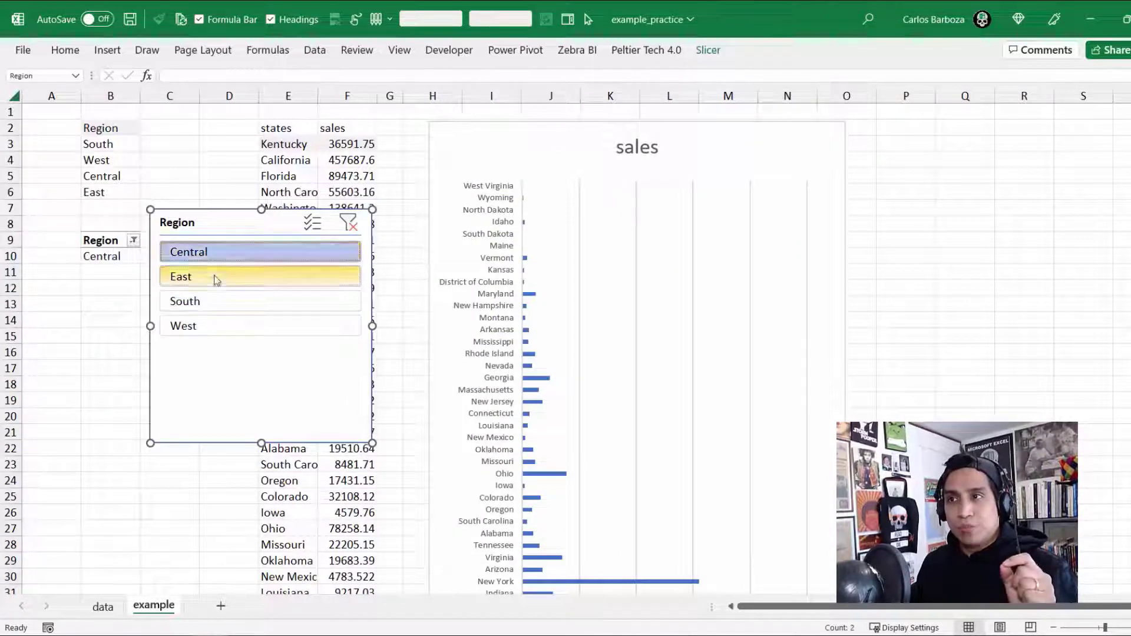
{"action": "left_click", "coordinate": [214, 277]}
{"action": "left_click", "coordinate": [211, 299]}
{"action": "left_click", "coordinate": [212, 328]}
{"action": "left_click", "coordinate": [210, 301]}
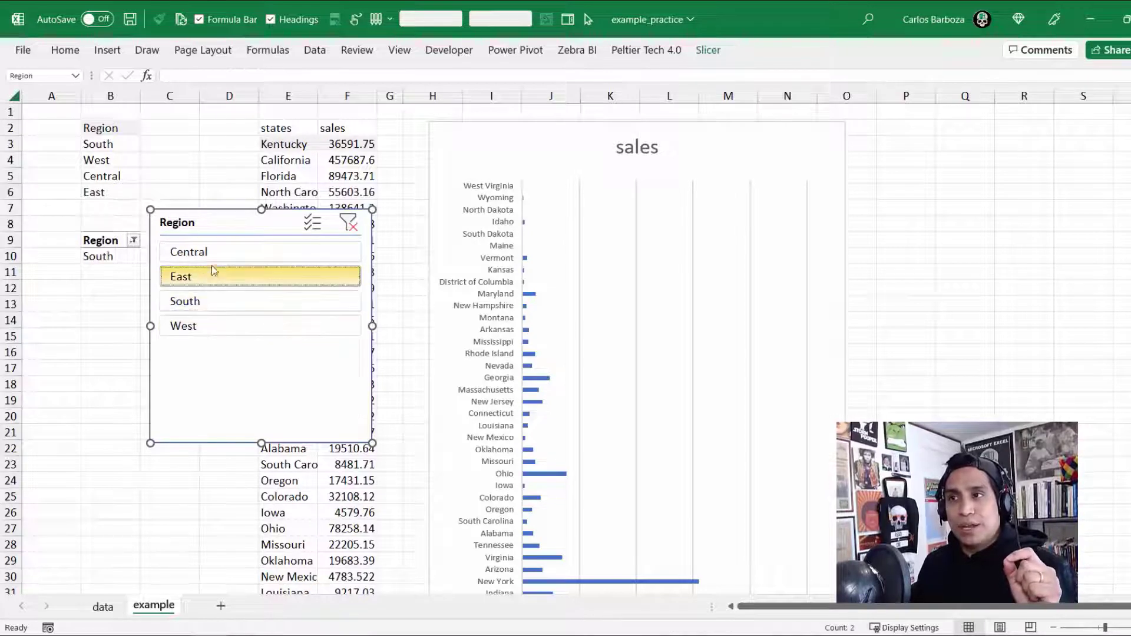
{"action": "left_click", "coordinate": [207, 277]}
{"action": "left_click", "coordinate": [208, 299]}
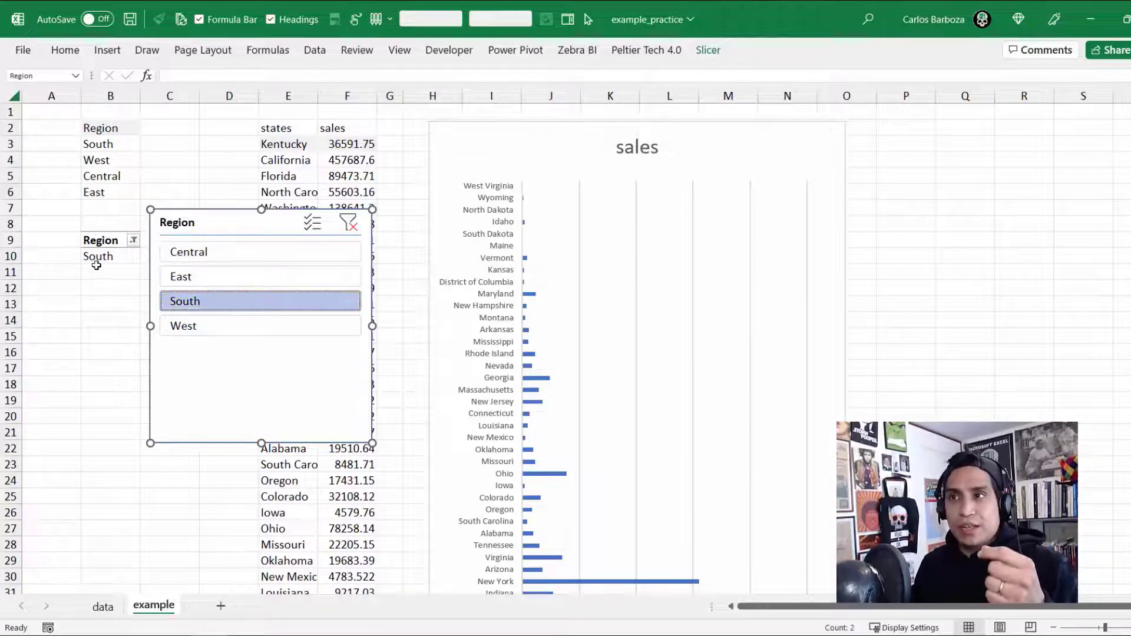
{"action": "left_click", "coordinate": [120, 262]}
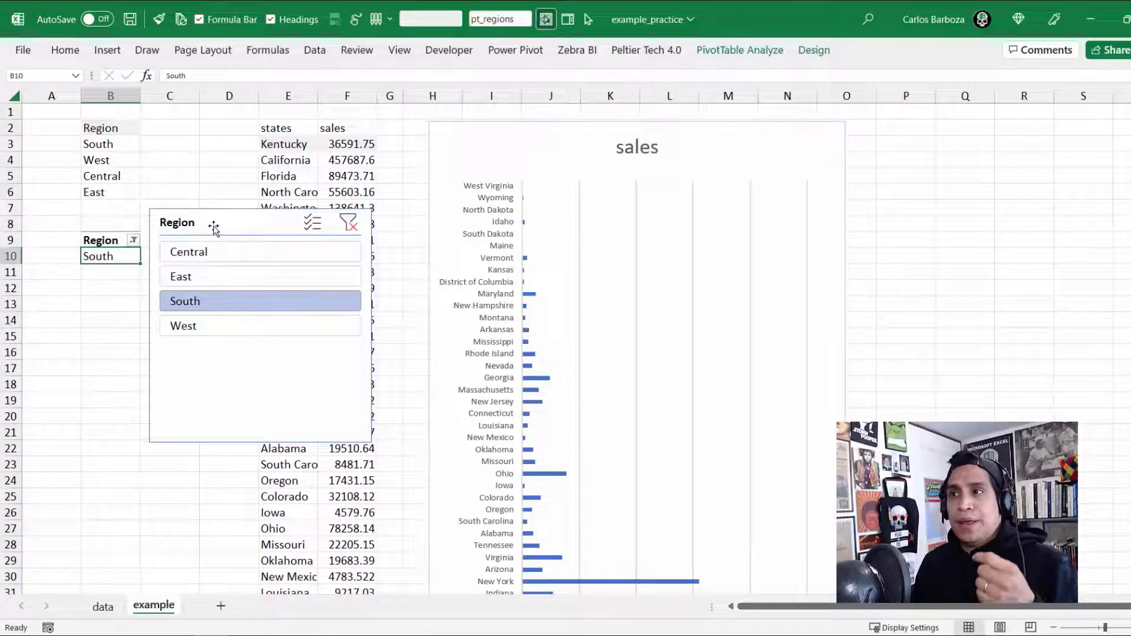
- Arrange the Region slicer's buttons in two columns, shrink the slicer and place it below the PivotTable
{"action": "left_click_drag", "start_coordinate": [214, 224], "coordinate": [227, 238]}
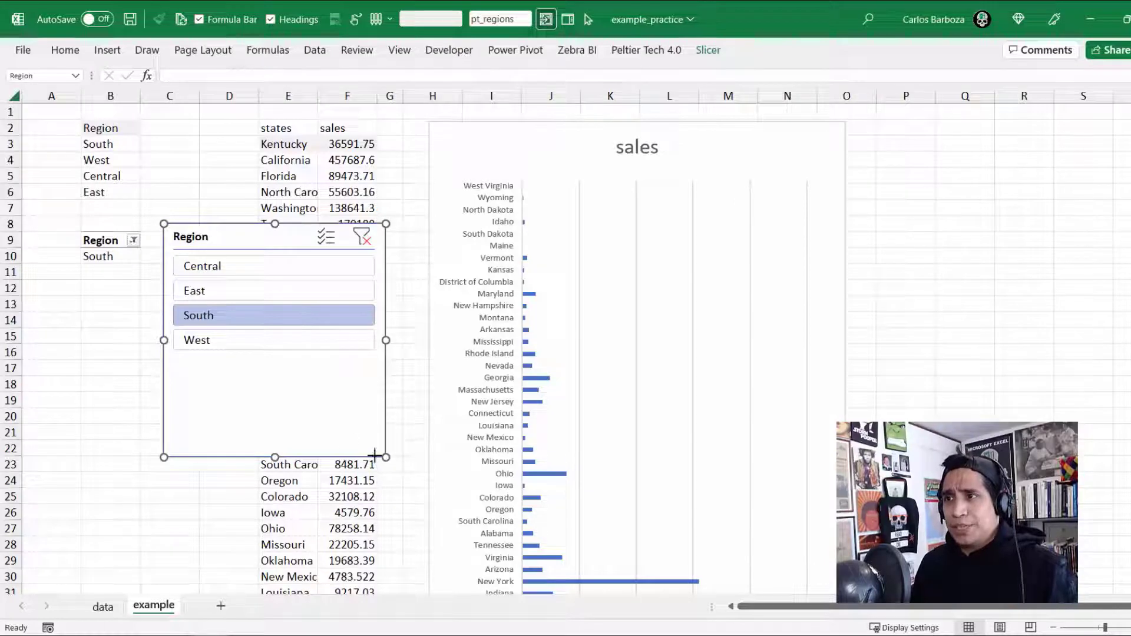
{"action": "left_click_drag", "start_coordinate": [386, 457], "coordinate": [356, 391]}
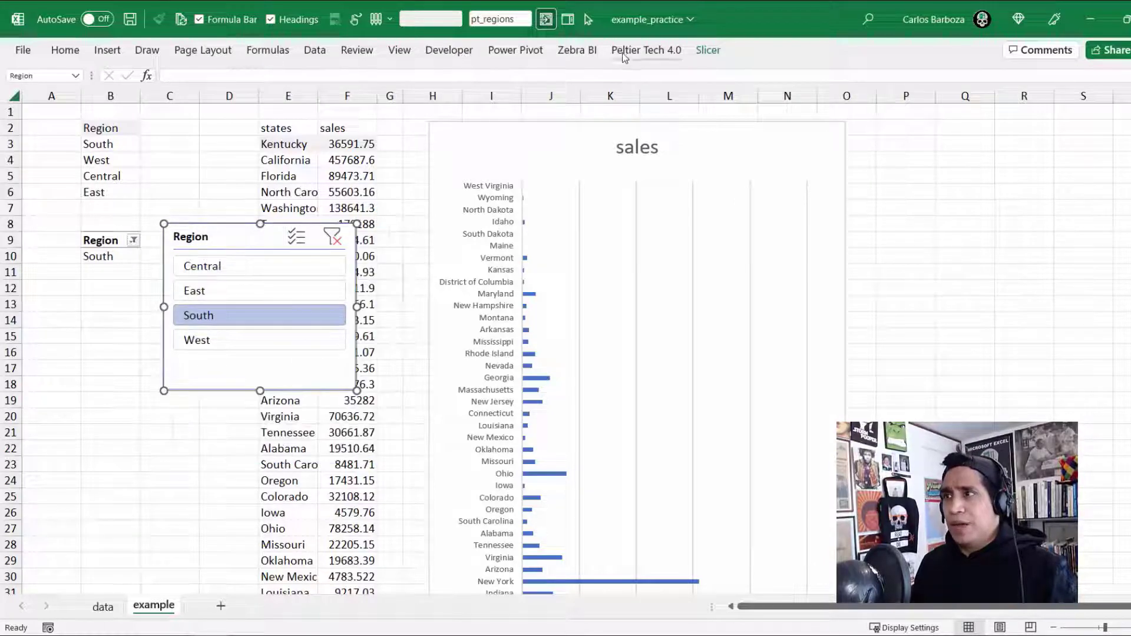
{"action": "left_click", "coordinate": [708, 50]}
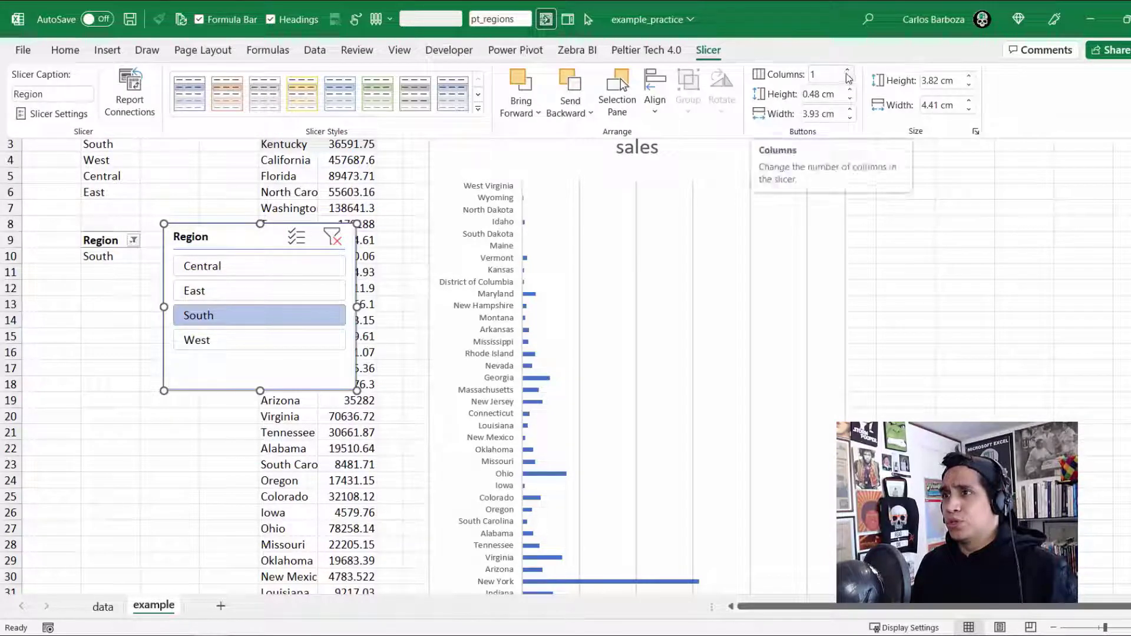
{"action": "left_click", "coordinate": [847, 71]}
{"action": "left_click_drag", "start_coordinate": [260, 390], "coordinate": [260, 326]}
{"action": "left_click_drag", "start_coordinate": [254, 248], "coordinate": [142, 308]}
{"action": "left_click", "coordinate": [202, 195]}
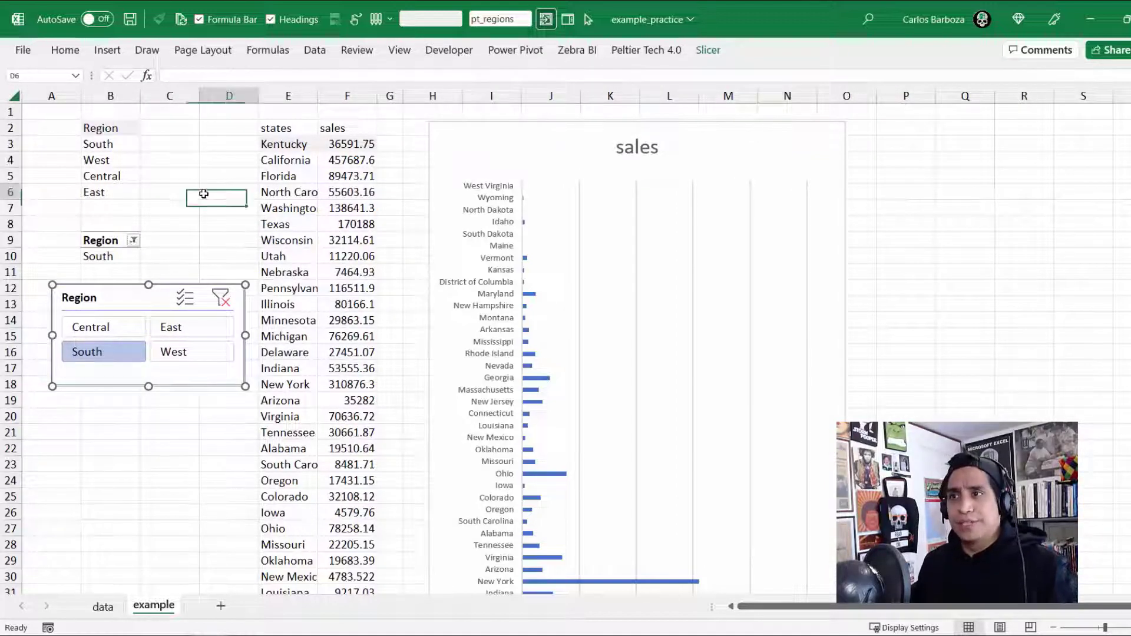
- Nest a FILTER function inside the UNIQUE formula in cell E3, using _01_data[State] as its array
{"action": "left_click", "coordinate": [277, 145]}
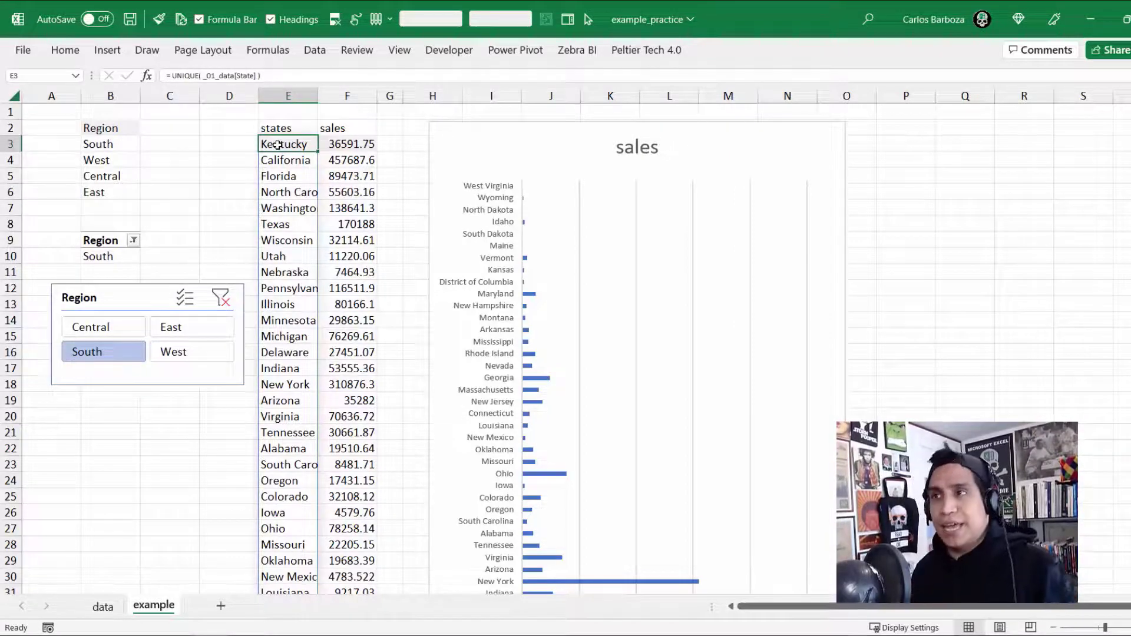
{"action": "double_click", "coordinate": [278, 145]}
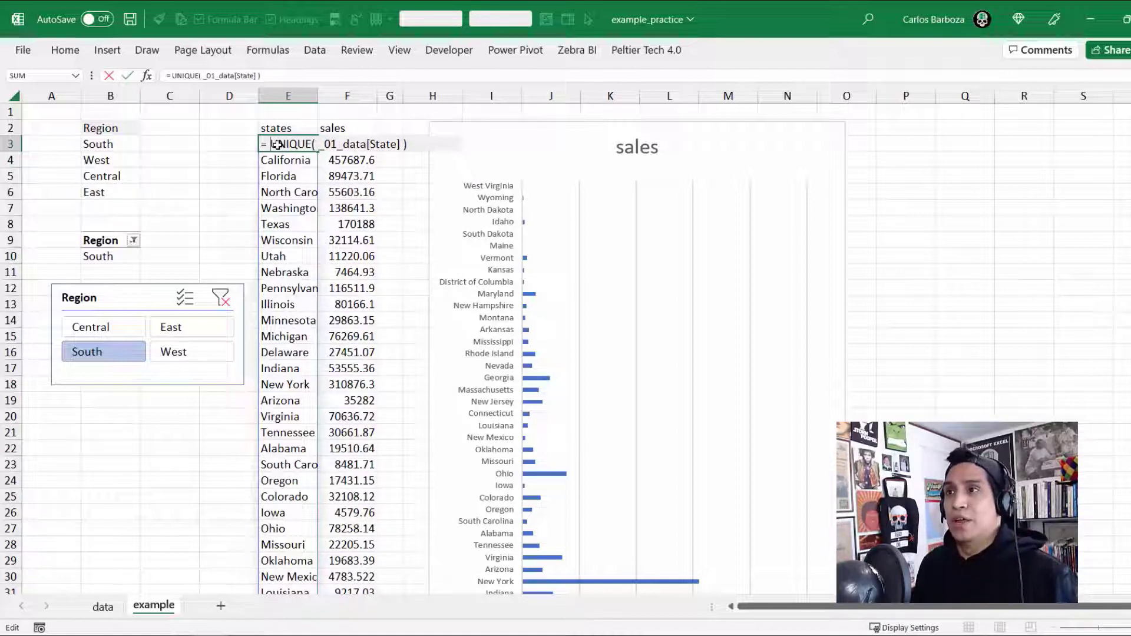
{"action": "left_click", "coordinate": [278, 144]}
{"action": "type", "text": "FILTER("}
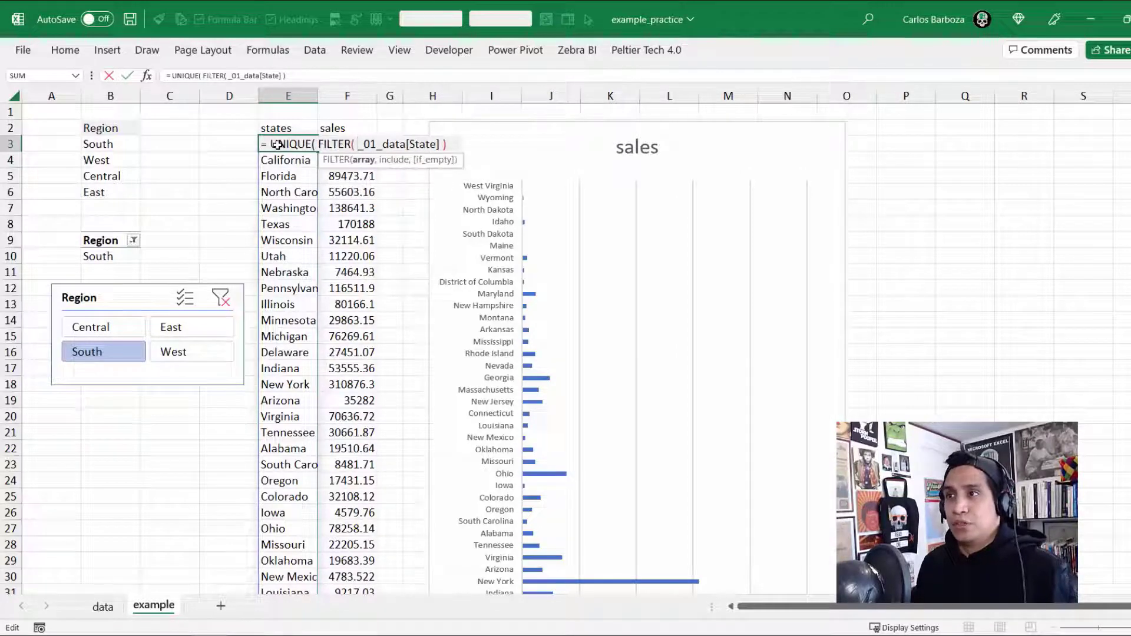
{"action": "key", "text": "shift+Right"}
{"action": "key", "text": "shift+Right"}
{"action": "key", "text": "shift+Right"}
{"action": "key", "text": "shift+Right"}
{"action": "key", "text": "shift+Right"}
{"action": "key", "text": "shift+Right"}
{"action": "key", "text": "shift+Right"}
{"action": "key", "text": "shift+Right"}
{"action": "key", "text": "shift+Right"}
{"action": "key", "text": "shift+Right"}
{"action": "key", "text": "shift+Right"}
{"action": "key", "text": "shift+Right"}
{"action": "key", "text": "shift+Right"}
{"action": "key", "text": "shift+Right"}
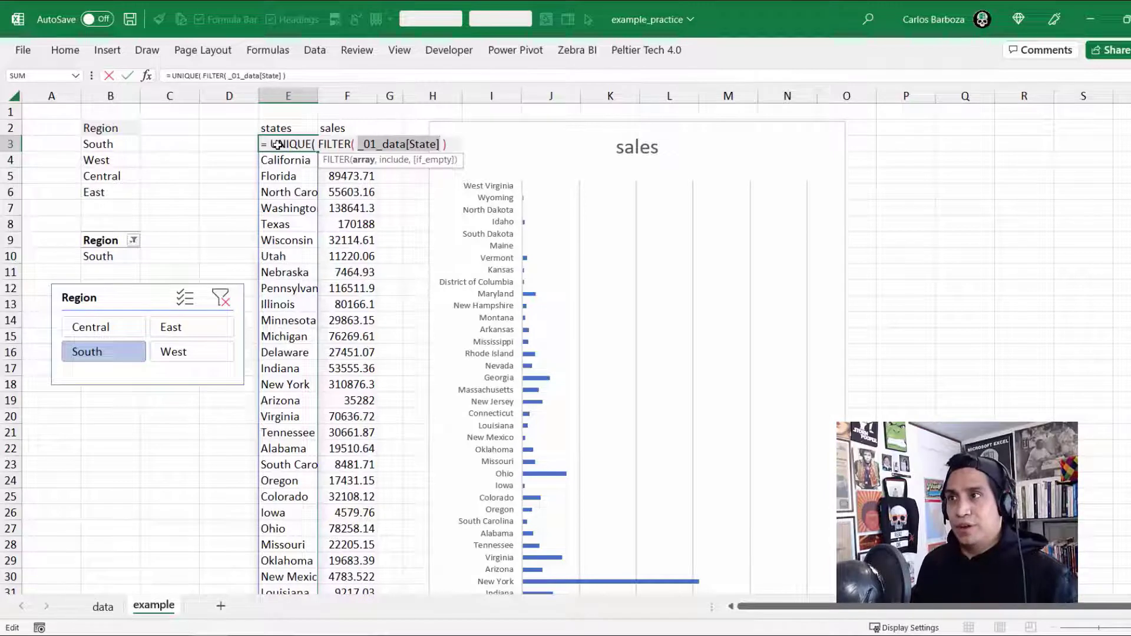
{"action": "key", "text": "Right"}
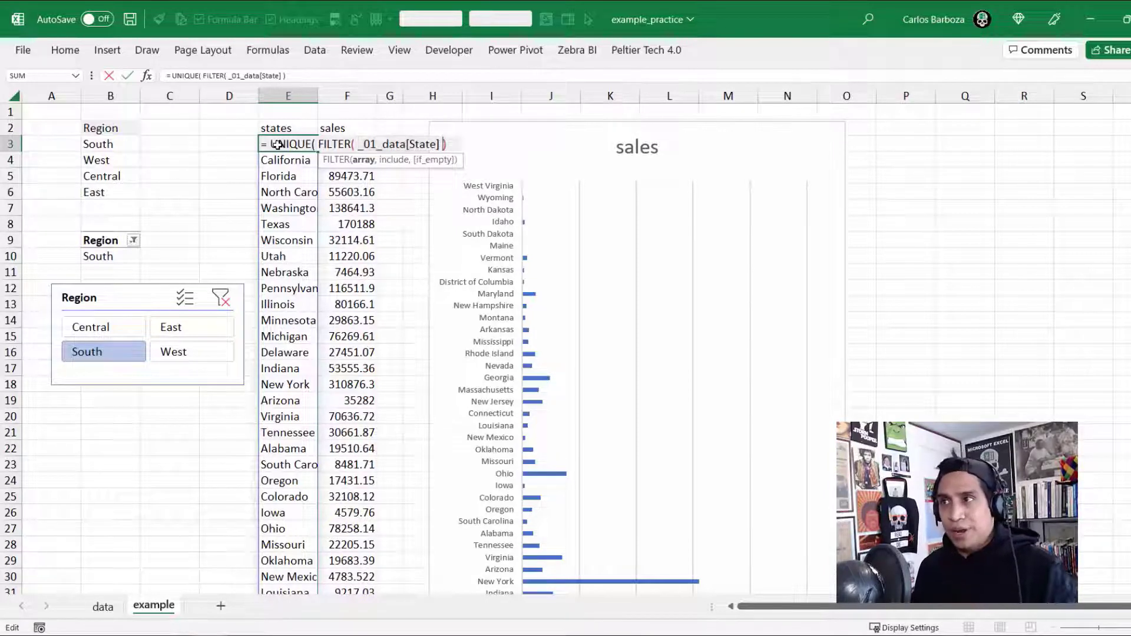
- Complete the FILTER in E3 with the include condition _01_data[State] = B10, close both functions and enter the formula
{"action": "type", "text": ","}
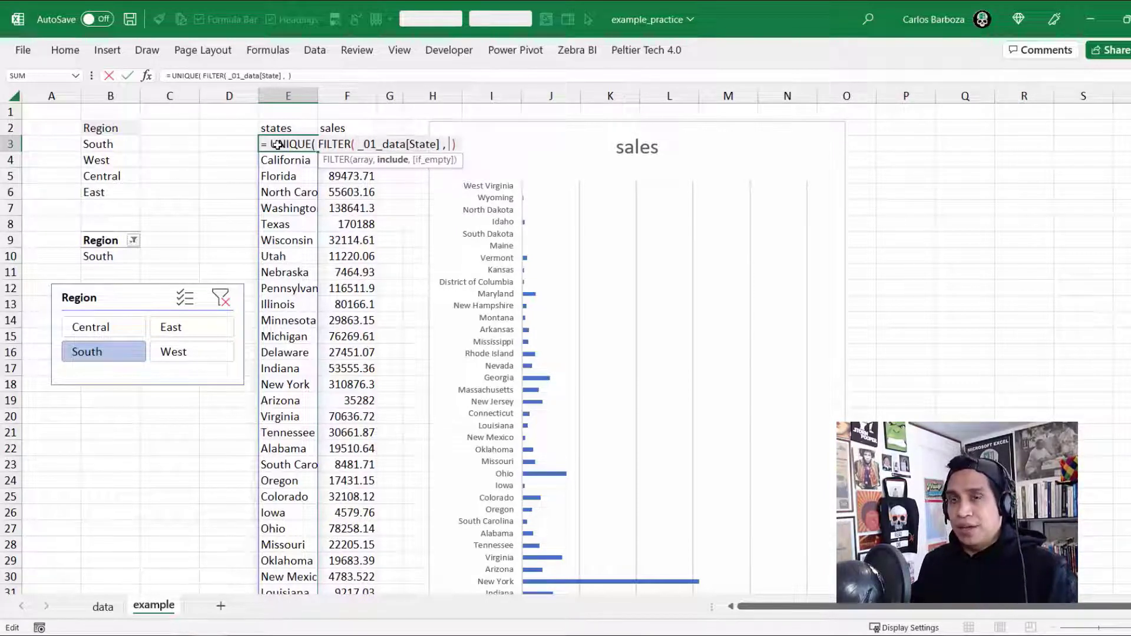
{"action": "type", "text": "_01_data[State]"}
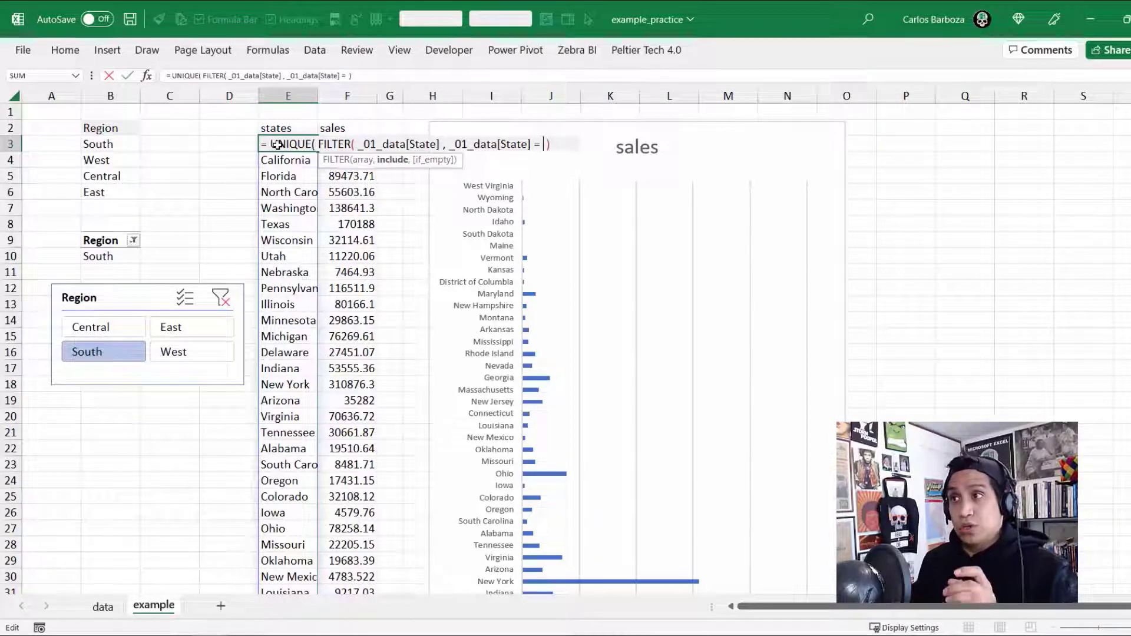
{"action": "left_click", "coordinate": [116, 258]}
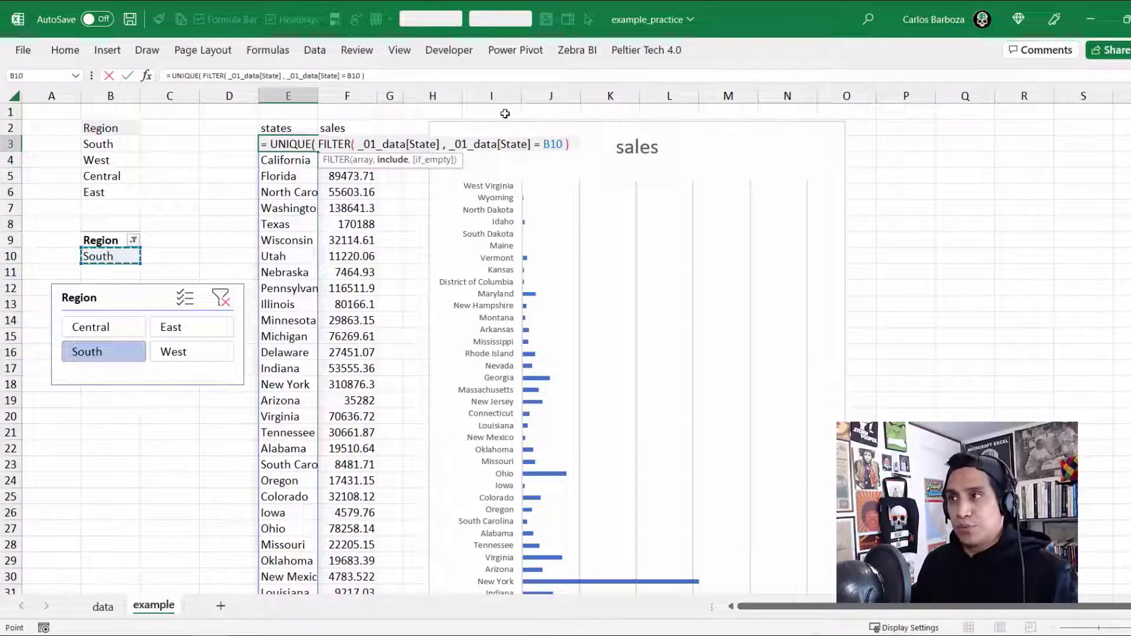
{"action": "type", "text": ") "}
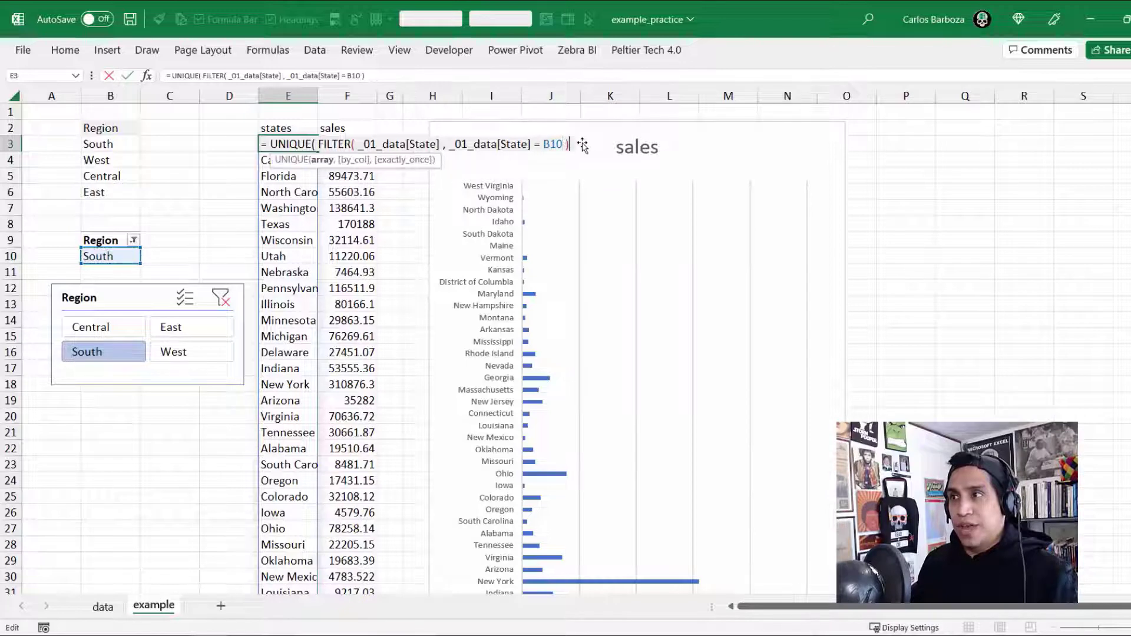
{"action": "type", "text": ")"}
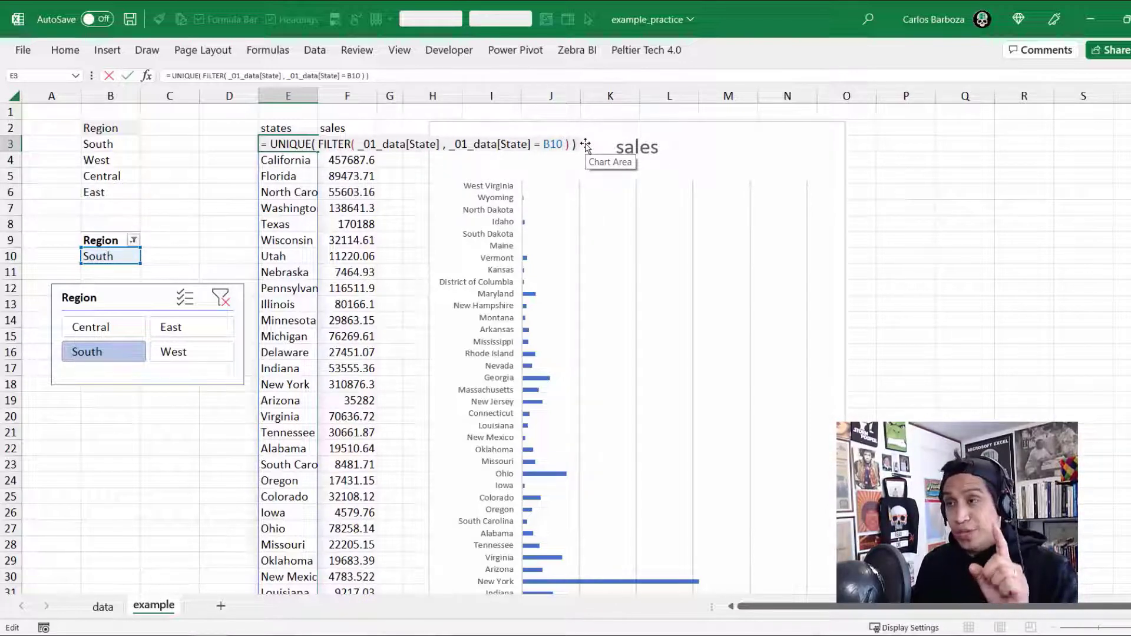
{"action": "key", "text": "Return"}
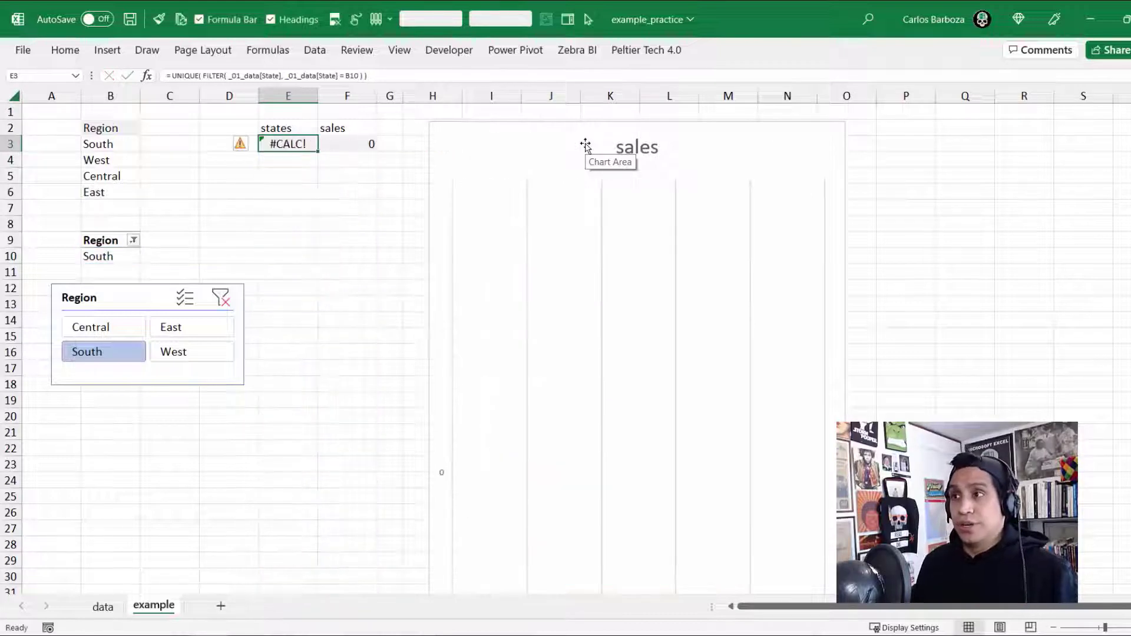
- Change the FILTER condition in E3 to compare _01_data[Region] with B10
{"action": "key", "text": "F2"}
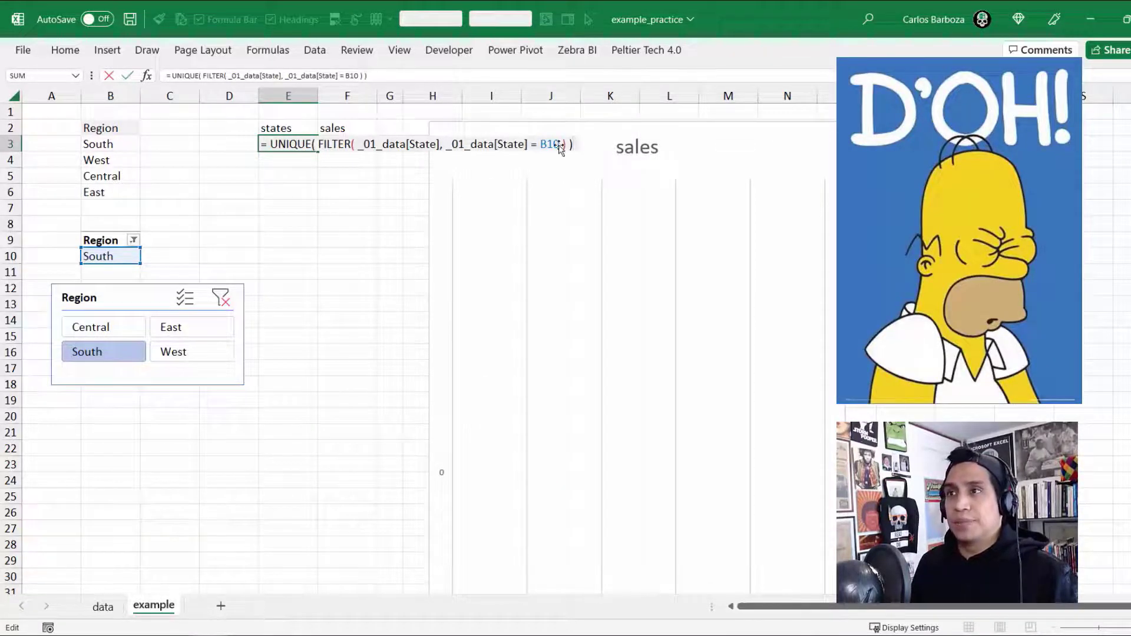
{"action": "left_click", "coordinate": [522, 146]}
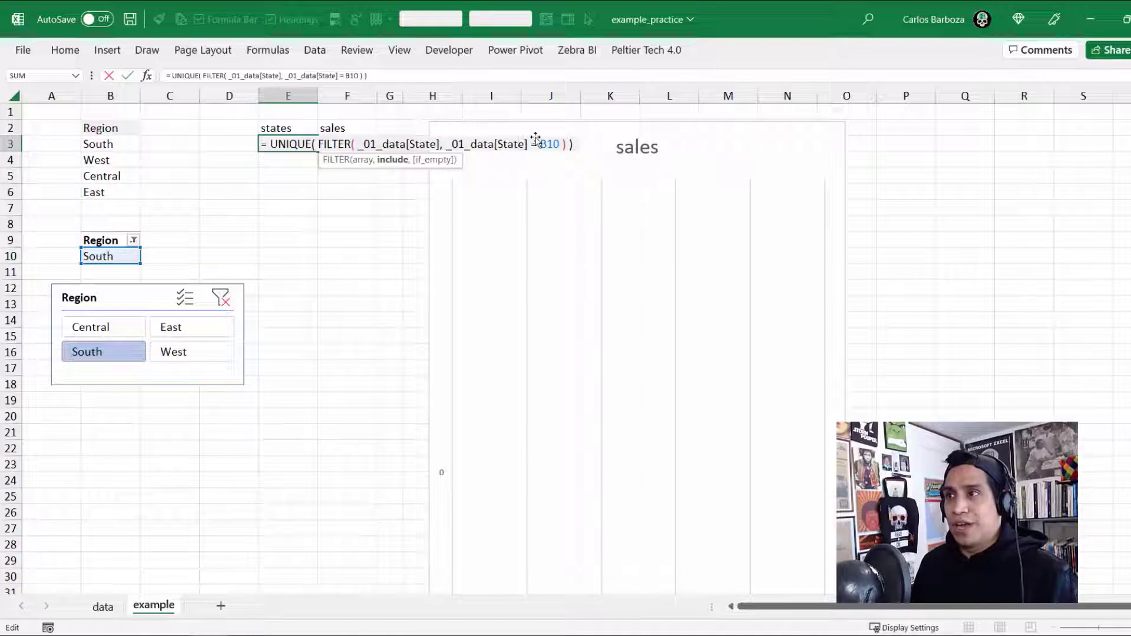
{"action": "key", "text": "ctrl+shift+Left"}
{"action": "key", "text": "BackSpace"}
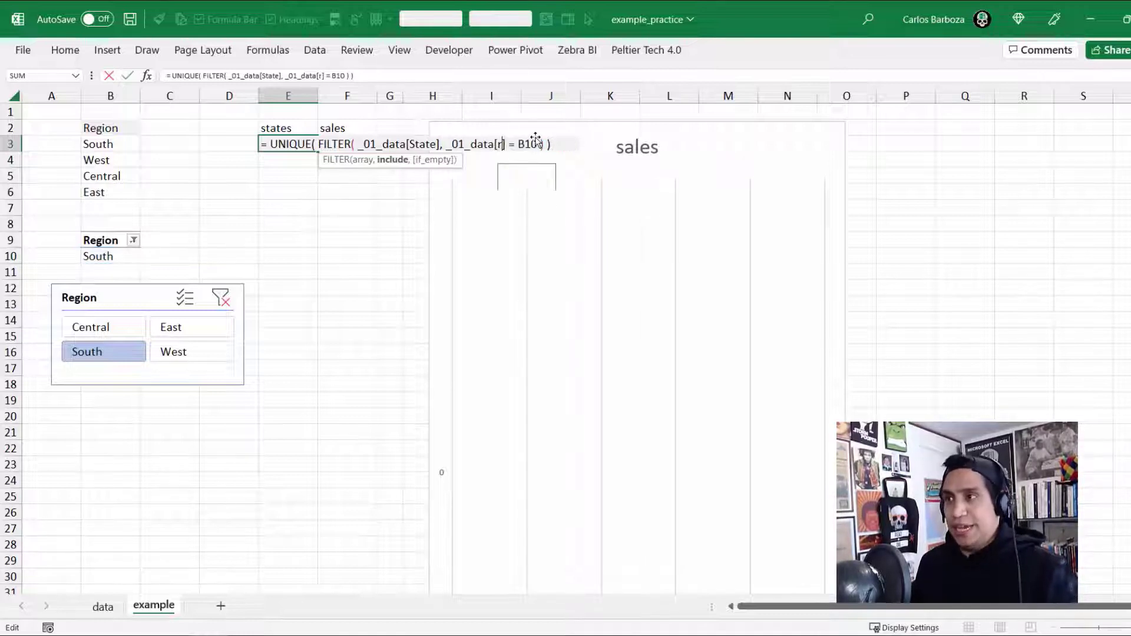
{"action": "type", "text": "re"}
{"action": "key", "text": "Tab"}
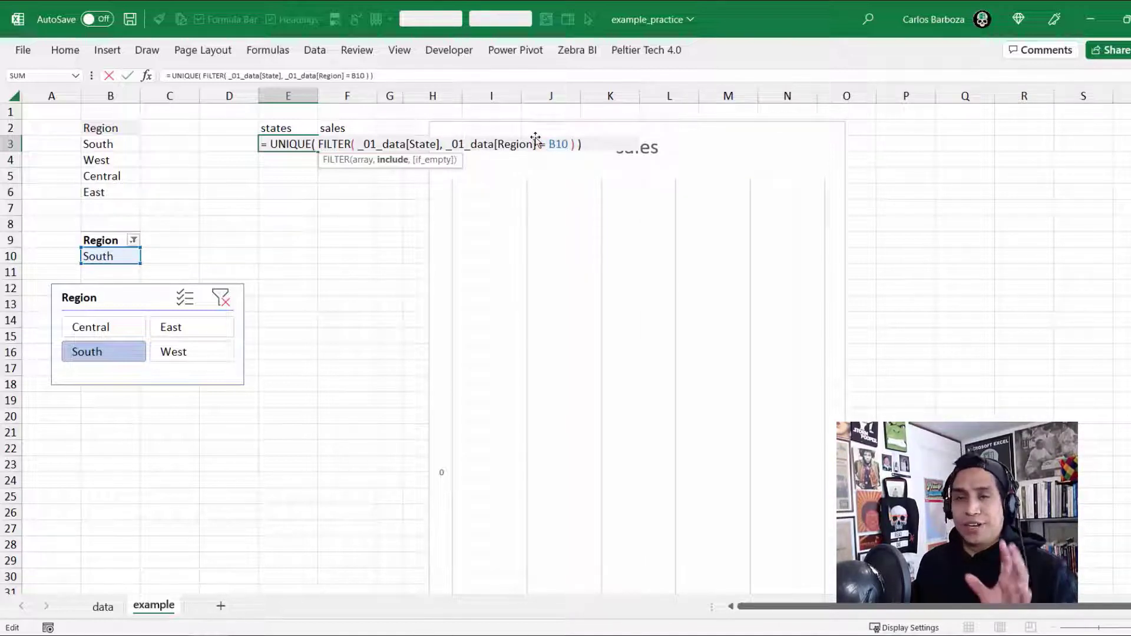
{"action": "key", "text": "ctrl+Return"}
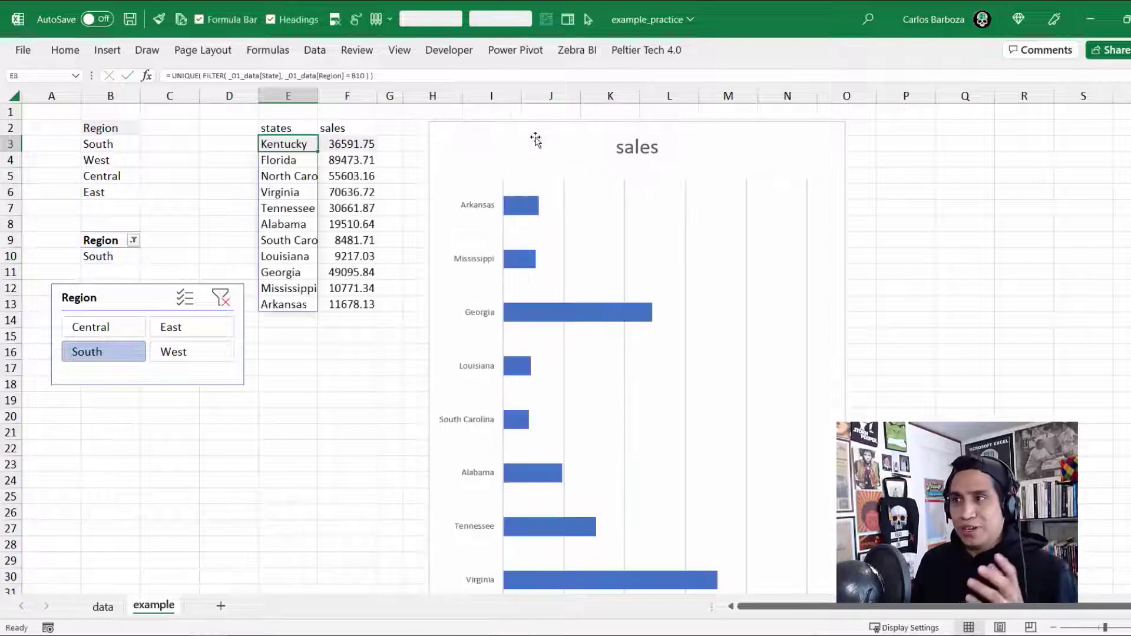
- Move the sales chart up next to the sales column and shorten it to end around row 26
{"action": "left_click", "coordinate": [538, 131]}
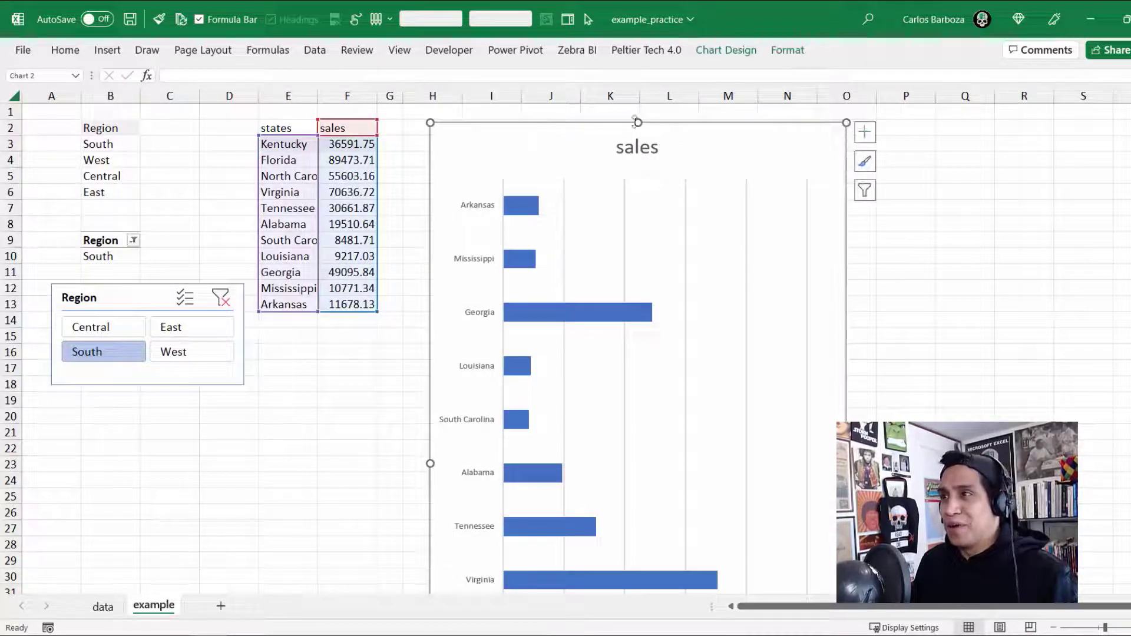
{"action": "left_click_drag", "start_coordinate": [590, 138], "coordinate": [547, 123]}
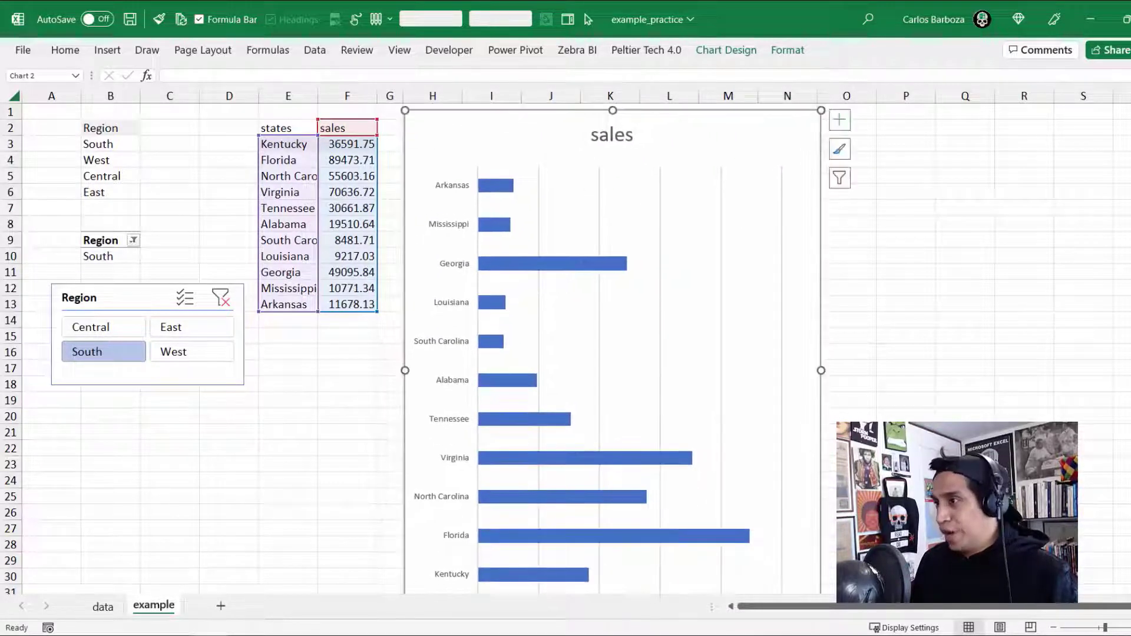
{"action": "left_click", "coordinate": [1054, 628]}
{"action": "left_click", "coordinate": [1054, 628]}
{"action": "left_click", "coordinate": [1053, 628]}
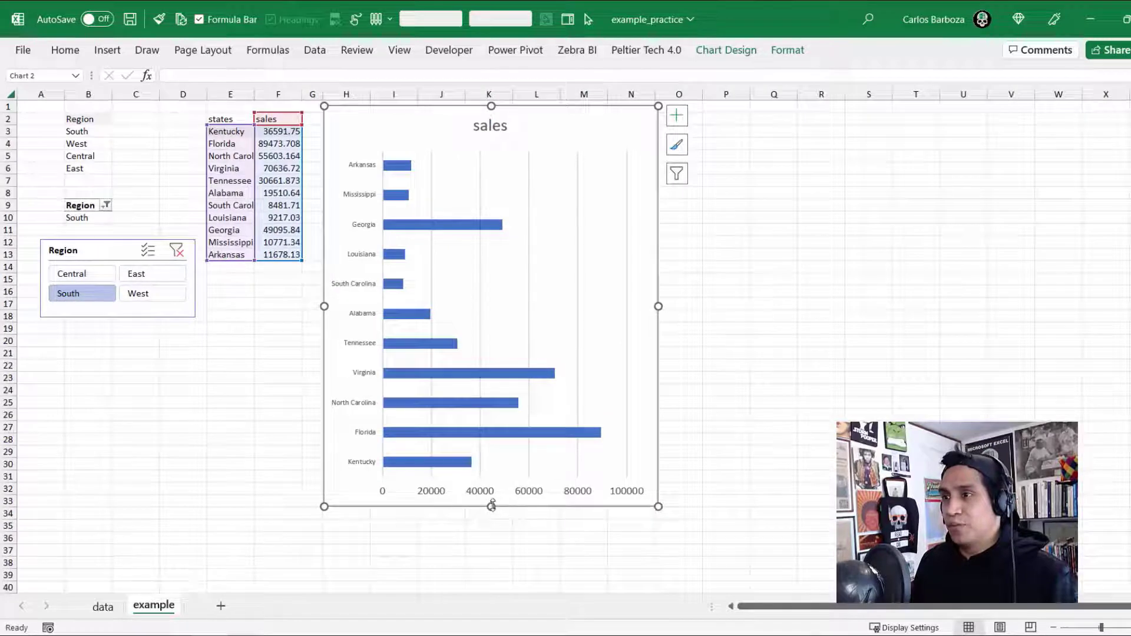
{"action": "left_click_drag", "start_coordinate": [491, 505], "coordinate": [491, 418]}
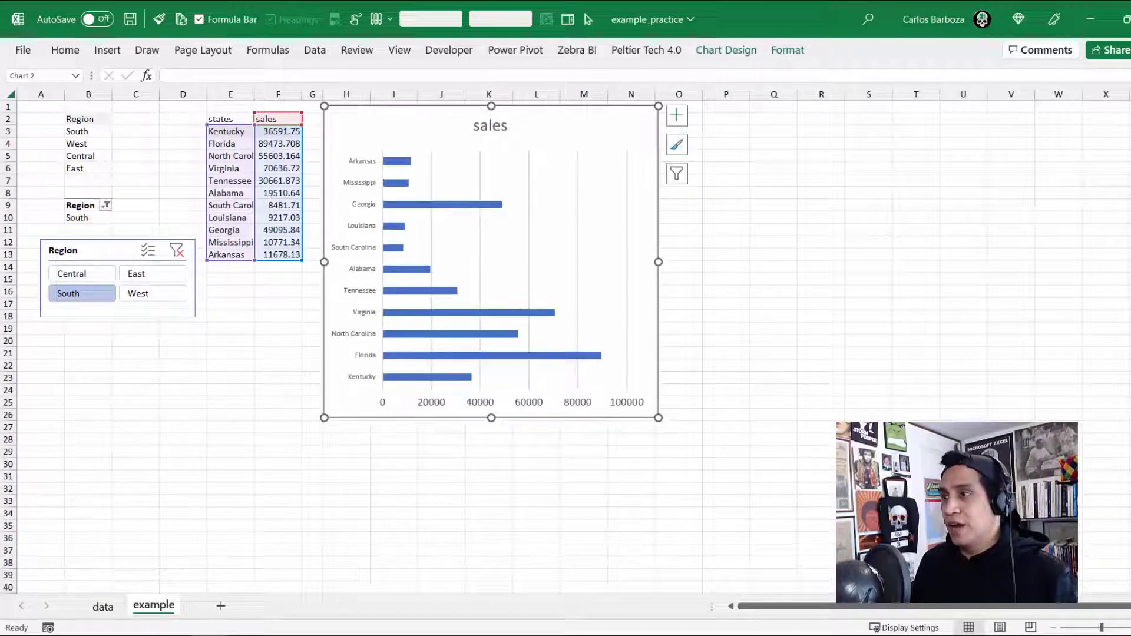
- Test the states list and sales chart by switching the Region slicer among Central, East, South and West, ending on West
{"action": "left_click", "coordinate": [1130, 628]}
{"action": "left_click", "coordinate": [1130, 628]}
{"action": "left_click", "coordinate": [1130, 627]}
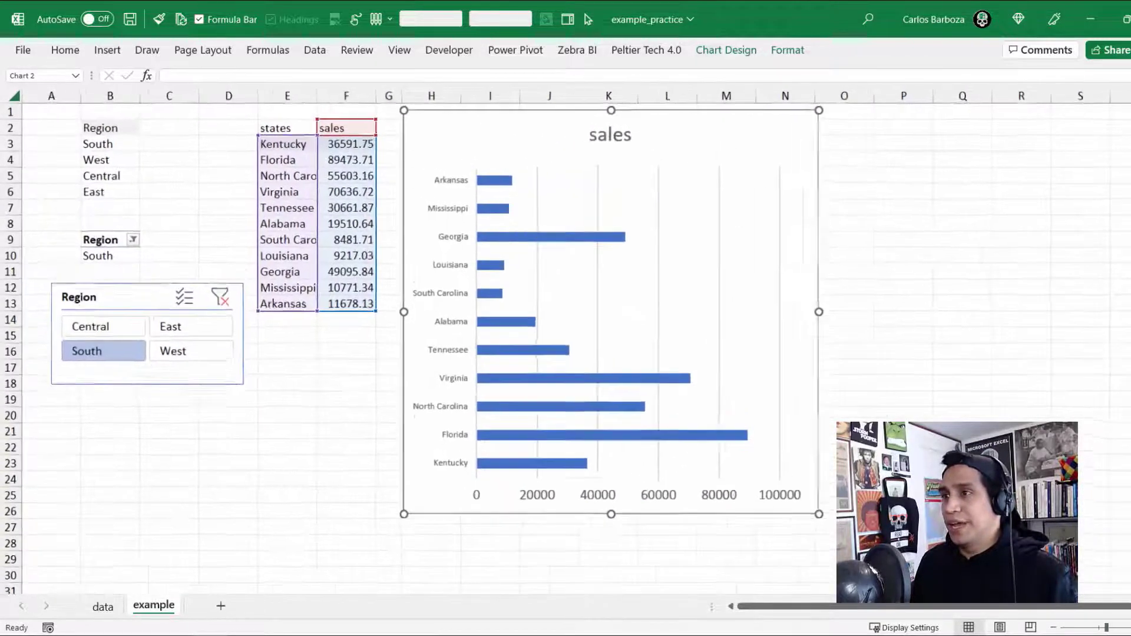
{"action": "left_click", "coordinate": [1130, 628]}
{"action": "left_click", "coordinate": [127, 336]}
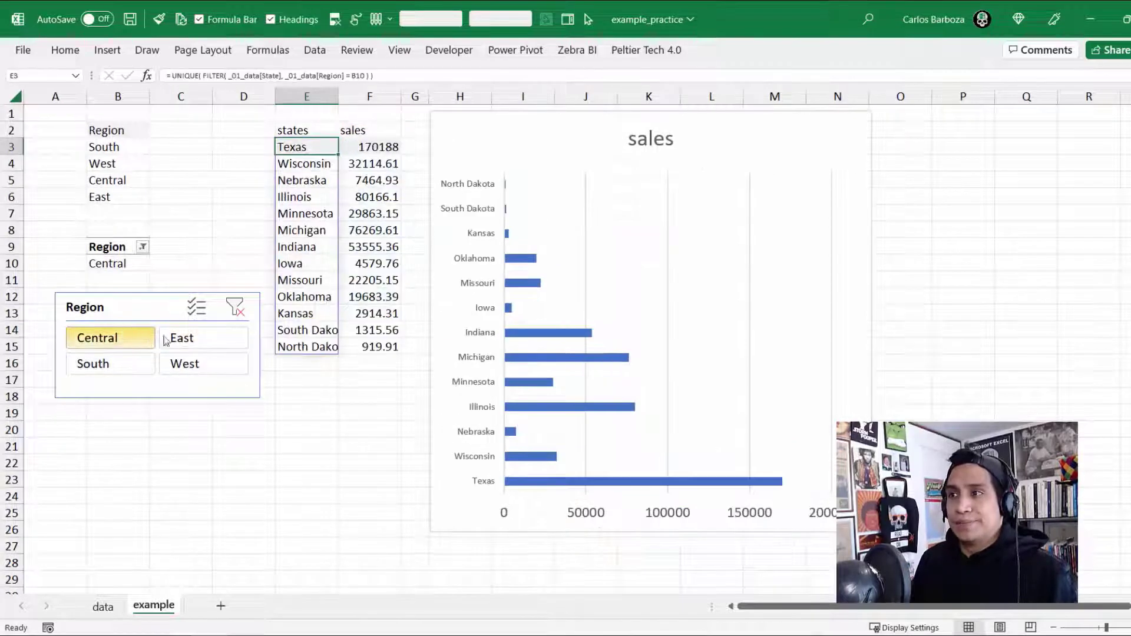
{"action": "left_click", "coordinate": [211, 340]}
{"action": "left_click", "coordinate": [202, 363]}
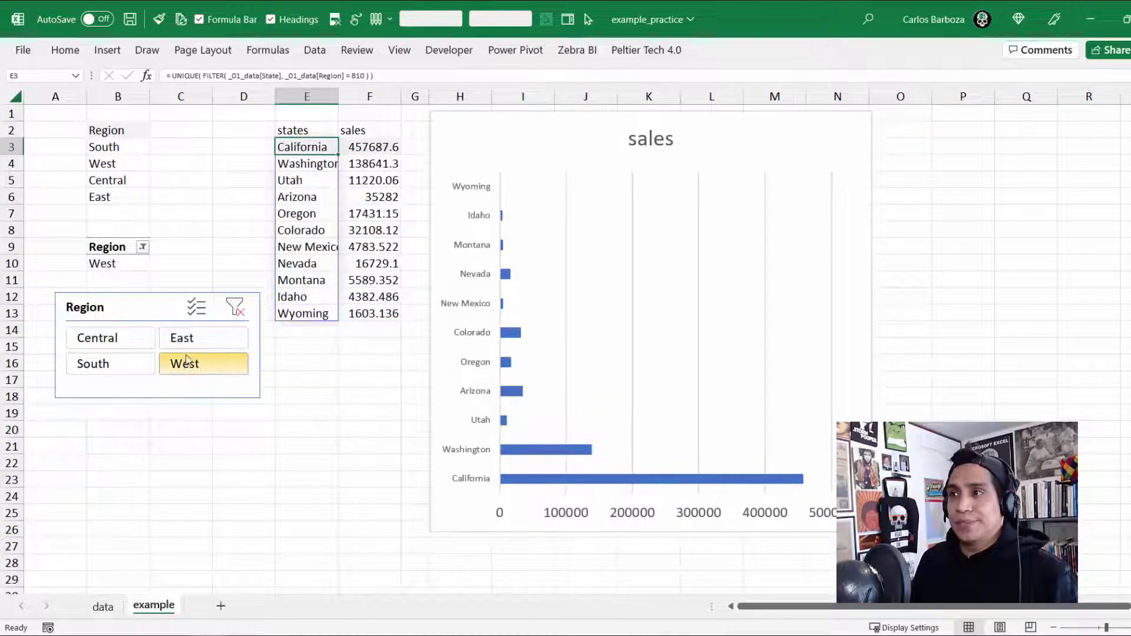
{"action": "left_click", "coordinate": [143, 337]}
{"action": "left_click", "coordinate": [211, 347]}
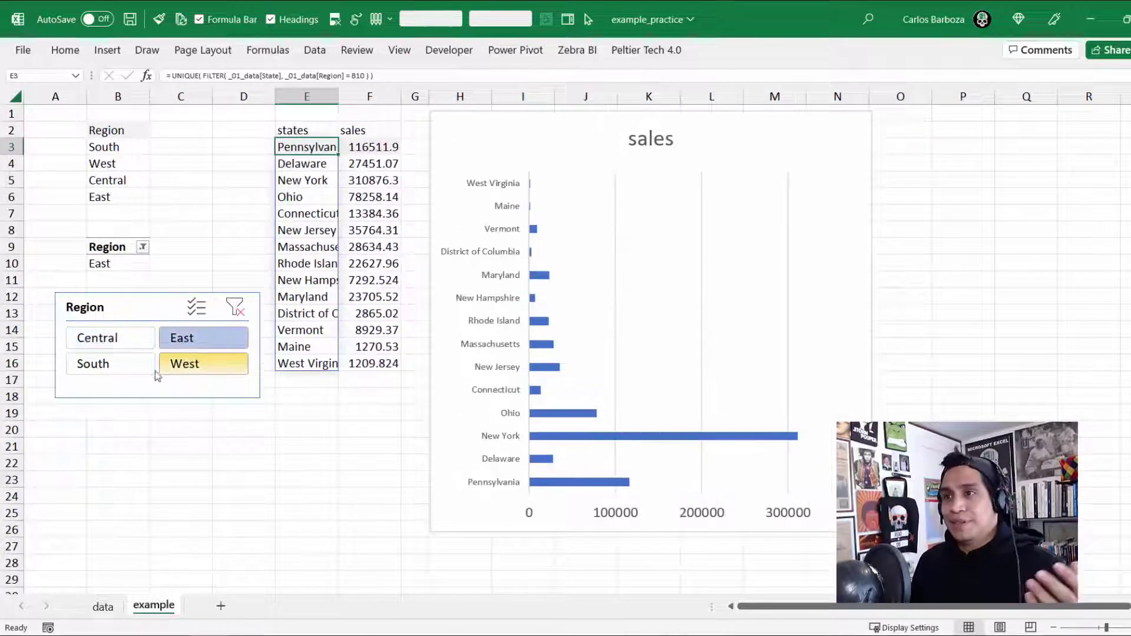
{"action": "left_click", "coordinate": [106, 364]}
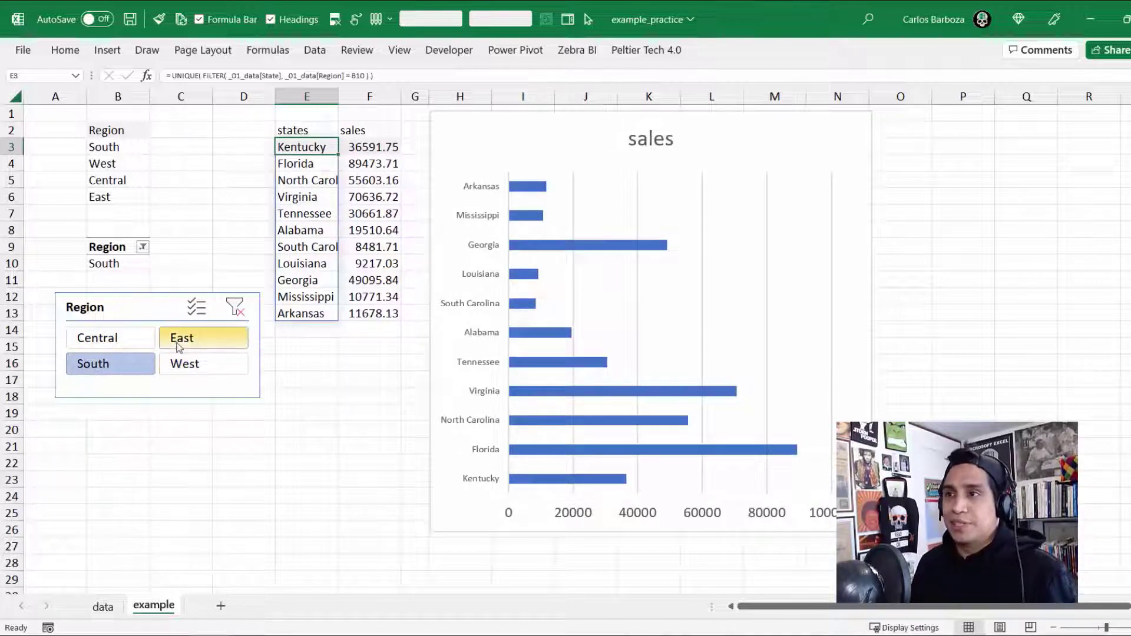
{"action": "left_click", "coordinate": [177, 345]}
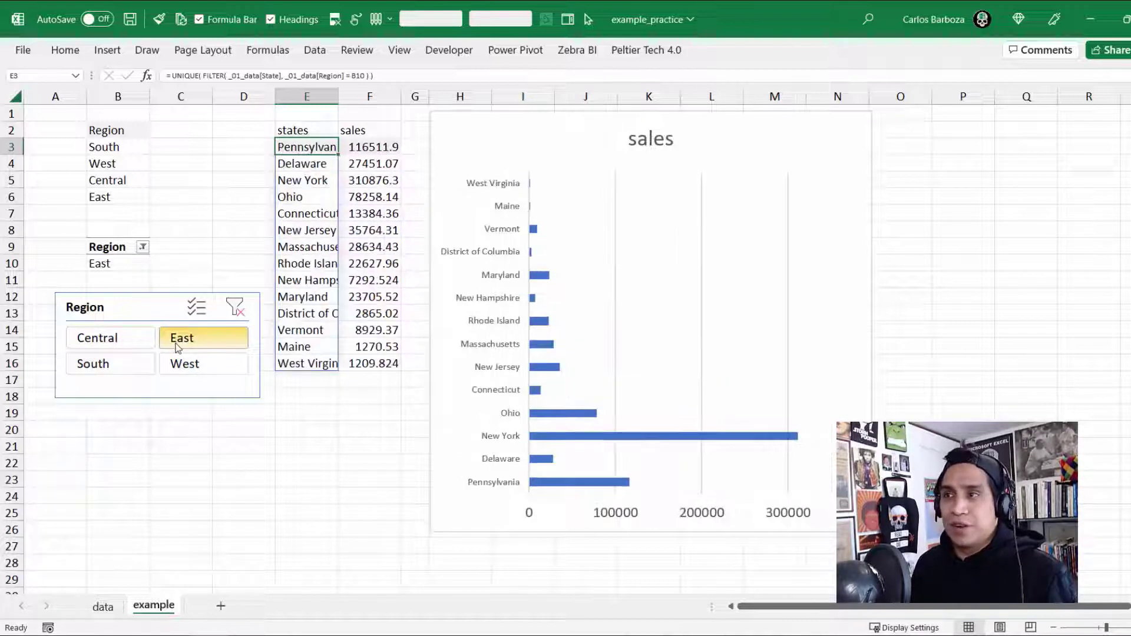
{"action": "left_click", "coordinate": [138, 341]}
{"action": "left_click", "coordinate": [198, 364]}
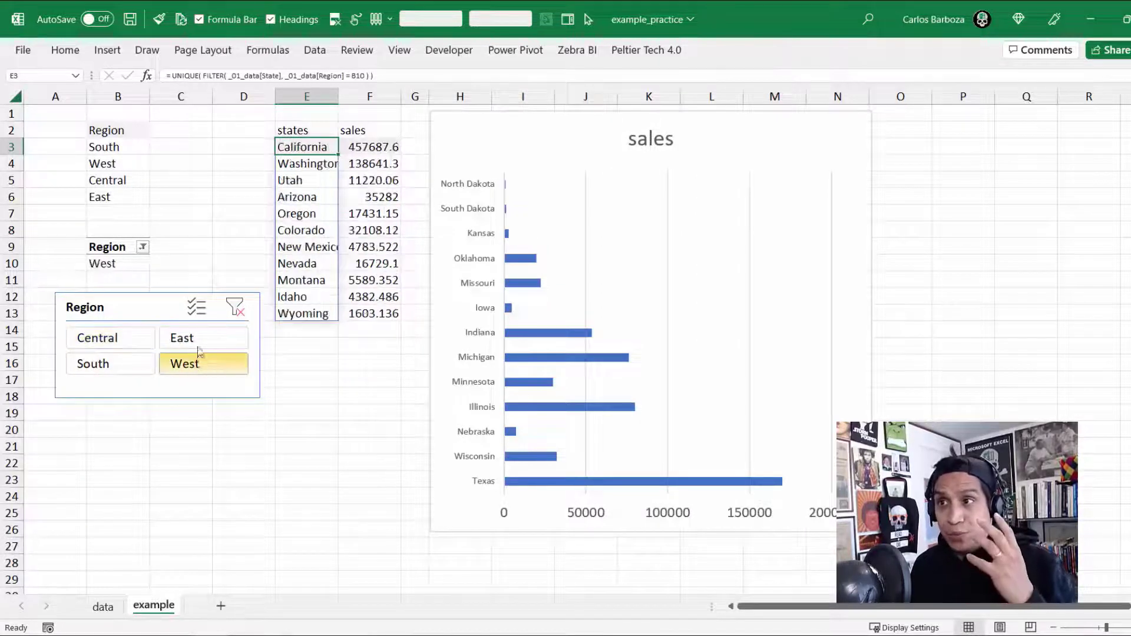
- Switch the Region slicer between regions, ending on Central, to compare the state order in the list and the chart
{"action": "left_click", "coordinate": [178, 340]}
{"action": "left_click", "coordinate": [144, 360]}
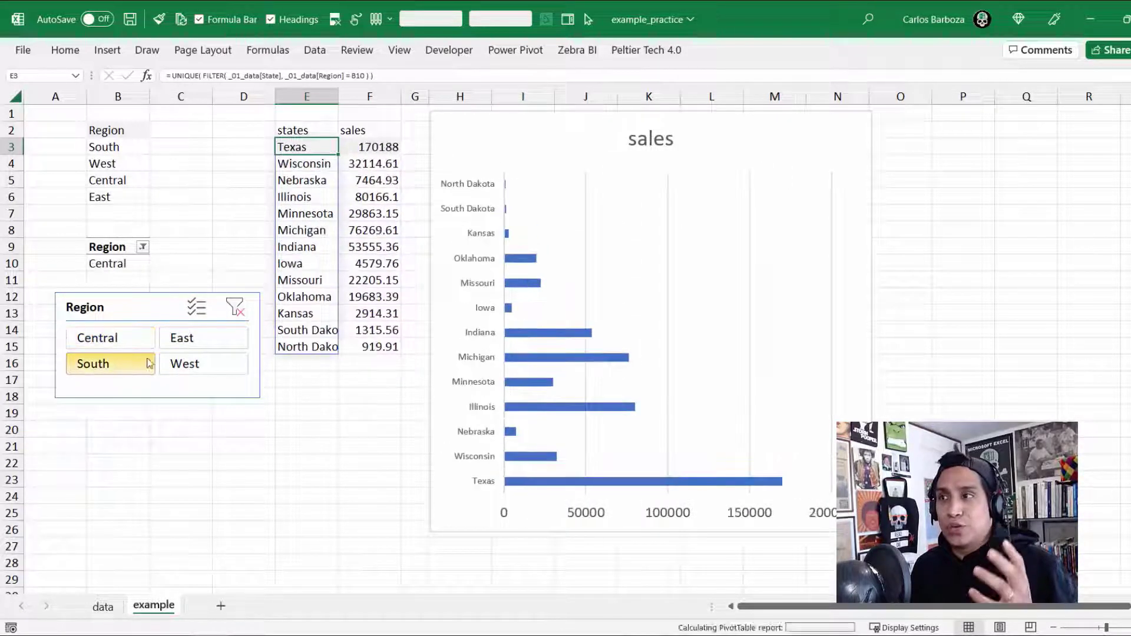
{"action": "left_click", "coordinate": [173, 347]}
{"action": "left_click", "coordinate": [145, 345]}
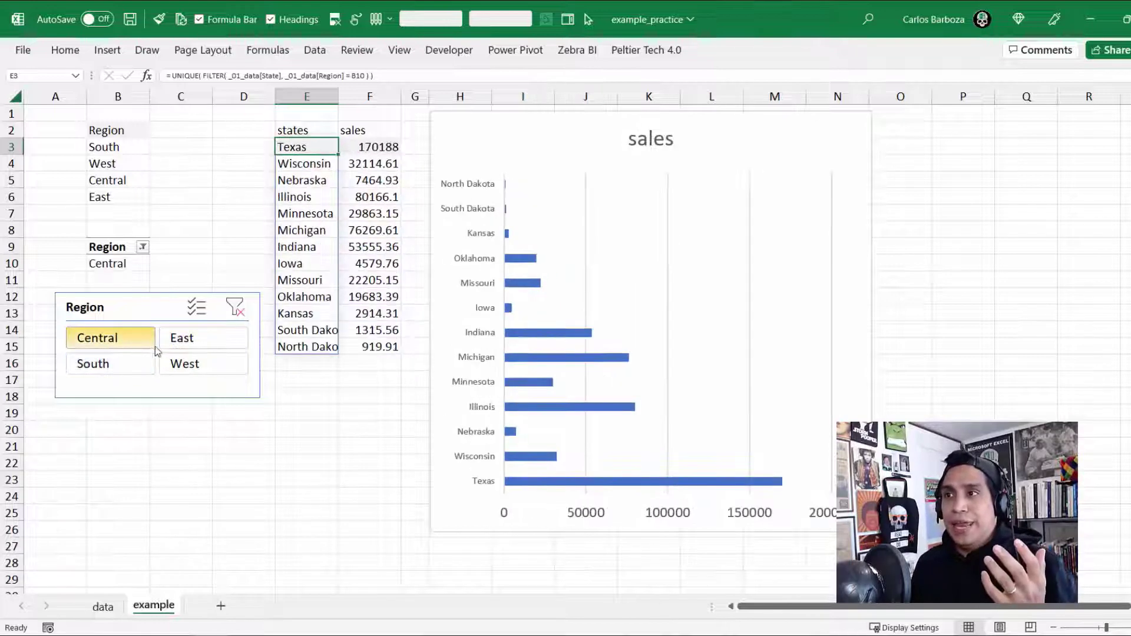
- Set the sales chart's state axis to show its categories in reverse order and close the axis formatting
{"action": "left_click", "coordinate": [482, 214]}
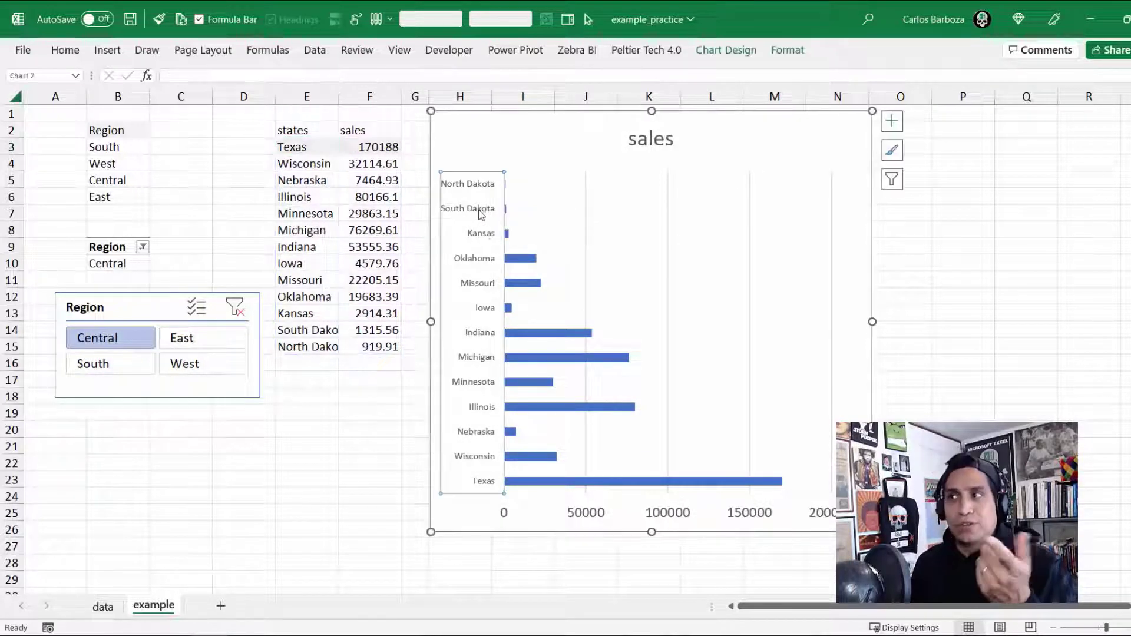
{"action": "double_click", "coordinate": [477, 219]}
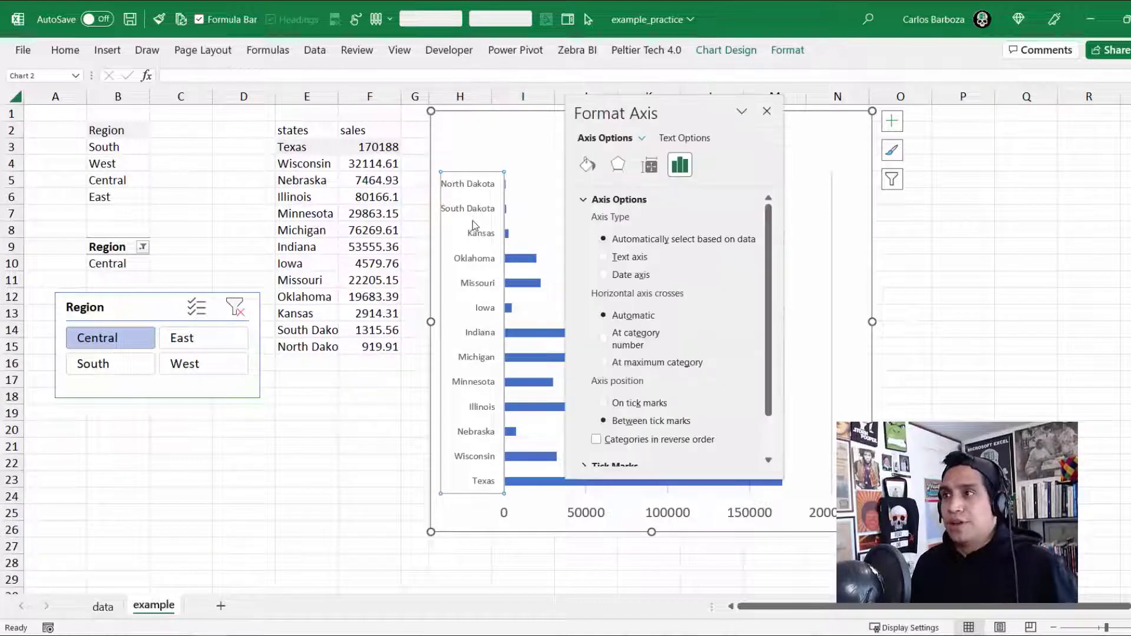
{"action": "scroll", "coordinate": [632, 279], "scroll_direction": "down", "scroll_amount": 1}
{"action": "scroll", "coordinate": [633, 279], "scroll_direction": "up", "scroll_amount": 1}
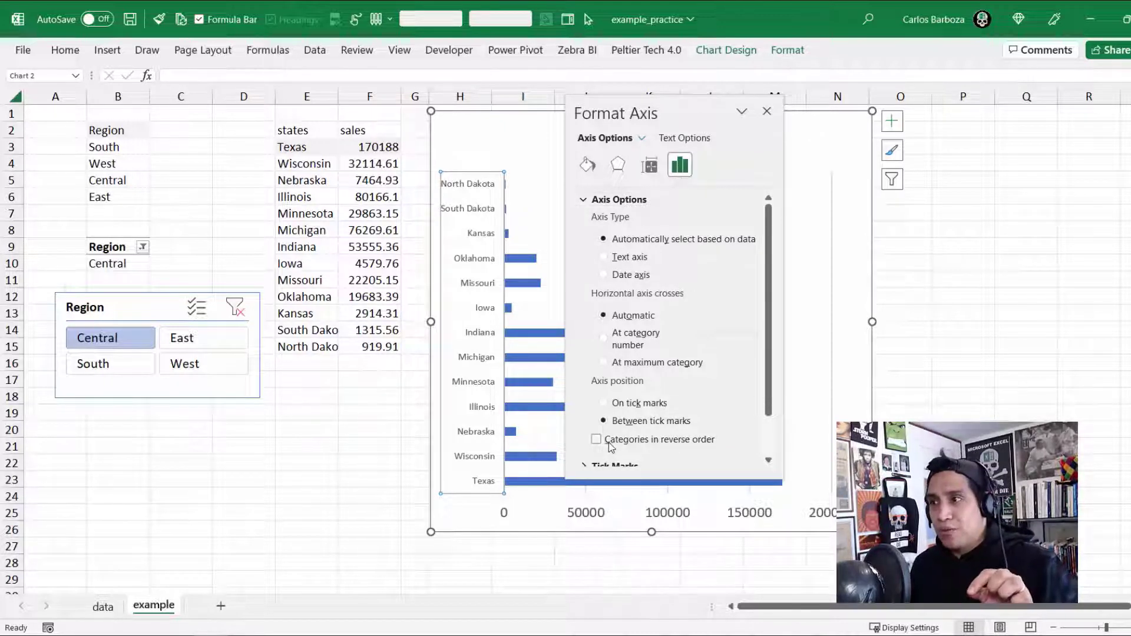
{"action": "scroll", "coordinate": [616, 425], "scroll_direction": "down", "scroll_amount": 1}
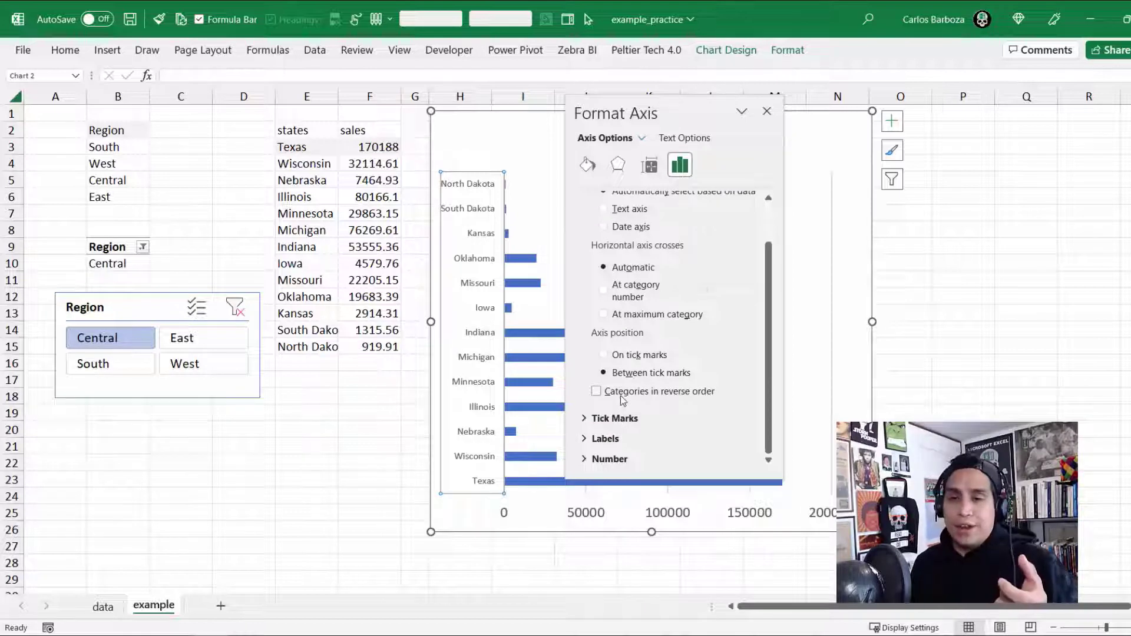
{"action": "left_click", "coordinate": [623, 393]}
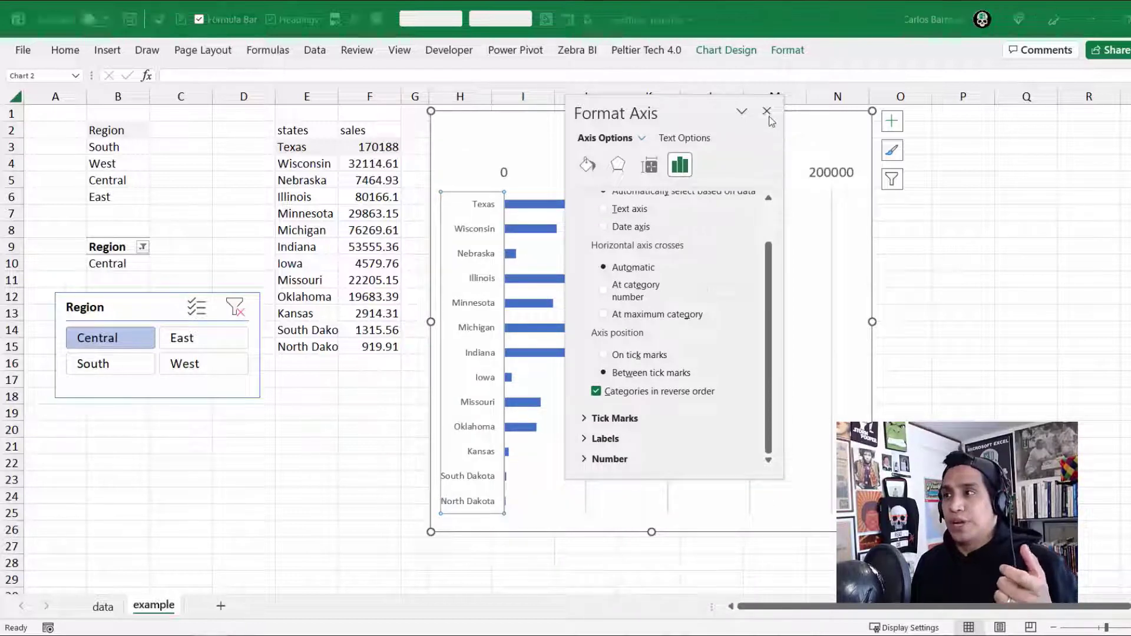
{"action": "left_click", "coordinate": [766, 112]}
- Test the reordered sales chart with the Region slicer on East and West, ending on Central
{"action": "left_click", "coordinate": [355, 366]}
{"action": "left_click", "coordinate": [211, 347]}
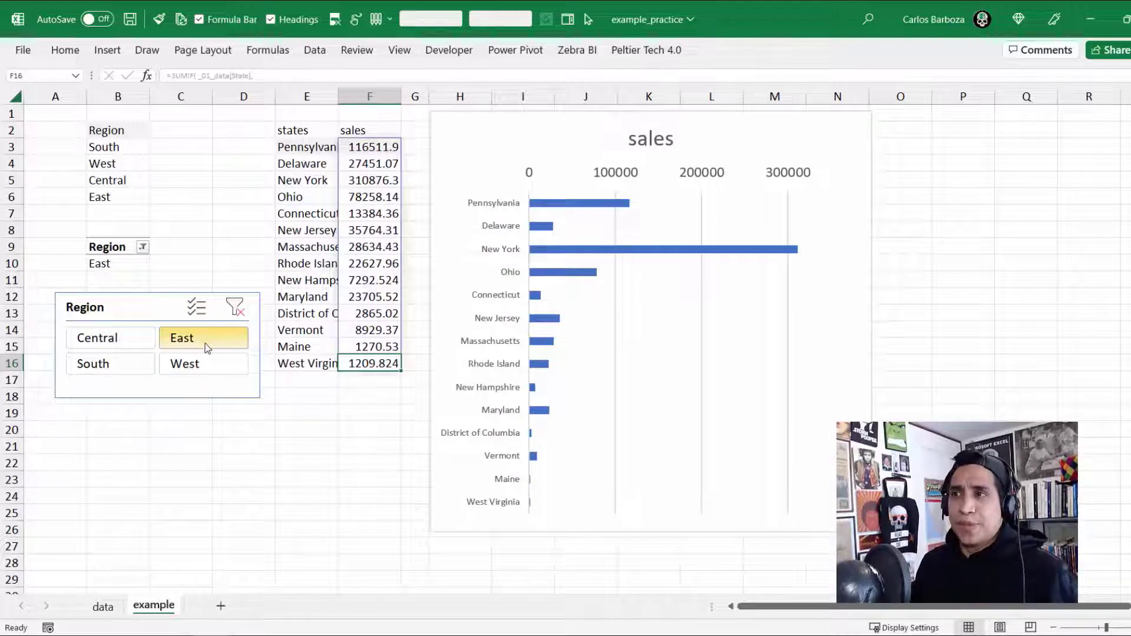
{"action": "left_click", "coordinate": [213, 371]}
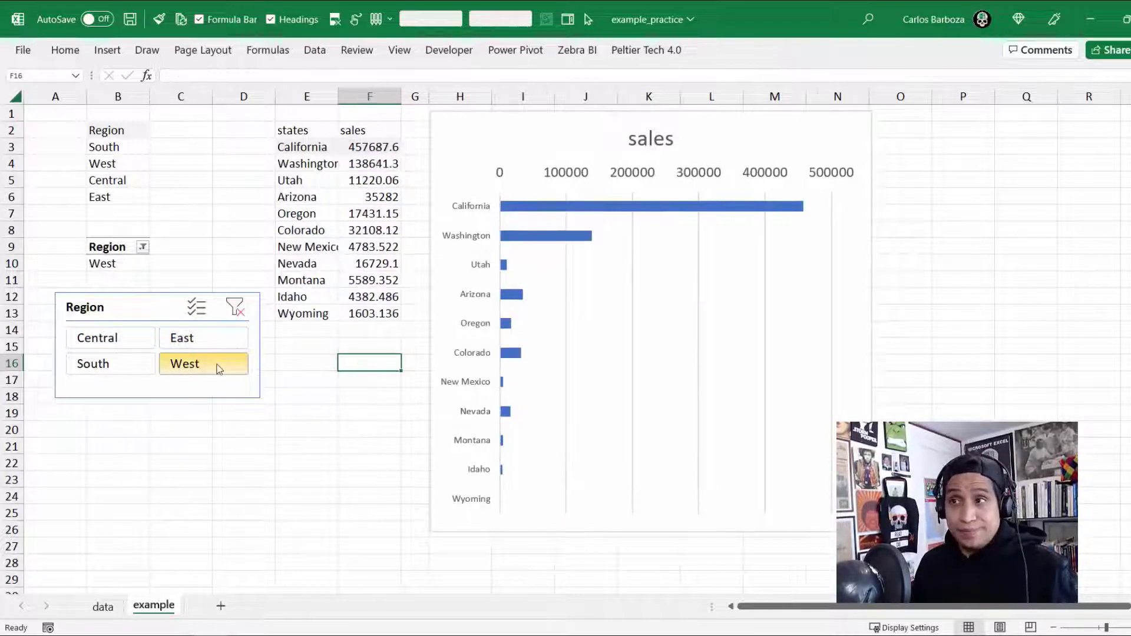
{"action": "left_click", "coordinate": [219, 342]}
{"action": "left_click", "coordinate": [127, 341]}
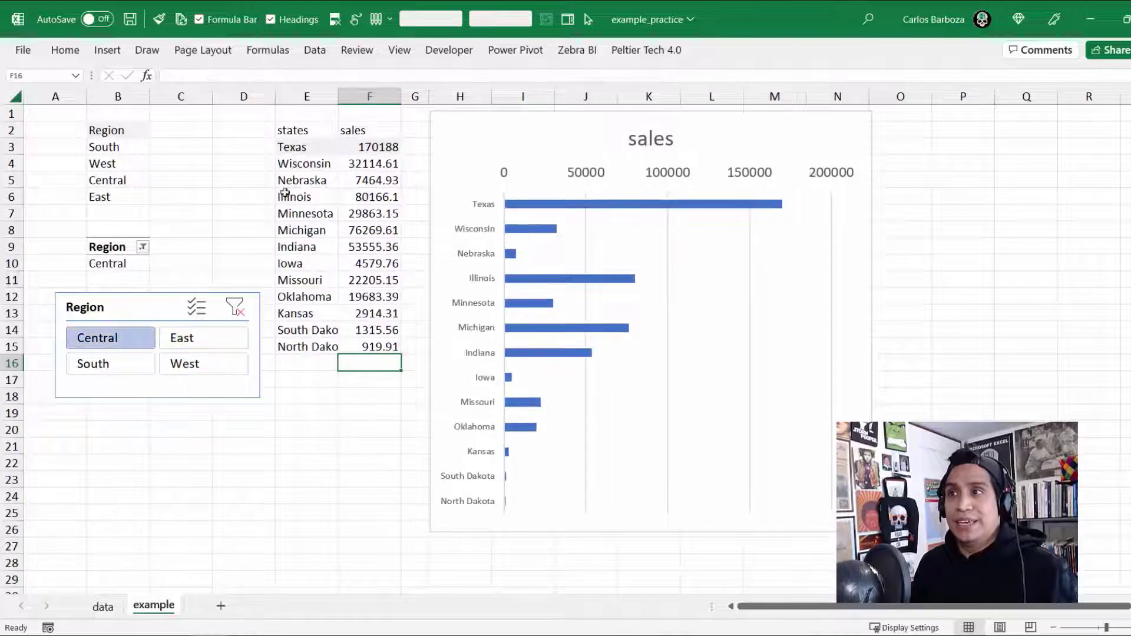
- Edit the formula in E3 so that FILTER starts on its own indented line below UNIQUE
{"action": "left_click", "coordinate": [309, 153]}
{"action": "key", "text": "F2"}
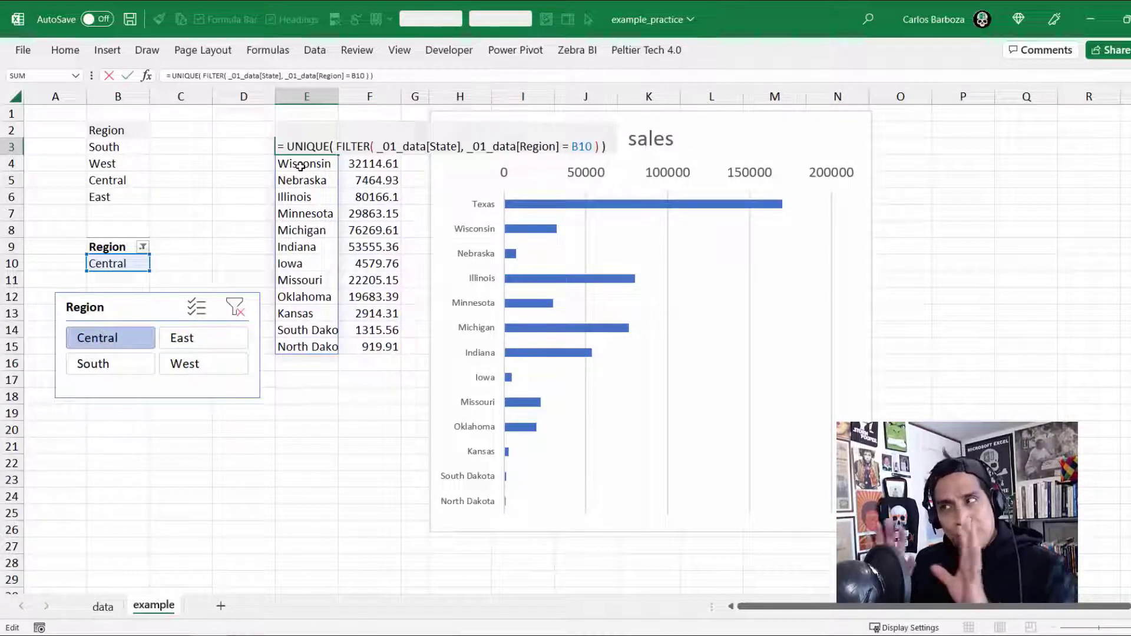
{"action": "key", "text": "Home"}
{"action": "key", "text": "ctrl+Right"}
{"action": "key", "text": "ctrl+Right"}
{"action": "key", "text": "ctrl+Right"}
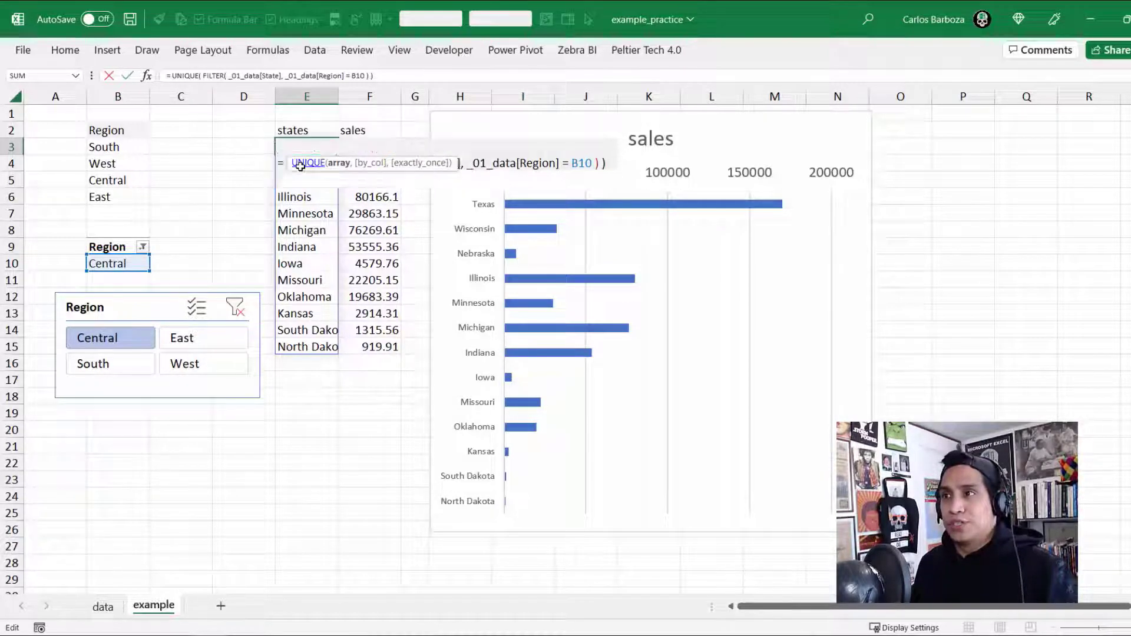
{"action": "key", "text": "alt+Return"}
{"action": "key", "text": "ctrl+Right"}
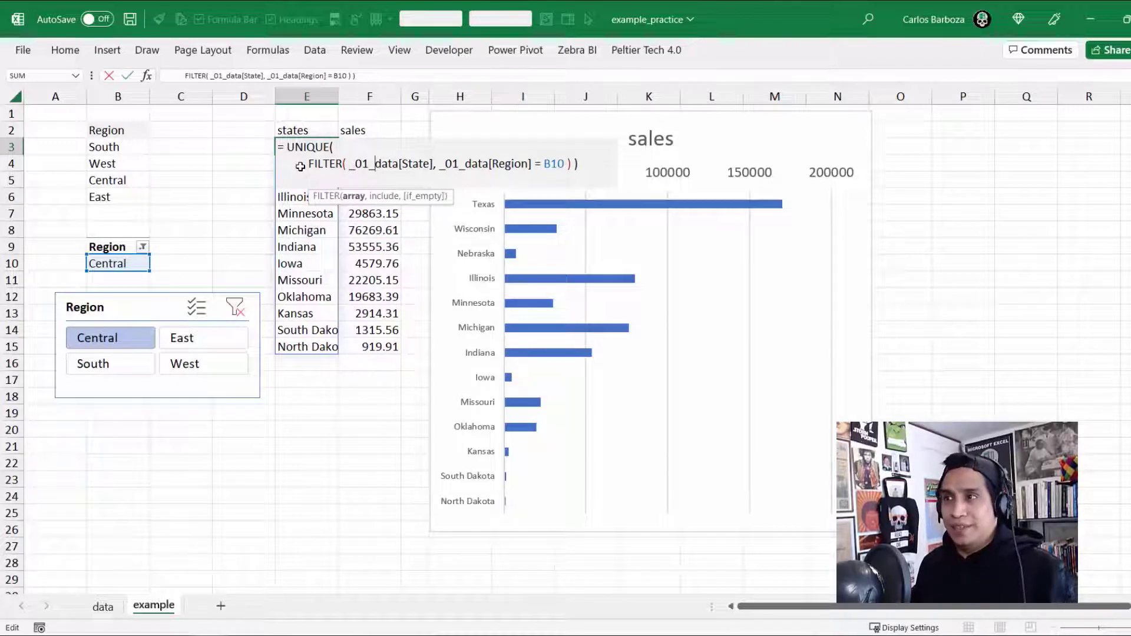
- Put the _01_data[Region] = B10 condition and UNIQUE's closing parenthesis on separate lines in E3 and enter the formula
{"action": "key", "text": "ctrl+Right"}
{"action": "key", "text": "alt+Return"}
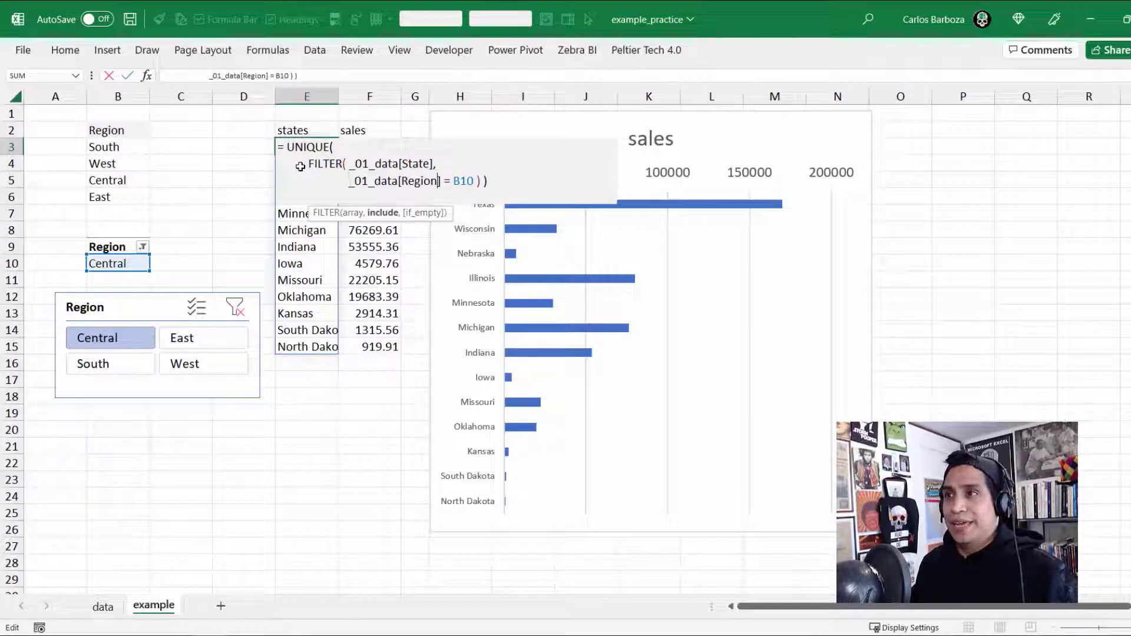
{"action": "key", "text": "End"}
{"action": "key", "text": "Left"}
{"action": "key", "text": "alt+Return"}
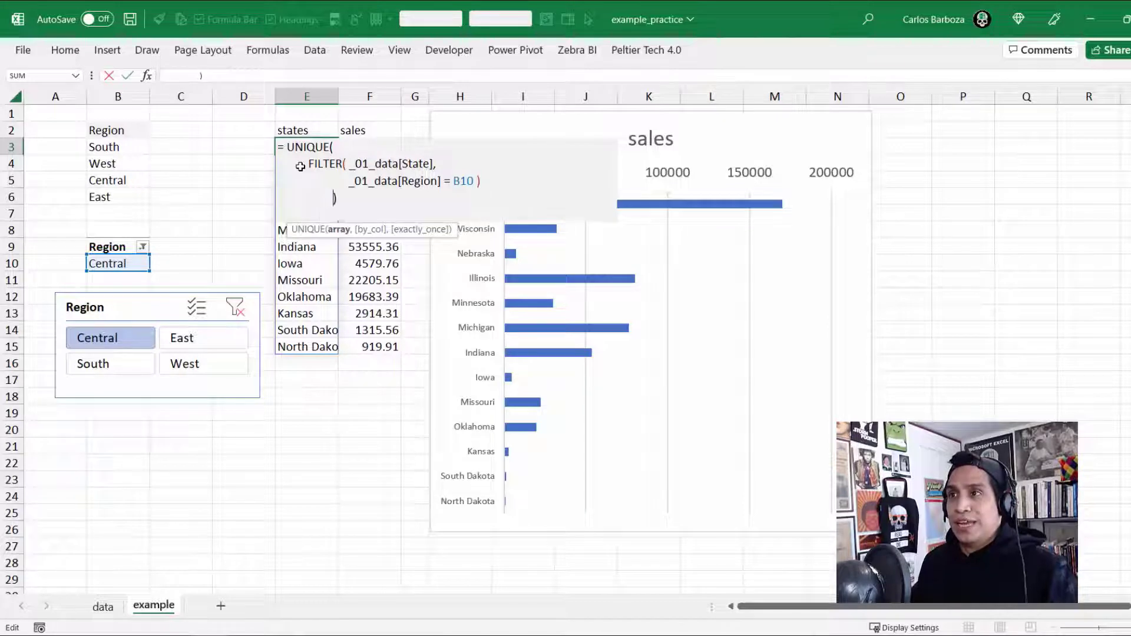
{"action": "key", "text": "BackSpace"}
{"action": "key", "text": "ctrl+Return"}
{"action": "key", "text": "Up"}
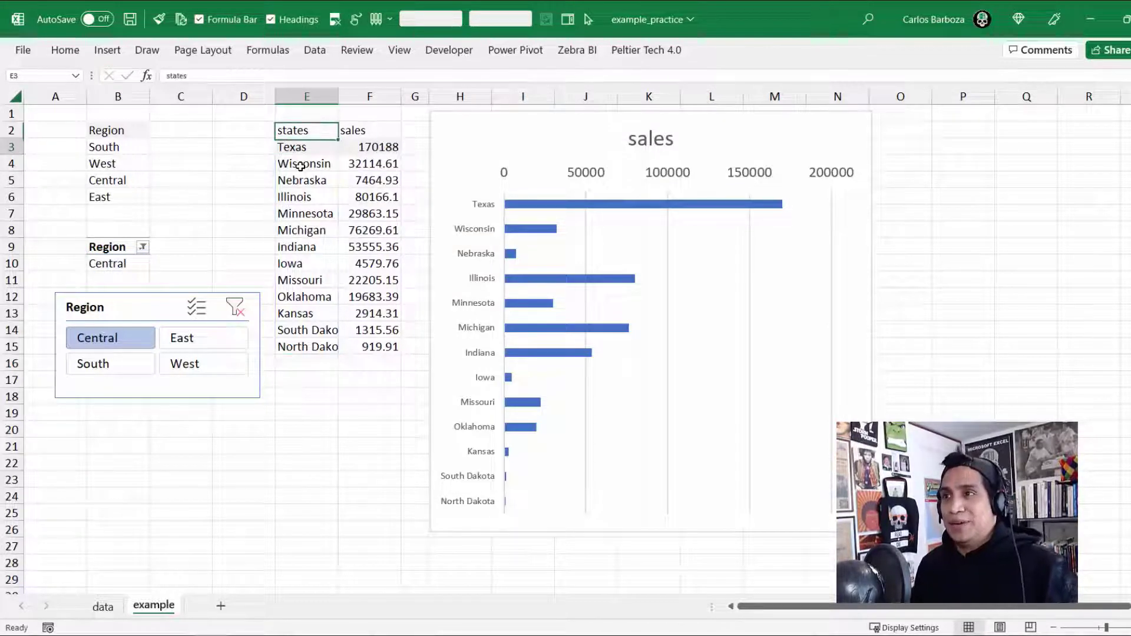
- Reopen the E3 formula to check its multi-line layout
{"action": "key", "text": "Down"}
{"action": "key", "text": "F2"}
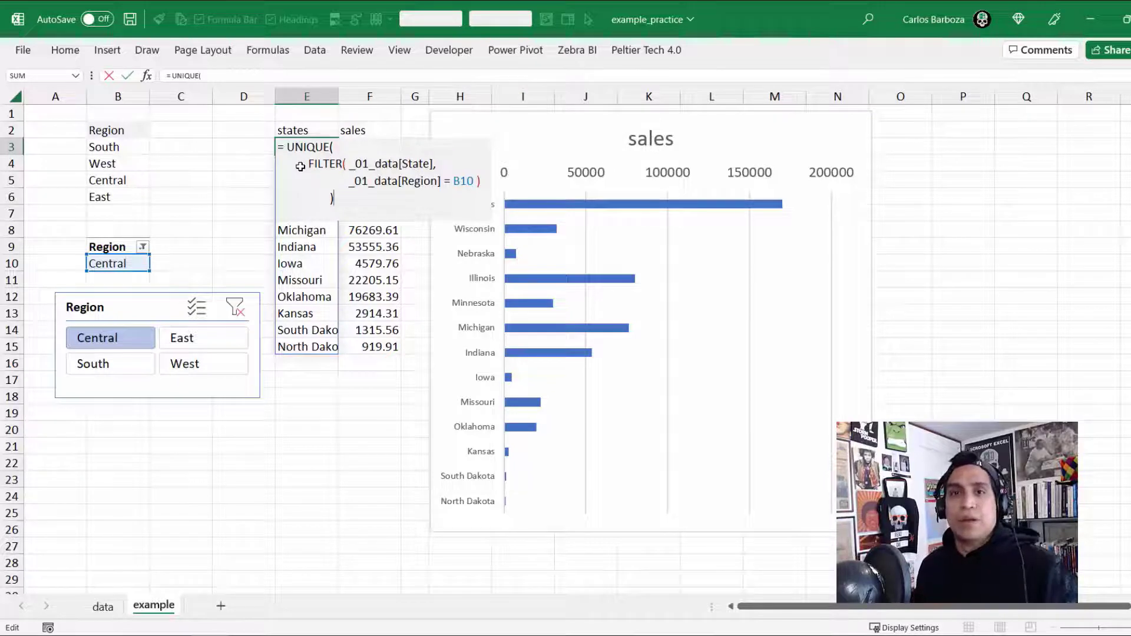
{"action": "key", "text": "ctrl+Return"}
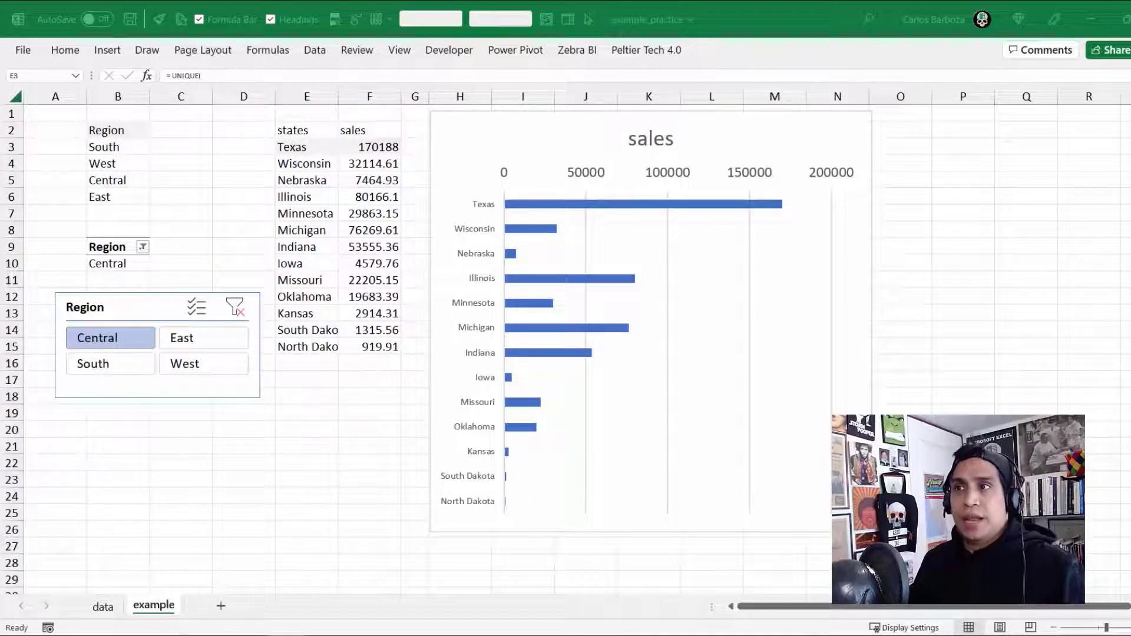
- Switch to the example_completed workbook and try its Sort by and Sort type slicers, ending on Totals by State and Descending
{"action": "left_click", "coordinate": [311, 145]}
{"action": "left_click", "coordinate": [209, 635]}
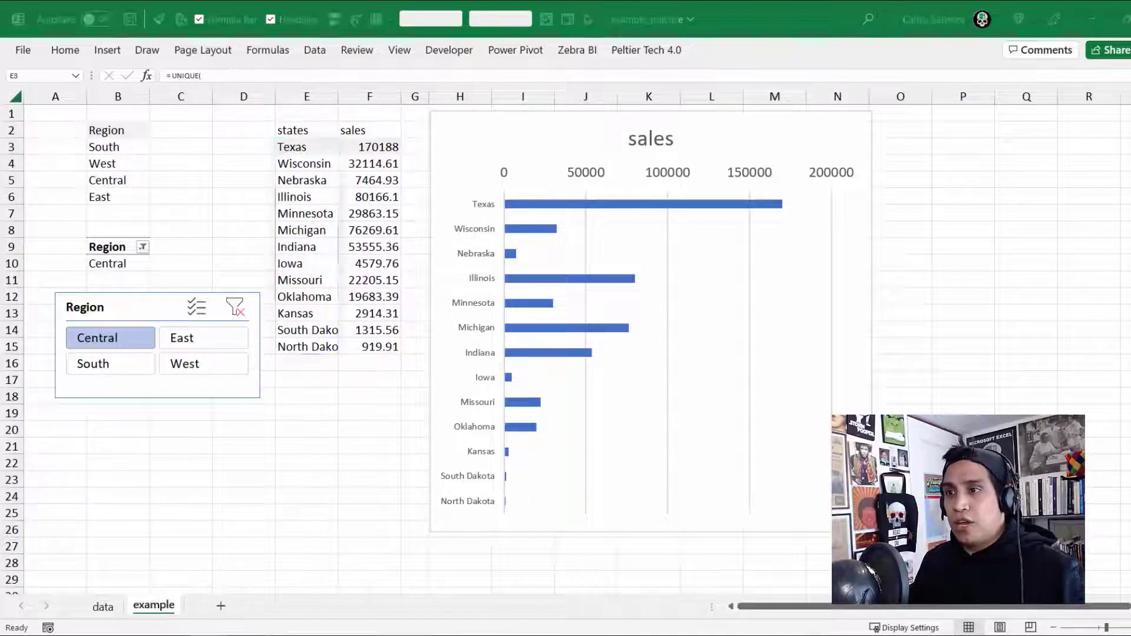
{"action": "left_click", "coordinate": [127, 586]}
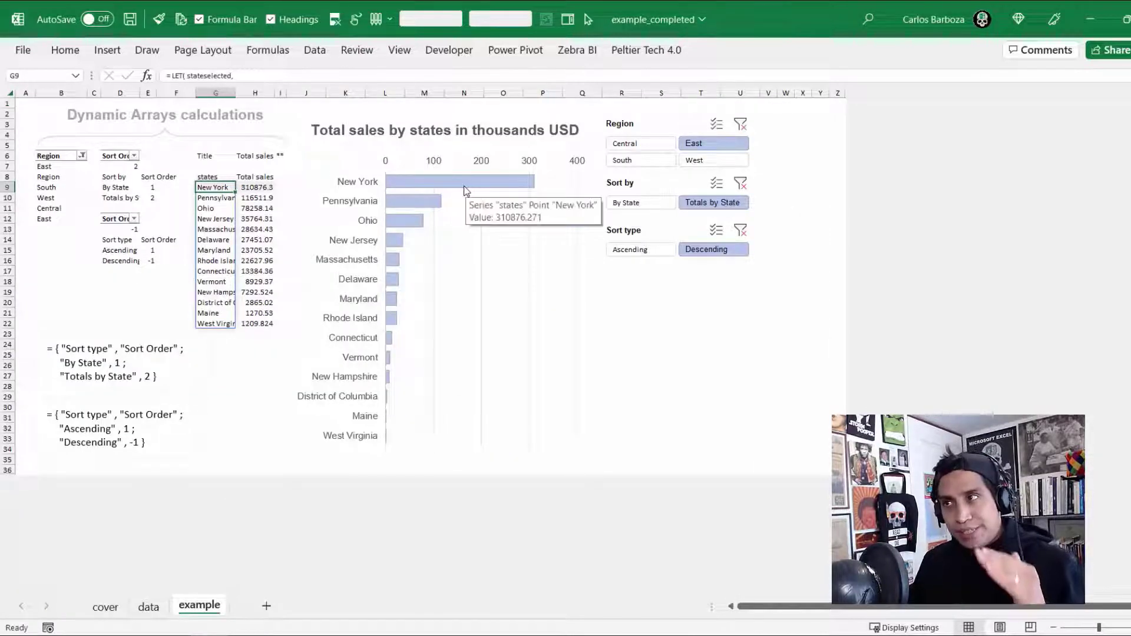
{"action": "left_click", "coordinate": [647, 249]}
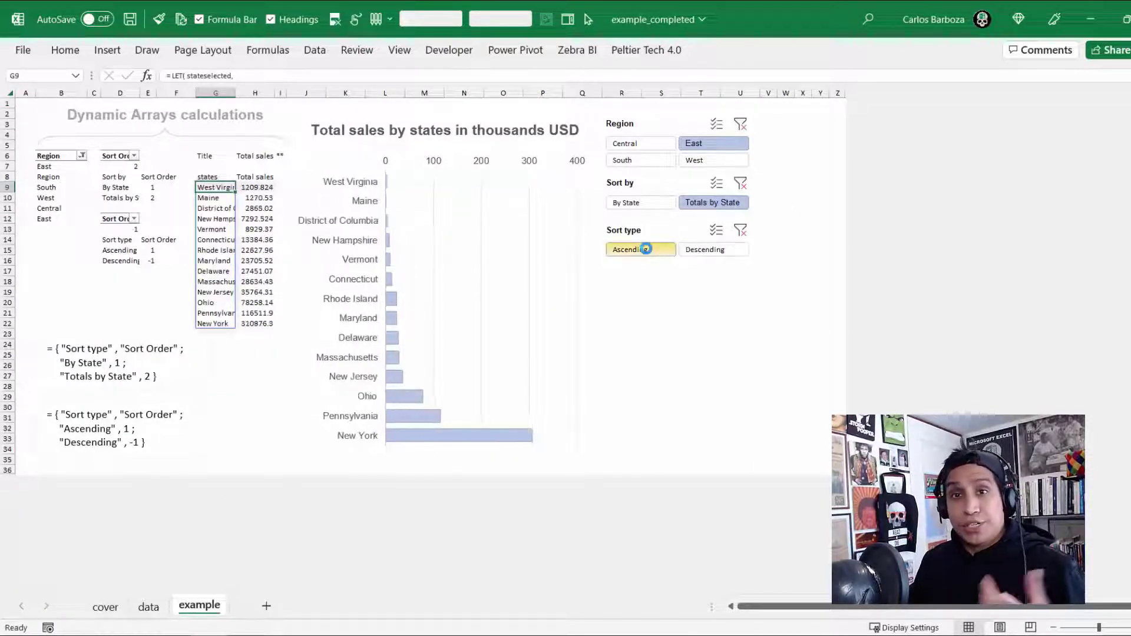
{"action": "left_click", "coordinate": [709, 250]}
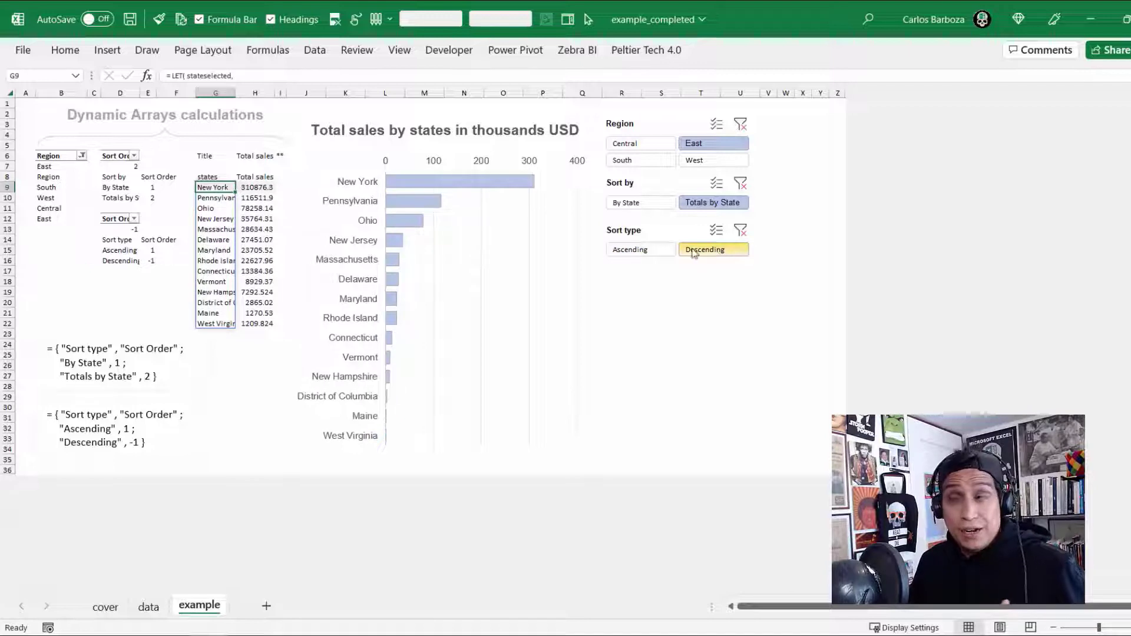
{"action": "left_click", "coordinate": [657, 250]}
{"action": "left_click", "coordinate": [647, 204]}
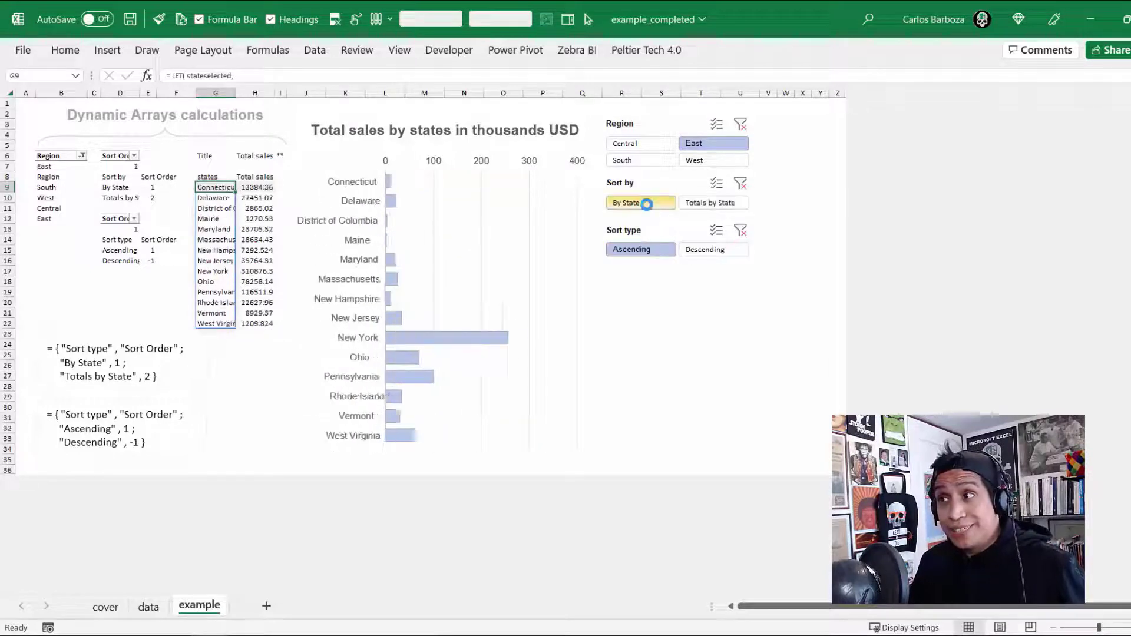
{"action": "left_click", "coordinate": [699, 204]}
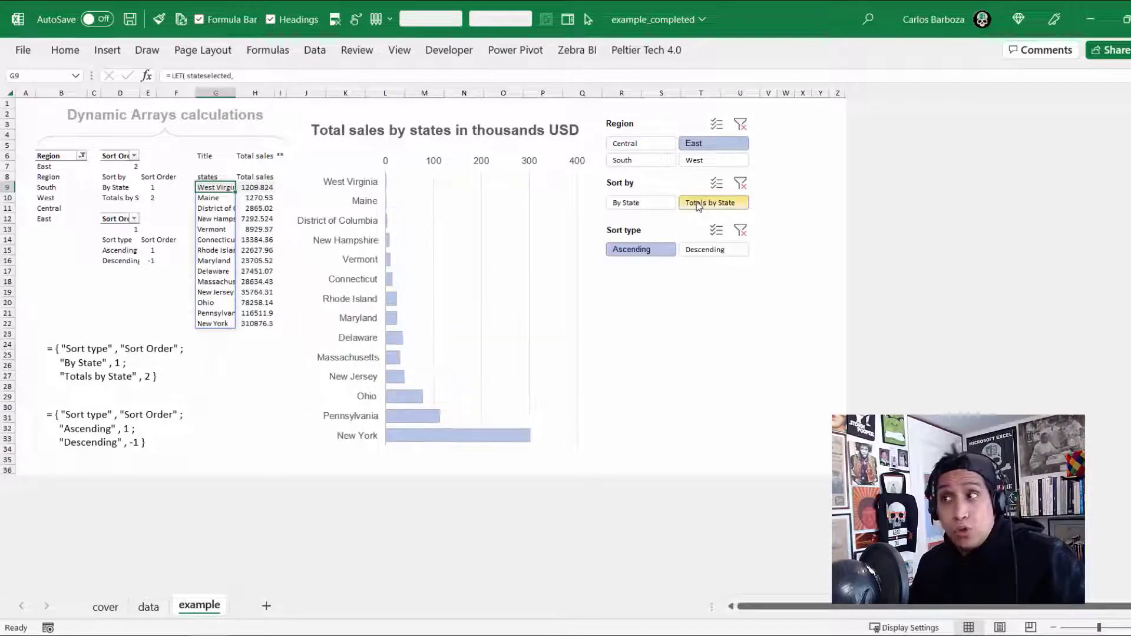
{"action": "left_click", "coordinate": [700, 248]}
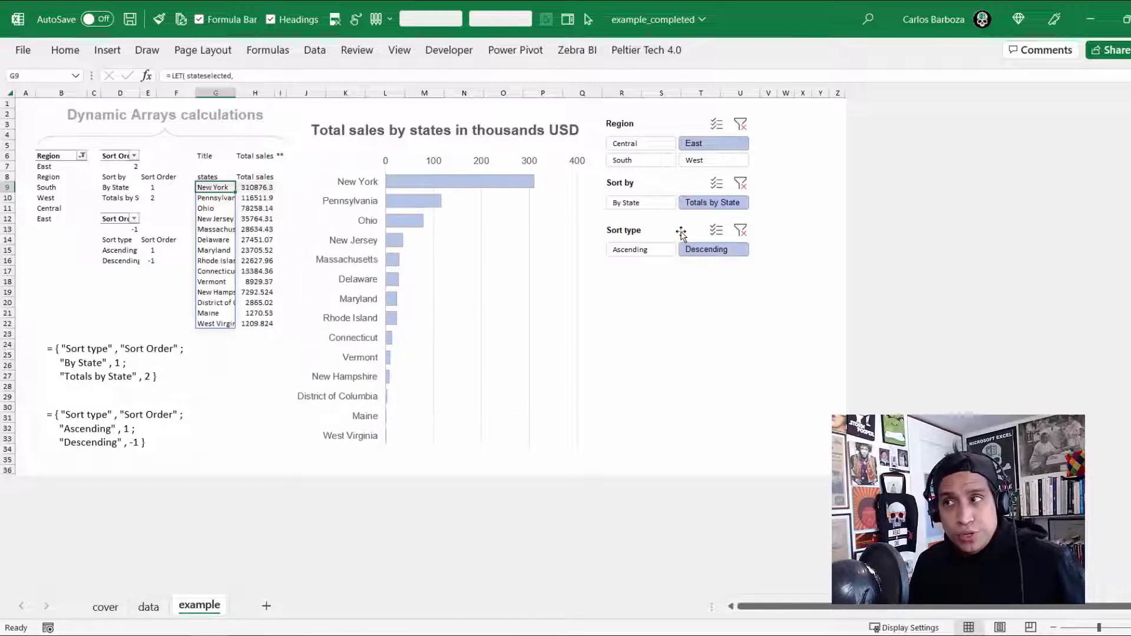
- Return to the example_practice workbook and examine the SUMIF formula in F3 and the UNIQUE formula in E3
{"action": "key", "text": "alt+Tab"}
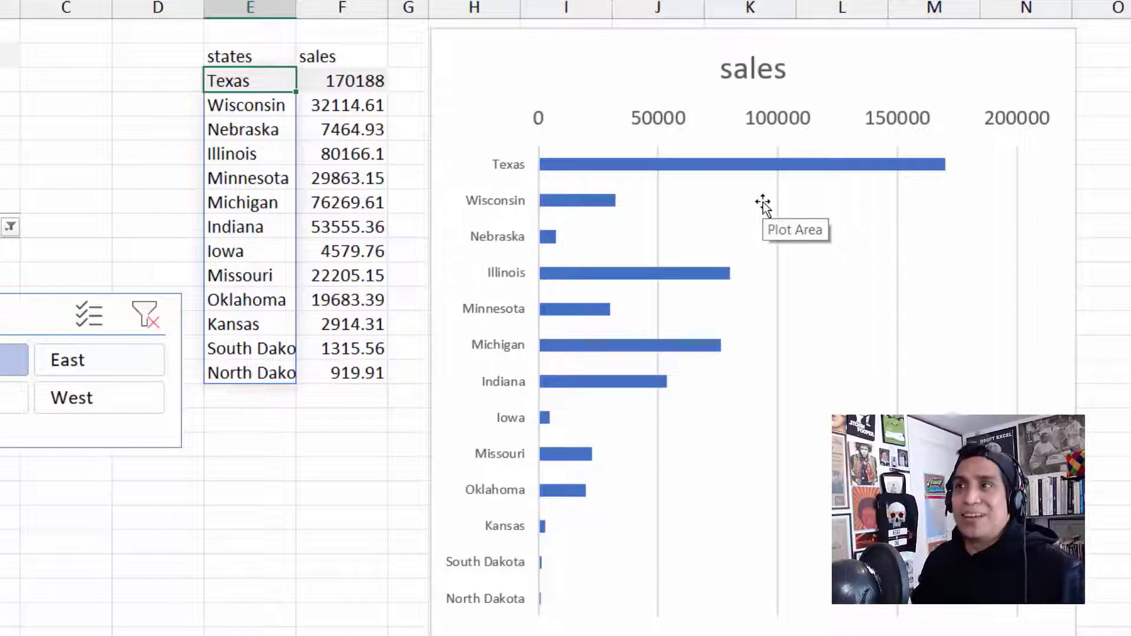
{"action": "key", "text": "Right"}
{"action": "key", "text": "F2"}
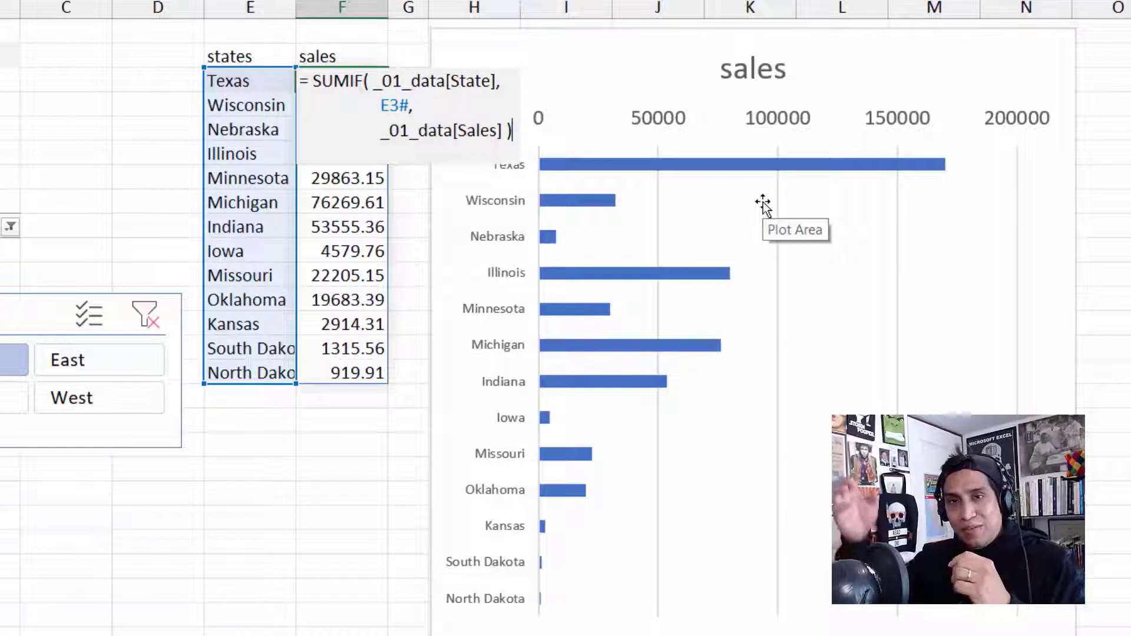
{"action": "key", "text": "Escape"}
{"action": "key", "text": "Left"}
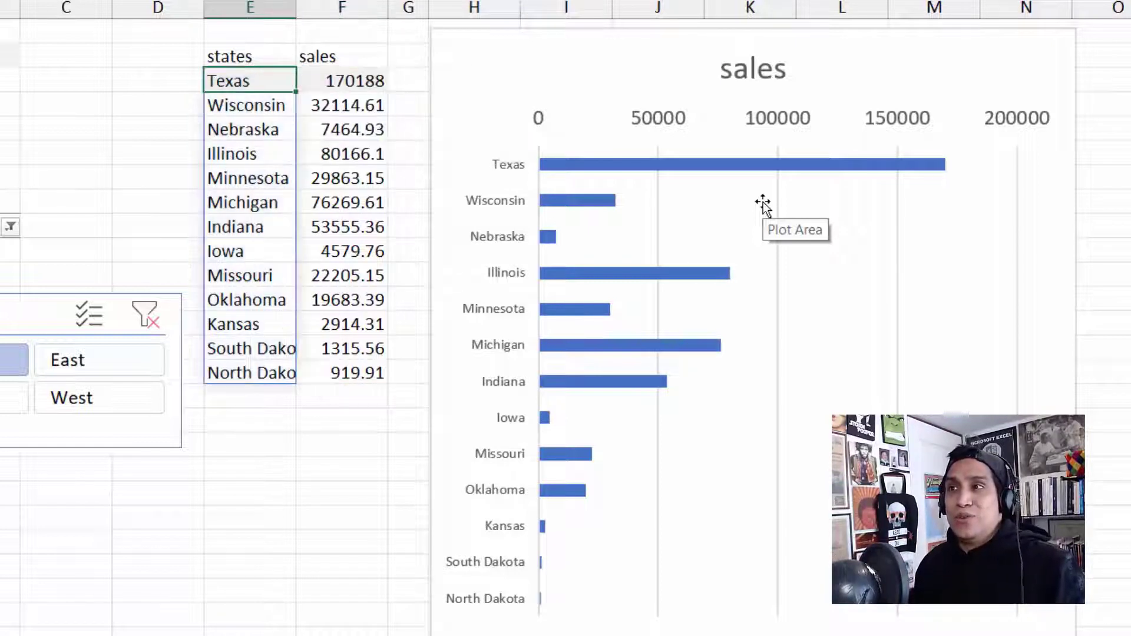
{"action": "key", "text": "F2"}
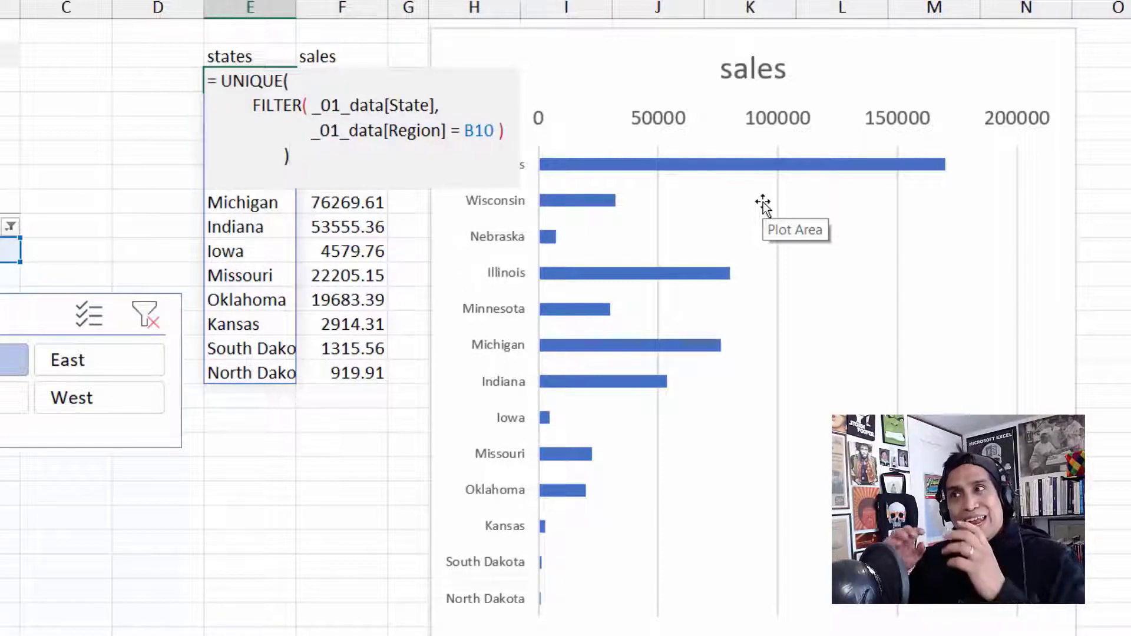
{"action": "key", "text": "Escape"}
{"action": "key", "text": "Right"}
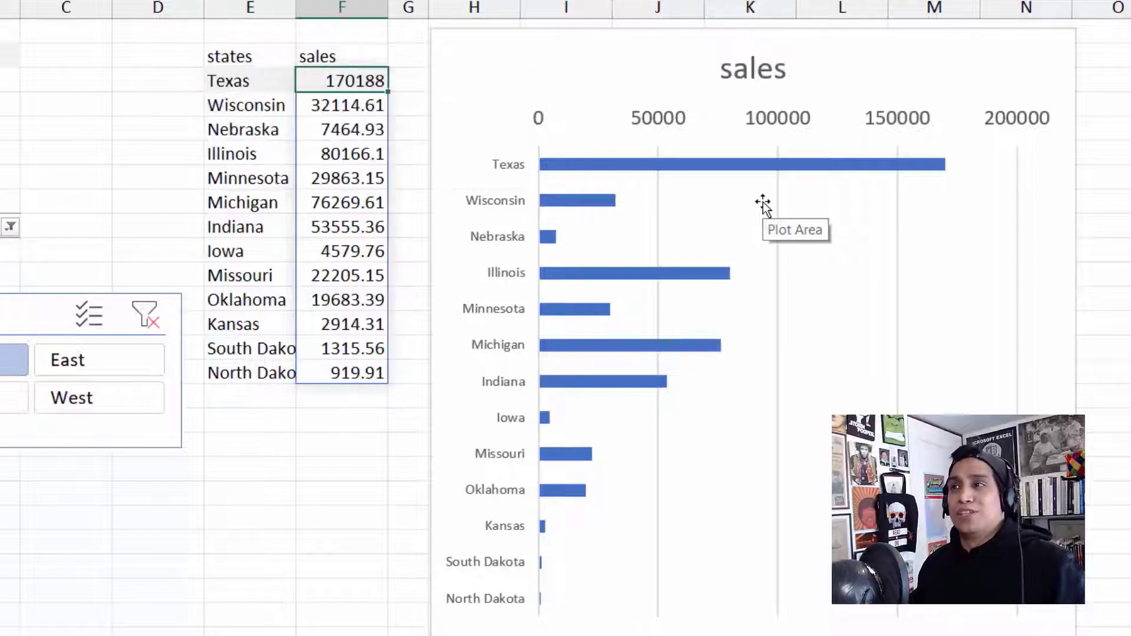
{"action": "key", "text": "F2"}
{"action": "key", "text": "ctrl+a"}
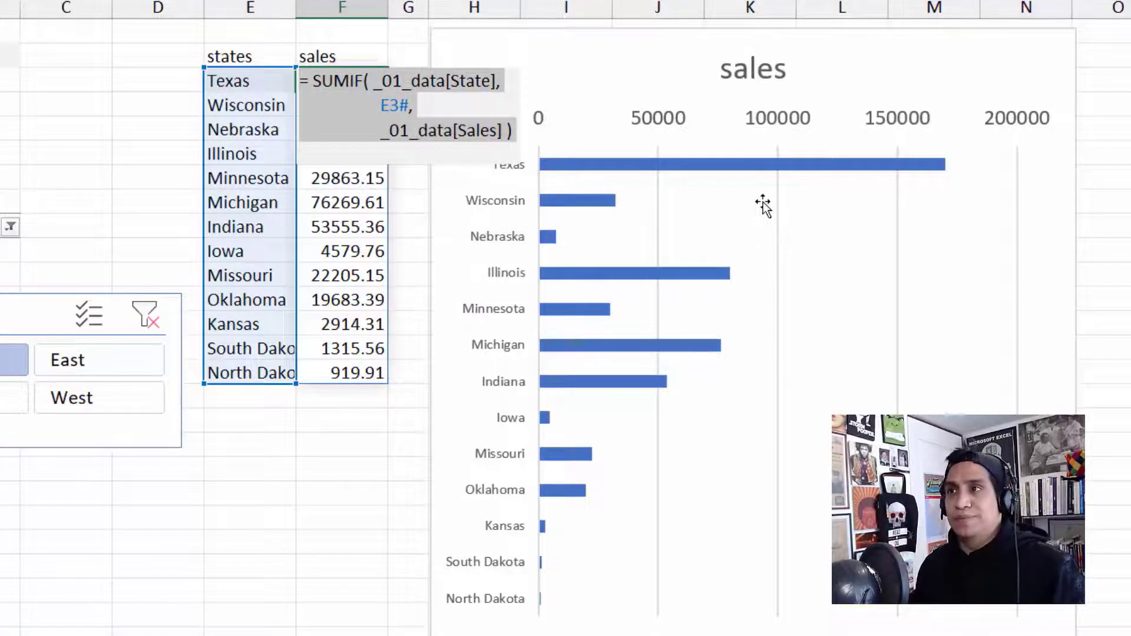
{"action": "key", "text": "Escape"}
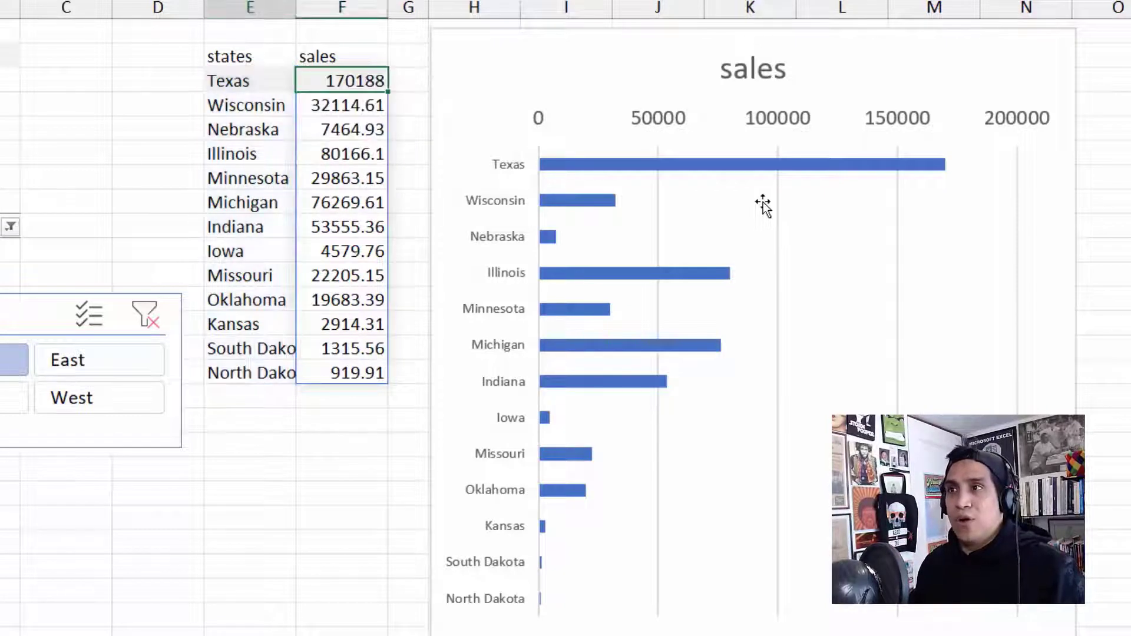
- Wrap the UNIQUE formula in E3 in a LET function, putting UNIQUE on its own line below LET(
{"action": "key", "text": "Left"}
{"action": "key", "text": "F2"}
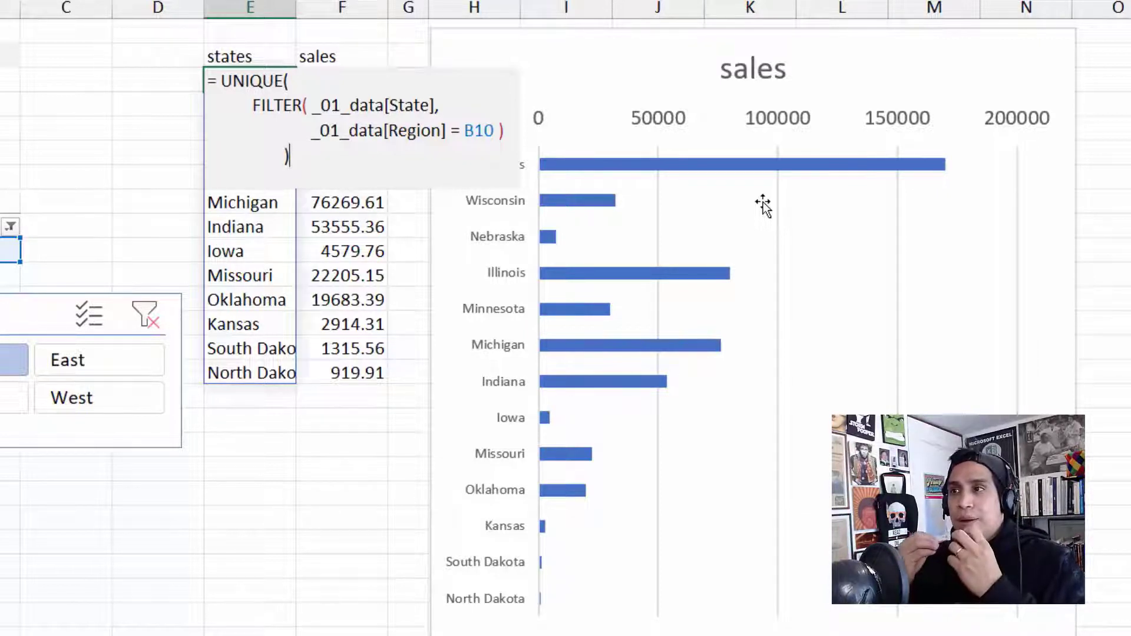
{"action": "key", "text": "Up"}
{"action": "key", "text": "Up"}
{"action": "key", "text": "Up"}
{"action": "key", "text": "Up"}
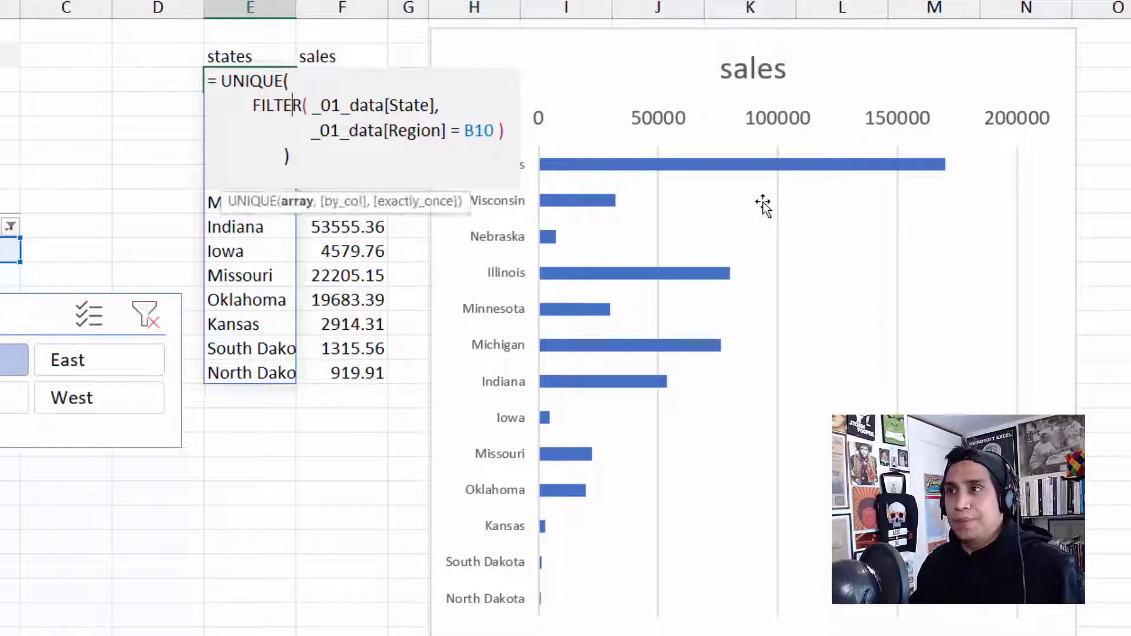
{"action": "key", "text": "Right"}
{"action": "key", "text": "Right"}
{"action": "type", "text": "LET("}
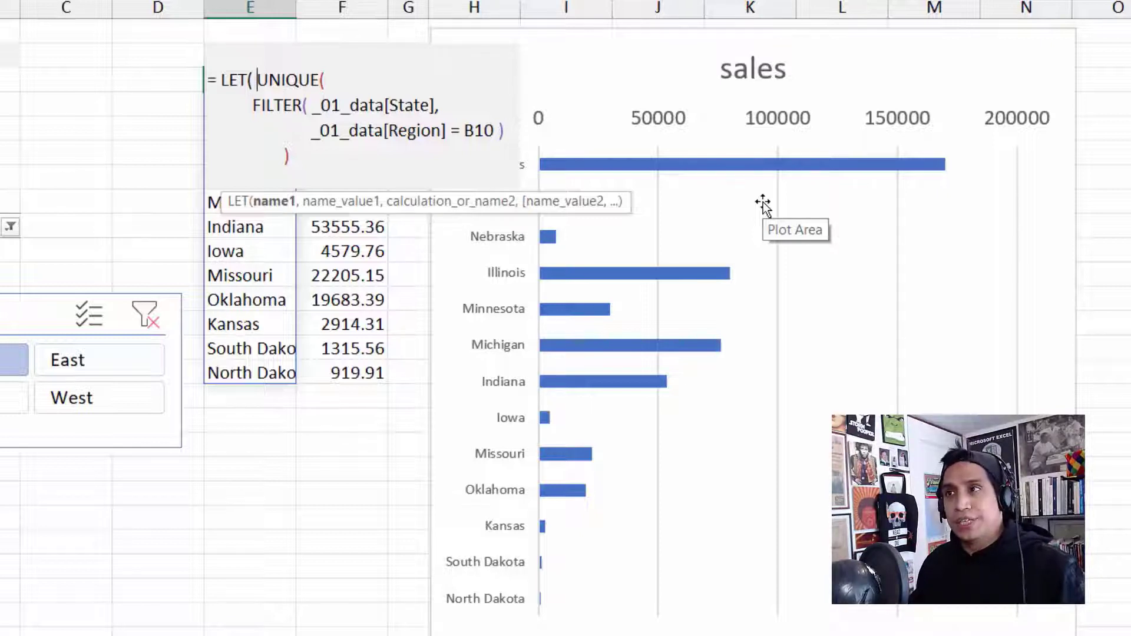
{"action": "key", "text": "alt+Return"}
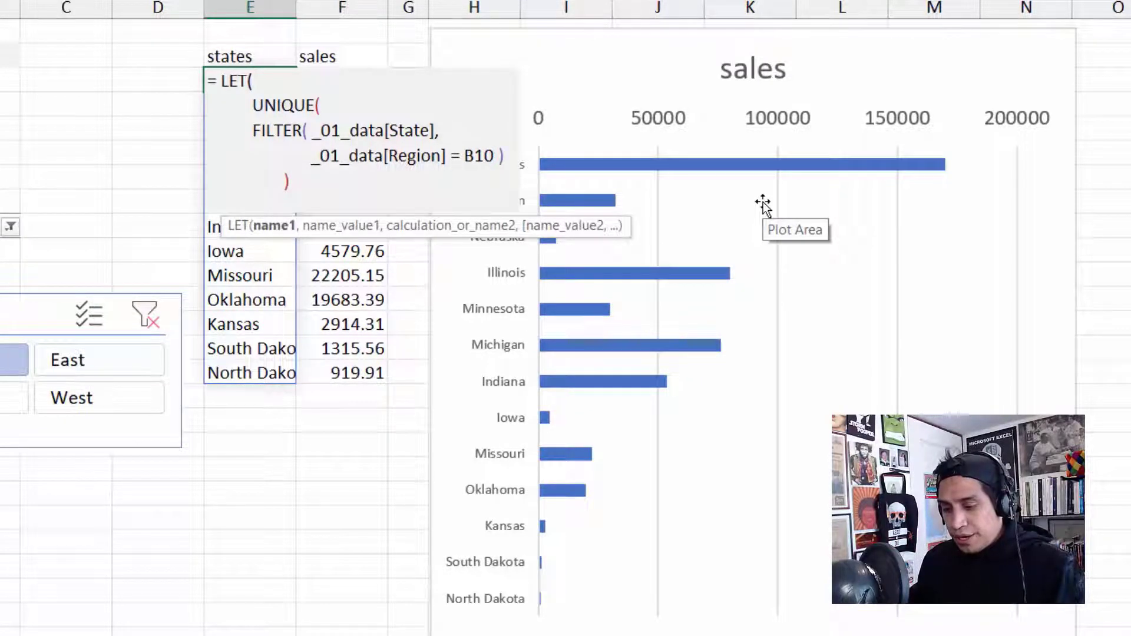
- Enter SelectedStates and a comma as the first LET name, ahead of the UNIQUE expression
{"action": "type", "text": "Selected"}
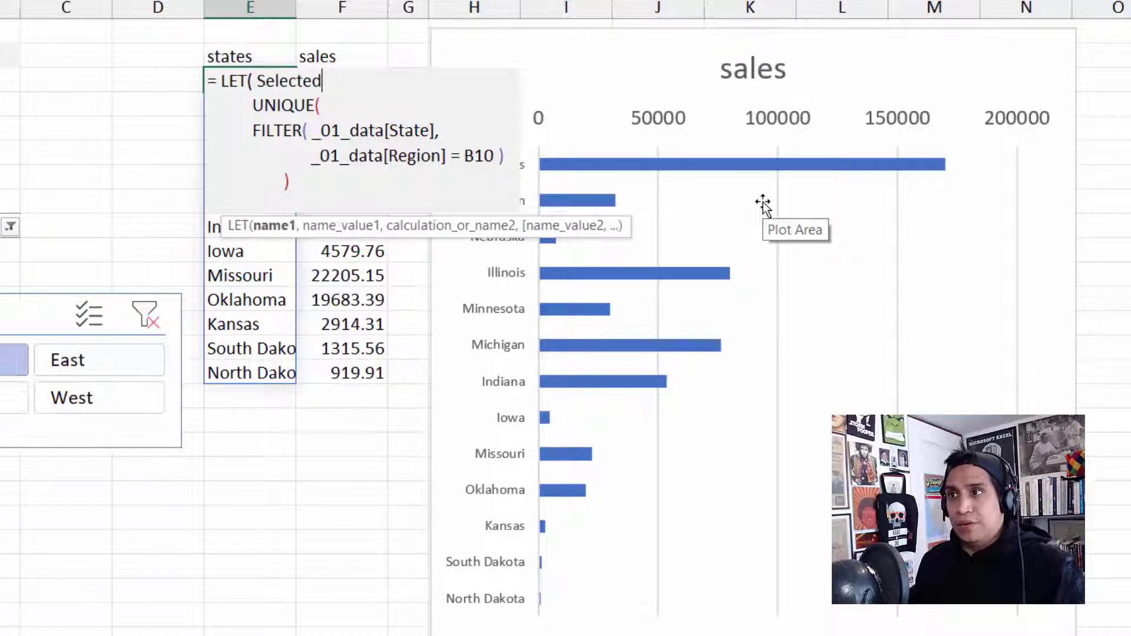
{"action": "type", "text": "States"}
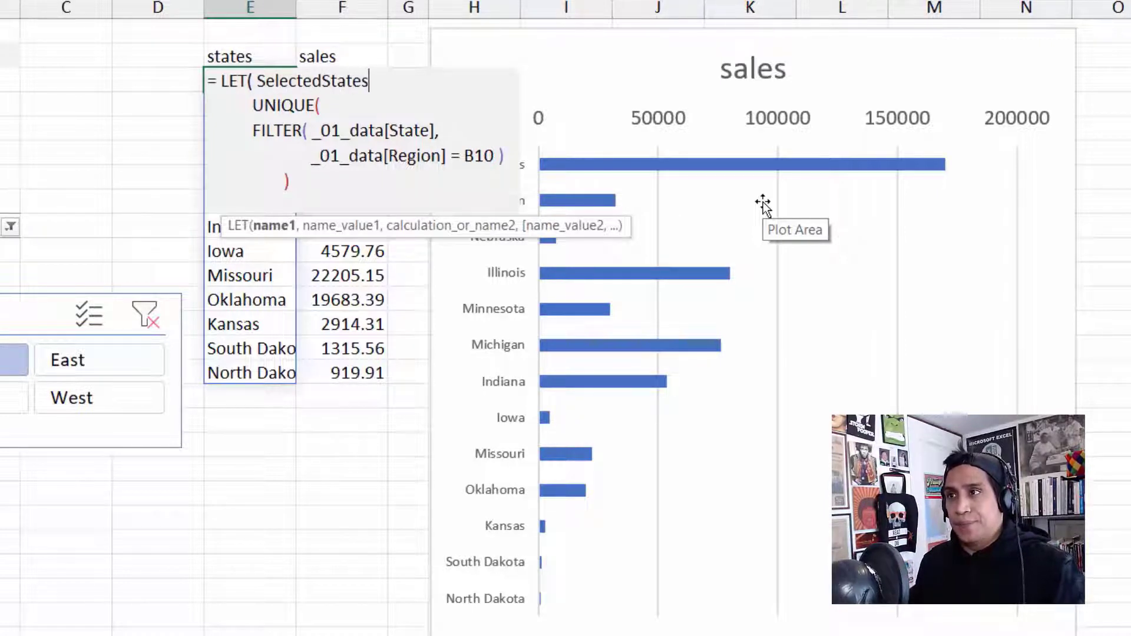
{"action": "type", "text": " ,"}
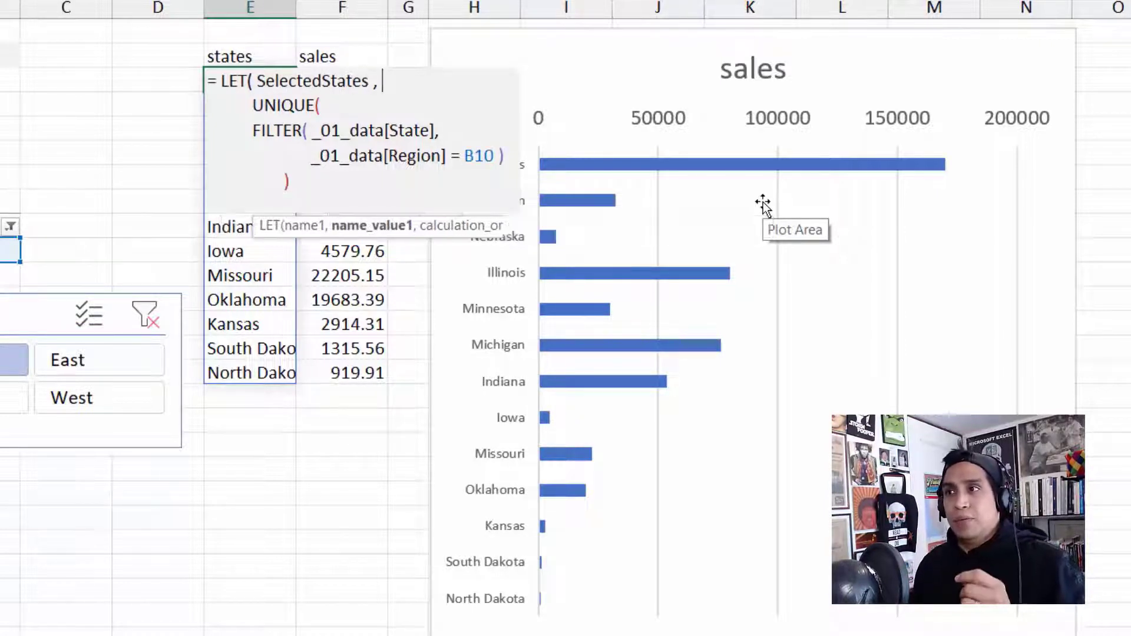
- Indent the FILTER line and its _01_data[Region] = B10 line further beneath UNIQUE in the E3 formula
{"action": "key", "text": "Down"}
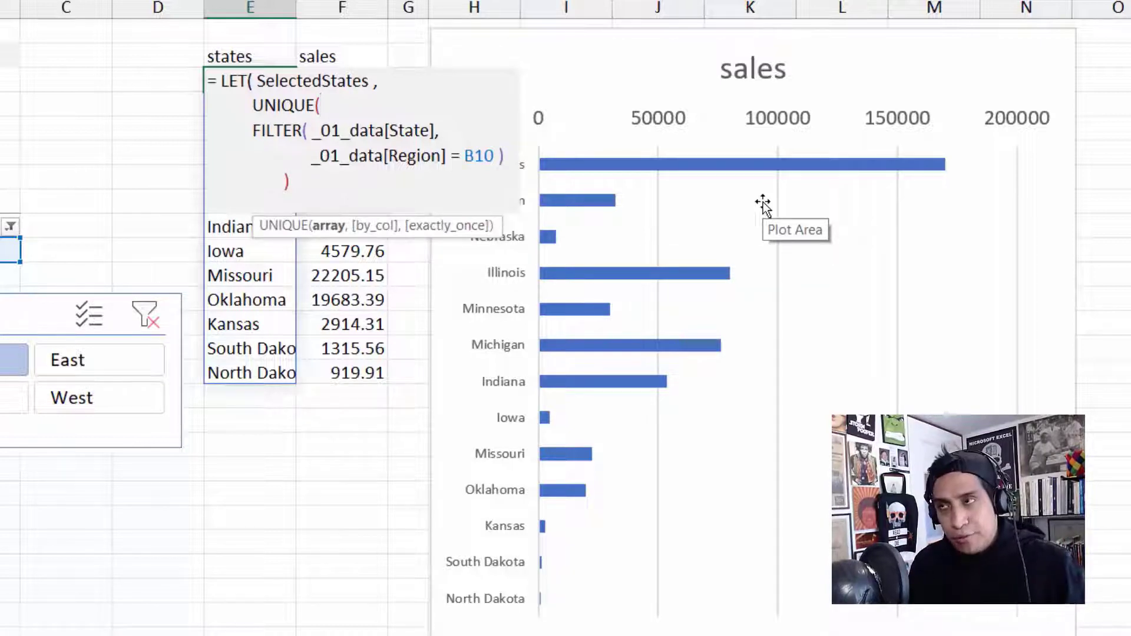
{"action": "key", "text": "Down"}
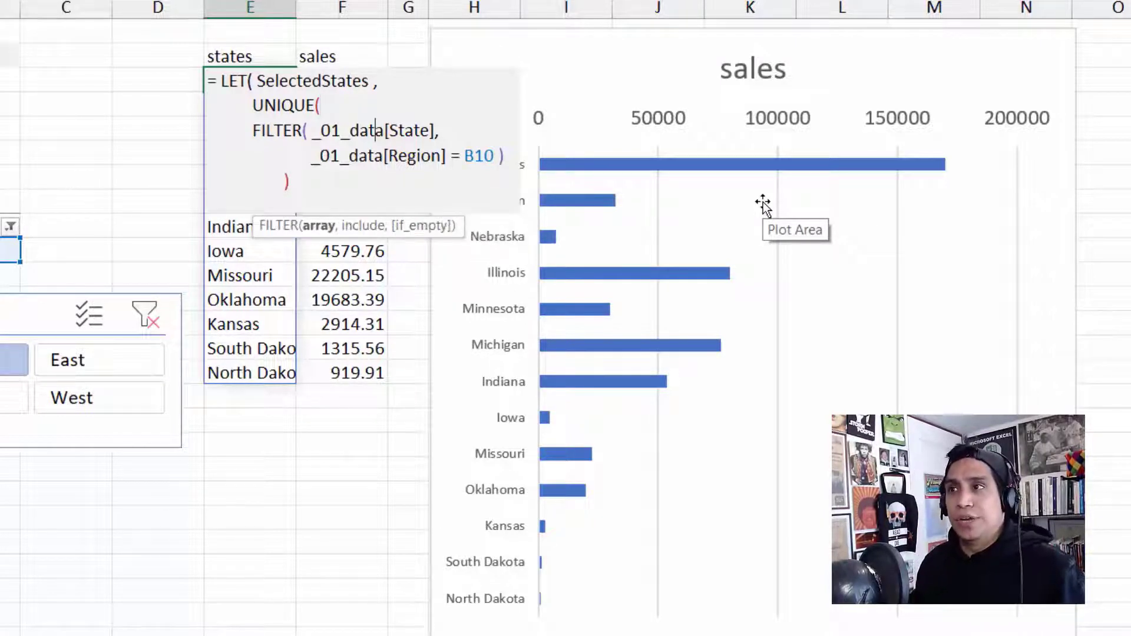
{"action": "key", "text": "Left"}
{"action": "key", "text": "Left"}
{"action": "key", "text": "Left"}
{"action": "key", "text": "Left"}
{"action": "key", "text": "Left"}
{"action": "key", "text": "Left"}
{"action": "key", "text": "Left"}
{"action": "key", "text": "Left"}
{"action": "key", "text": "Left"}
{"action": "key", "text": "Left"}
{"action": "key", "text": "Left"}
{"action": "key", "text": "Left"}
{"action": "key", "text": "Left"}
{"action": "key", "text": "Left"}
{"action": "key", "text": "Left"}
{"action": "key", "text": "Left"}
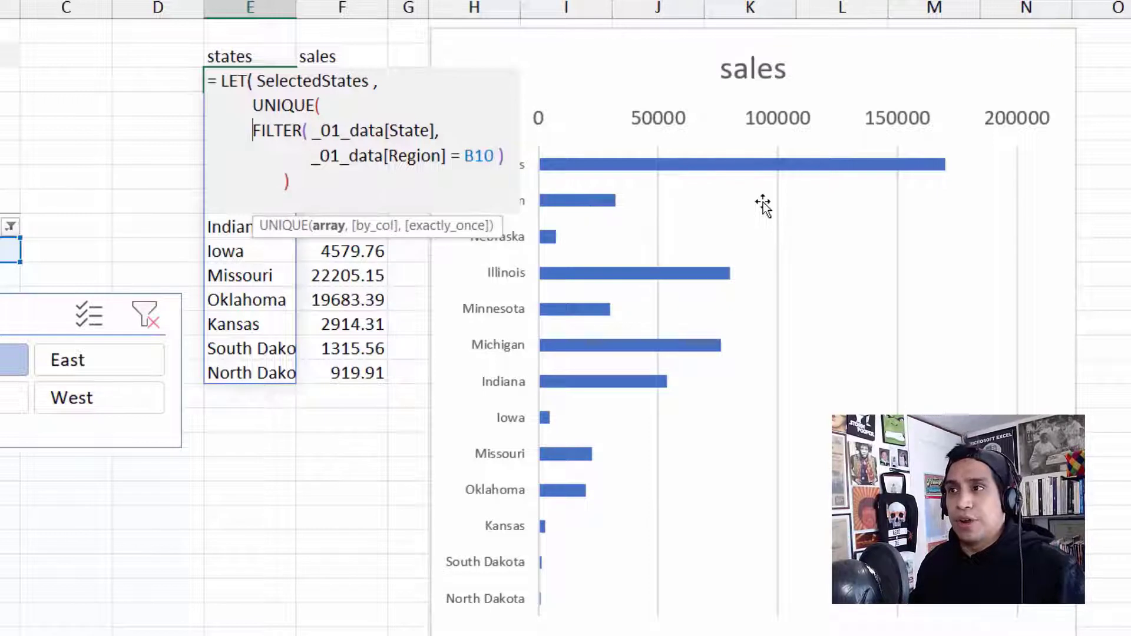
{"action": "key", "text": "Down"}
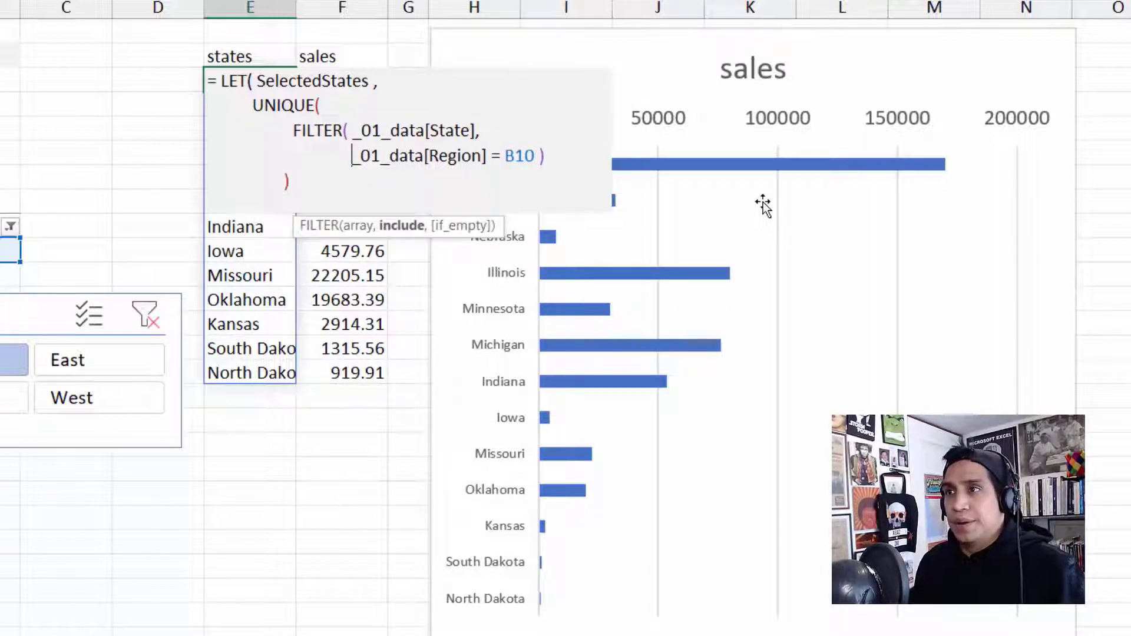
- Move UNIQUE's closing parenthesis up to the end of the _01_data[Region] = B10 line
{"action": "key", "text": "Down"}
{"action": "key", "text": "Left"}
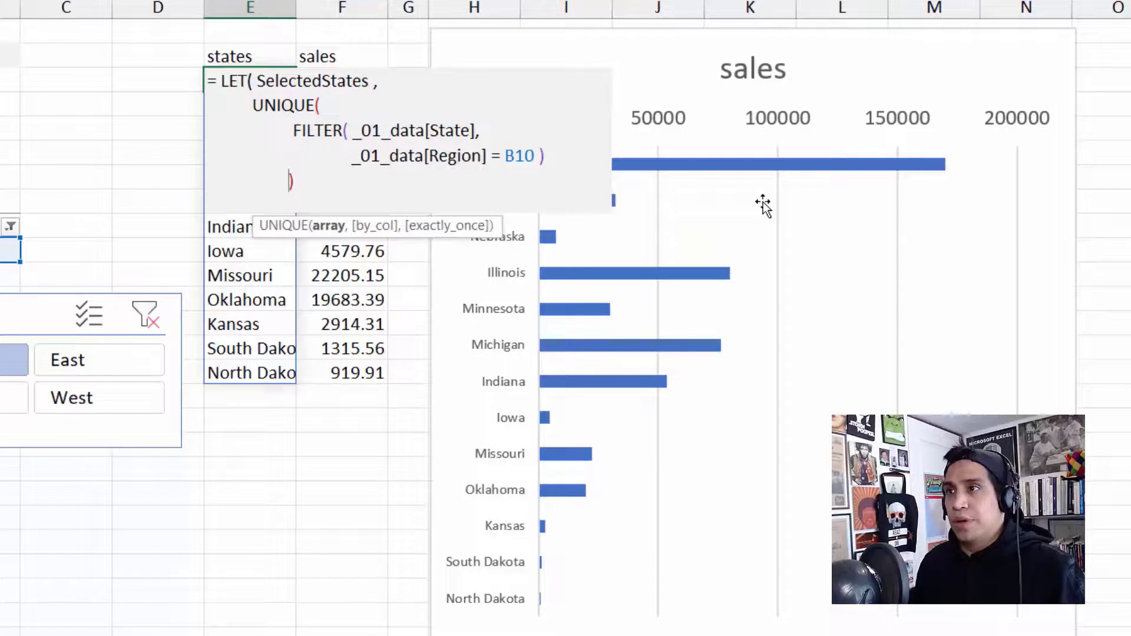
{"action": "key", "text": "BackSpace"}
{"action": "key", "text": "BackSpace"}
{"action": "key", "text": "BackSpace"}
{"action": "key", "text": "BackSpace"}
{"action": "key", "text": "BackSpace"}
{"action": "key", "text": "BackSpace"}
{"action": "key", "text": "BackSpace"}
{"action": "key", "text": "BackSpace"}
{"action": "key", "text": "BackSpace"}
{"action": "key", "text": "BackSpace"}
{"action": "key", "text": "BackSpace"}
{"action": "key", "text": "BackSpace"}
{"action": "key", "text": "BackSpace"}
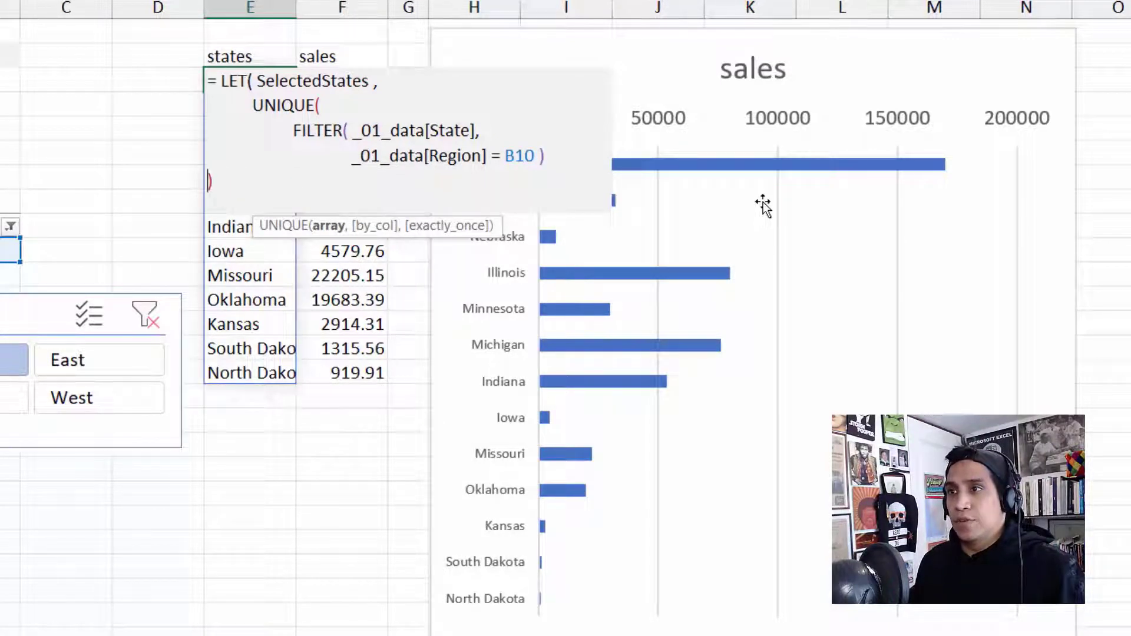
{"action": "key", "text": "BackSpace"}
{"action": "key", "text": "End"}
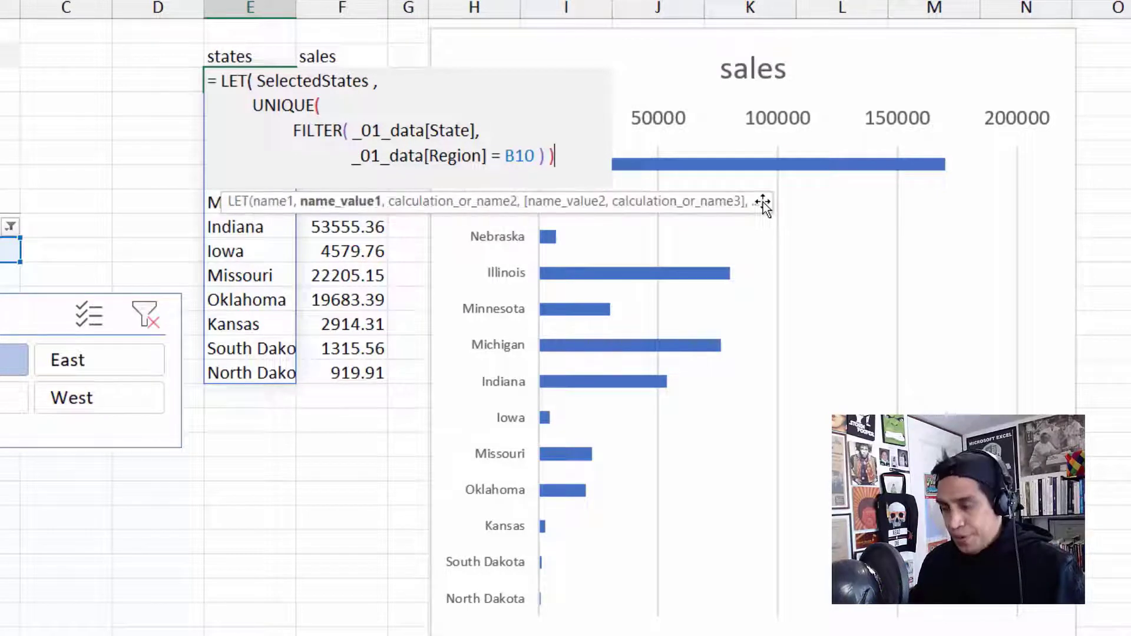
- End the SelectedStates value with a comma and add TotalByStates as the second LET name on a new line
{"action": "type", "text": ","}
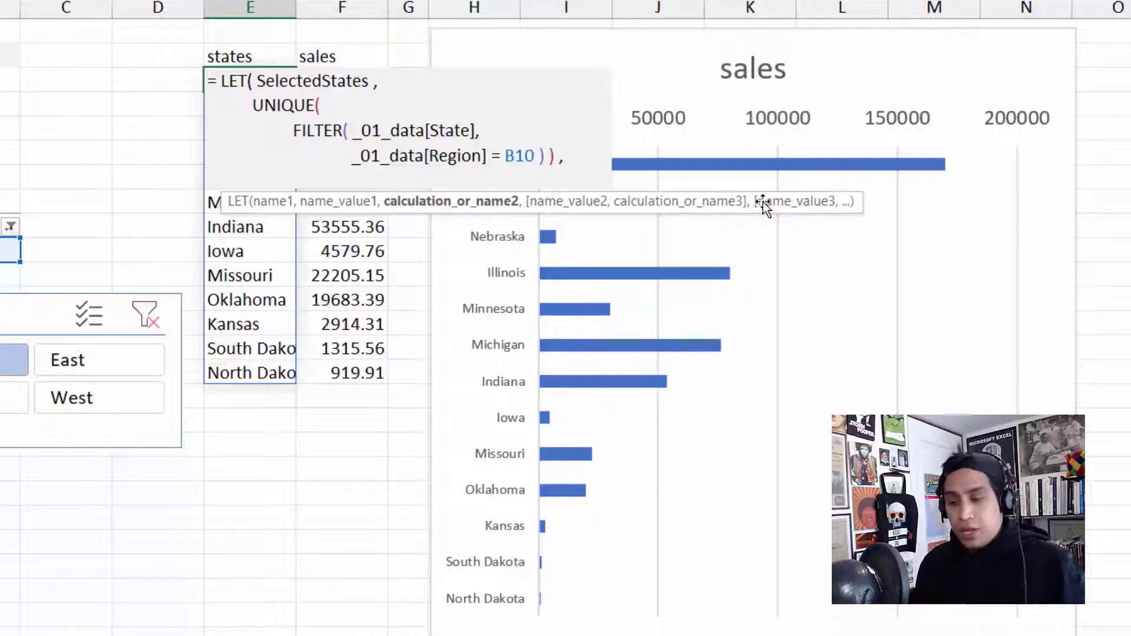
{"action": "key", "text": "alt+Return"}
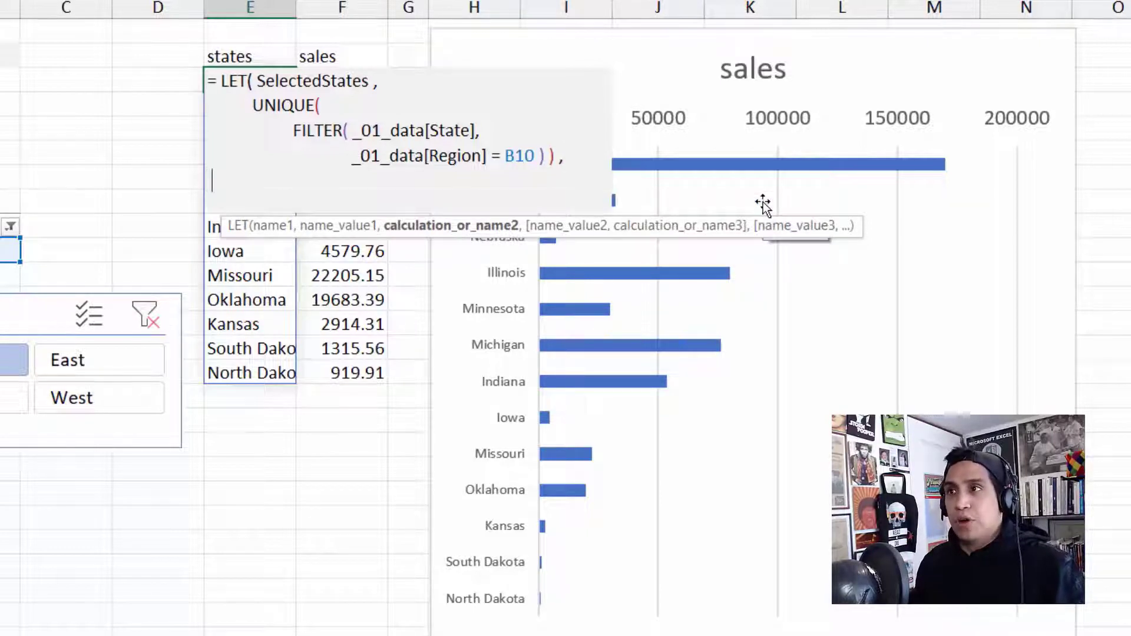
{"action": "type", "text": "Tota"}
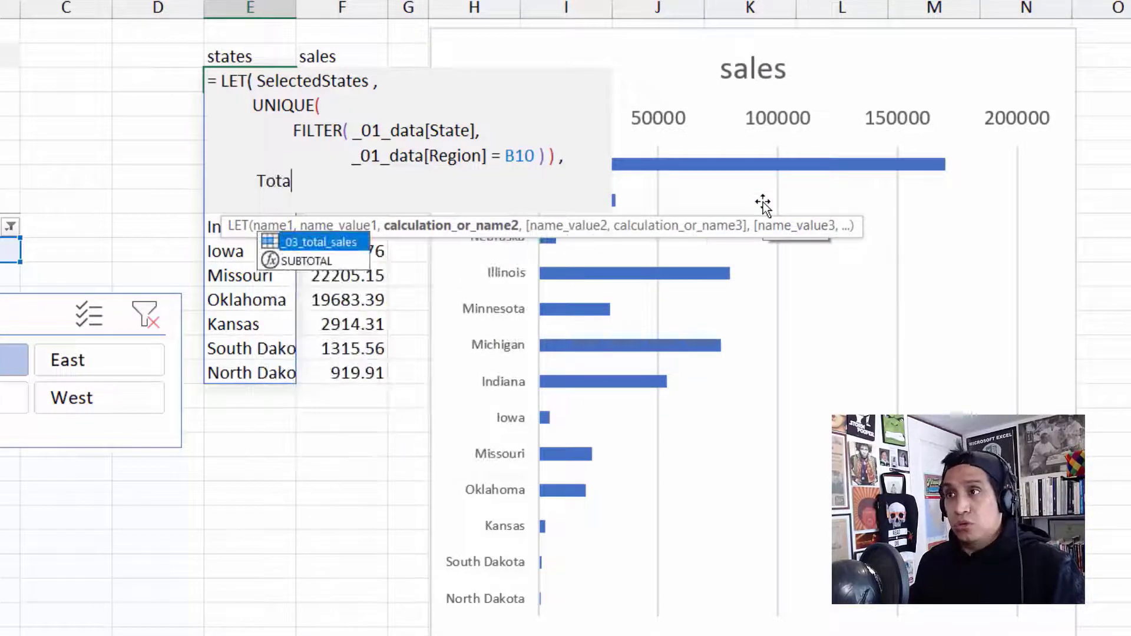
{"action": "type", "text": "lBy"}
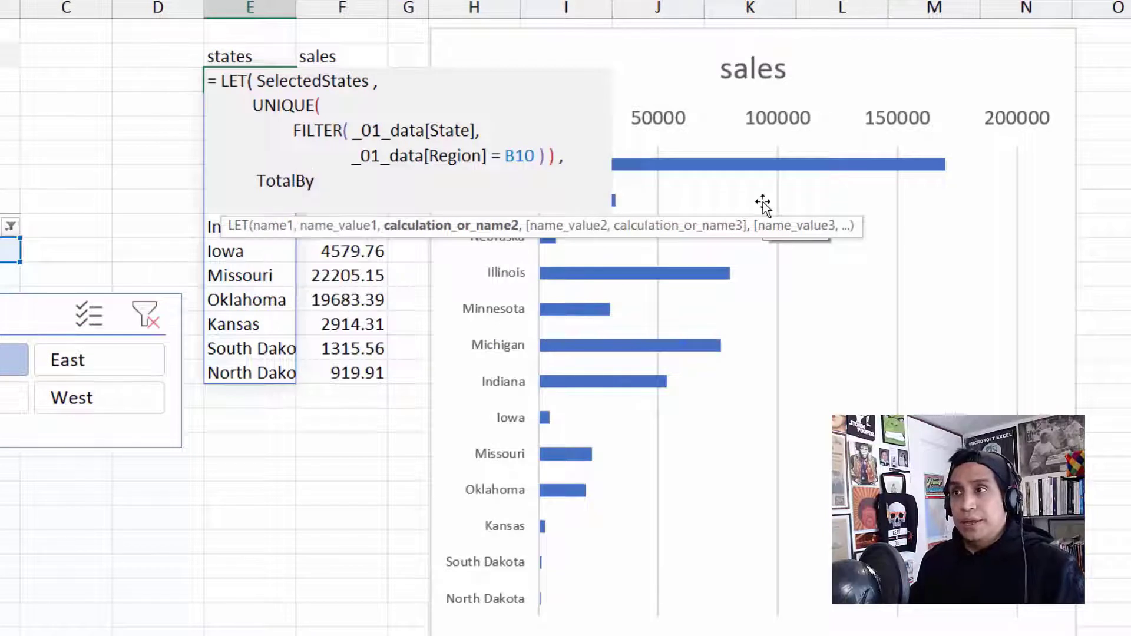
{"action": "type", "text": "Stat "}
{"action": "type", "text": "s,"}
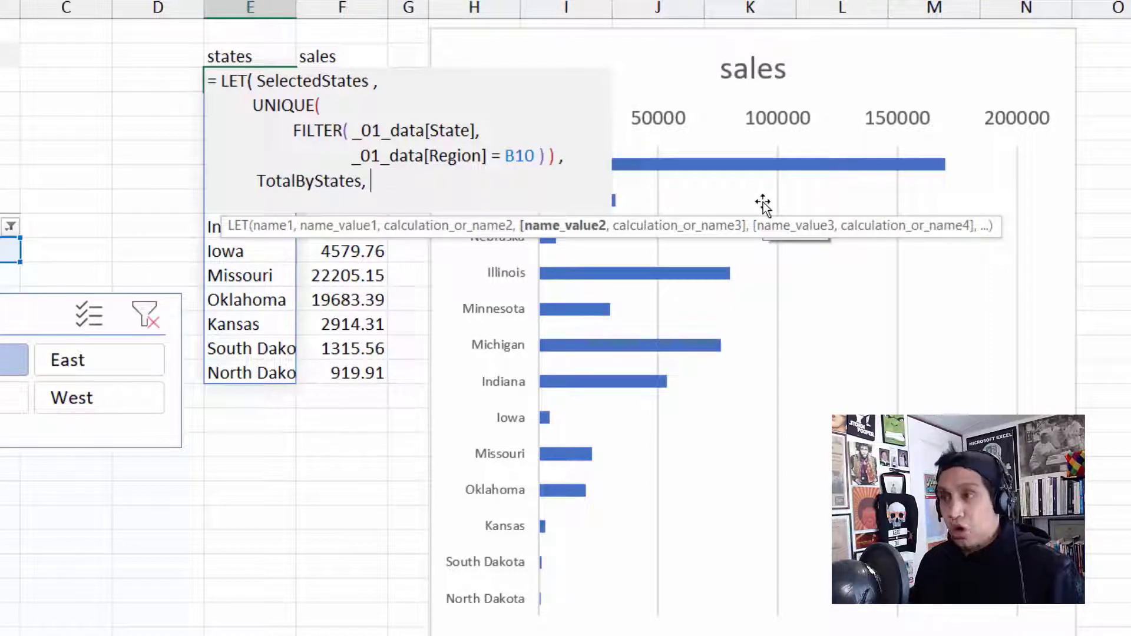
- Paste the copied SUMIF formula below TotalByStates as its value and remove the pasted equals sign
{"action": "key", "text": "alt+Return"}
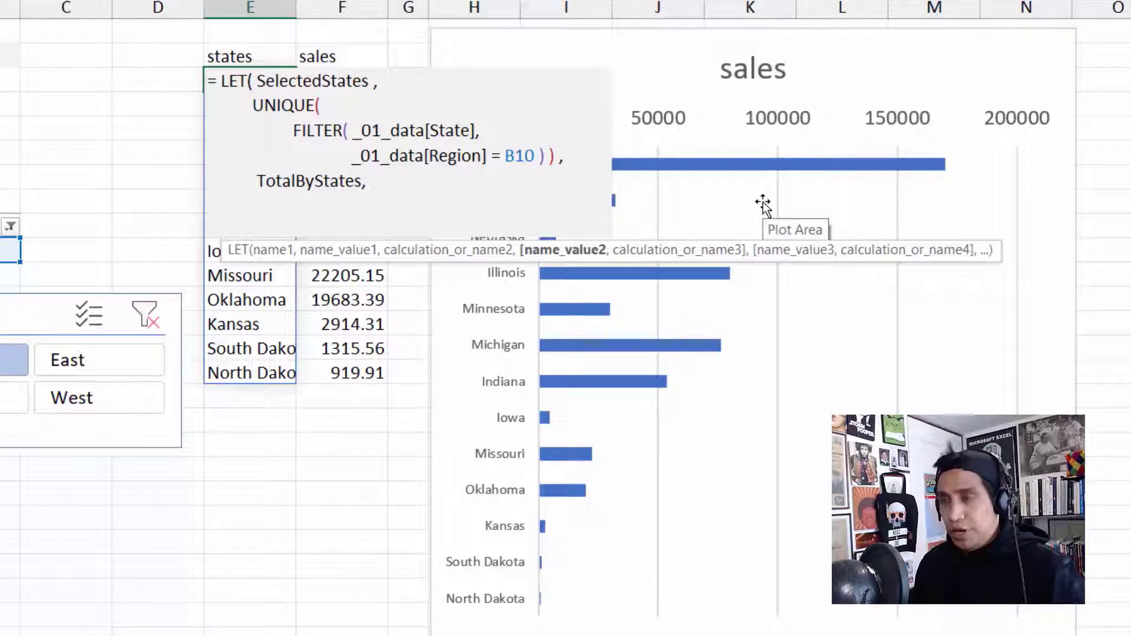
{"action": "key", "text": "ctrl+v"}
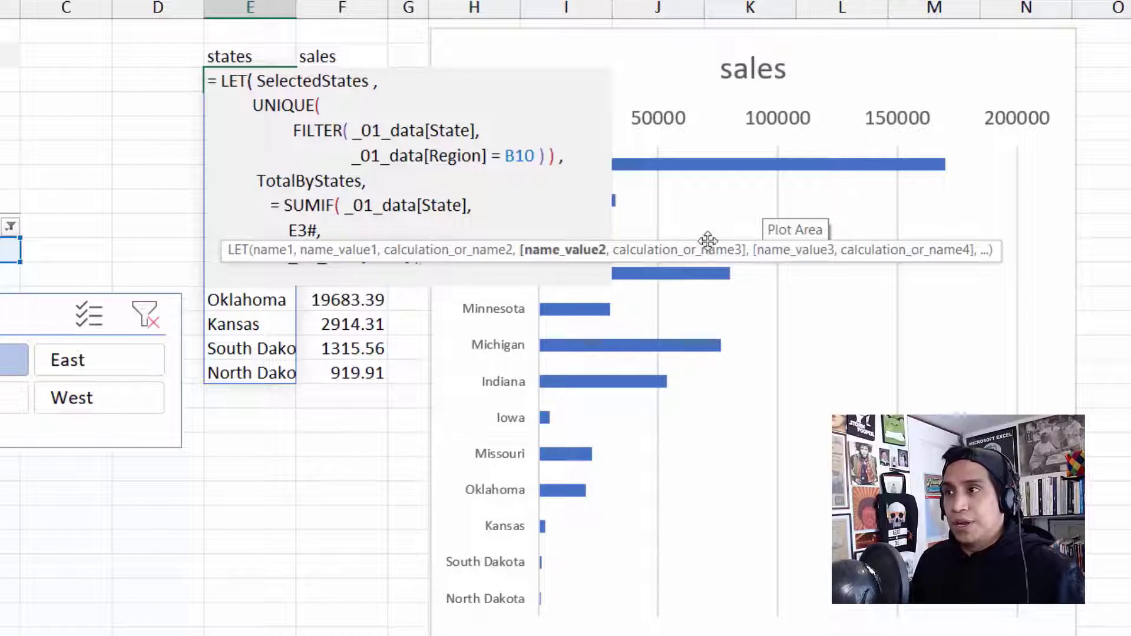
{"action": "left_click_drag", "start_coordinate": [705, 249], "coordinate": [480, 504]}
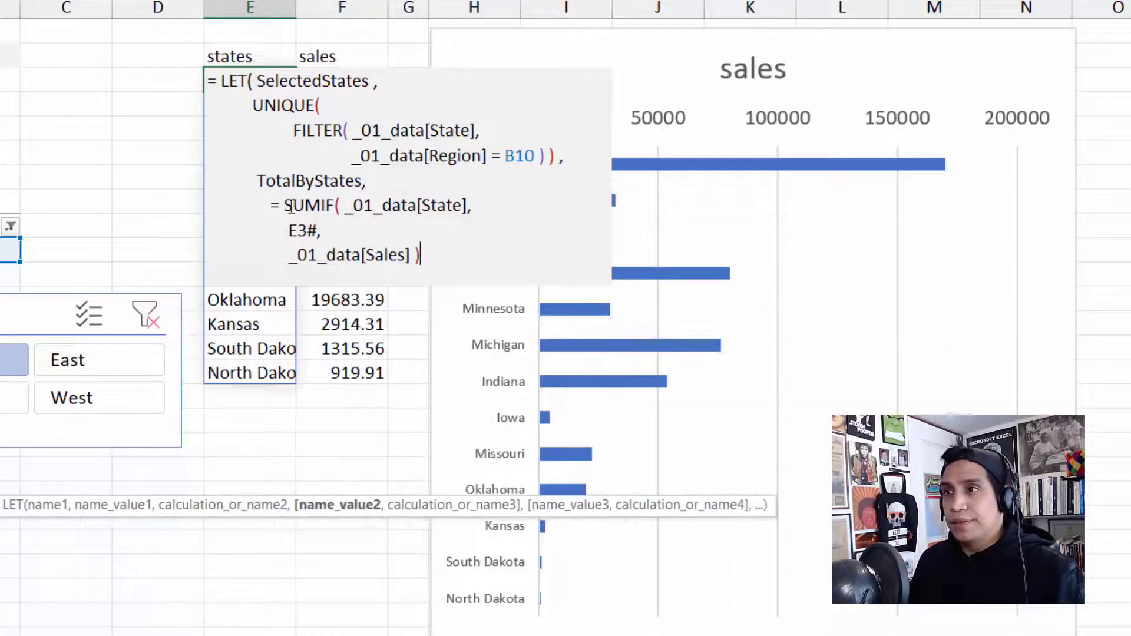
{"action": "key", "text": "BackSpace"}
{"action": "key", "text": "BackSpace"}
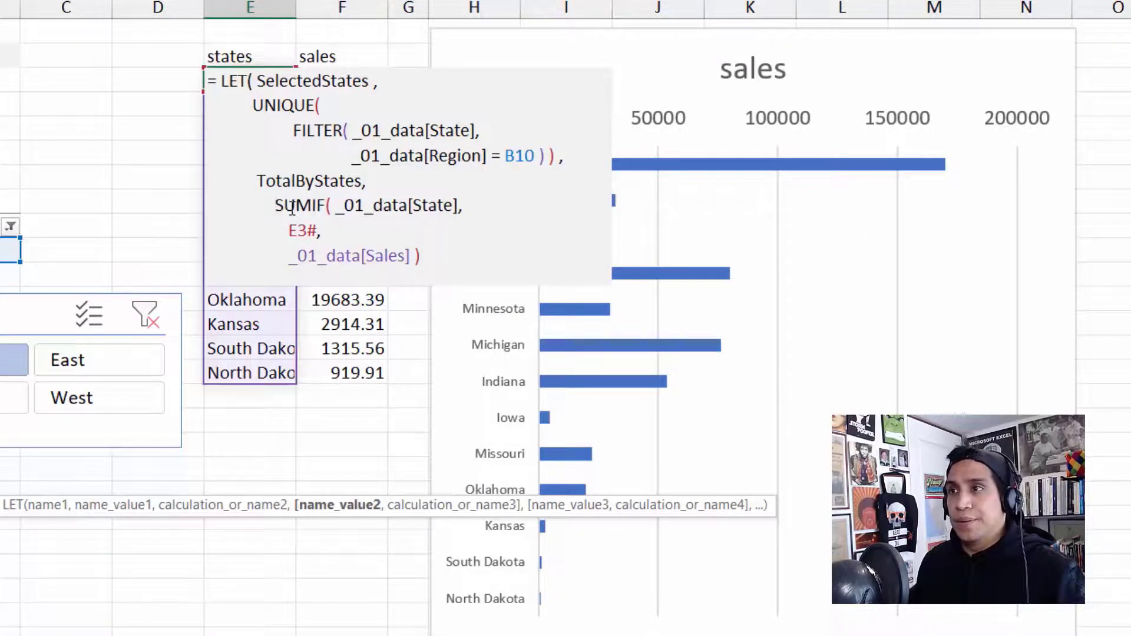
- Indent the E3# and _01_data[Sales] lines to align with SUMIF's first argument
{"action": "key", "text": "Down"}
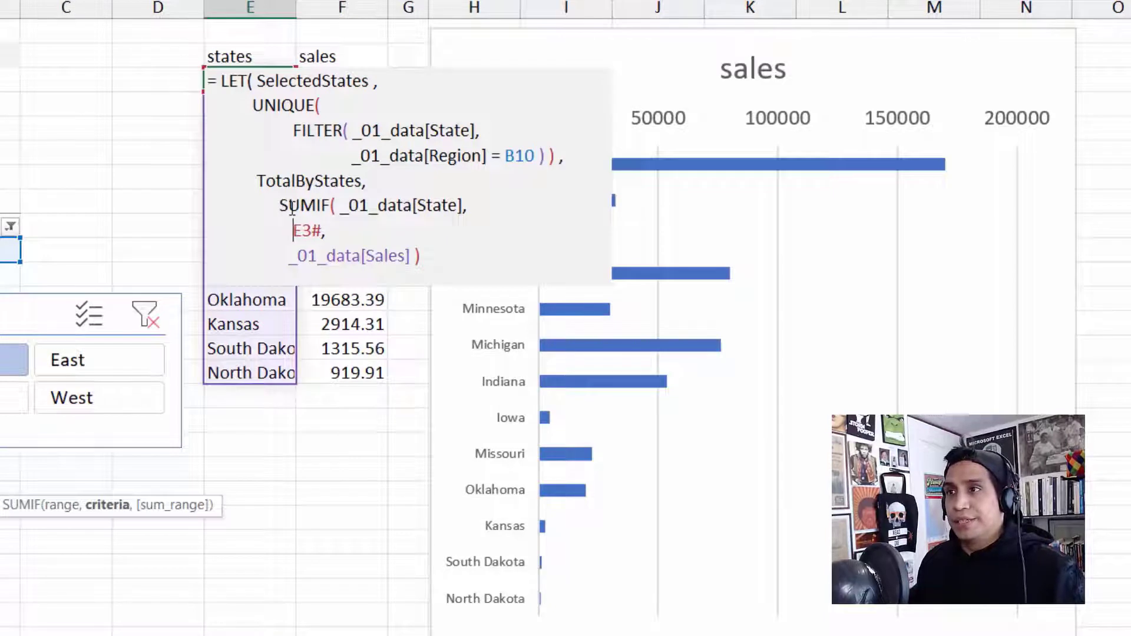
{"action": "key", "text": "Down"}
{"action": "key", "text": "Left"}
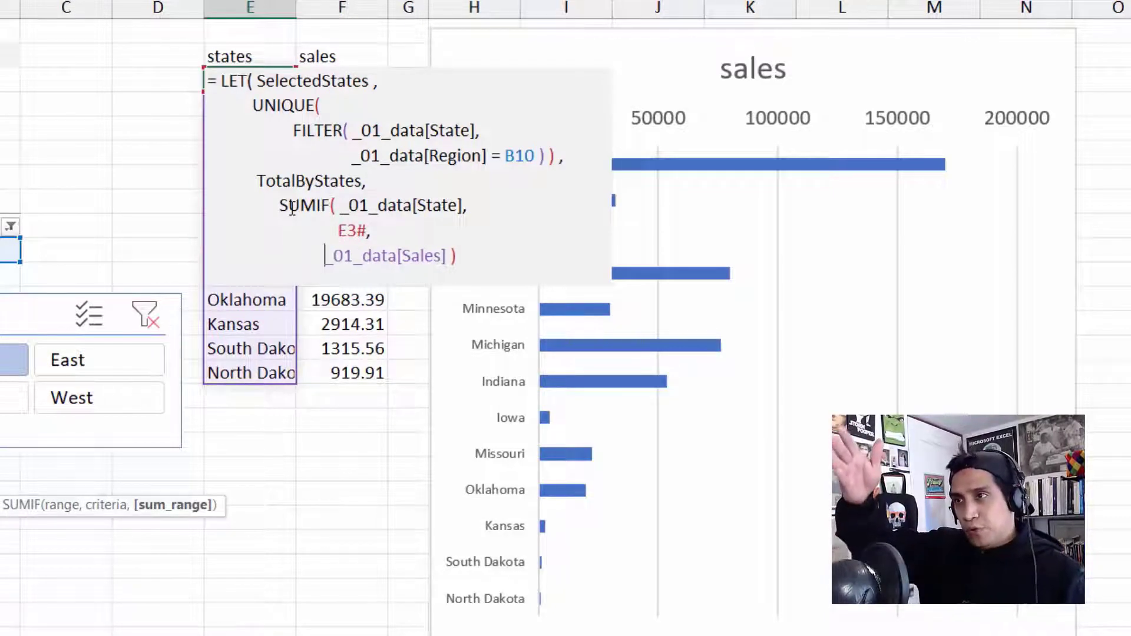
{"action": "key", "text": "Up"}
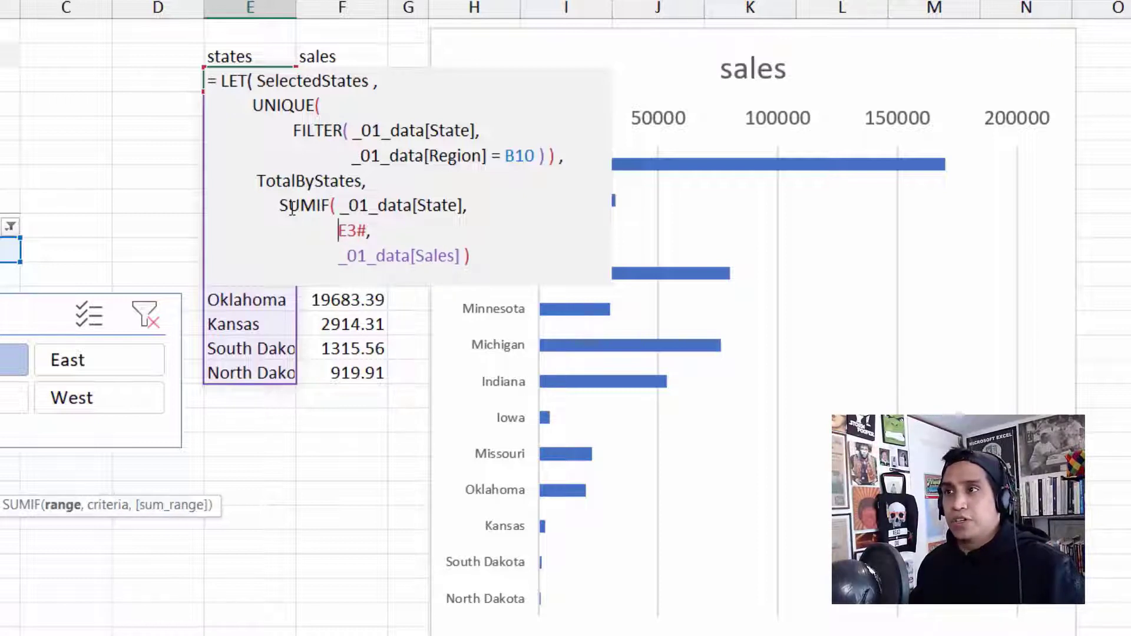
- Insert a blank line between the SelectedStates definition and TotalByStates in the E3 formula
{"action": "key", "text": "Up"}
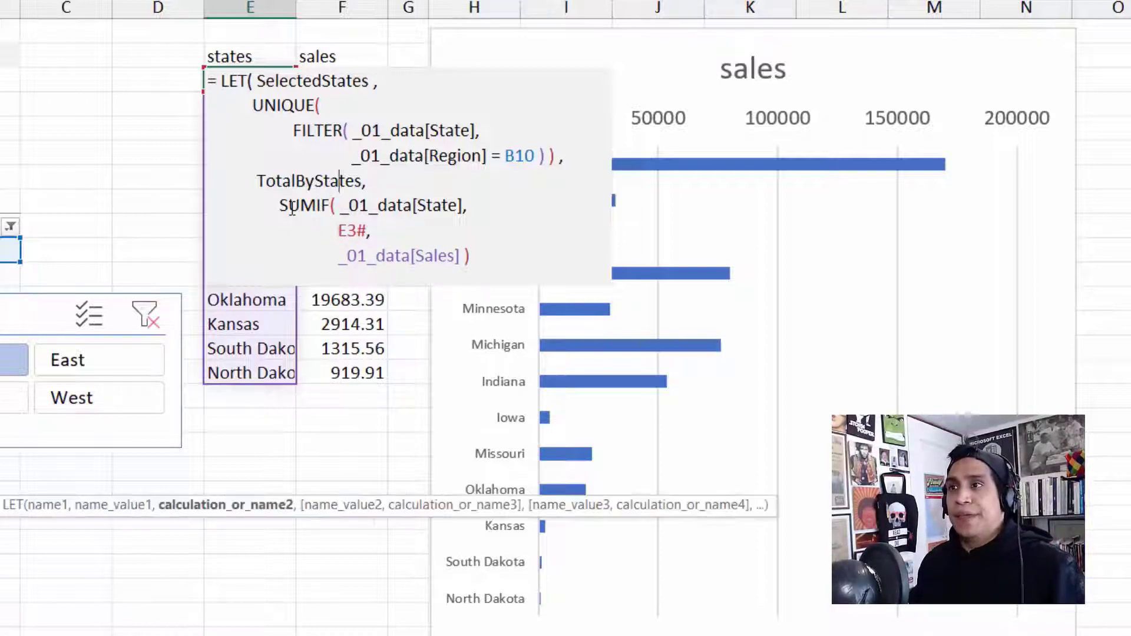
{"action": "key", "text": "Up"}
{"action": "key", "text": "Down"}
{"action": "key", "text": "Left"}
{"action": "key", "text": "ctrl+Left"}
{"action": "key", "text": "ctrl+Left"}
{"action": "key", "text": "Right"}
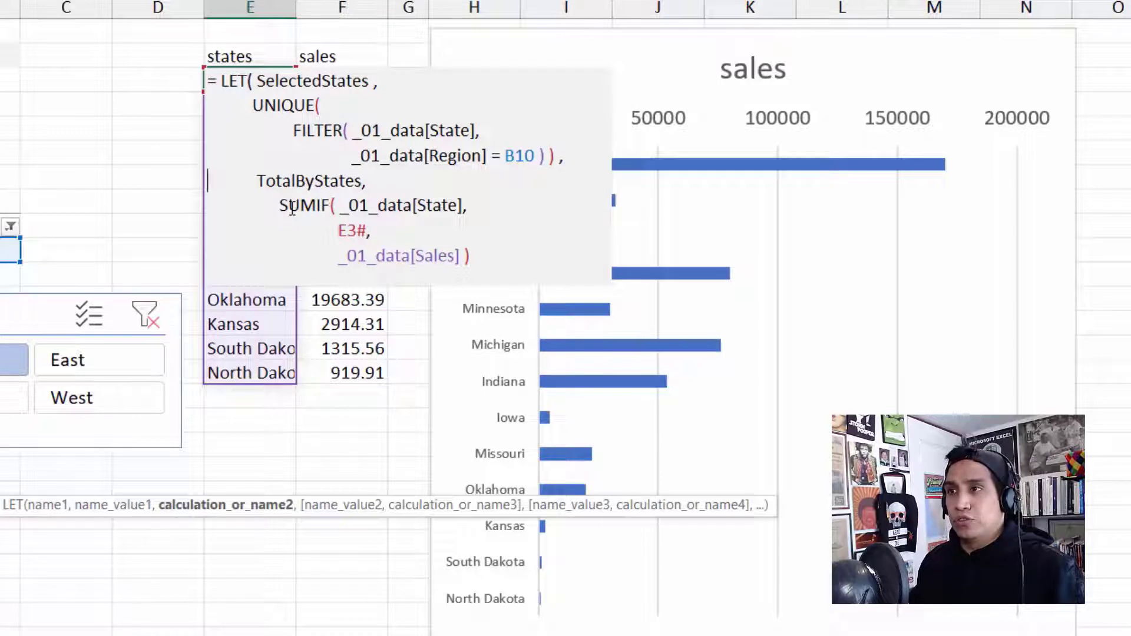
{"action": "key", "text": "alt+Return"}
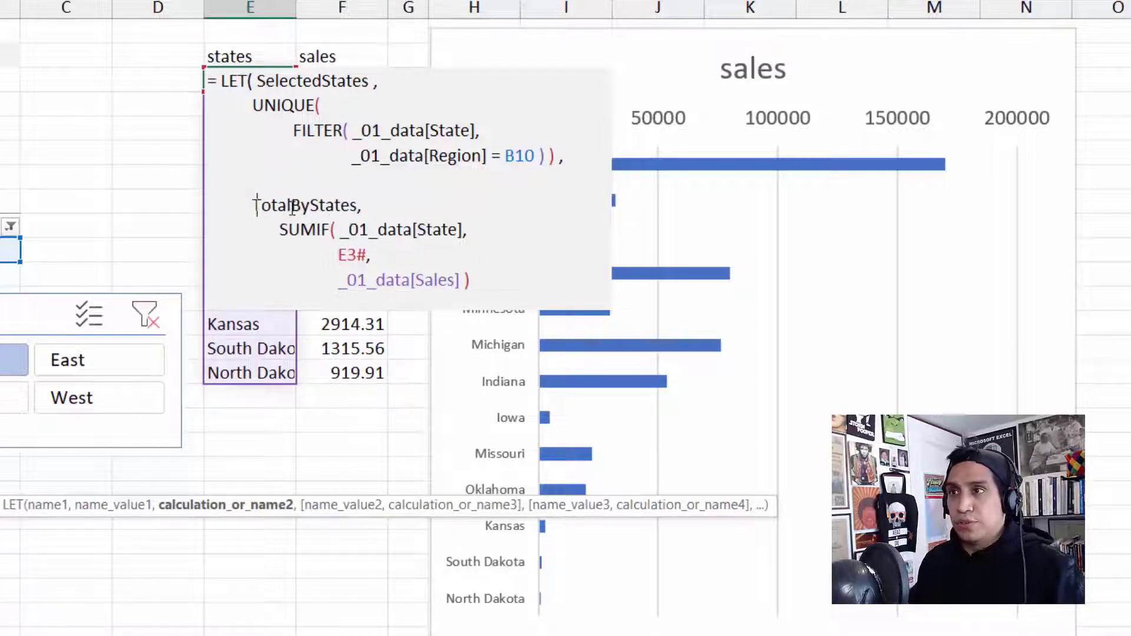
{"action": "key", "text": "BackSpace"}
{"action": "key", "text": "Up"}
{"action": "key", "text": "Up"}
{"action": "key", "text": "Up"}
{"action": "key", "text": "Down"}
{"action": "key", "text": "Down"}
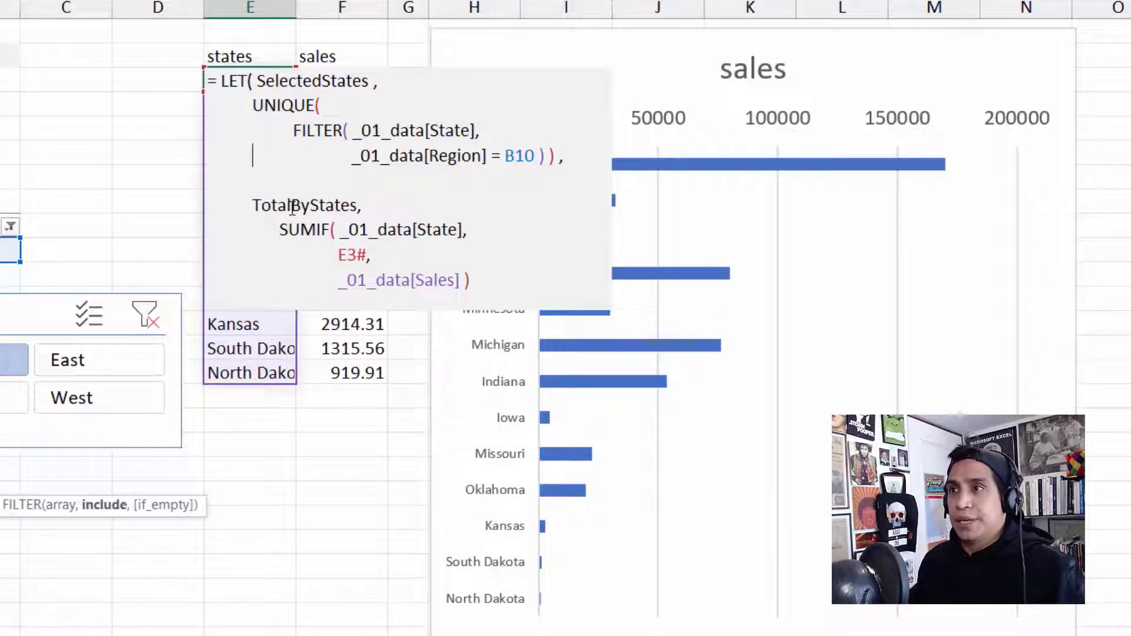
- End the TotalByStates SUMIF value with a comma and add a blank line below it in the E3 formula
{"action": "key", "text": "Down"}
{"action": "key", "text": "Down"}
{"action": "key", "text": "Down"}
{"action": "key", "text": "Down"}
{"action": "key", "text": "Down"}
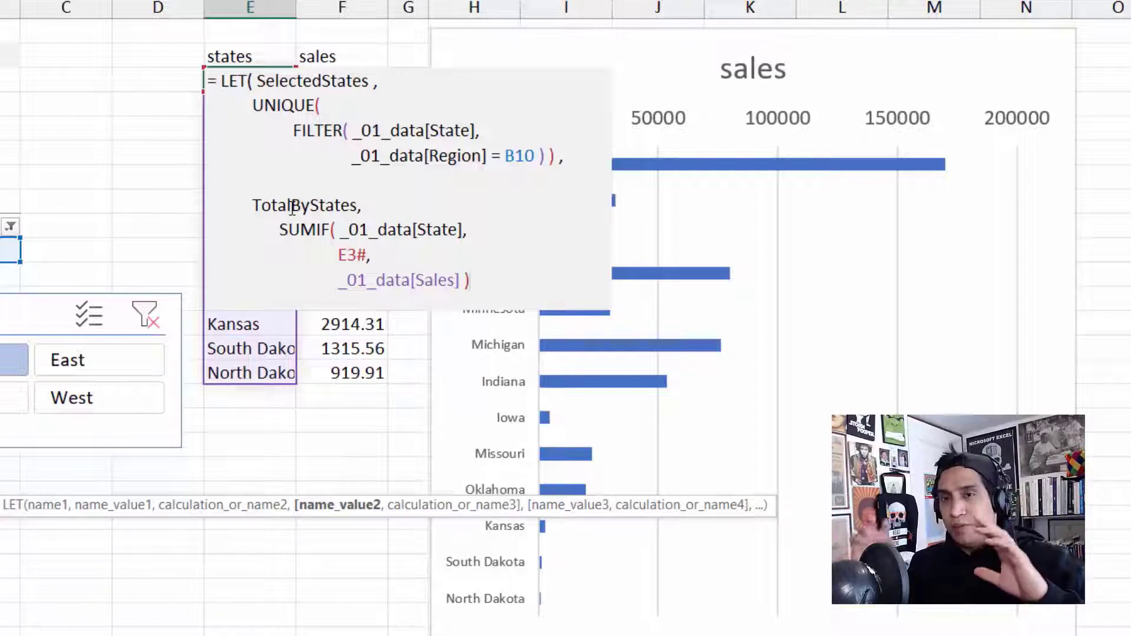
{"action": "type", "text": ","}
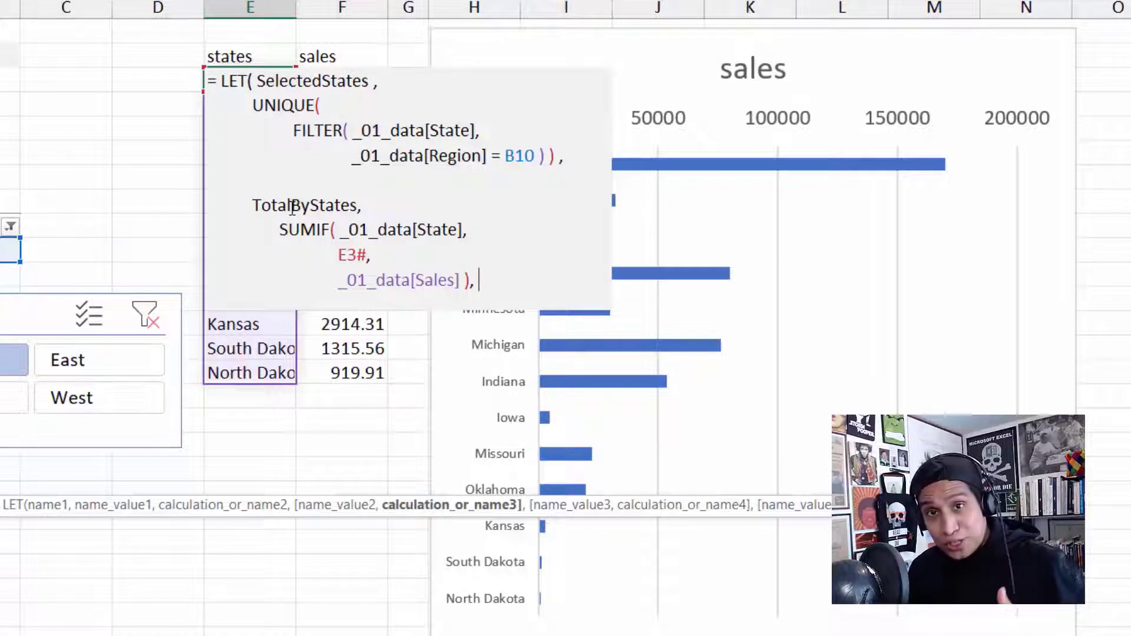
{"action": "key", "text": "alt+Return"}
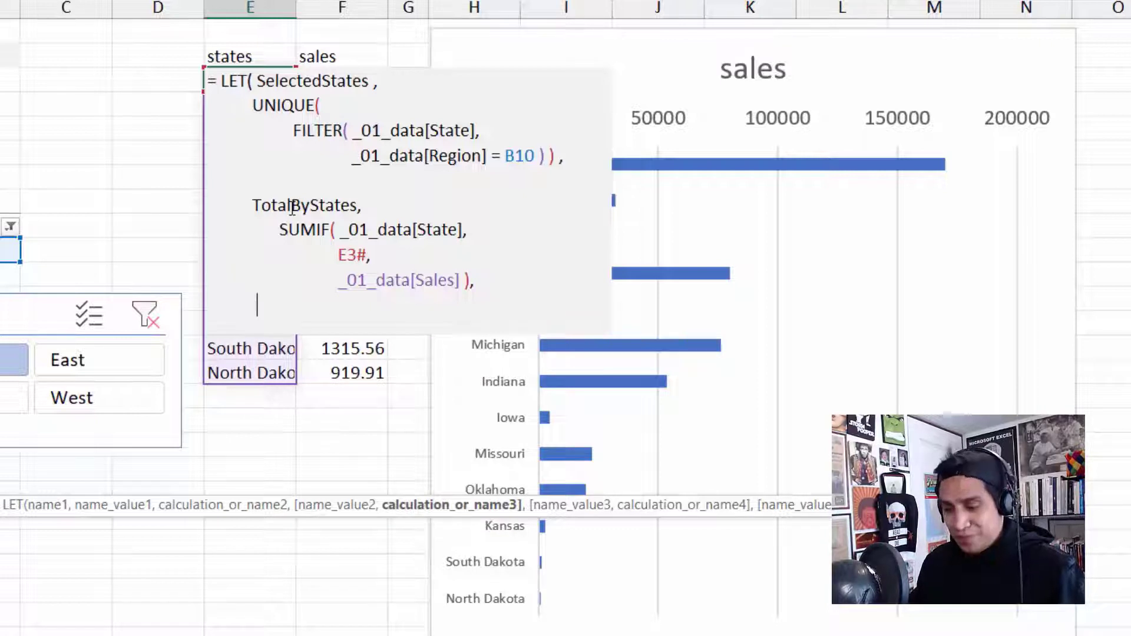
{"action": "key", "text": "alt+Return"}
{"action": "type", "text": "S"}
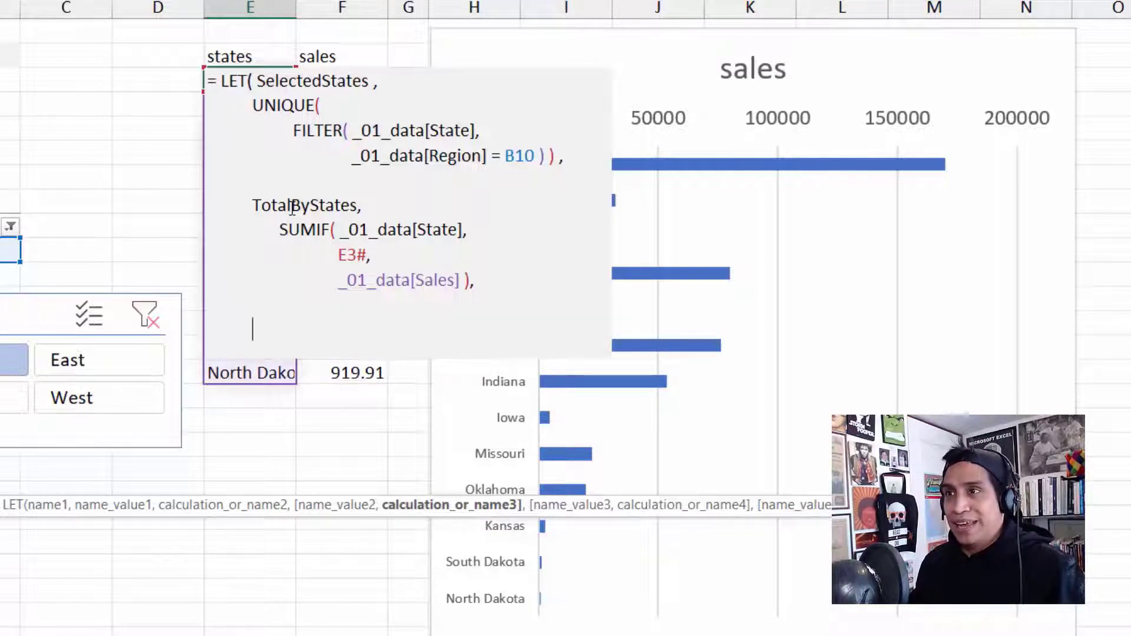
{"action": "type", "text": "ORT"}
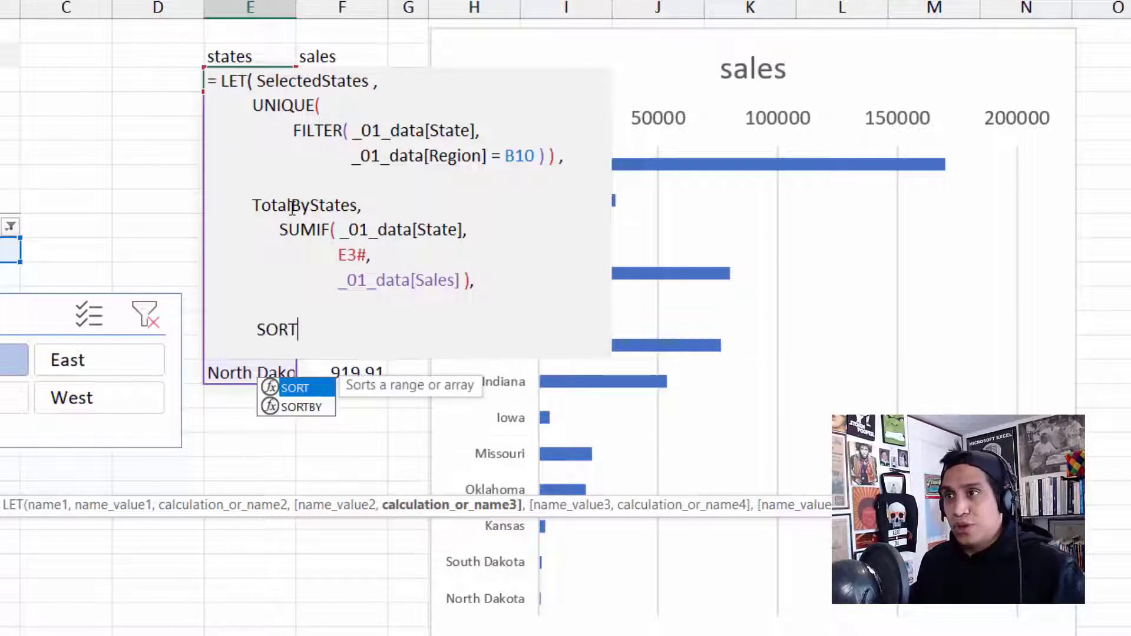
{"action": "key", "text": "Down"}
{"action": "key", "text": "Tab"}
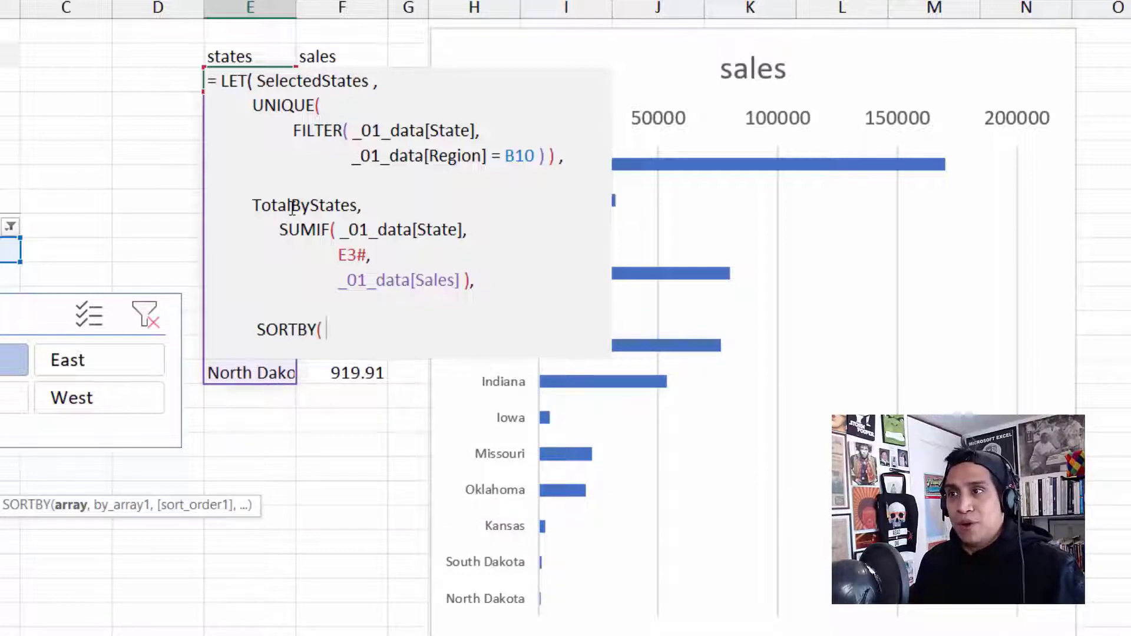
{"action": "key", "text": "BackSpace"}
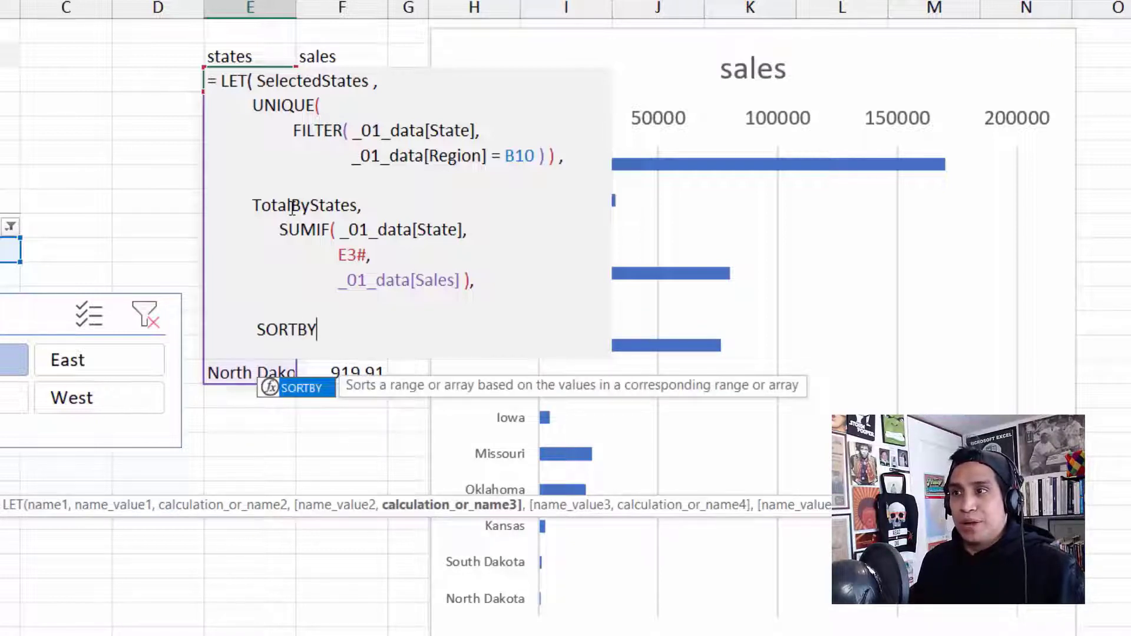
{"action": "key", "text": "BackSpace"}
{"action": "key", "text": "BackSpace"}
{"action": "key", "text": "BackSpace"}
{"action": "key", "text": "BackSpace"}
{"action": "key", "text": "BackSpace"}
{"action": "key", "text": "BackSpace"}
- Start a SORTBY function as the final LET calculation, with SelectedStates as the array to sort
{"action": "type", "text": "S"}
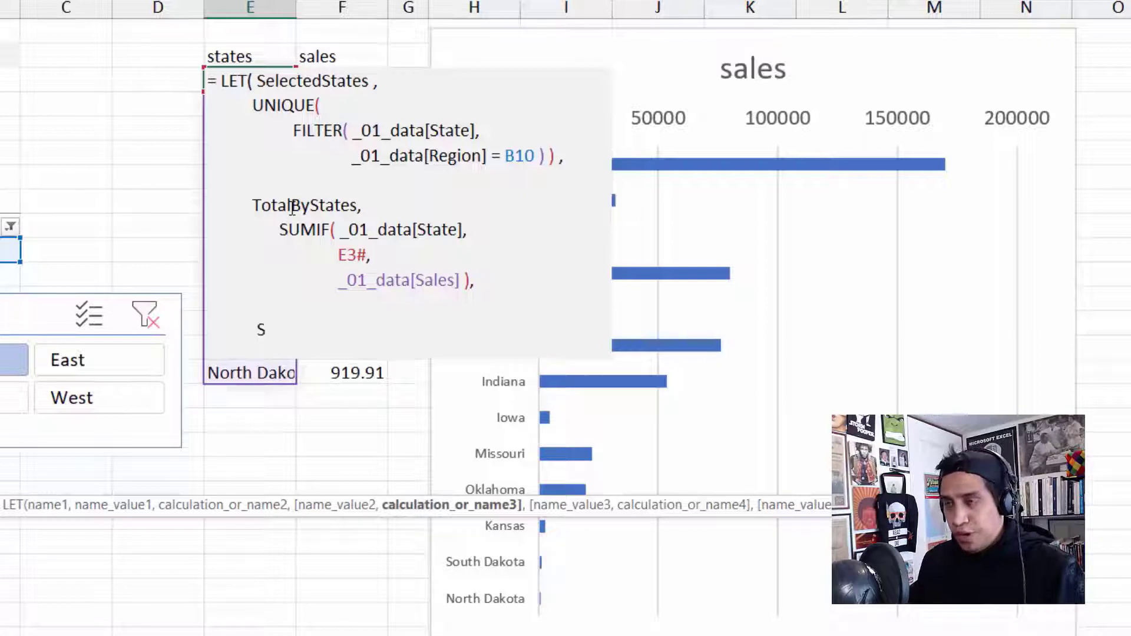
{"action": "type", "text": "ORT"}
{"action": "key", "text": "Down"}
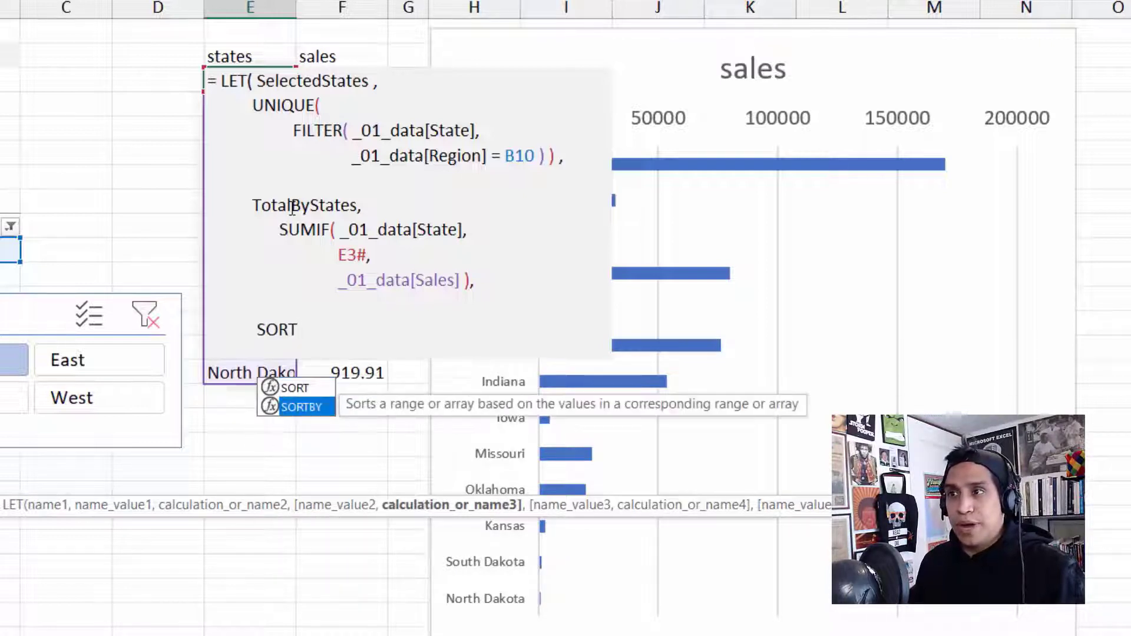
{"action": "key", "text": "Tab"}
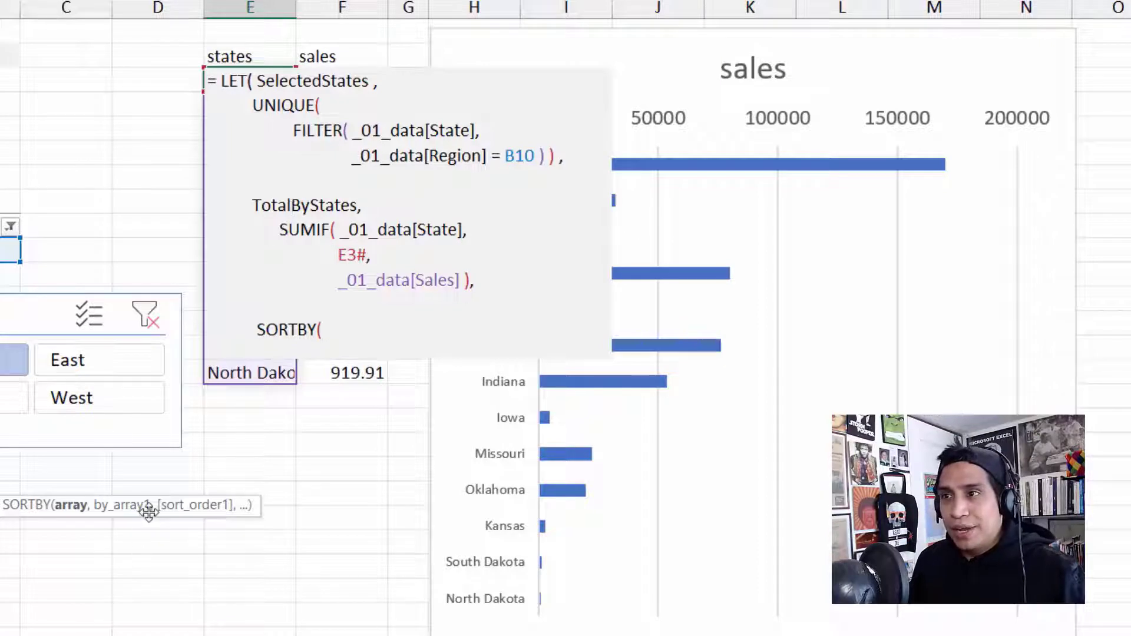
{"action": "left_click_drag", "start_coordinate": [148, 512], "coordinate": [273, 513]}
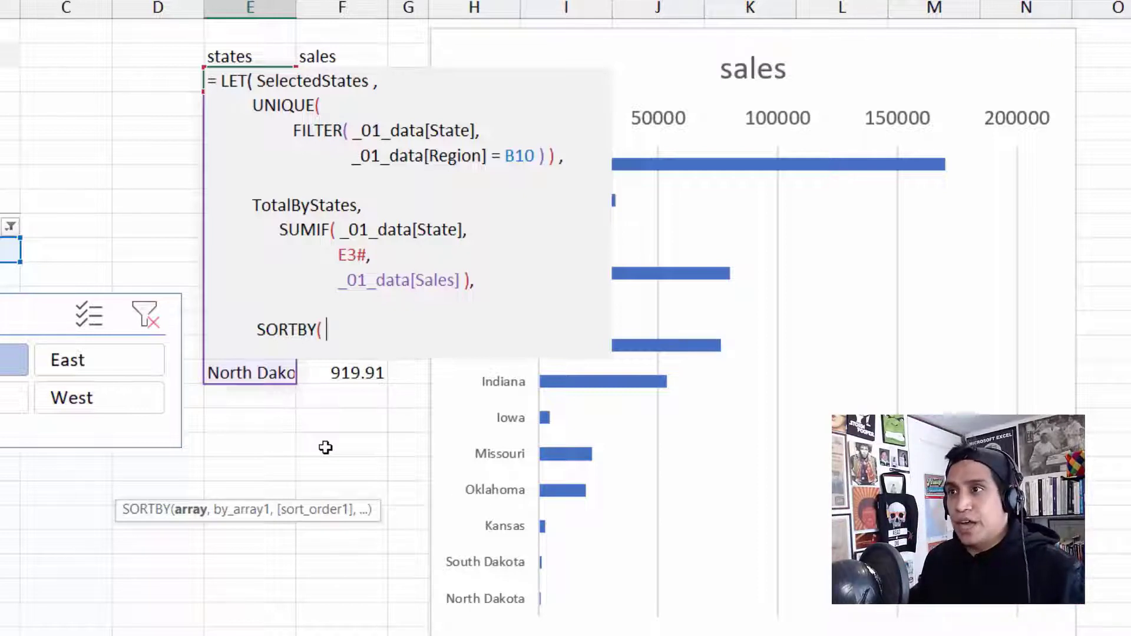
{"action": "type", "text": "sle"}
{"action": "key", "text": "BackSpace"}
{"action": "key", "text": "BackSpace"}
{"action": "key", "text": "BackSpace"}
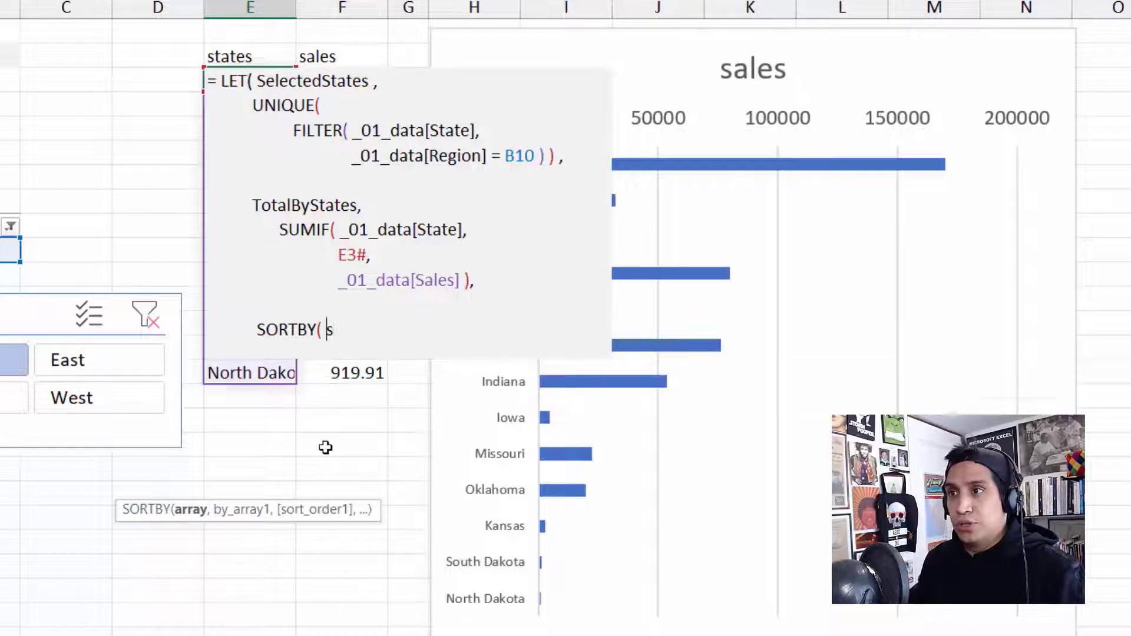
{"action": "type", "text": "Sele"}
{"action": "key", "text": "Tab"}
{"action": "type", "text": ", "}
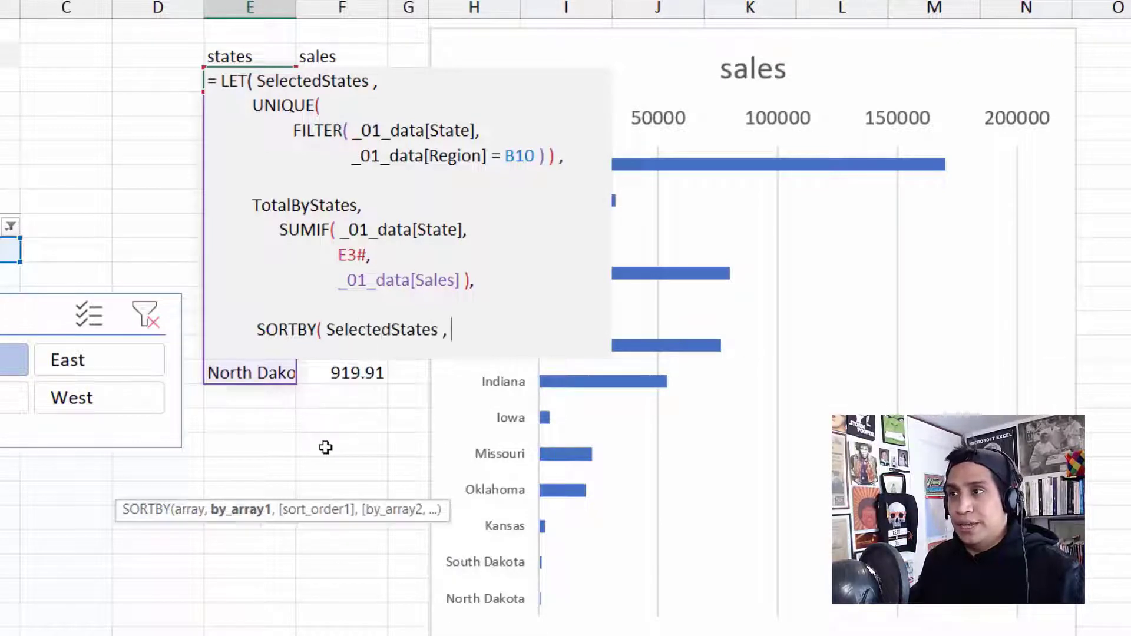
- Sort by TotalByStates in descending order (-1) and close the SORTBY function
{"action": "type", "text": "Tot"}
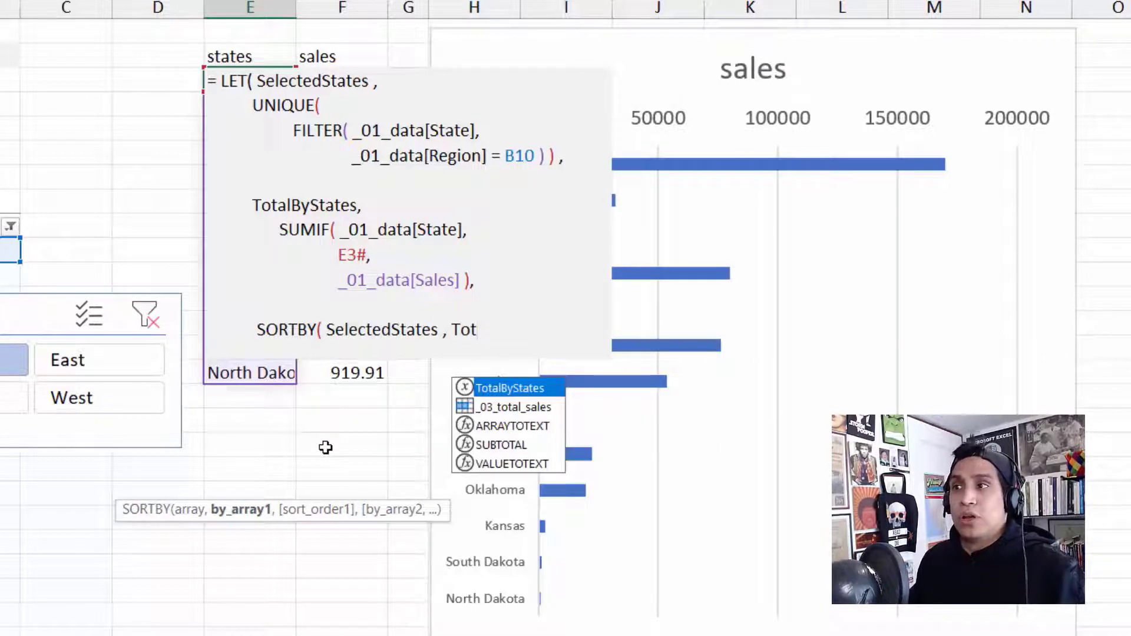
{"action": "key", "text": "Up"}
{"action": "key", "text": "Tab"}
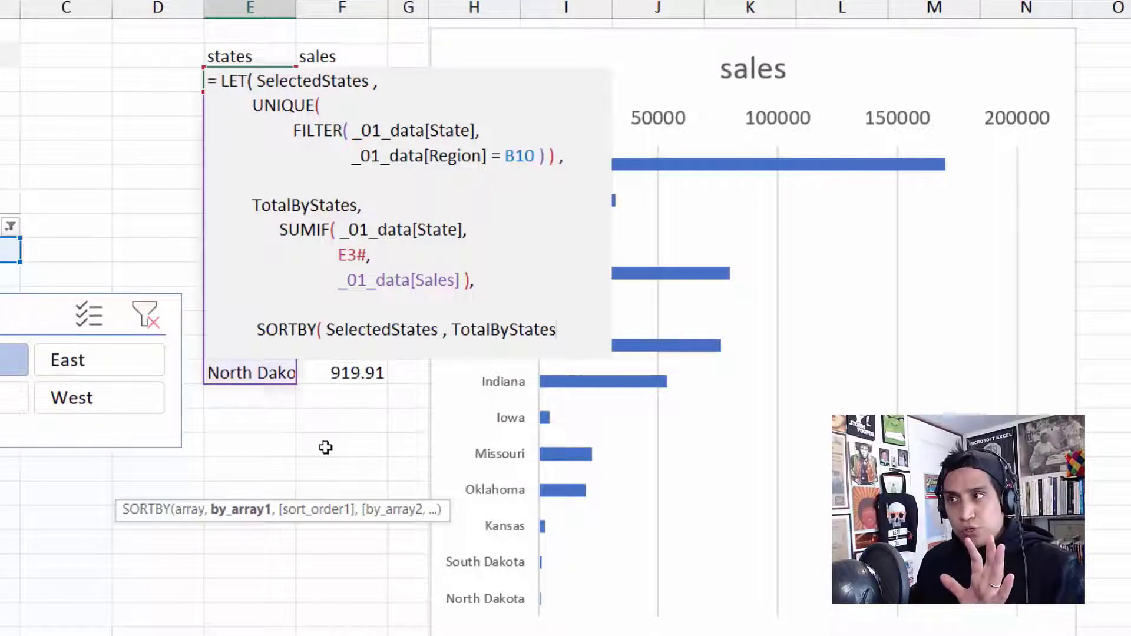
{"action": "type", "text": ", "}
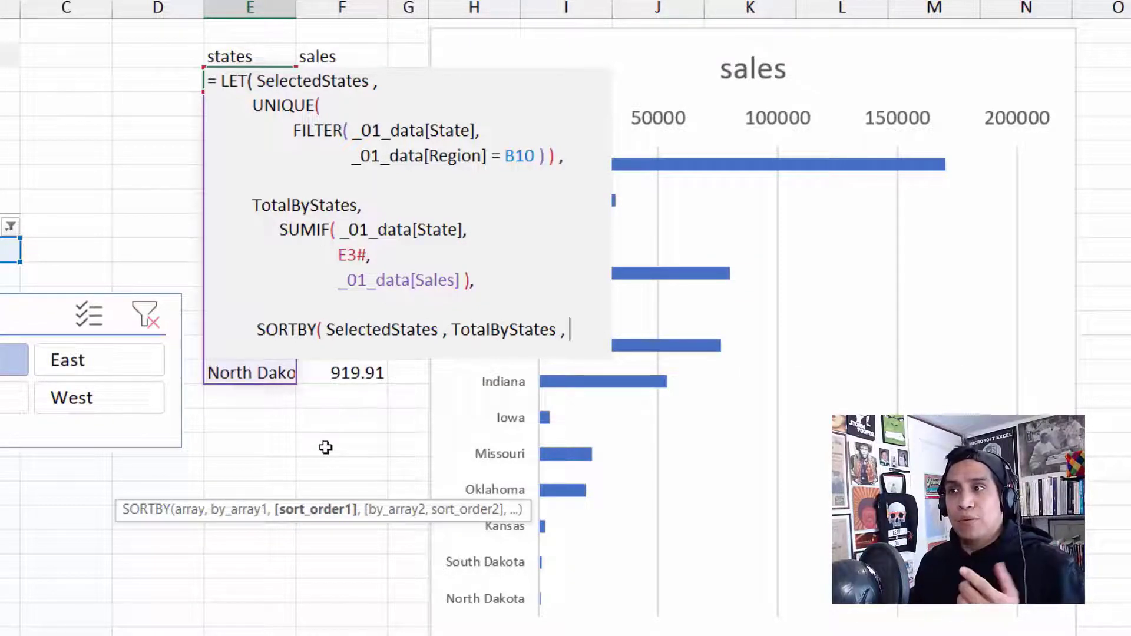
{"action": "type", "text": "-"}
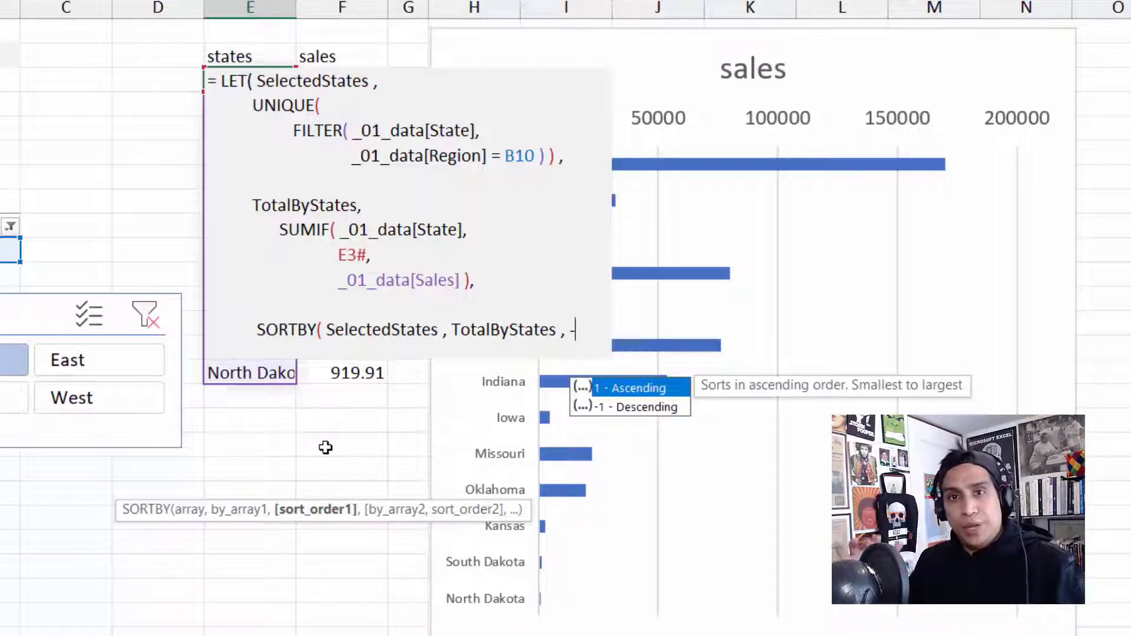
{"action": "type", "text": "1"}
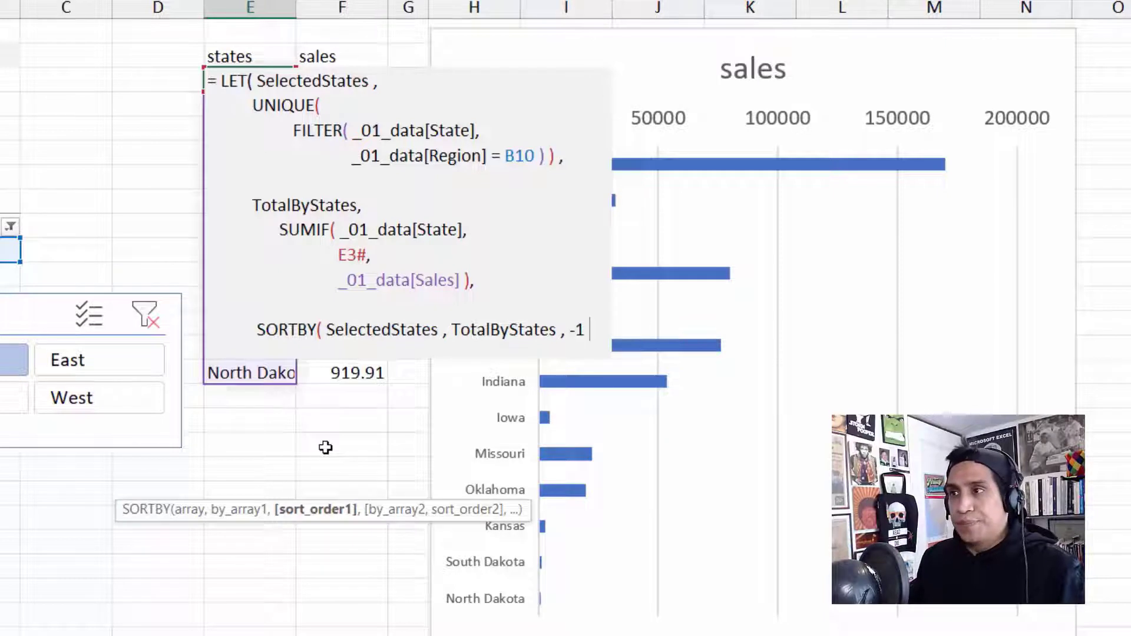
{"action": "type", "text": " )"}
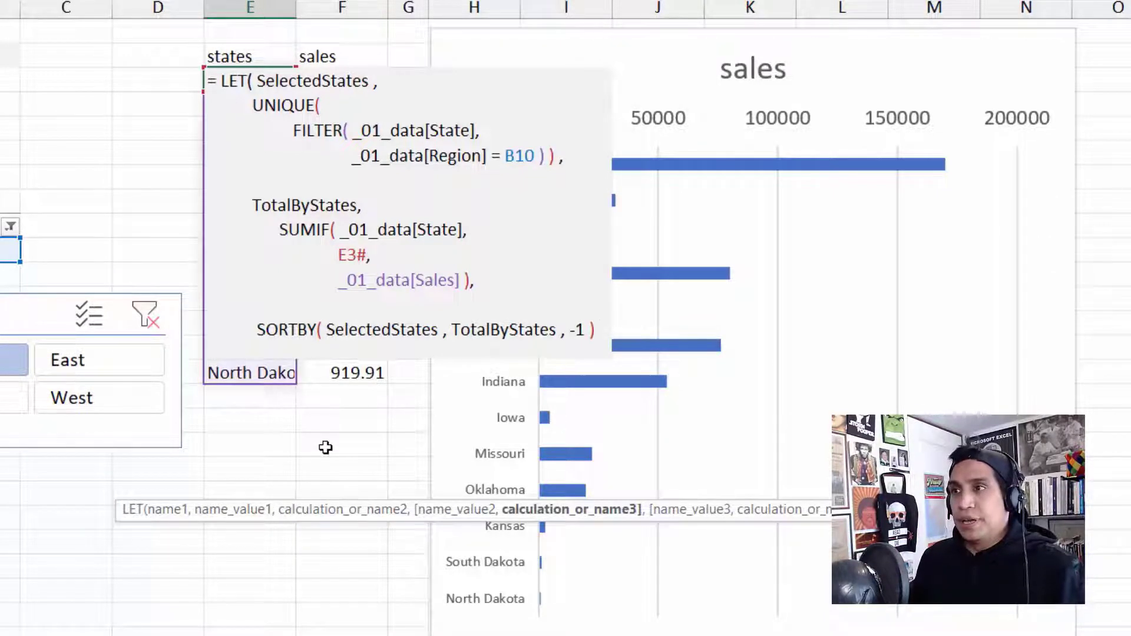
- Close LET with its parenthesis on a separate line, enter the E3 formula and dismiss the warning
{"action": "key", "text": "BackSpace"}
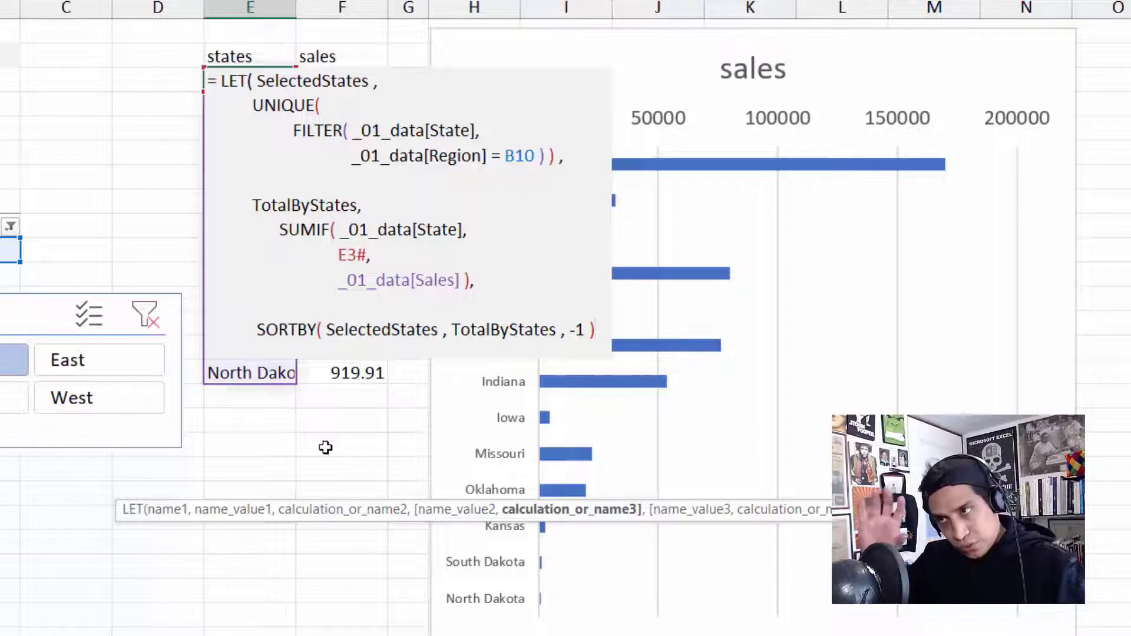
{"action": "type", "text": ")"}
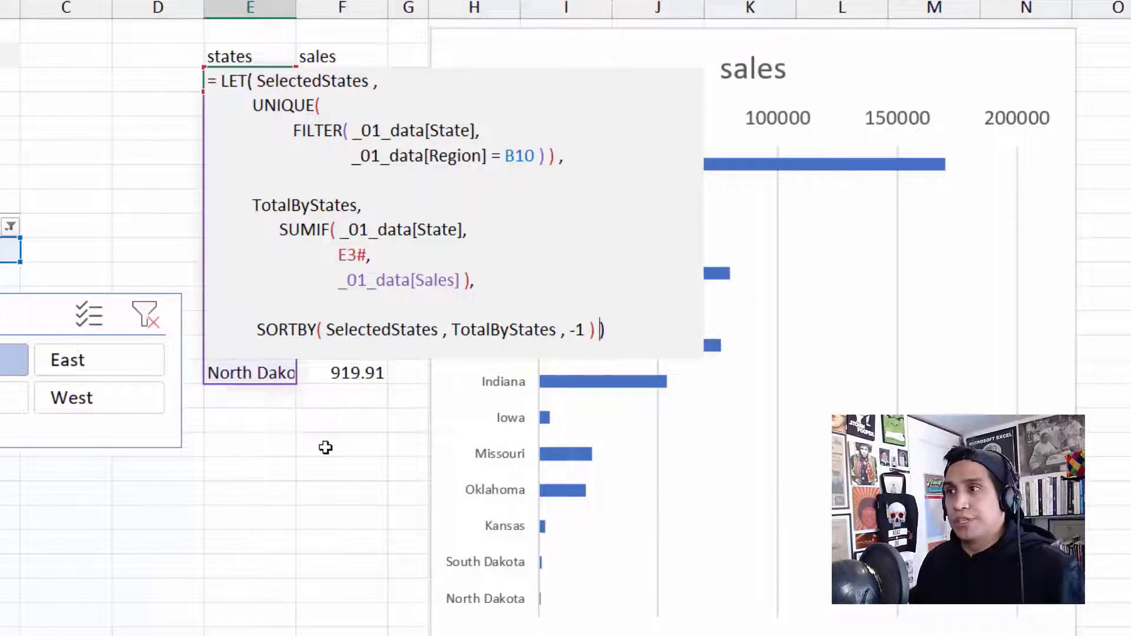
{"action": "key", "text": "alt+Return"}
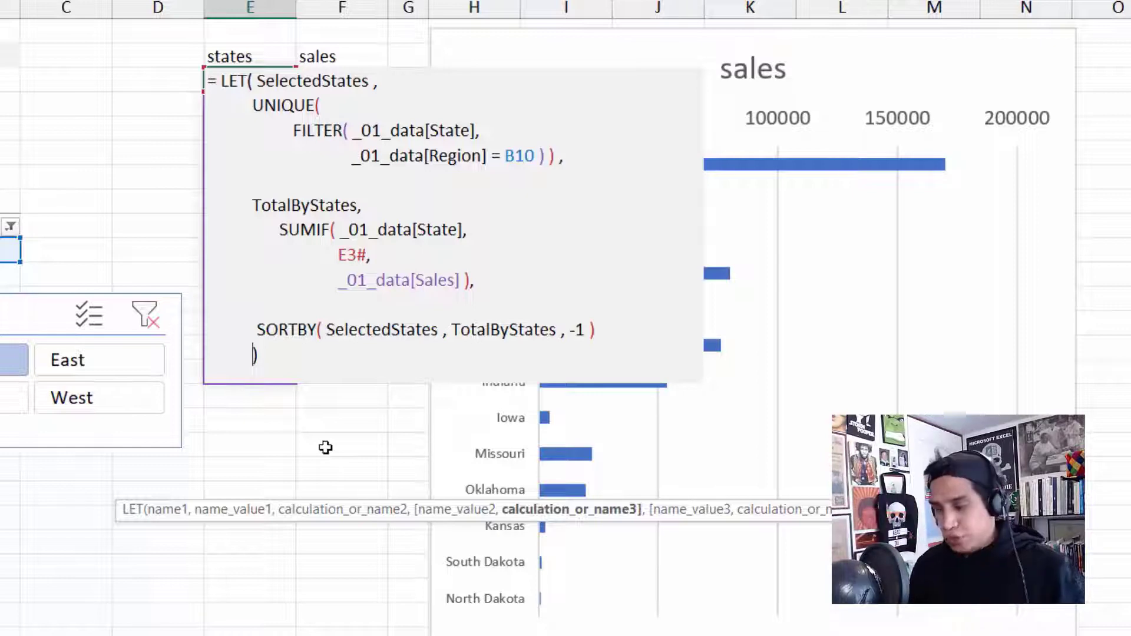
{"action": "key", "text": "Return"}
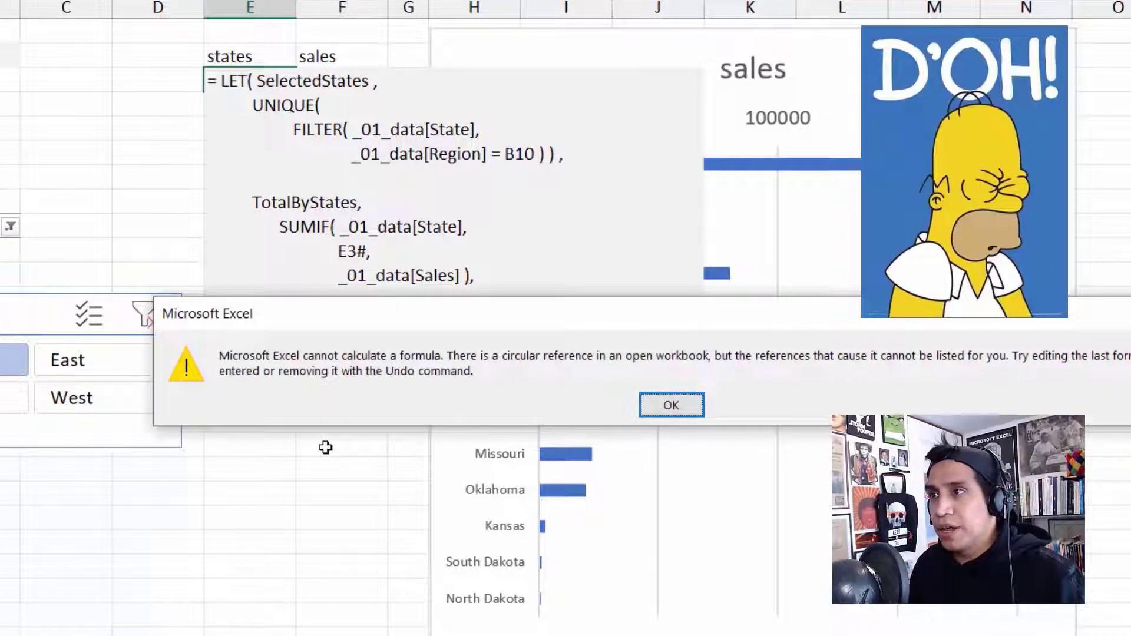
{"action": "left_click", "coordinate": [671, 401]}
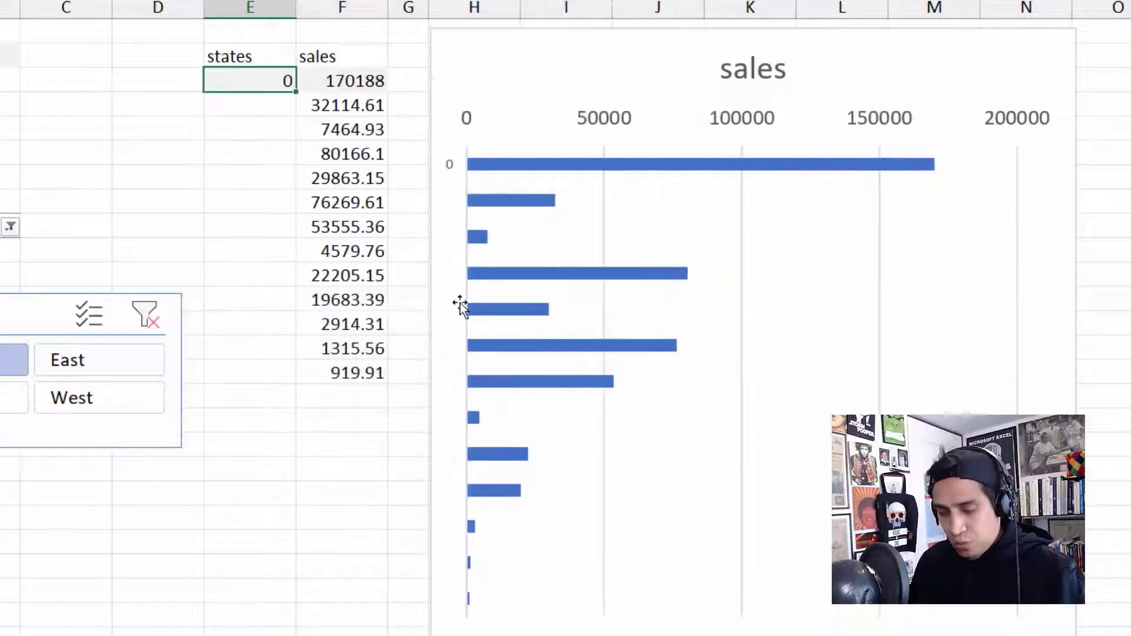
- Replace the E3# criteria in the TotalByStates SUMIF with SelectedStates and commit the E3 formula
{"action": "key", "text": "F2"}
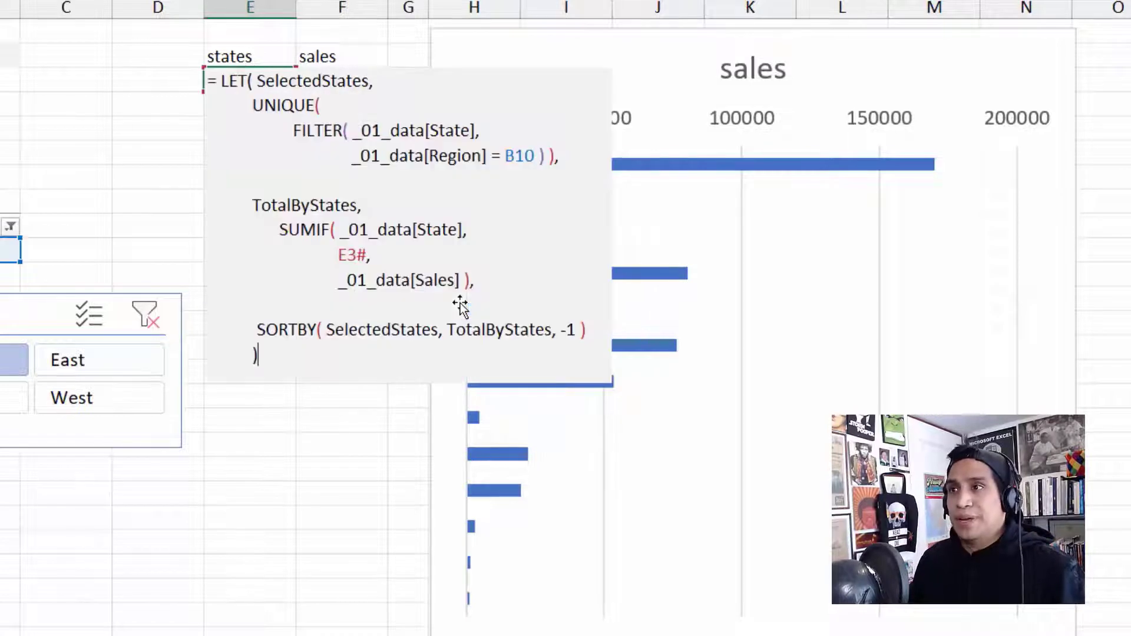
{"action": "left_click", "coordinate": [387, 254]}
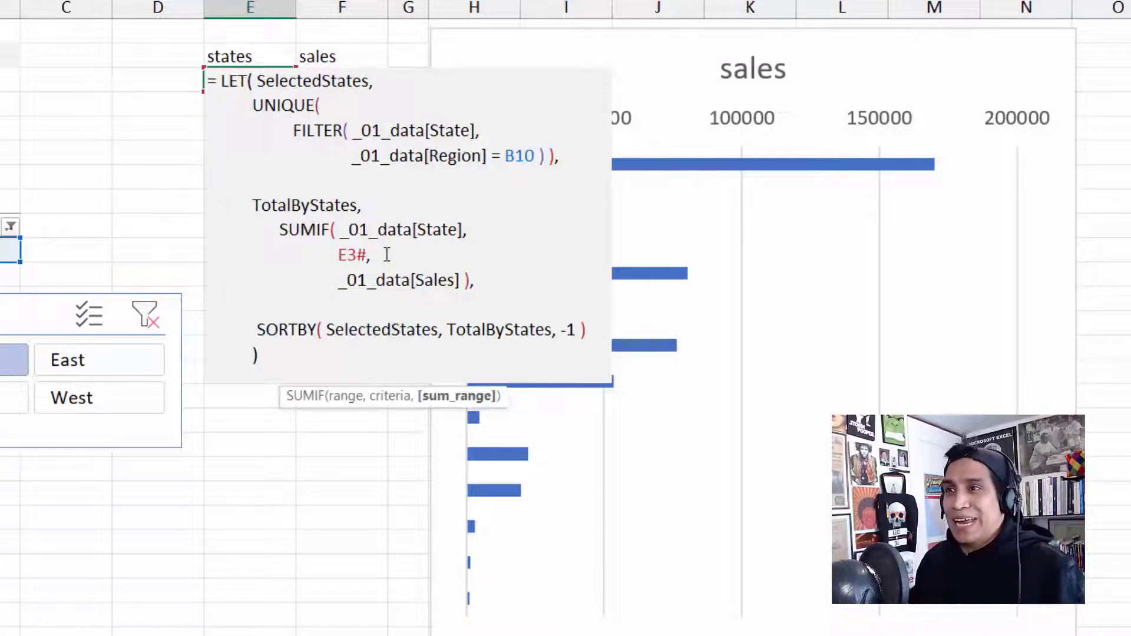
{"action": "key", "text": "Left"}
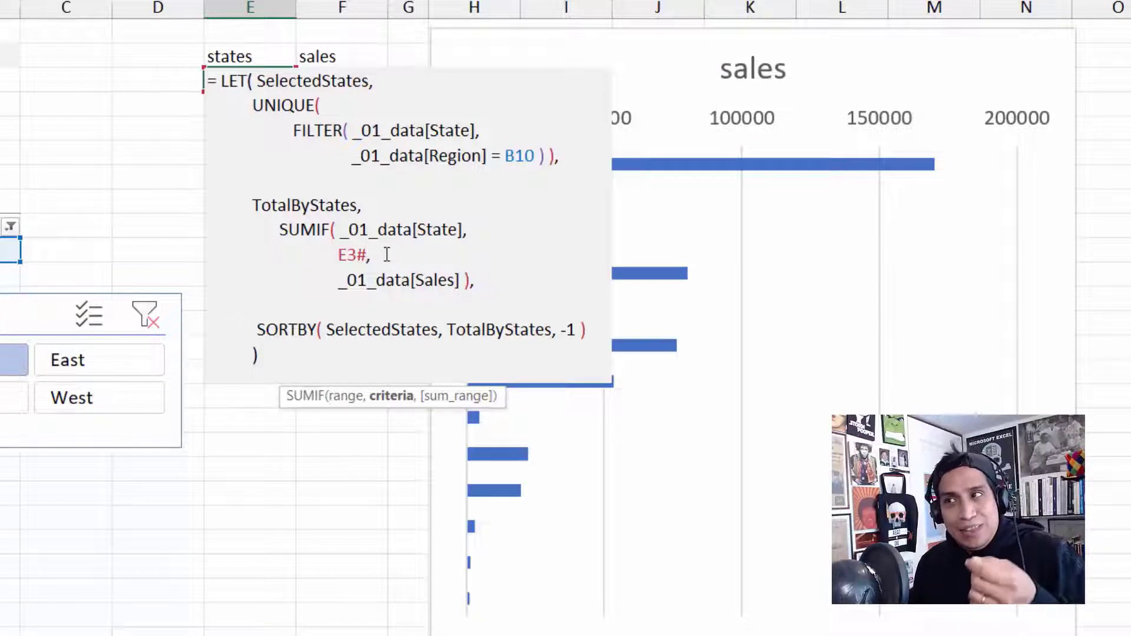
{"action": "key", "text": "BackSpace"}
{"action": "key", "text": "BackSpace"}
{"action": "key", "text": "BackSpace"}
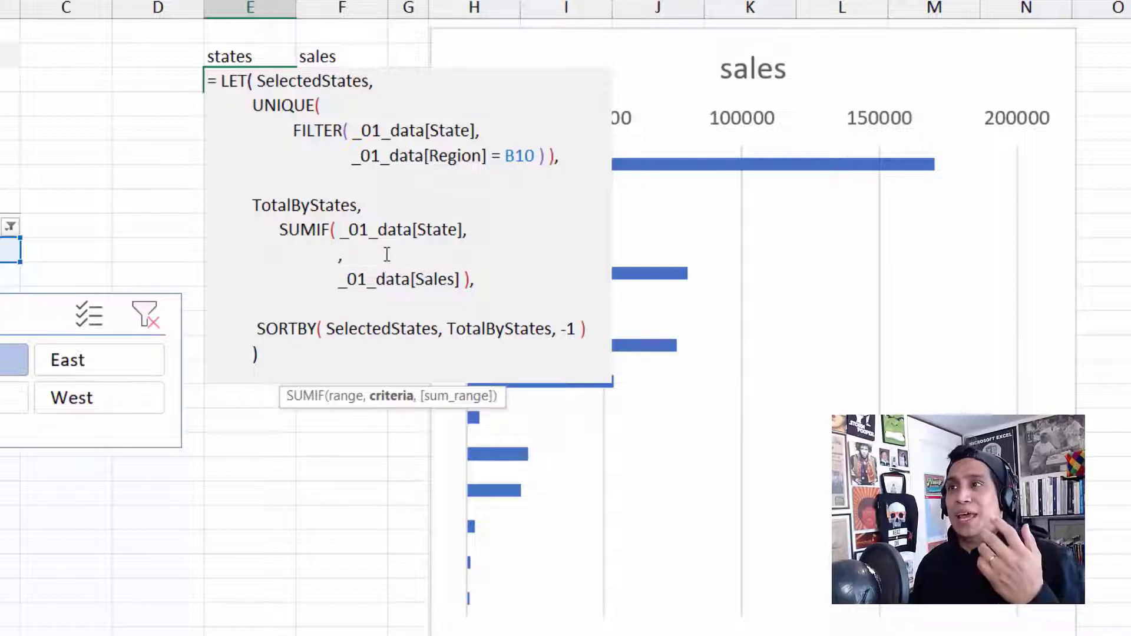
{"action": "type", "text": "Sel"}
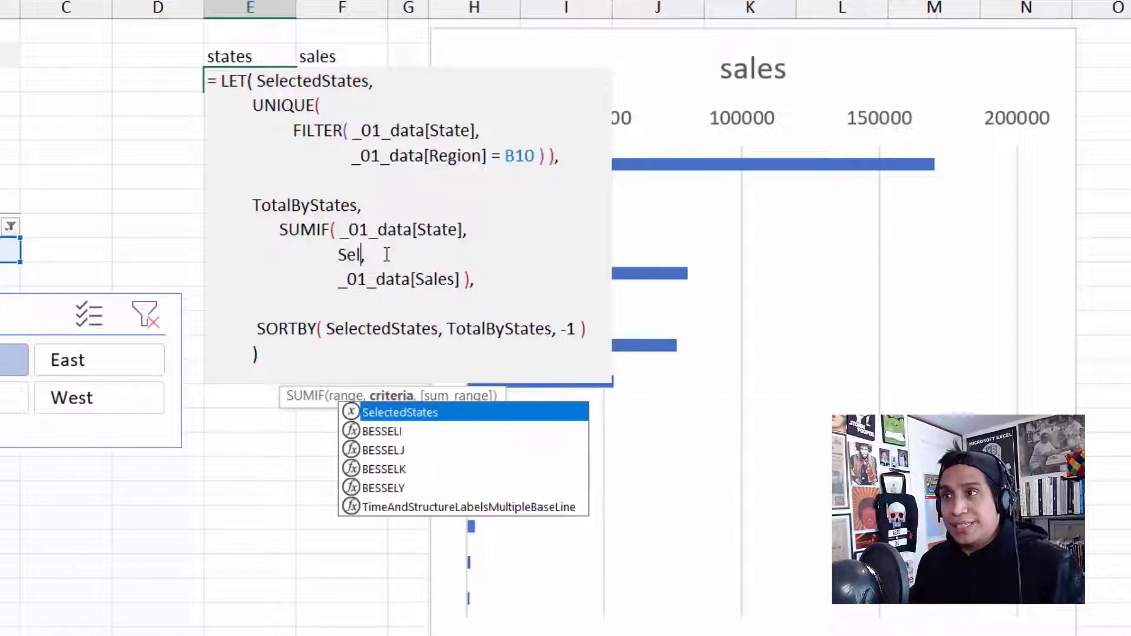
{"action": "key", "text": "Tab"}
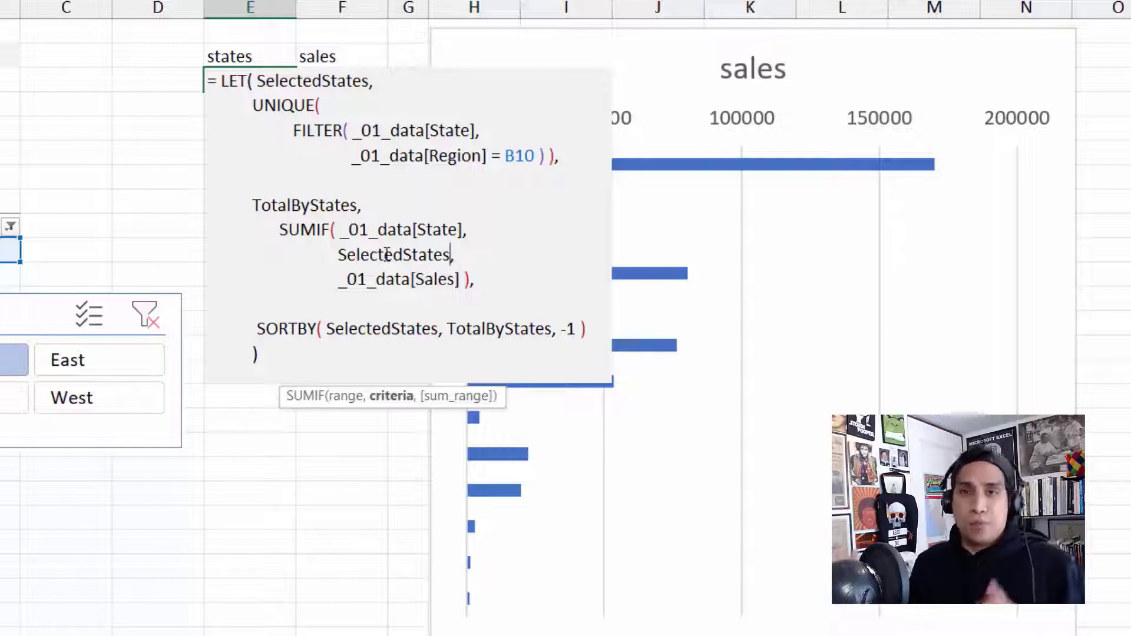
{"action": "key", "text": "ctrl+Return"}
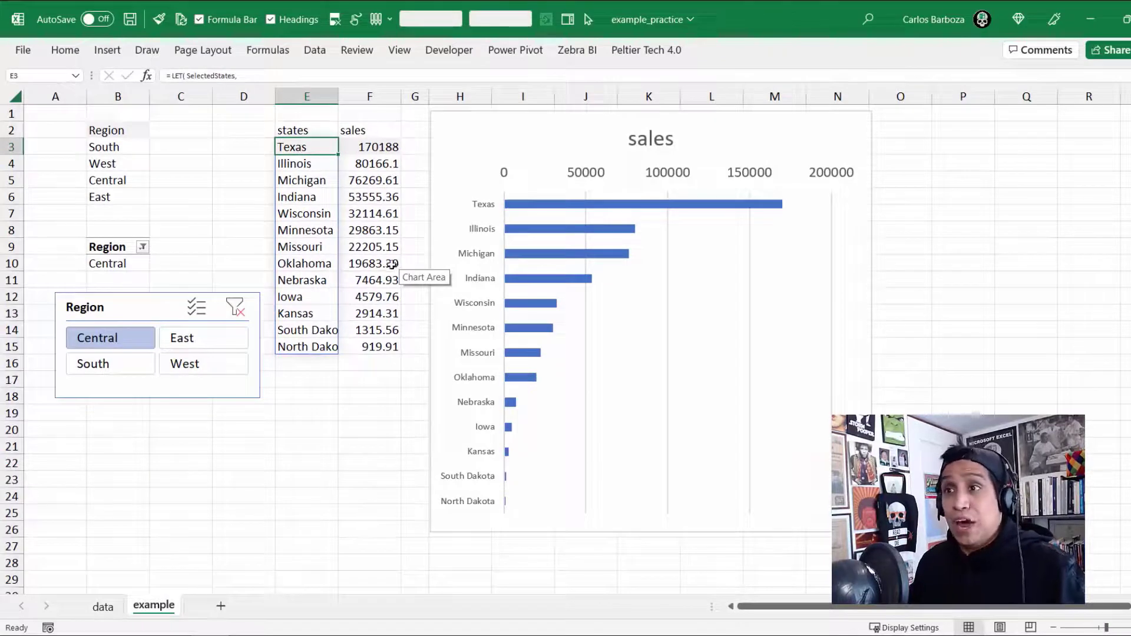
- Switch the Region slicer through South, Central, East and West, ending on Central, to check the sorting of the states list and chart
{"action": "left_click", "coordinate": [178, 362]}
{"action": "left_click", "coordinate": [117, 359]}
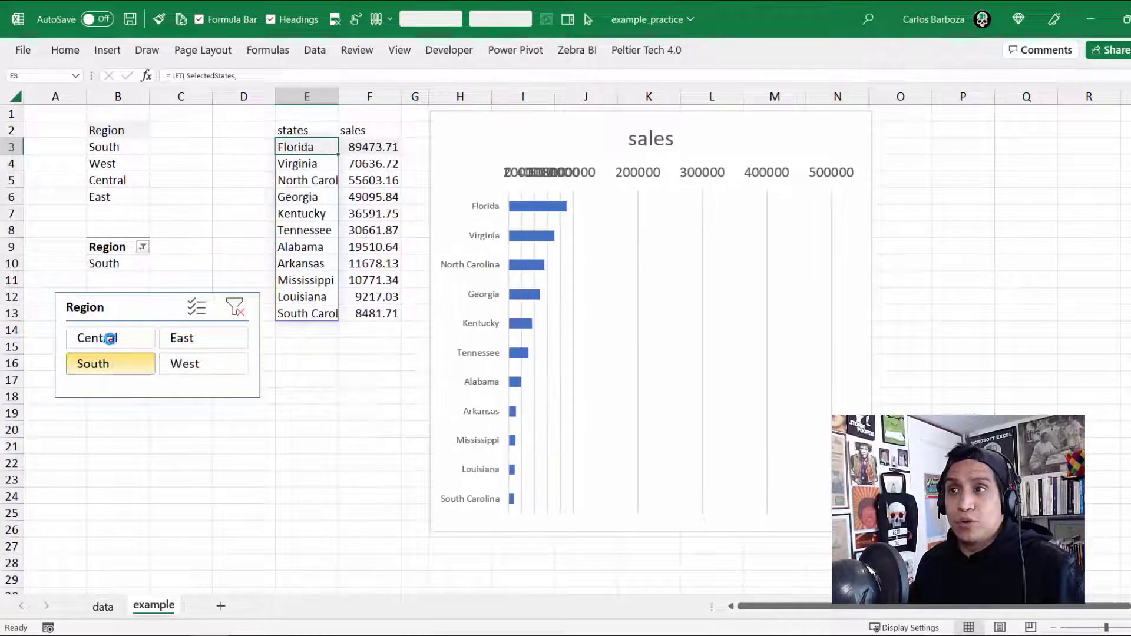
{"action": "left_click", "coordinate": [109, 337]}
{"action": "left_click", "coordinate": [178, 339]}
{"action": "left_click", "coordinate": [183, 363]}
{"action": "left_click", "coordinate": [128, 370]}
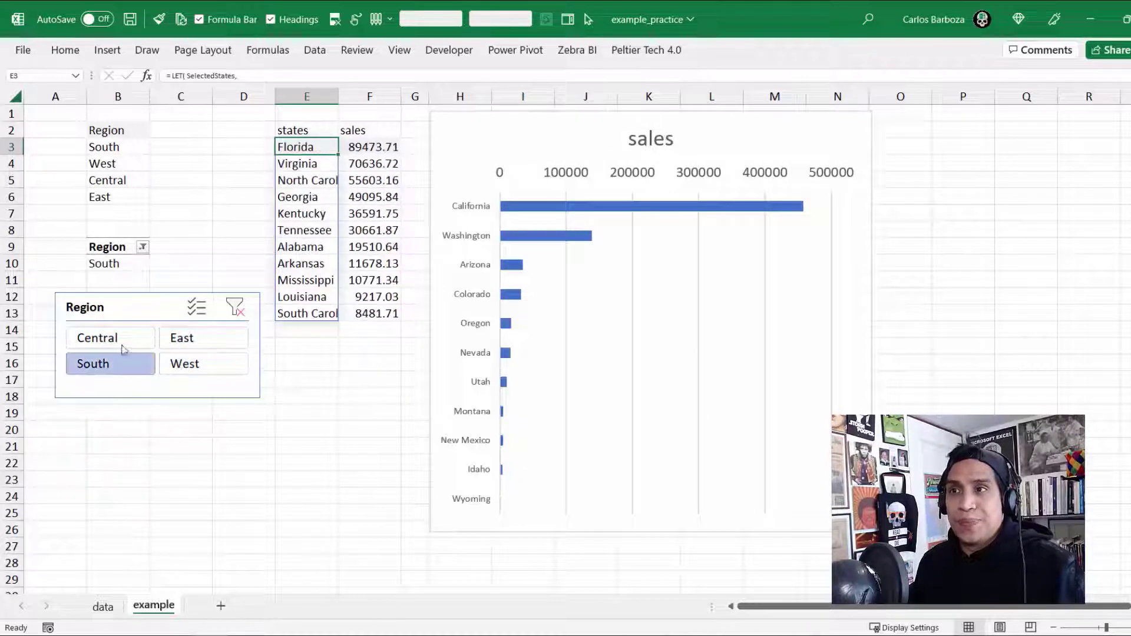
{"action": "left_click", "coordinate": [109, 337]}
{"action": "left_click", "coordinate": [178, 338]}
{"action": "left_click", "coordinate": [178, 364]}
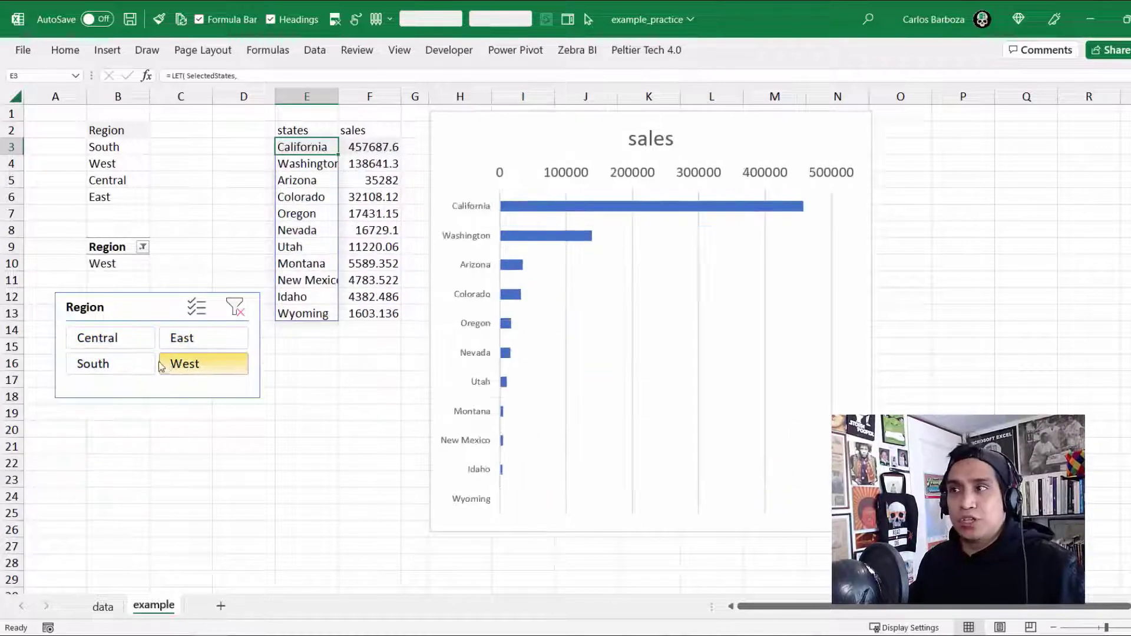
{"action": "left_click", "coordinate": [94, 364]}
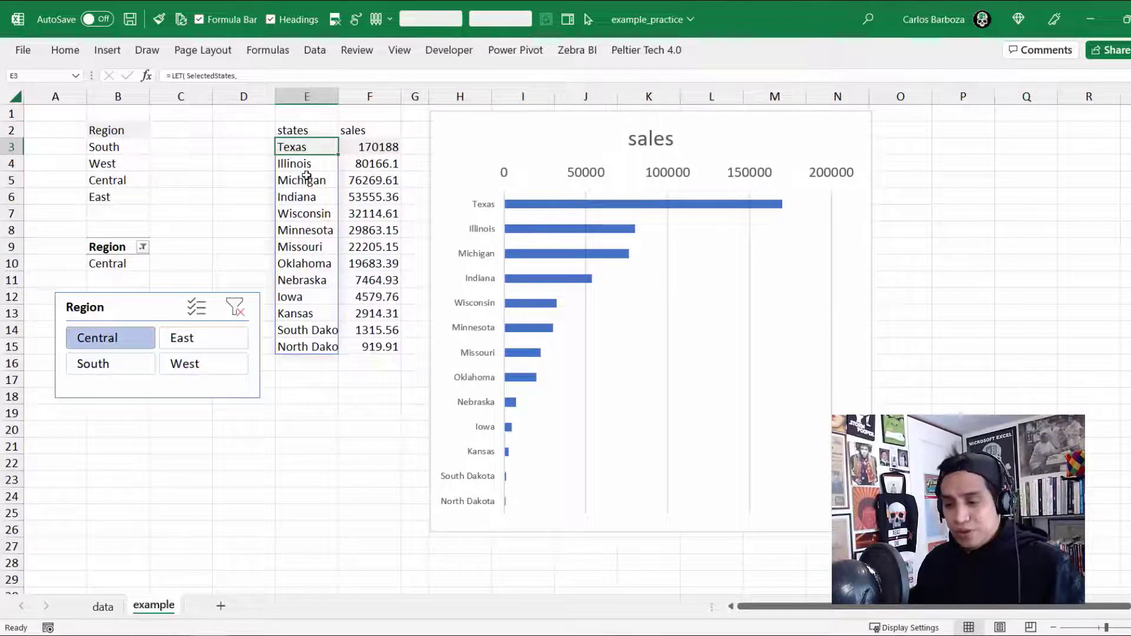
- Review the SORTBY arguments SelectedStates, TotalByStates and -1 in the E3 formula, and close the formula with its contents intact
{"action": "key", "text": "F2"}
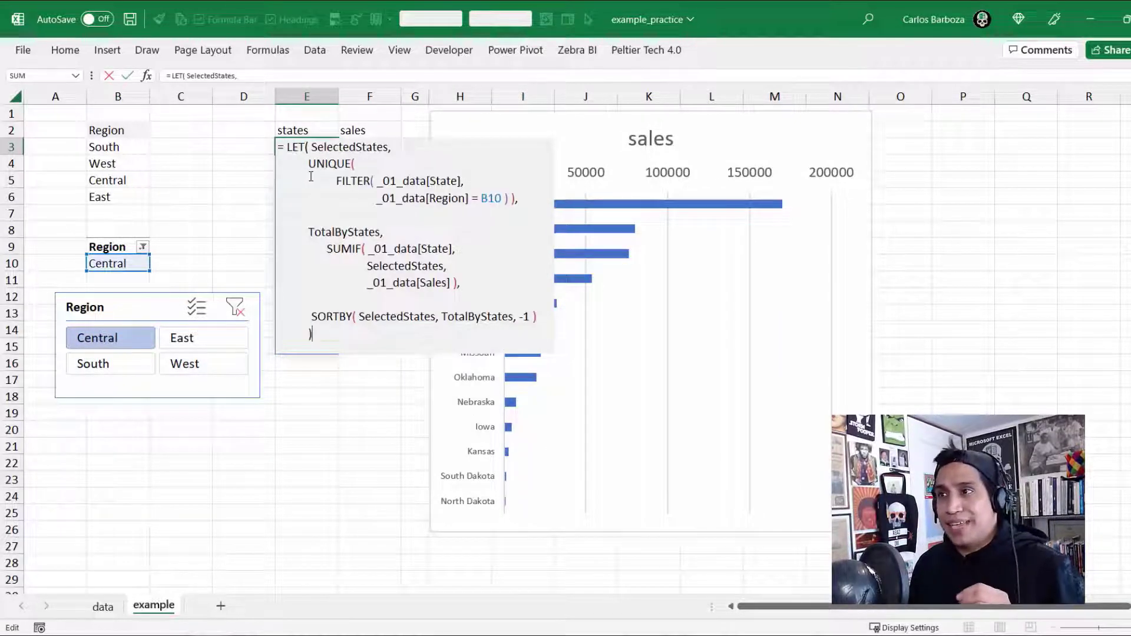
{"action": "left_click", "coordinate": [416, 317]}
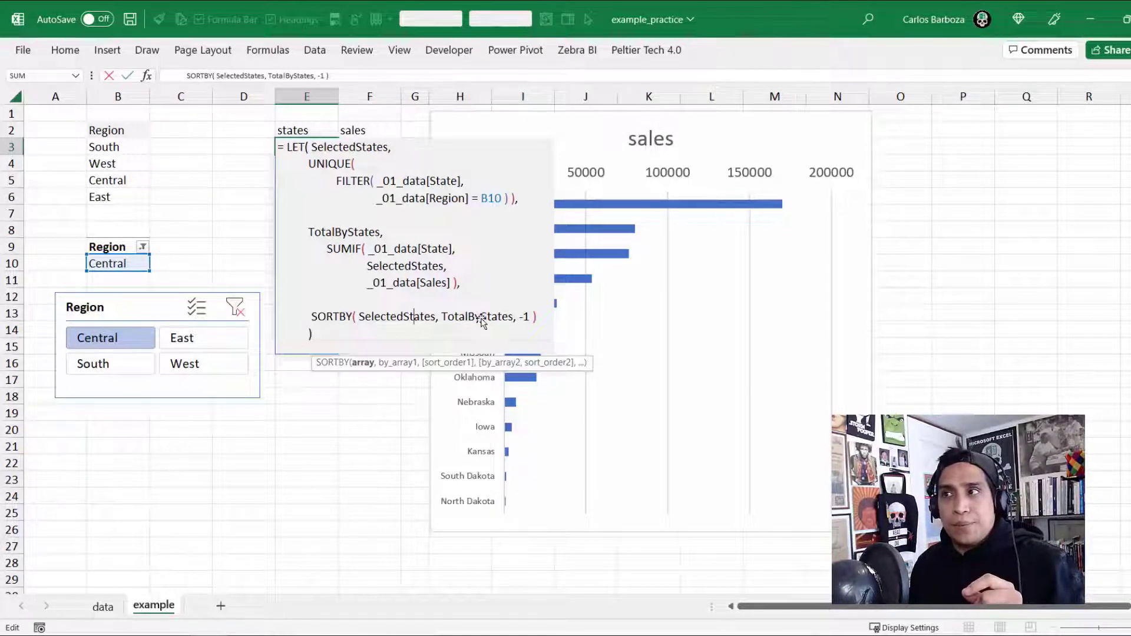
{"action": "key", "text": "Right"}
{"action": "key", "text": "Right"}
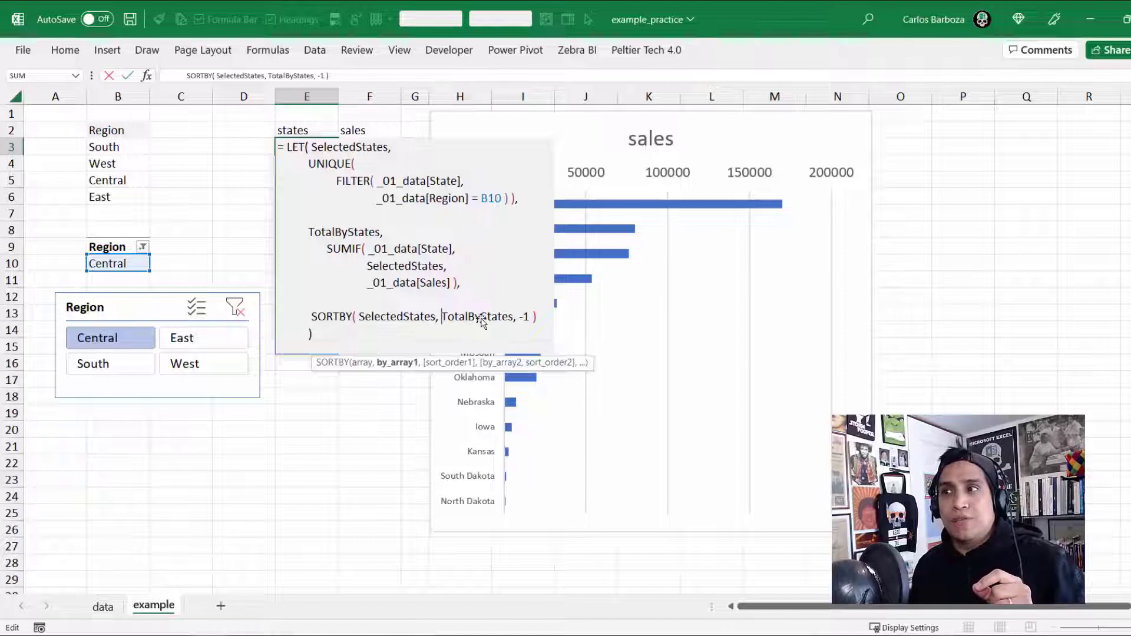
{"action": "key", "text": "Left"}
{"action": "key", "text": "Left"}
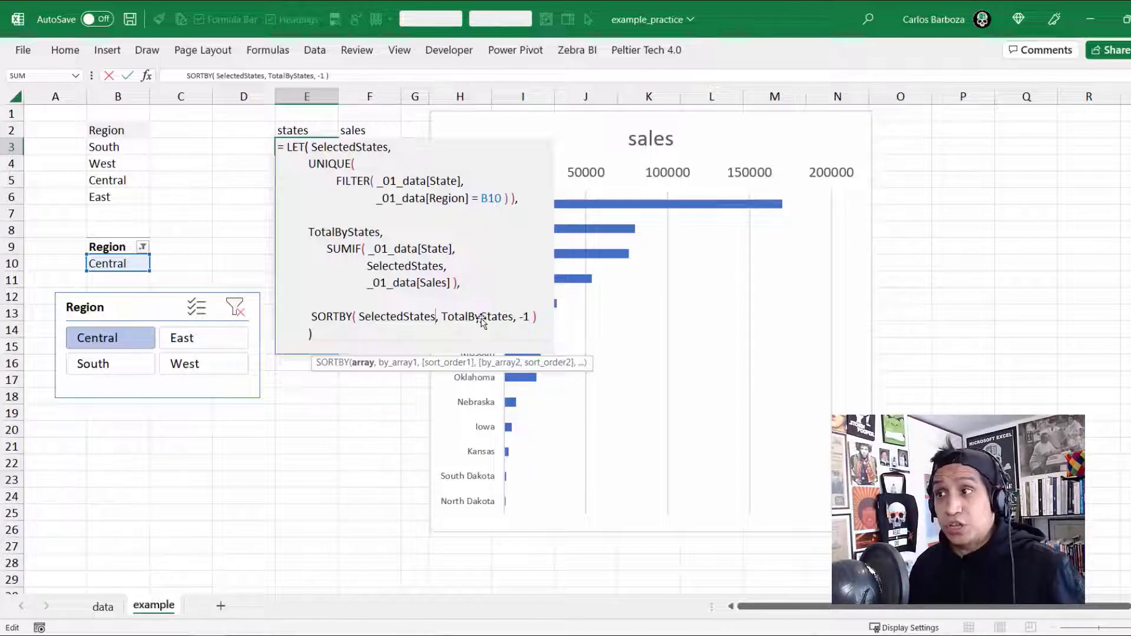
{"action": "key", "text": "Right"}
{"action": "key", "text": "Right"}
{"action": "double_click", "coordinate": [481, 318]}
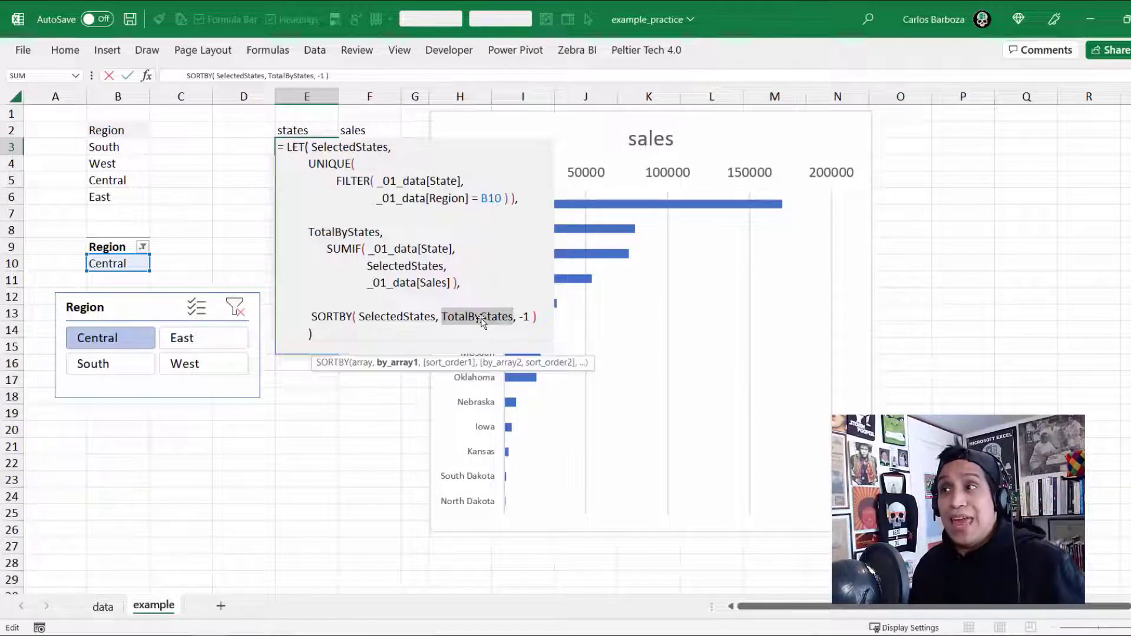
{"action": "key", "text": "Right"}
{"action": "key", "text": "Right"}
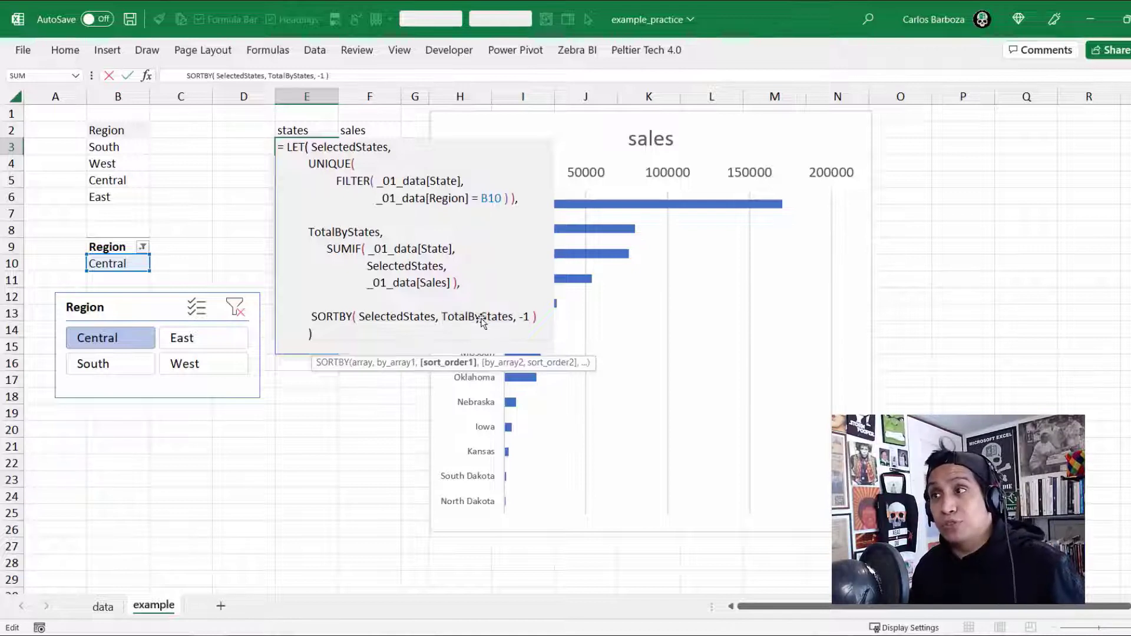
{"action": "key", "text": "shift+Right"}
{"action": "key", "text": "shift+Right"}
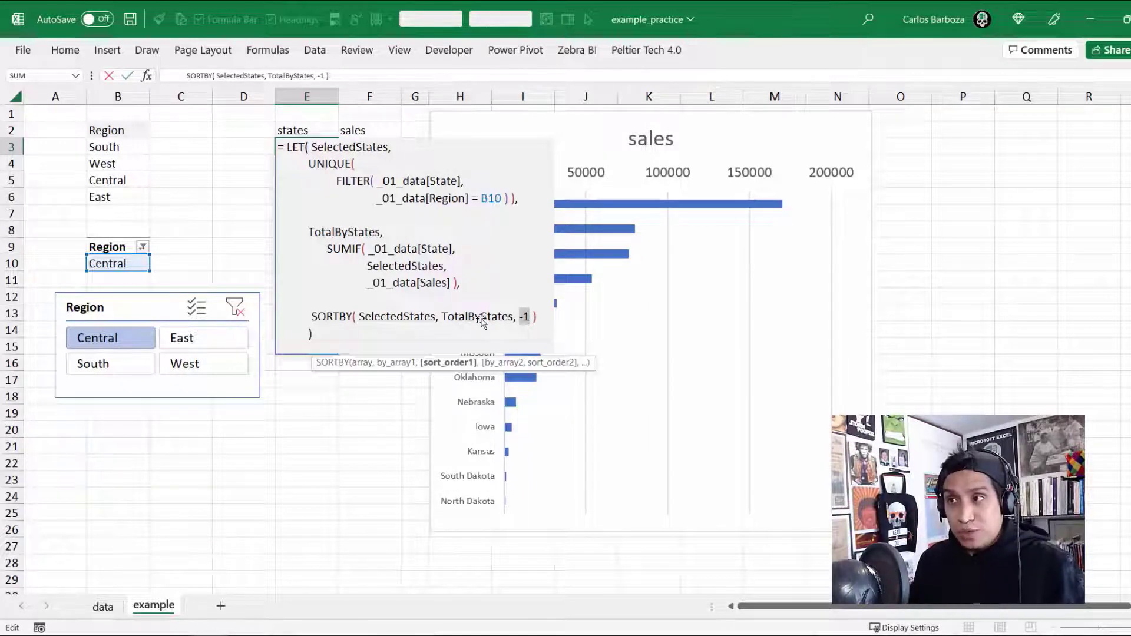
{"action": "key", "text": "ctrl+Return"}
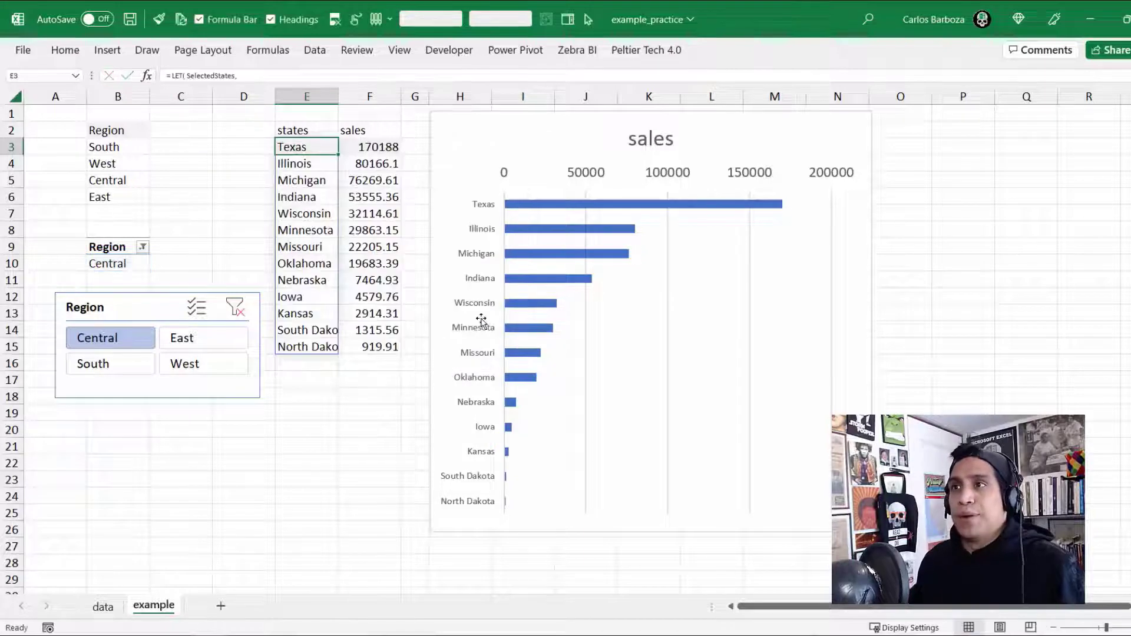
- Move the UNIQUE Region list to B4 and the Region PivotTable to B2, shifting the slicer out of the way
{"action": "key", "text": "Left"}
{"action": "key", "text": "Up"}
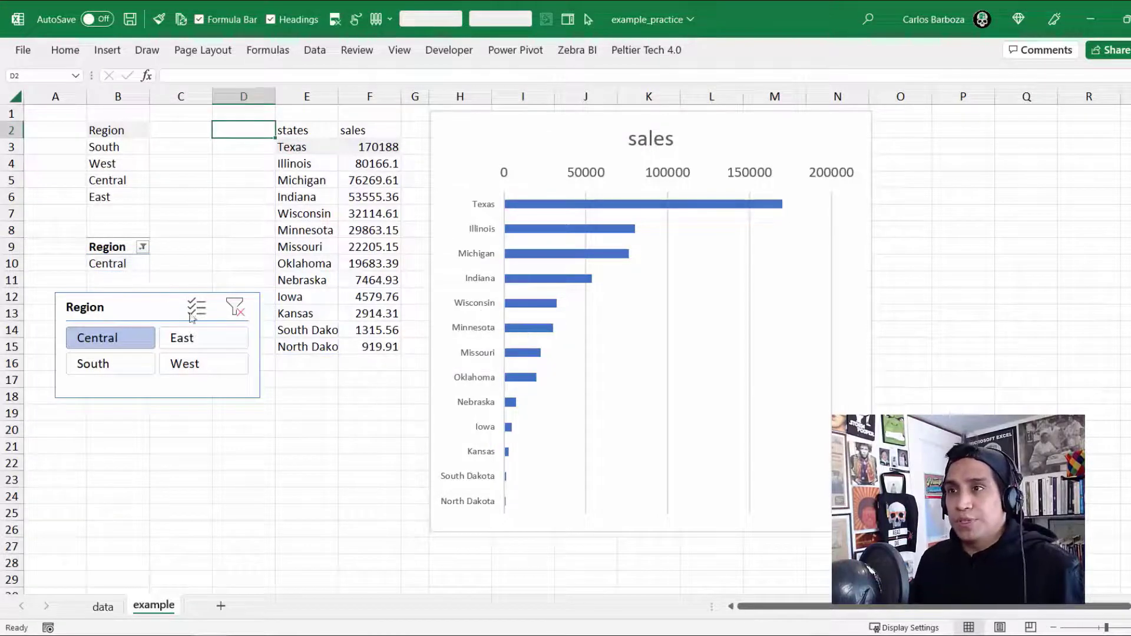
{"action": "left_click_drag", "start_coordinate": [153, 299], "coordinate": [367, 186]}
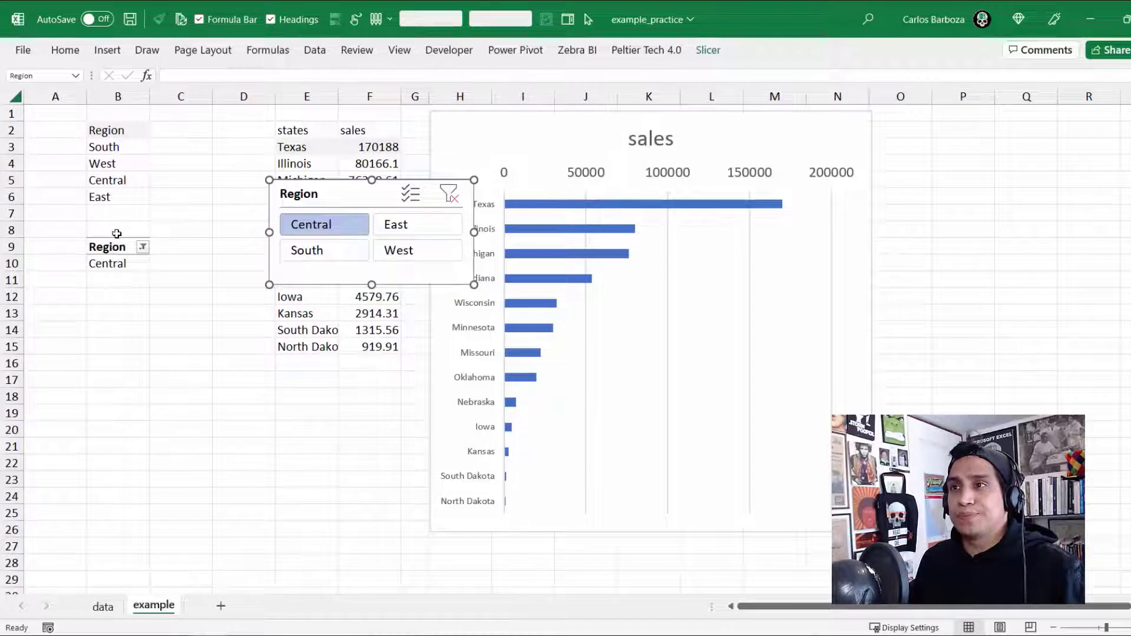
{"action": "left_click_drag", "start_coordinate": [119, 132], "coordinate": [110, 195]}
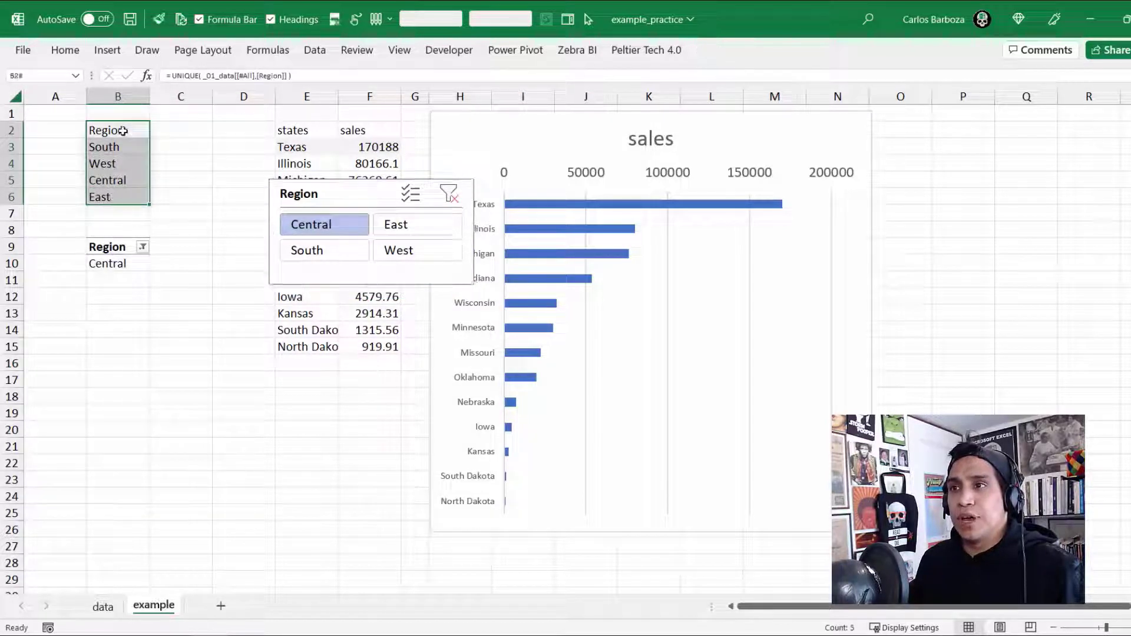
{"action": "left_click_drag", "start_coordinate": [122, 126], "coordinate": [133, 195]}
{"action": "left_click", "coordinate": [119, 254]}
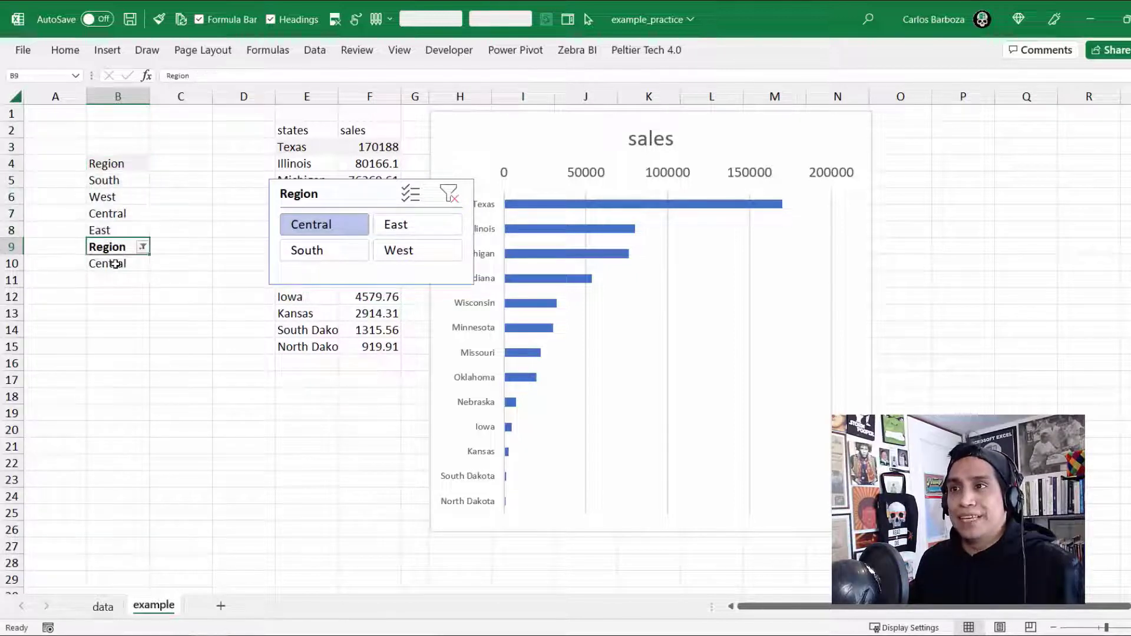
{"action": "left_click_drag", "start_coordinate": [119, 270], "coordinate": [121, 149]}
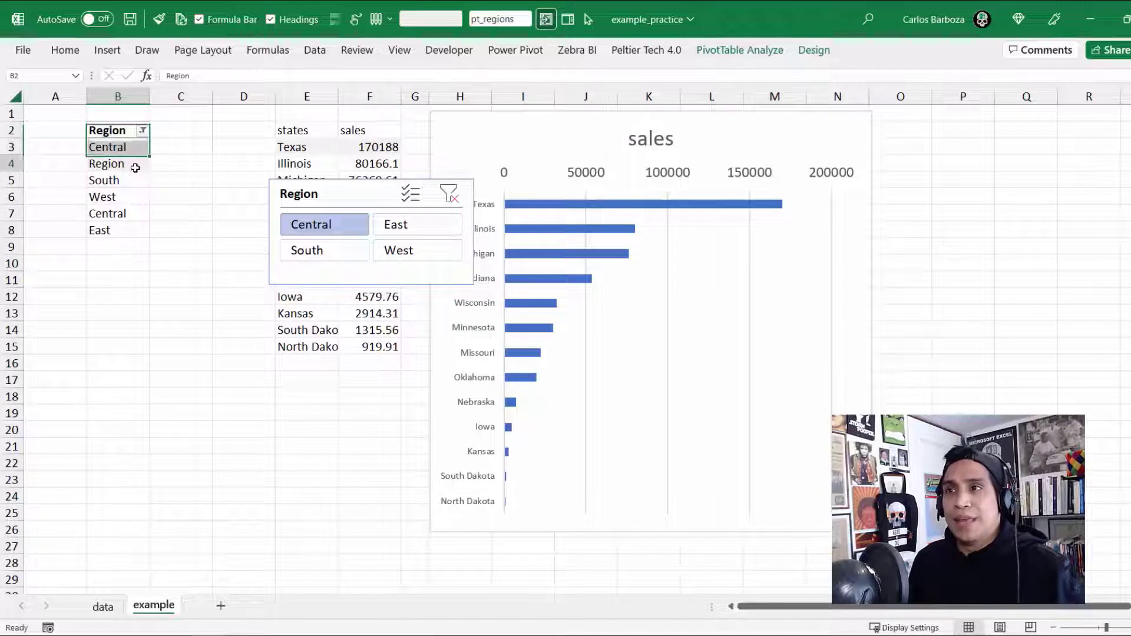
{"action": "left_click", "coordinate": [131, 165]}
{"action": "left_click", "coordinate": [128, 147]}
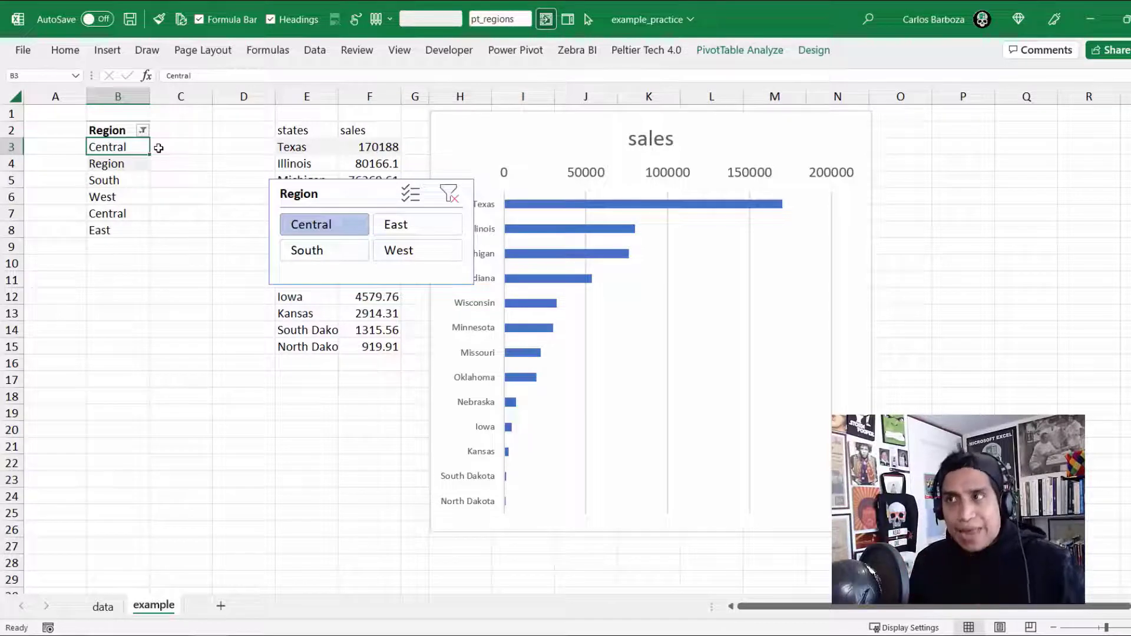
- Try to add East to the Central selection in the Region slicer, and decline replacing the existing data
{"action": "left_click_drag", "start_coordinate": [340, 195], "coordinate": [209, 256]}
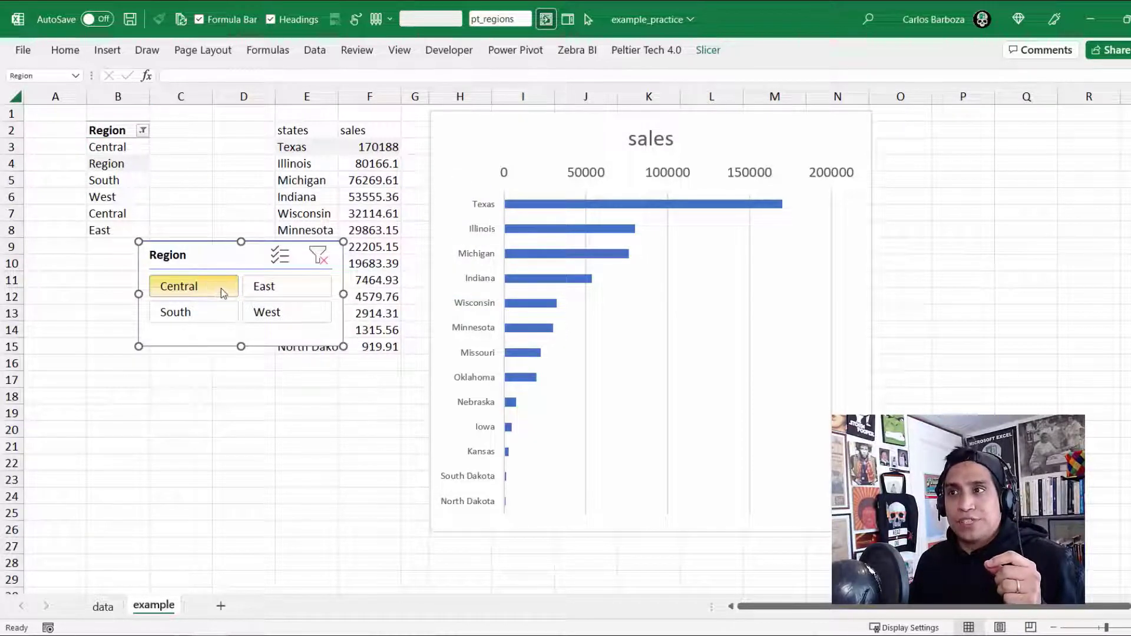
{"action": "left_click", "coordinate": [272, 290], "text": "ctrl"}
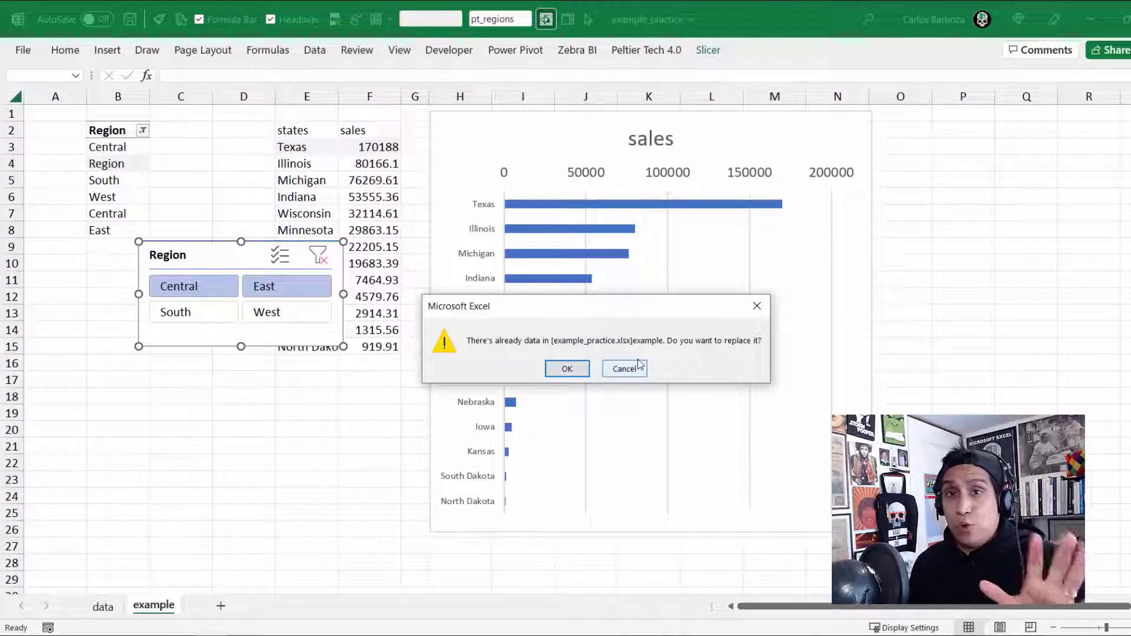
{"action": "left_click_drag", "start_coordinate": [602, 313], "coordinate": [389, 405]}
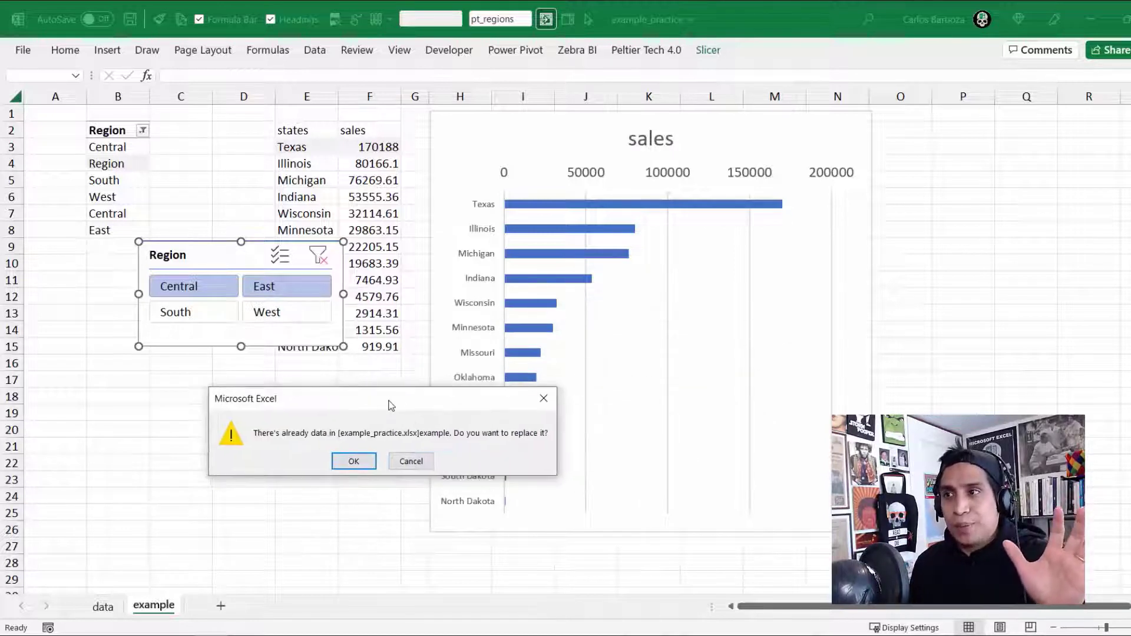
{"action": "left_click", "coordinate": [411, 462]}
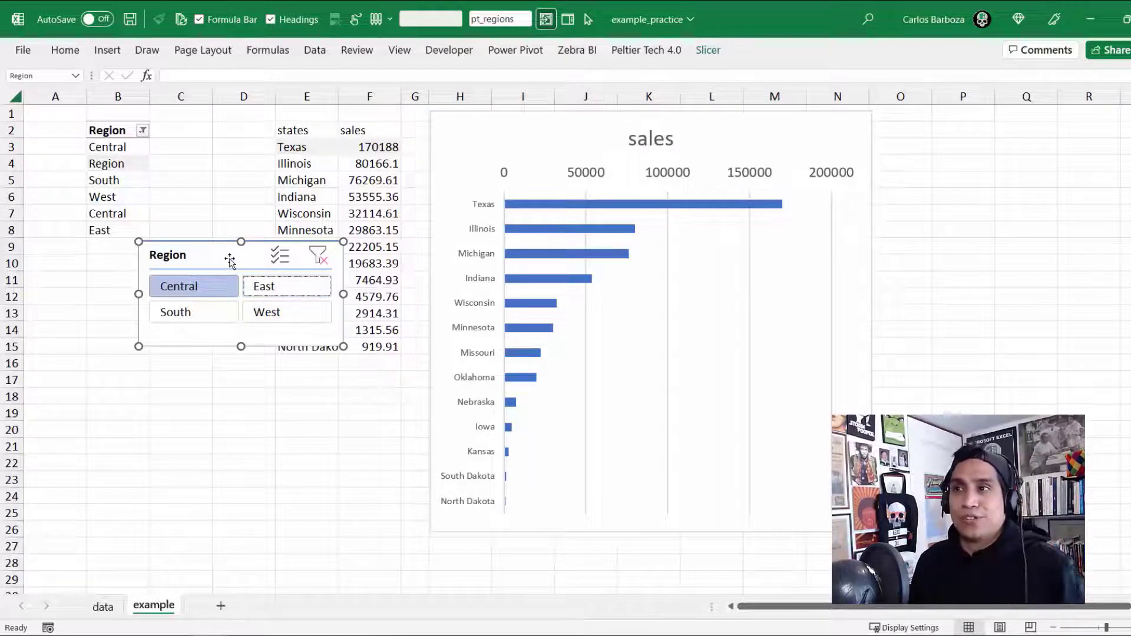
- Move the Region PivotTable to C3 to test selecting Central, East and South together, and return it to B2 with only Central selected
{"action": "left_click", "coordinate": [262, 292]}
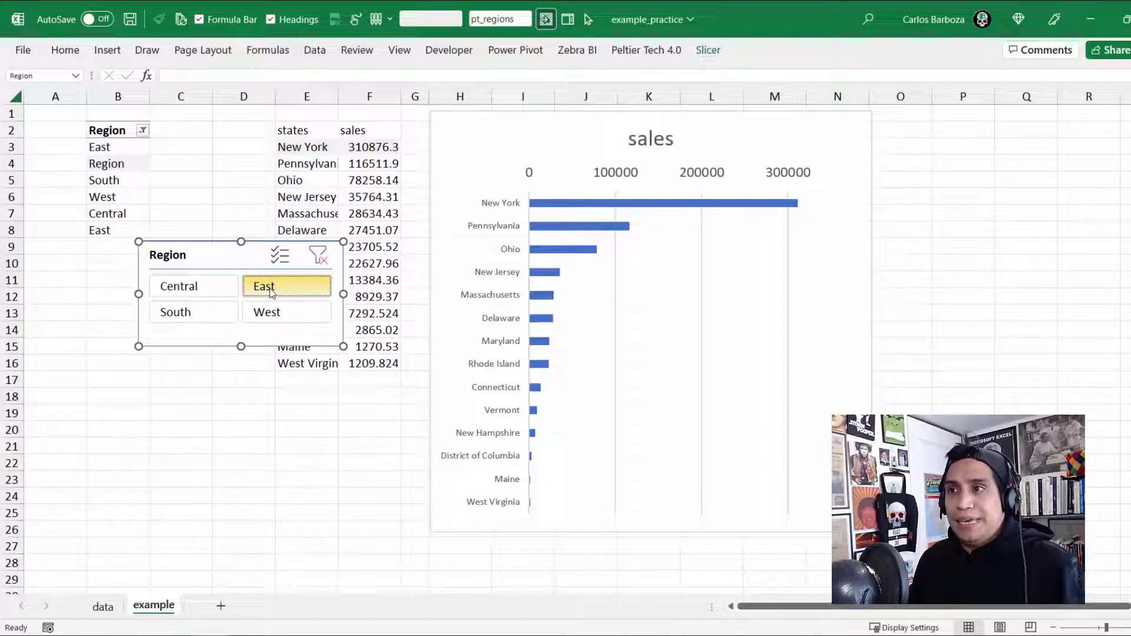
{"action": "left_click_drag", "start_coordinate": [119, 128], "coordinate": [218, 154]}
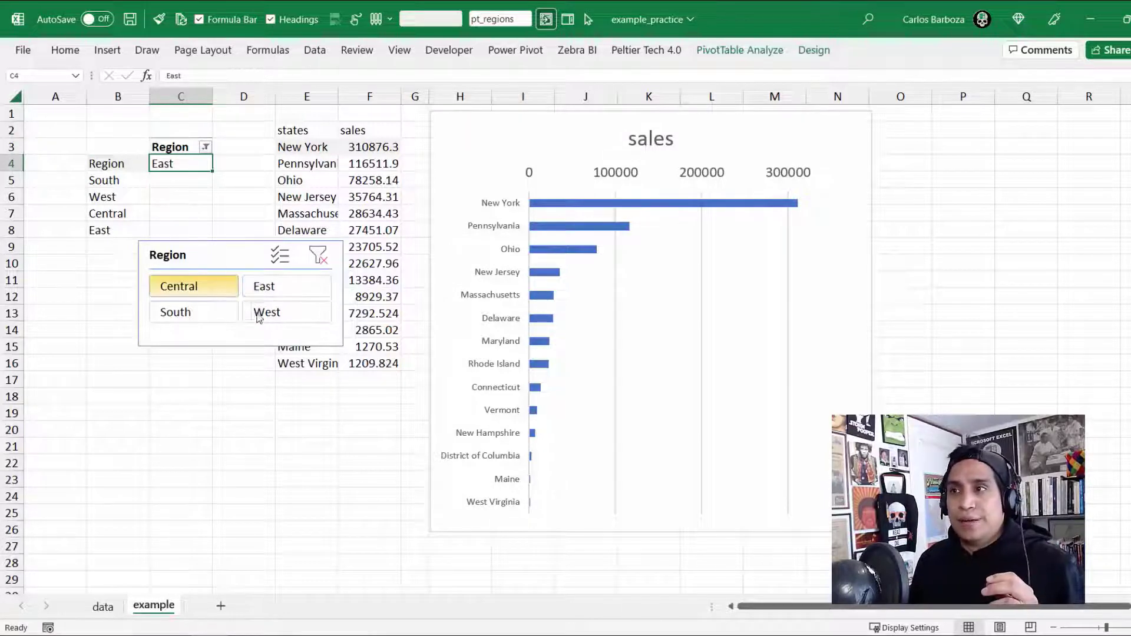
{"action": "left_click", "coordinate": [198, 312], "text": "ctrl"}
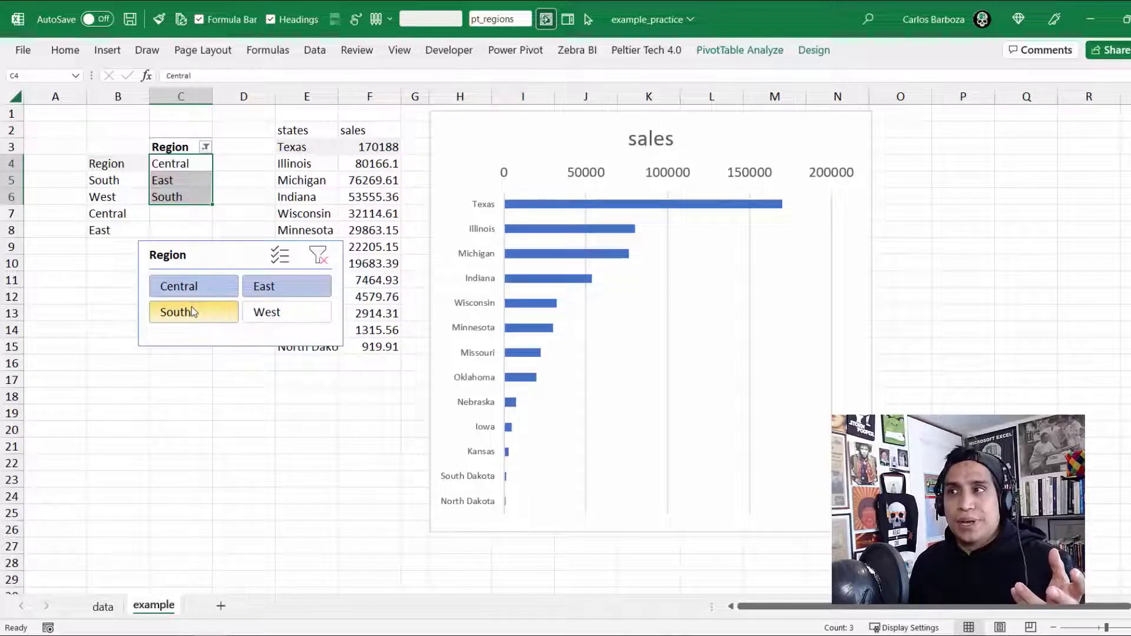
{"action": "left_click", "coordinate": [182, 165]}
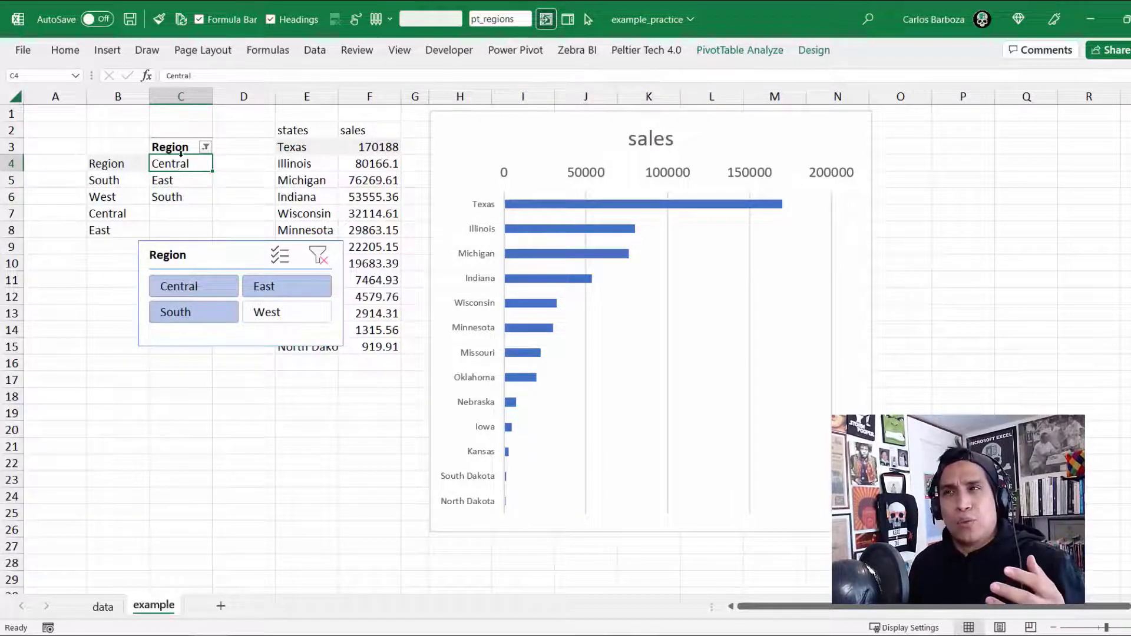
{"action": "left_click_drag", "start_coordinate": [181, 148], "coordinate": [172, 192]}
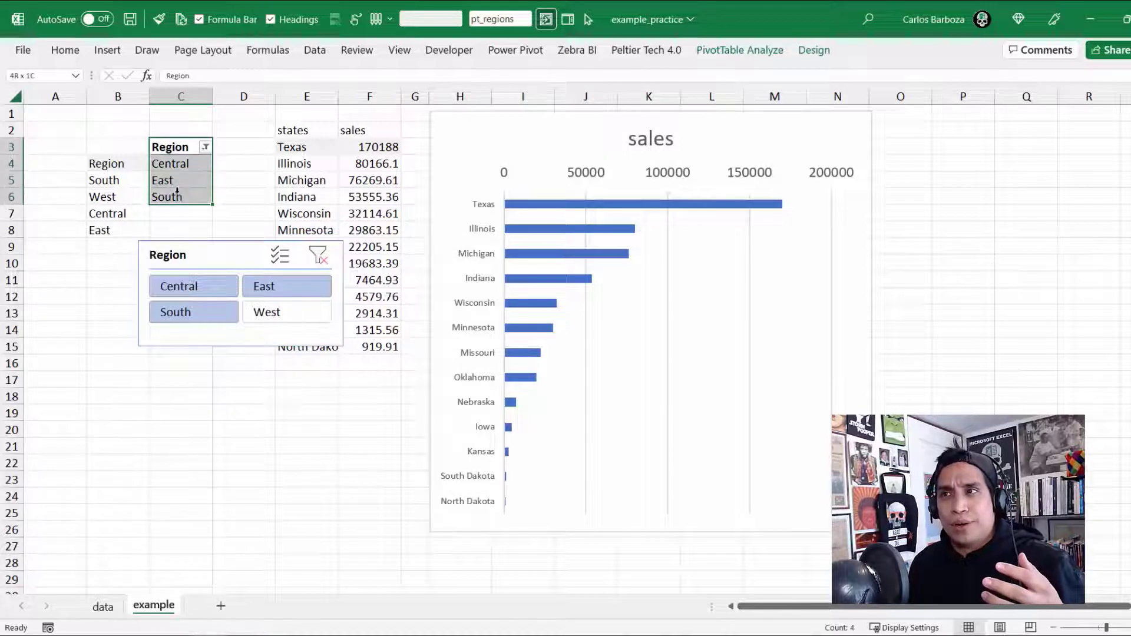
{"action": "left_click", "coordinate": [208, 284]}
{"action": "left_click_drag", "start_coordinate": [165, 147], "coordinate": [143, 136]}
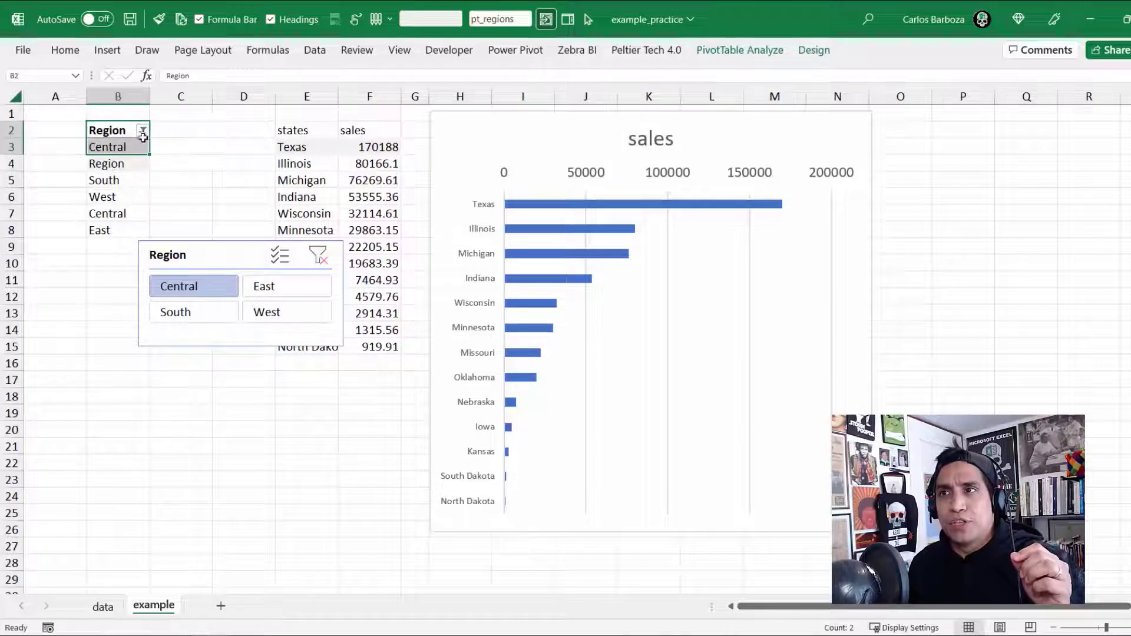
- Place the Region slicer to the right of the sales chart and narrow column A
{"action": "left_click_drag", "start_coordinate": [227, 254], "coordinate": [150, 266]}
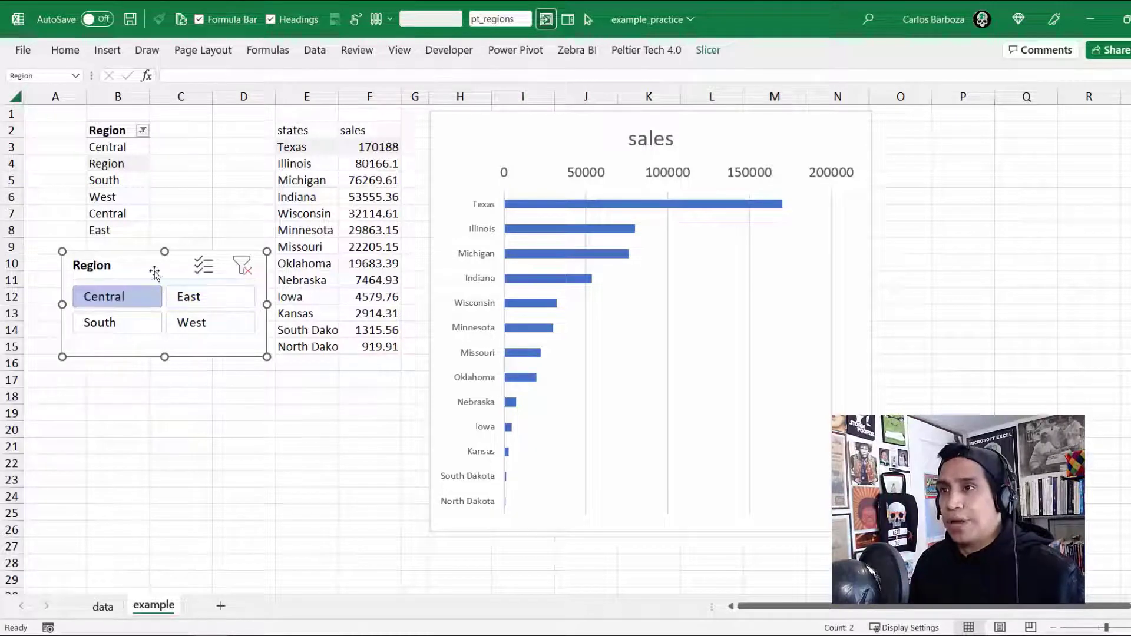
{"action": "left_click_drag", "start_coordinate": [156, 270], "coordinate": [976, 120]}
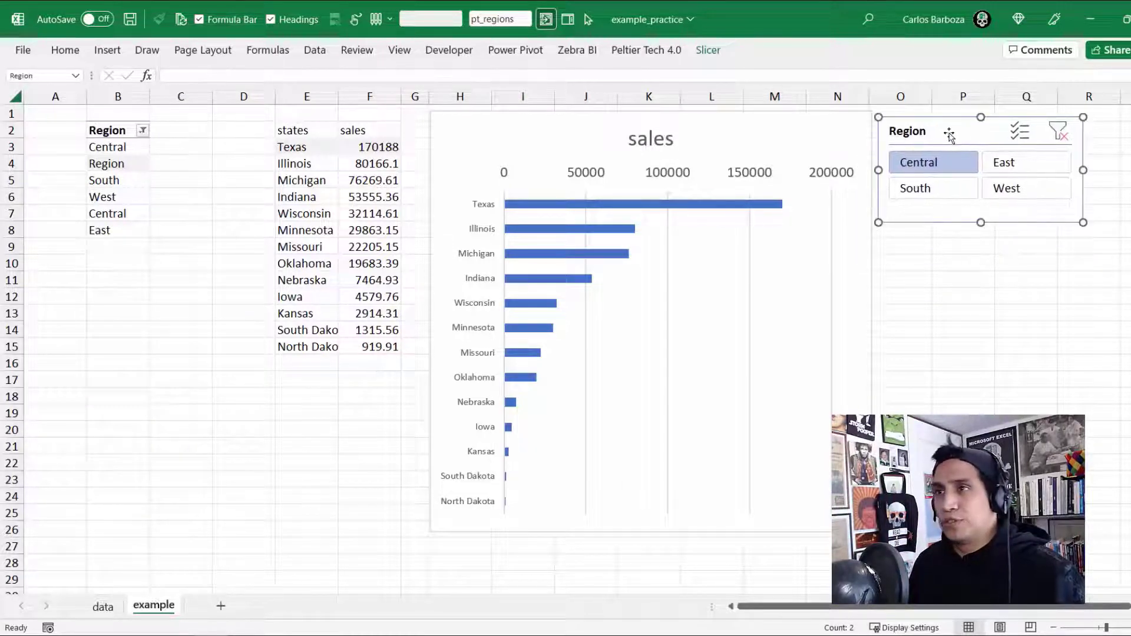
{"action": "left_click", "coordinate": [203, 124]}
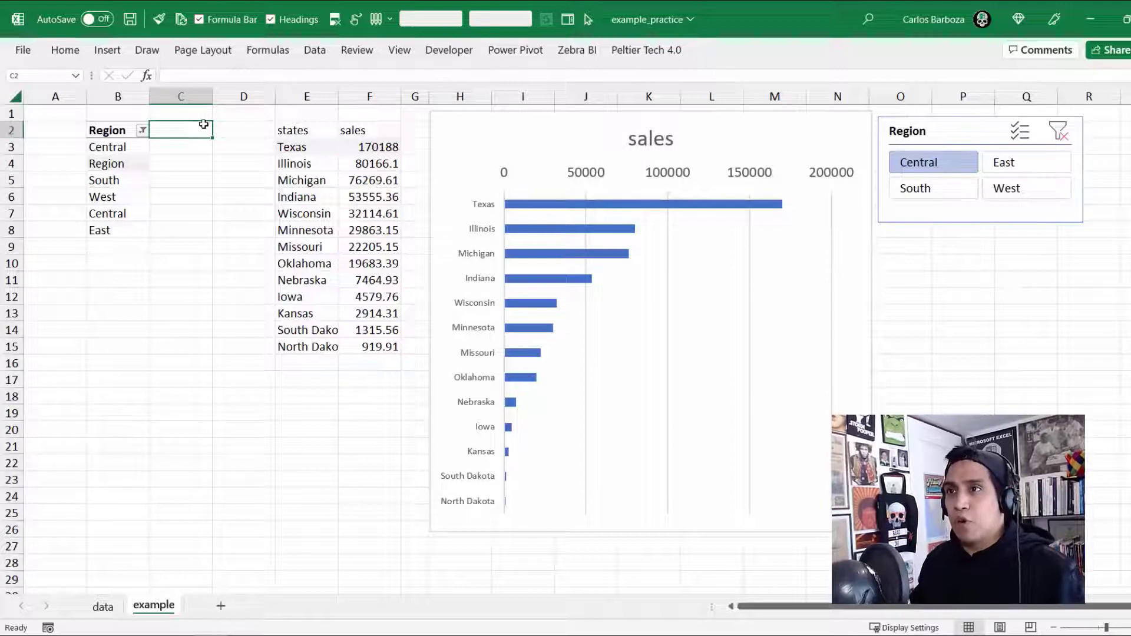
{"action": "left_click_drag", "start_coordinate": [87, 96], "coordinate": [44, 97]}
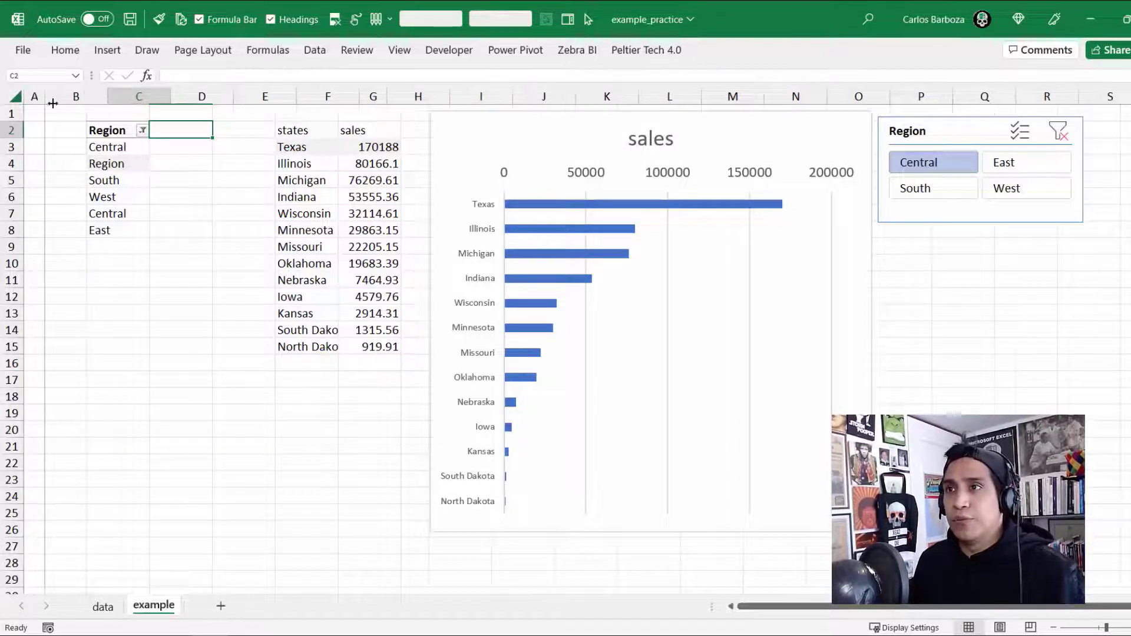
{"action": "key", "text": "ctrl+space"}
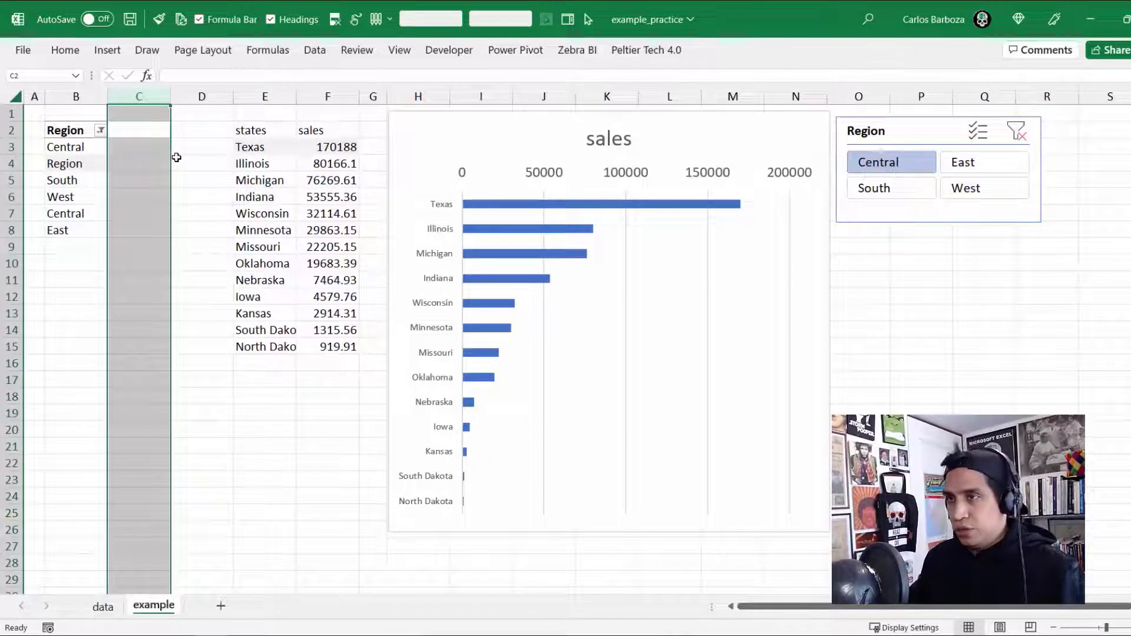
{"action": "key", "text": "ctrl+shift+plus"}
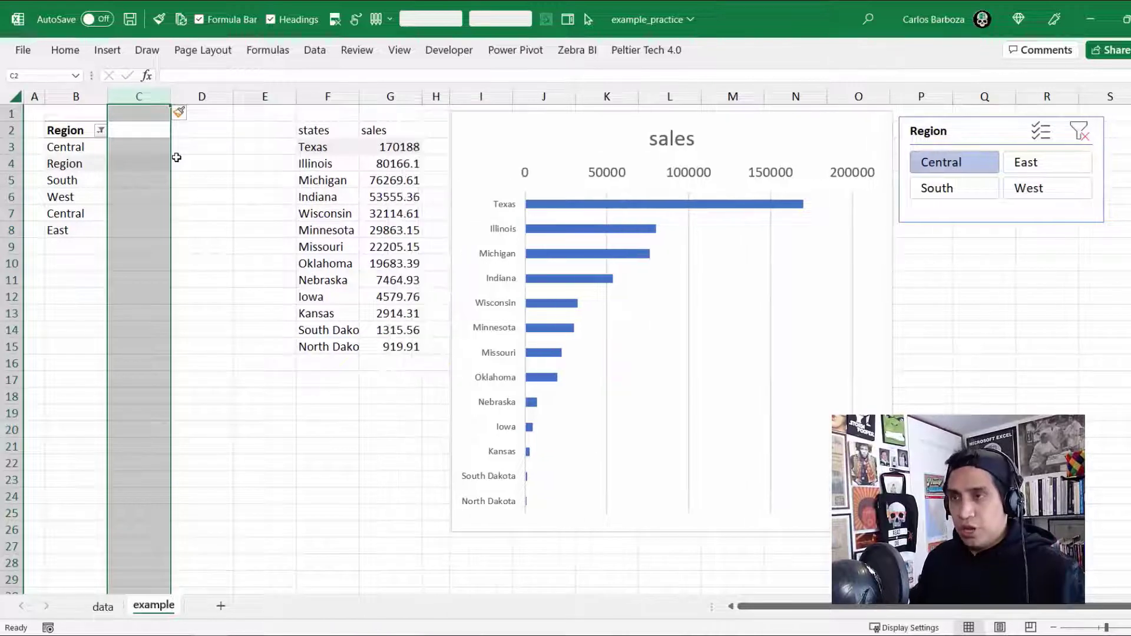
{"action": "key", "text": "ctrl+minus"}
- Insert two blank columns at column D, before the states list
{"action": "key", "text": "Right"}
{"action": "key", "text": "ctrl+space"}
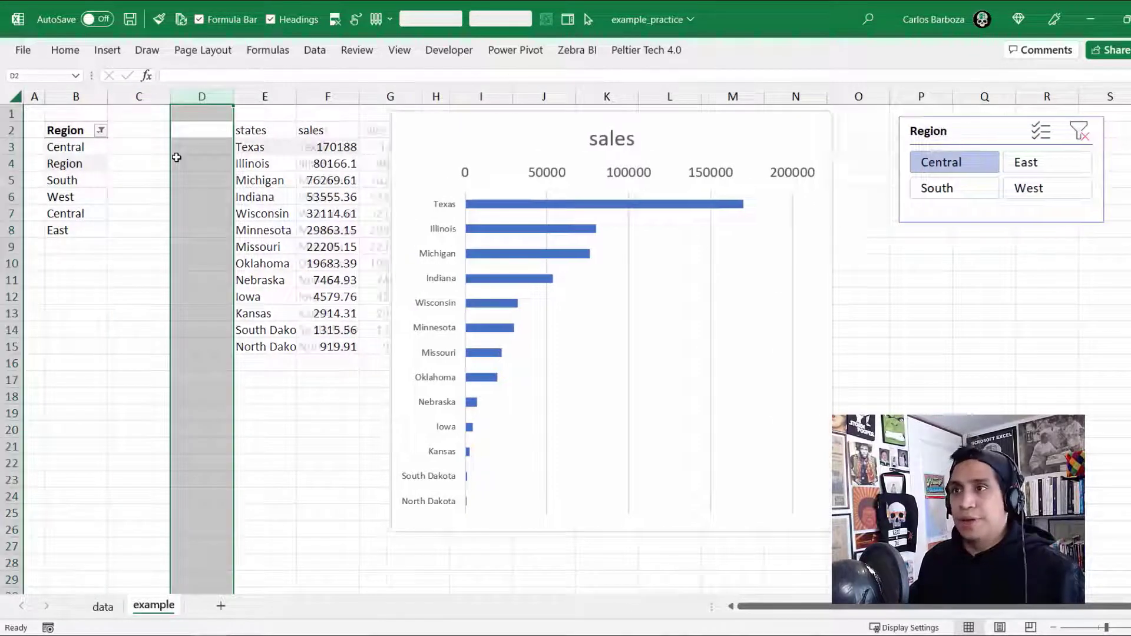
{"action": "key", "text": "ctrl+shift+plus"}
{"action": "key", "text": "ctrl+shift+plus"}
{"action": "key", "text": "Left"}
{"action": "key", "text": "Right"}
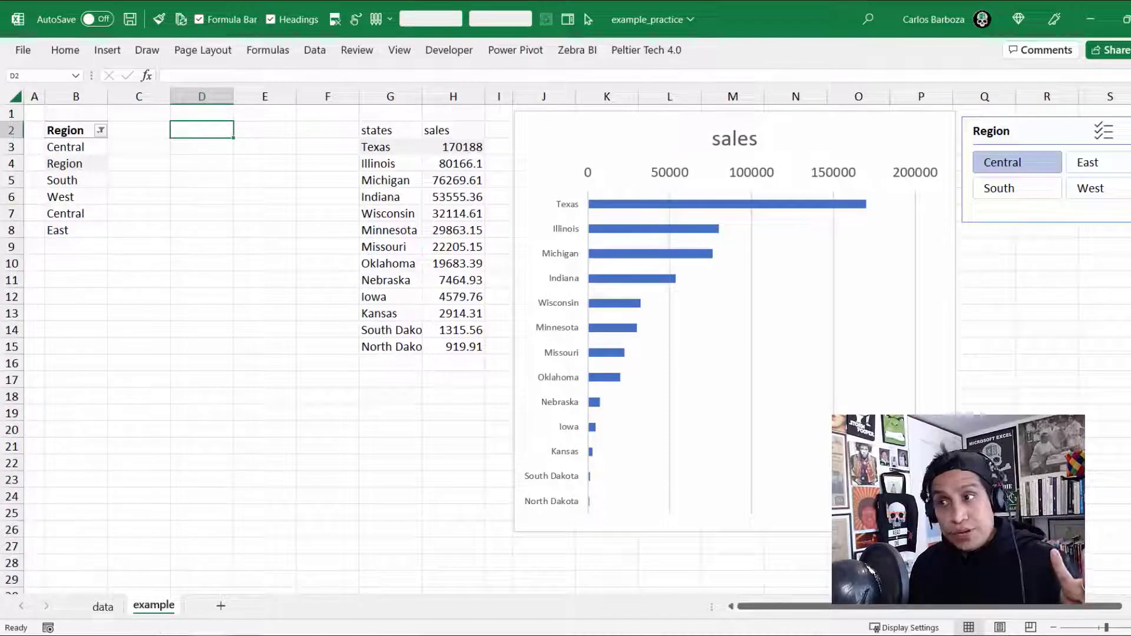
- Copy the text box containing the "By State" and "Totals by State" array from example_completed into example_practice, below the Region list around row 16
{"action": "left_click", "coordinate": [127, 574]}
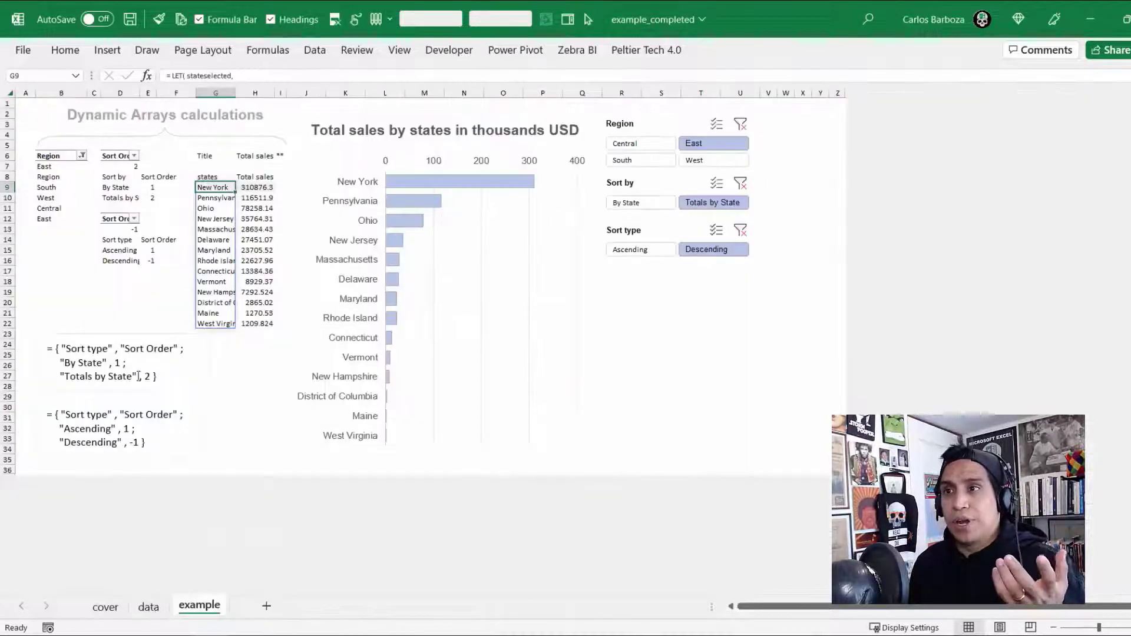
{"action": "left_click", "coordinate": [166, 380]}
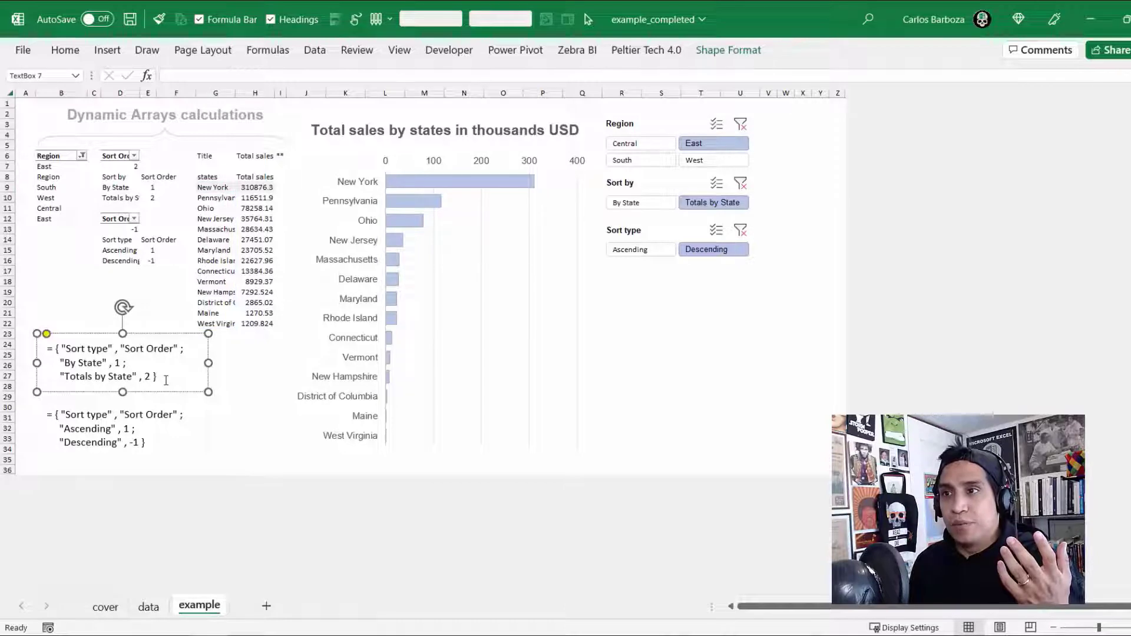
{"action": "left_click_drag", "start_coordinate": [165, 381], "coordinate": [21, 351]}
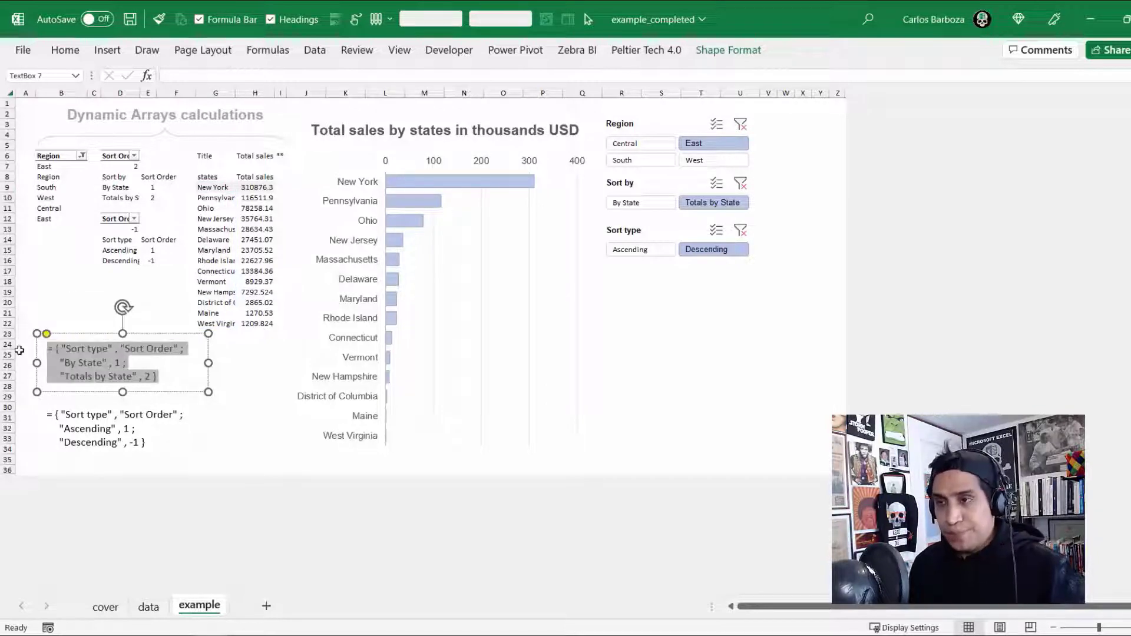
{"action": "left_click", "coordinate": [98, 333]}
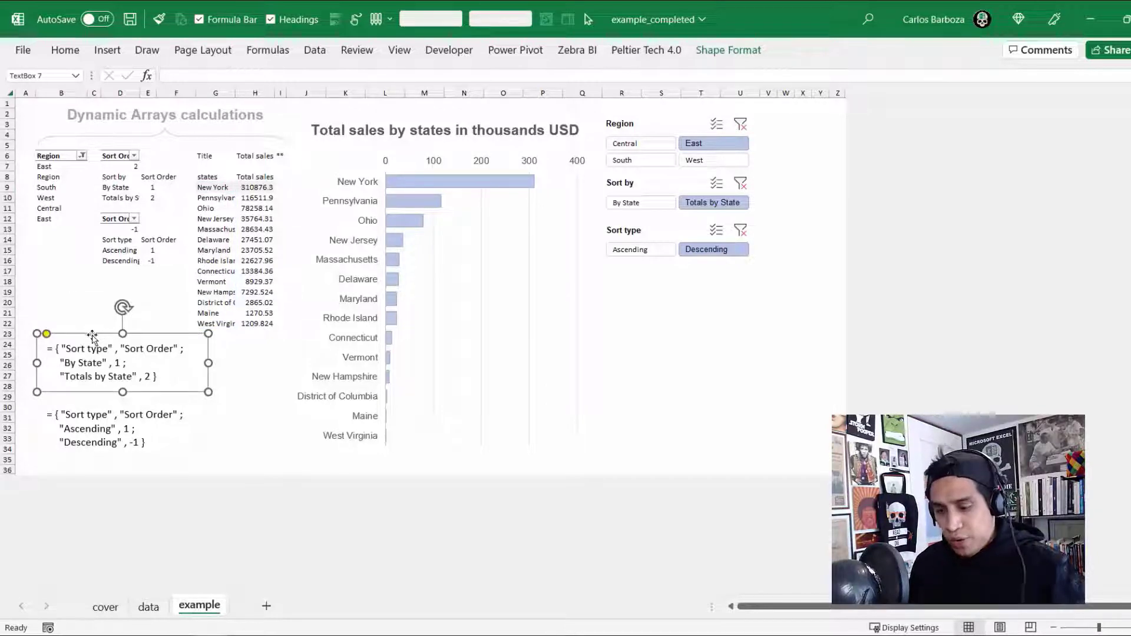
{"action": "key", "text": "ctrl+c"}
{"action": "key", "text": "ctrl+Tab"}
{"action": "left_click", "coordinate": [88, 356]}
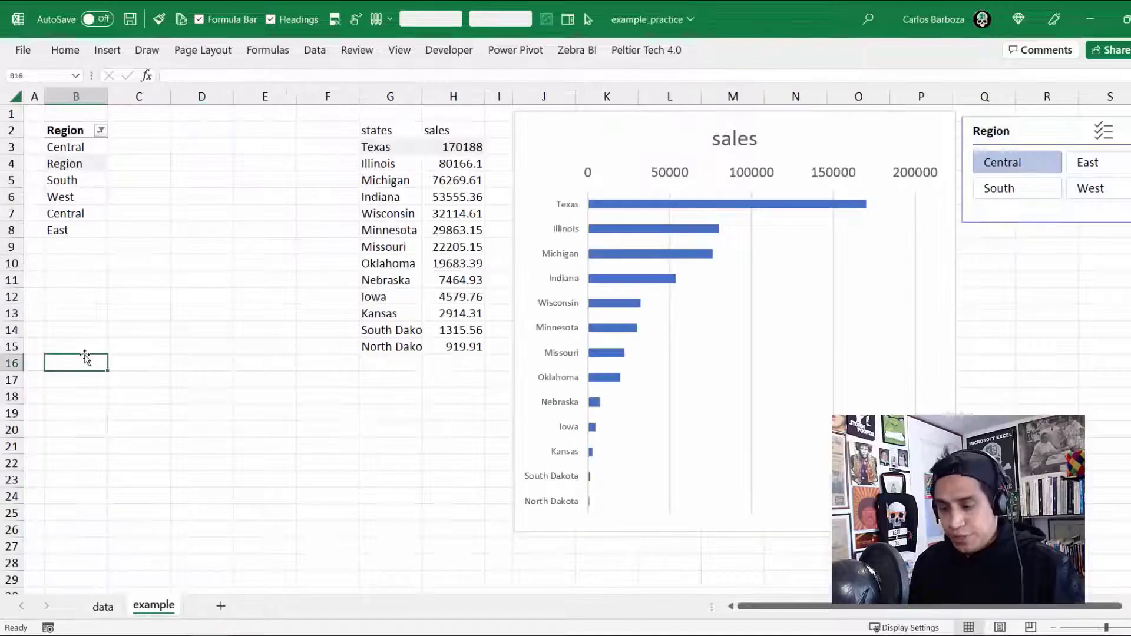
{"action": "key", "text": "ctrl+v"}
{"action": "left_click_drag", "start_coordinate": [136, 354], "coordinate": [139, 348]}
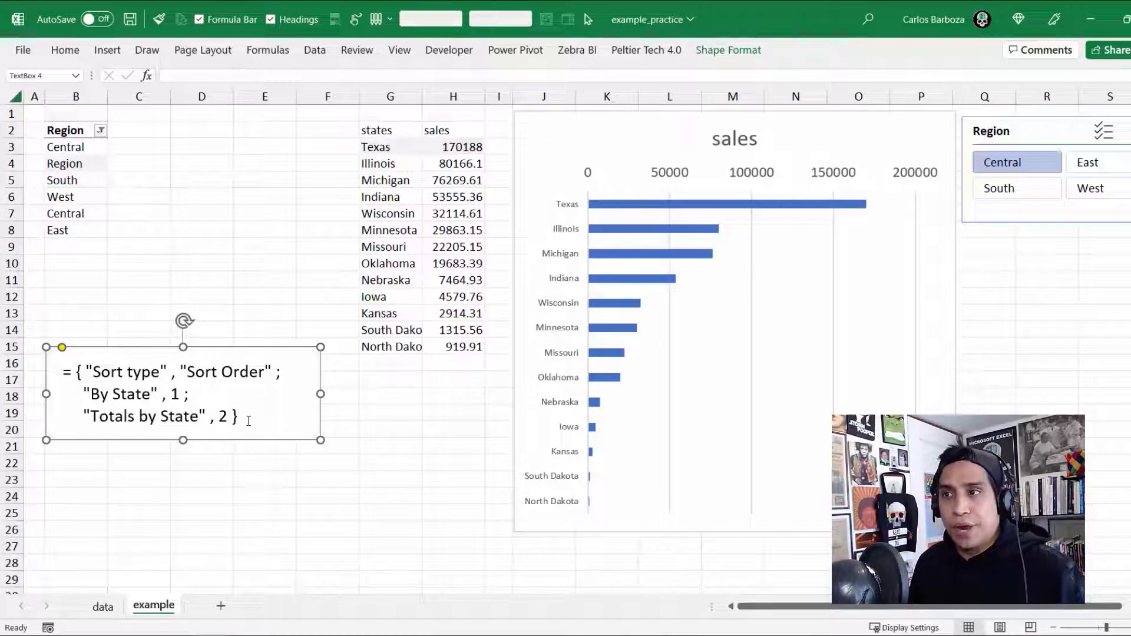
{"action": "left_click_drag", "start_coordinate": [241, 419], "coordinate": [202, 413]}
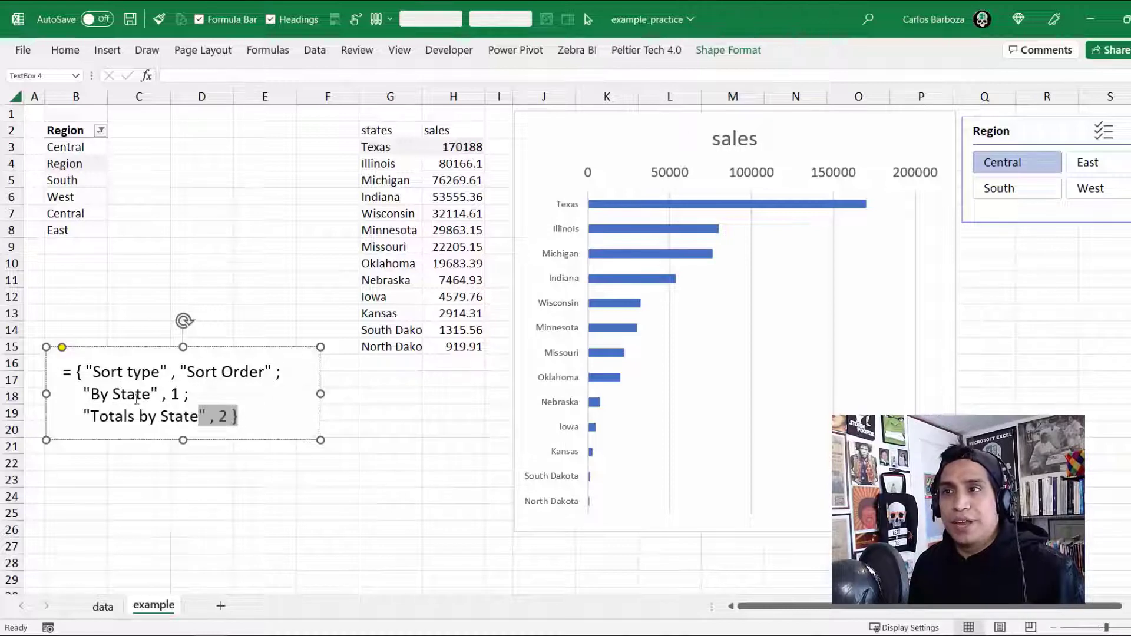
{"action": "left_click", "coordinate": [148, 410]}
{"action": "left_click", "coordinate": [127, 374]}
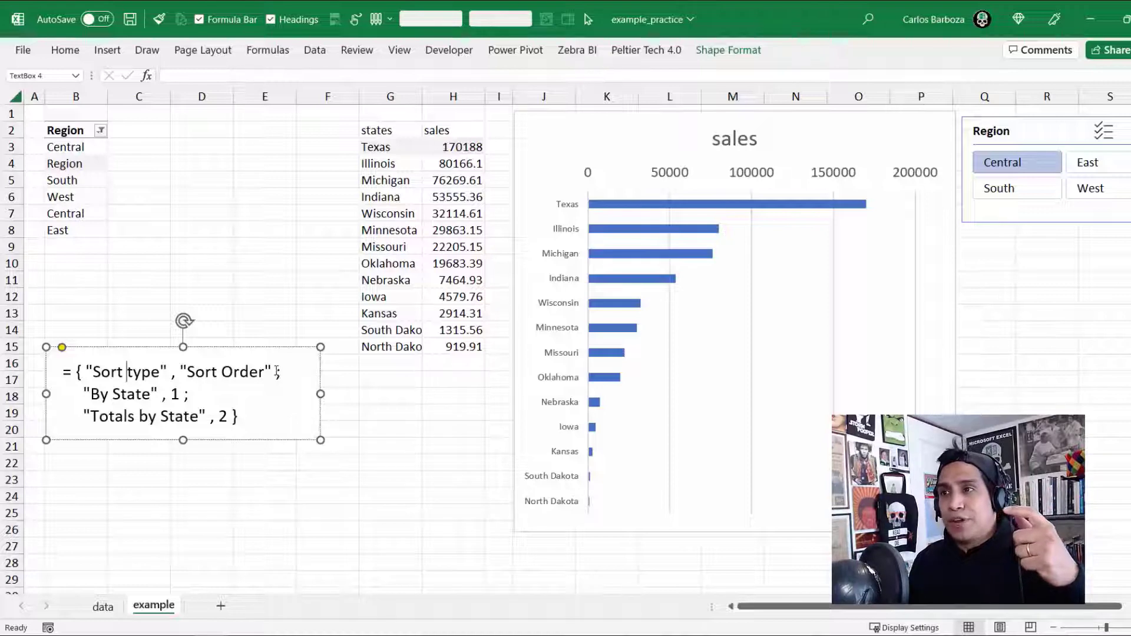
{"action": "left_click_drag", "start_coordinate": [277, 372], "coordinate": [290, 376]}
{"action": "left_click", "coordinate": [293, 395]}
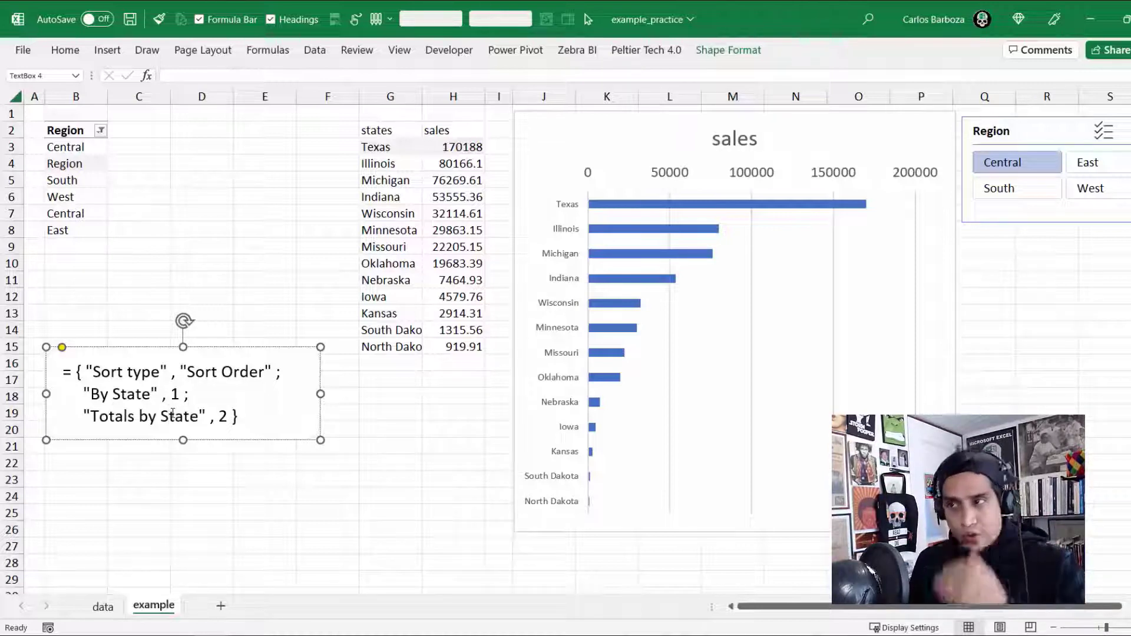
- Enter the text box's array formula ={"Sort type","Sort Order";"By State",1;"Totals by State",2} in cell D3
{"action": "left_click_drag", "start_coordinate": [238, 417], "coordinate": [52, 372]}
{"action": "key", "text": "Escape"}
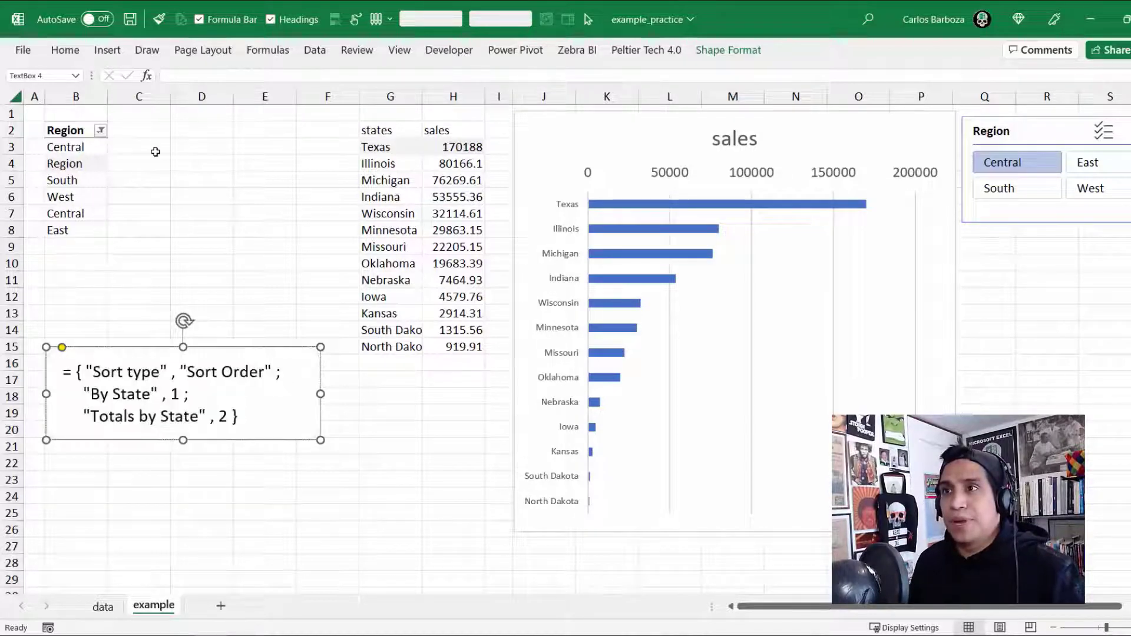
{"action": "left_click", "coordinate": [186, 150]}
{"action": "key", "text": "F2"}
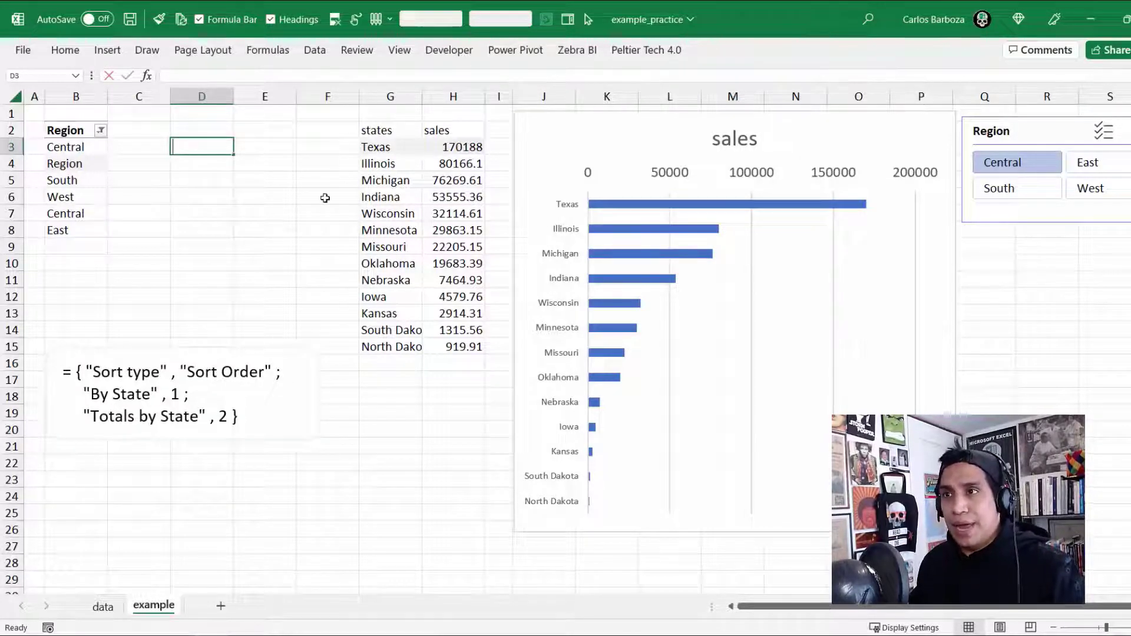
{"action": "key", "text": "ctrl+v"}
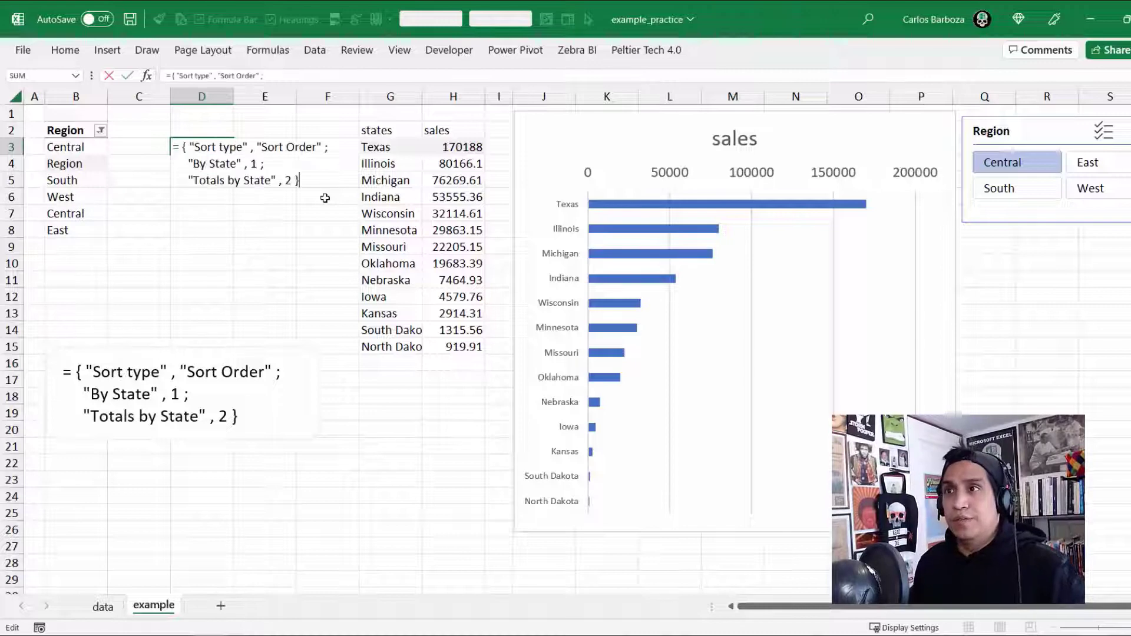
{"action": "key", "text": "Return"}
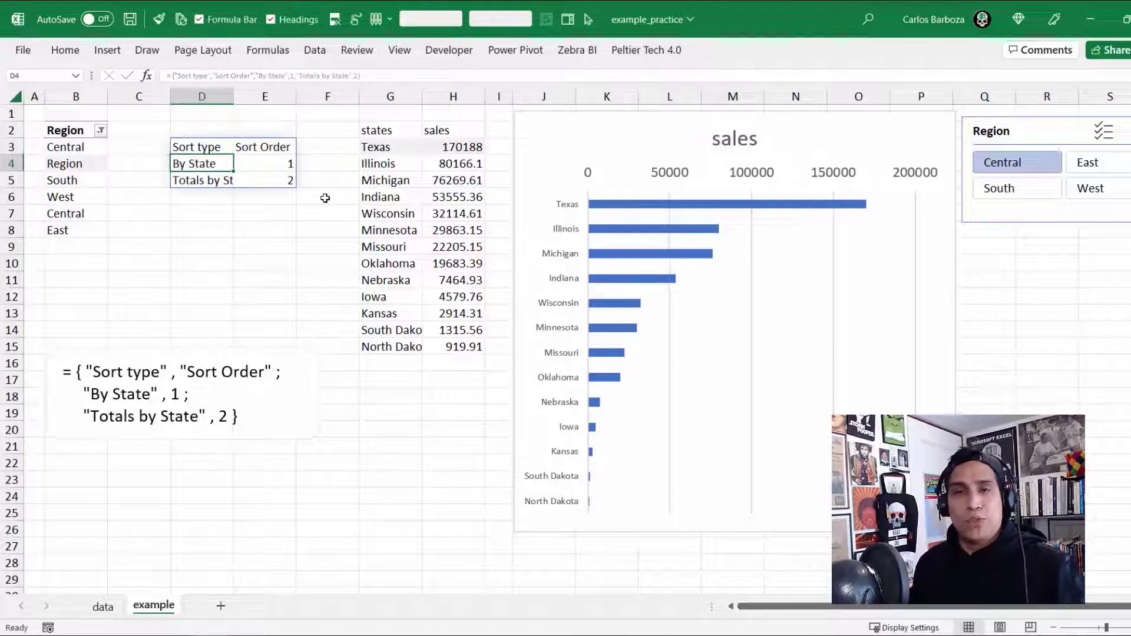
- Examine the array formula in D3 in edit mode, and leave it without changes
{"action": "key", "text": "Up"}
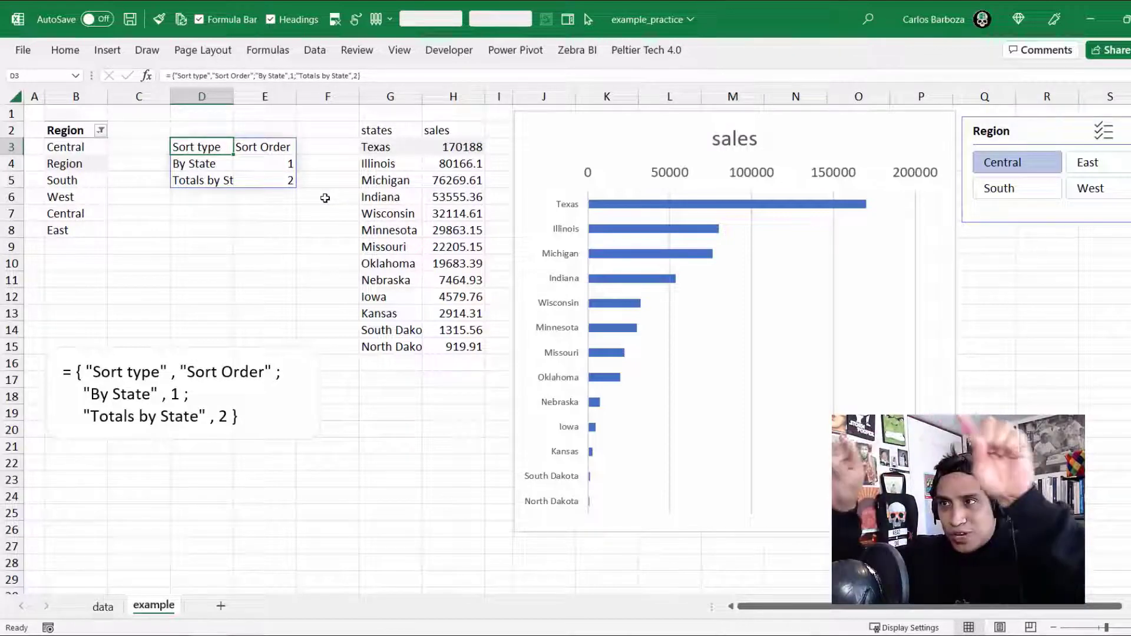
{"action": "key", "text": "F2"}
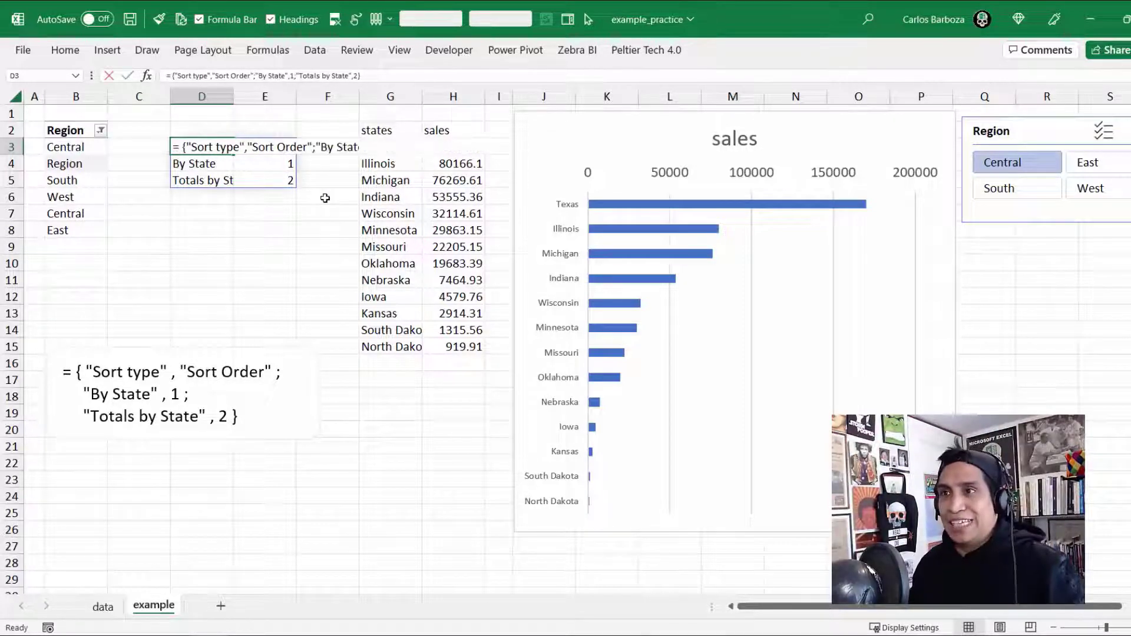
{"action": "key", "text": "shift+Tab"}
{"action": "key", "text": "Tab"}
{"action": "key", "text": "F2"}
{"action": "key", "text": "F2"}
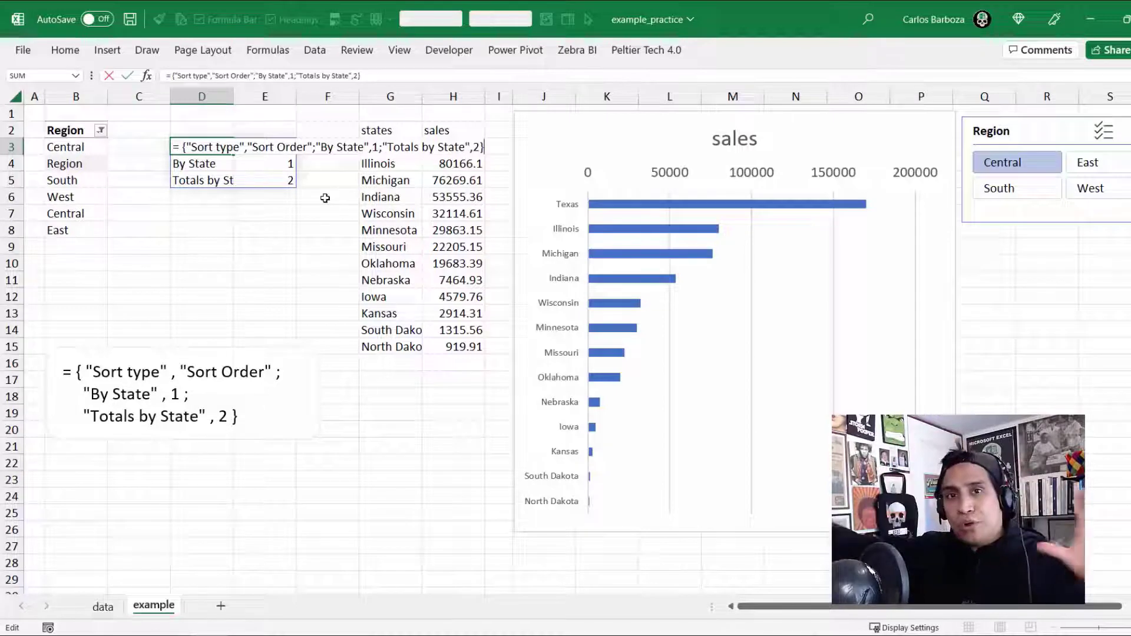
{"action": "key", "text": "Escape"}
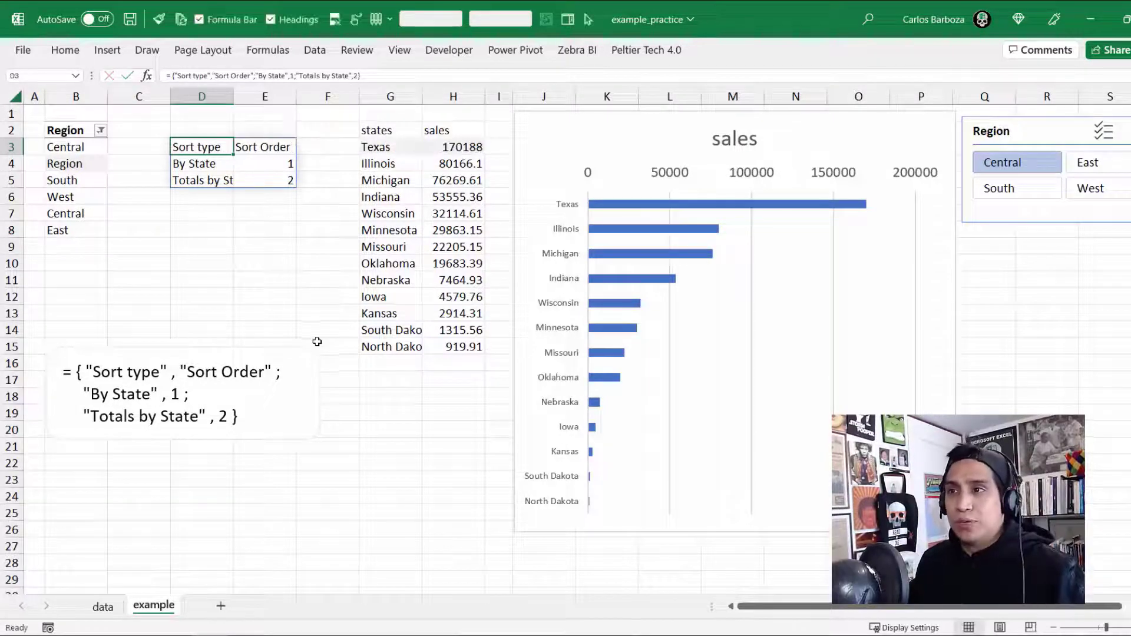
- Move the array text box down to about row 20 and back up to row 16
{"action": "left_click", "coordinate": [266, 372]}
{"action": "left_click_drag", "start_coordinate": [270, 348], "coordinate": [286, 420]}
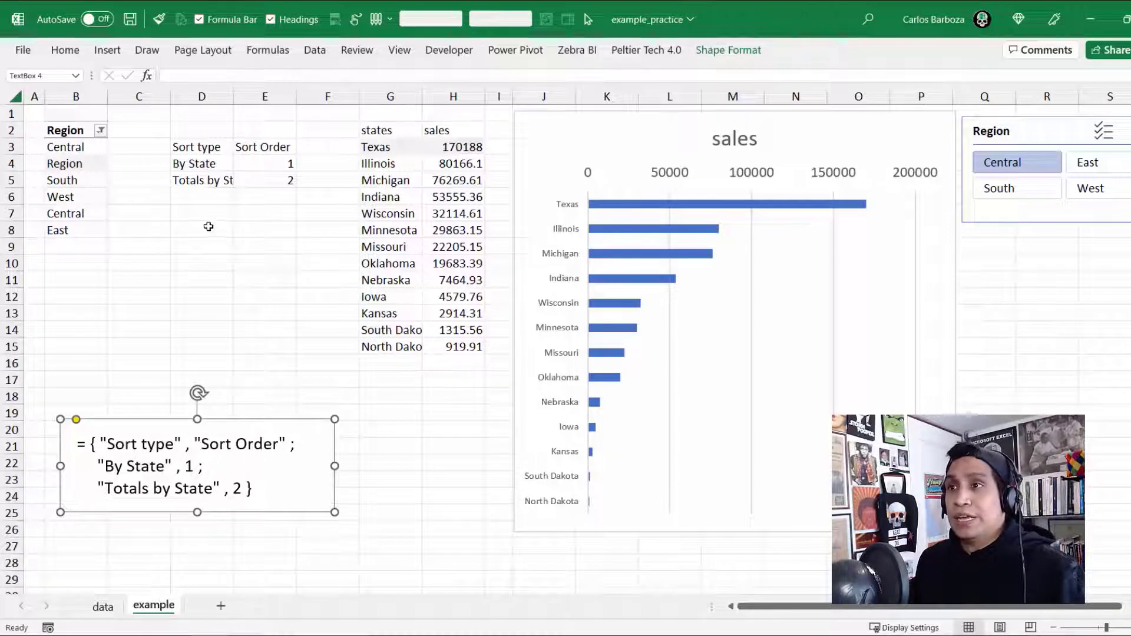
{"action": "left_click", "coordinate": [208, 229]}
{"action": "left_click", "coordinate": [191, 424]}
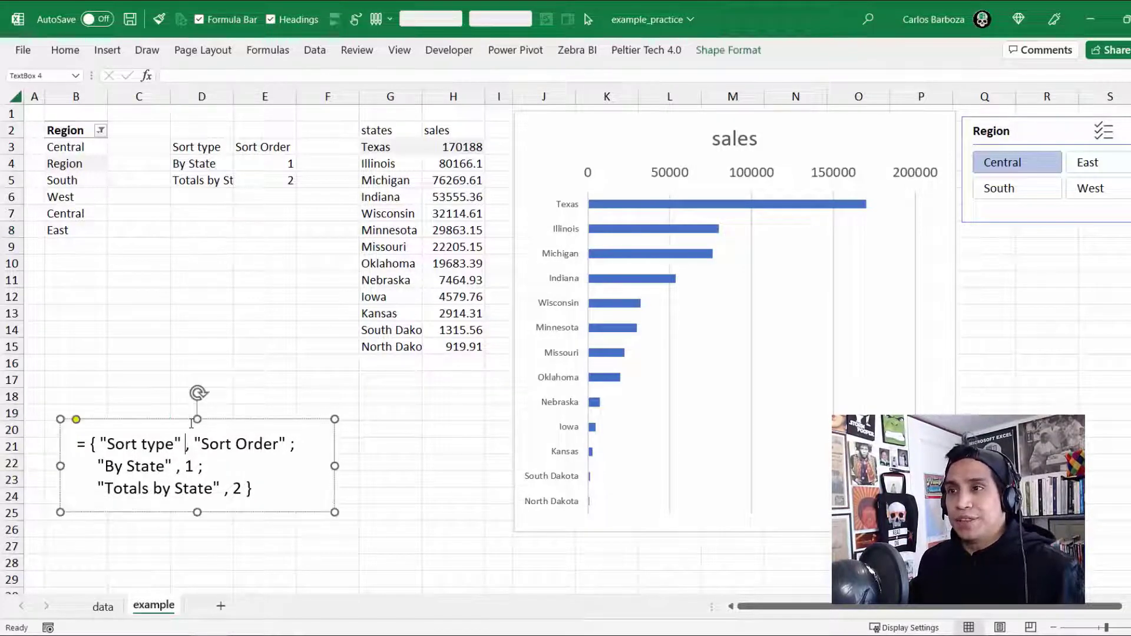
{"action": "left_click_drag", "start_coordinate": [192, 422], "coordinate": [171, 359]}
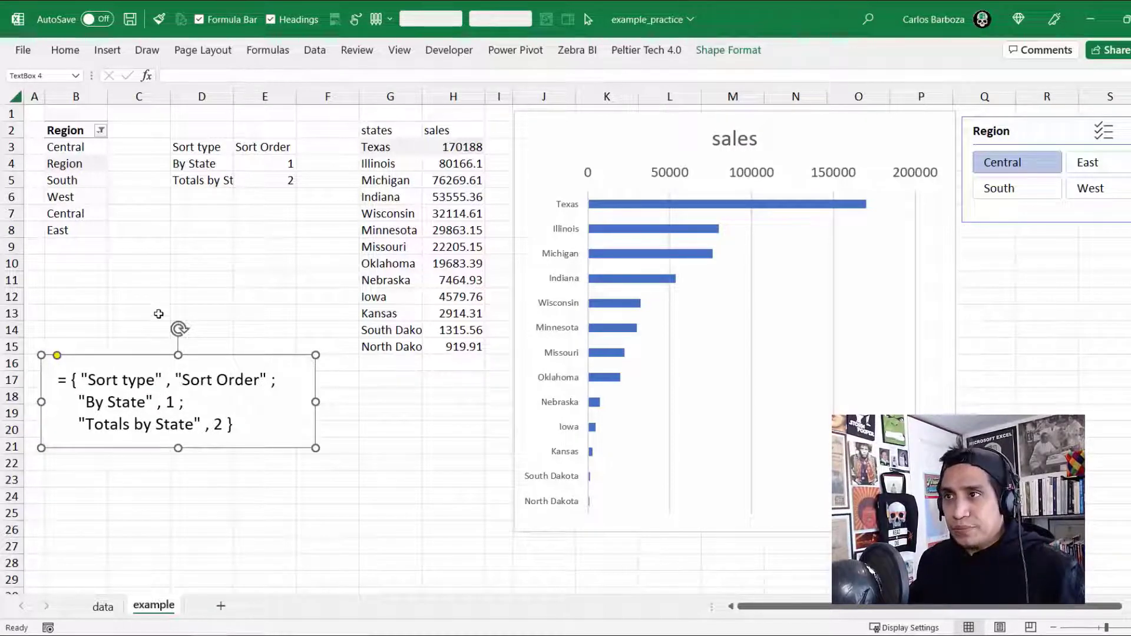
- Change the "Sort type" heading in the array text box to "Sort by"
{"action": "left_click", "coordinate": [155, 382]}
{"action": "double_click", "coordinate": [155, 381]}
{"action": "type", "text": "by"}
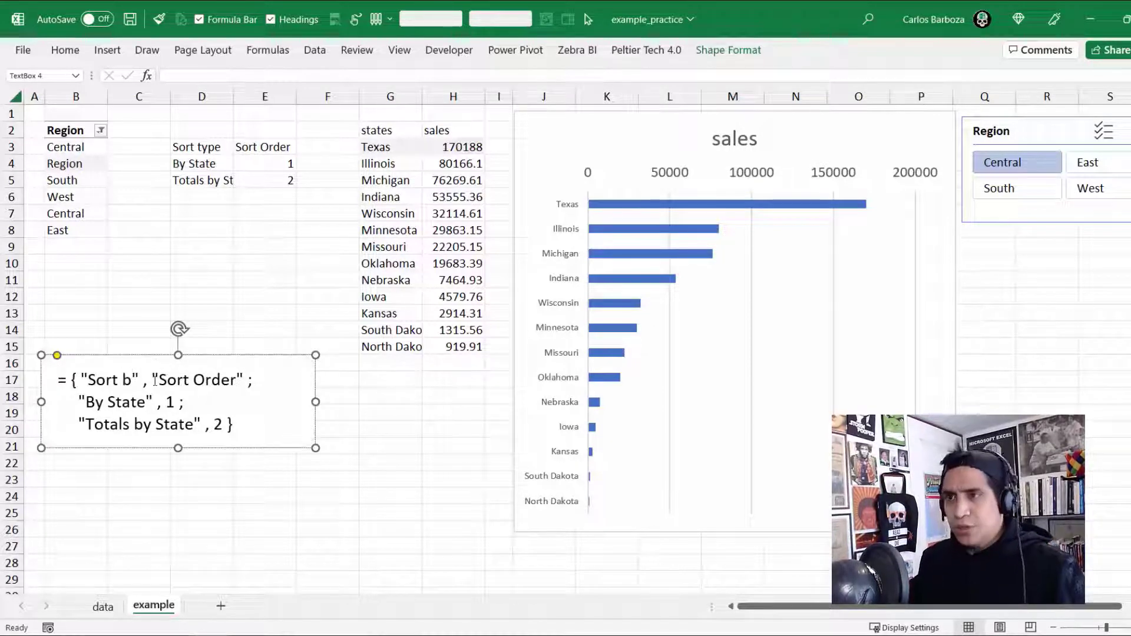
{"action": "left_click", "coordinate": [180, 293]}
- Change the first heading in D3's array formula to "Sort by"
{"action": "double_click", "coordinate": [218, 147]}
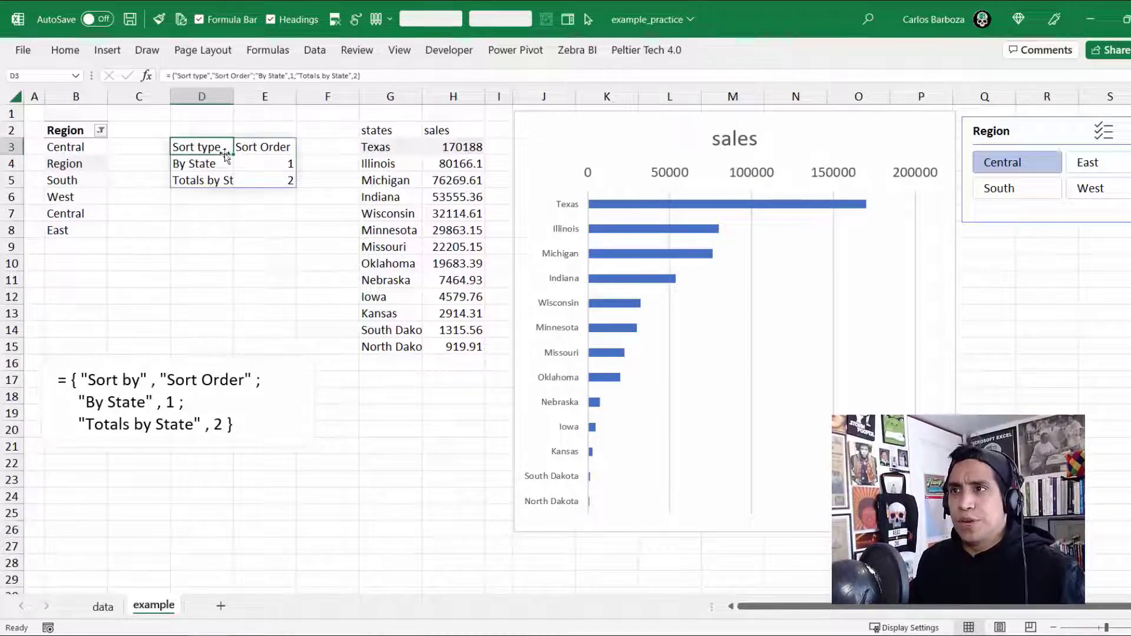
{"action": "left_click_drag", "start_coordinate": [234, 148], "coordinate": [216, 148]}
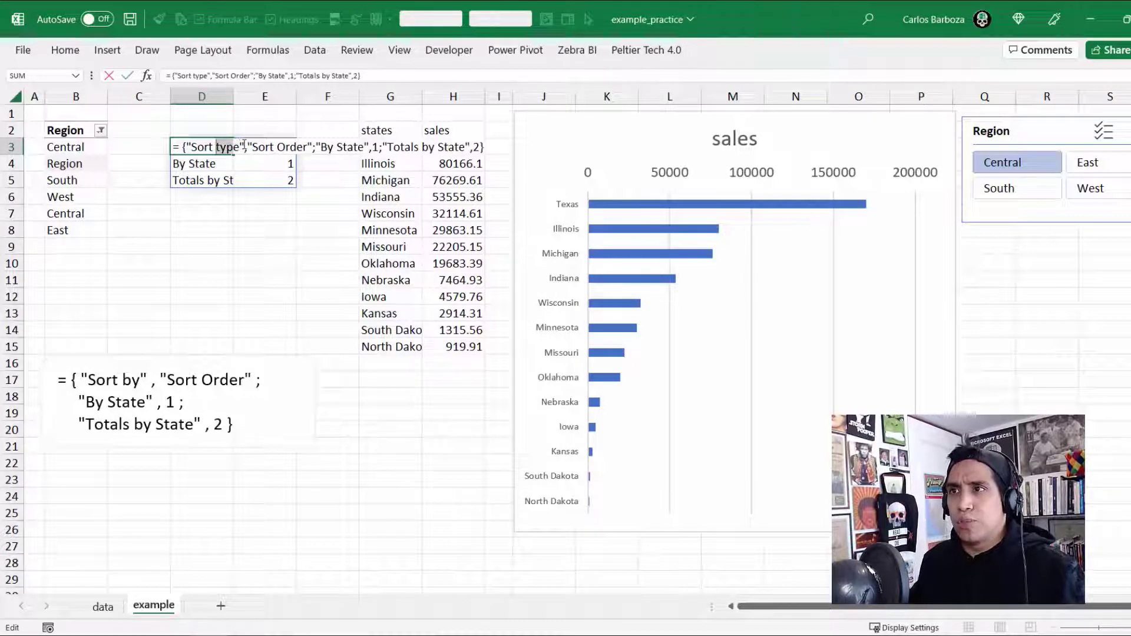
{"action": "type", "text": "vy"}
{"action": "key", "text": "BackSpace"}
{"action": "key", "text": "BackSpace"}
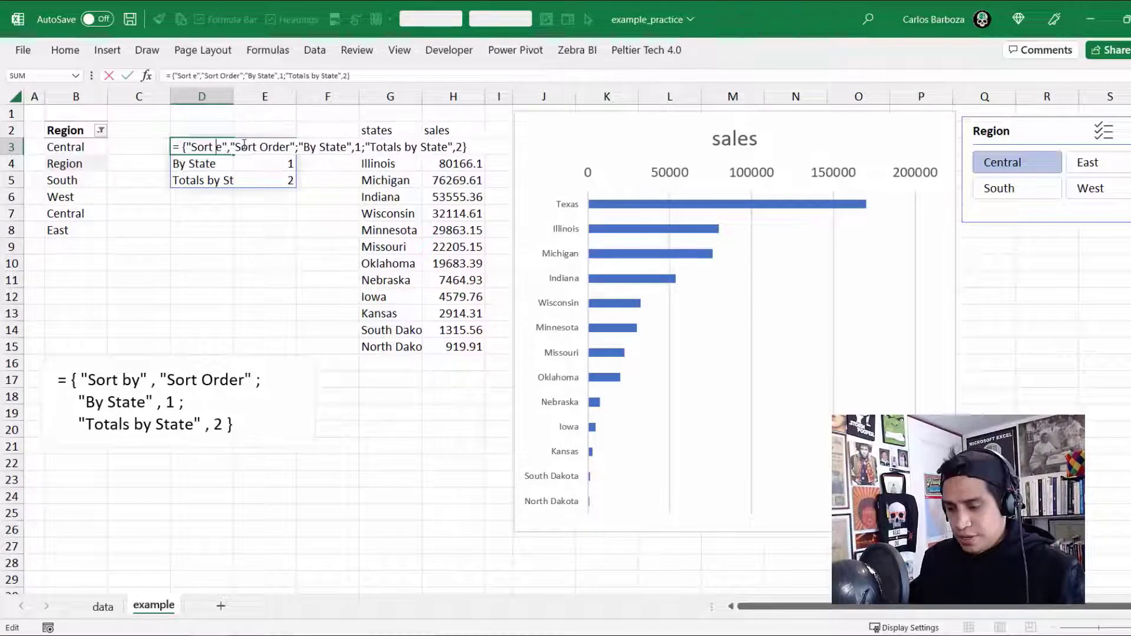
{"action": "type", "text": "by"}
{"action": "key", "text": "BackSpace"}
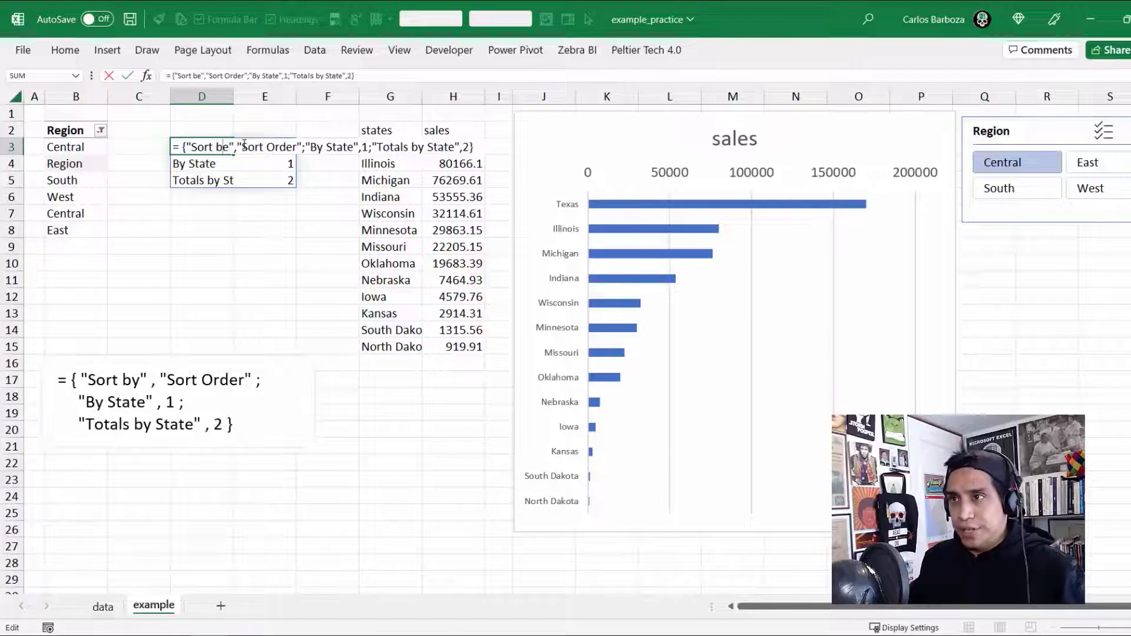
{"action": "type", "text": "y"}
{"action": "key", "text": "Delete"}
{"action": "key", "text": "ctrl+Return"}
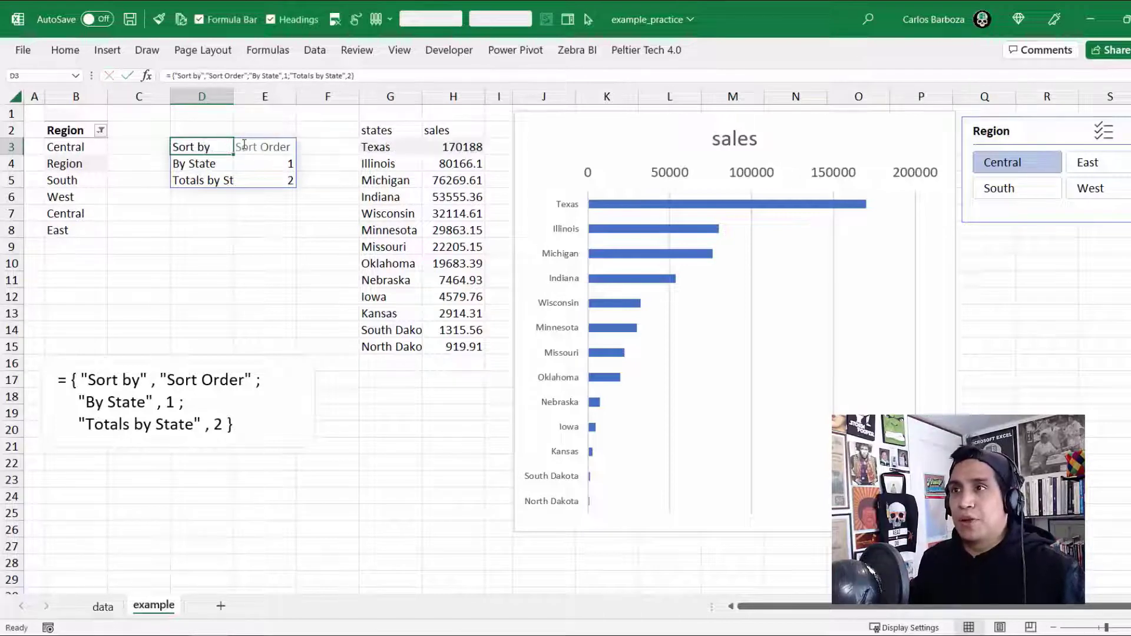
- Shift the "Sort by" text box up to about row 15
{"action": "left_click", "coordinate": [131, 401]}
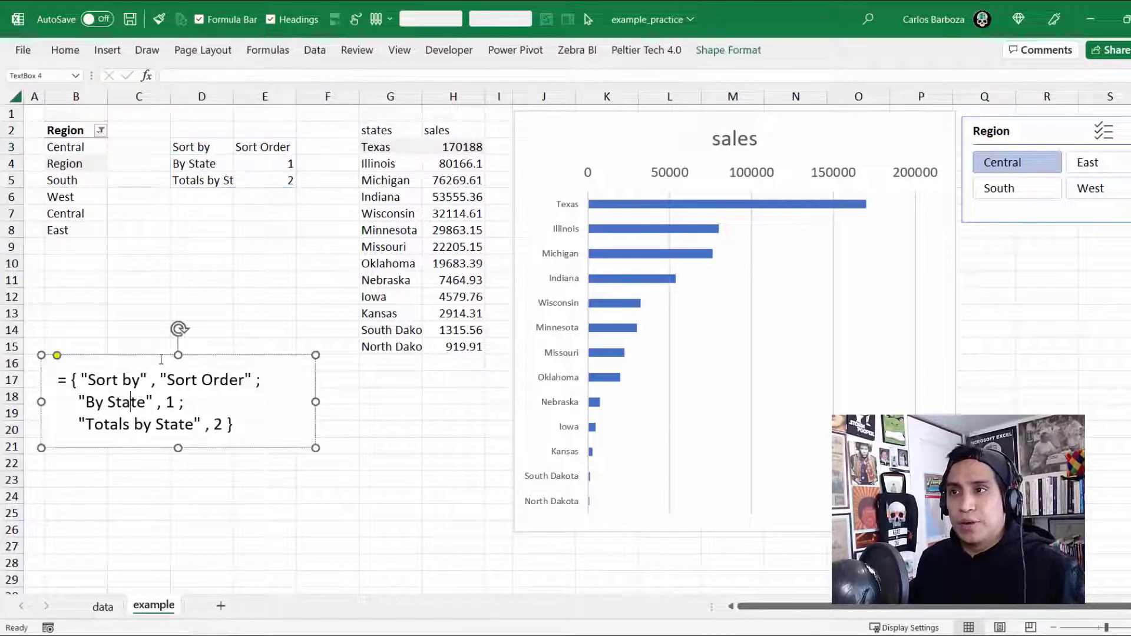
{"action": "left_click_drag", "start_coordinate": [163, 356], "coordinate": [160, 334]}
{"action": "left_click", "coordinate": [161, 302]}
- Copy the text box with the Ascending and Descending array from example_completed into example_practice, directly below the "Sort by" text box
{"action": "key", "text": "alt+Tab"}
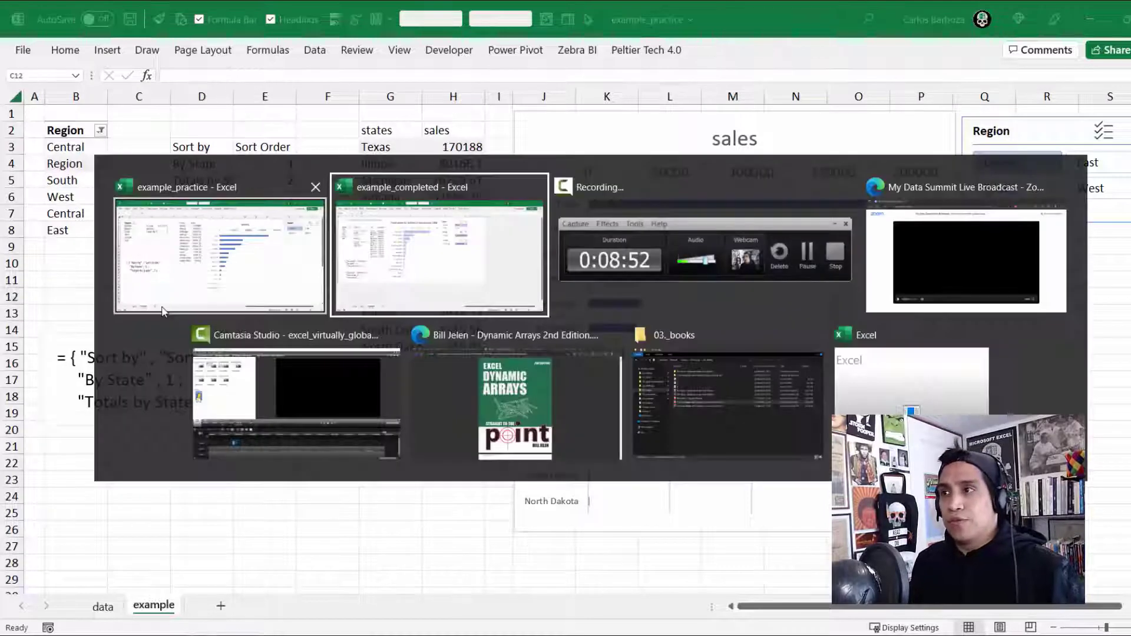
{"action": "left_click", "coordinate": [154, 403]}
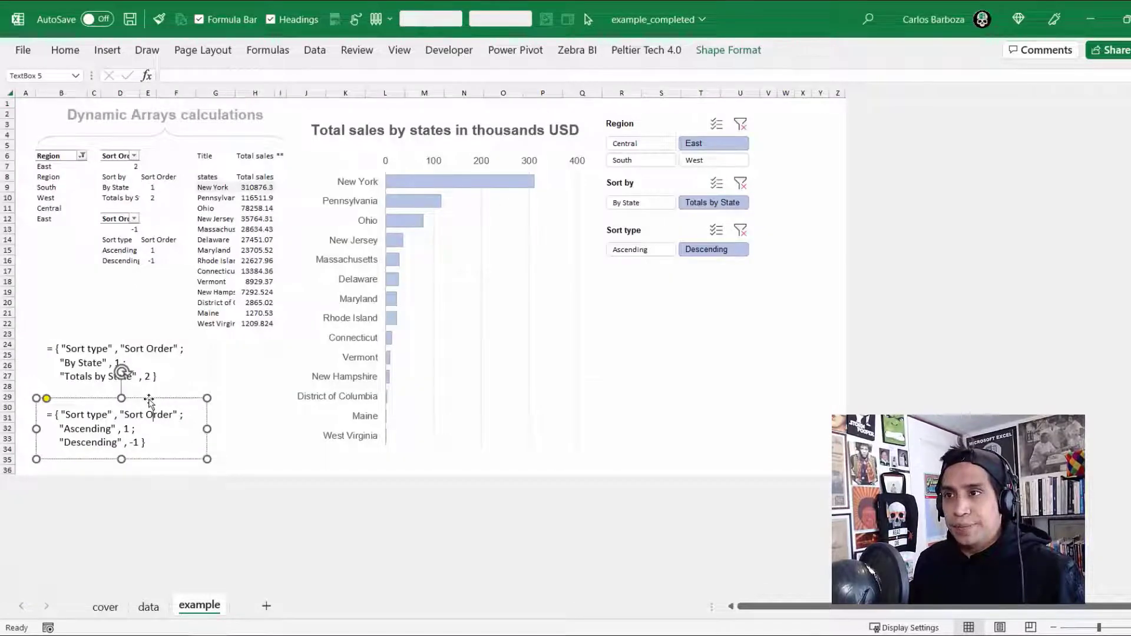
{"action": "key", "text": "alt+Tab"}
{"action": "left_click", "coordinate": [140, 461]}
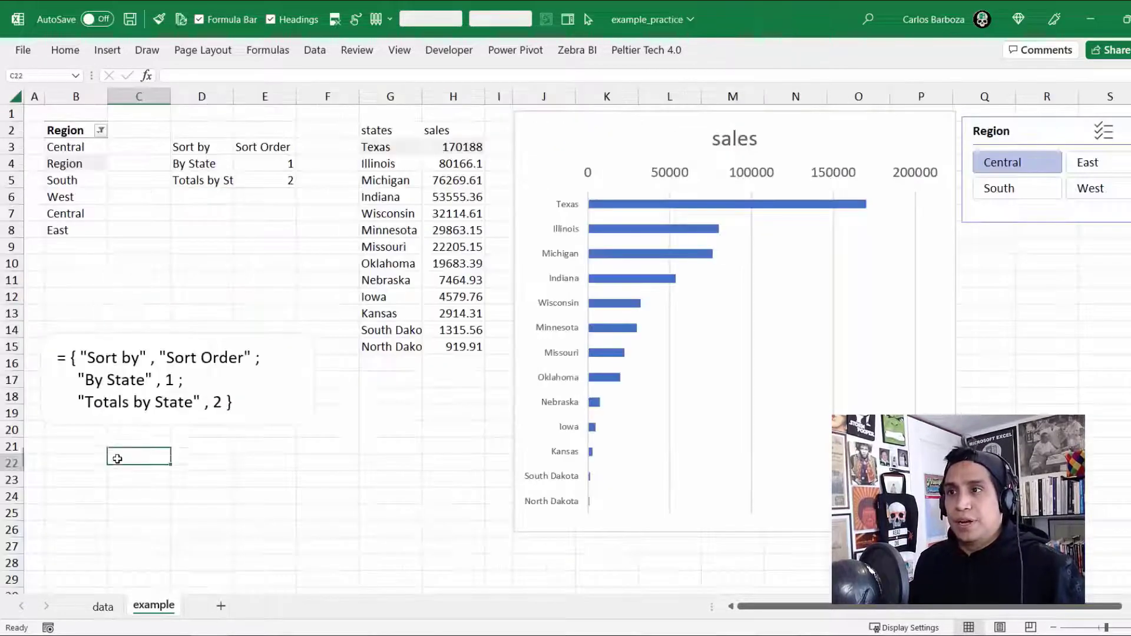
{"action": "key", "text": "ctrl+v"}
{"action": "left_click_drag", "start_coordinate": [160, 455], "coordinate": [108, 442]}
{"action": "key", "text": "ctrl+F3"}
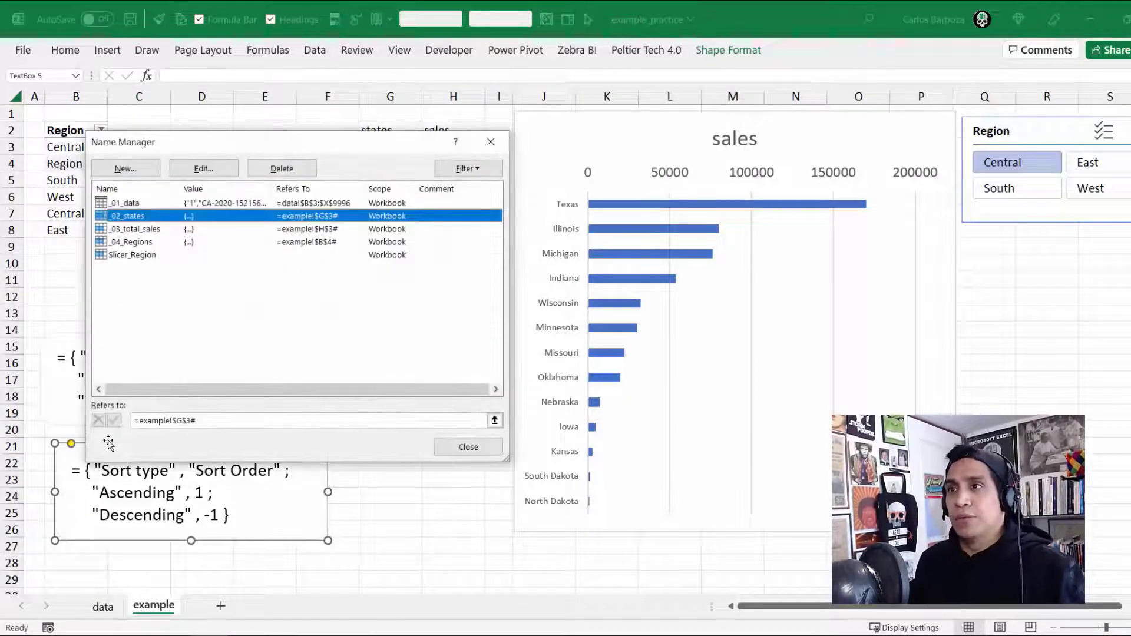
{"action": "key", "text": "Escape"}
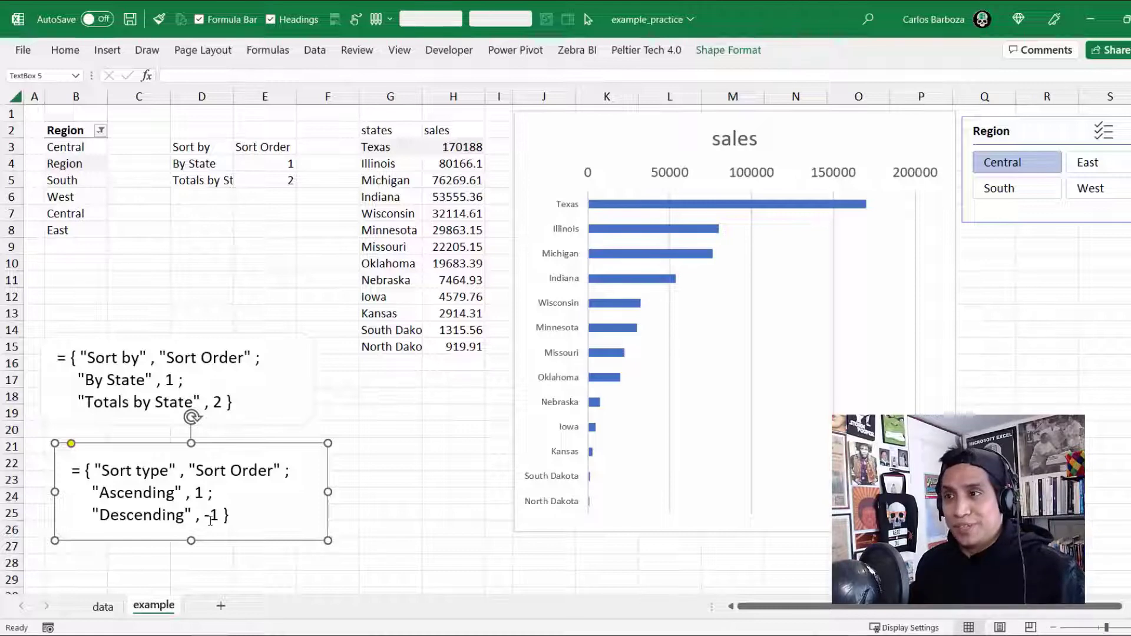
- Copy the "Sort type" array with Ascending 1 and Descending -1 from its text box into cell D9 as a formula
{"action": "left_click_drag", "start_coordinate": [243, 513], "coordinate": [69, 451]}
{"action": "key", "text": "ctrl+c"}
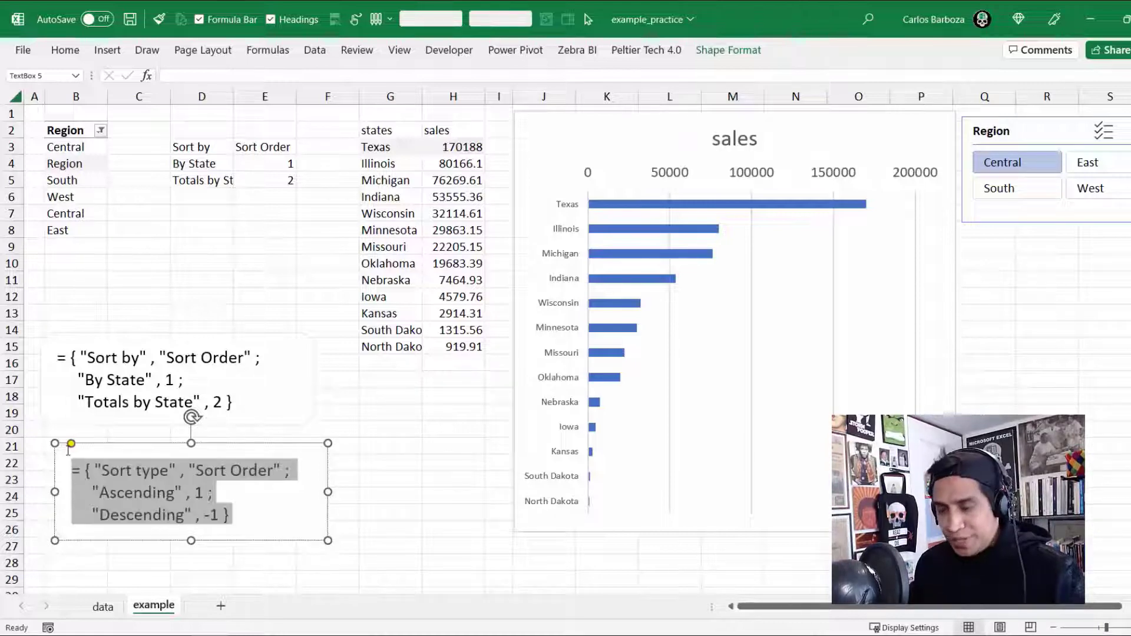
{"action": "key", "text": "Escape"}
{"action": "left_click", "coordinate": [202, 243]}
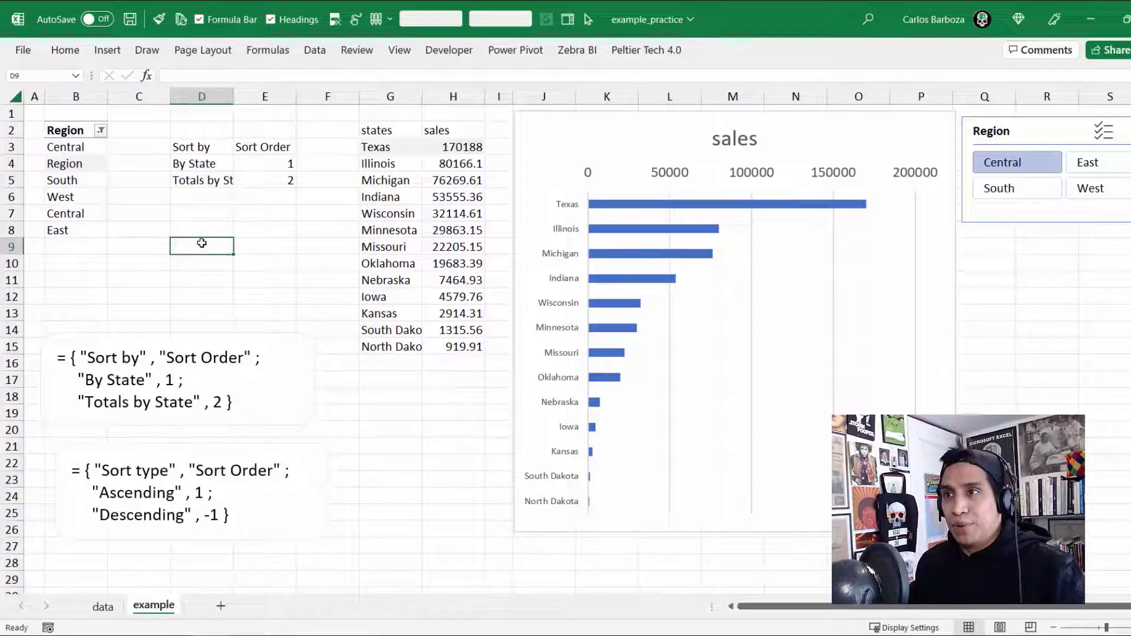
{"action": "double_click", "coordinate": [202, 245]}
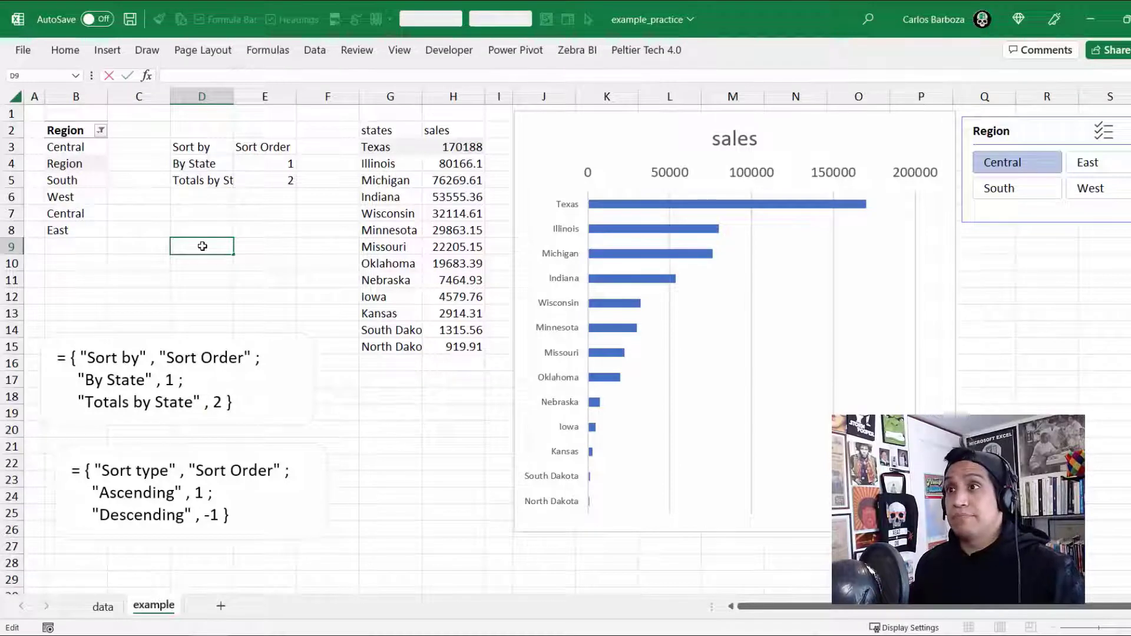
{"action": "key", "text": "ctrl+v"}
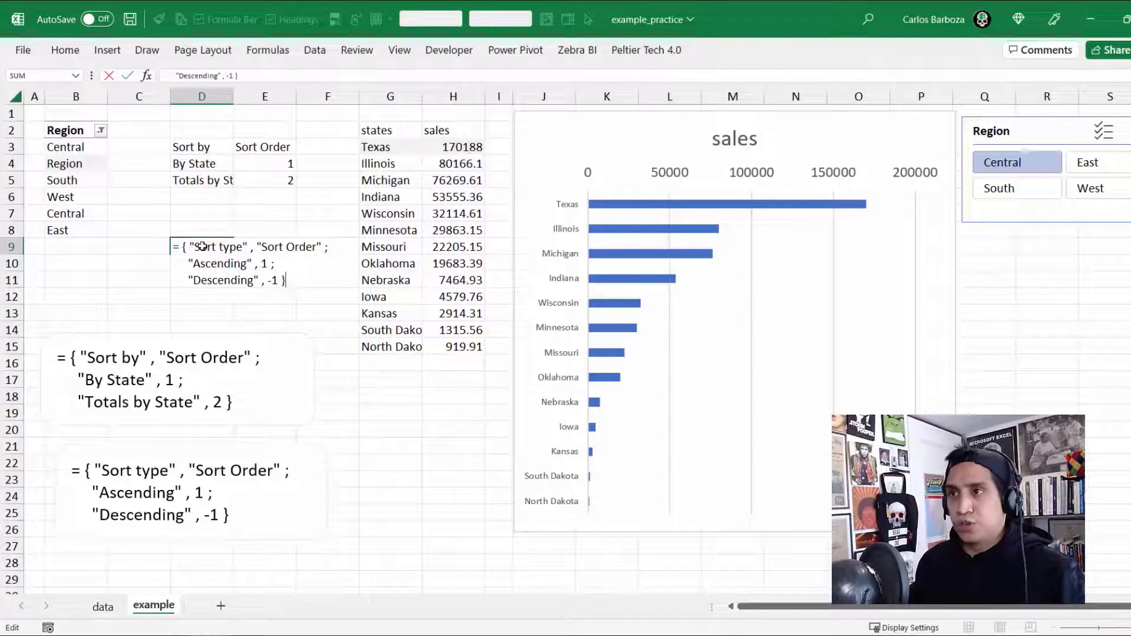
{"action": "key", "text": "ctrl+Return"}
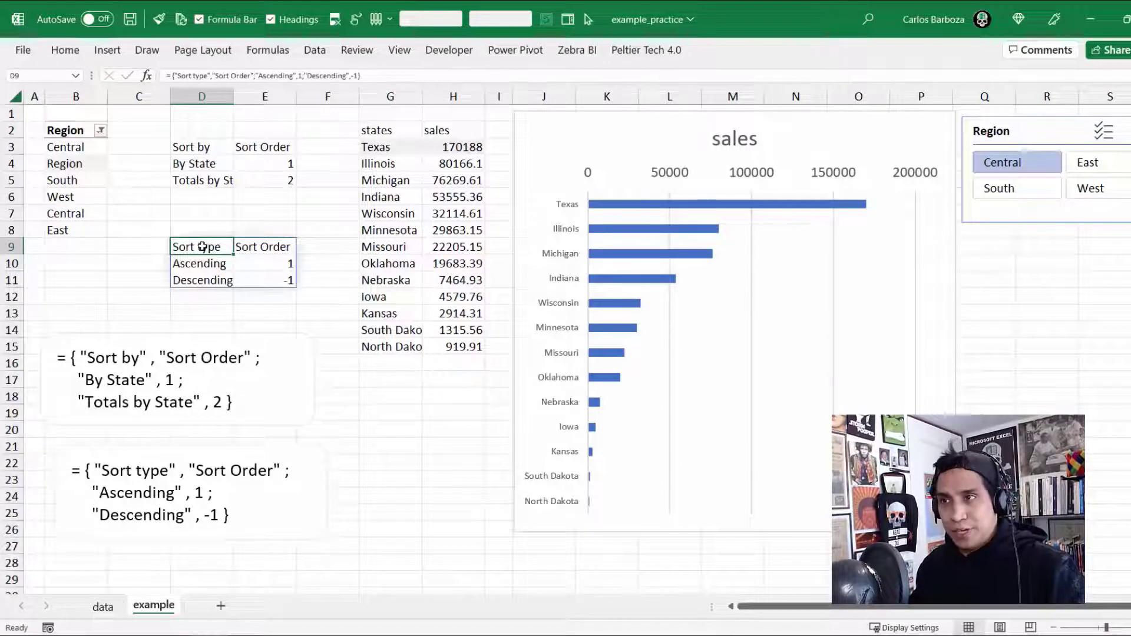
- Examine the array formulas behind the "Sort by" table in D3 and the "Sort type" table in D9
{"action": "double_click", "coordinate": [203, 246]}
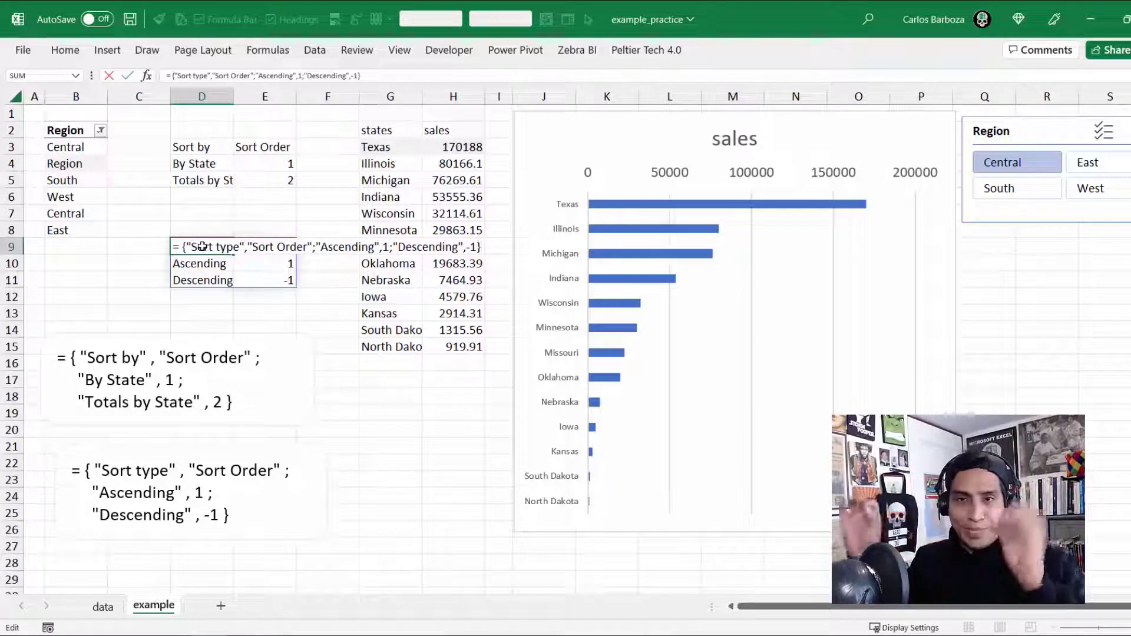
{"action": "key", "text": "Escape"}
{"action": "left_click", "coordinate": [197, 147], "text": "ctrl"}
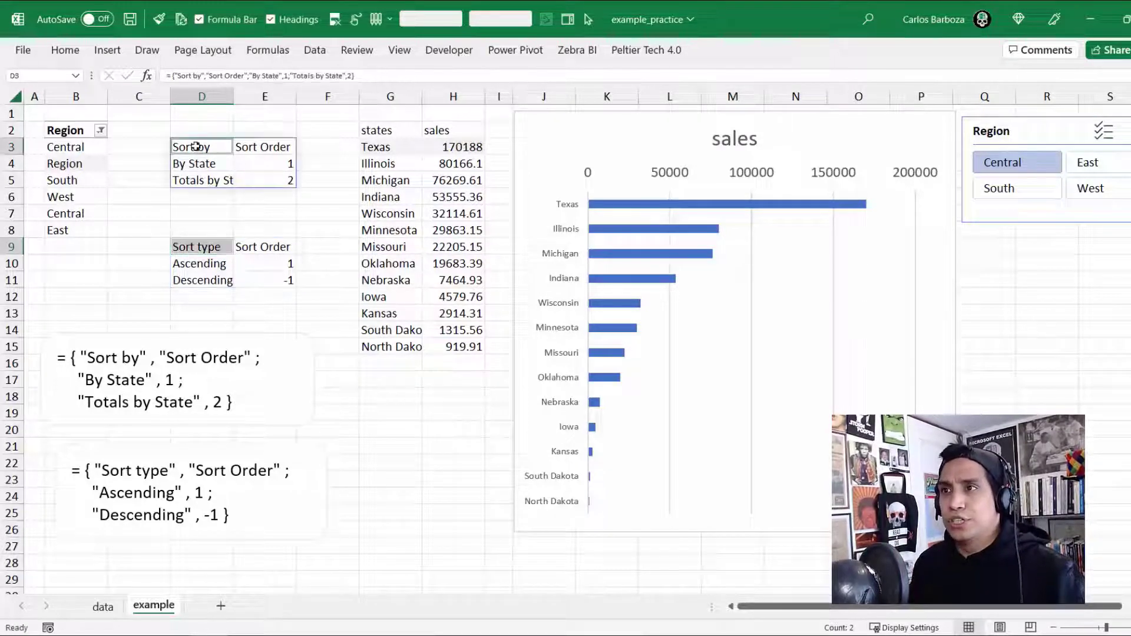
{"action": "left_click", "coordinate": [65, 50]}
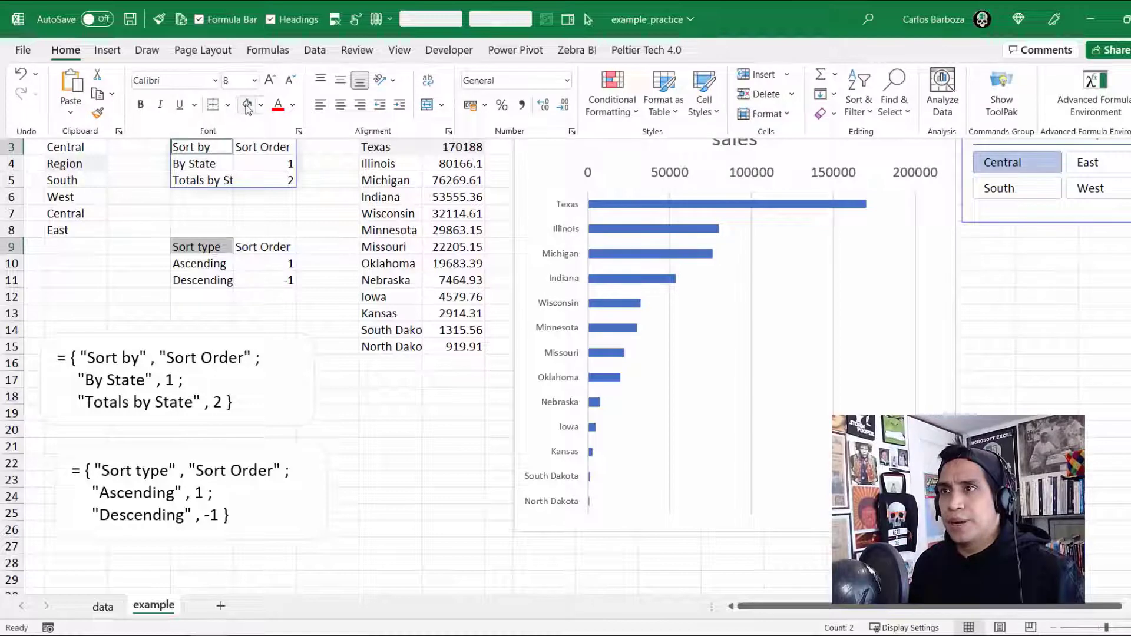
{"action": "left_click", "coordinate": [286, 243]}
{"action": "left_click", "coordinate": [209, 150]}
{"action": "key", "text": "F2"}
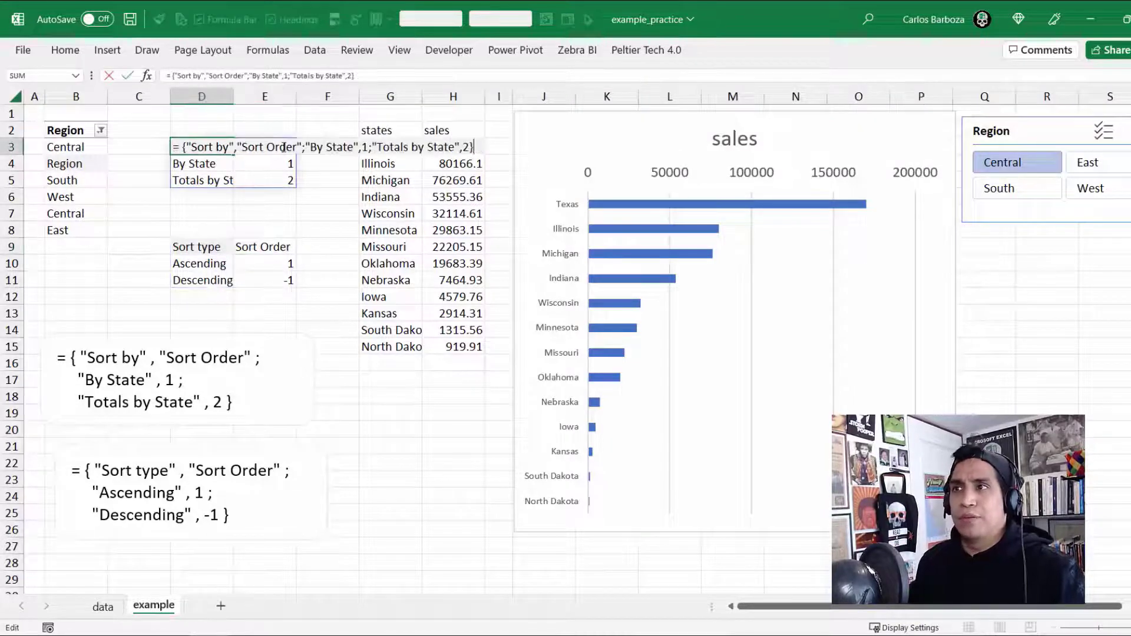
{"action": "key", "text": "Escape"}
{"action": "left_click", "coordinate": [198, 242]}
{"action": "key", "text": "F2"}
{"action": "key", "text": "Escape"}
{"action": "left_click", "coordinate": [197, 146]}
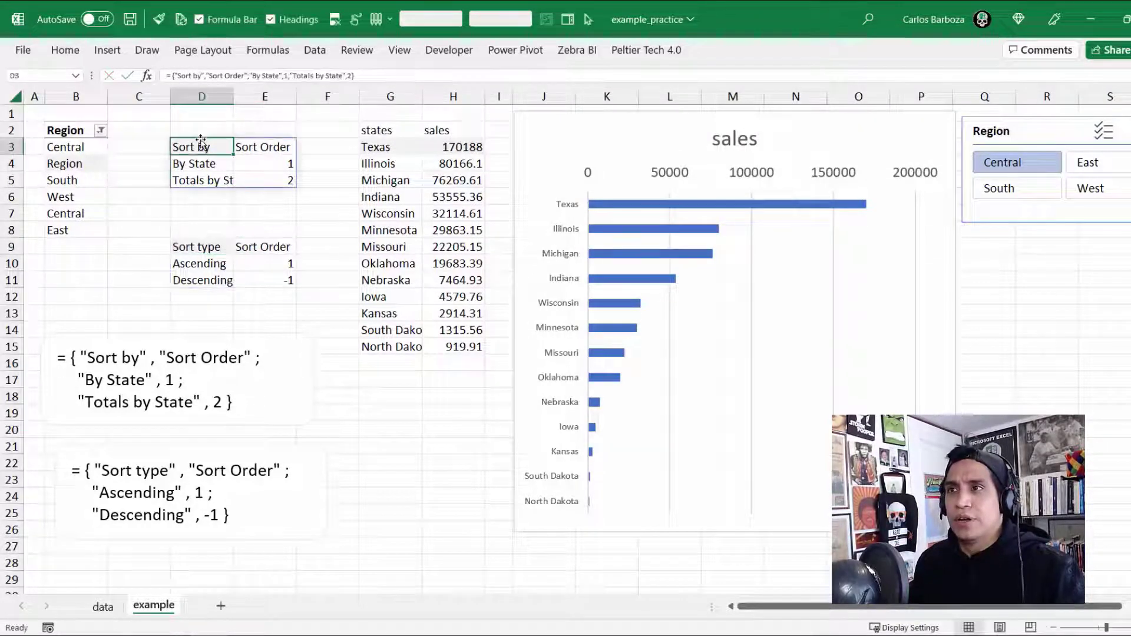
- Shift the "Sort type" text box down to about row 23 and the "Sort by" text box to about row 17
{"action": "left_click", "coordinate": [304, 446]}
{"action": "left_click_drag", "start_coordinate": [301, 444], "coordinate": [296, 476]}
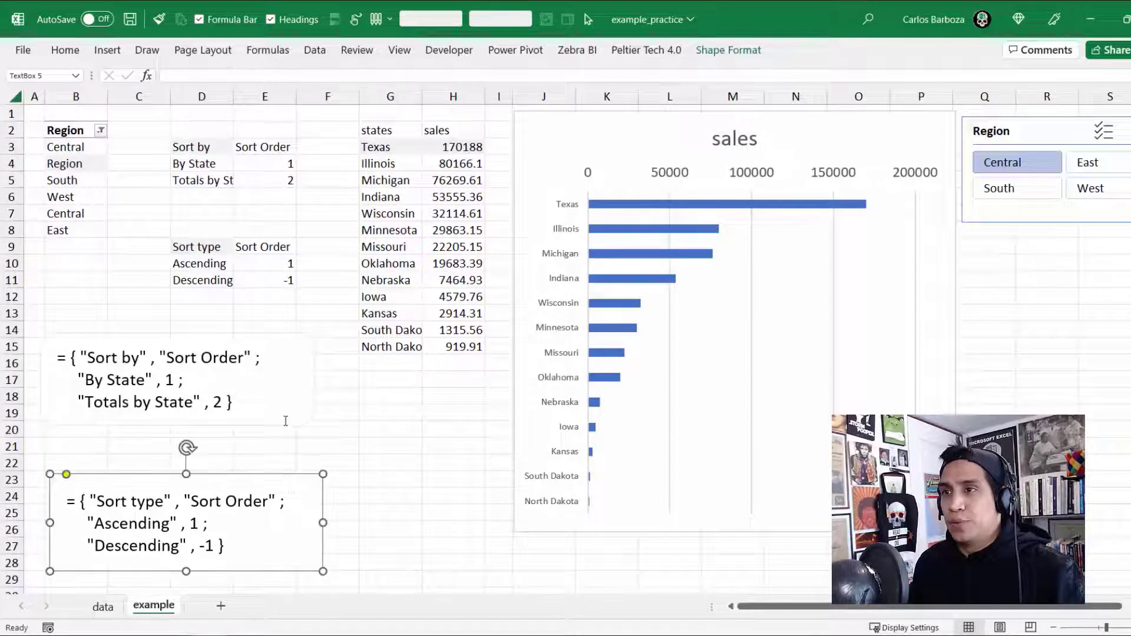
{"action": "left_click", "coordinate": [285, 421]}
{"action": "left_click_drag", "start_coordinate": [282, 426], "coordinate": [285, 465]}
{"action": "left_click", "coordinate": [248, 275]}
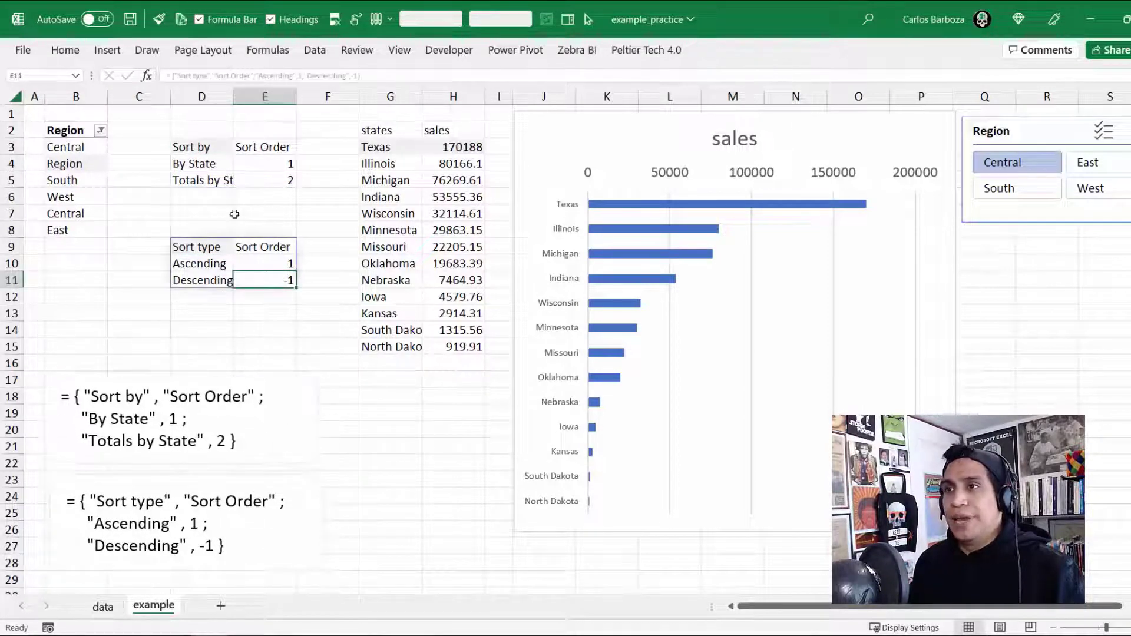
- Rename the defined name Slicer_Region as _05_Slicer_Region
{"action": "left_click", "coordinate": [192, 151]}
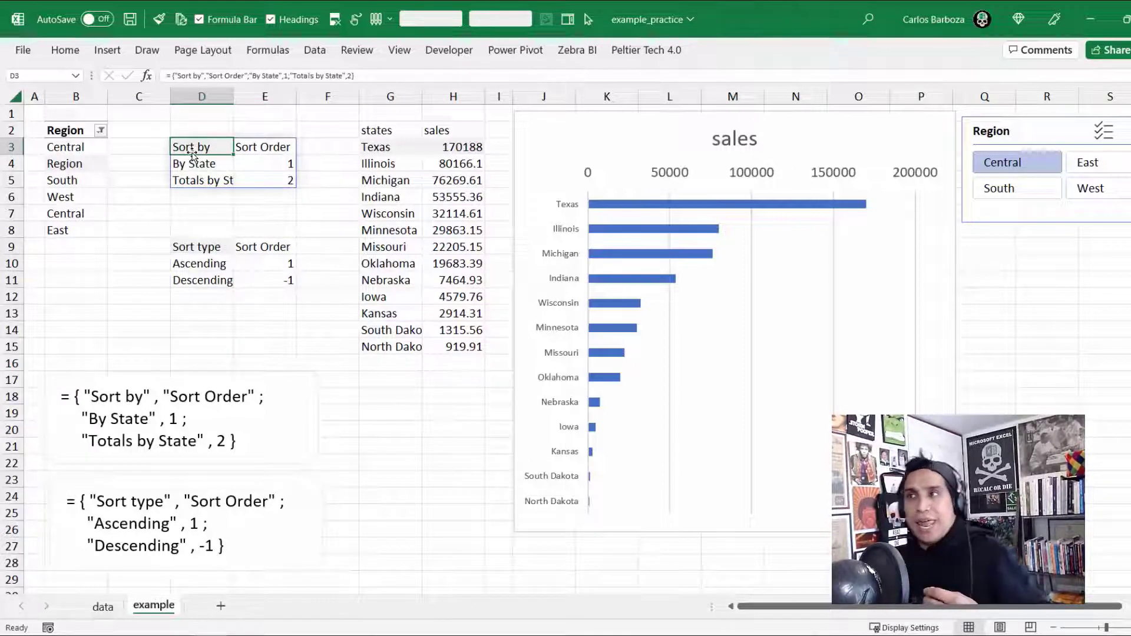
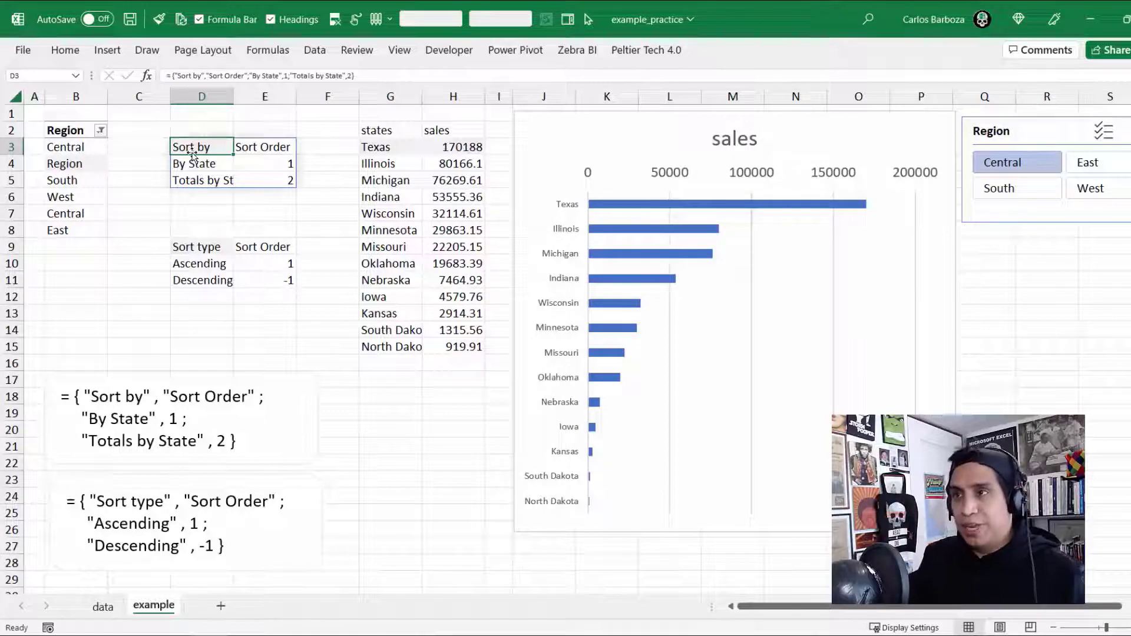
{"action": "key", "text": "ctrl+F3"}
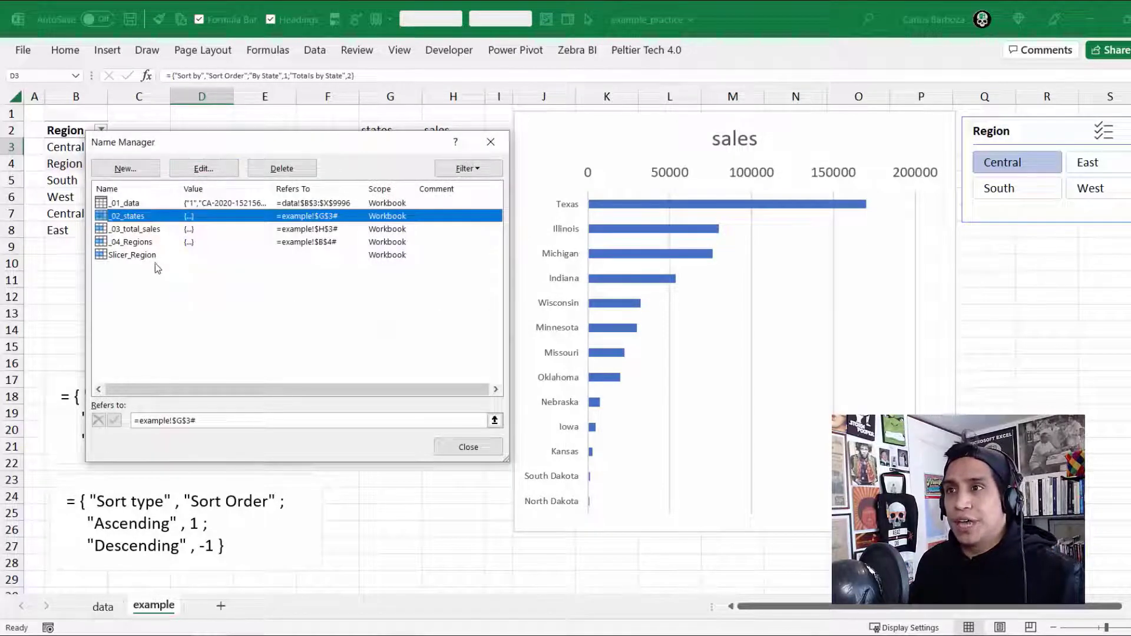
{"action": "left_click", "coordinate": [153, 261]}
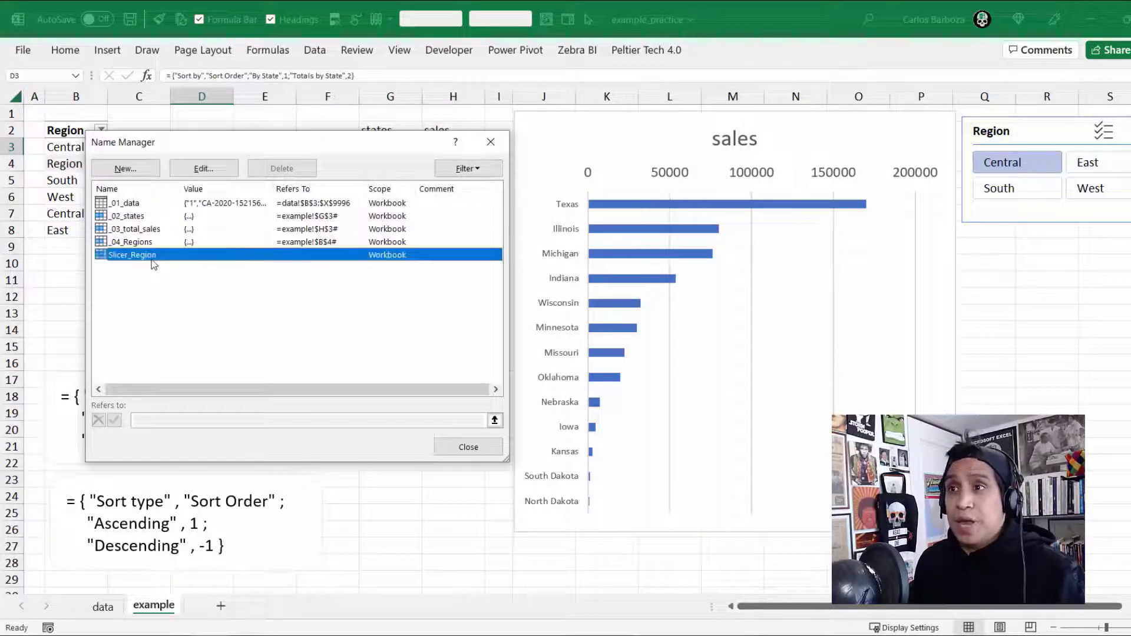
{"action": "left_click", "coordinate": [207, 169]}
{"action": "left_click", "coordinate": [239, 242]}
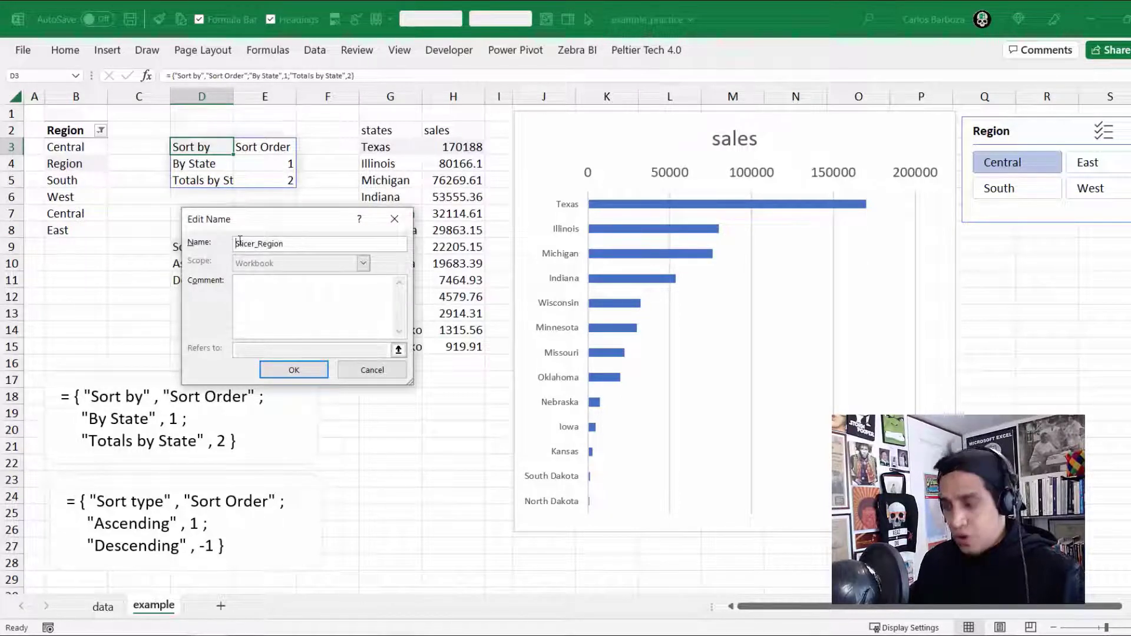
{"action": "type", "text": "_05_"}
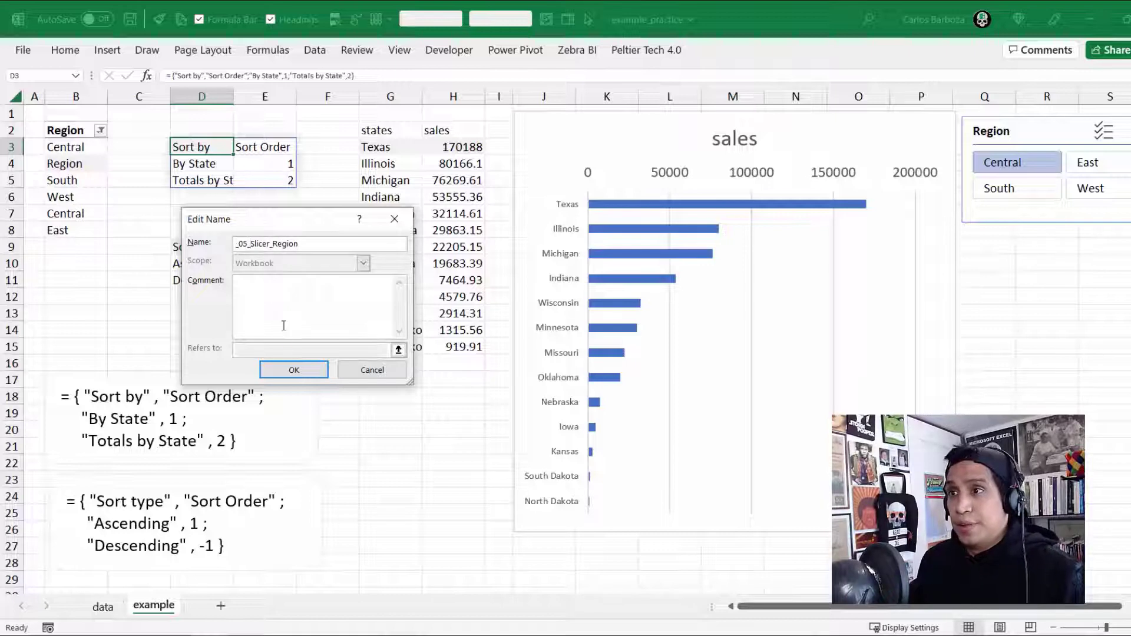
{"action": "left_click", "coordinate": [297, 370]}
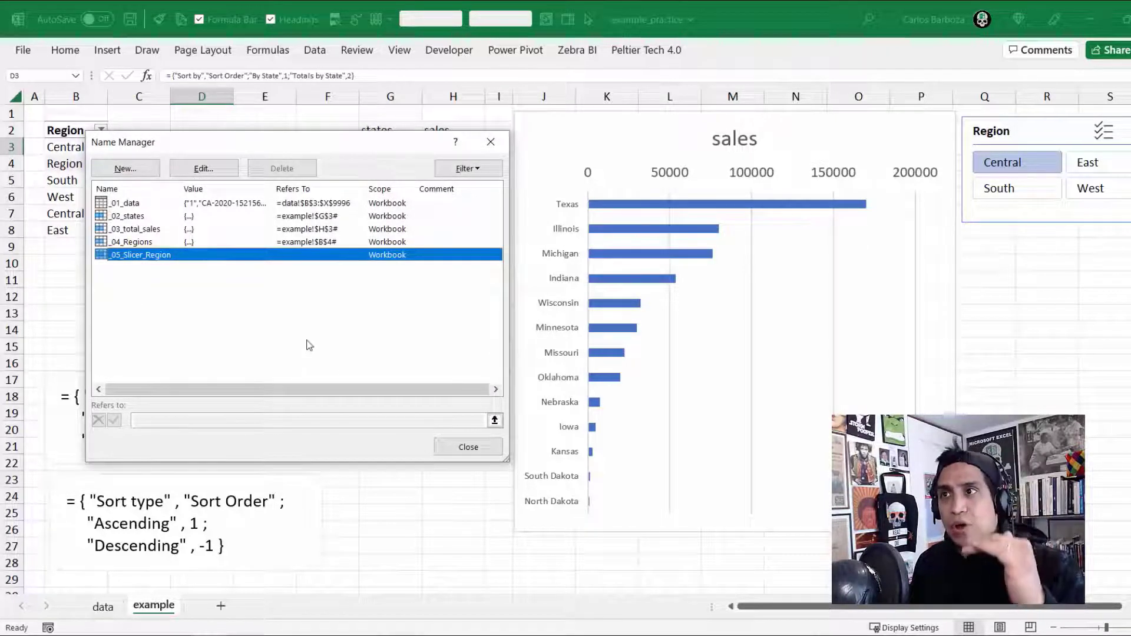
{"action": "left_click_drag", "start_coordinate": [336, 153], "coordinate": [384, 230]}
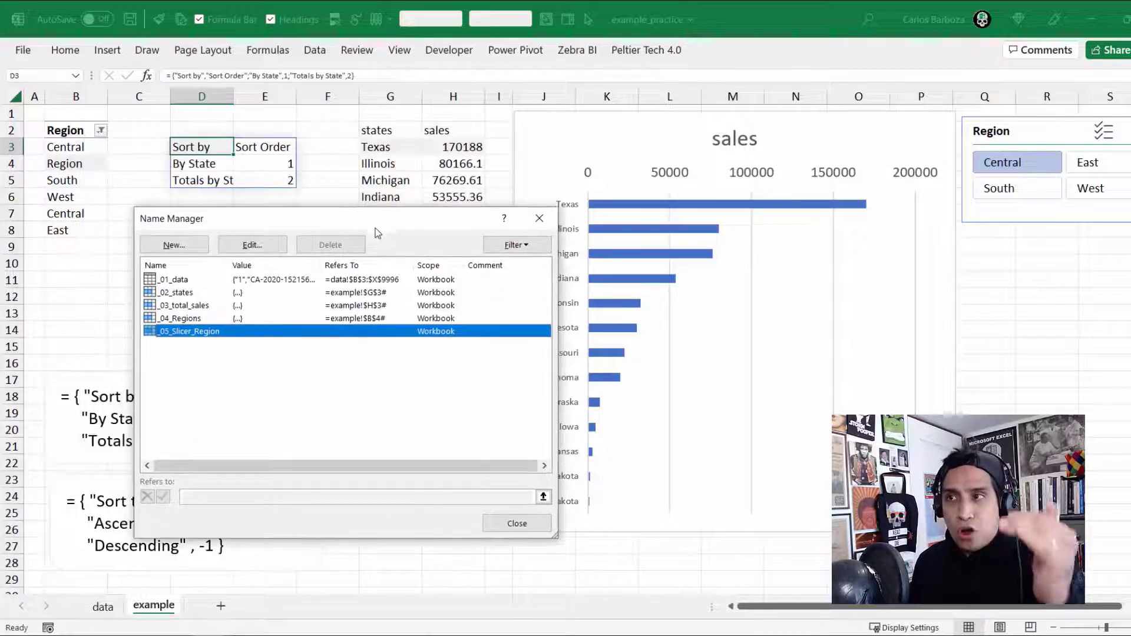
{"action": "left_click", "coordinate": [517, 523]}
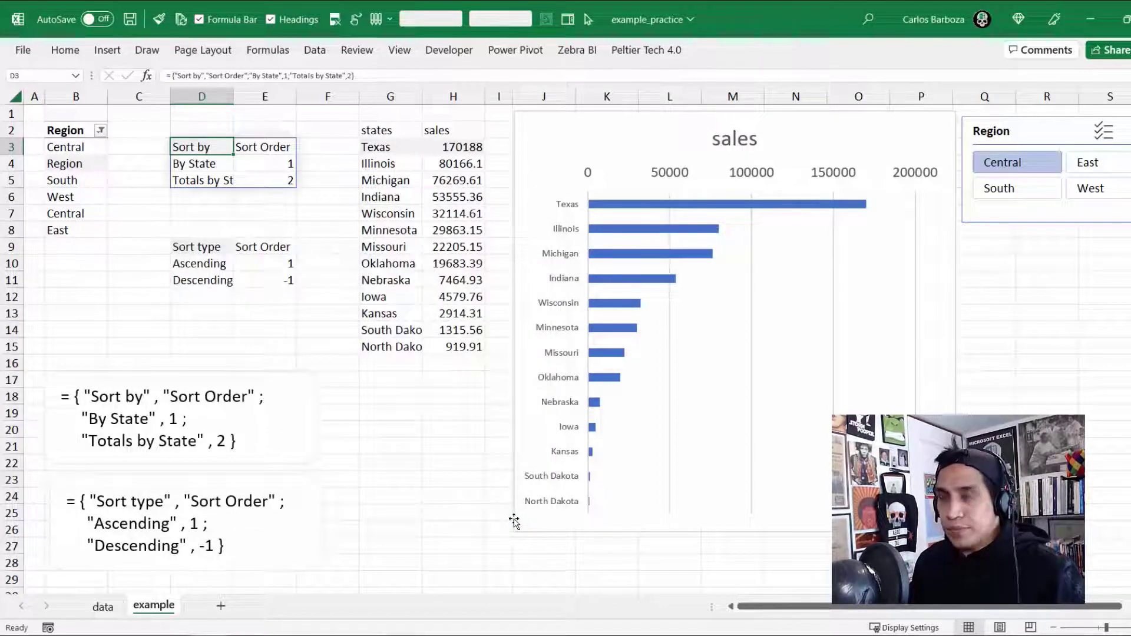
- Define the workbook name _06_Sort_by for the spilled "Sort by" array, referring to =example!$D$3#
{"action": "key", "text": "ctrl+F3"}
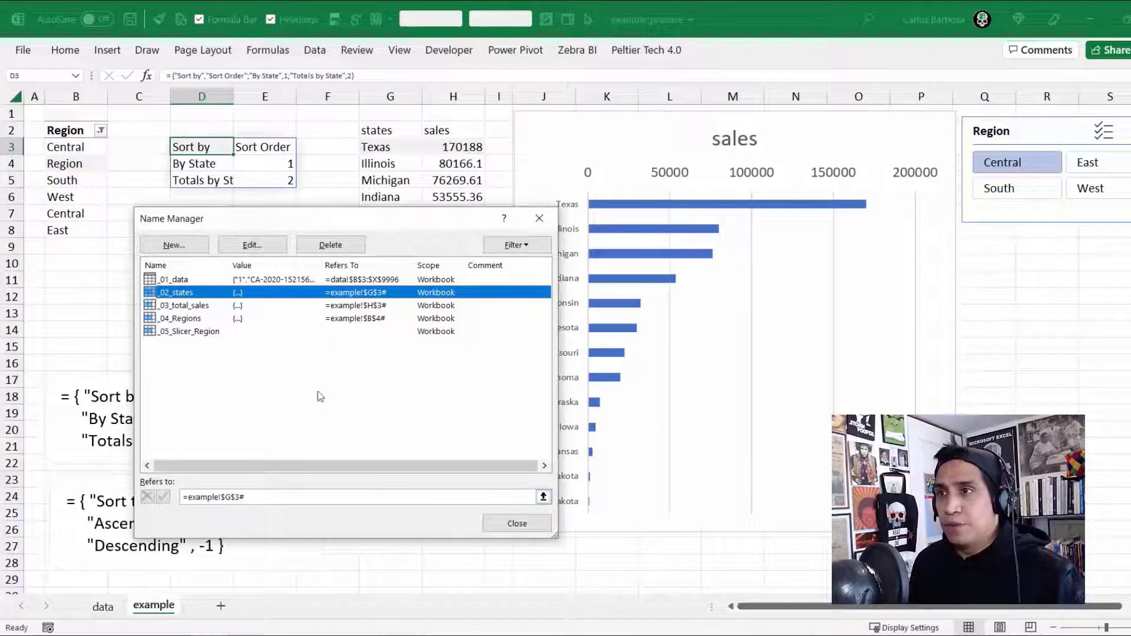
{"action": "left_click", "coordinate": [176, 246]}
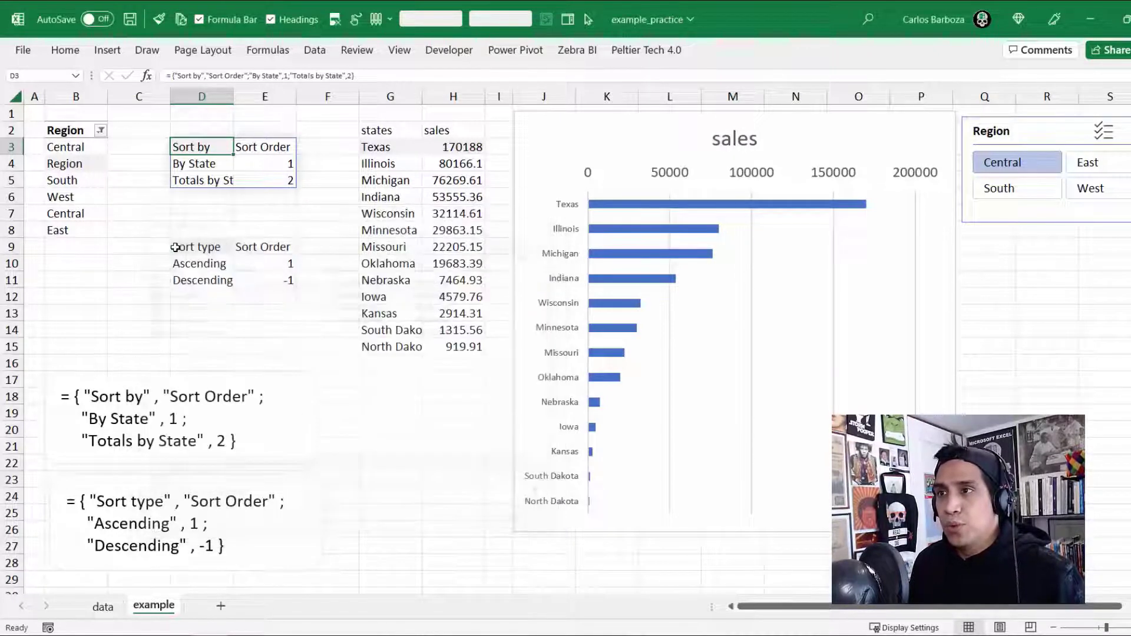
{"action": "left_click", "coordinate": [322, 318]}
{"action": "key", "text": "Home"}
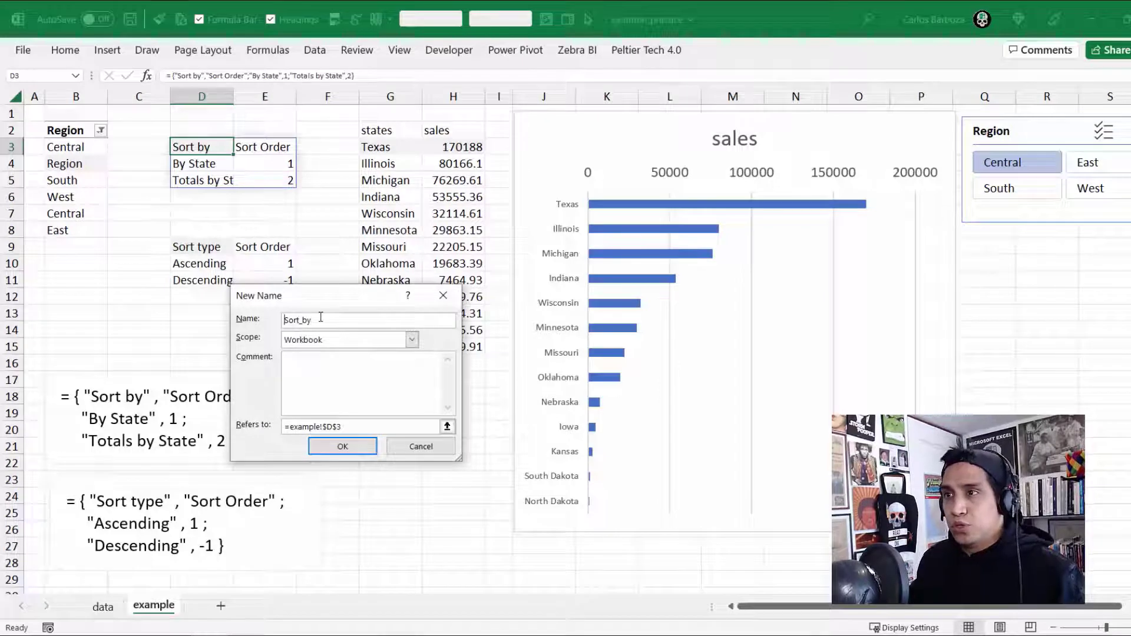
{"action": "type", "text": "_06_"}
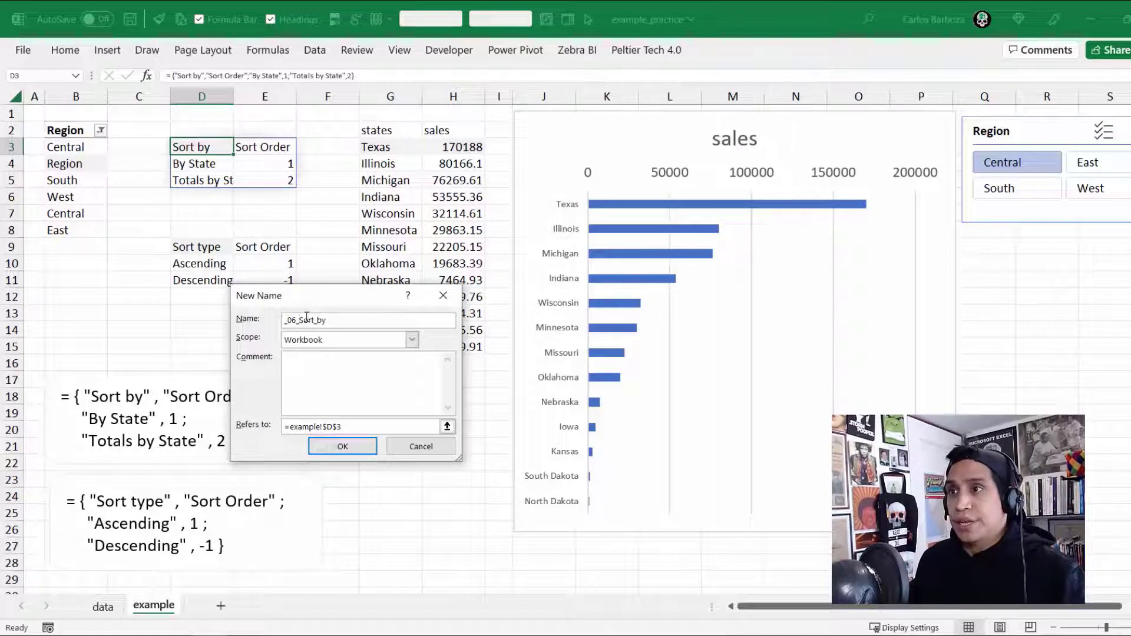
{"action": "left_click", "coordinate": [367, 426]}
{"action": "type", "text": "#"}
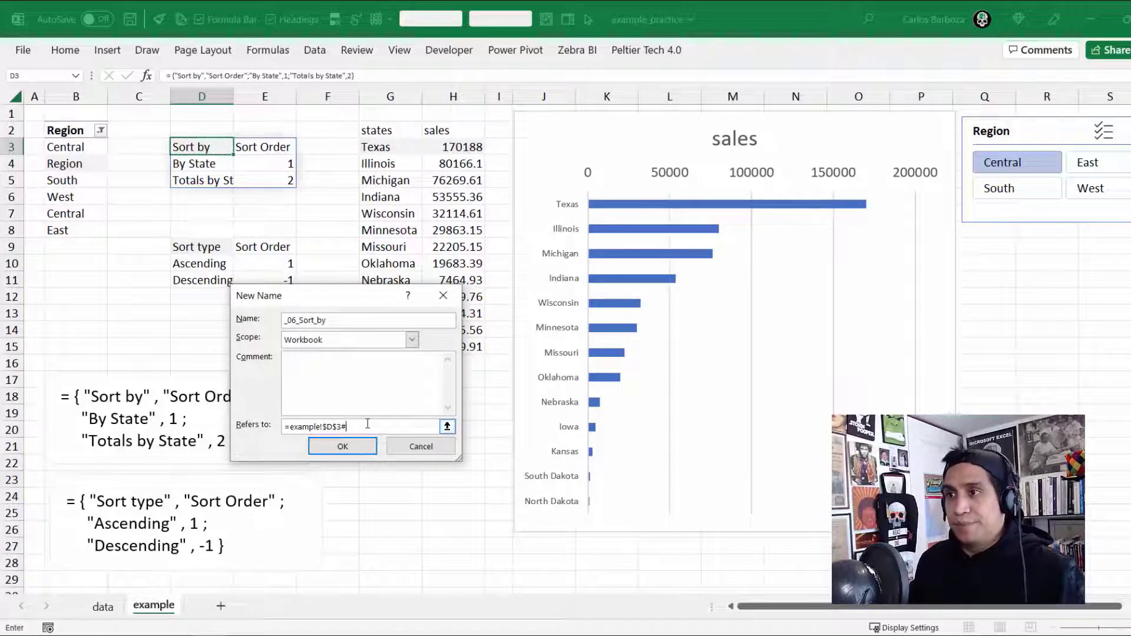
{"action": "left_click", "coordinate": [361, 446]}
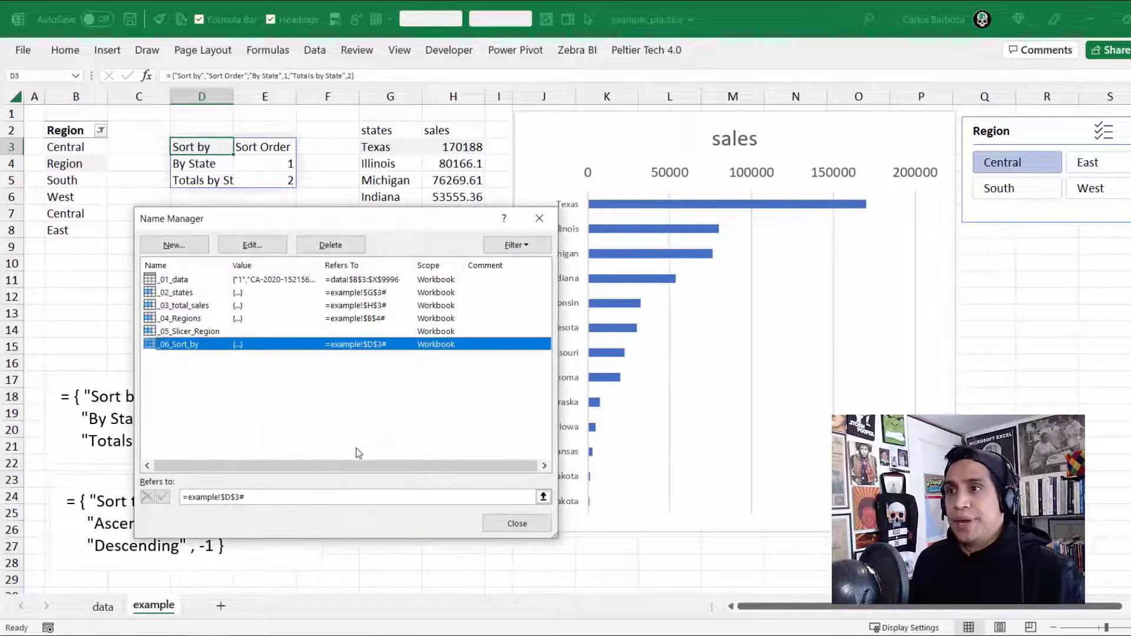
{"action": "left_click", "coordinate": [512, 523]}
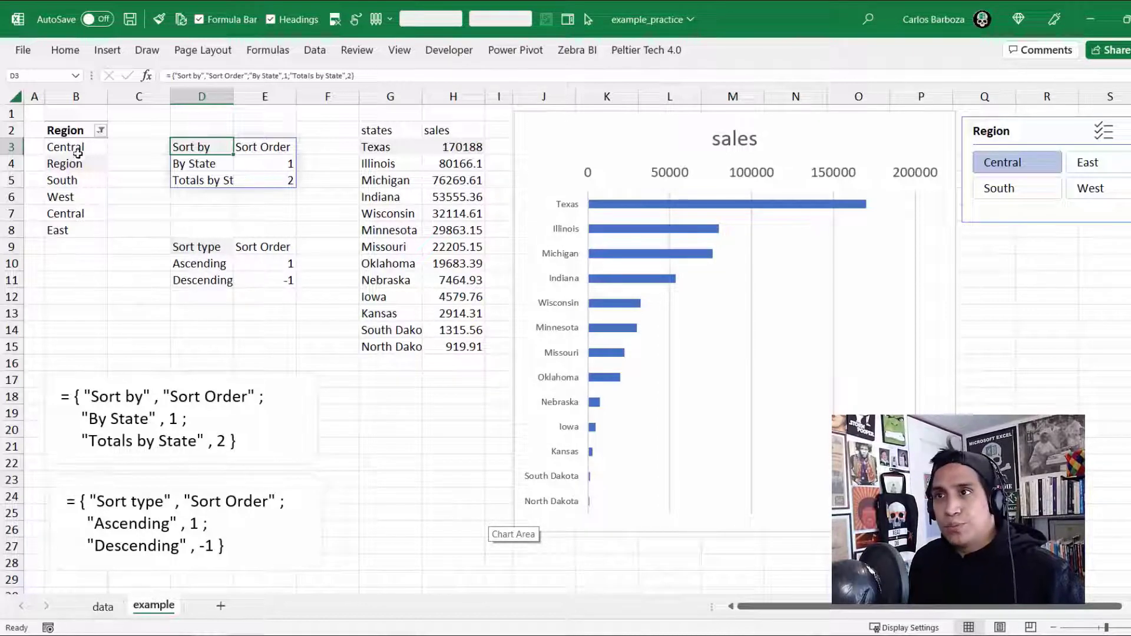
- Insert a PivotTable based on the name _06_Sort_by into the existing worksheet at cell Q11
{"action": "left_click_drag", "start_coordinate": [74, 131], "coordinate": [79, 145]}
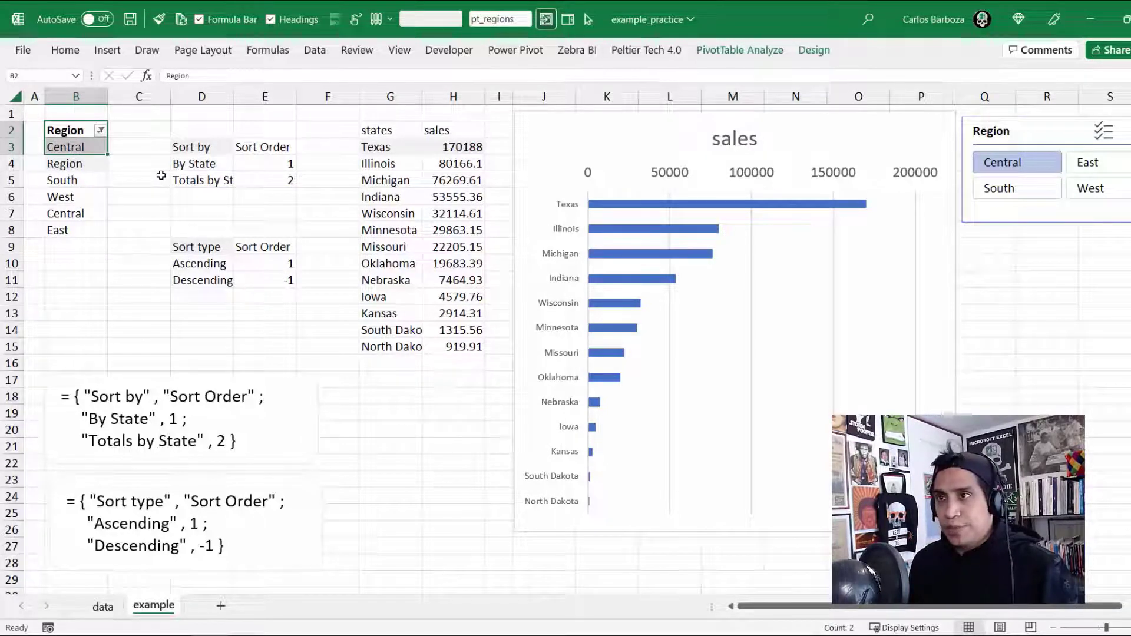
{"action": "left_click", "coordinate": [203, 154]}
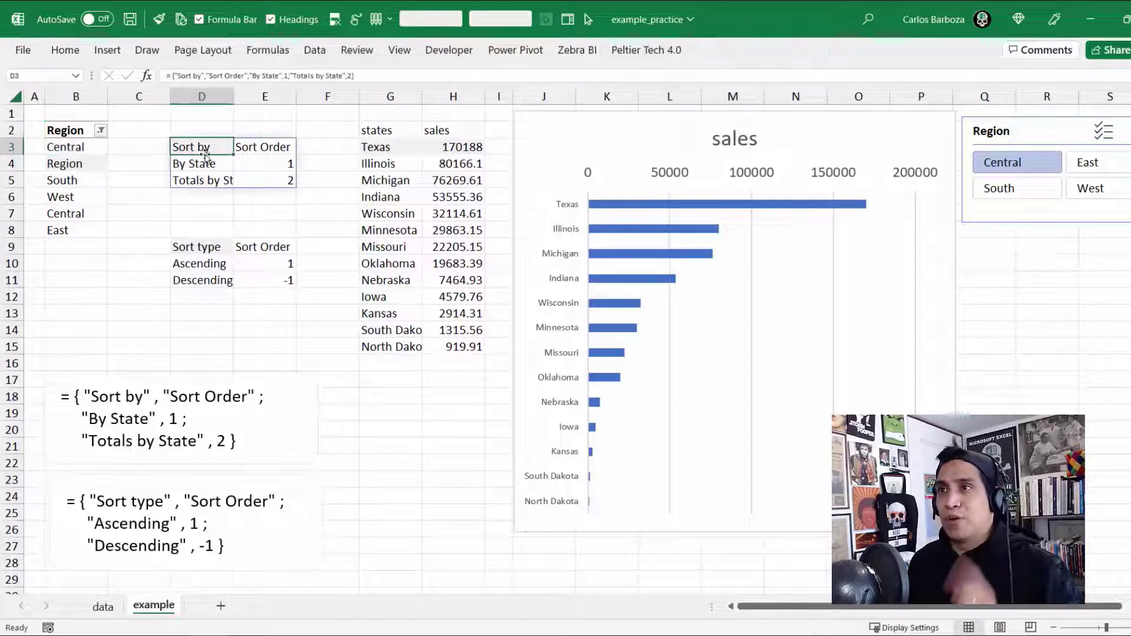
{"action": "left_click", "coordinate": [108, 52]}
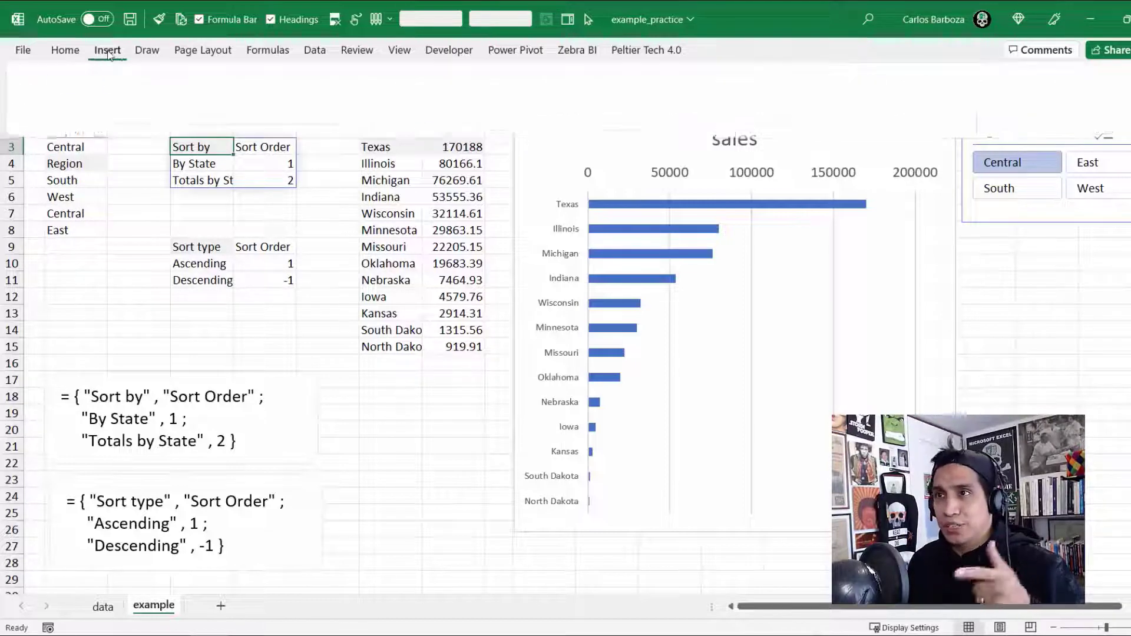
{"action": "left_click", "coordinate": [46, 78]}
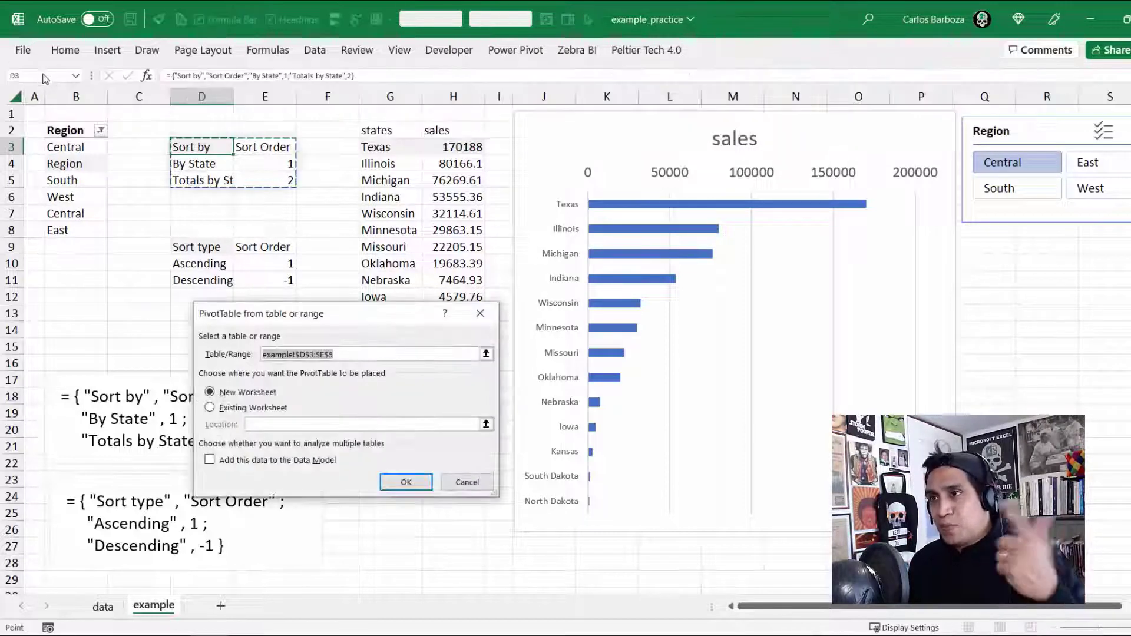
{"action": "key", "text": "BackSpace"}
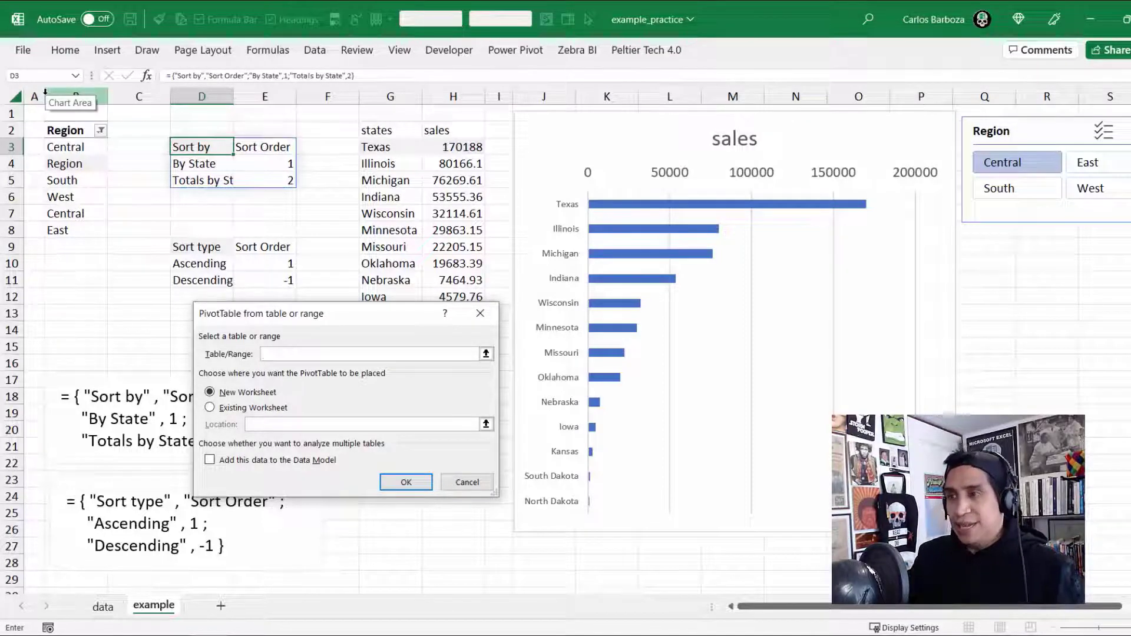
{"action": "key", "text": "F3"}
{"action": "left_click", "coordinate": [259, 383]}
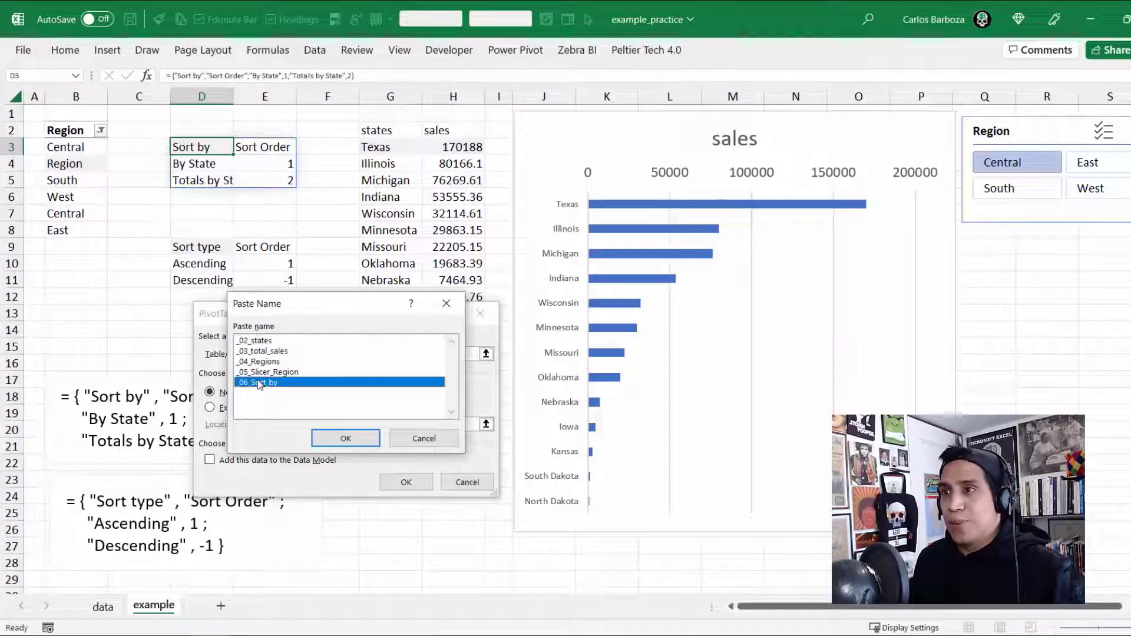
{"action": "left_click", "coordinate": [345, 438]}
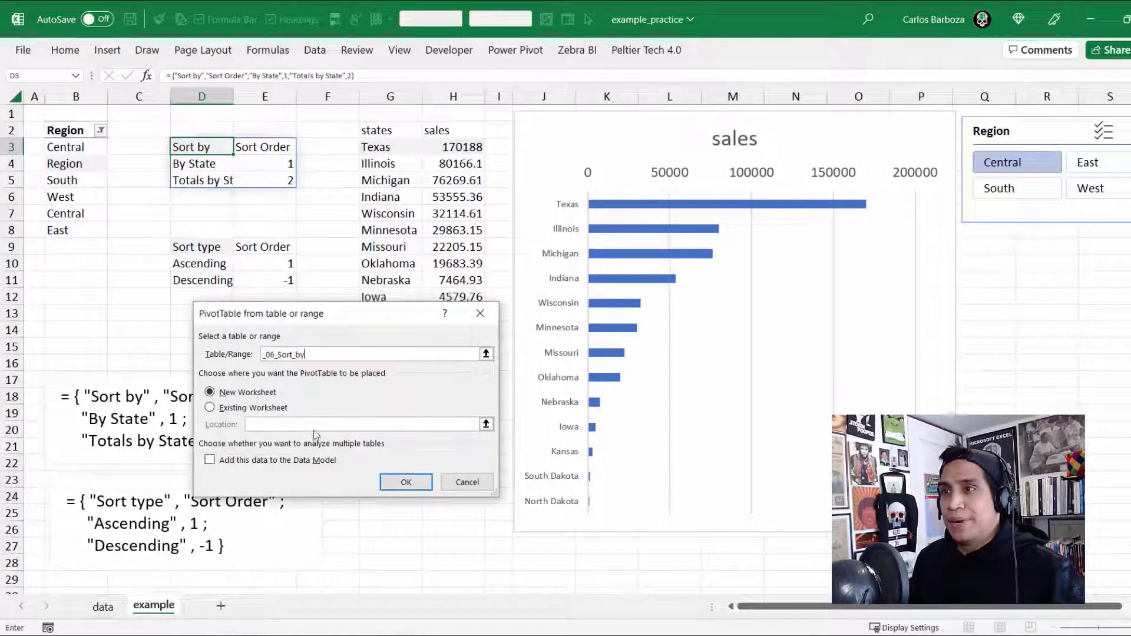
{"action": "left_click", "coordinate": [266, 410]}
{"action": "left_click", "coordinate": [486, 424]}
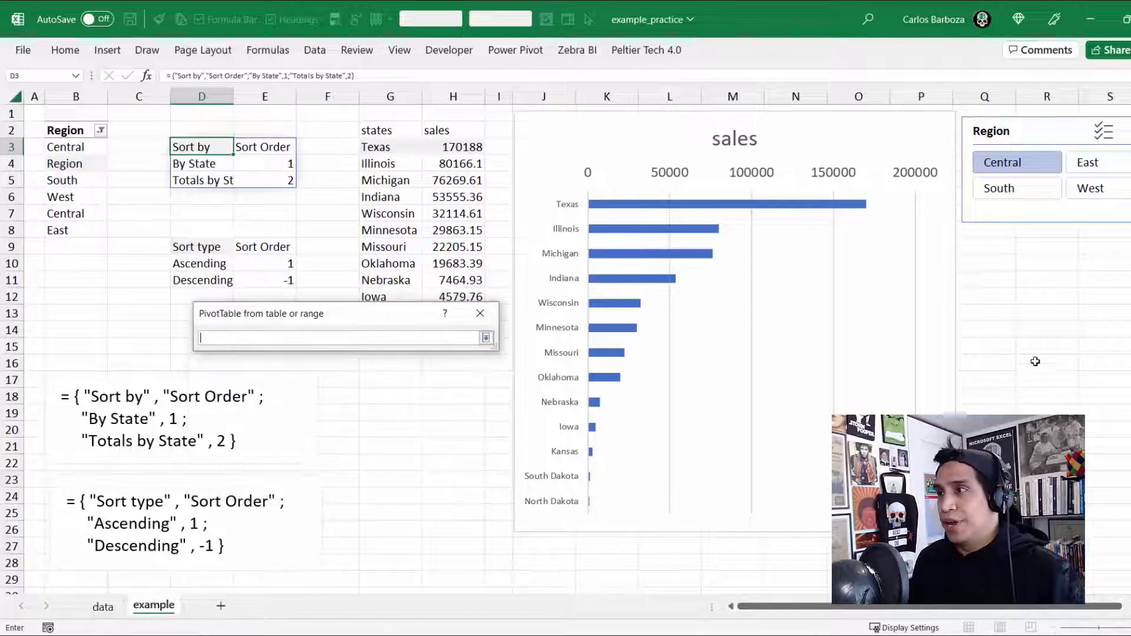
{"action": "left_click", "coordinate": [1009, 282]}
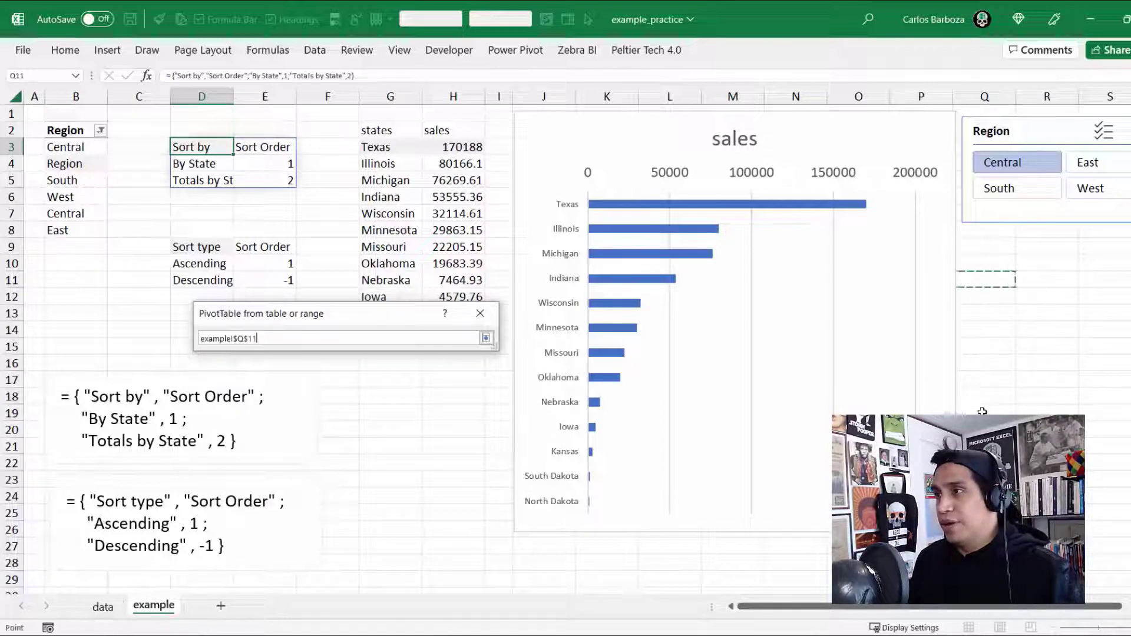
{"action": "left_click", "coordinate": [484, 340]}
{"action": "left_click", "coordinate": [404, 480]}
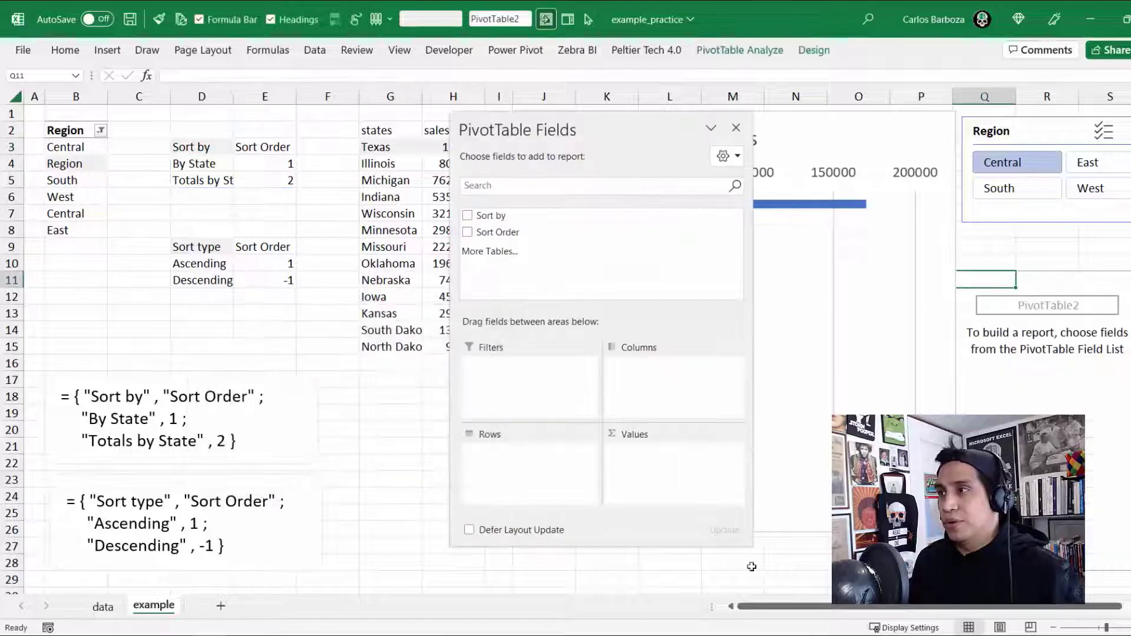
- Rename the new PivotTable pt_sort_by and disable autofitting its column widths on update
{"action": "left_click", "coordinate": [1088, 470]}
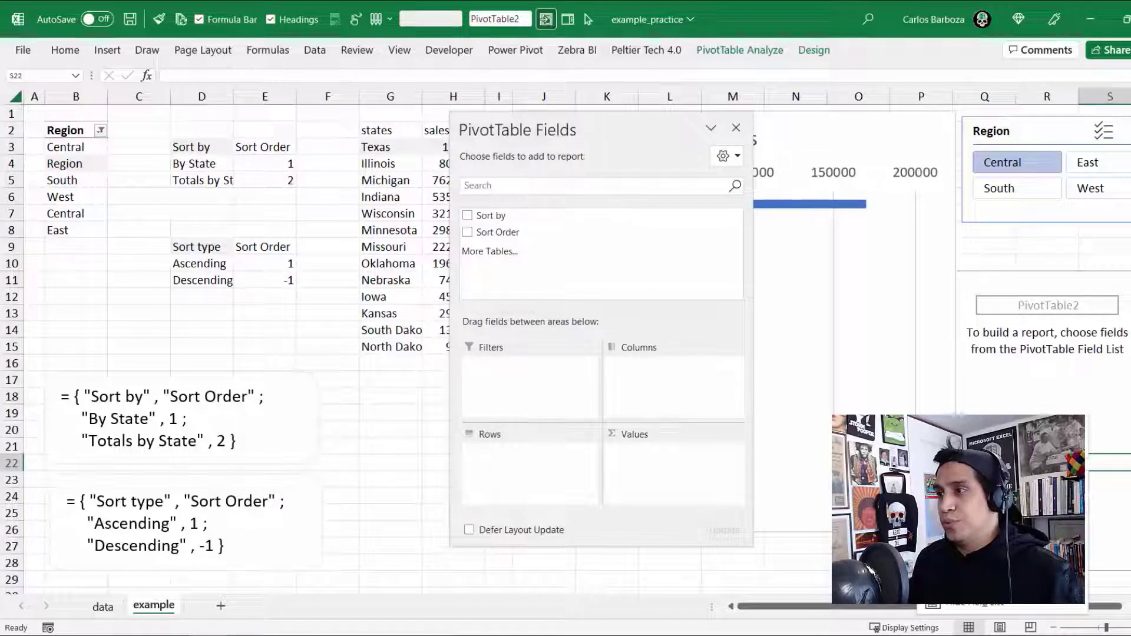
{"action": "left_click", "coordinate": [919, 530]}
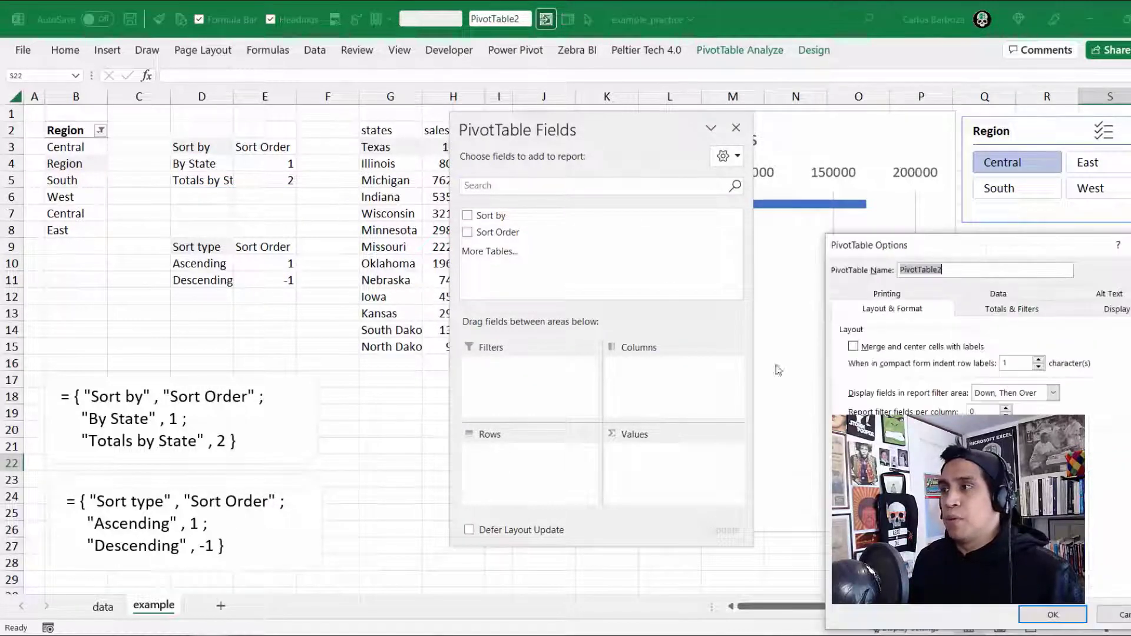
{"action": "left_click_drag", "start_coordinate": [918, 238], "coordinate": [741, 136]}
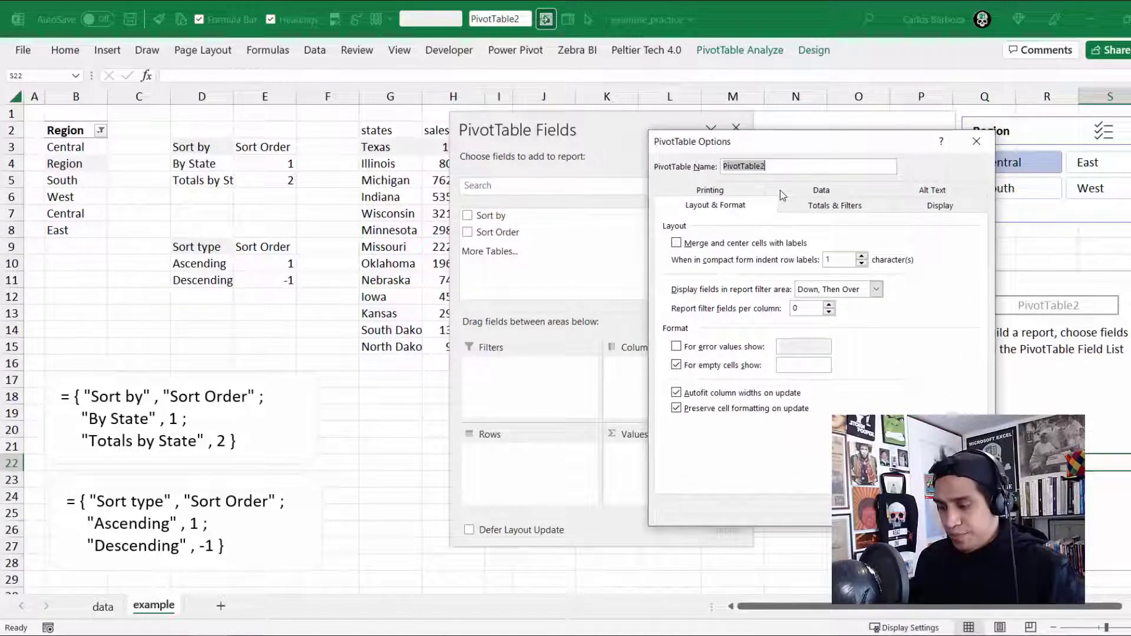
{"action": "type", "text": "pt_sort_by"}
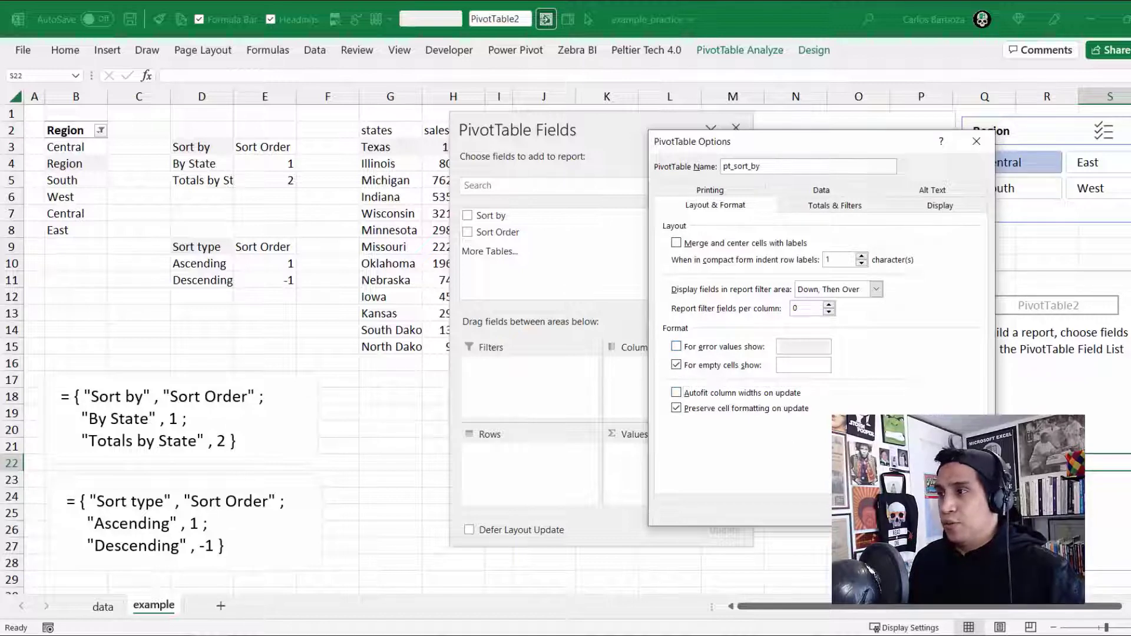
{"action": "key", "text": "Return"}
- Give pt_sort_by the second plain Light style without row headers and show its report layout in tabular form
{"action": "left_click", "coordinate": [813, 51]}
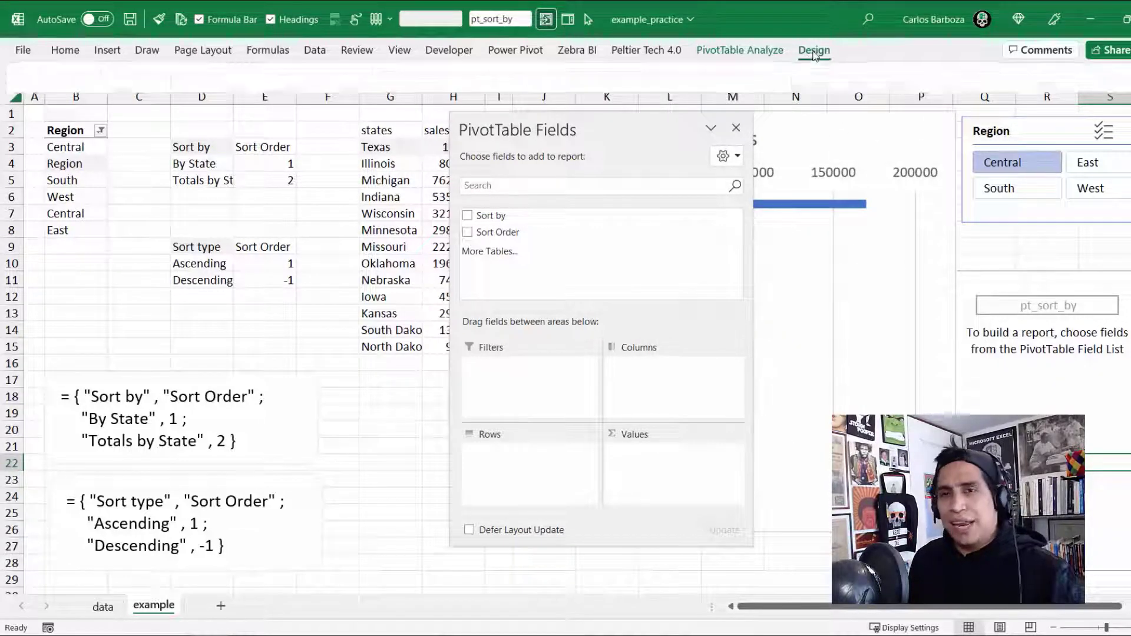
{"action": "left_click", "coordinate": [763, 108]}
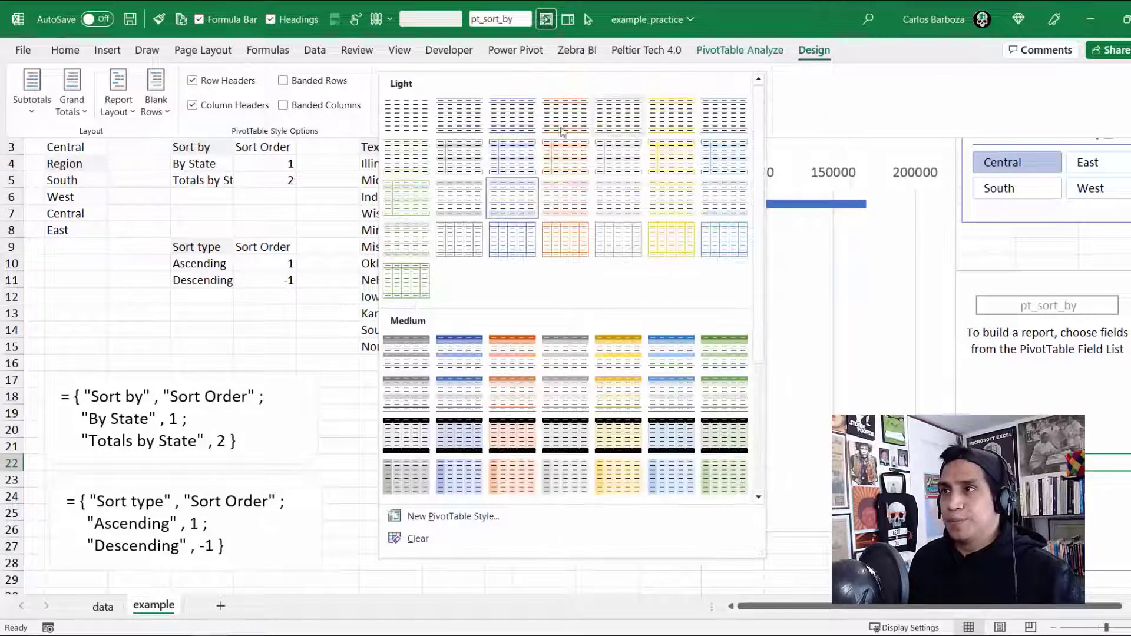
{"action": "left_click", "coordinate": [457, 119]}
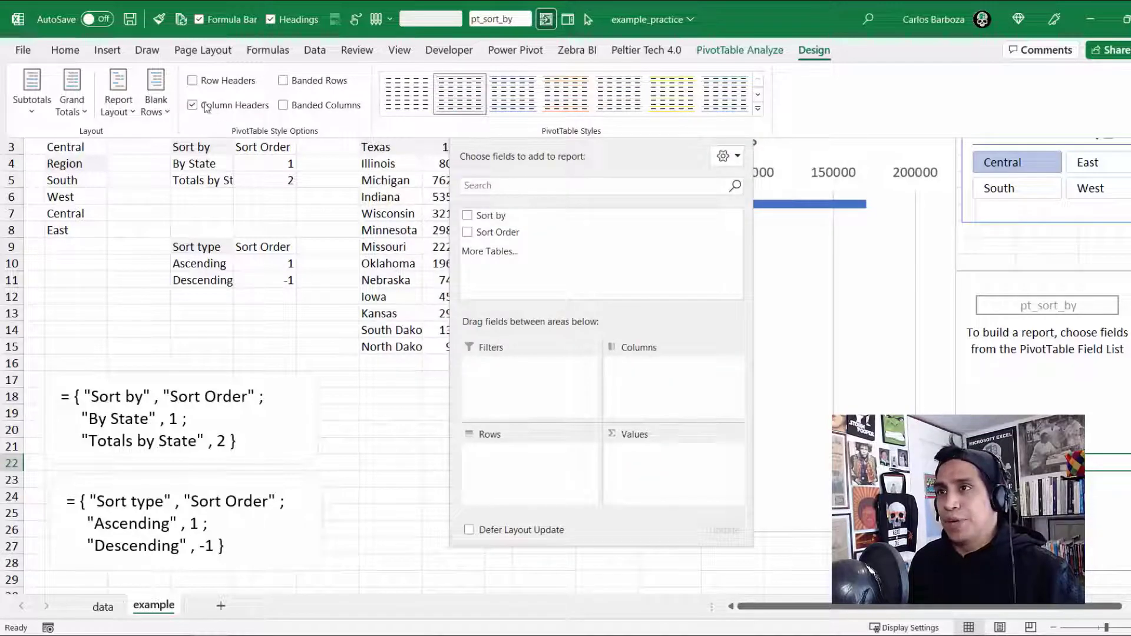
{"action": "left_click", "coordinate": [118, 102]}
{"action": "left_click", "coordinate": [165, 221]}
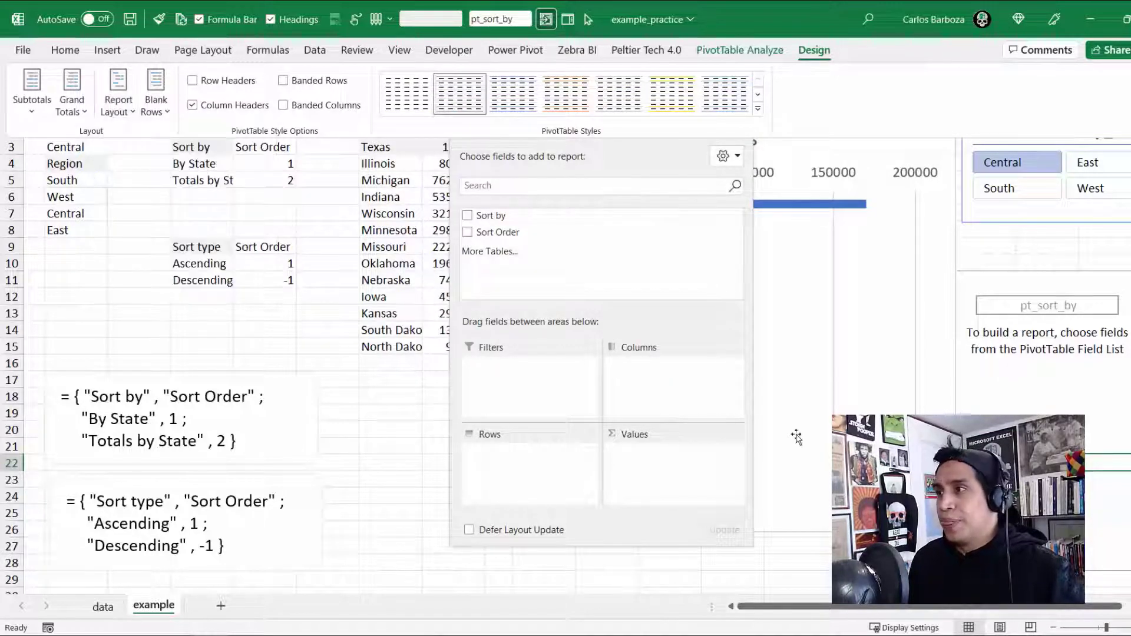
{"action": "left_click", "coordinate": [1032, 409]}
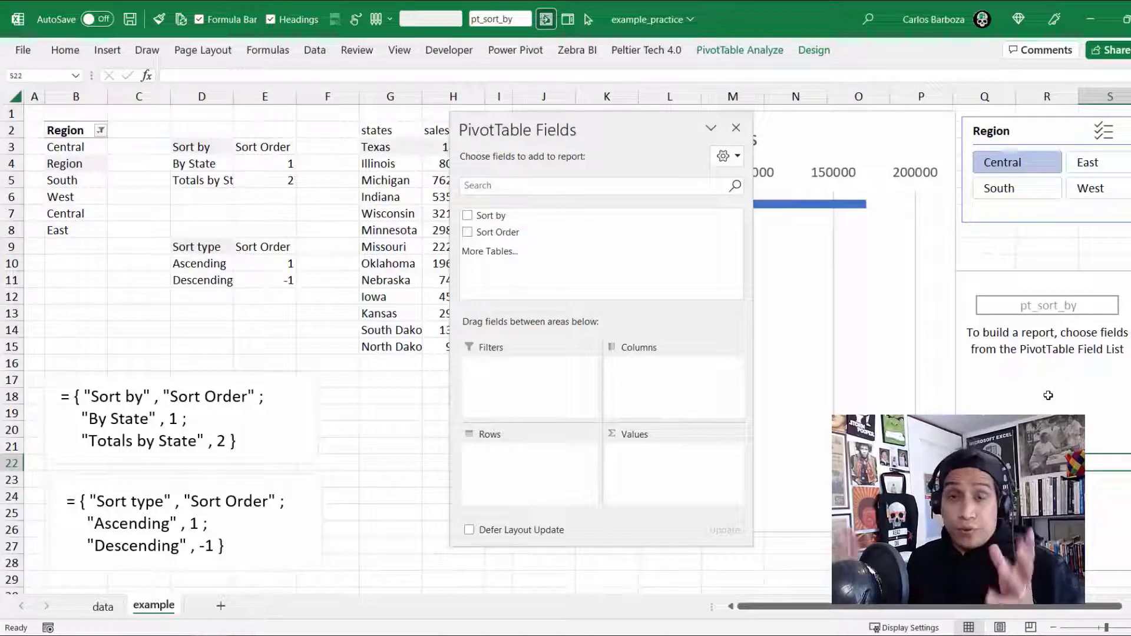
- Add the Sort Order field to the rows of pt_sort_by and remove its grand total
{"action": "left_click", "coordinate": [1033, 395]}
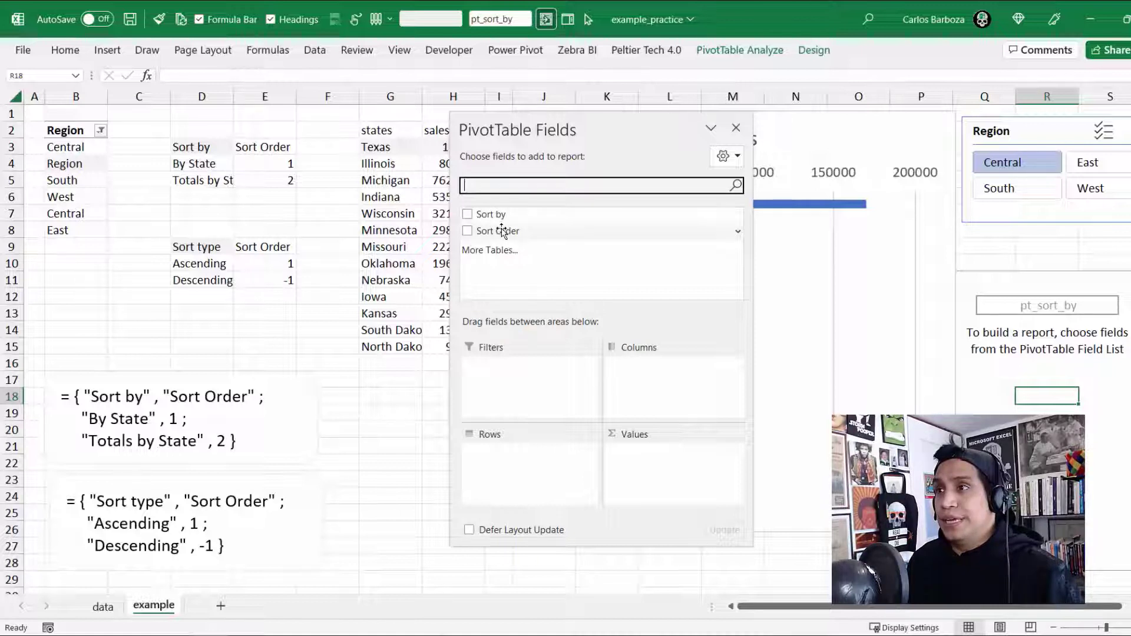
{"action": "left_click_drag", "start_coordinate": [502, 231], "coordinate": [525, 467]}
{"action": "right_click", "coordinate": [993, 332]}
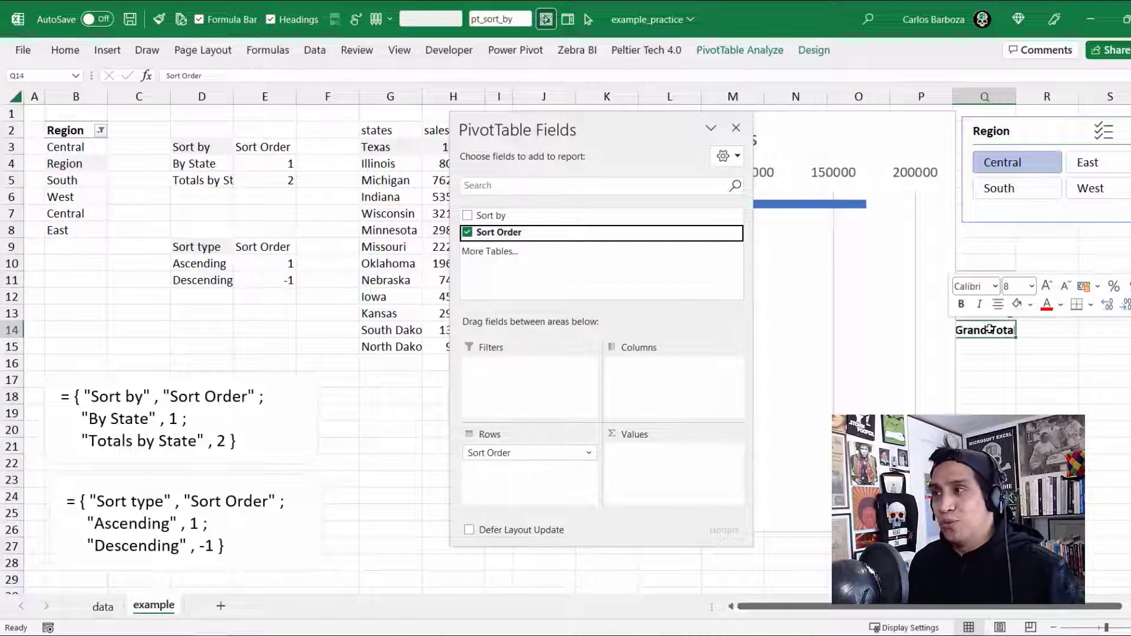
{"action": "left_click", "coordinate": [1038, 457]}
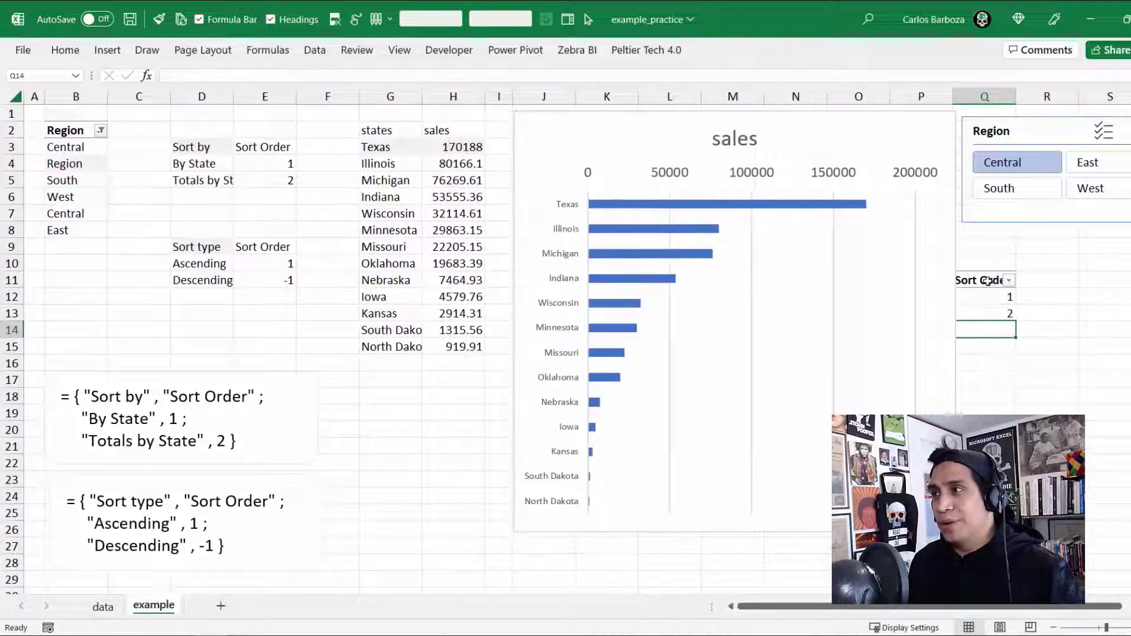
- Move the pt_sort_by PivotTable to D13 below the "Sort type" table and add a slicer for its Sort by field
{"action": "left_click_drag", "start_coordinate": [988, 280], "coordinate": [215, 342]}
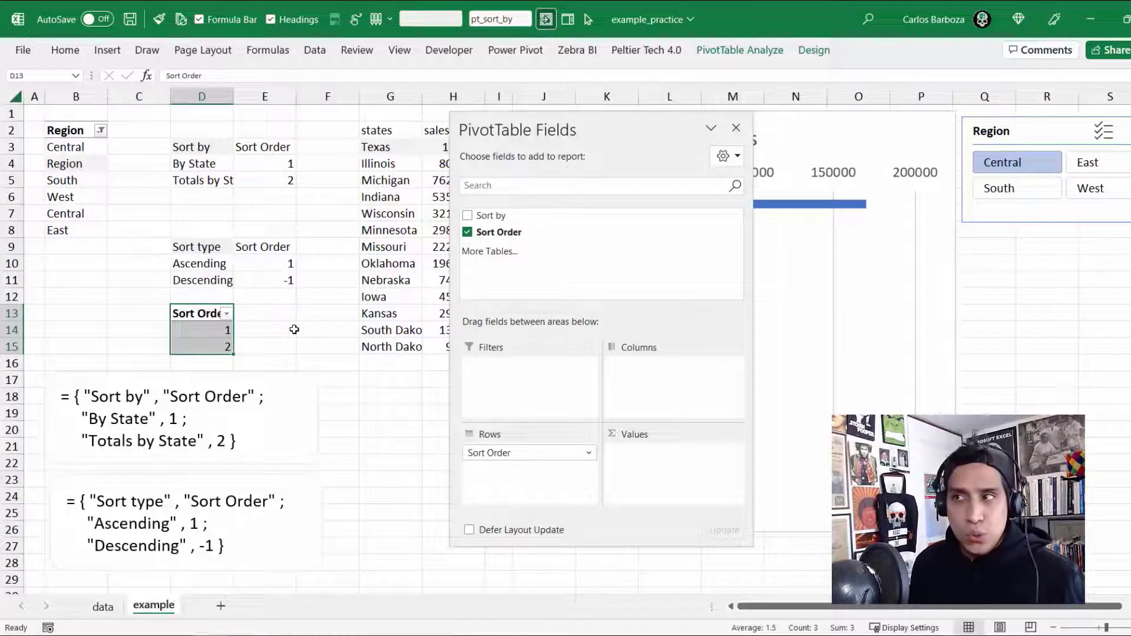
{"action": "right_click", "coordinate": [491, 220]}
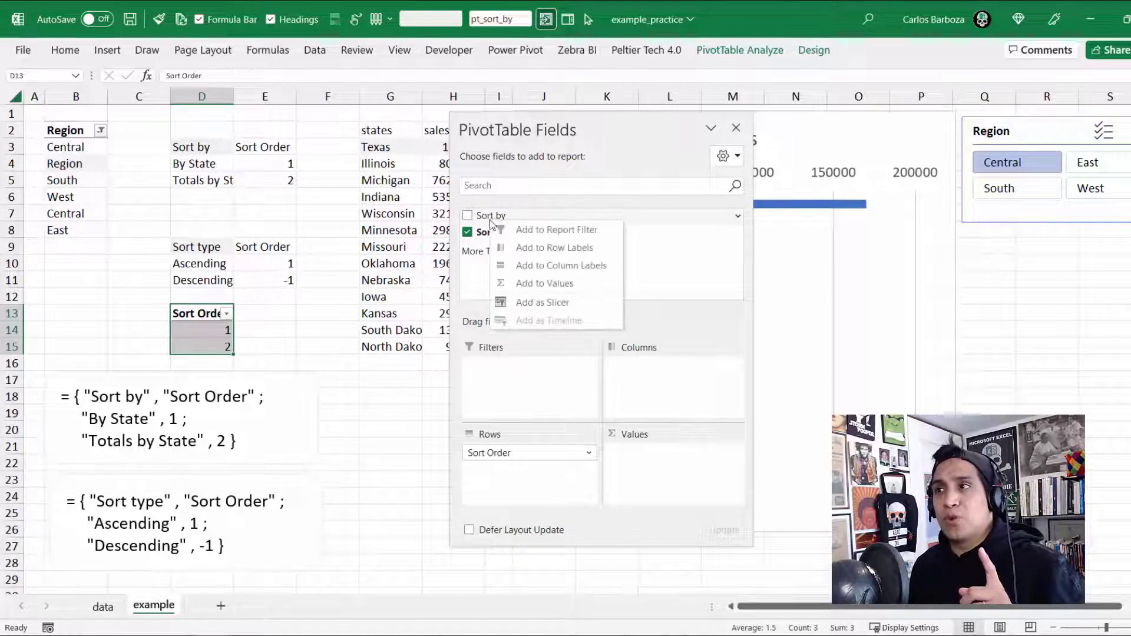
{"action": "left_click", "coordinate": [516, 305]}
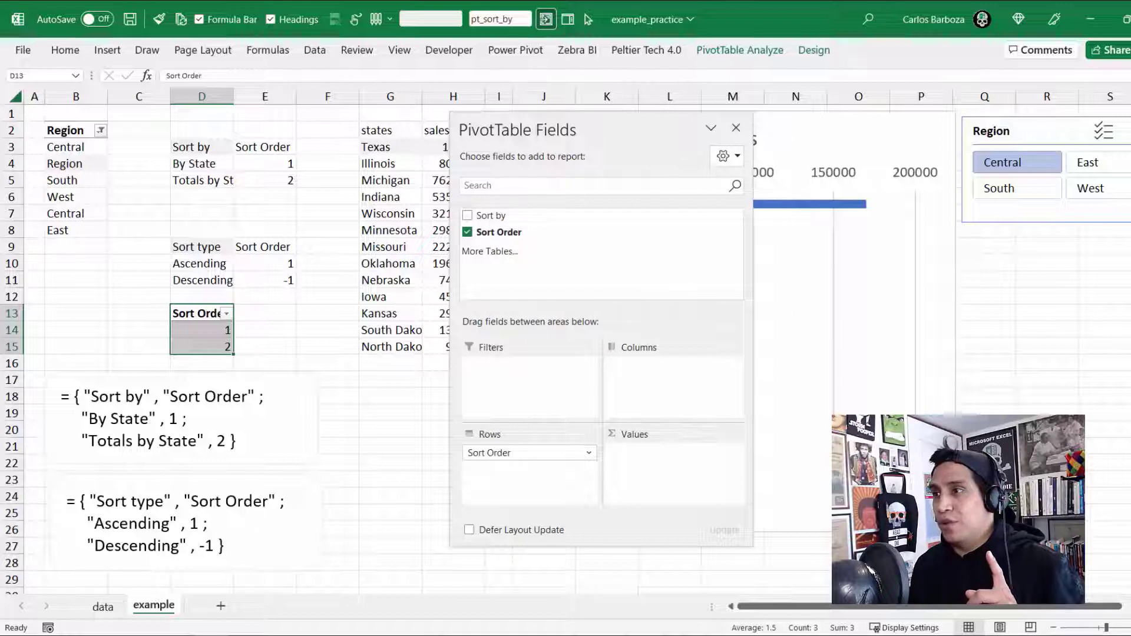
{"action": "right_click", "coordinate": [489, 215]}
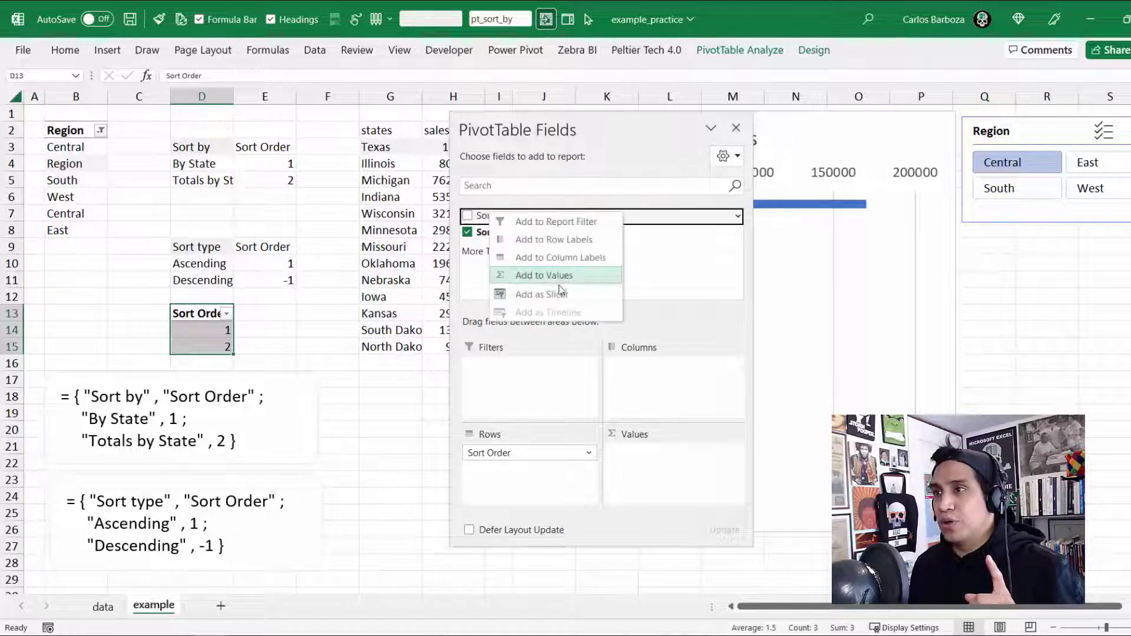
{"action": "left_click", "coordinate": [560, 293]}
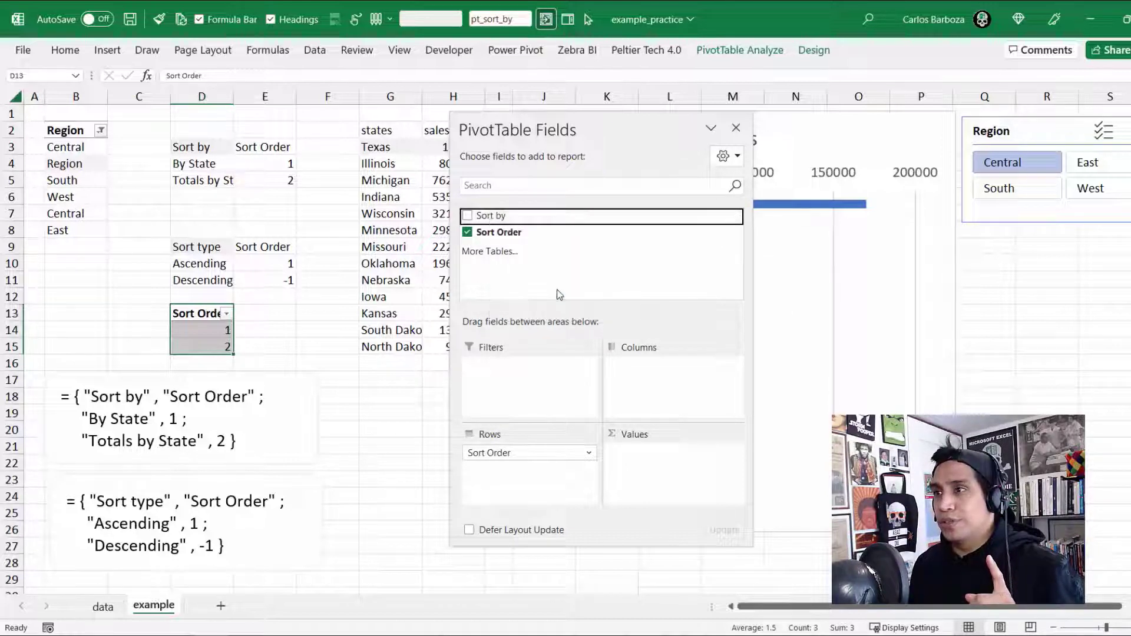
- Close the PivotTable field list, delete the duplicate Sort by slicer and place the remaining one below the Region slicer
{"action": "left_click", "coordinate": [736, 128]}
{"action": "left_click_drag", "start_coordinate": [557, 210], "coordinate": [770, 291]}
{"action": "key", "text": "Delete"}
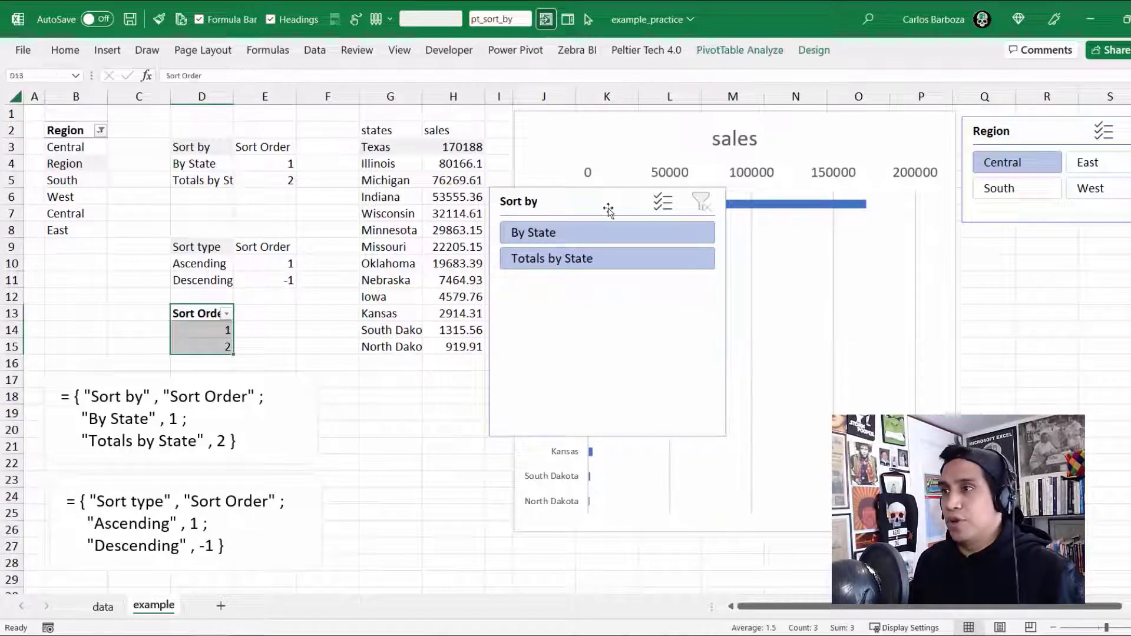
{"action": "left_click_drag", "start_coordinate": [621, 201], "coordinate": [997, 254]}
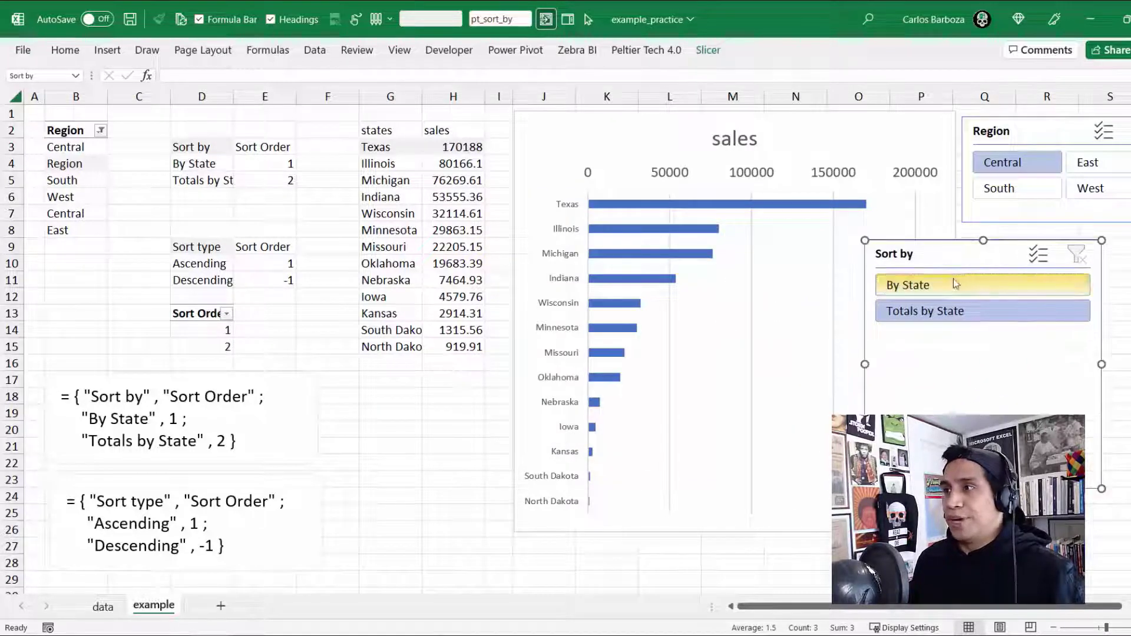
- Try By State in the Sort by slicer, select Totals by State, and nudge the slicer closer to the Region slicer
{"action": "left_click", "coordinate": [951, 286]}
{"action": "left_click", "coordinate": [944, 312]}
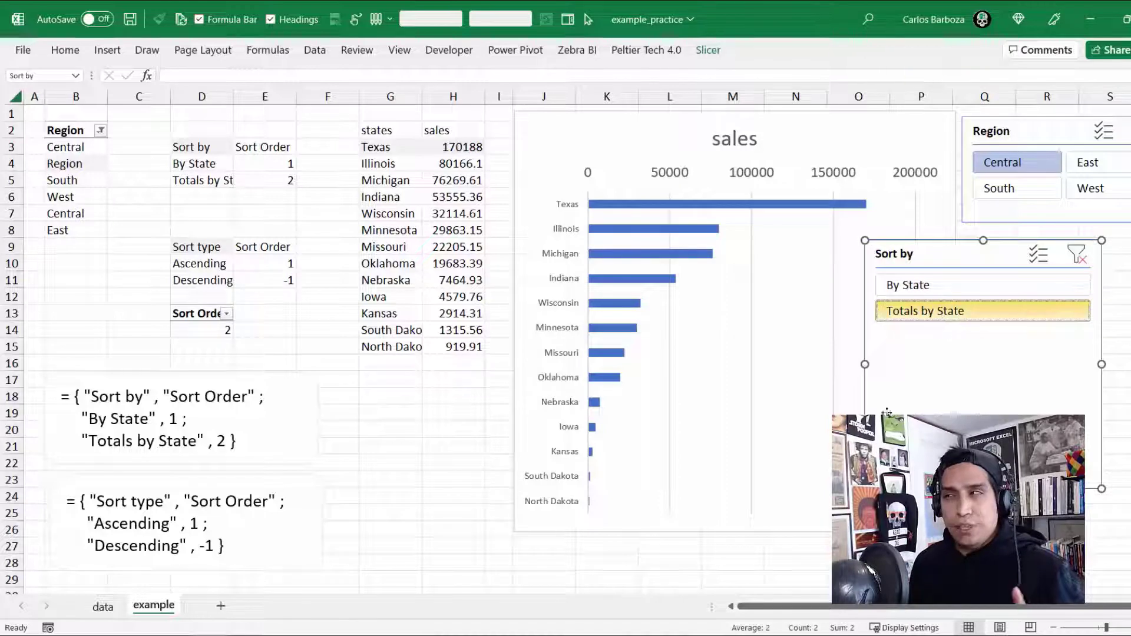
{"action": "left_click_drag", "start_coordinate": [885, 419], "coordinate": [898, 407]}
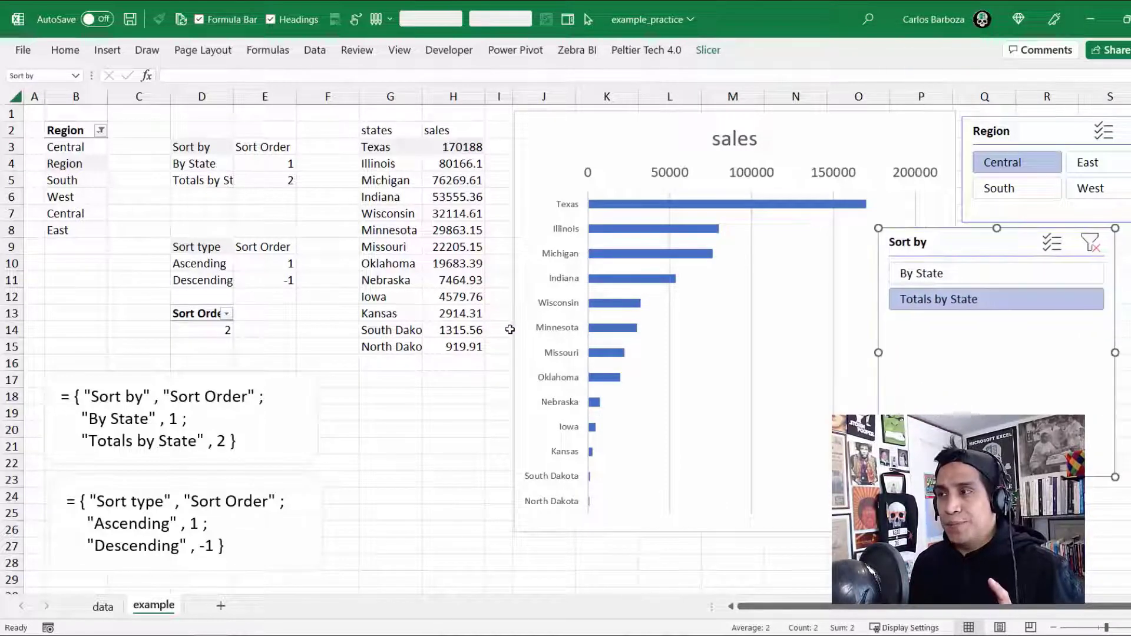
- Open the states LET formula in G3 for editing
{"action": "left_click", "coordinate": [372, 146]}
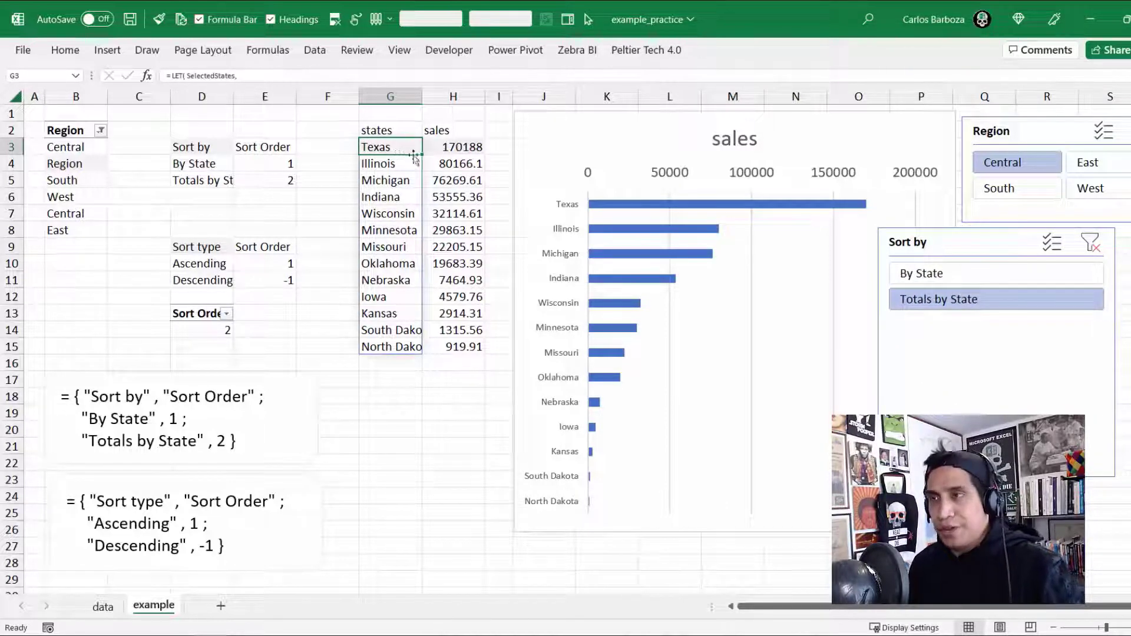
{"action": "key", "text": "F2"}
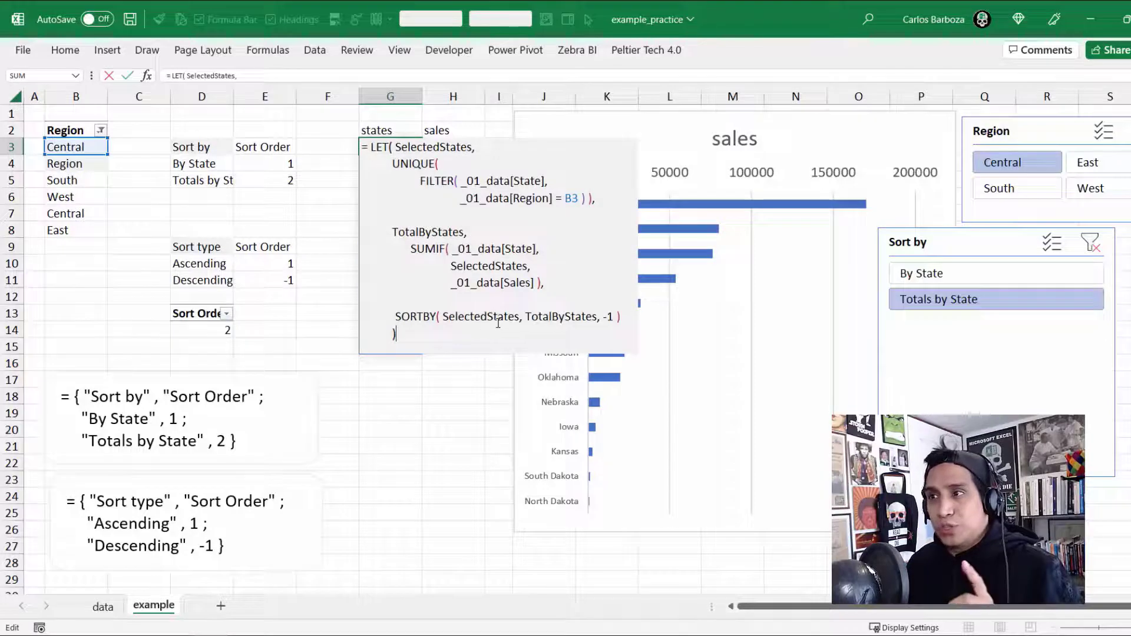
- In G3's LET formula, start a CHOOSE function on a new line as SORTBY's by_array argument, using D14 as its index
{"action": "left_click", "coordinate": [530, 316]}
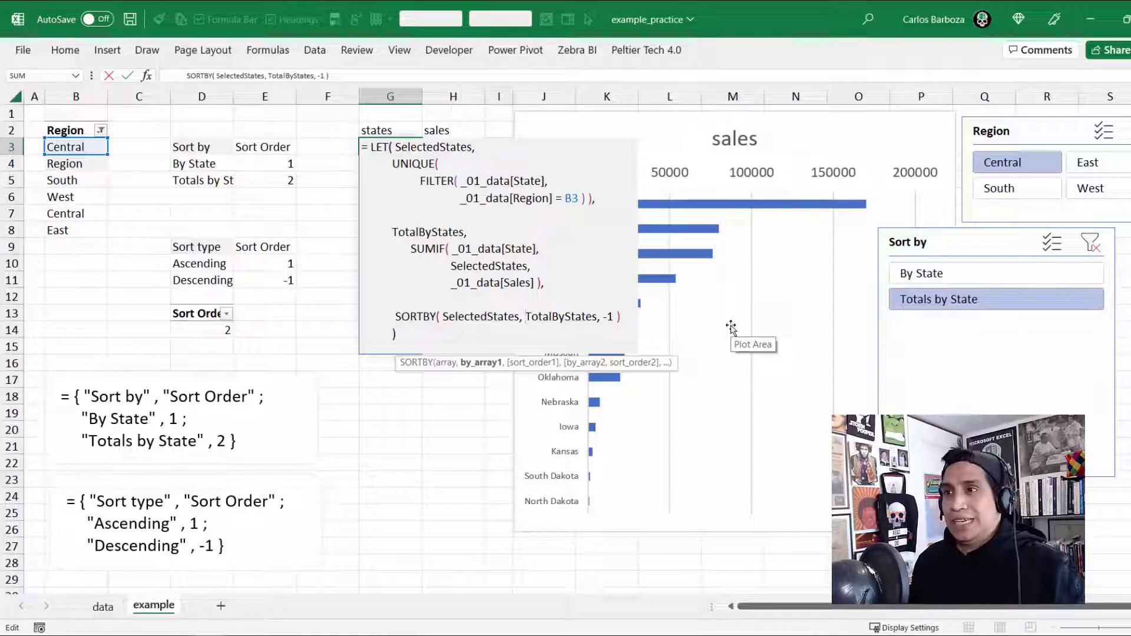
{"action": "key", "text": "alt+Return"}
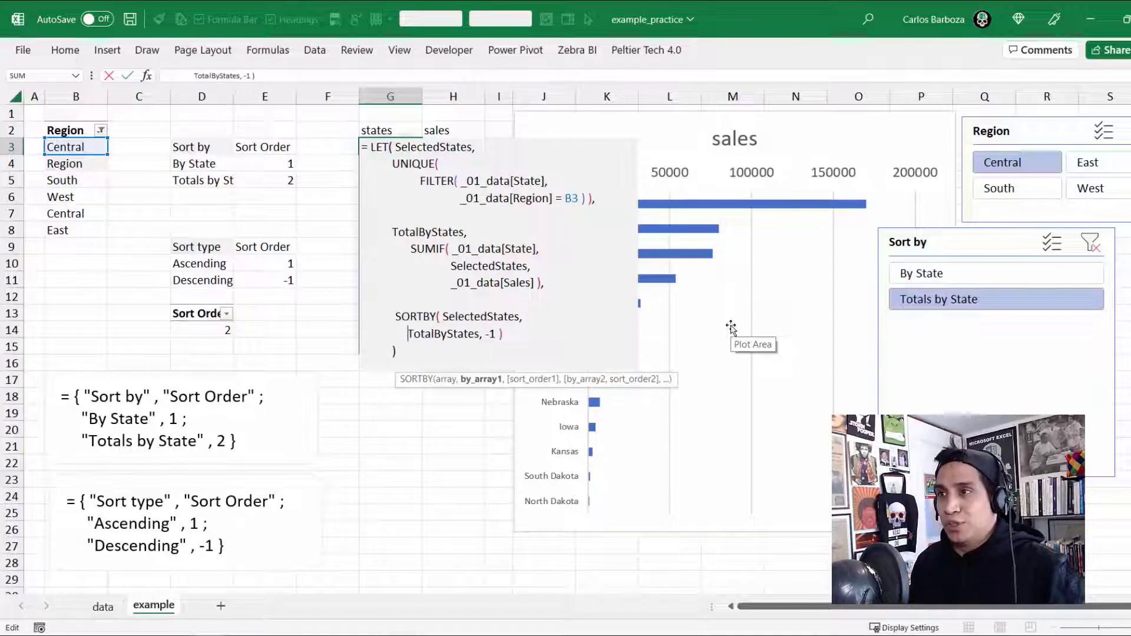
{"action": "type", "text": "CHO"}
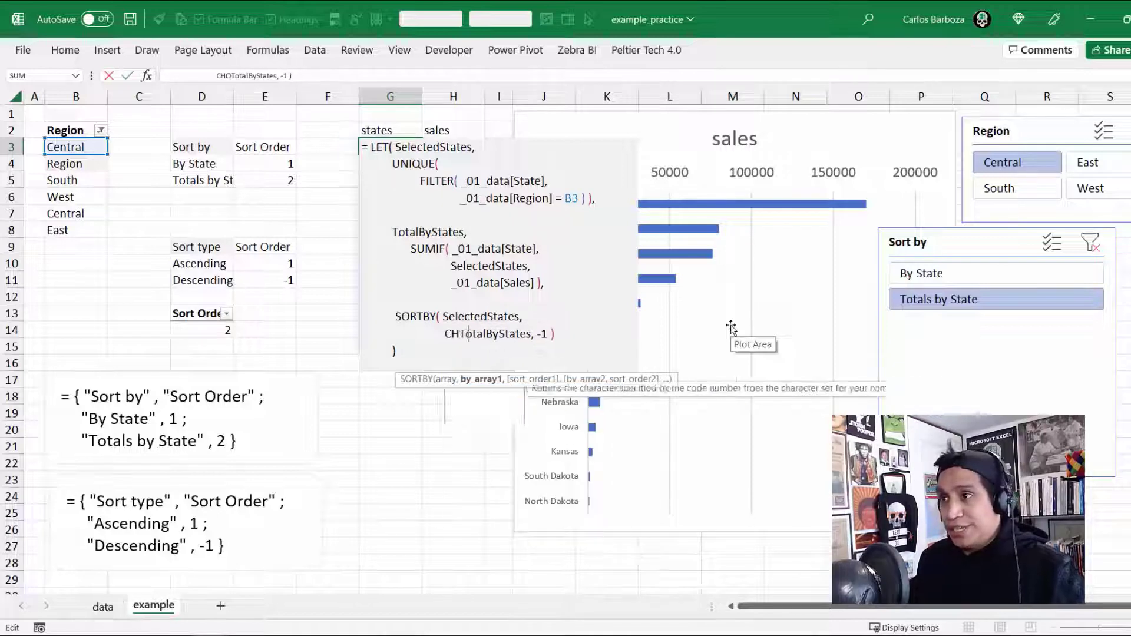
{"action": "key", "text": "Tab"}
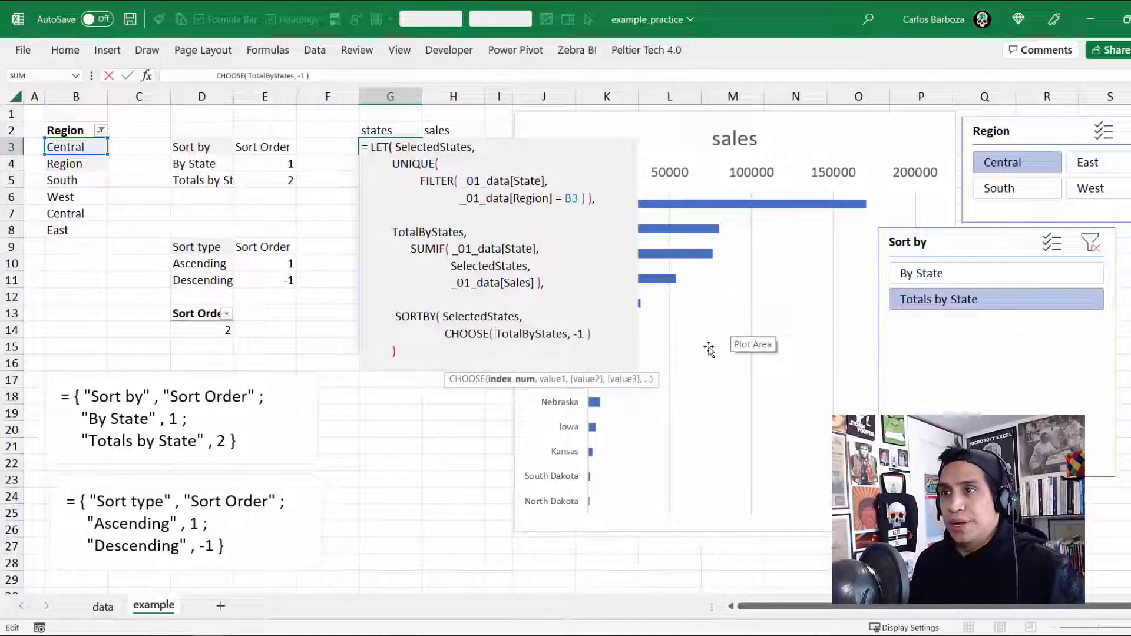
{"action": "left_click", "coordinate": [231, 332]}
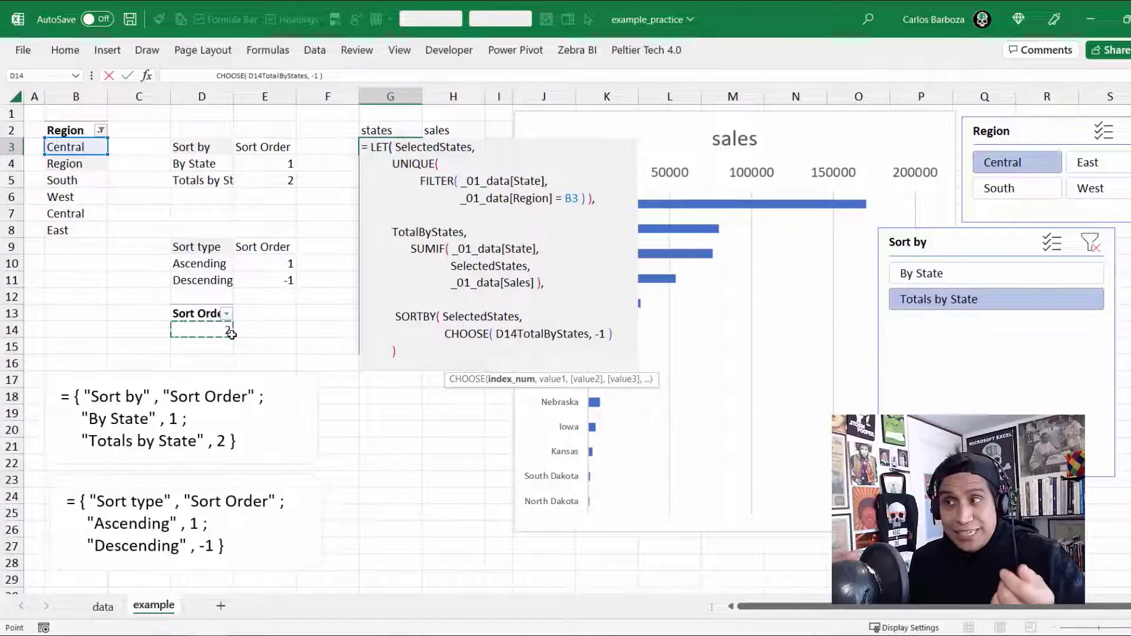
{"action": "type", "text": ", "}
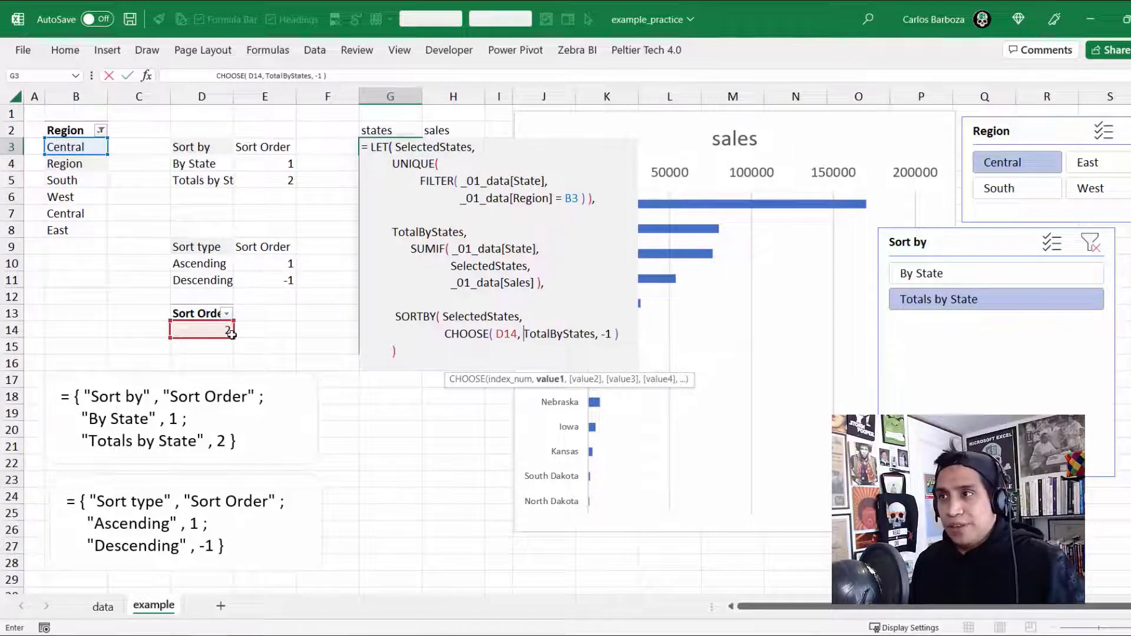
- Complete CHOOSE with SelectedStates as the first value and TotalByStates as the second, closing it before the -1 sort order
{"action": "type", "text": "SelectedStates"}
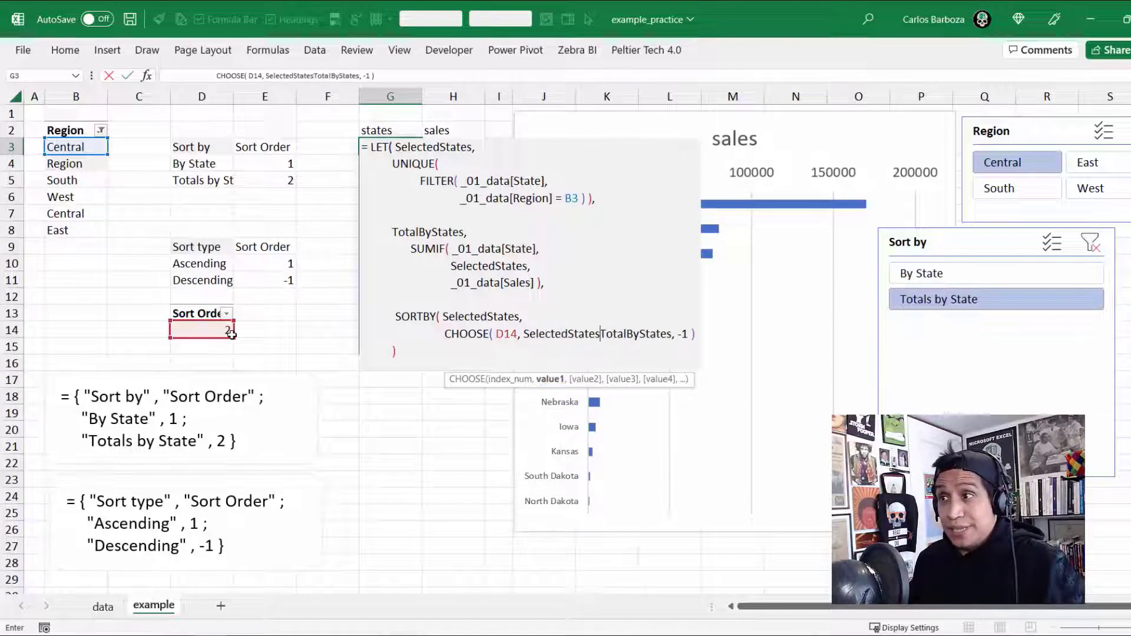
{"action": "type", "text": " , "}
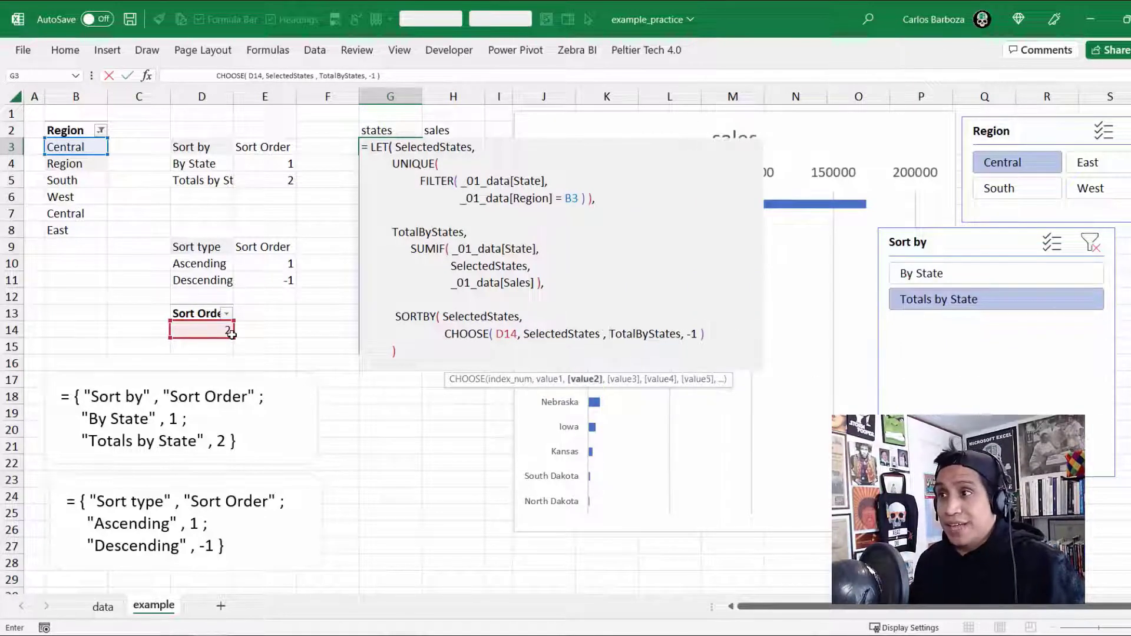
{"action": "type", "text": "B"}
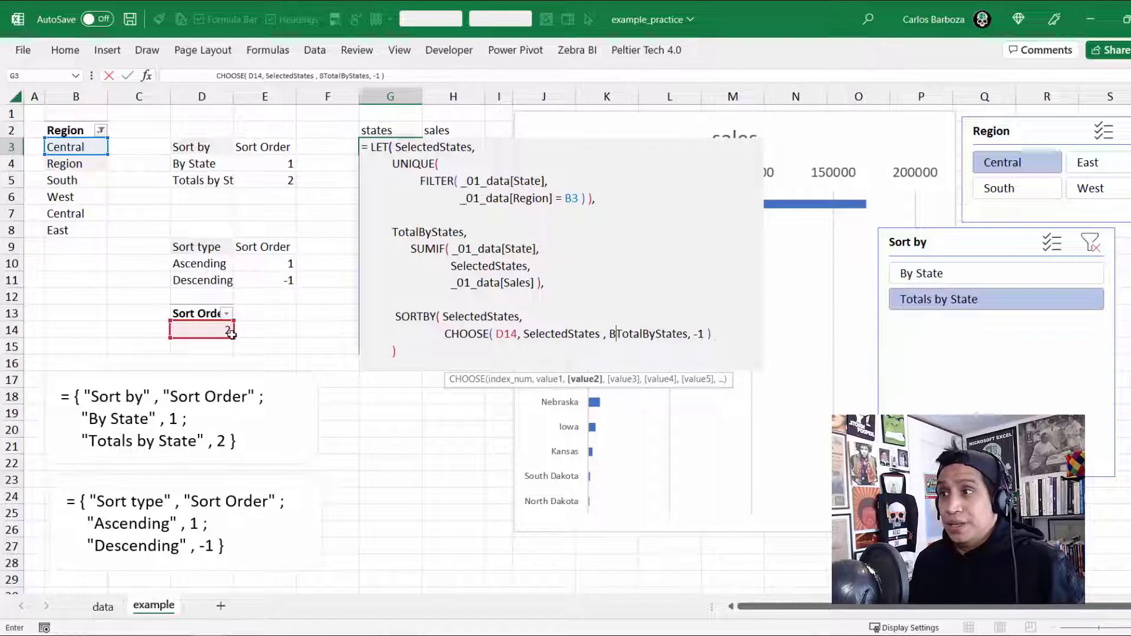
{"action": "key", "text": "BackSpace"}
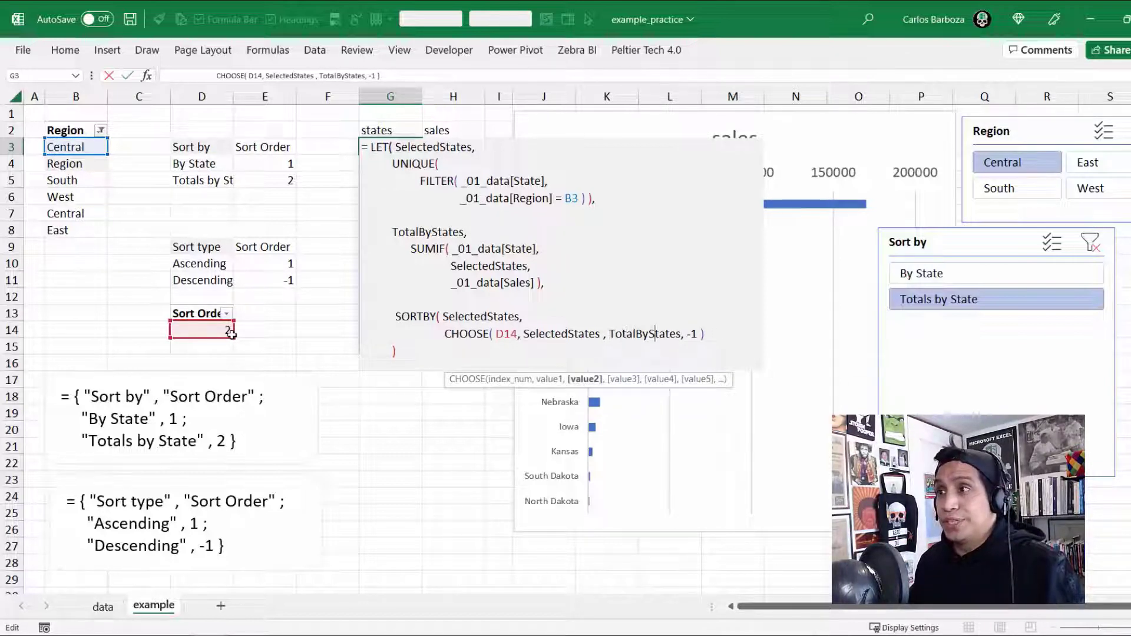
{"action": "type", "text": ")"}
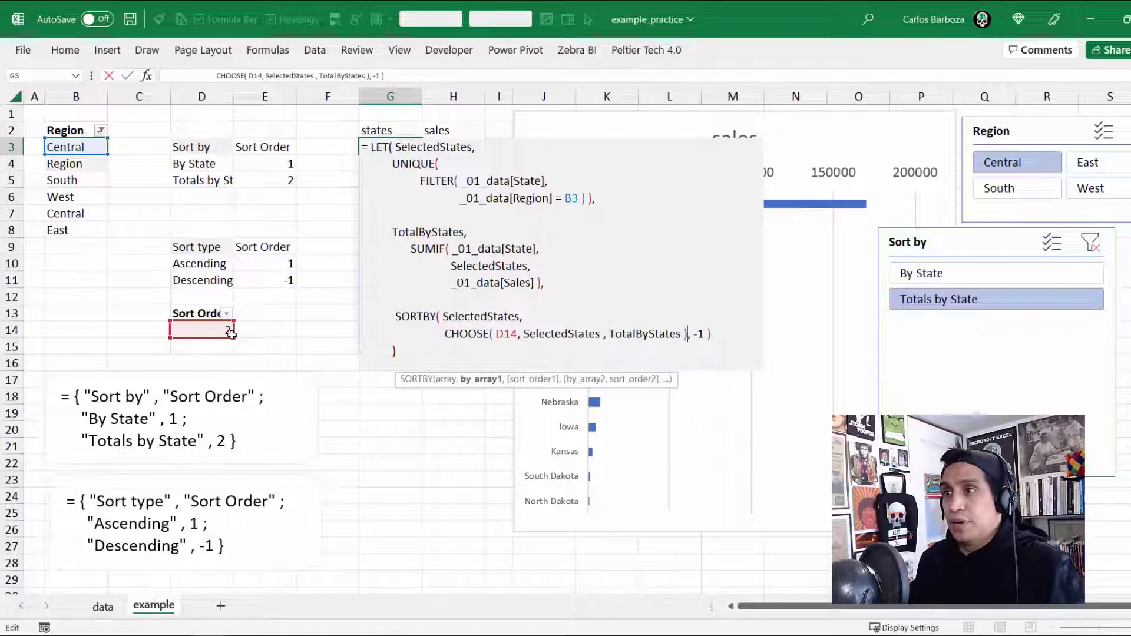
- Put SelectedStates, TotalByStates and the -1 sort order each on a separate line of the formula
{"action": "left_click", "coordinate": [525, 334]}
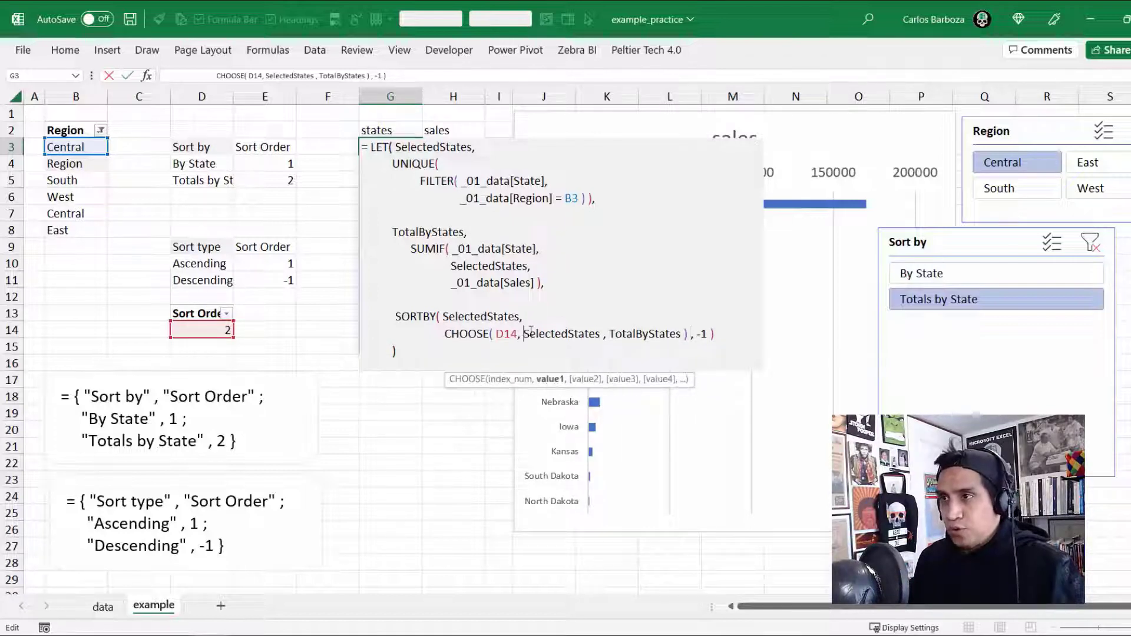
{"action": "key", "text": "alt+Return"}
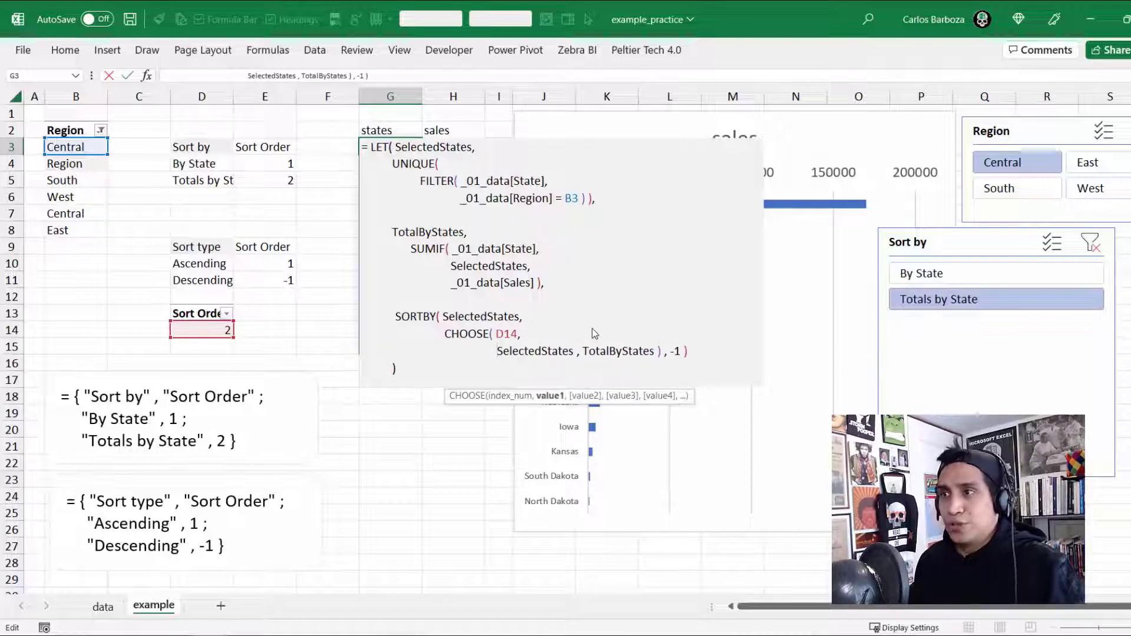
{"action": "key", "text": "Right"}
{"action": "key", "text": "alt+Return"}
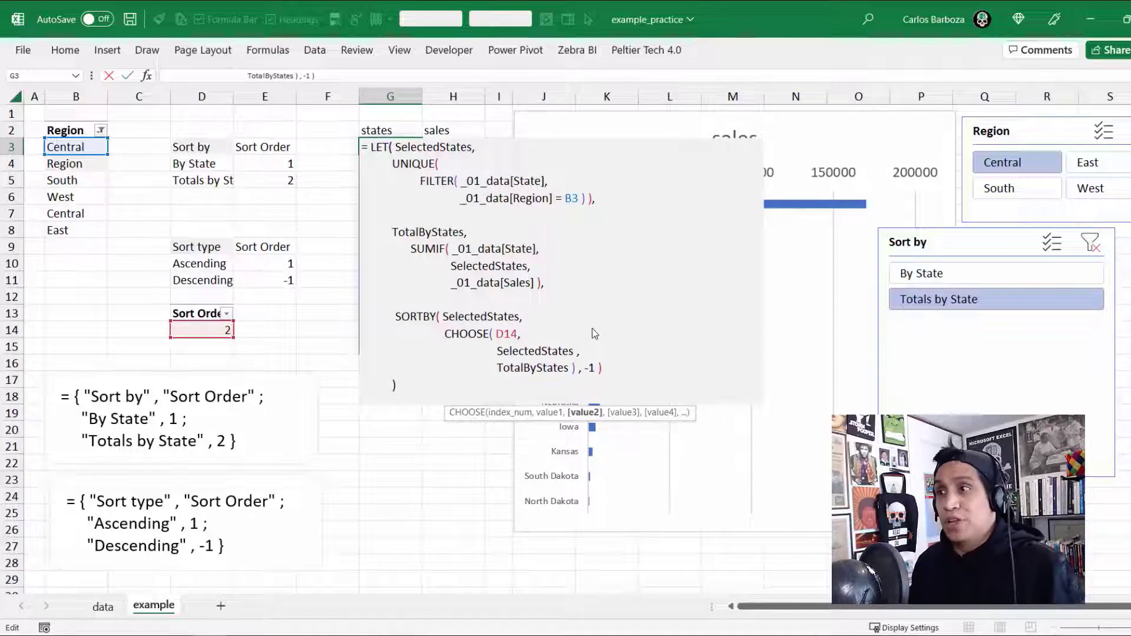
{"action": "key", "text": "ctrl+Right"}
{"action": "key", "text": "ctrl+Right"}
{"action": "key", "text": "ctrl+Right"}
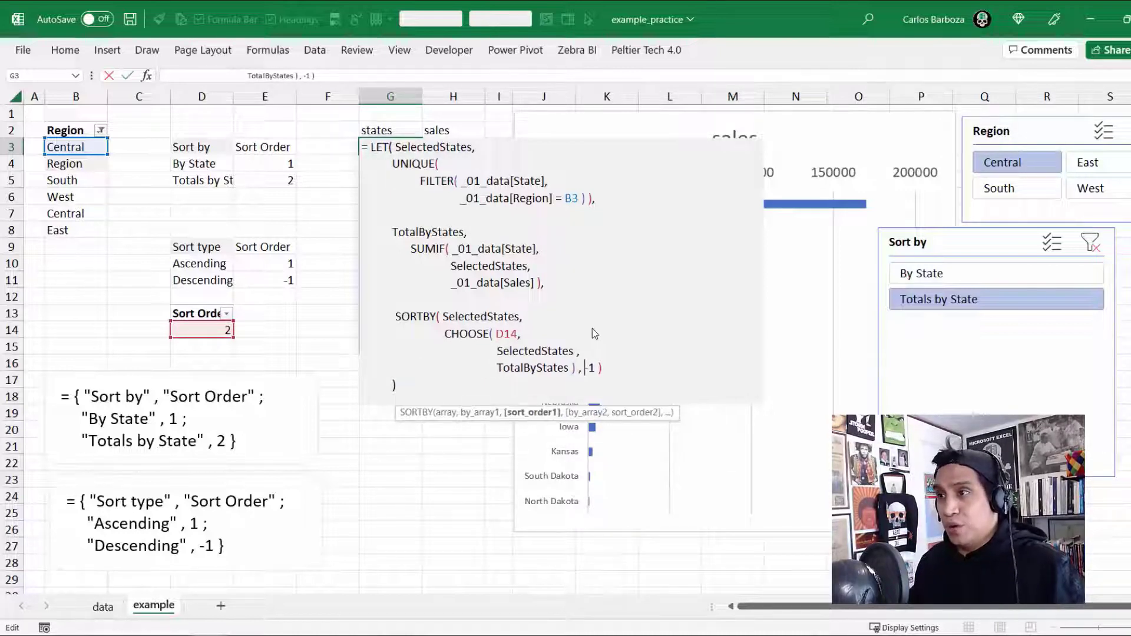
{"action": "key", "text": "alt"}
{"action": "key", "text": "Return"}
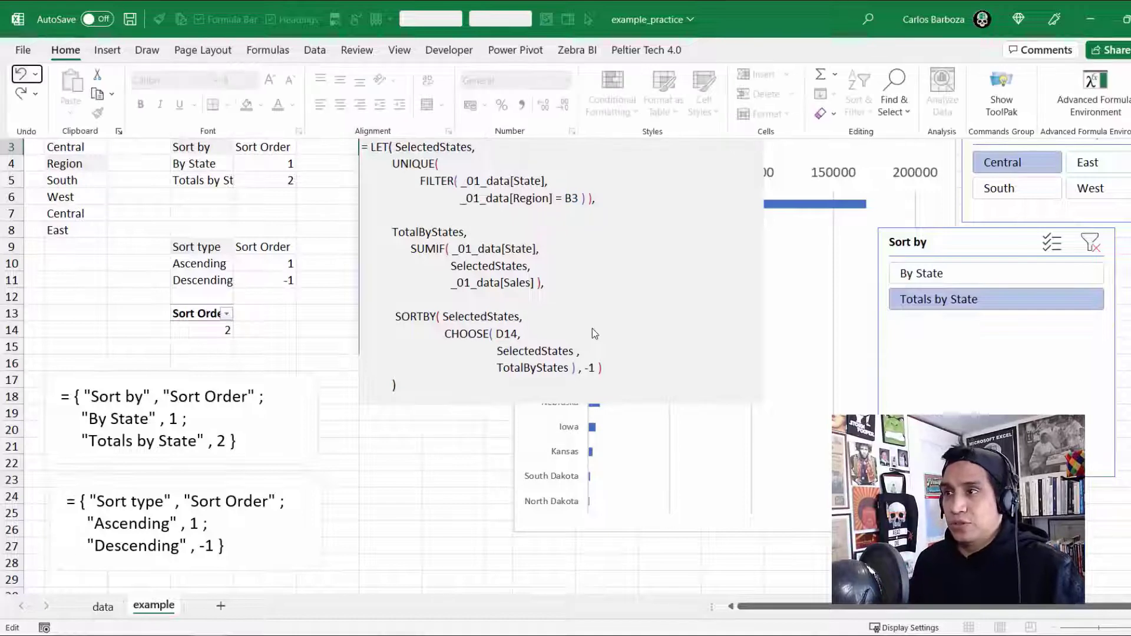
{"action": "left_click", "coordinate": [585, 372]}
{"action": "key", "text": "alt+Return"}
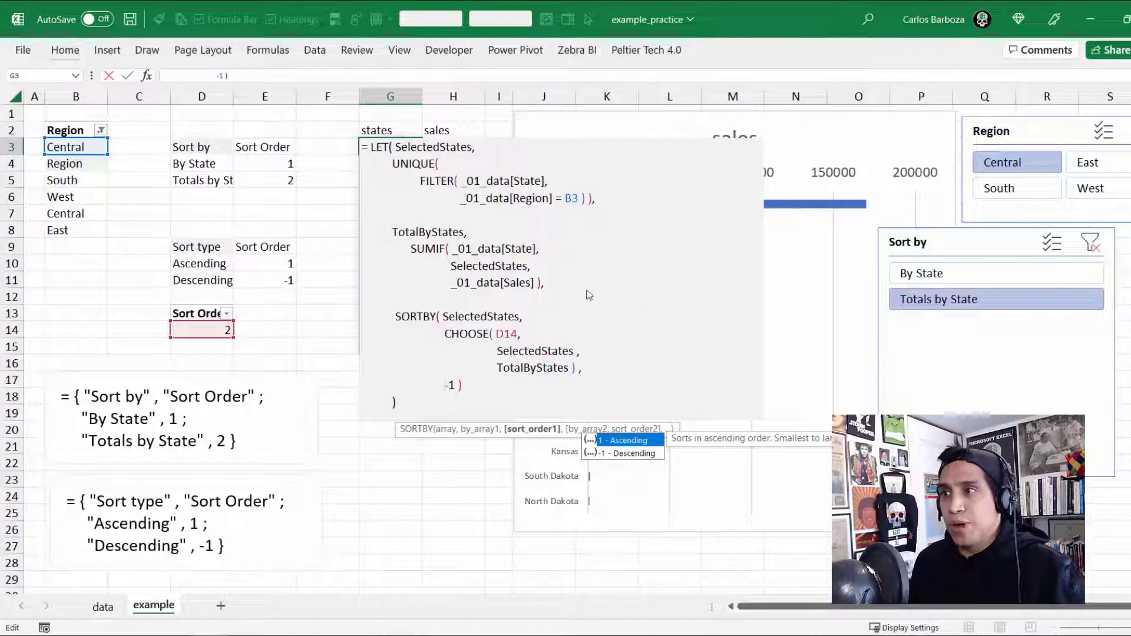
- Check the line alignment of the SORTBY arguments and commit the revised LET formula in G3
{"action": "left_click", "coordinate": [440, 316]}
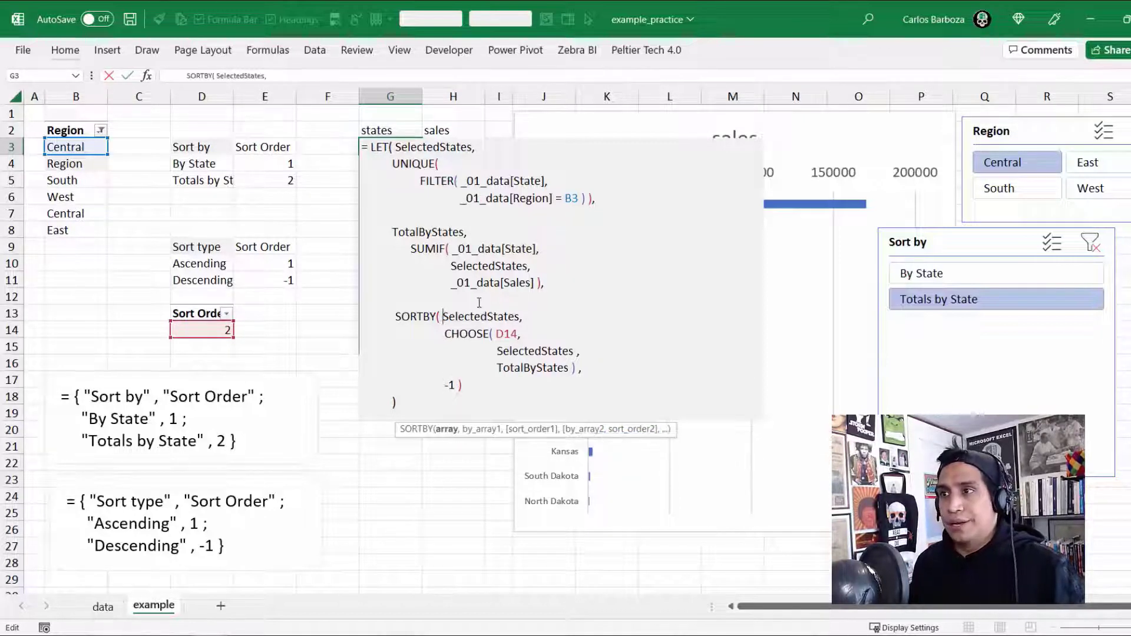
{"action": "key", "text": "Down"}
{"action": "key", "text": "Down"}
{"action": "key", "text": "Down"}
{"action": "key", "text": "Down"}
{"action": "key", "text": "Up"}
{"action": "key", "text": "Up"}
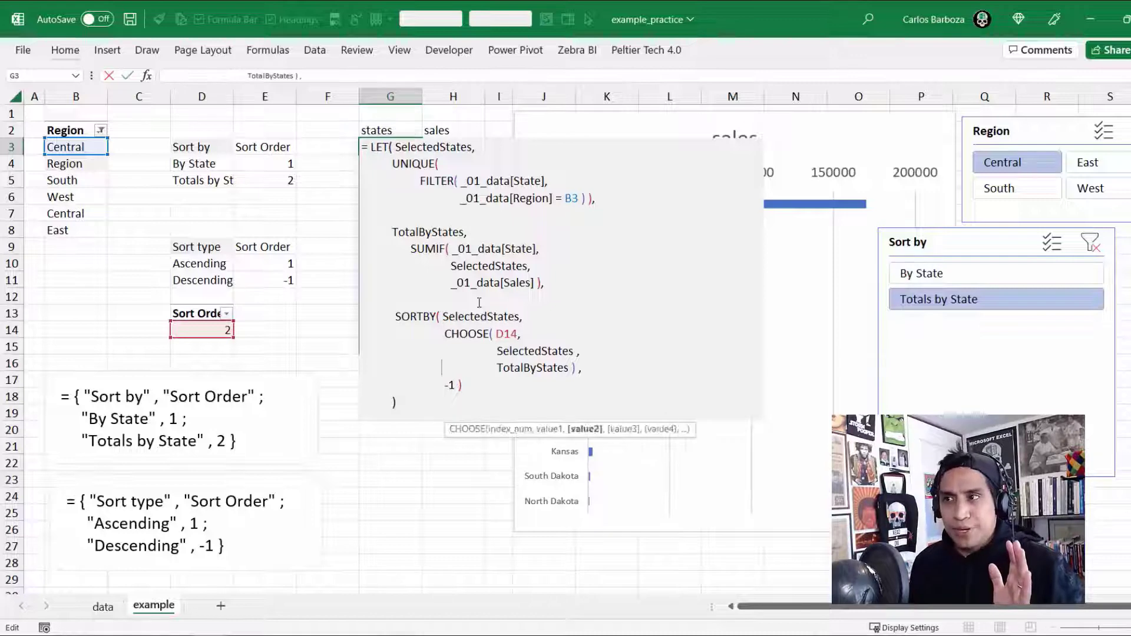
{"action": "key", "text": "Down"}
{"action": "key", "text": "Down"}
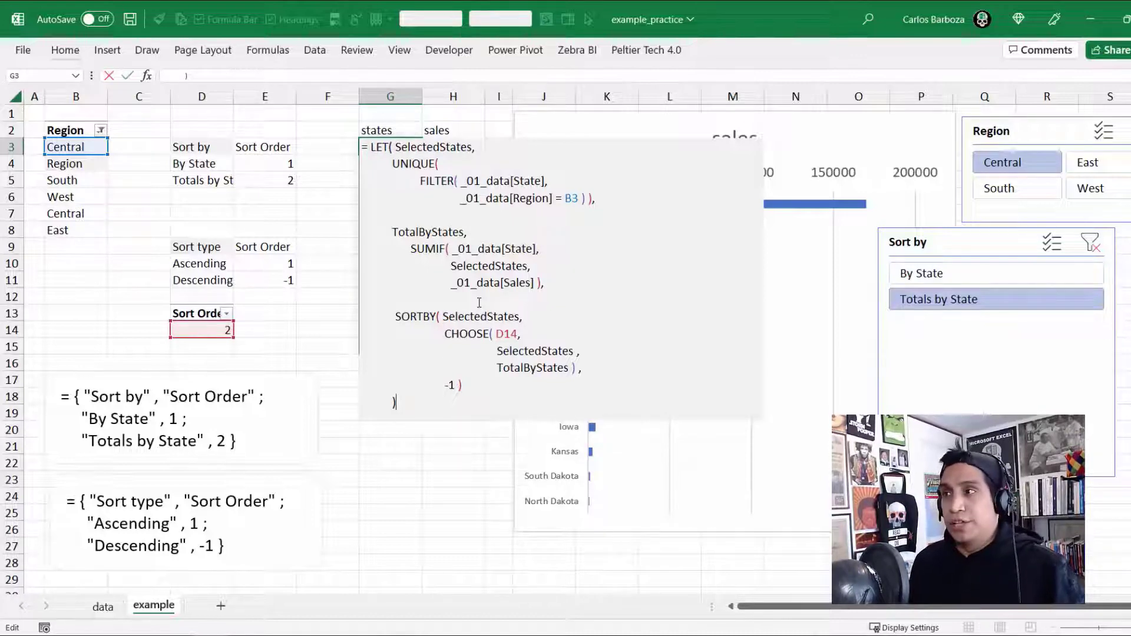
{"action": "key", "text": "ctrl+Return"}
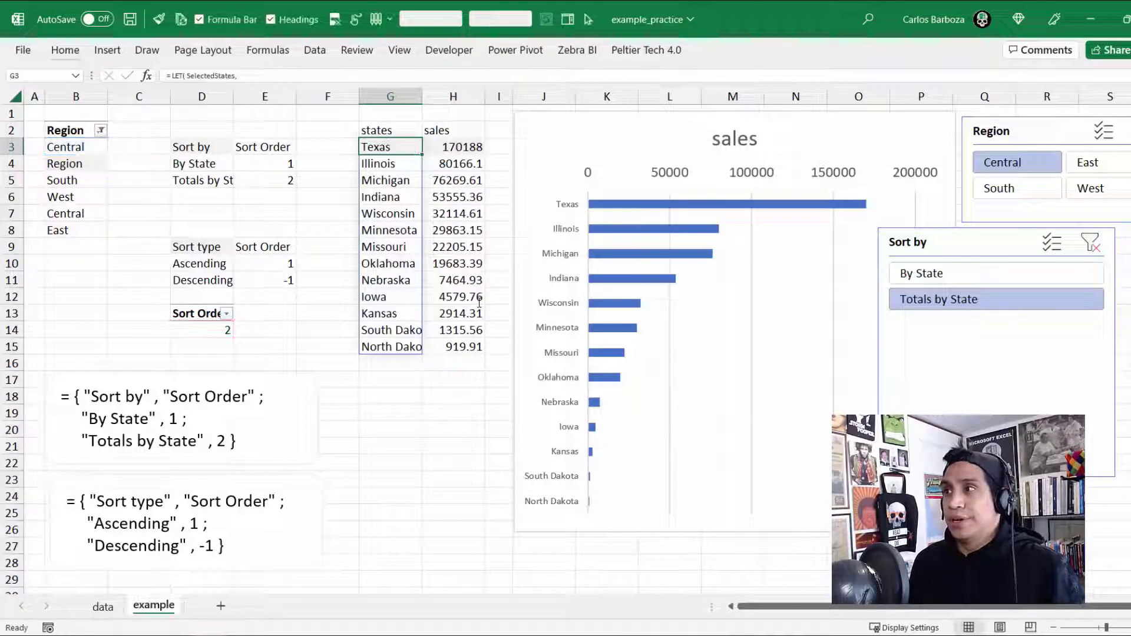
- Test the Sort by slicer by choosing By State and returning to Totals by State
{"action": "left_click", "coordinate": [972, 280]}
{"action": "left_click", "coordinate": [973, 295]}
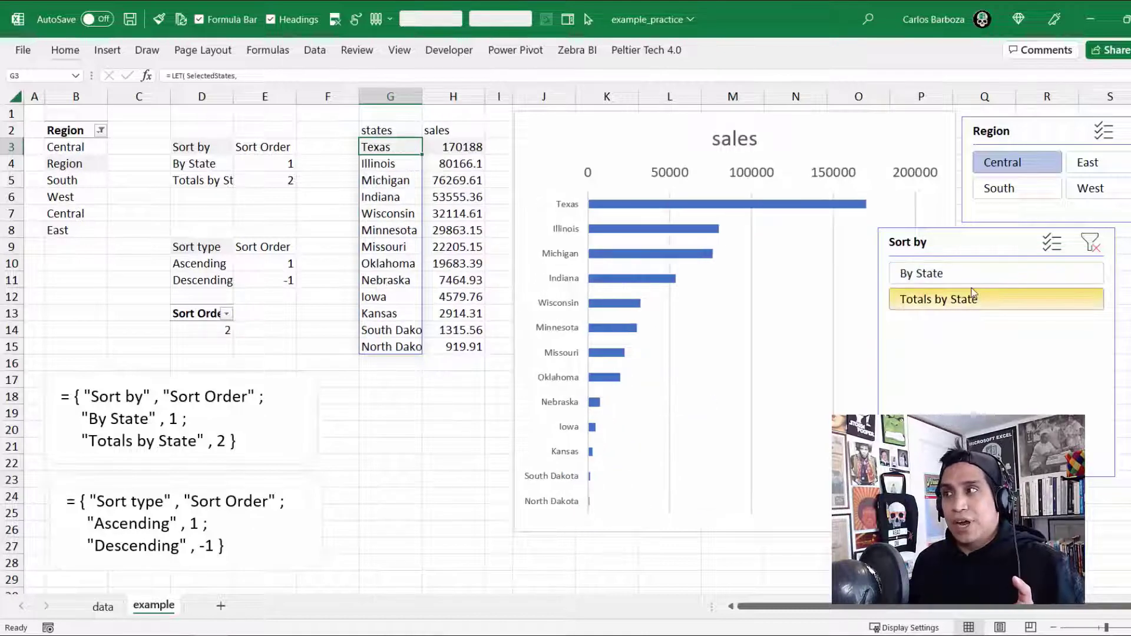
{"action": "left_click", "coordinate": [975, 281]}
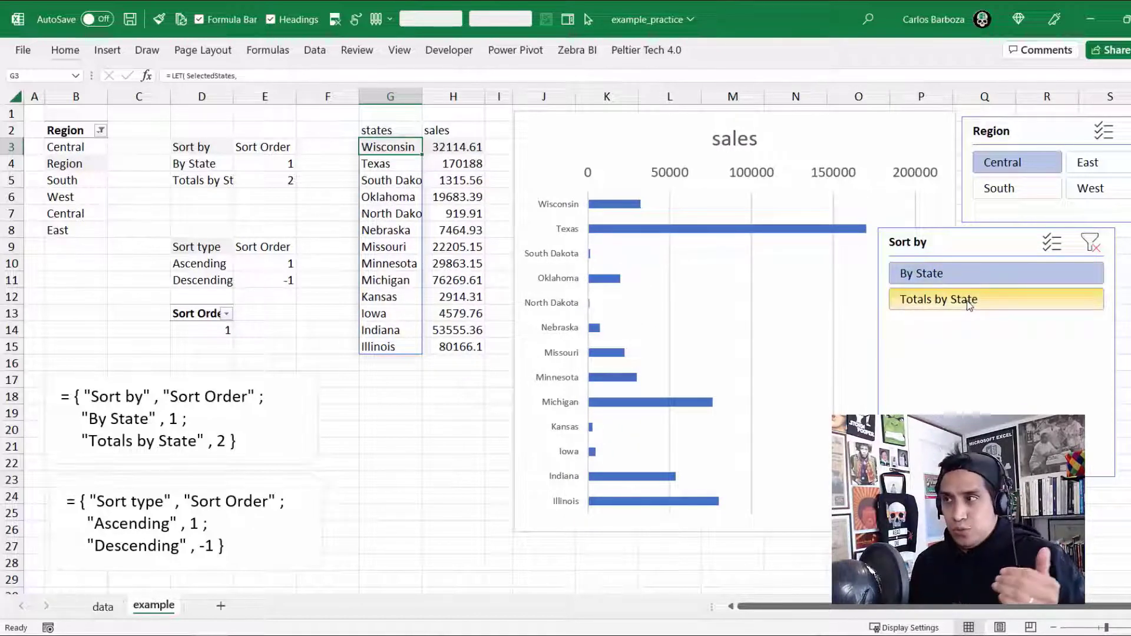
{"action": "left_click", "coordinate": [966, 300]}
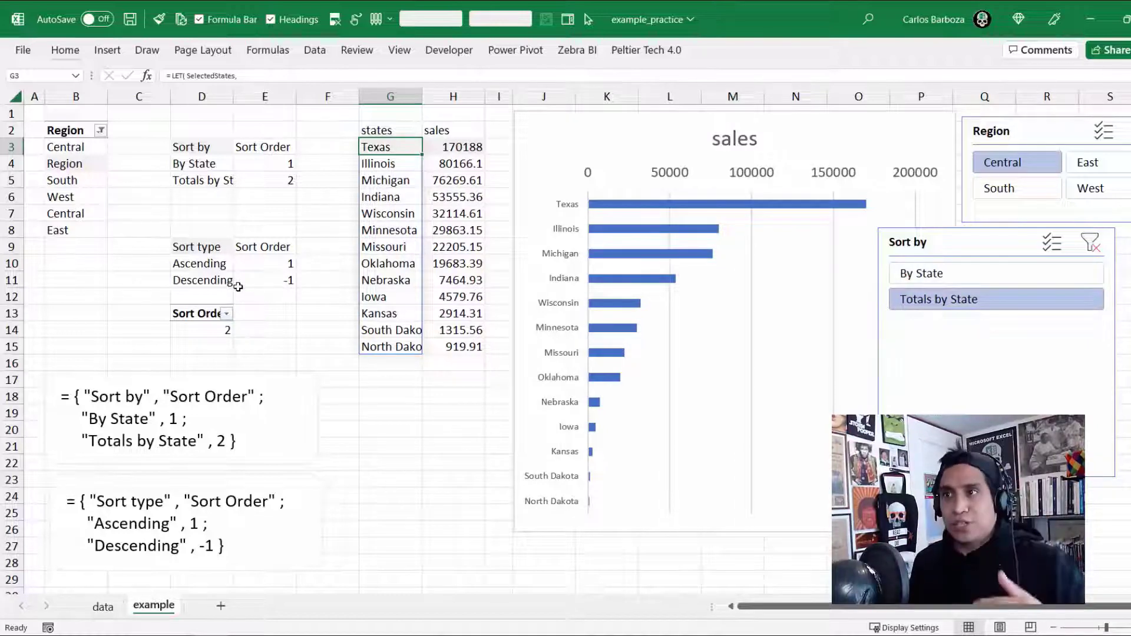
- Select the Sort type header in D9 and rename the defined name Slicer_Sort_by to _07_Slicer_Sort_by
{"action": "left_click", "coordinate": [218, 244]}
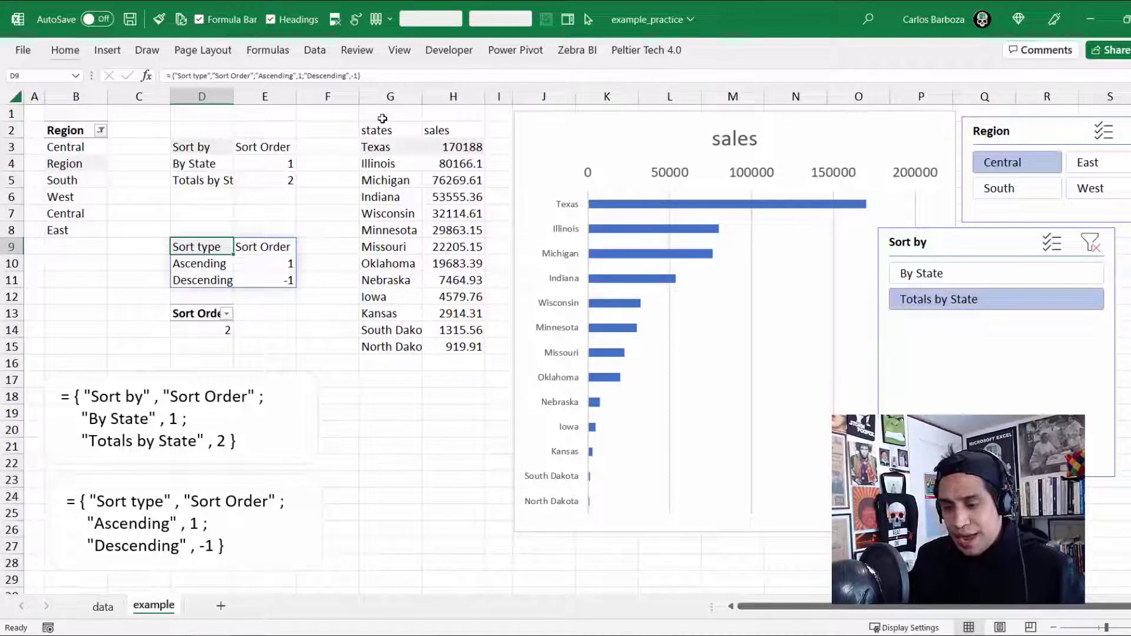
{"action": "key", "text": "ctrl+F3"}
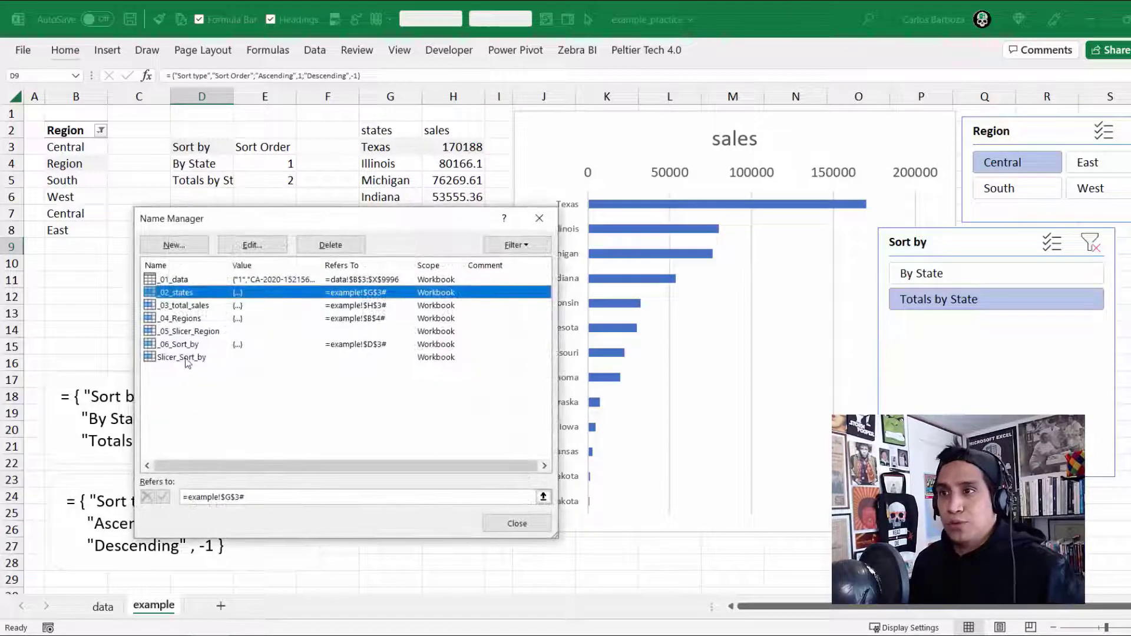
{"action": "left_click", "coordinate": [186, 357]}
{"action": "left_click", "coordinate": [252, 244]}
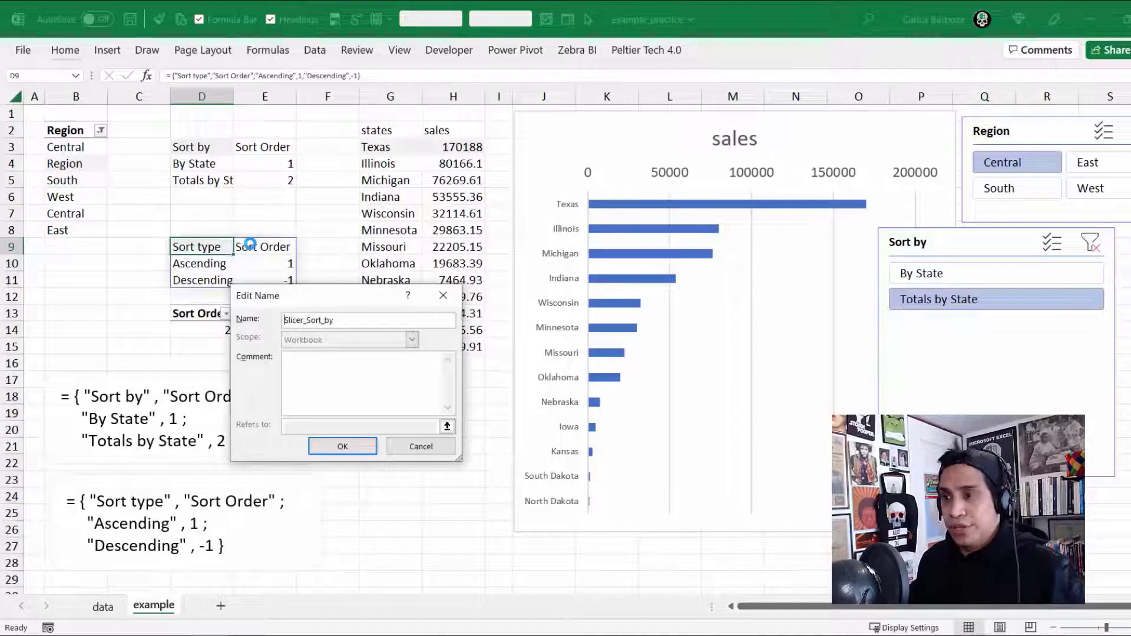
{"action": "type", "text": "_07_"}
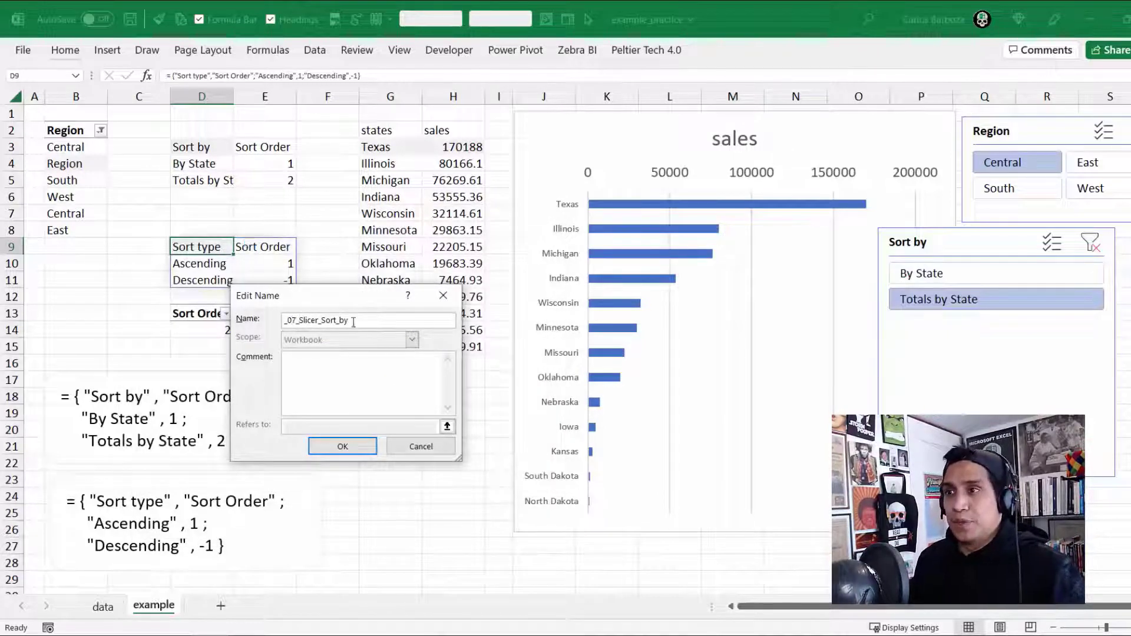
{"action": "left_click", "coordinate": [358, 445]}
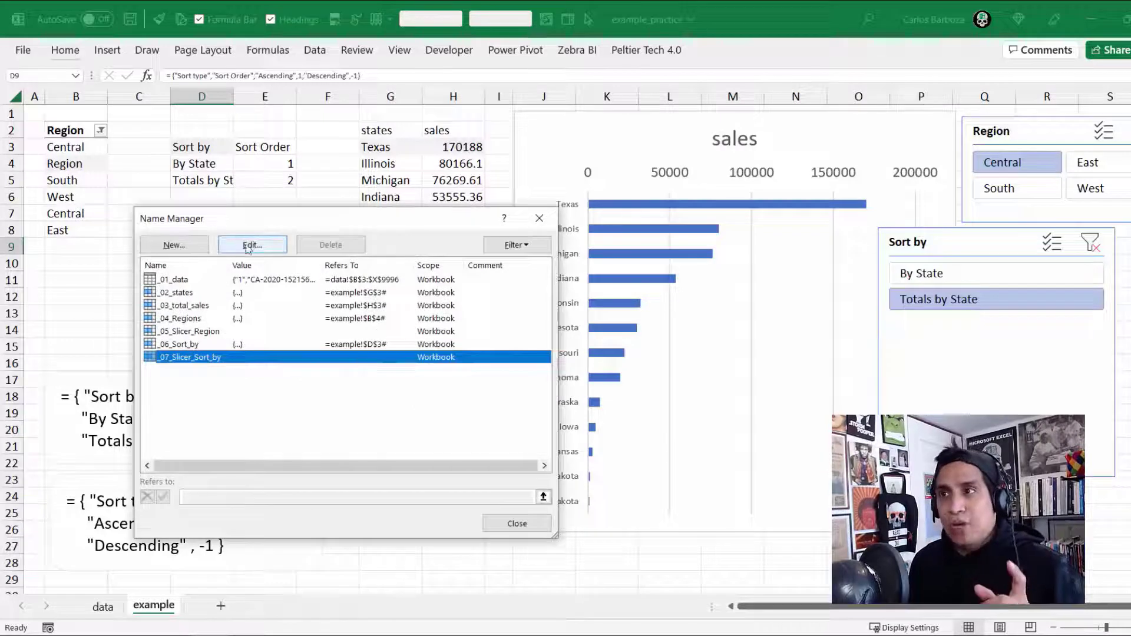
- Define a workbook-scoped name _08_Sort_type that refers to the spilled array =example!$D$9#
{"action": "left_click_drag", "start_coordinate": [235, 215], "coordinate": [454, 178]}
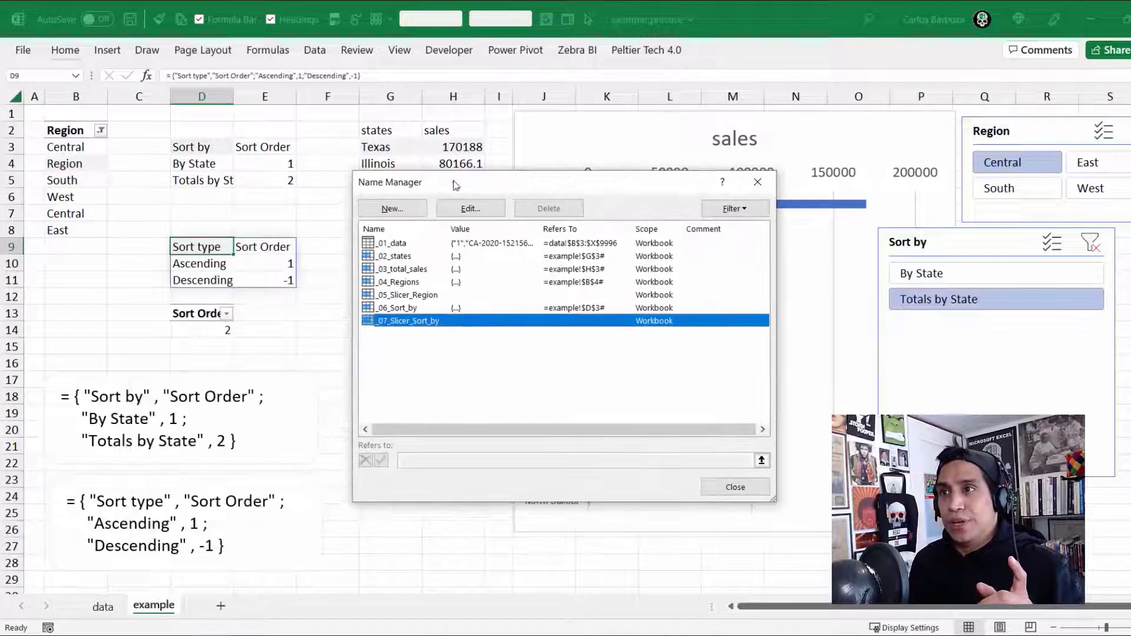
{"action": "left_click", "coordinate": [393, 208]}
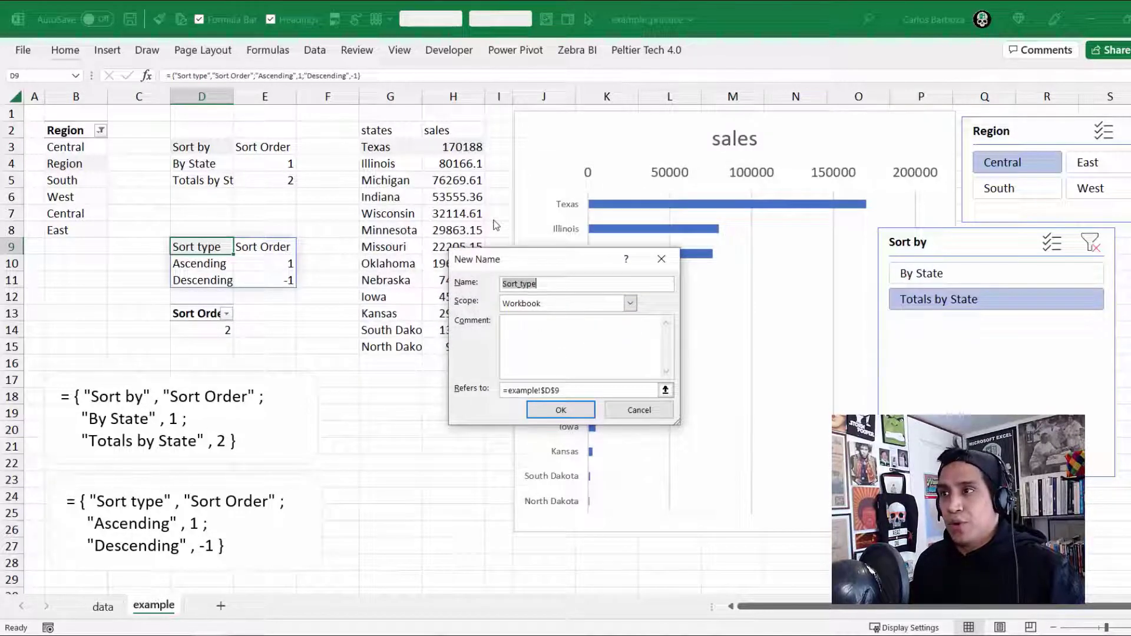
{"action": "type", "text": "_"}
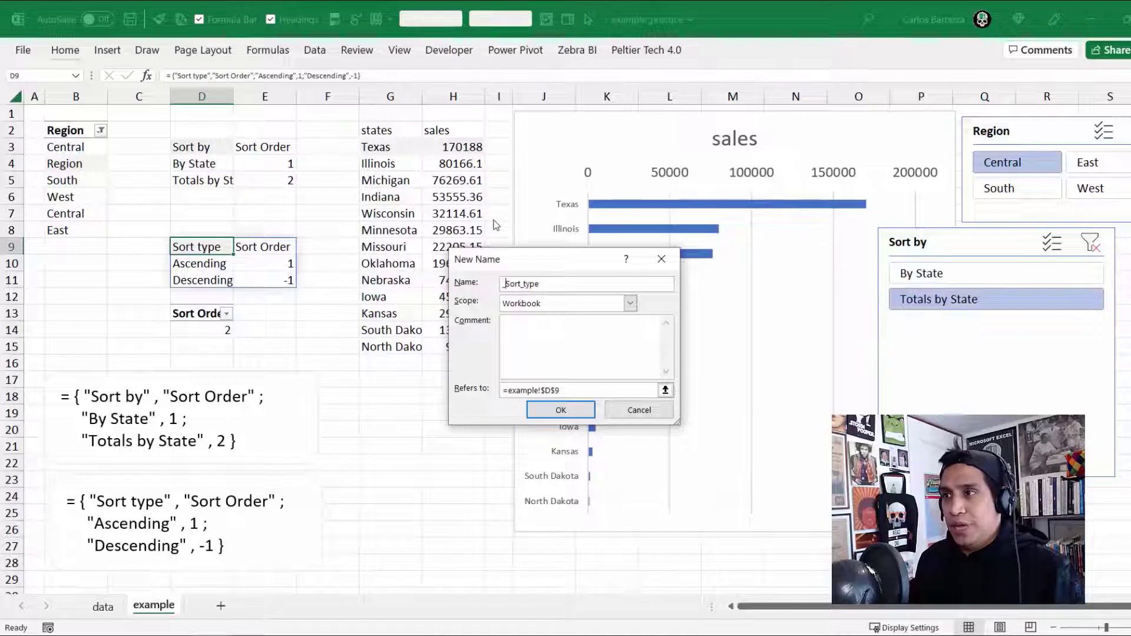
{"action": "type", "text": "08_"}
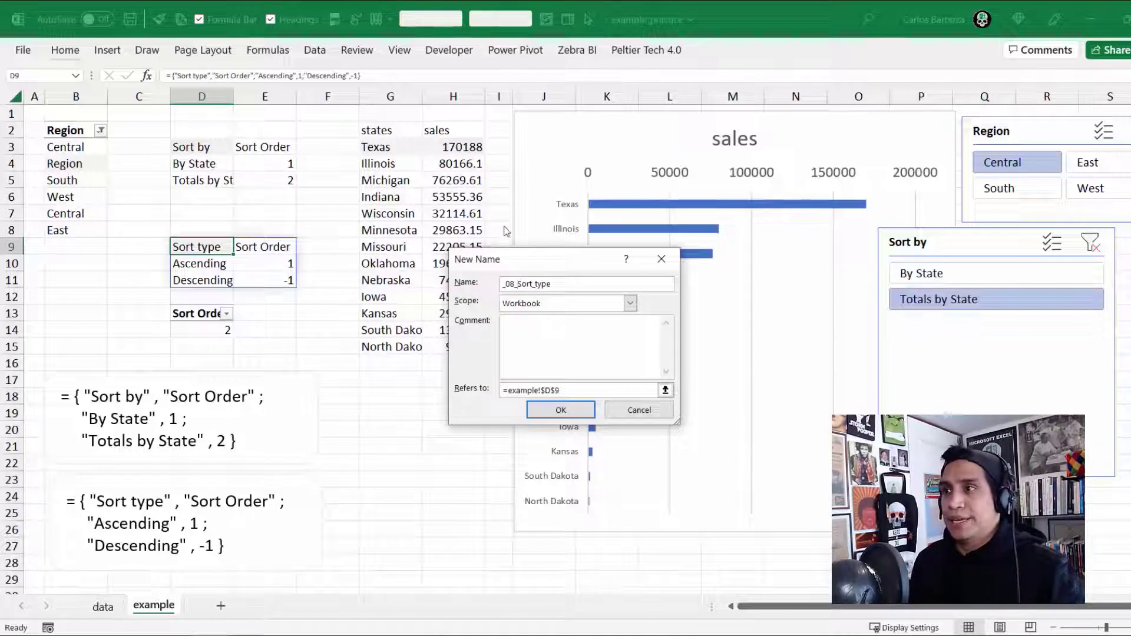
{"action": "left_click", "coordinate": [564, 390]}
{"action": "type", "text": "#"}
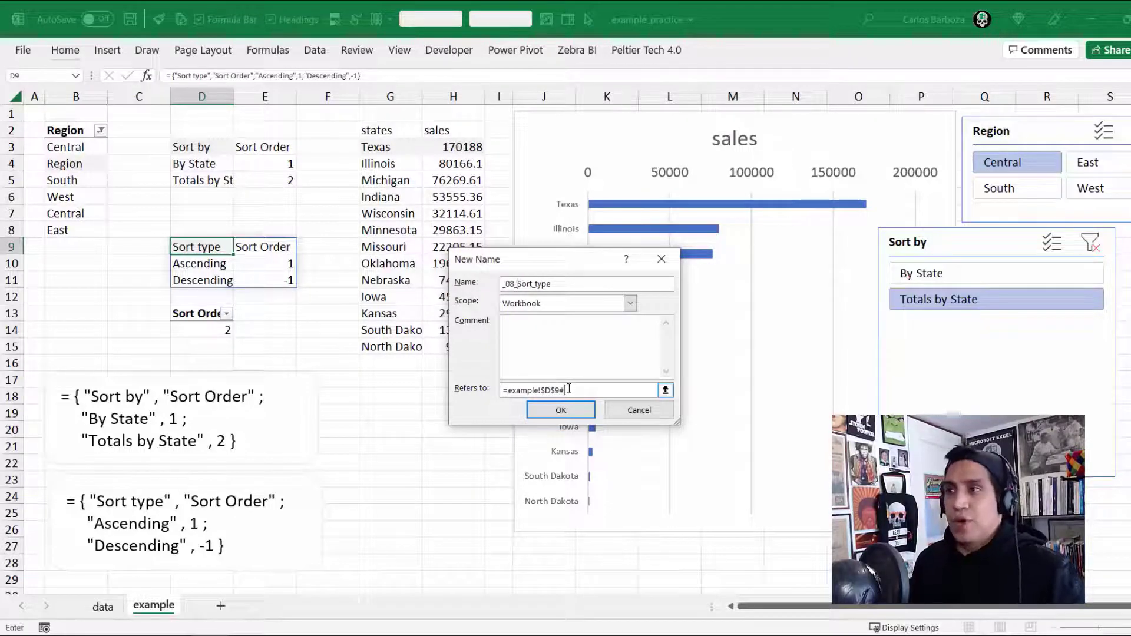
{"action": "left_click", "coordinate": [563, 413]}
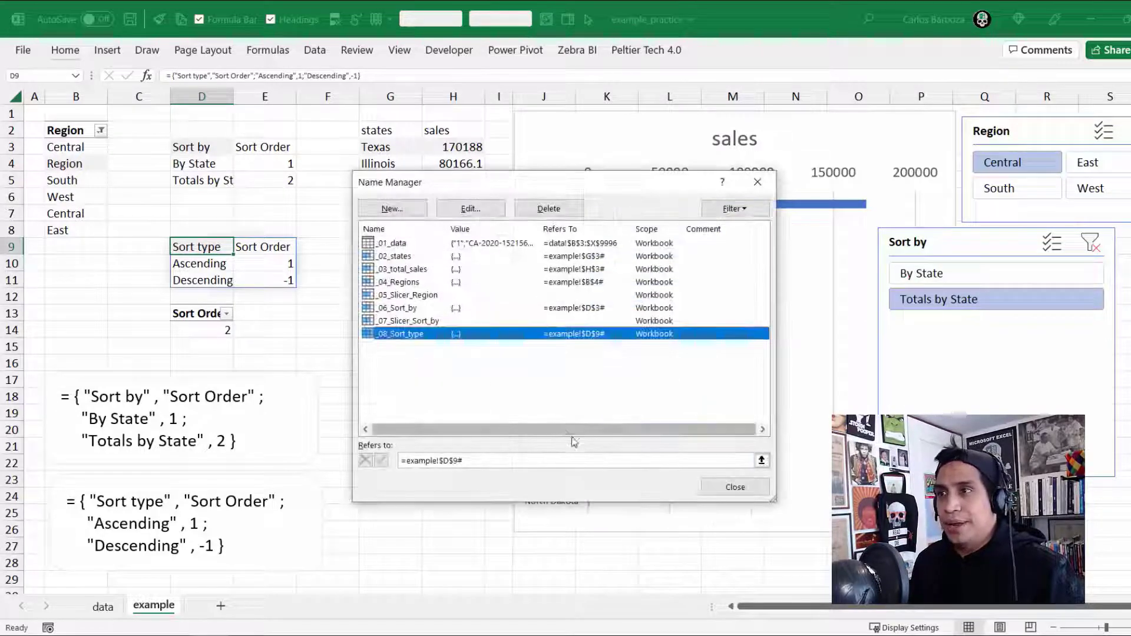
- Close the name list and start a PivotTable from the defined name _08_Sort_type, placed on an existing worksheet
{"action": "left_click", "coordinate": [740, 489]}
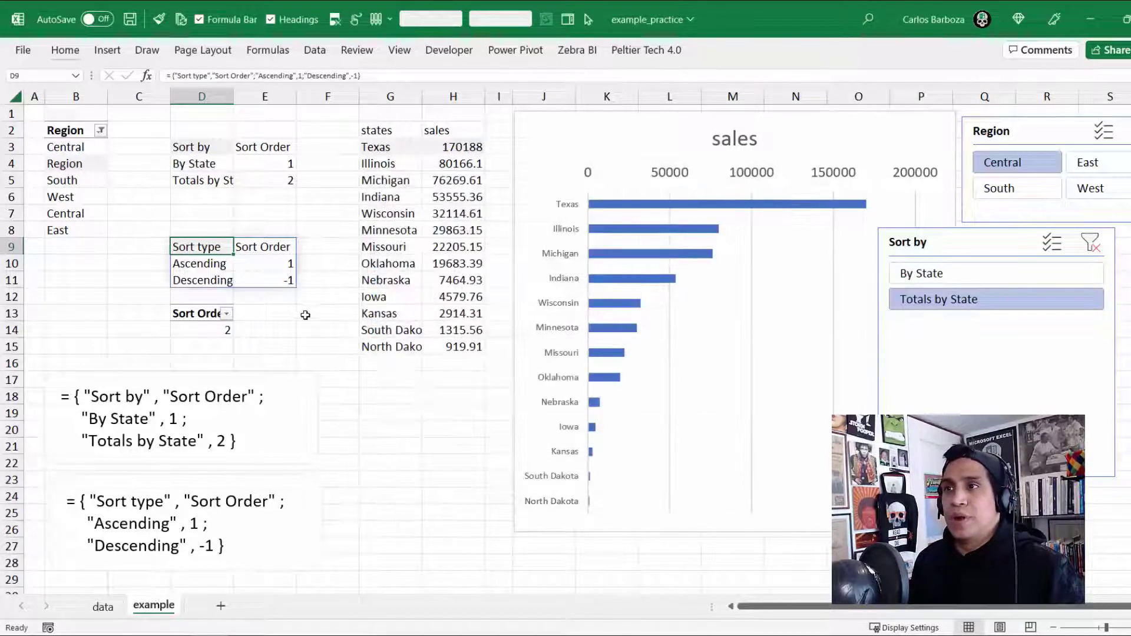
{"action": "left_click", "coordinate": [107, 50]}
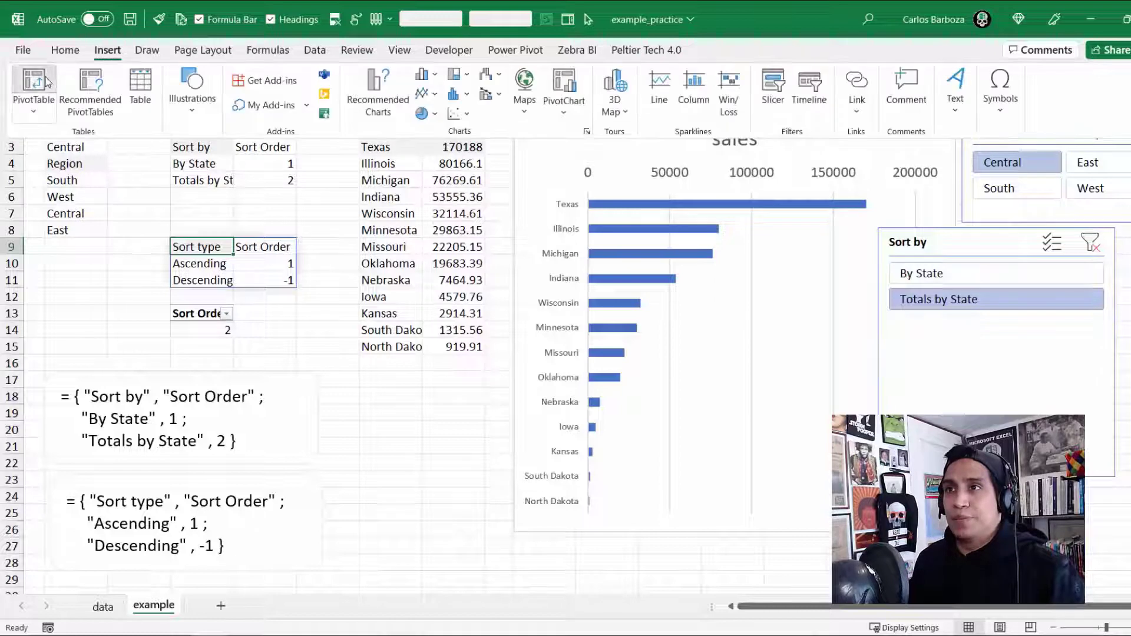
{"action": "left_click", "coordinate": [22, 76]}
{"action": "key", "text": "Delete"}
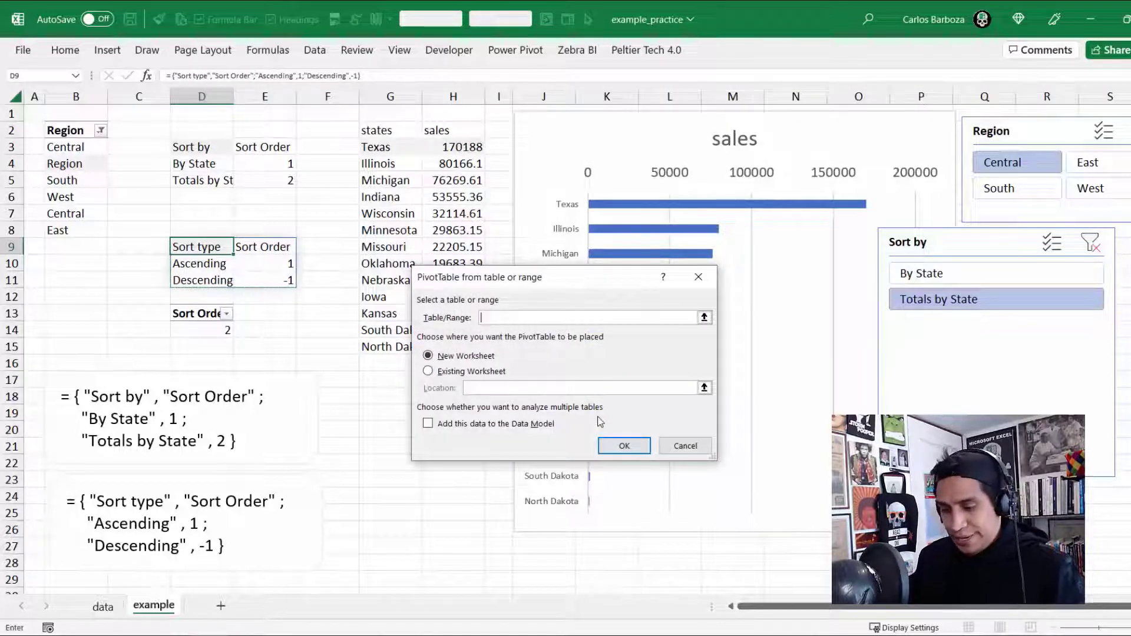
{"action": "key", "text": "F3"}
{"action": "left_click", "coordinate": [531, 368]}
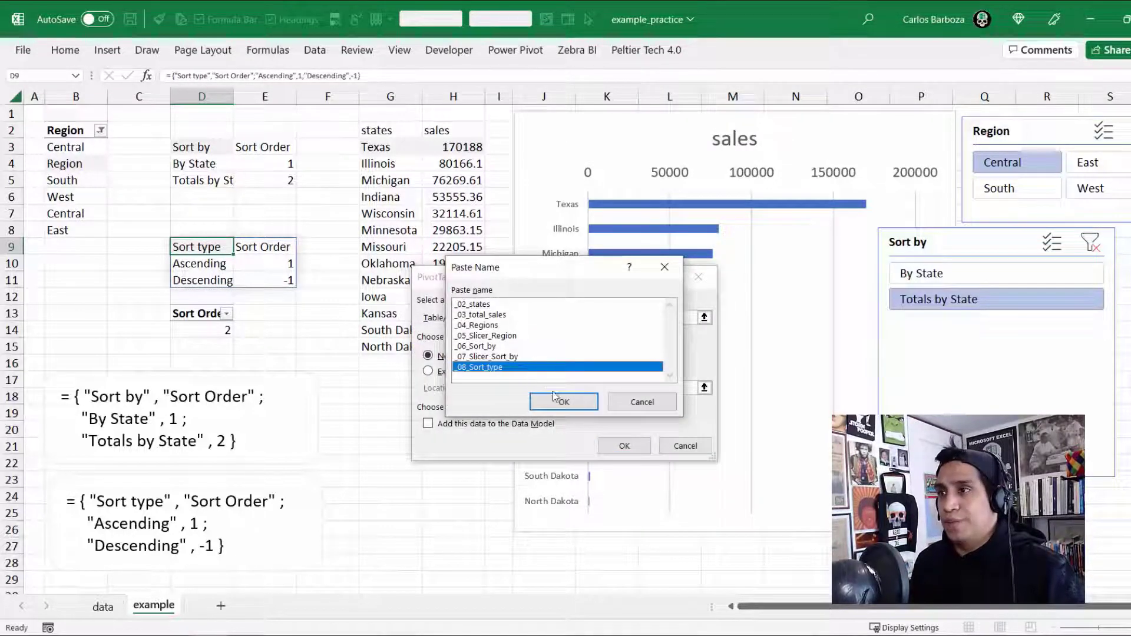
{"action": "left_click", "coordinate": [551, 405]}
{"action": "key", "text": "alt+e"}
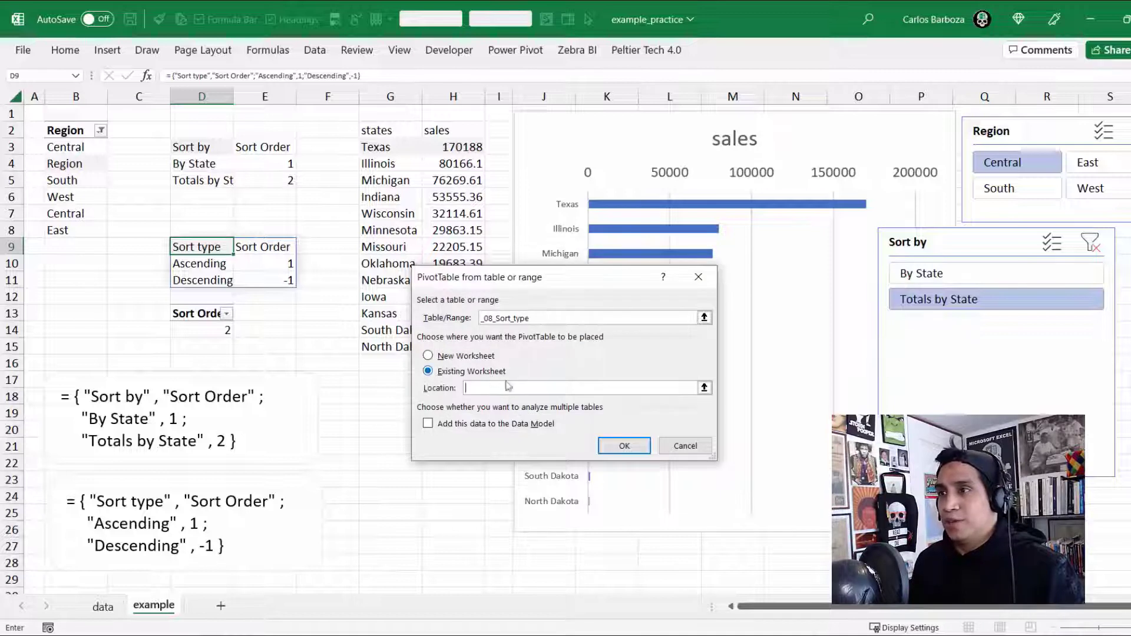
- Set the PivotTable location to cell V2 of the example sheet and create it
{"action": "left_click", "coordinate": [705, 388]}
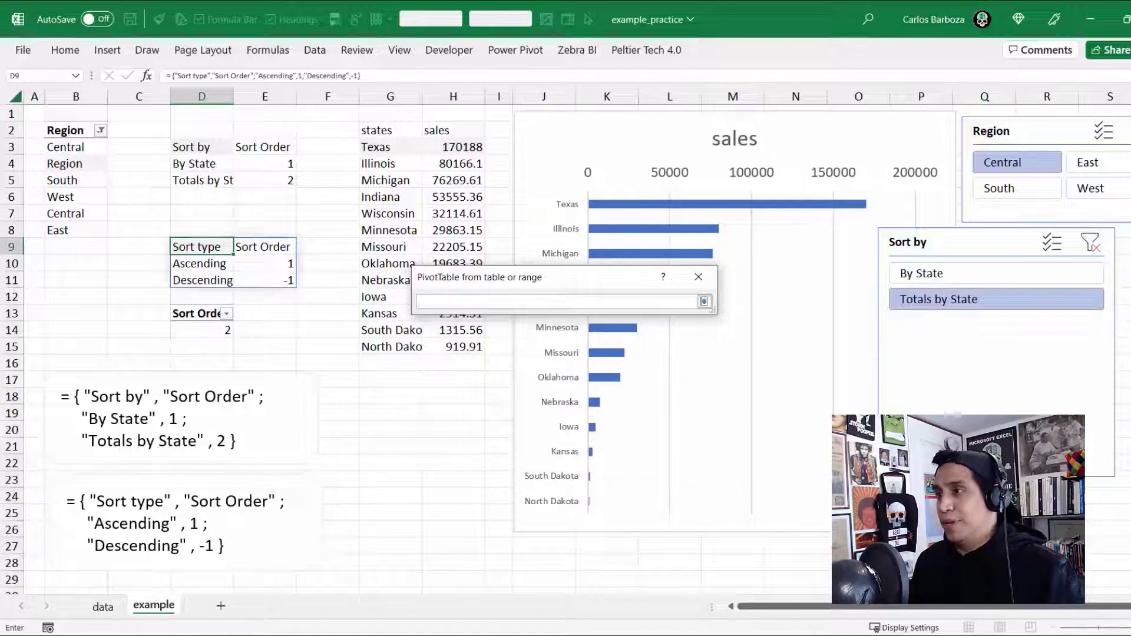
{"action": "left_click", "coordinate": [985, 513]}
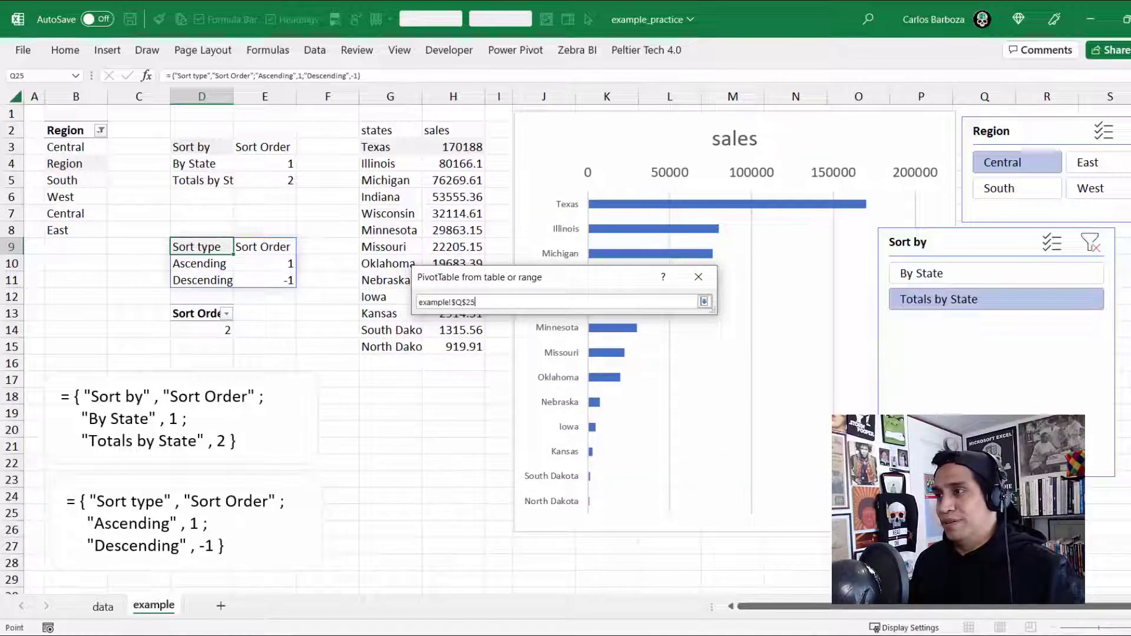
{"action": "left_click", "coordinate": [1048, 496]}
{"action": "left_click_drag", "start_coordinate": [978, 606], "coordinate": [1130, 606]}
{"action": "left_click", "coordinate": [796, 260]}
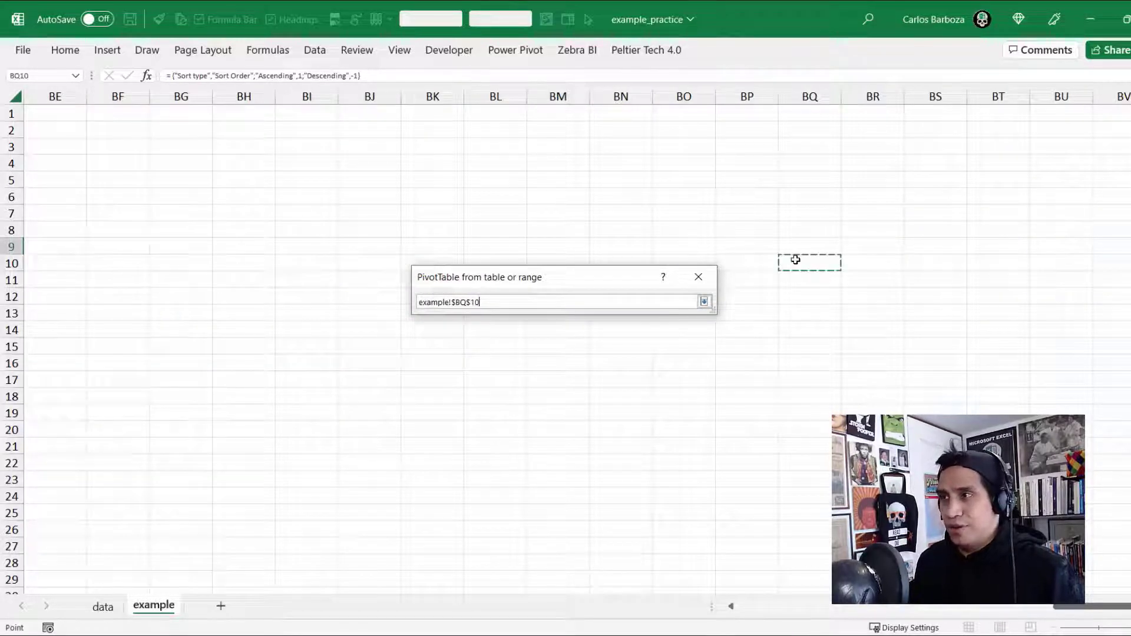
{"action": "key", "text": "Left"}
{"action": "key", "text": "Left"}
{"action": "key", "text": "Left"}
{"action": "key", "text": "Left"}
{"action": "key", "text": "Left"}
{"action": "key", "text": "Left"}
{"action": "key", "text": "Left"}
{"action": "key", "text": "Left"}
{"action": "key", "text": "Left"}
{"action": "key", "text": "Left"}
{"action": "key", "text": "Left"}
{"action": "key", "text": "Left"}
{"action": "key", "text": "Left"}
{"action": "key", "text": "Left"}
{"action": "key", "text": "Left"}
{"action": "key", "text": "Left"}
{"action": "key", "text": "Left"}
{"action": "key", "text": "Left"}
{"action": "key", "text": "Left"}
{"action": "key", "text": "Left"}
{"action": "key", "text": "Left"}
{"action": "key", "text": "Left"}
{"action": "key", "text": "Left"}
{"action": "key", "text": "Left"}
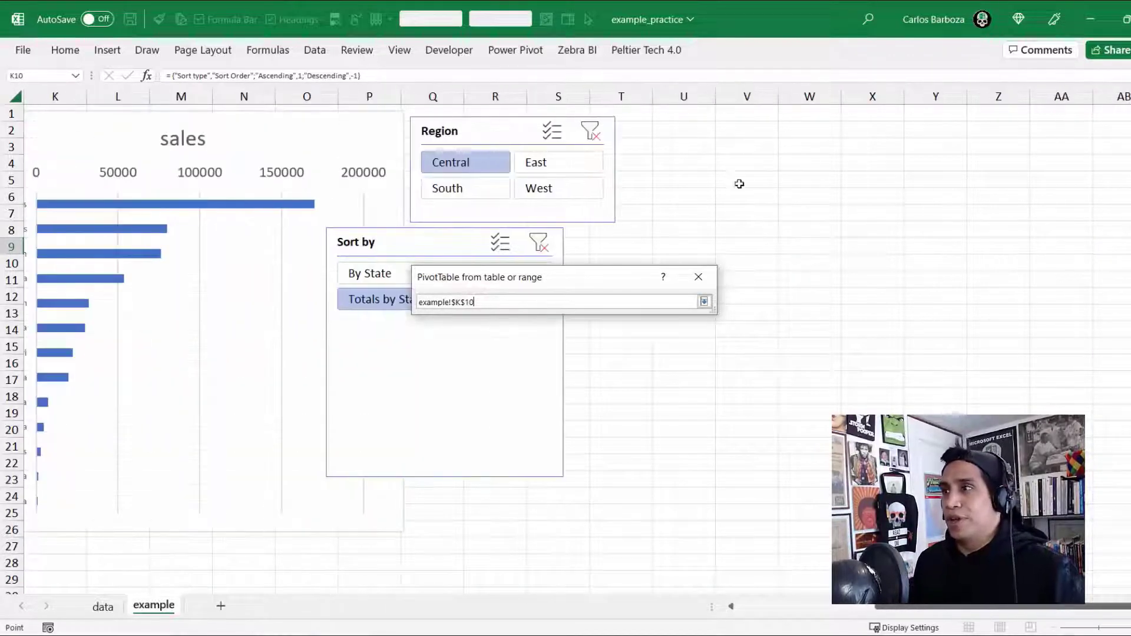
{"action": "left_click", "coordinate": [733, 131]}
{"action": "left_click", "coordinate": [705, 302]}
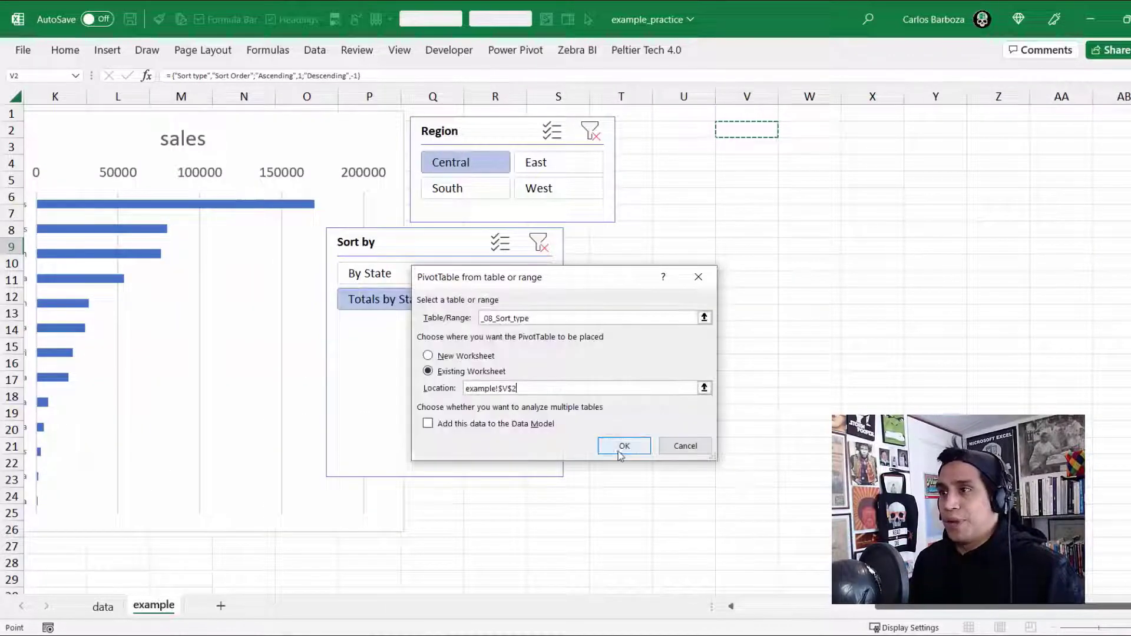
{"action": "left_click", "coordinate": [623, 449]}
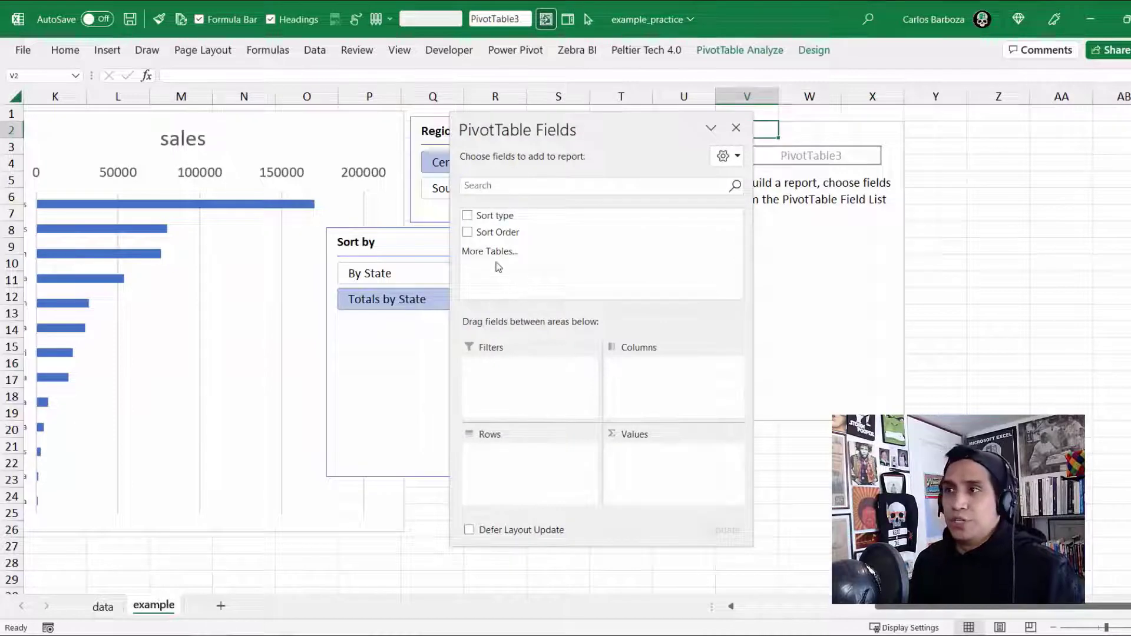
- Add Sort Order to the PivotTable rows, insert a slicer for Sort type, and close the field list
{"action": "left_click_drag", "start_coordinate": [498, 232], "coordinate": [515, 457]}
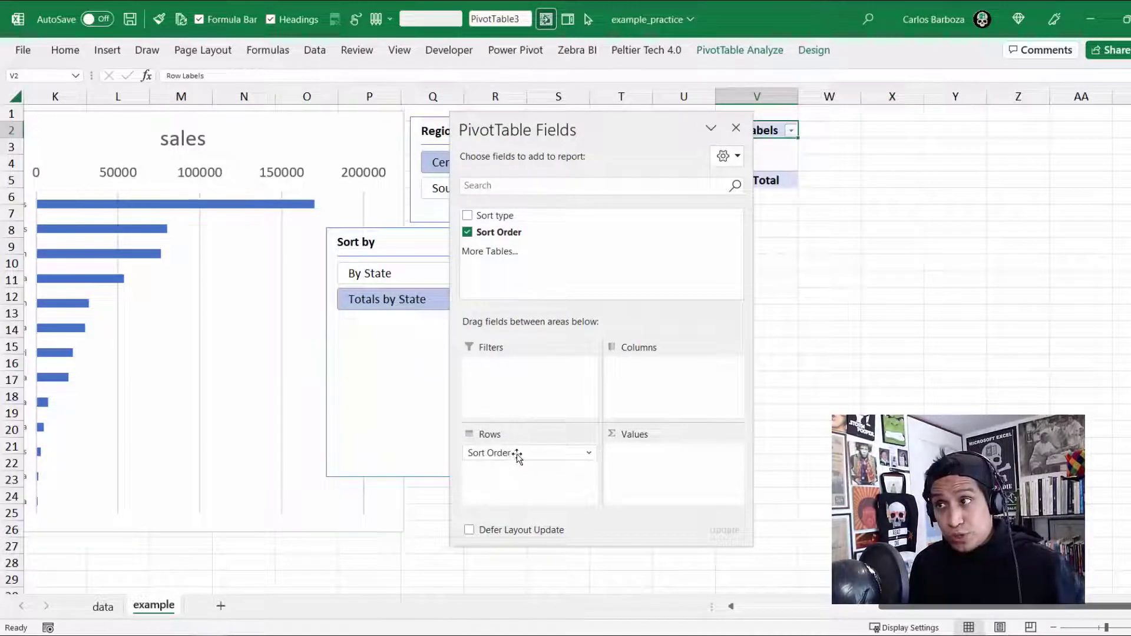
{"action": "right_click", "coordinate": [489, 216]}
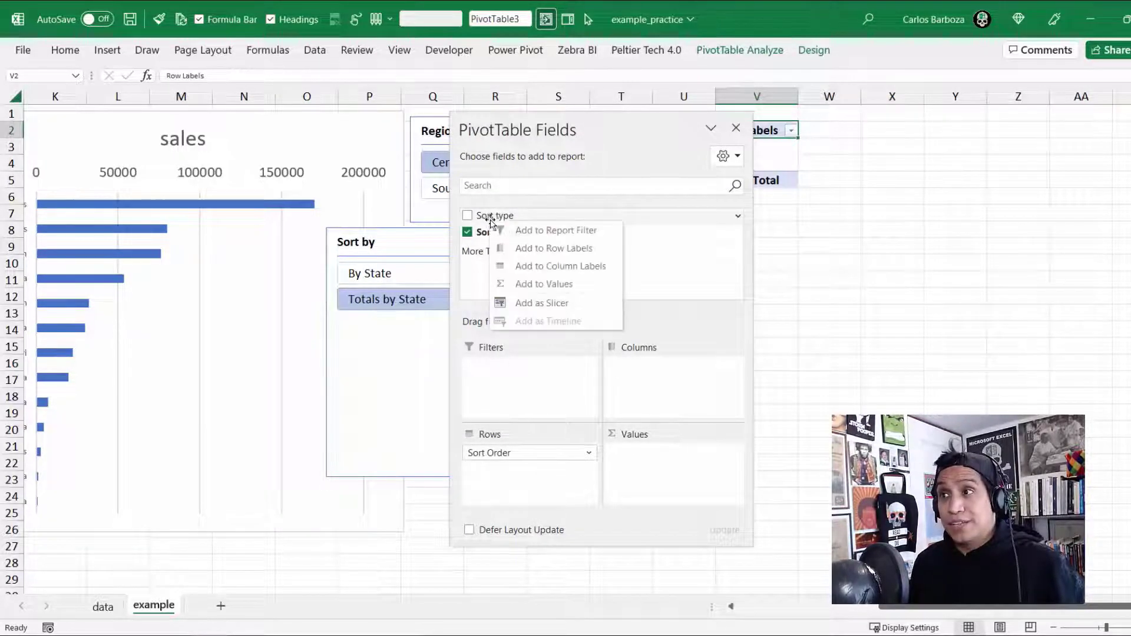
{"action": "left_click", "coordinate": [533, 297]}
{"action": "left_click_drag", "start_coordinate": [681, 123], "coordinate": [938, 160]}
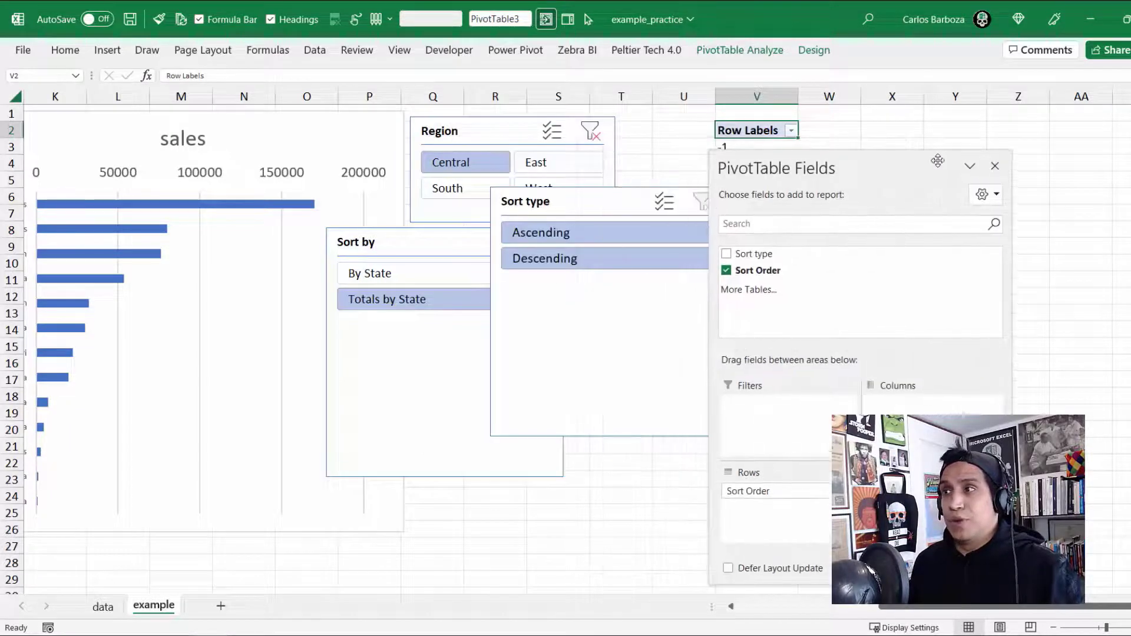
{"action": "left_click", "coordinate": [996, 167]}
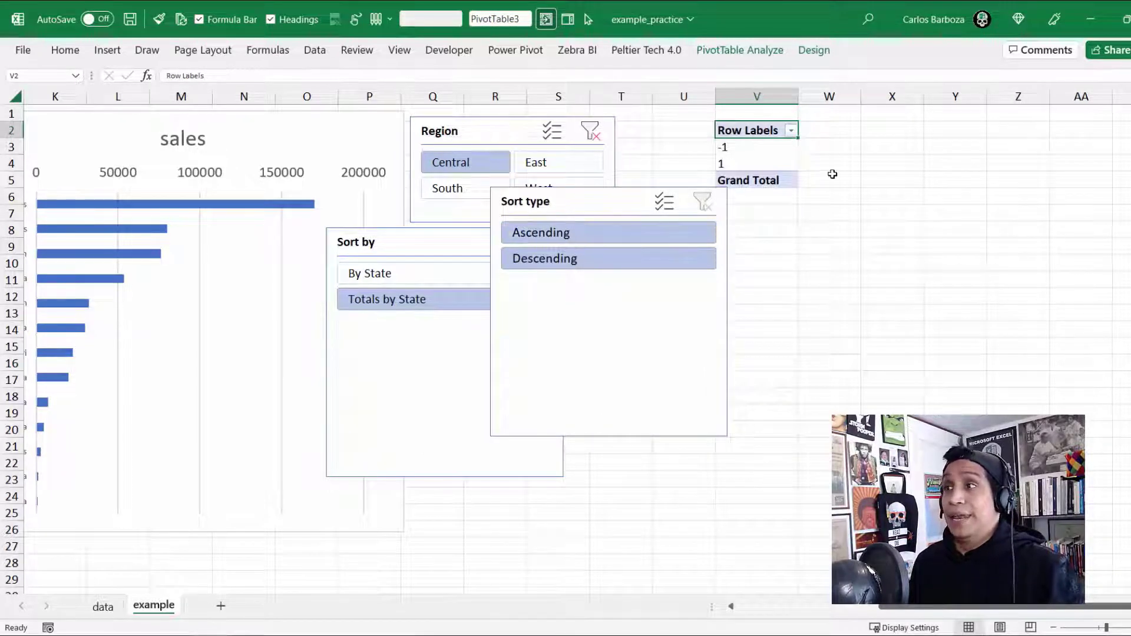
- Name the new PivotTable pt_sort_order and turn off autofitting column widths on update
{"action": "left_click", "coordinate": [822, 201]}
{"action": "left_click", "coordinate": [750, 157]}
{"action": "right_click", "coordinate": [750, 156]}
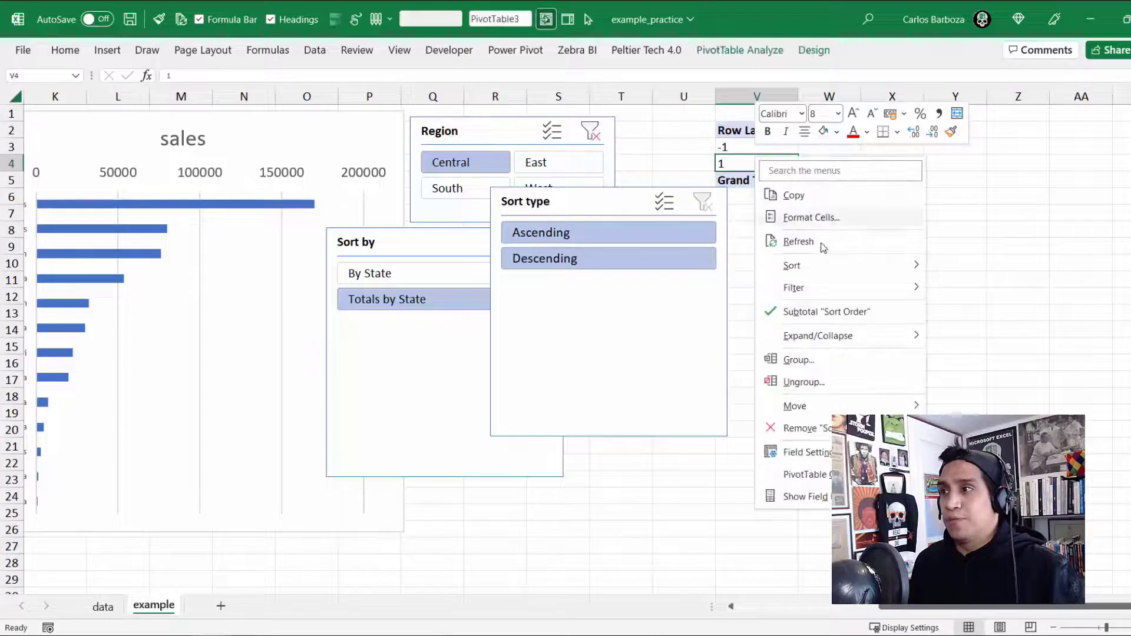
{"action": "left_click", "coordinate": [762, 475]}
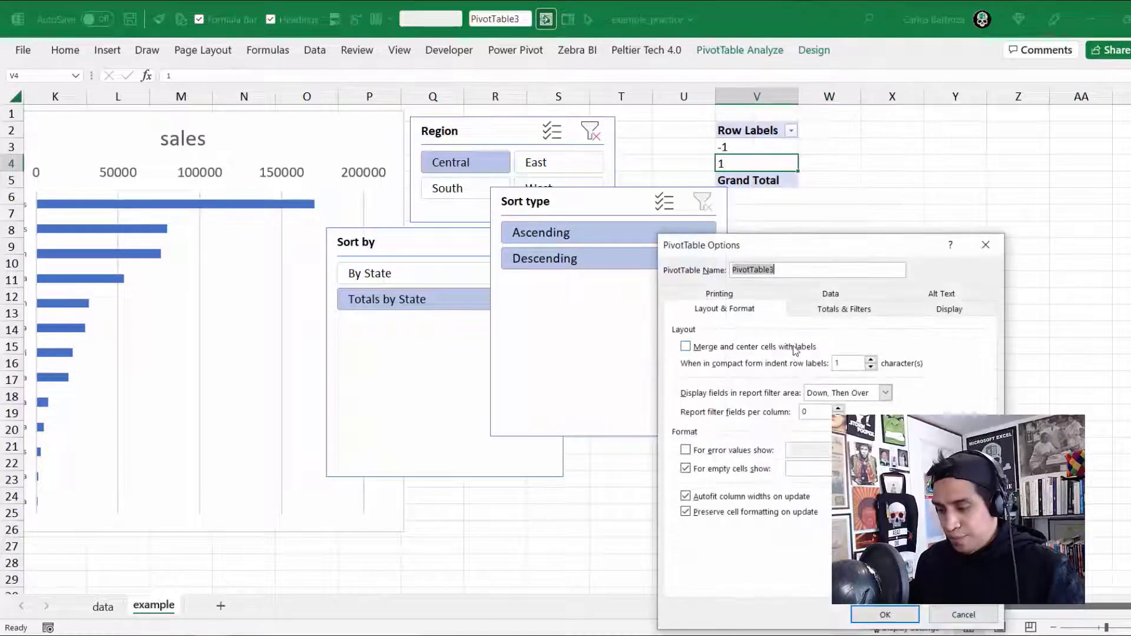
{"action": "type", "text": "pt_sort_"}
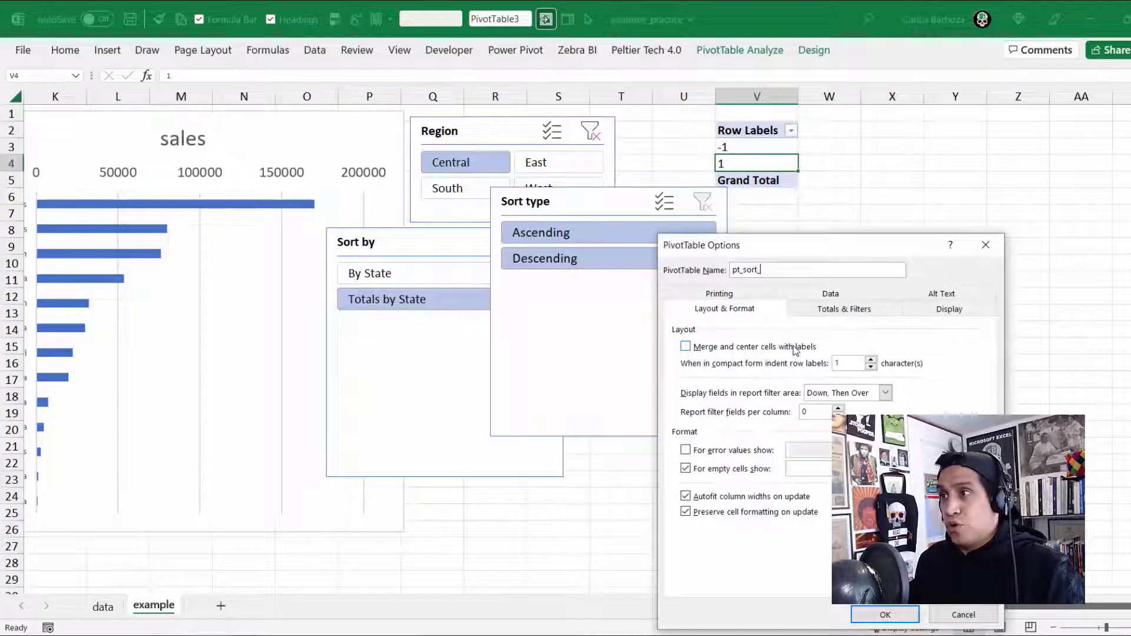
{"action": "type", "text": "order"}
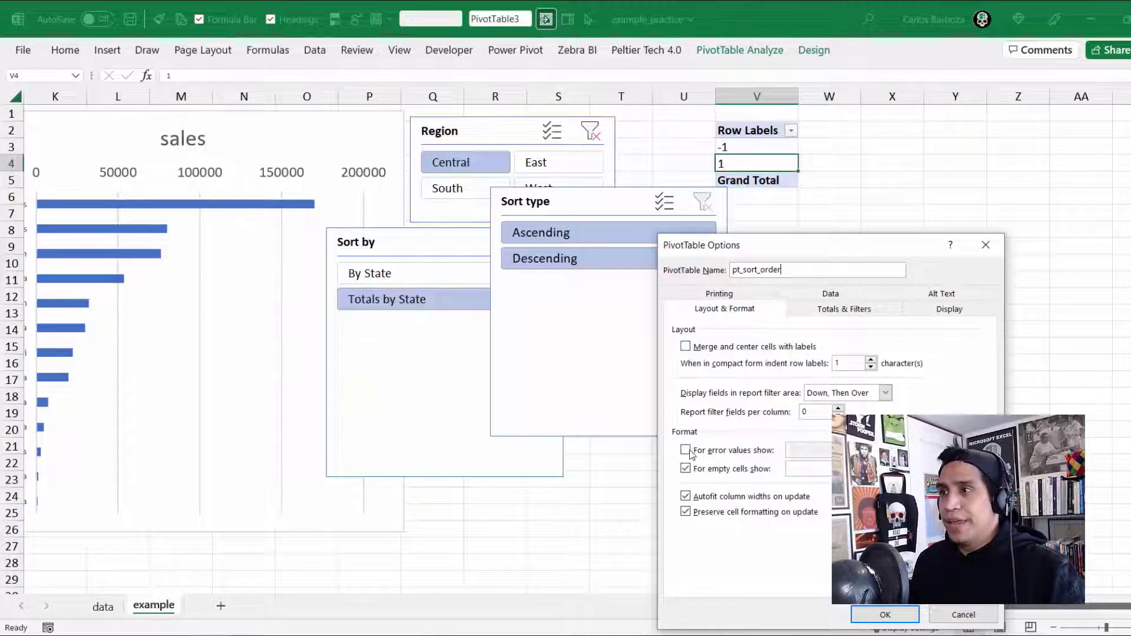
{"action": "left_click", "coordinate": [687, 496]}
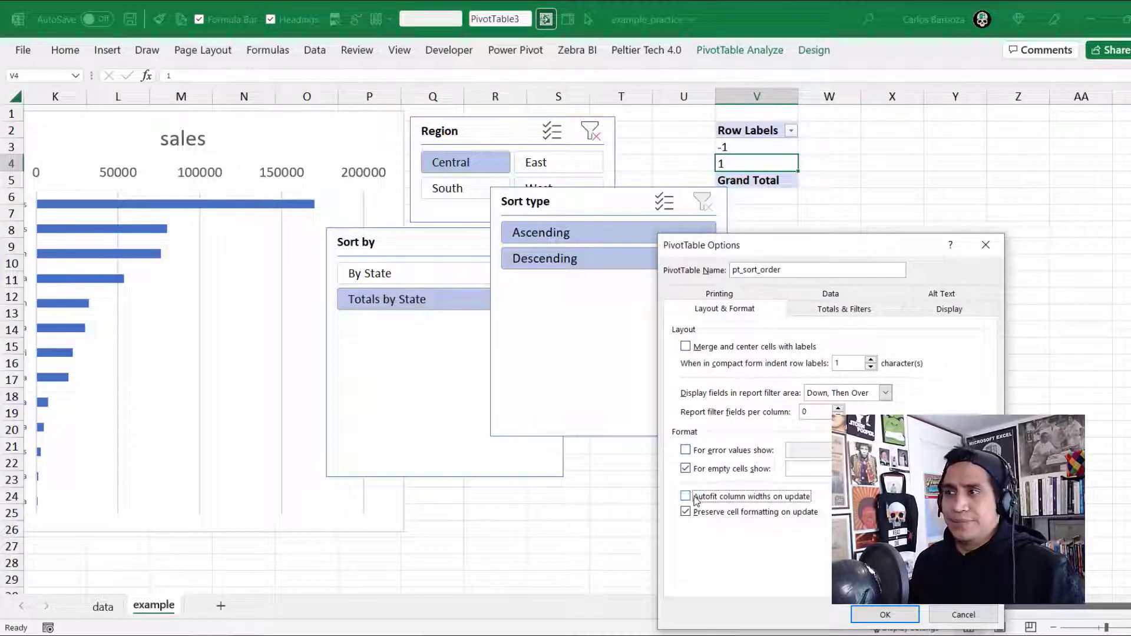
{"action": "left_click", "coordinate": [885, 614]}
- Format pt_sort_order with a plain light style, no row headers, the field name as header, and no grand total
{"action": "left_click", "coordinate": [813, 50]}
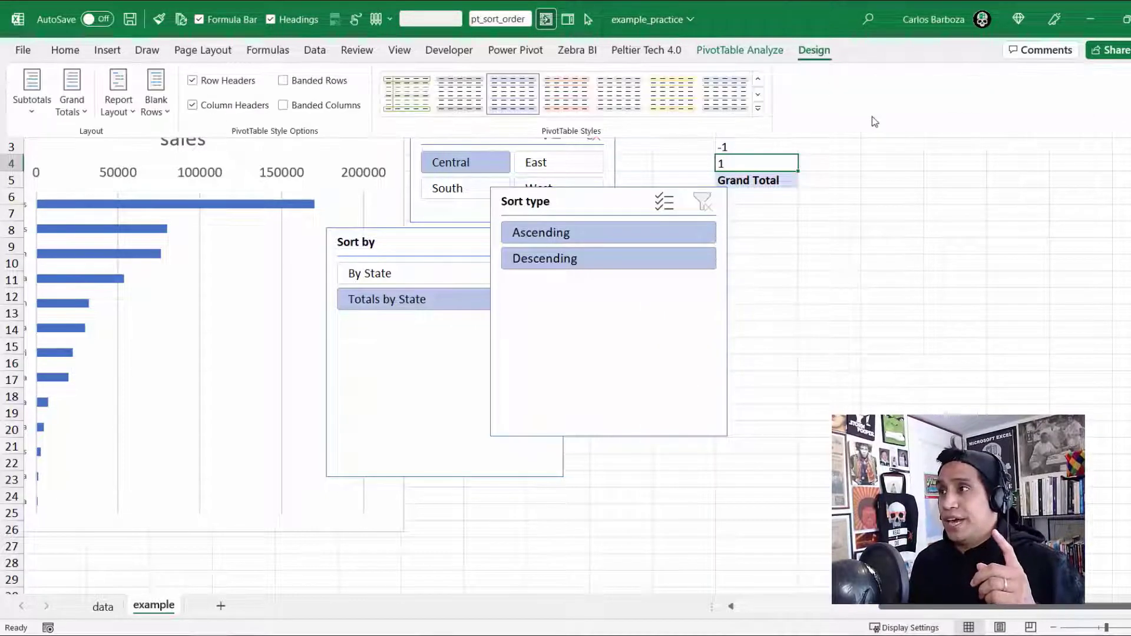
{"action": "left_click", "coordinate": [759, 112]}
{"action": "left_click", "coordinate": [481, 121]}
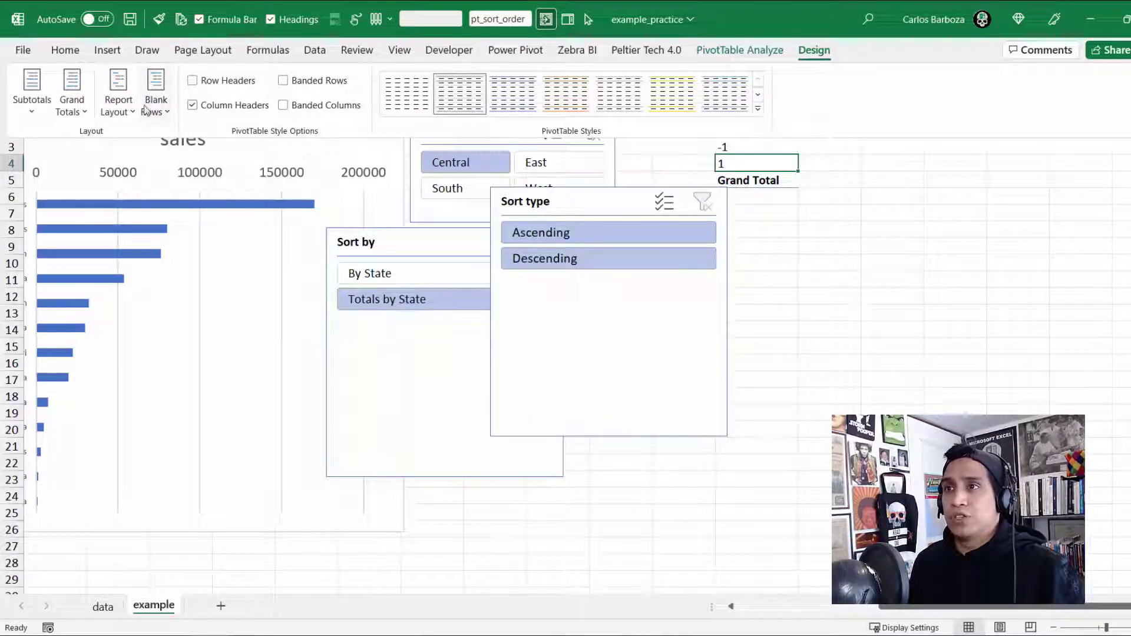
{"action": "left_click", "coordinate": [118, 105]}
{"action": "left_click", "coordinate": [179, 215]}
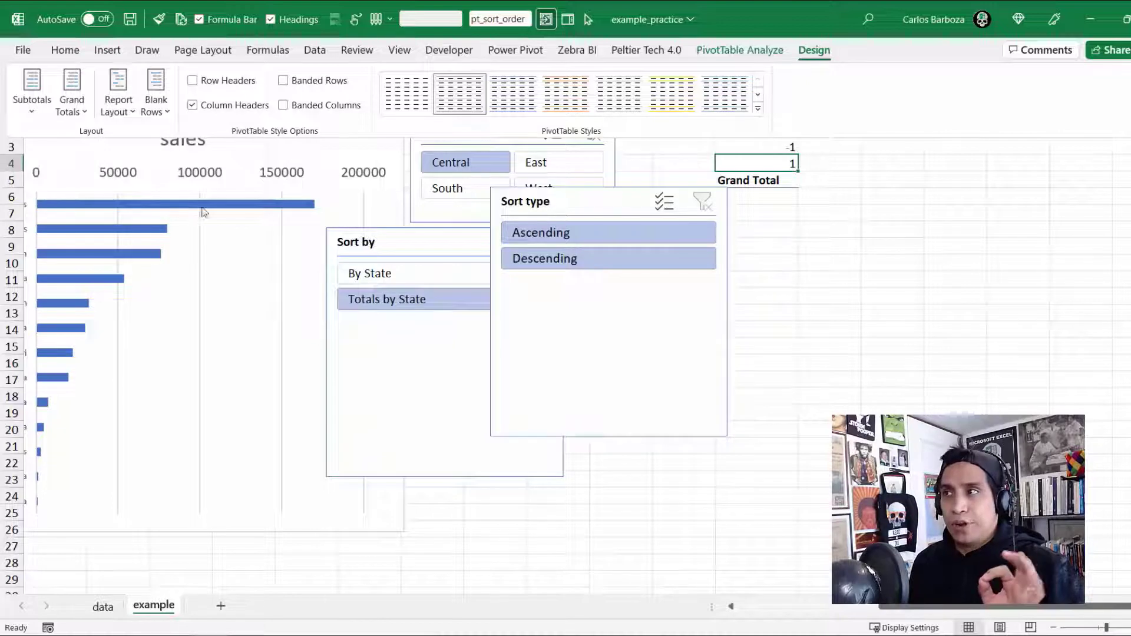
{"action": "right_click", "coordinate": [752, 187]}
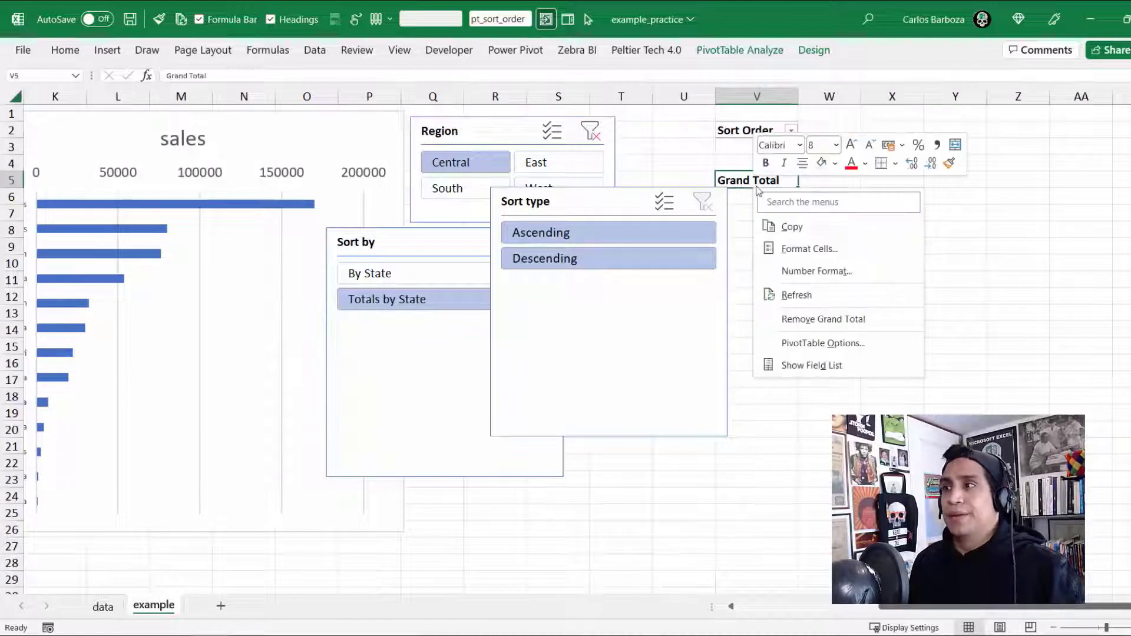
{"action": "left_click", "coordinate": [833, 318]}
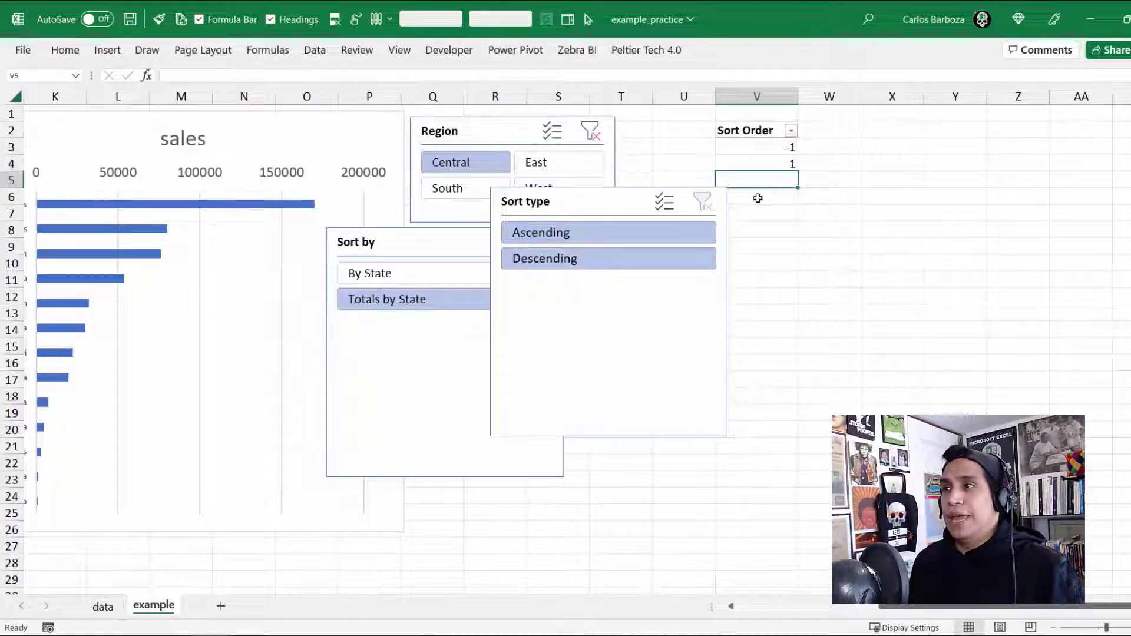
- Place the Sort type slicer beside the Sort by slicer with Descending selected, and move its PivotTable to E13
{"action": "left_click_drag", "start_coordinate": [613, 209], "coordinate": [691, 249]}
{"action": "left_click", "coordinate": [652, 298]}
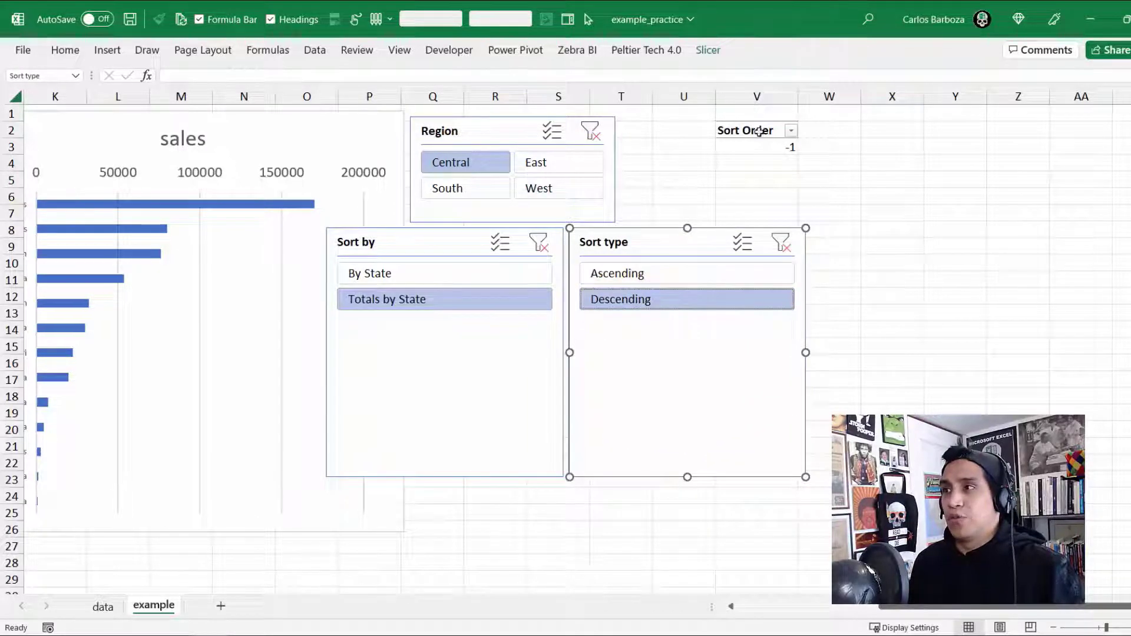
{"action": "left_click_drag", "start_coordinate": [759, 130], "coordinate": [271, 327]}
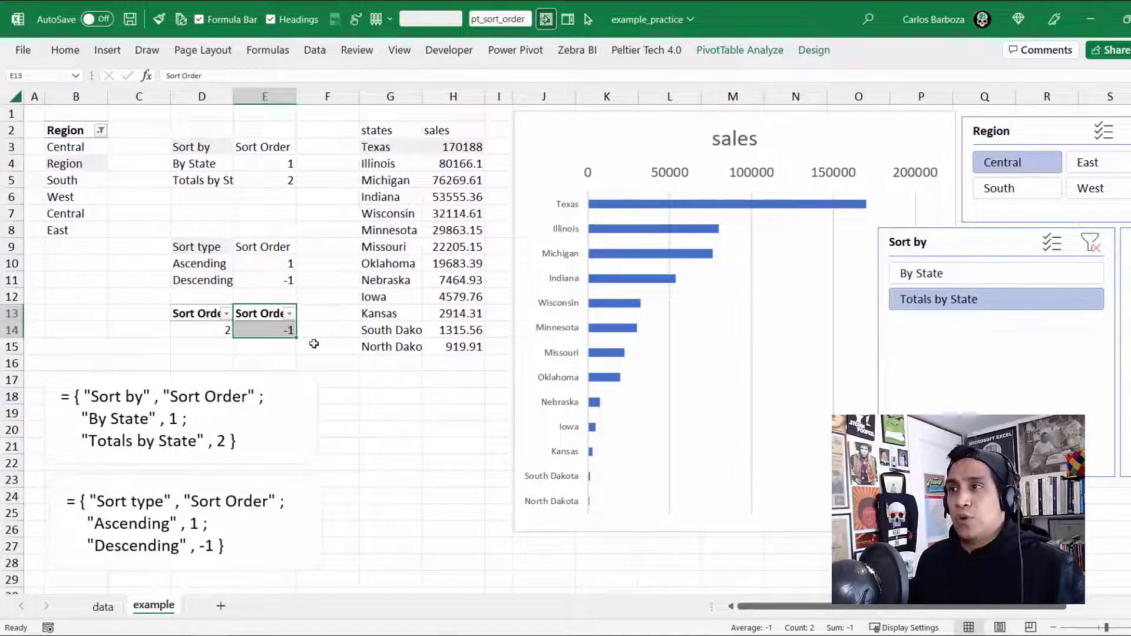
- Replace the fixed -1 sort order in the SORTBY part of the G3 formula with a reference to E14
{"action": "left_click", "coordinate": [389, 149]}
{"action": "double_click", "coordinate": [389, 149]}
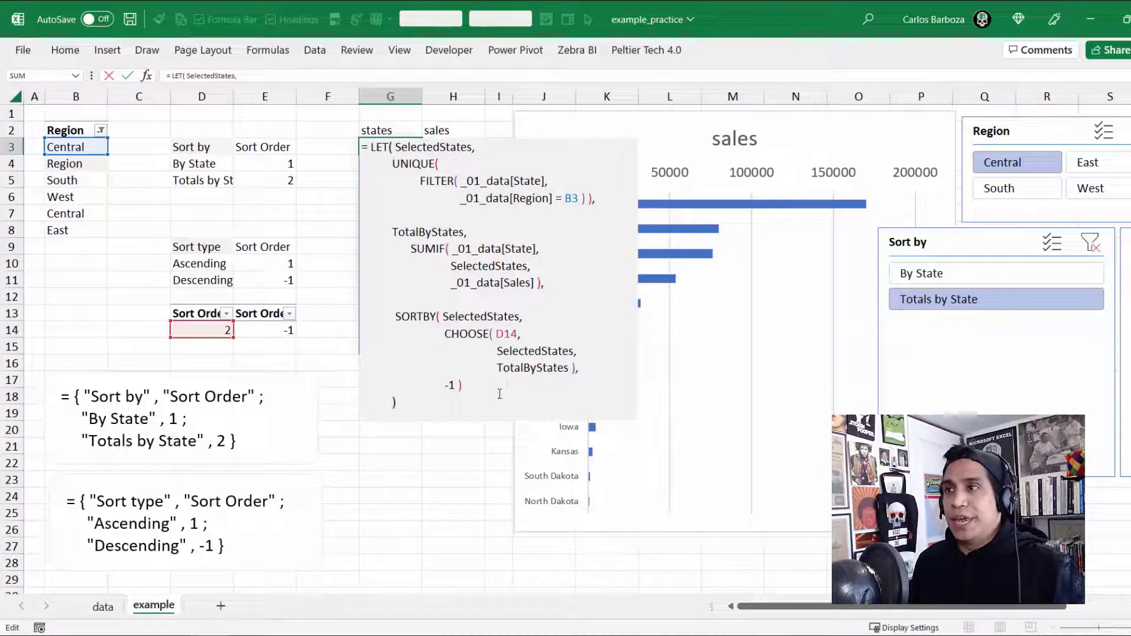
{"action": "left_click", "coordinate": [455, 385]}
{"action": "key", "text": "BackSpace"}
{"action": "key", "text": "BackSpace"}
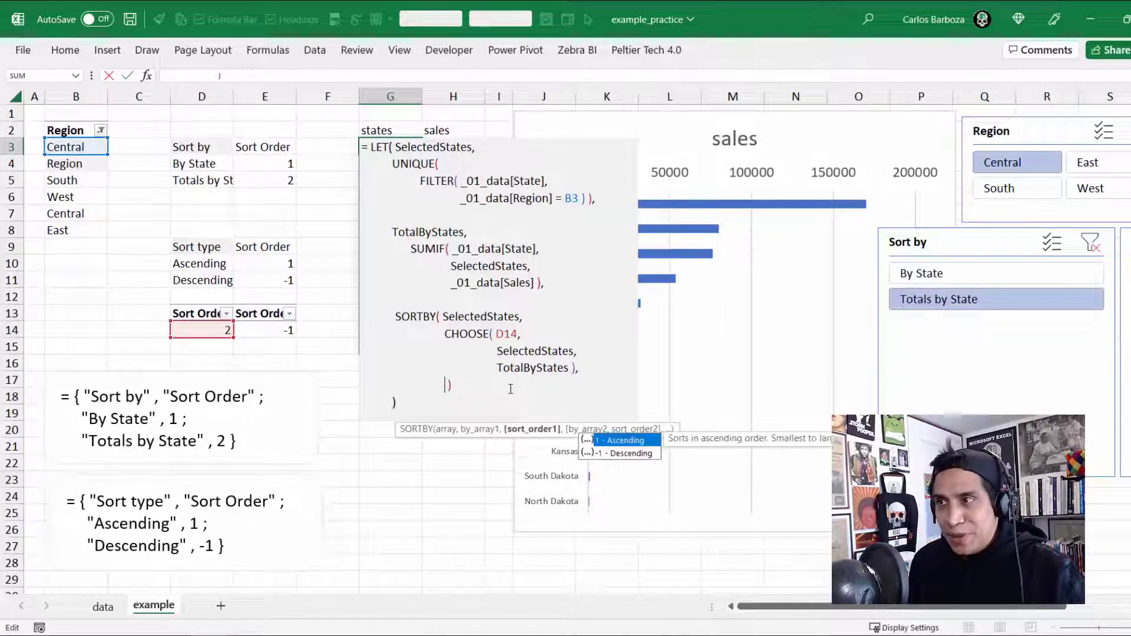
{"action": "left_click", "coordinate": [272, 332]}
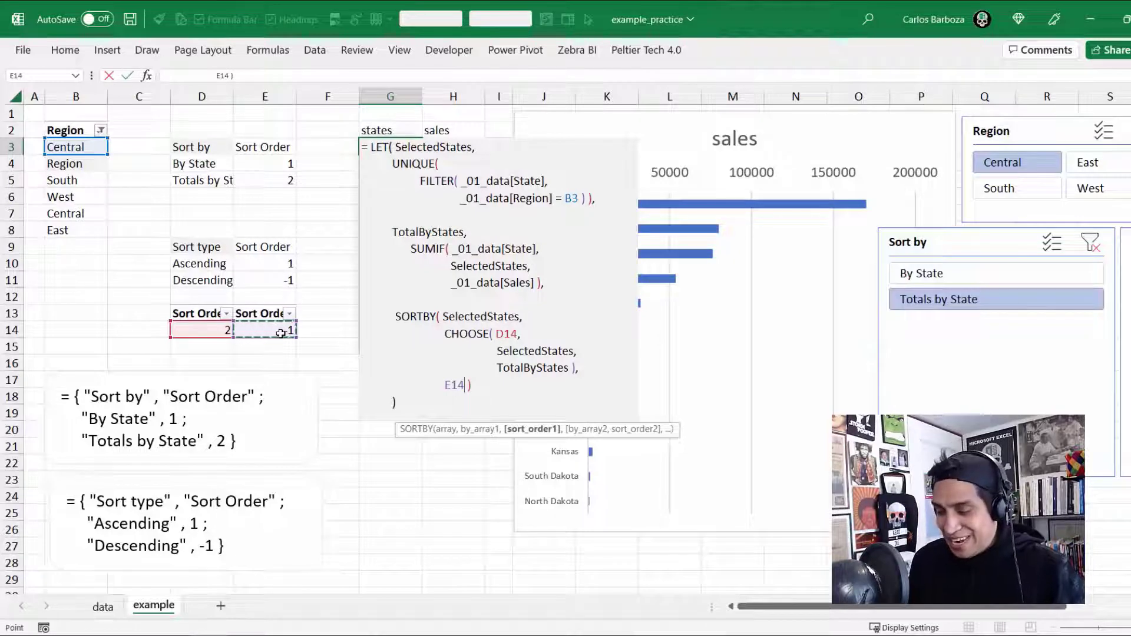
{"action": "key", "text": "ctrl+Return"}
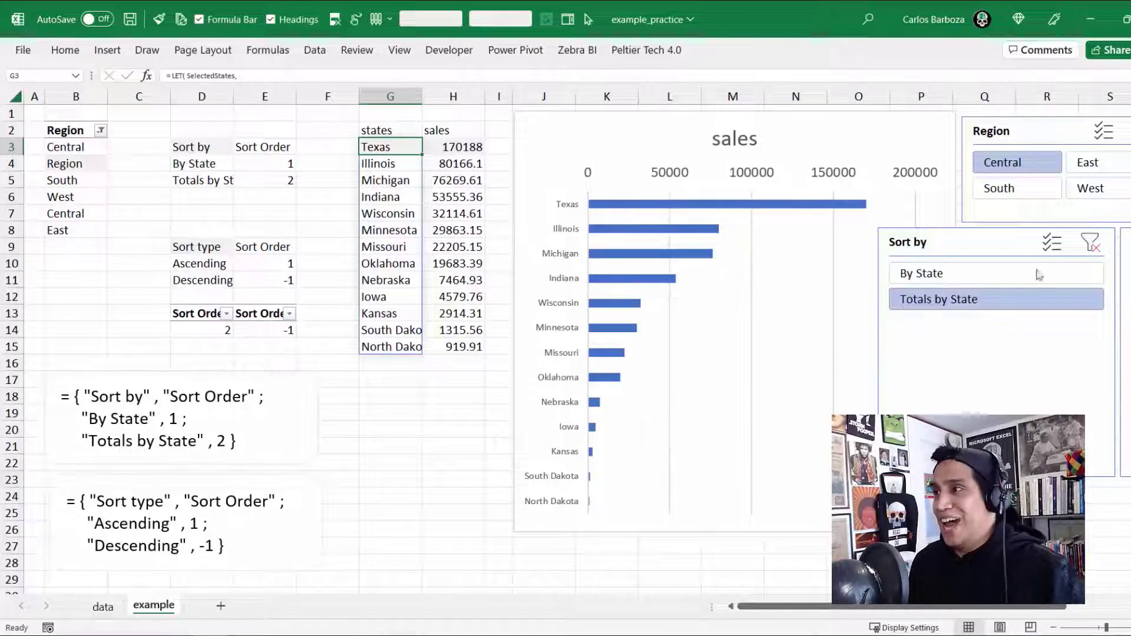
- Test the Sort type slicer by choosing Ascending, Descending, and Ascending again
{"action": "left_click", "coordinate": [1130, 273]}
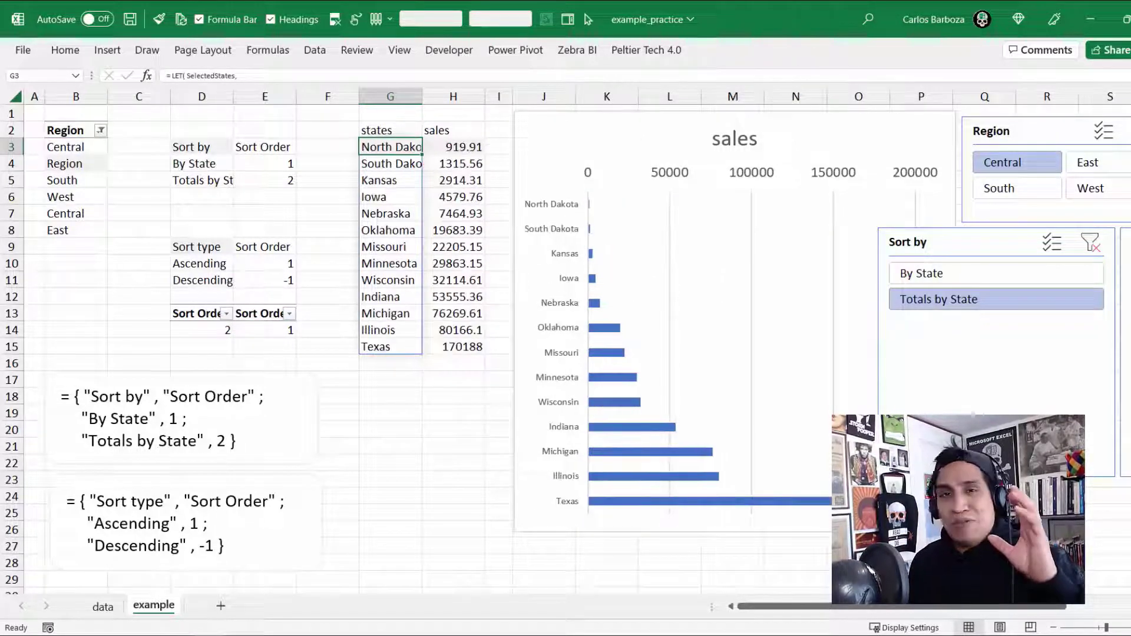
{"action": "left_click", "coordinate": [1130, 299]}
{"action": "left_click", "coordinate": [1130, 273]}
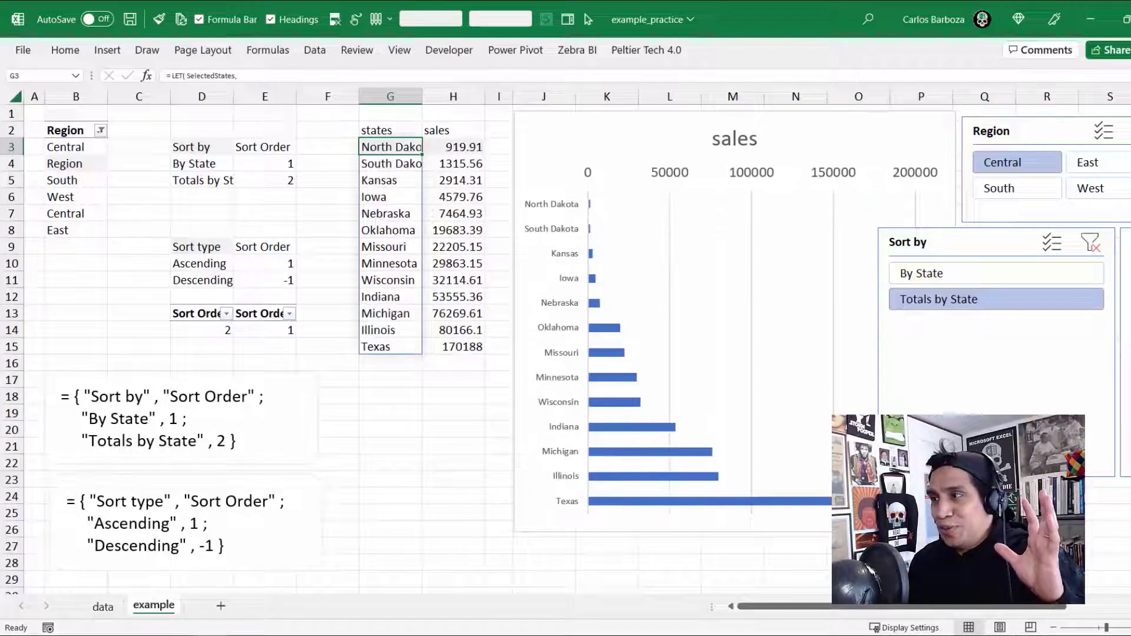
- Arrange the buttons of the Sort type and Sort by slicers in 2 columns each
{"action": "scroll", "coordinate": [950, 293], "scroll_direction": "right", "scroll_amount": 5}
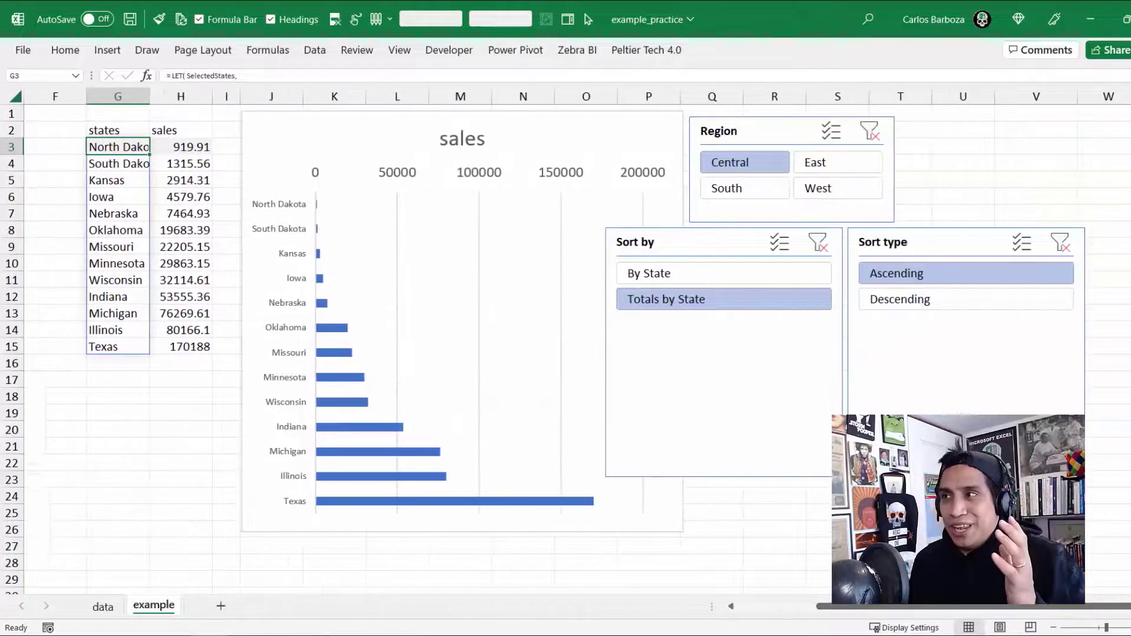
{"action": "left_click_drag", "start_coordinate": [937, 242], "coordinate": [949, 273]}
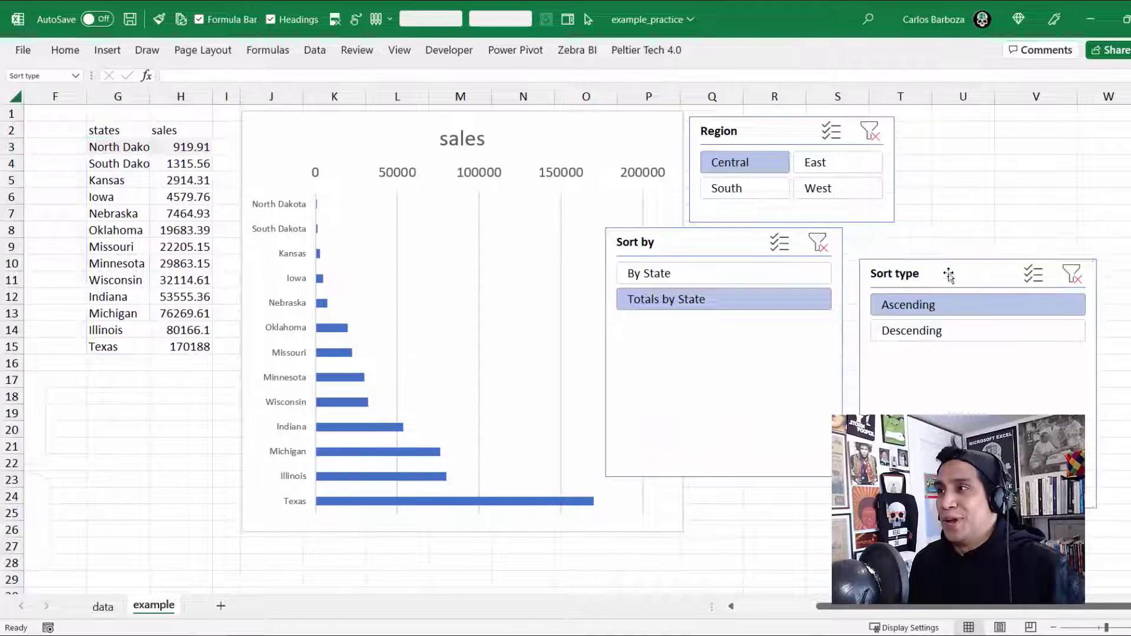
{"action": "left_click", "coordinate": [708, 50]}
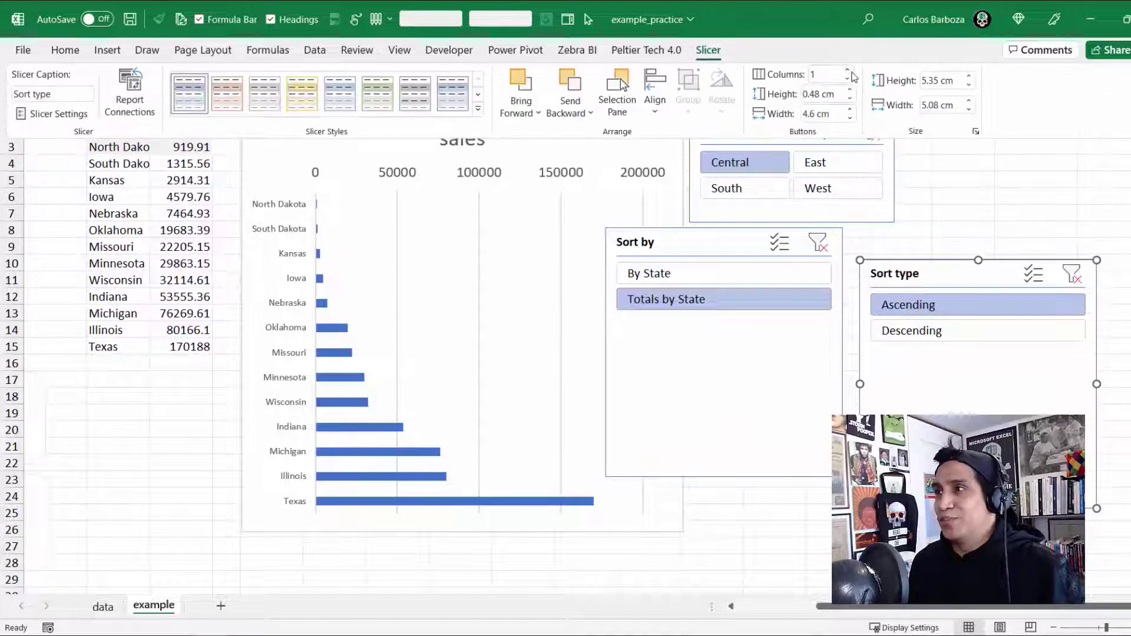
{"action": "left_click", "coordinate": [847, 71]}
{"action": "left_click", "coordinate": [741, 240]}
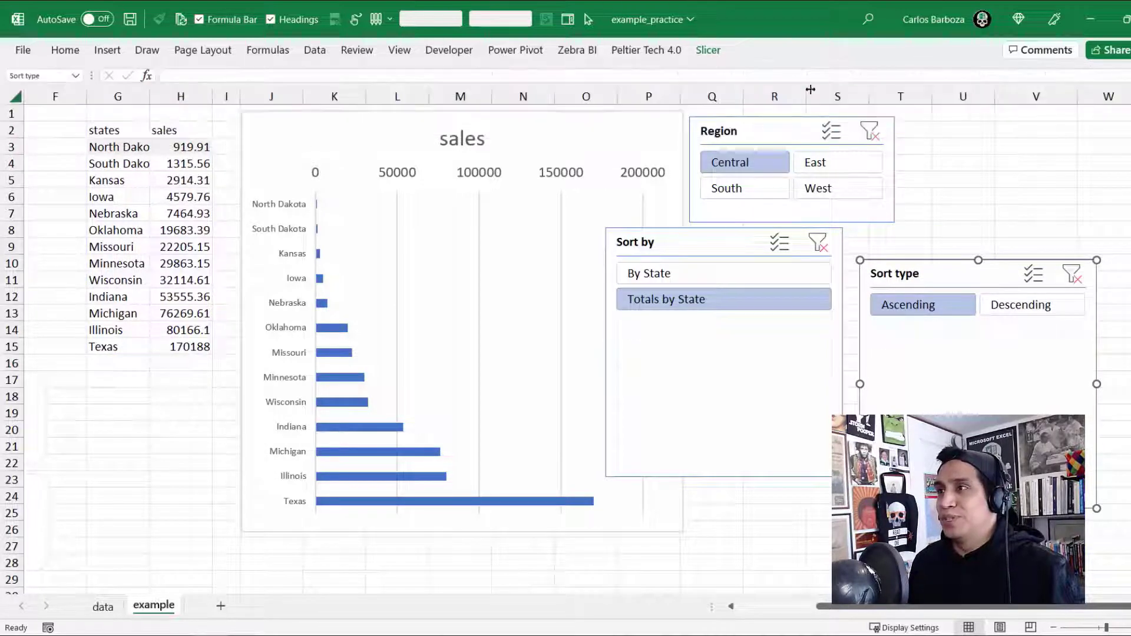
{"action": "left_click", "coordinate": [736, 241]}
{"action": "left_click", "coordinate": [709, 50]}
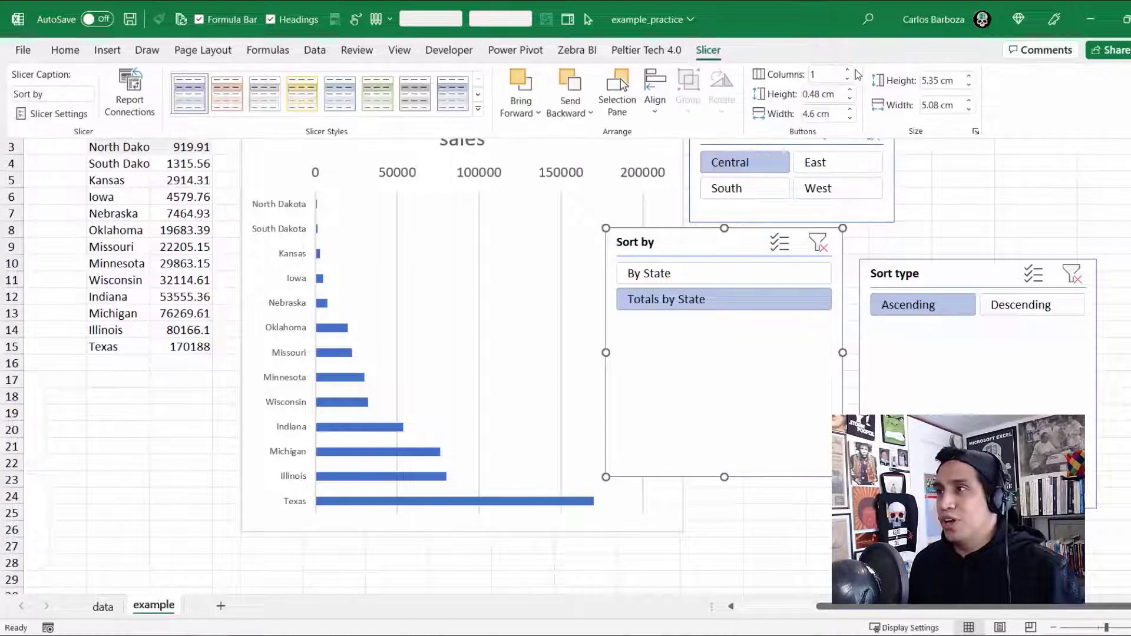
{"action": "left_click", "coordinate": [847, 71]}
- Stack the Sort by and Sort type slicers under the Region slicer, shorten both to fit their buttons, and widen Region to match
{"action": "left_click", "coordinate": [928, 274]}
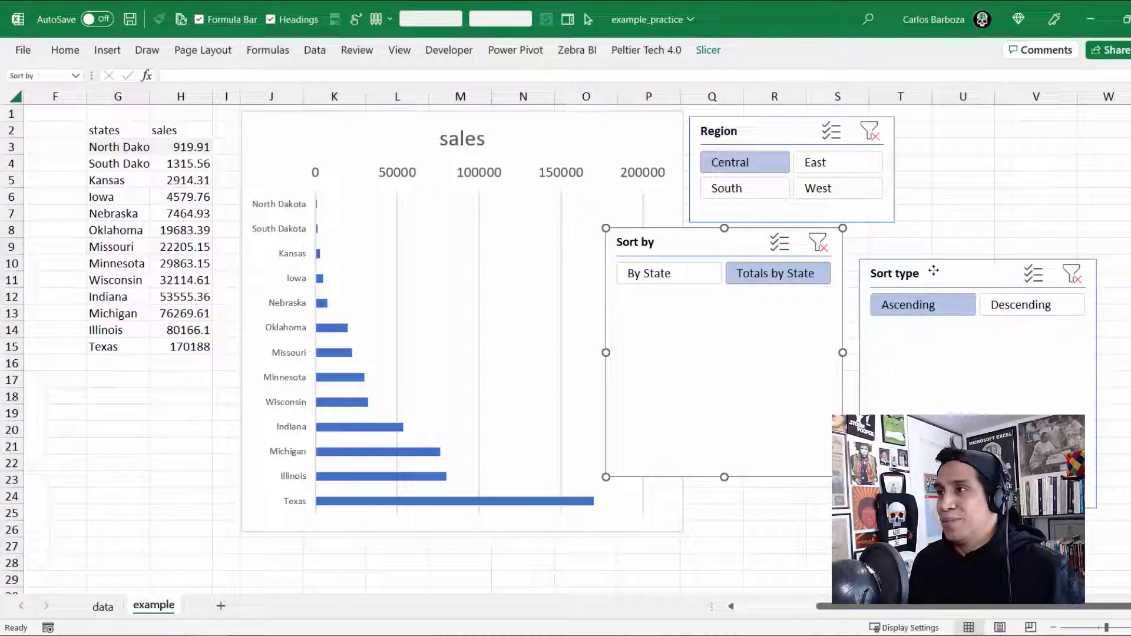
{"action": "left_click_drag", "start_coordinate": [931, 273], "coordinate": [871, 375]}
{"action": "left_click_drag", "start_coordinate": [678, 245], "coordinate": [758, 245]}
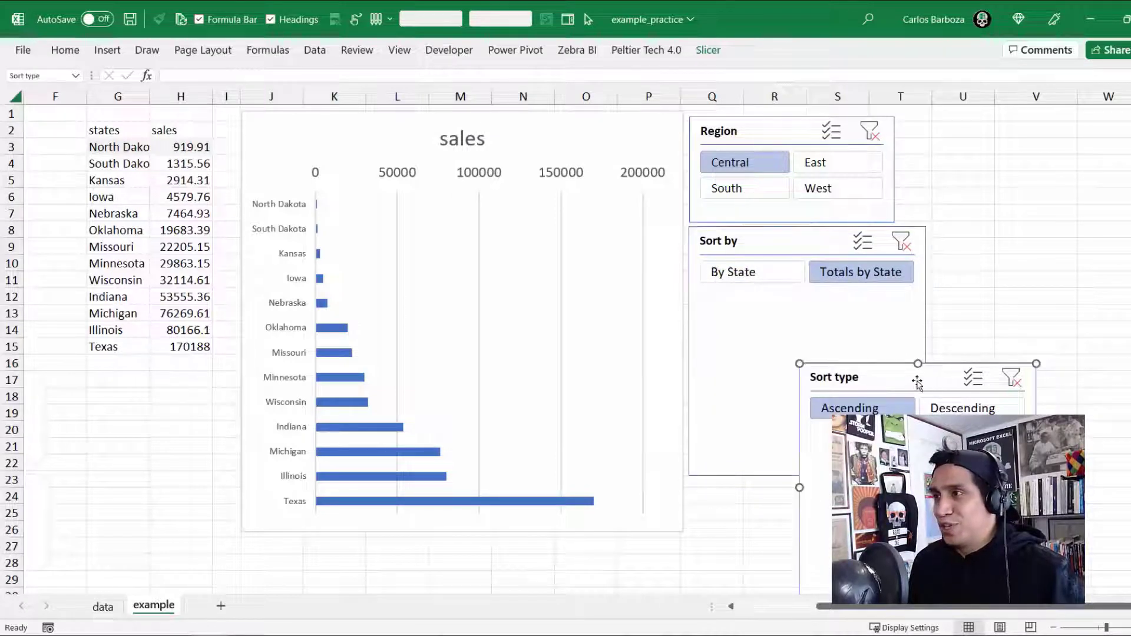
{"action": "left_click_drag", "start_coordinate": [913, 383], "coordinate": [569, 414]}
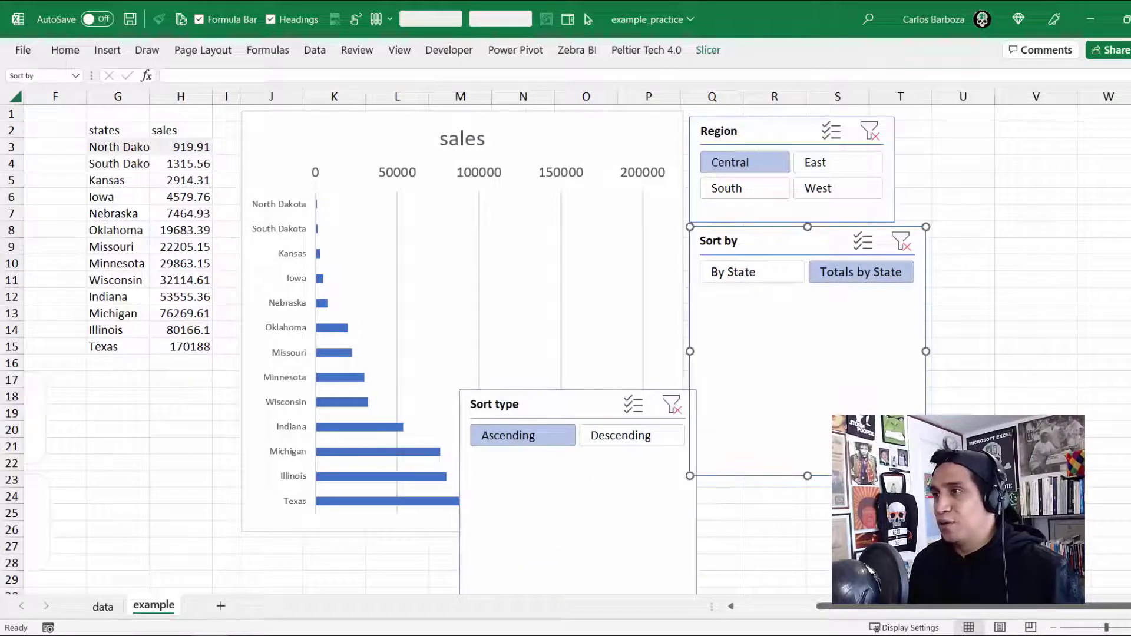
{"action": "left_click_drag", "start_coordinate": [926, 477], "coordinate": [922, 299]}
{"action": "left_click_drag", "start_coordinate": [538, 404], "coordinate": [772, 314]}
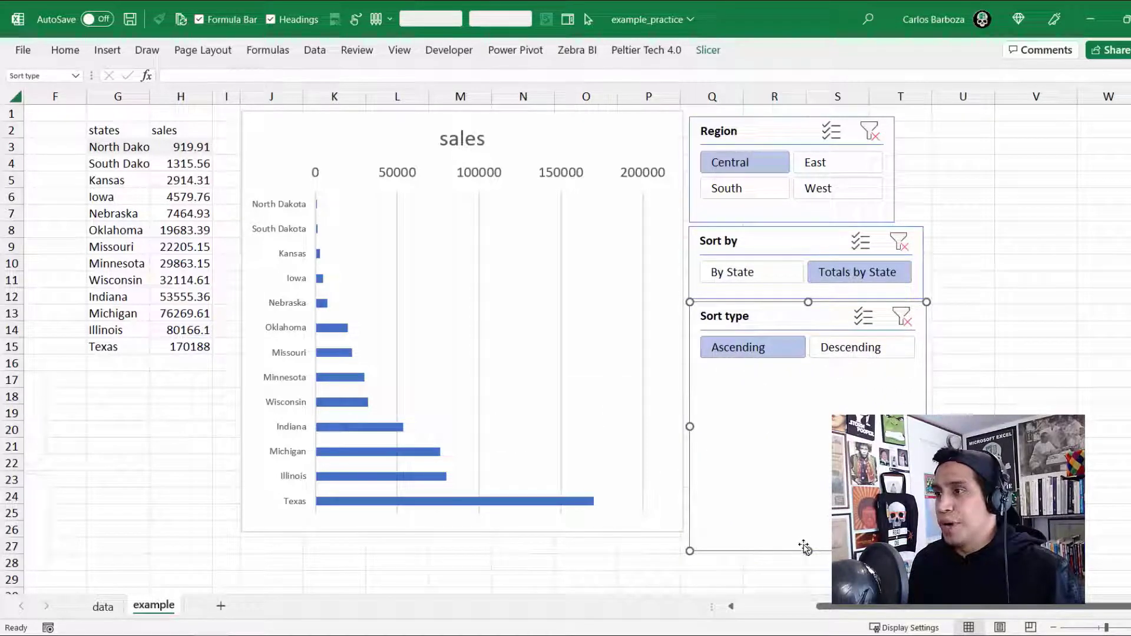
{"action": "left_click_drag", "start_coordinate": [814, 507], "coordinate": [818, 370]}
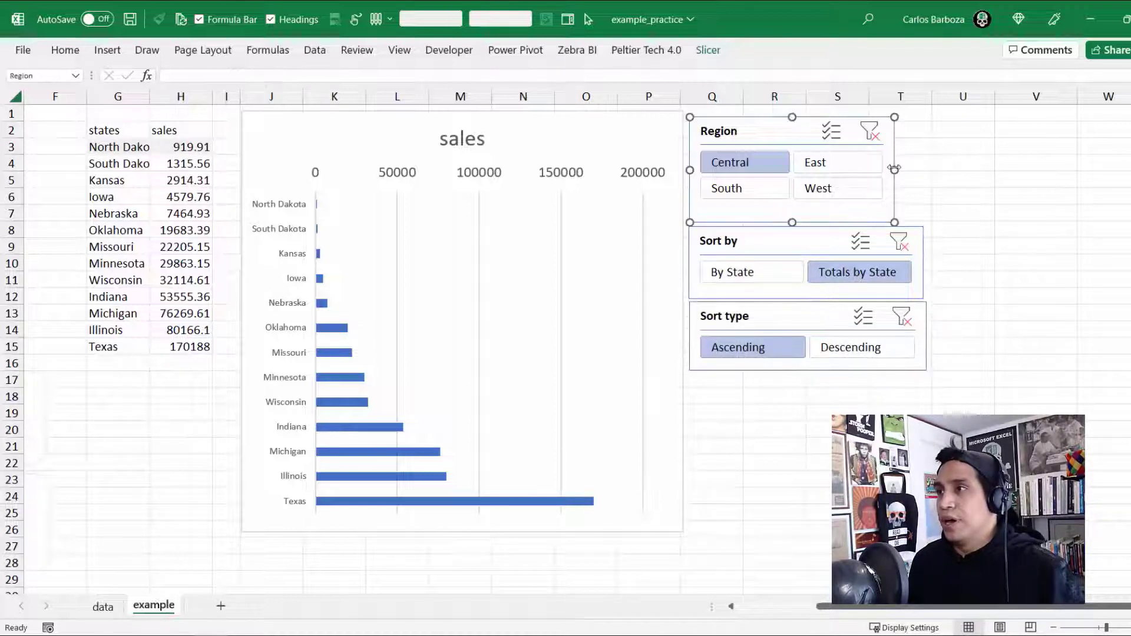
{"action": "left_click_drag", "start_coordinate": [893, 165], "coordinate": [924, 166]}
{"action": "left_click", "coordinate": [996, 270]}
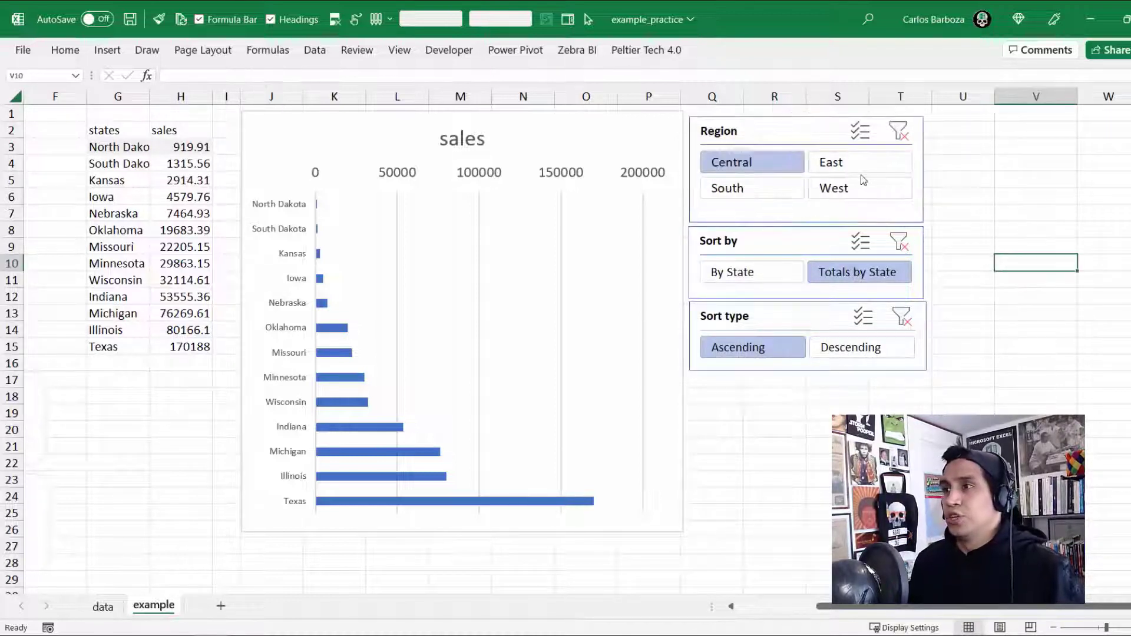
- Test the Sort by and Sort type slicers in different combinations, ending with By State and Descending selected
{"action": "left_click", "coordinate": [801, 272]}
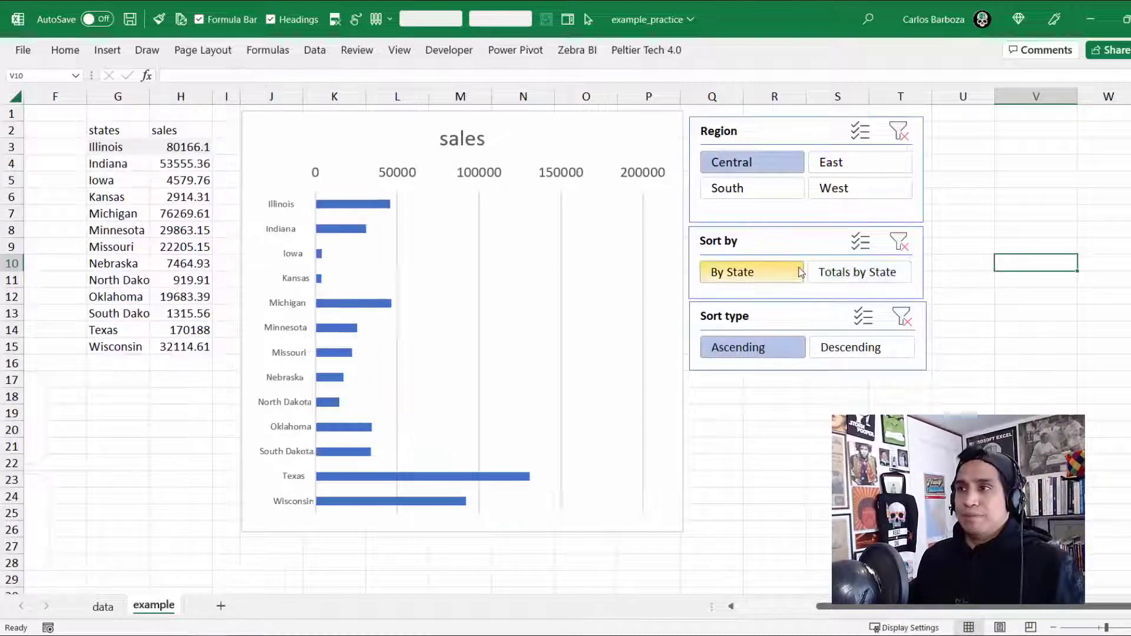
{"action": "left_click", "coordinate": [860, 275]}
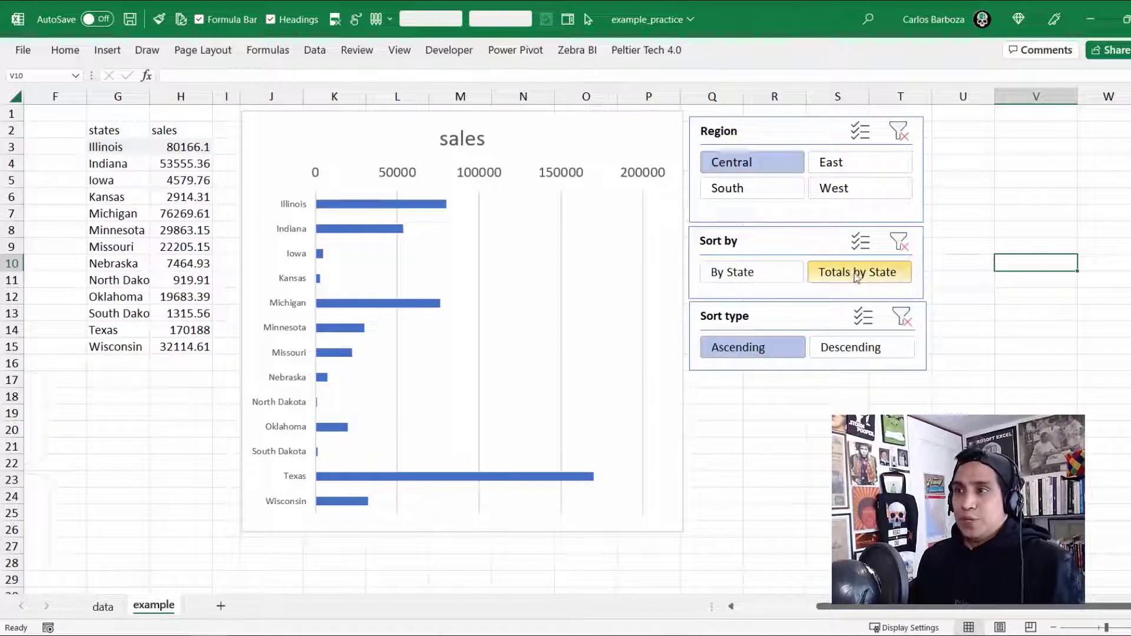
{"action": "left_click", "coordinate": [843, 352]}
{"action": "left_click", "coordinate": [794, 353]}
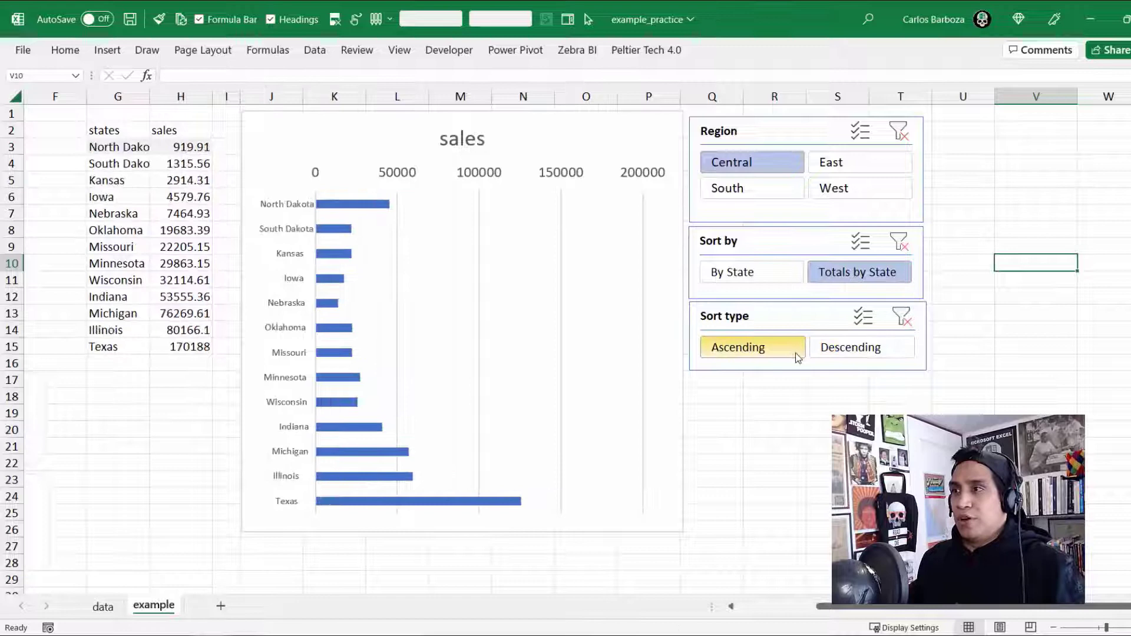
{"action": "left_click", "coordinate": [844, 352]}
{"action": "left_click", "coordinate": [792, 271]}
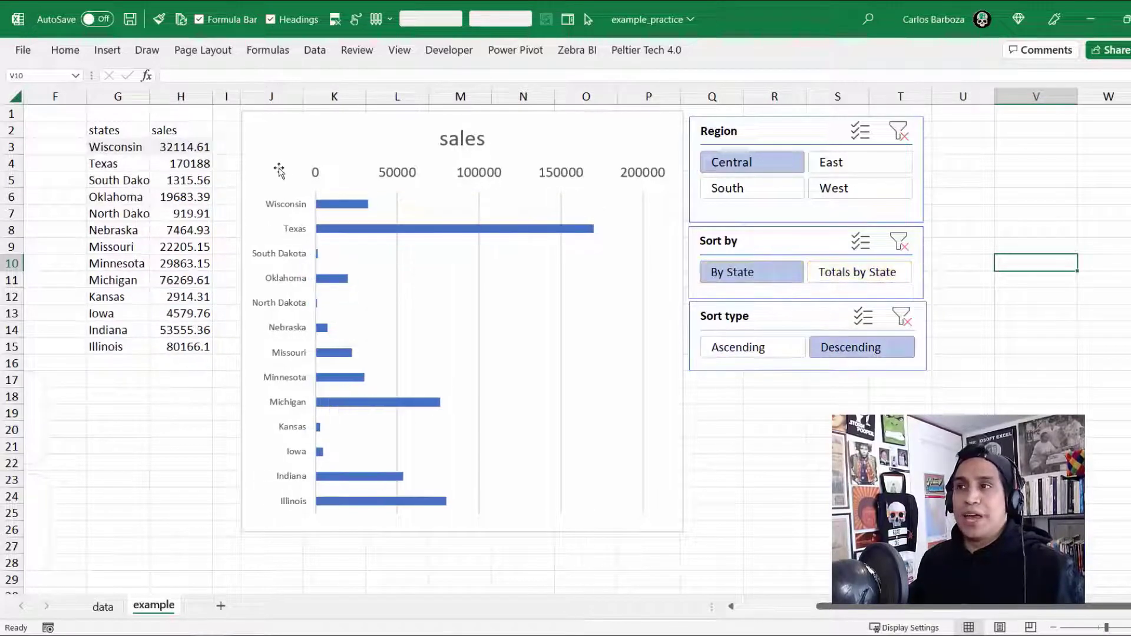
{"action": "left_click", "coordinate": [789, 351]}
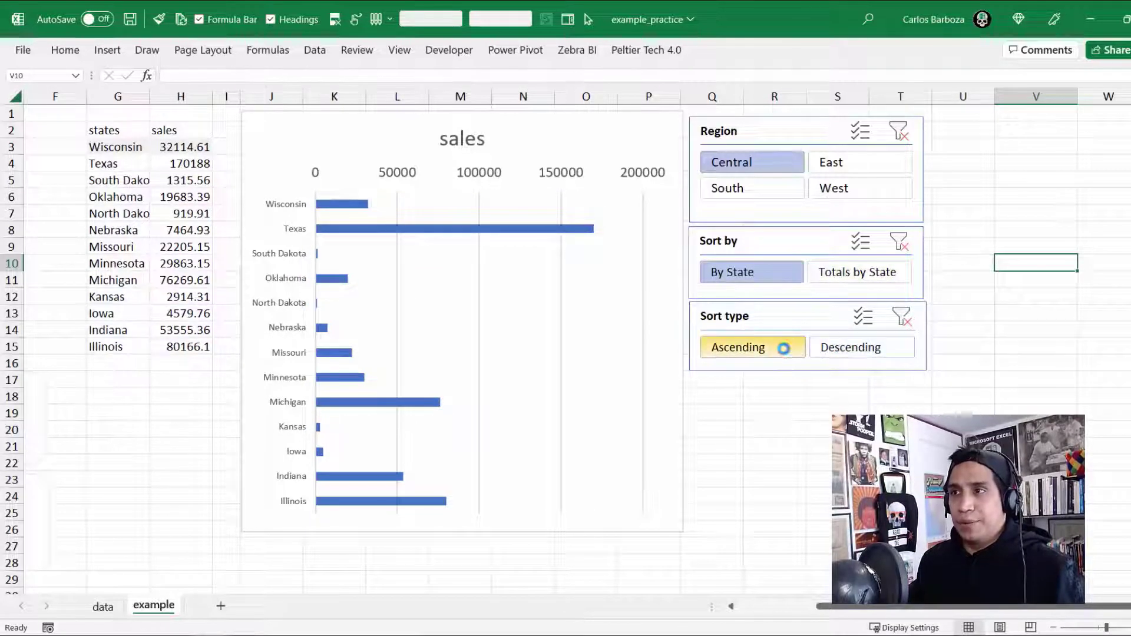
{"action": "left_click", "coordinate": [842, 346]}
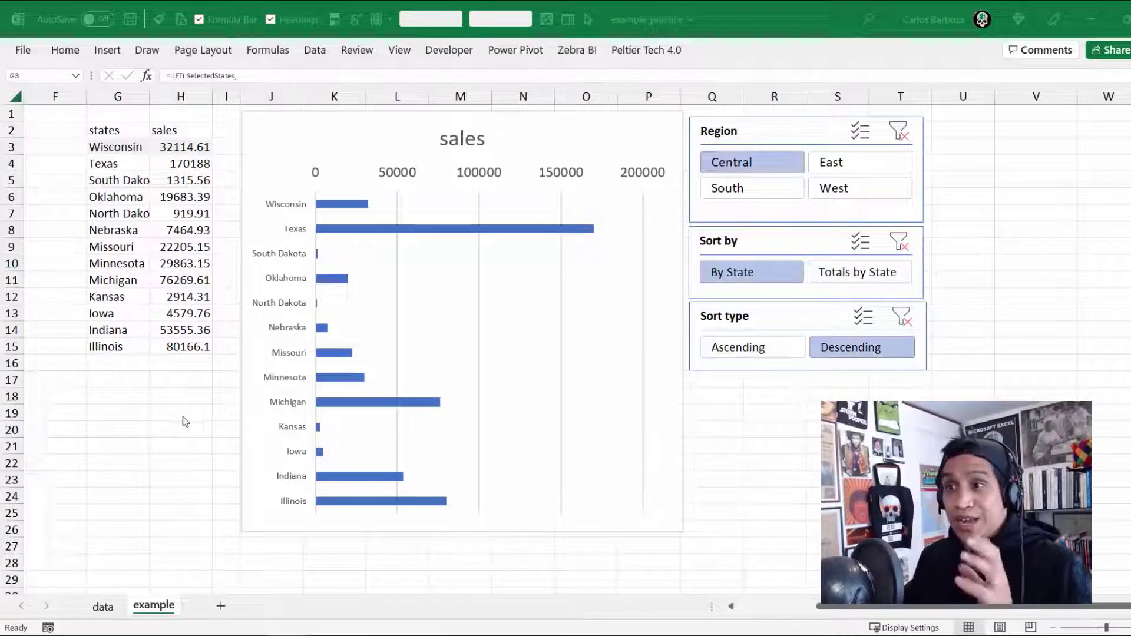
- Check the finished layout in the example_completed workbook and return to example_practice
{"action": "left_click", "coordinate": [175, 599]}
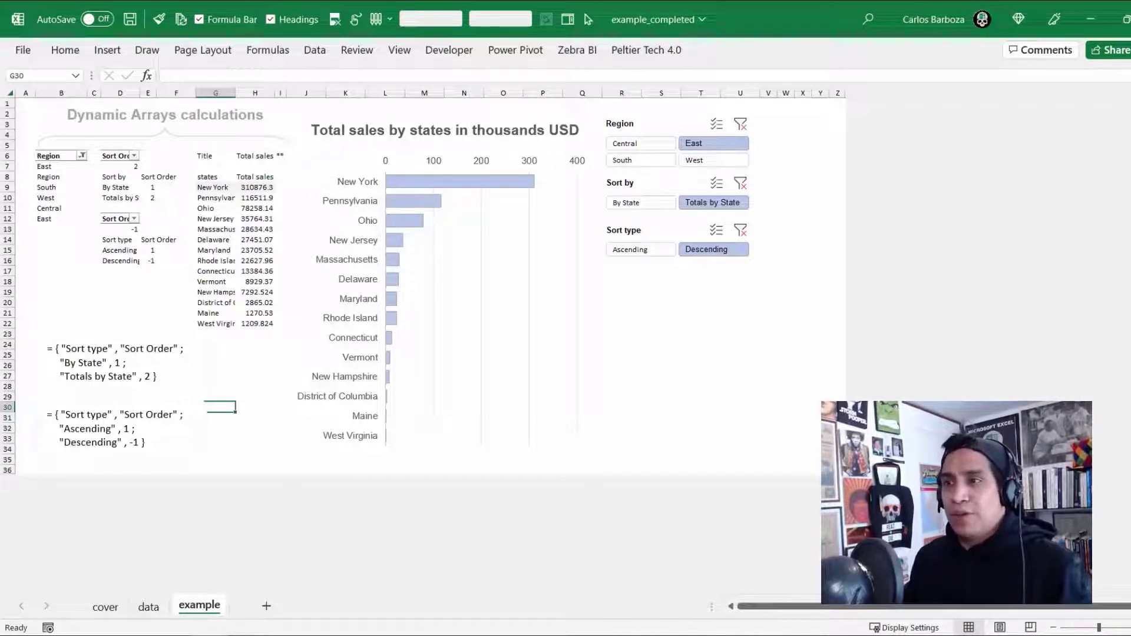
{"action": "mouse_move", "coordinate": [209, 635]}
{"action": "left_click", "coordinate": [294, 580]}
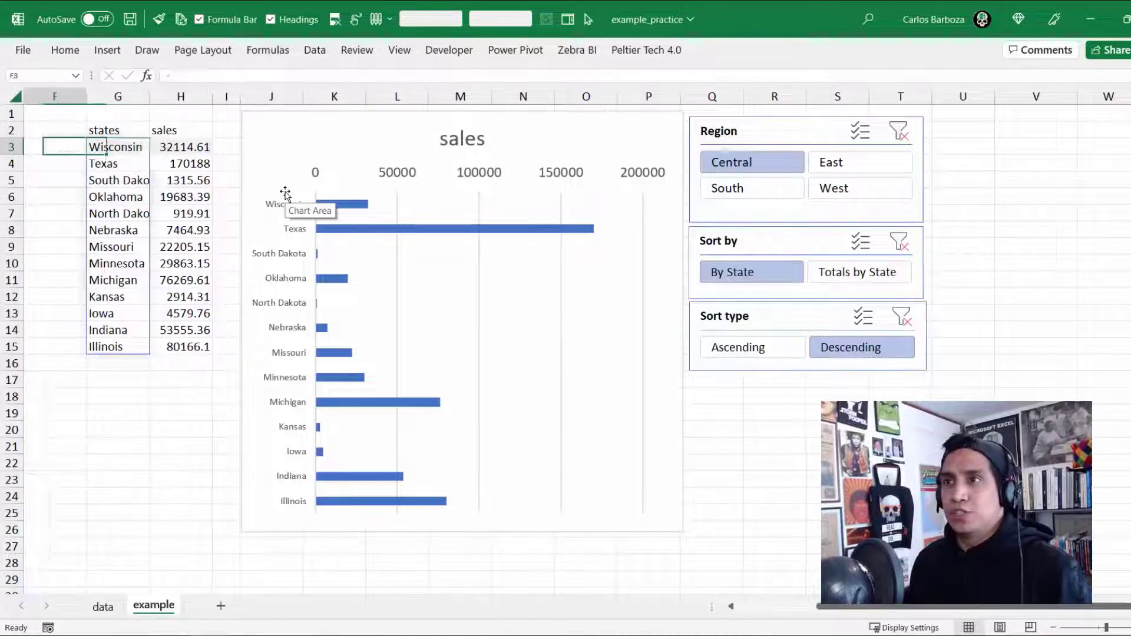
- Move the pt_sort_by and pt_sort_order PivotTables directly above the Sort by and Sort type tables, with the whole block starting at D2
{"action": "key", "text": "Left"}
{"action": "key", "text": "Left"}
{"action": "key", "text": "Left"}
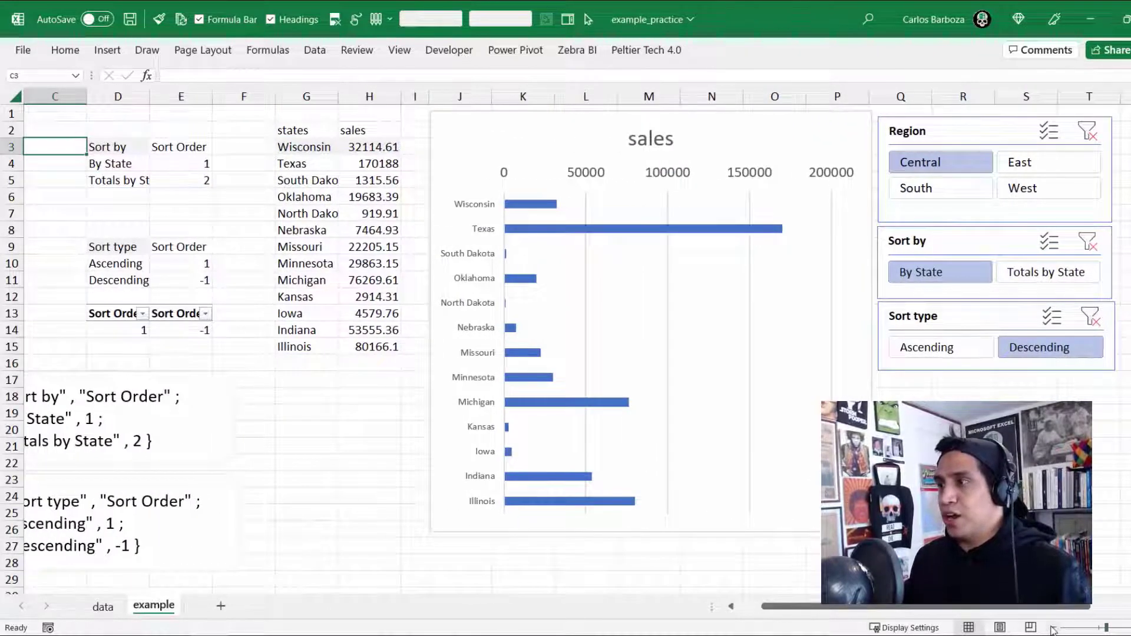
{"action": "left_click", "coordinate": [1053, 627]}
{"action": "left_click", "coordinate": [1053, 628]}
{"action": "left_click", "coordinate": [1053, 628]}
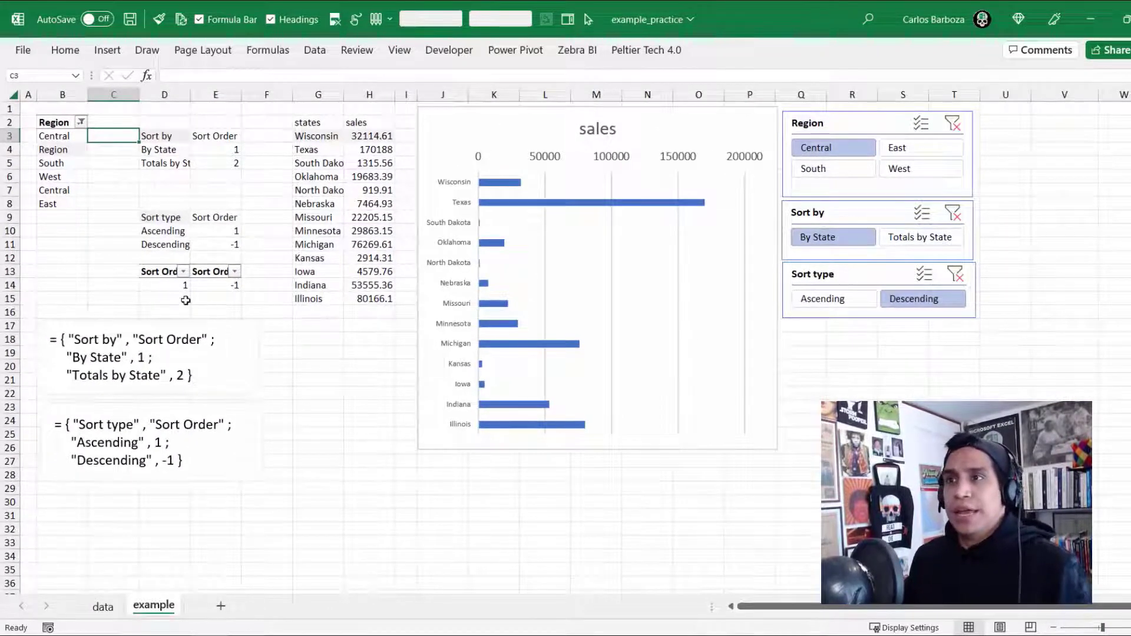
{"action": "left_click", "coordinate": [166, 273]}
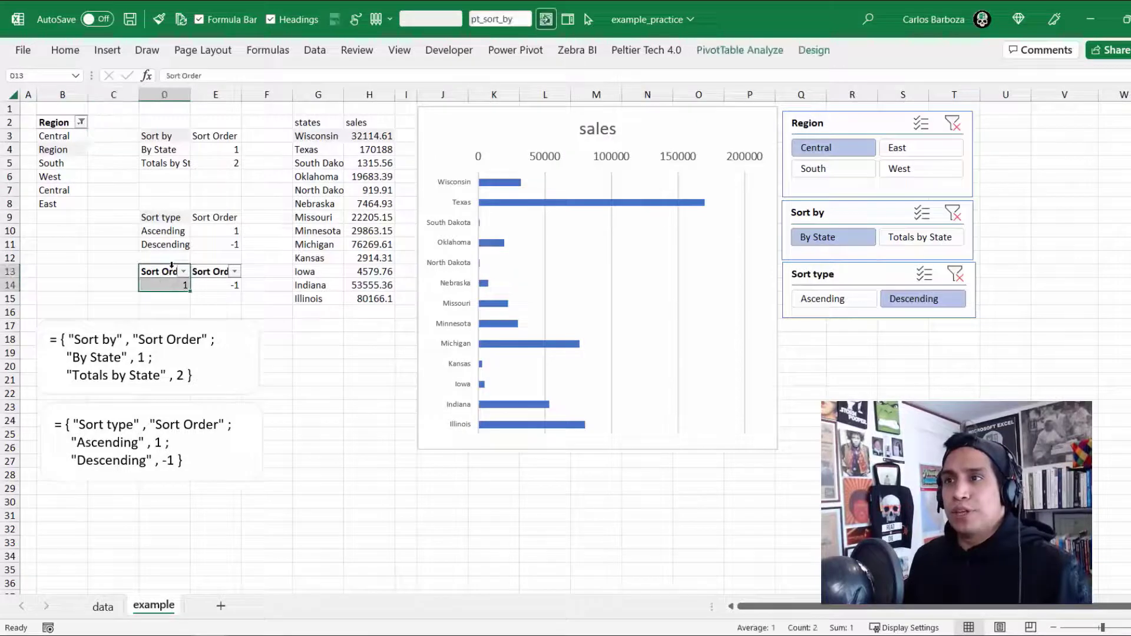
{"action": "left_click_drag", "start_coordinate": [164, 267], "coordinate": [161, 123]}
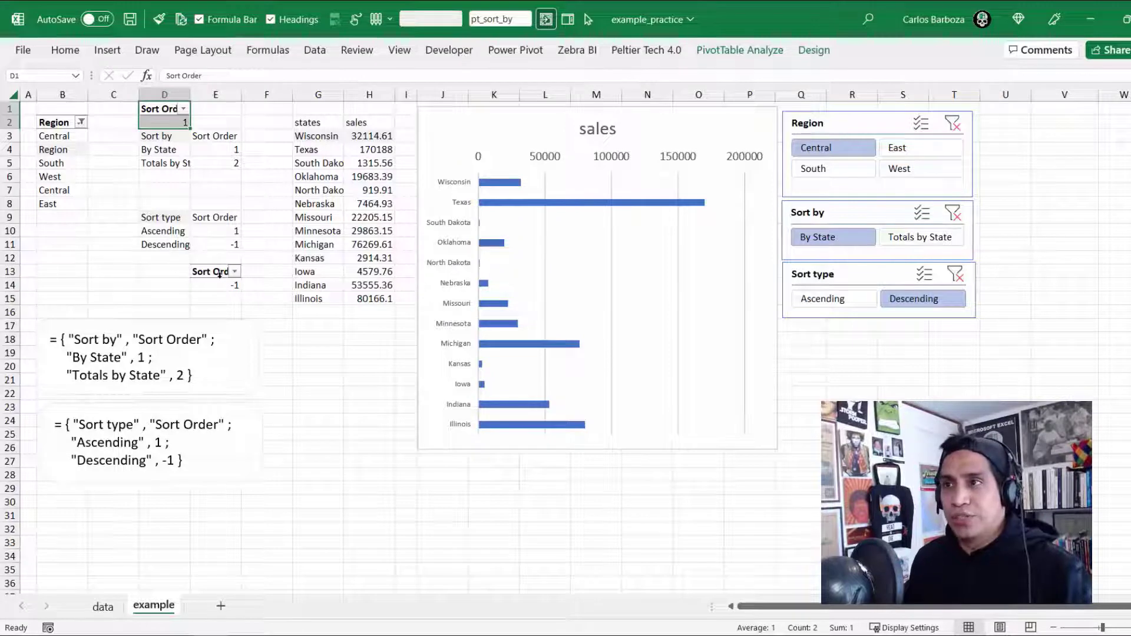
{"action": "left_click_drag", "start_coordinate": [218, 274], "coordinate": [179, 208]}
{"action": "left_click_drag", "start_coordinate": [155, 108], "coordinate": [211, 266]}
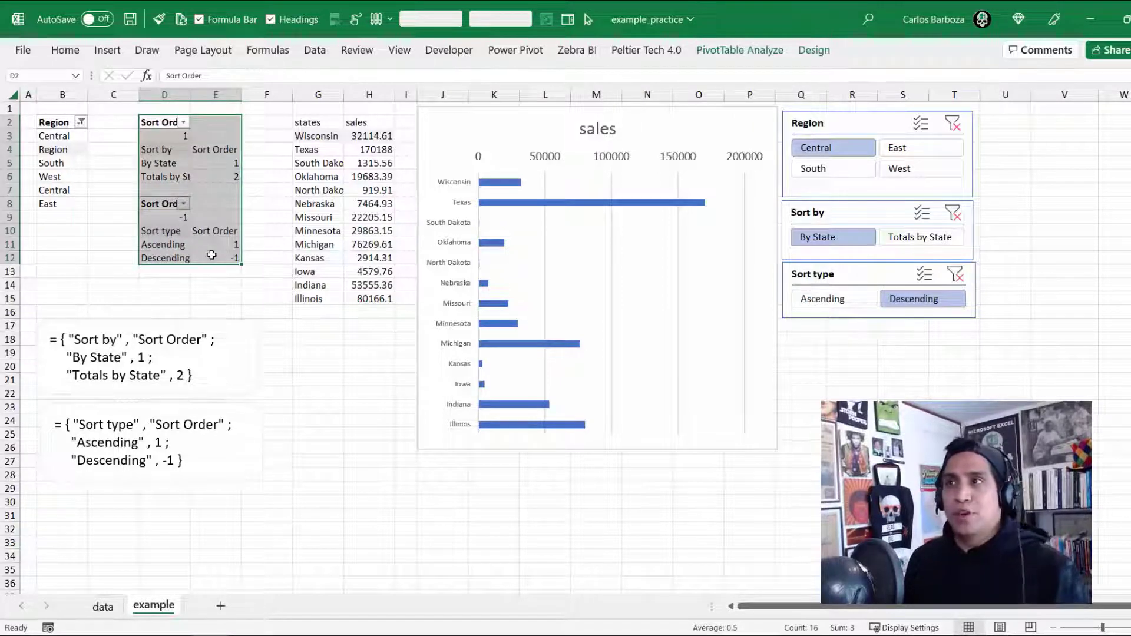
- Narrow columns F and C, and widen the two array-formula text boxes so their text fits again
{"action": "left_click_drag", "start_coordinate": [293, 99], "coordinate": [267, 101]}
{"action": "left_click_drag", "start_coordinate": [139, 94], "coordinate": [109, 92]}
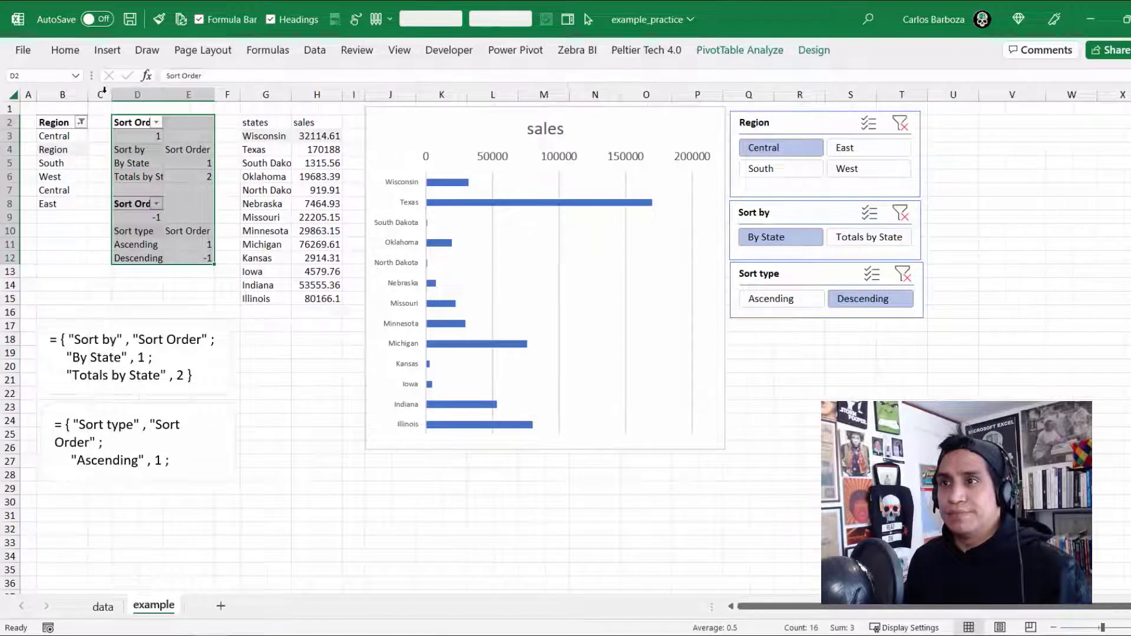
{"action": "left_click", "coordinate": [243, 359]}
{"action": "left_click_drag", "start_coordinate": [244, 358], "coordinate": [257, 357]}
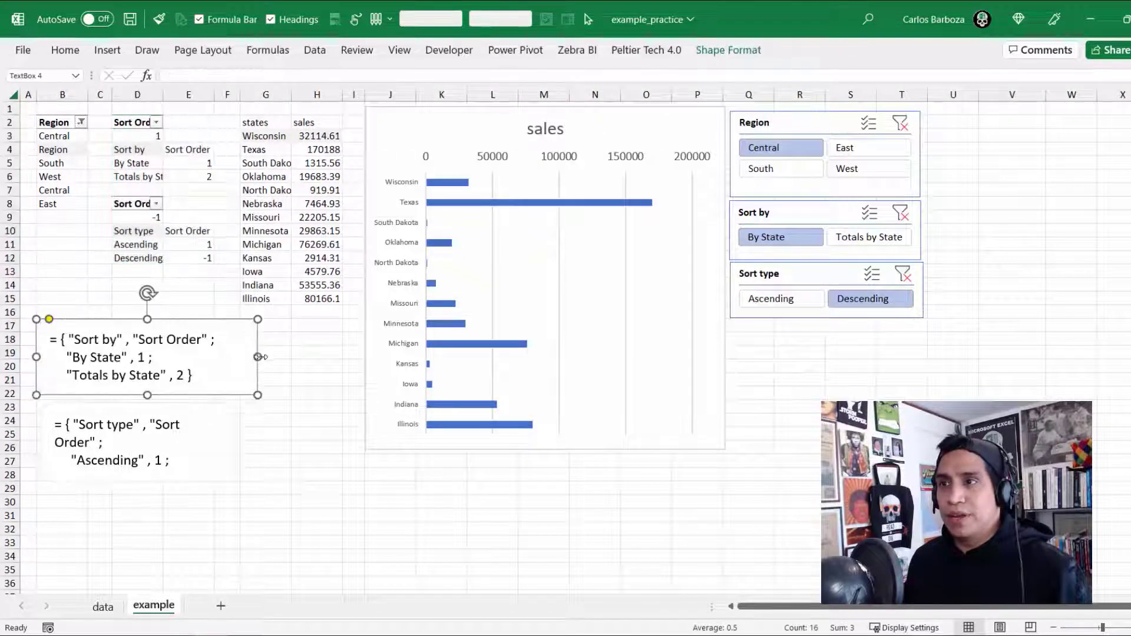
{"action": "left_click", "coordinate": [223, 453]}
{"action": "left_click_drag", "start_coordinate": [240, 442], "coordinate": [260, 442]}
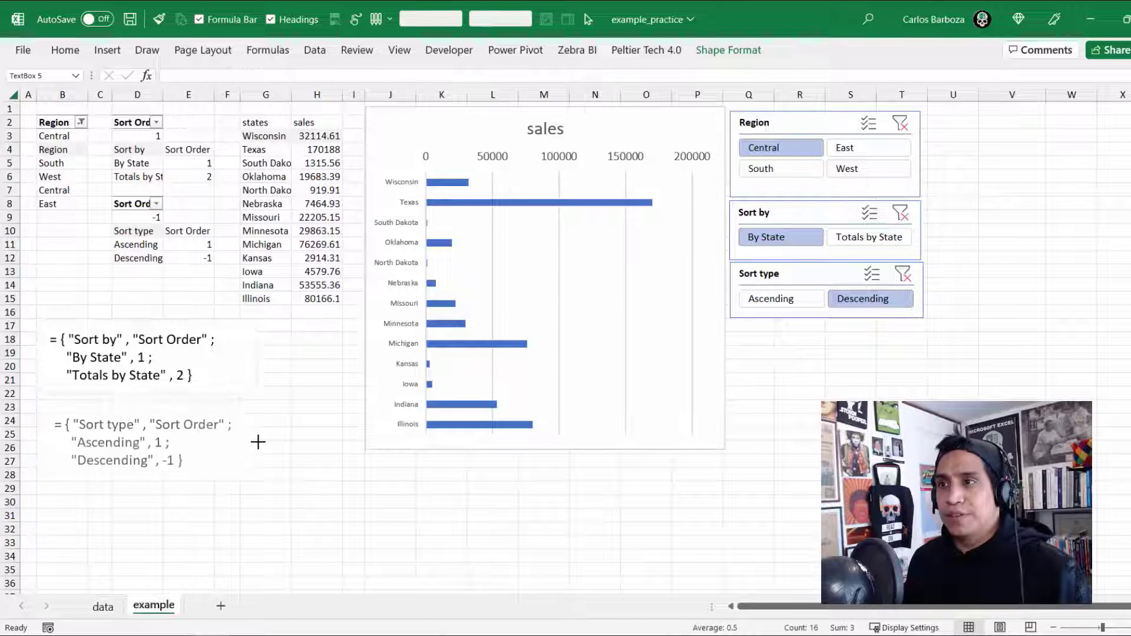
{"action": "left_click", "coordinate": [302, 396]}
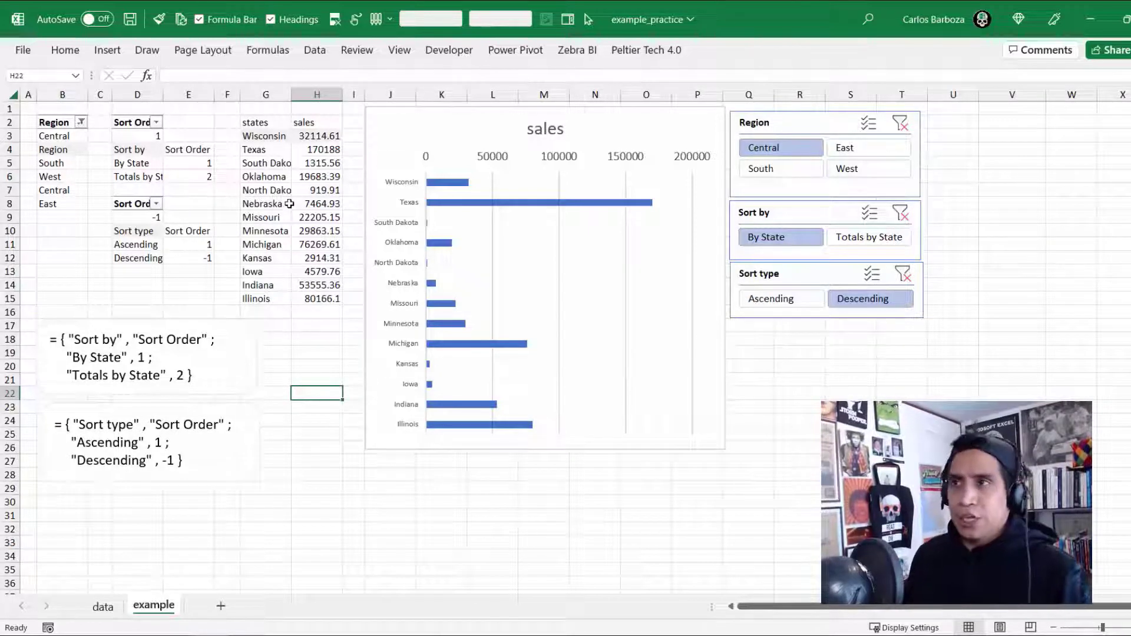
- Insert two blank rows above the first row of the example sheet
{"action": "left_click", "coordinate": [2, 109]}
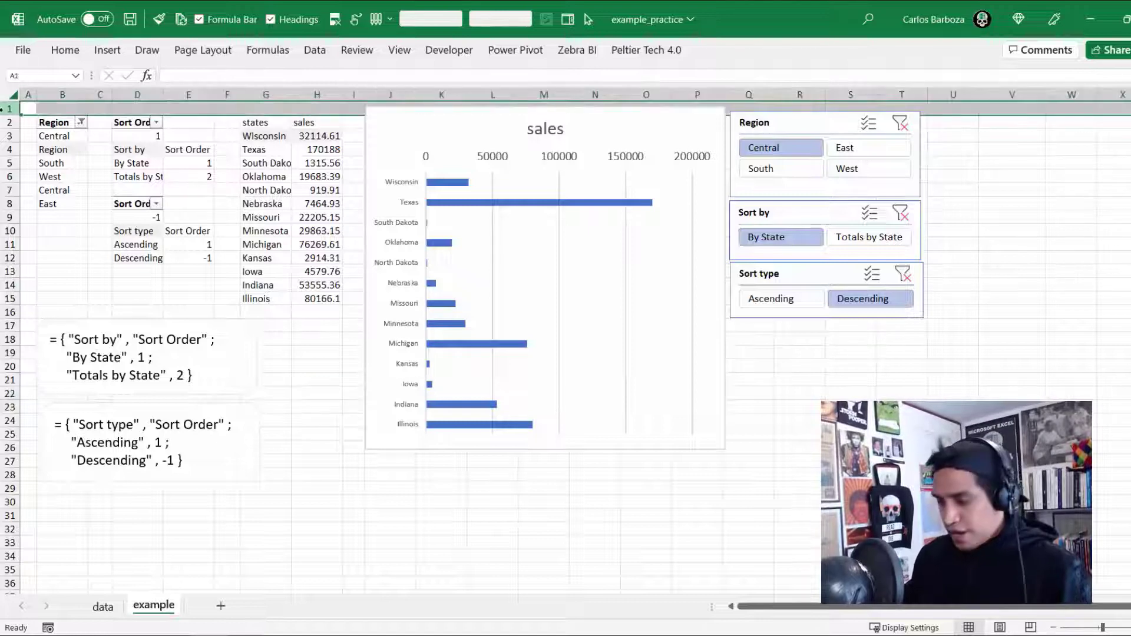
{"action": "key", "text": "ctrl+shift+equal"}
{"action": "key", "text": "ctrl+shift+equal"}
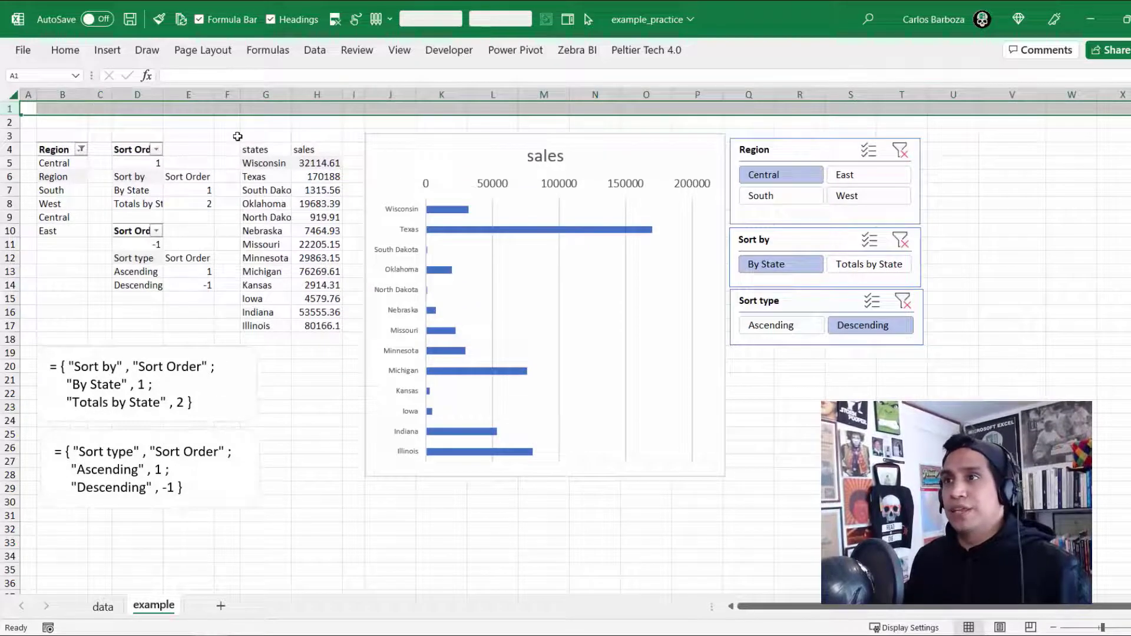
- Enter the label "title:" in G2, above the states column
{"action": "left_click", "coordinate": [260, 121]}
{"action": "type", "text": "title"}
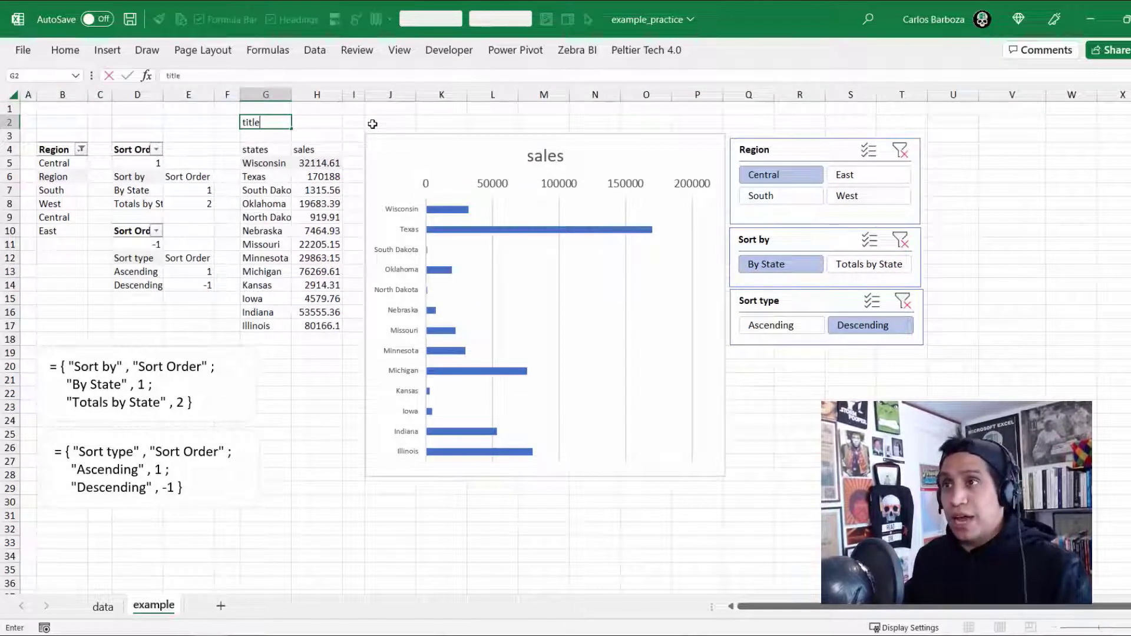
{"action": "type", "text": ":"}
{"action": "key", "text": "Tab"}
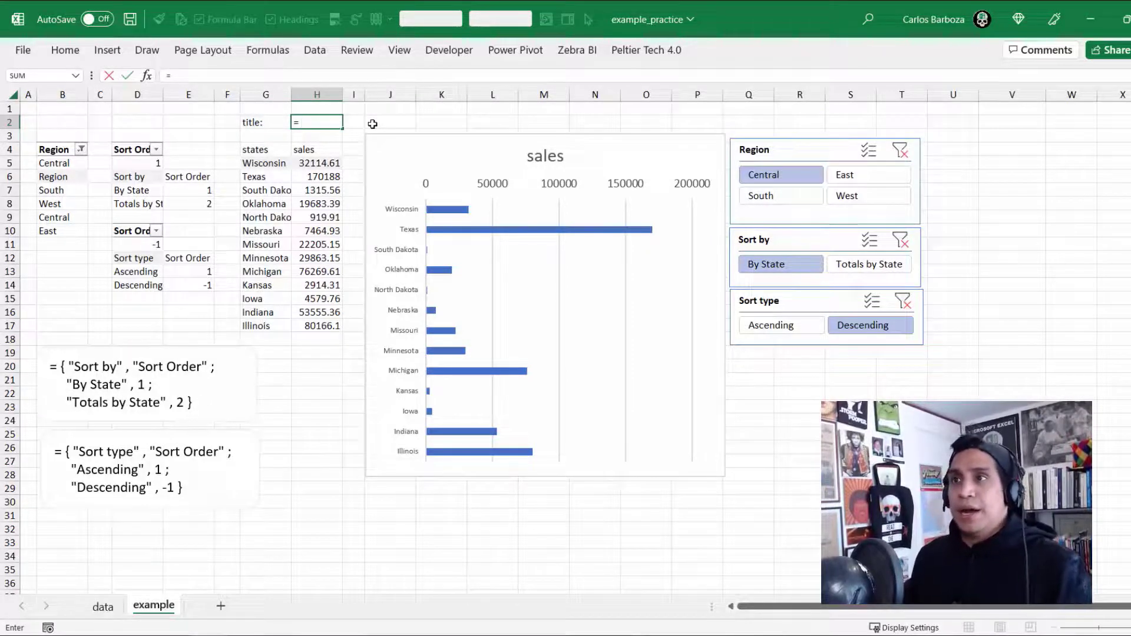
{"action": "key", "text": "Escape"}
- Change the sales column header in H4 to "Total sales"
{"action": "double_click", "coordinate": [317, 149]}
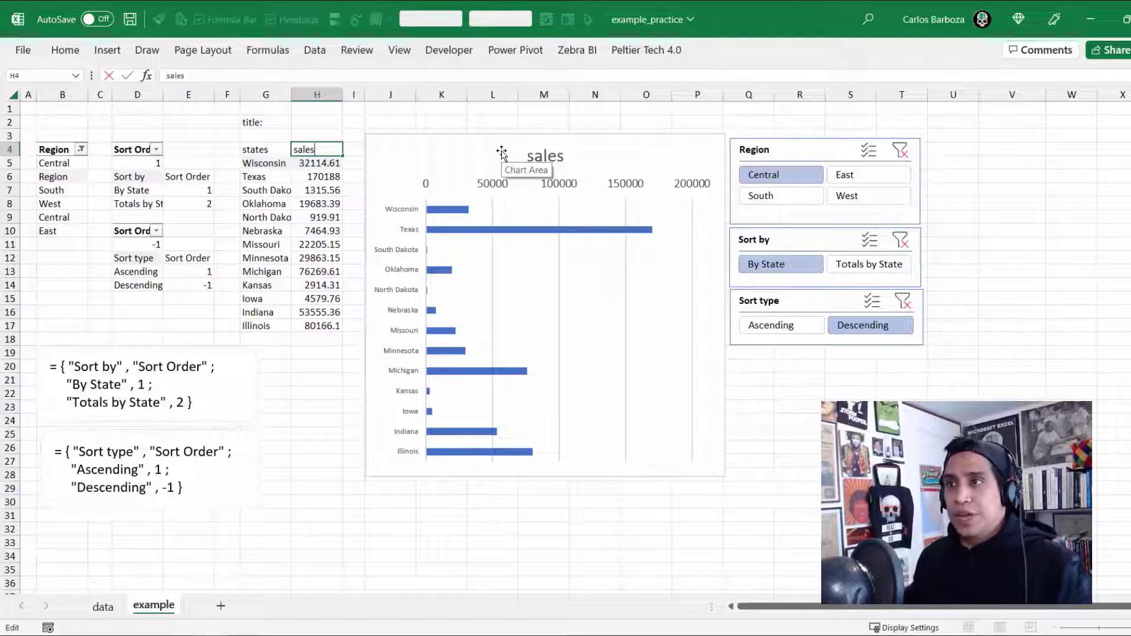
{"action": "type", "text": "S"}
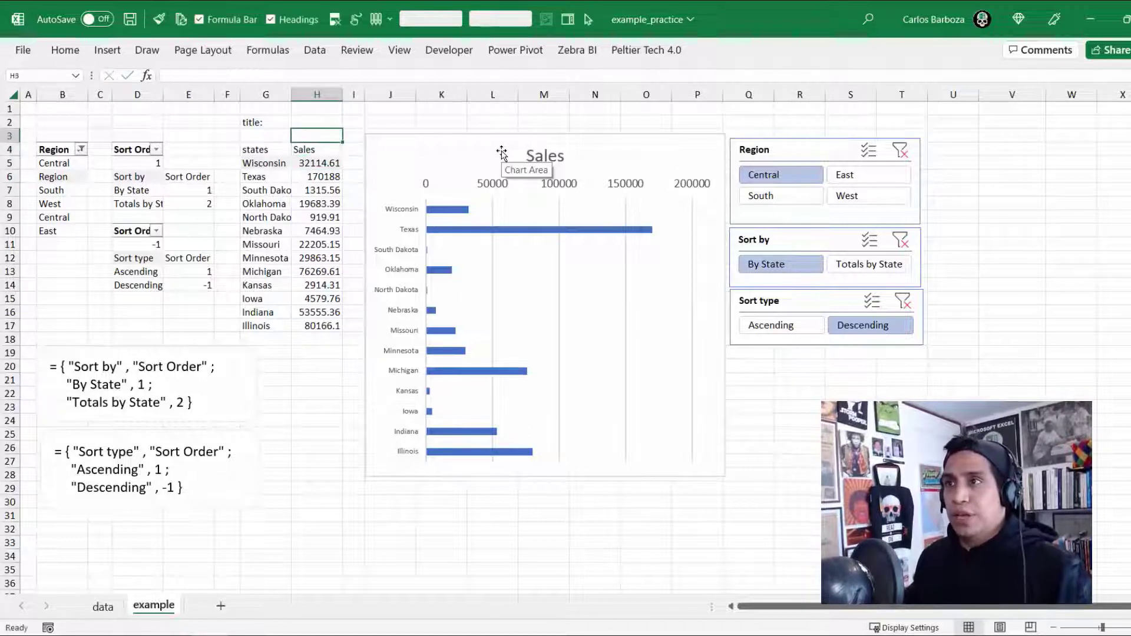
{"action": "key", "text": "End"}
{"action": "type", "text": "Total"}
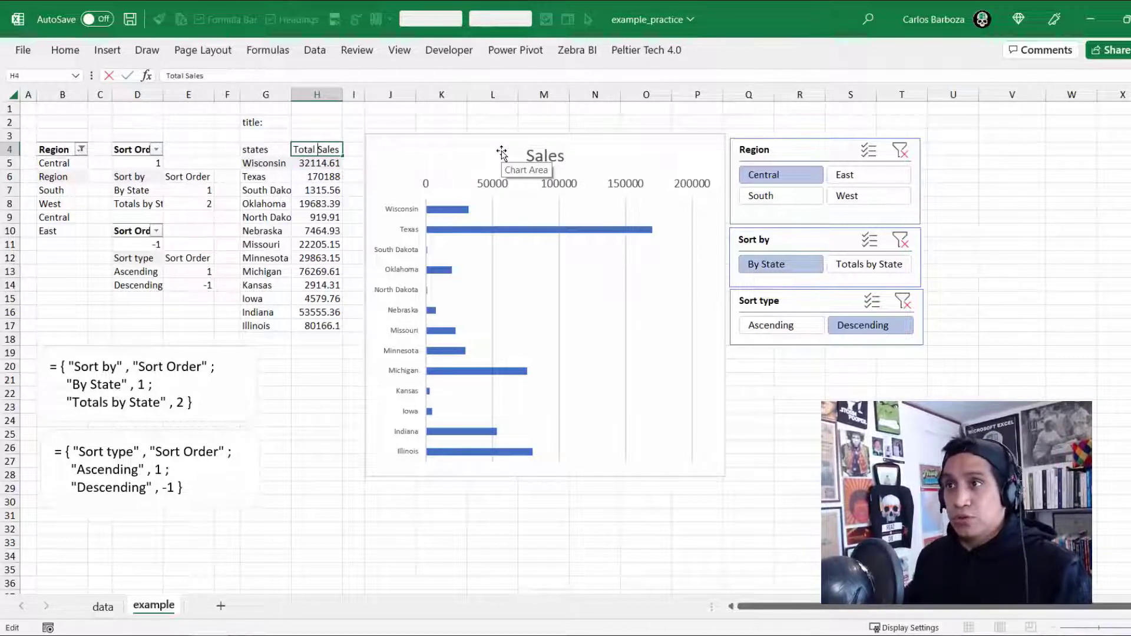
{"action": "key", "text": "Return"}
- Build the chart title text in H2 with the formula = H4 & " by " & G4 & " in thousands USD"
{"action": "key", "text": "Up"}
{"action": "key", "text": "Up"}
{"action": "key", "text": "Up"}
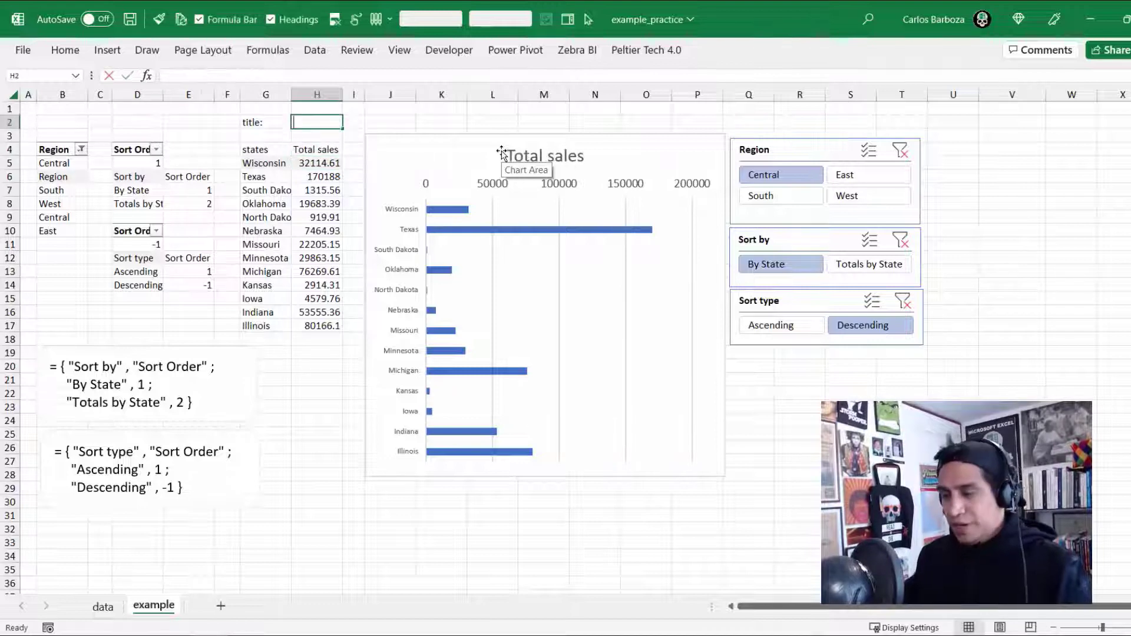
{"action": "type", "text": "="}
{"action": "key", "text": "Down"}
{"action": "key", "text": "Down"}
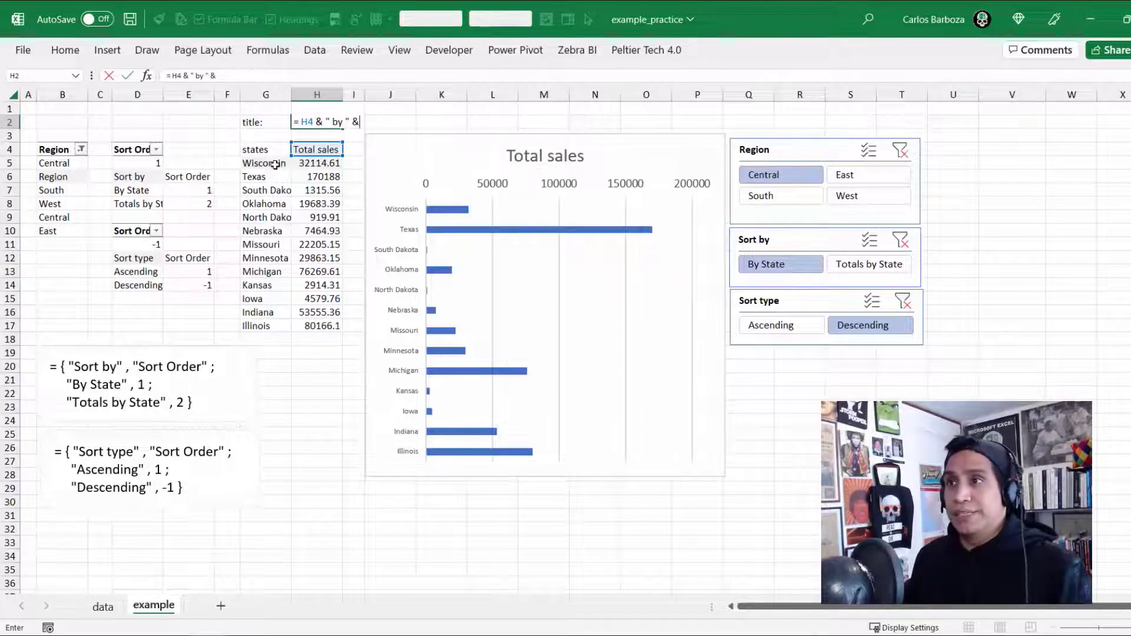
{"action": "left_click", "coordinate": [271, 150]}
{"action": "key", "text": "ctrl+Return"}
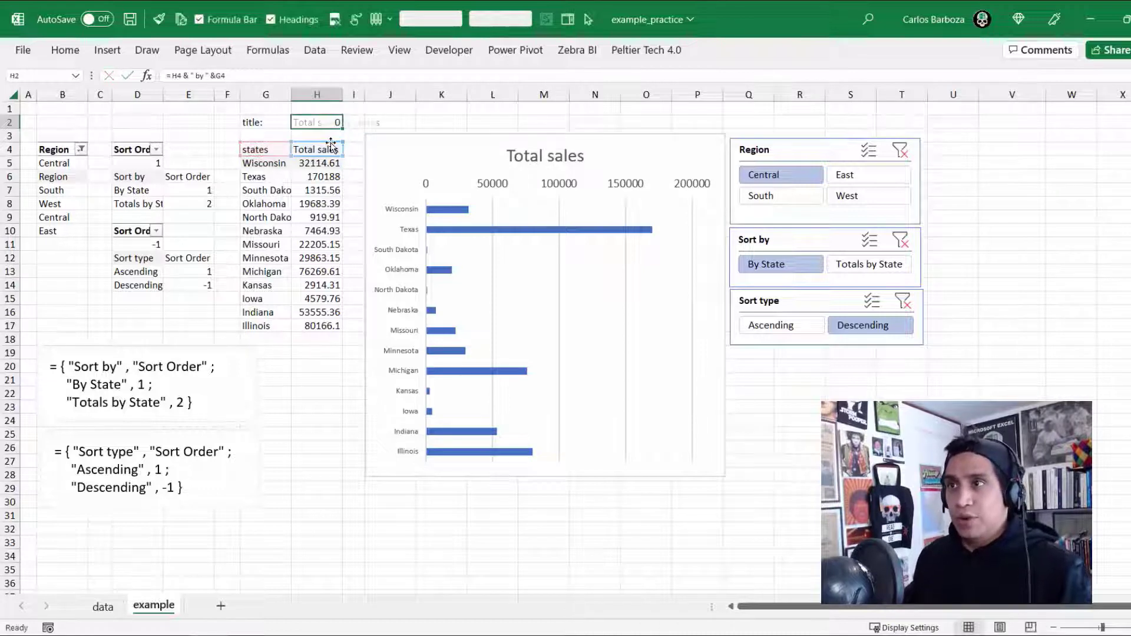
{"action": "key", "text": "F2"}
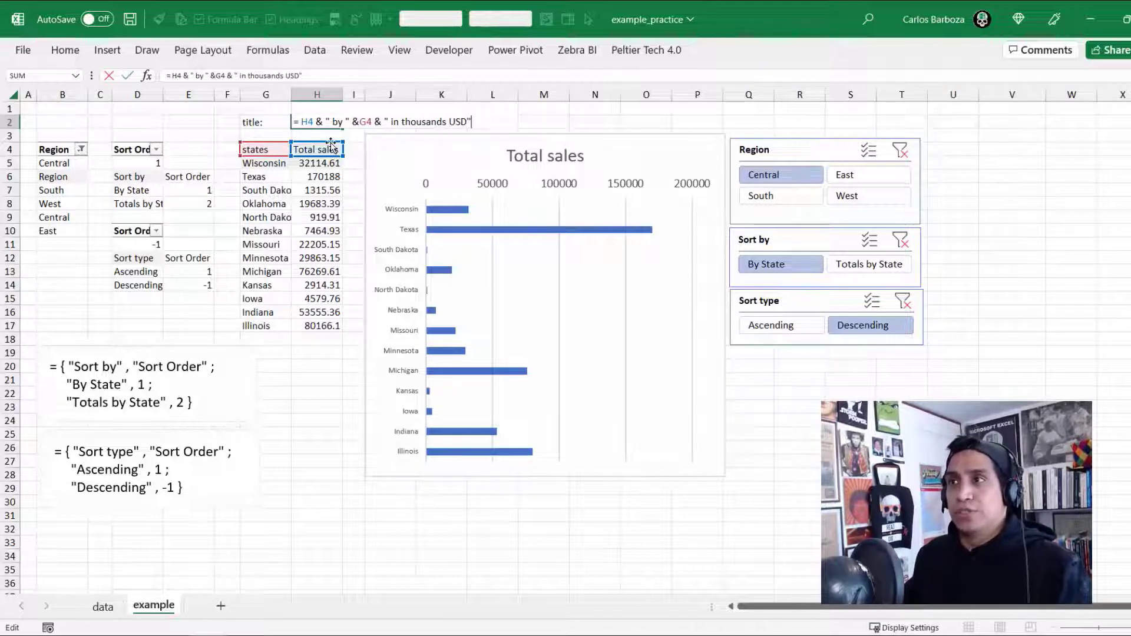
{"action": "key", "text": "ctrl+Return"}
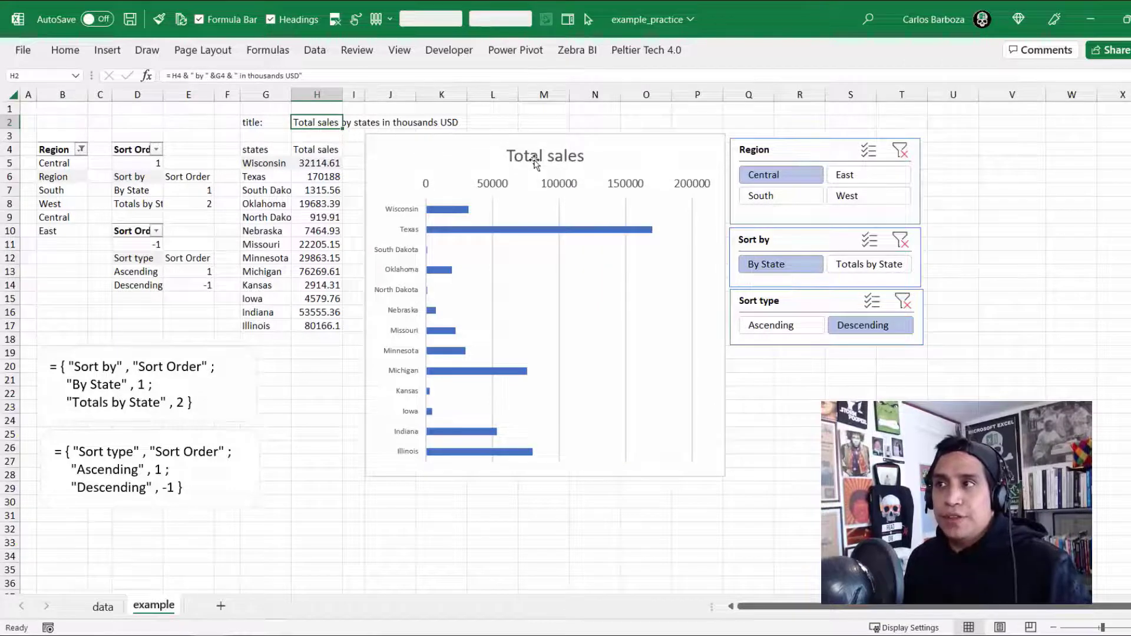
- Link the chart's built-in title to cell H2 with the reference =example!$H$2
{"action": "left_click", "coordinate": [534, 162]}
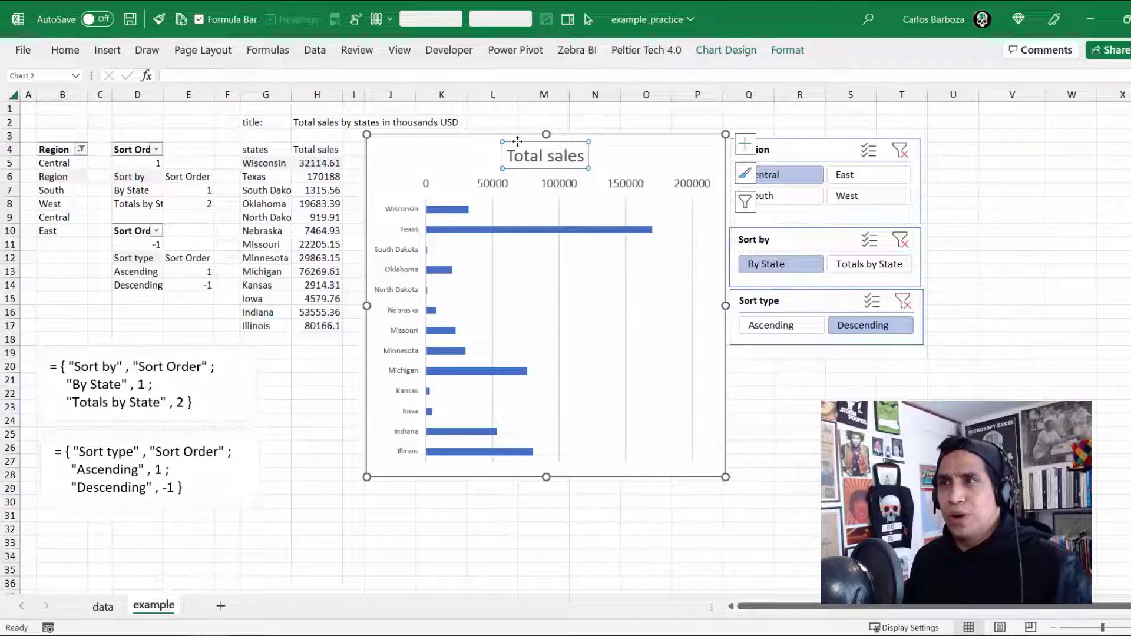
{"action": "left_click", "coordinate": [208, 76]}
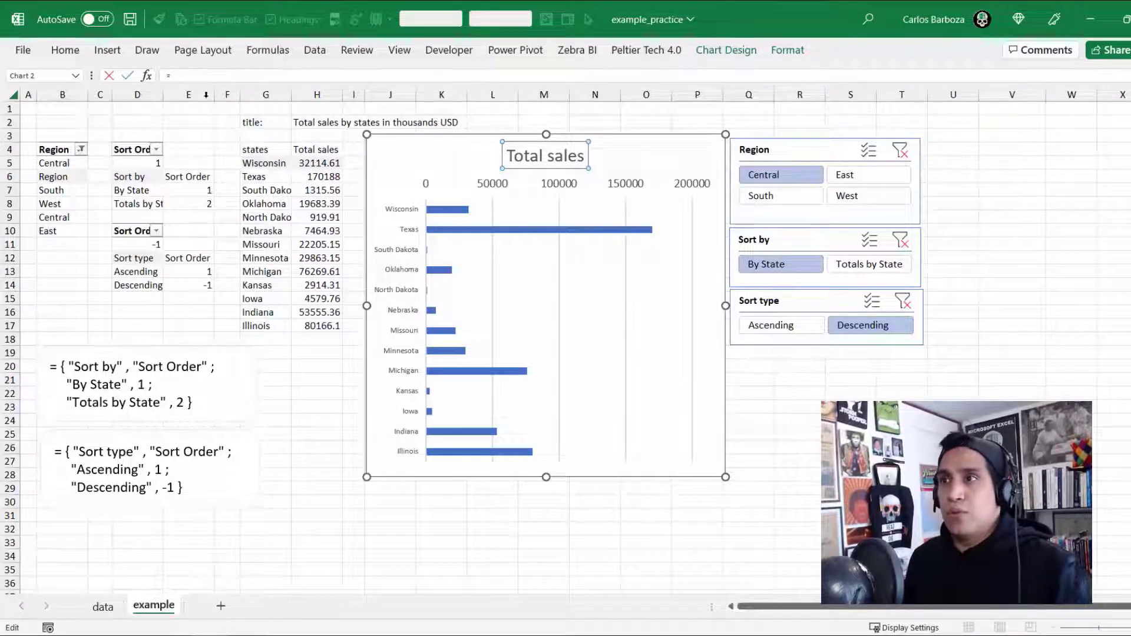
{"action": "type", "text": "="}
{"action": "left_click", "coordinate": [324, 123]}
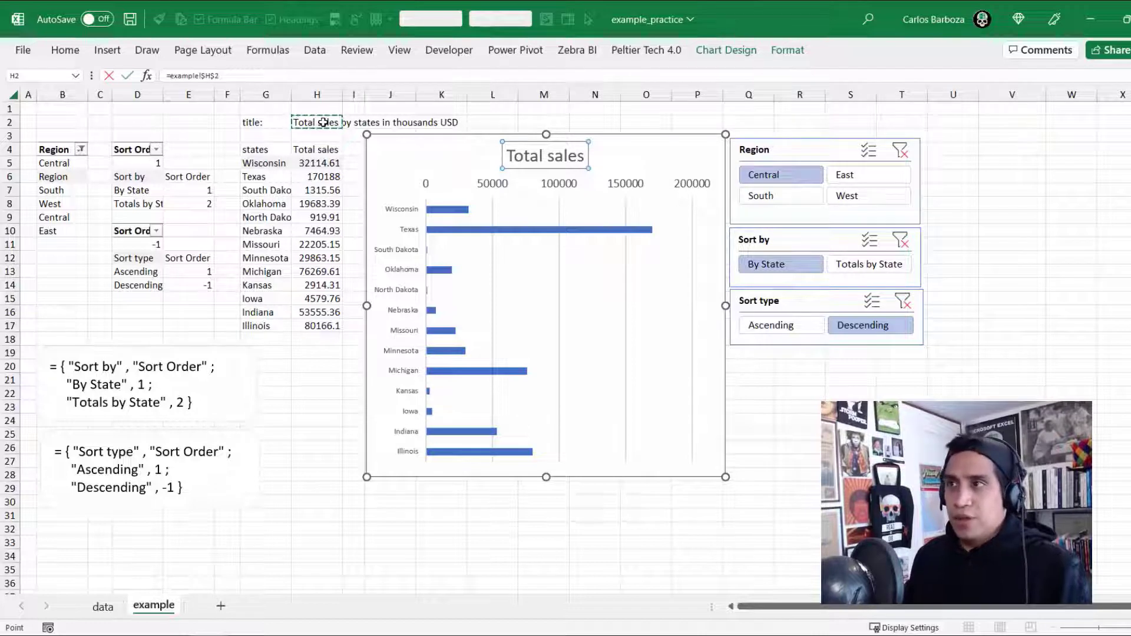
{"action": "key", "text": "Return"}
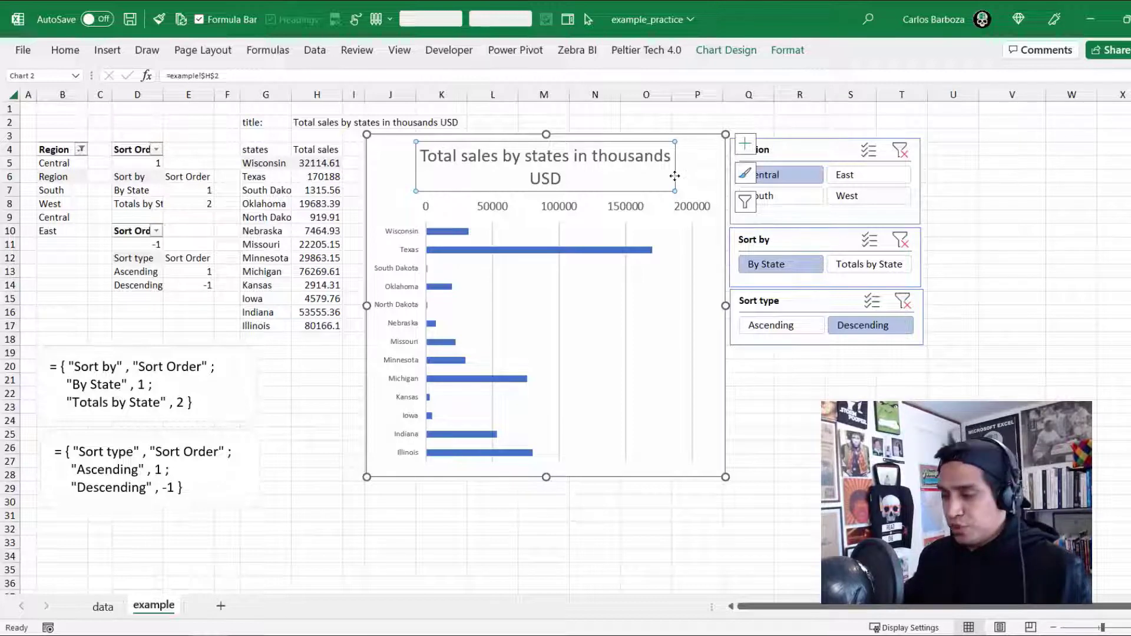
- Delete the chart's built-in title and draw a text box inside the chart near its upper-left corner
{"action": "key", "text": "Delete"}
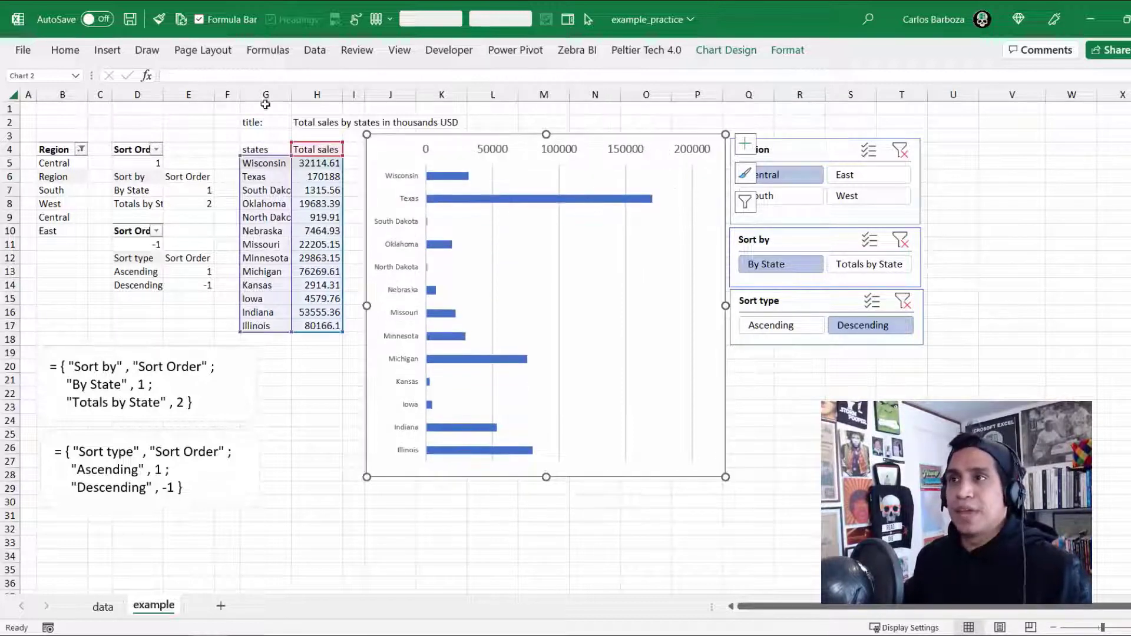
{"action": "left_click", "coordinate": [520, 123]}
{"action": "left_click", "coordinate": [513, 141]}
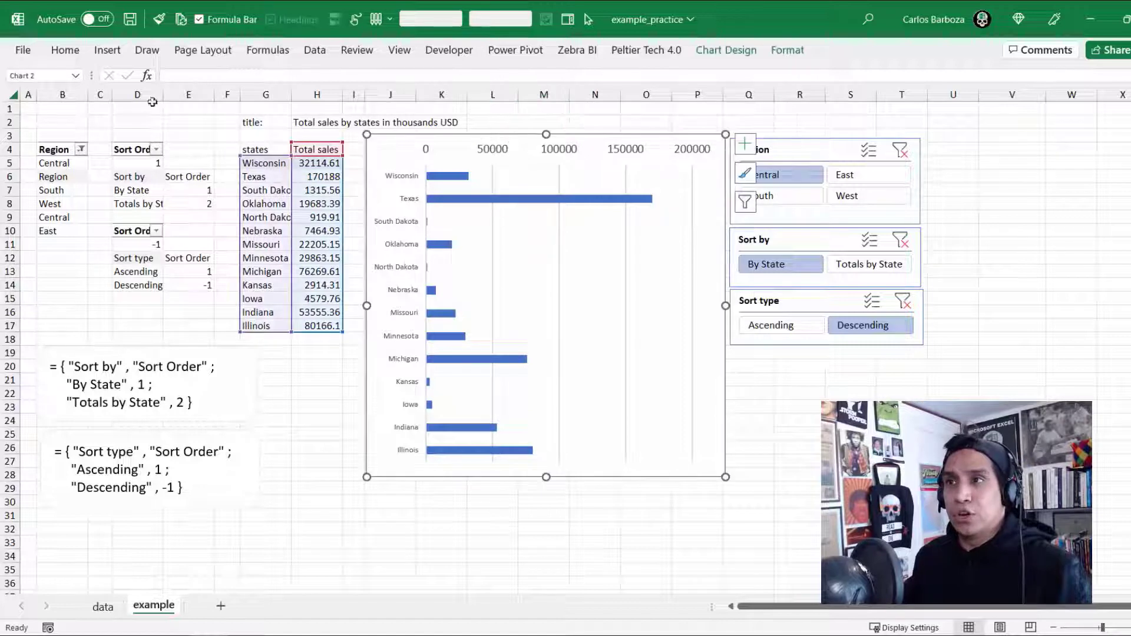
{"action": "left_click", "coordinate": [108, 49]}
{"action": "left_click", "coordinate": [955, 88]}
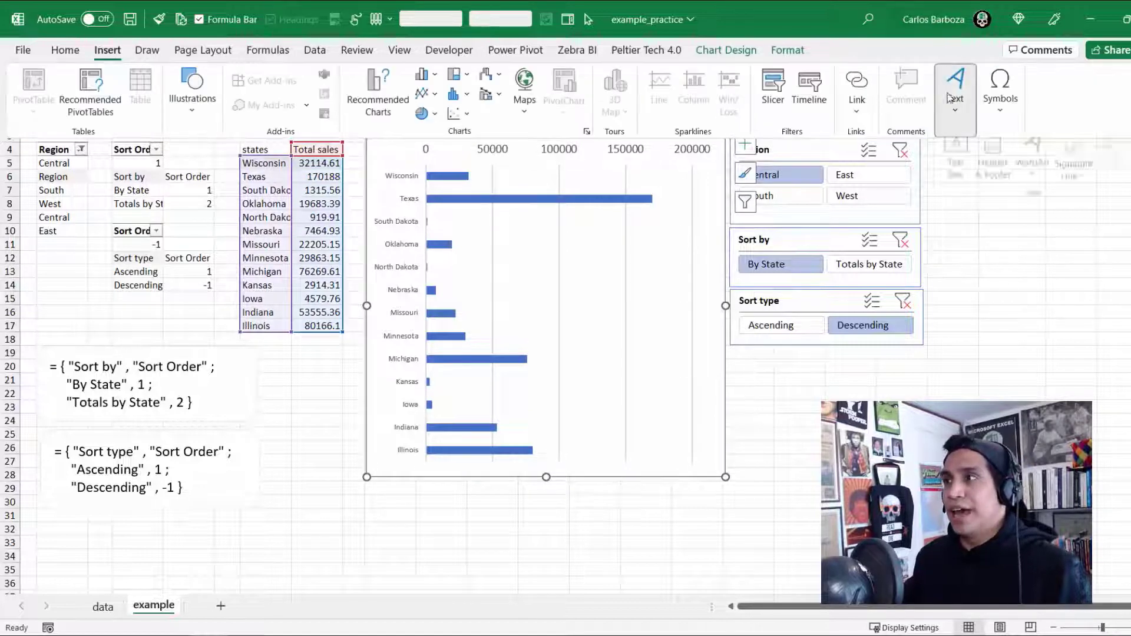
{"action": "left_click", "coordinate": [951, 188]}
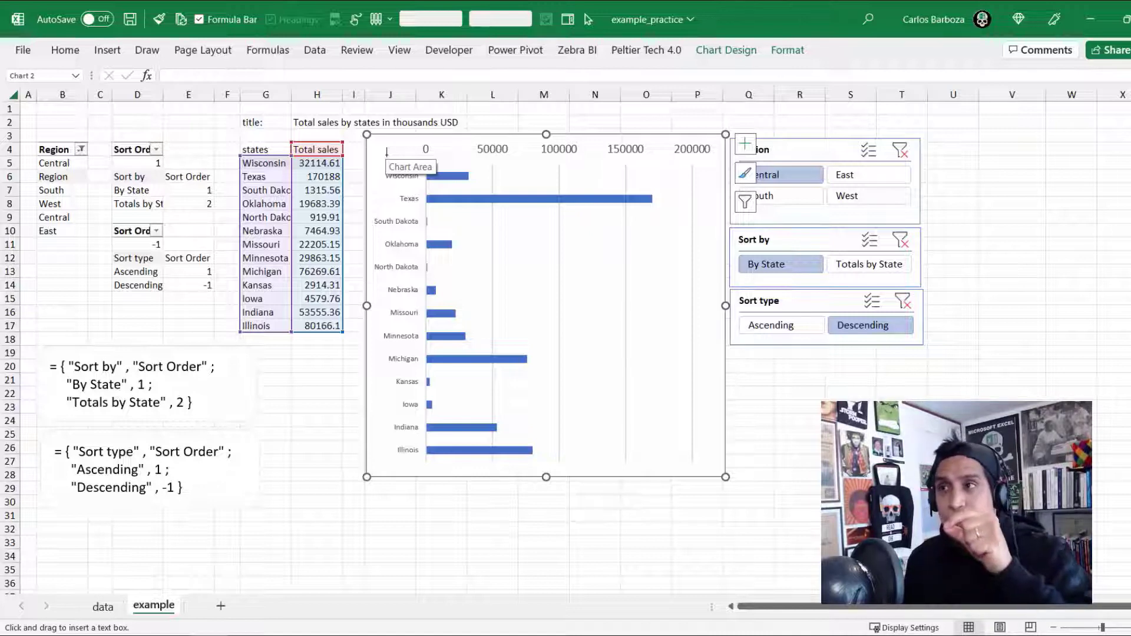
{"action": "left_click_drag", "start_coordinate": [387, 152], "coordinate": [483, 251]}
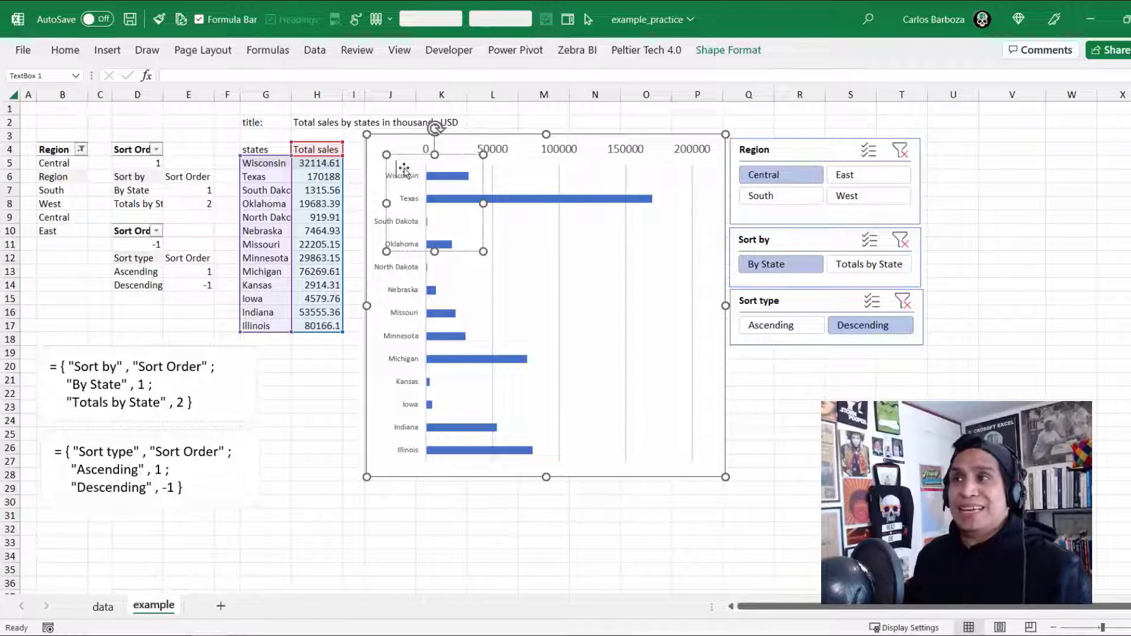
- Link the chart's text box to cell H2 with the reference =example!$H$2
{"action": "left_click", "coordinate": [301, 78]}
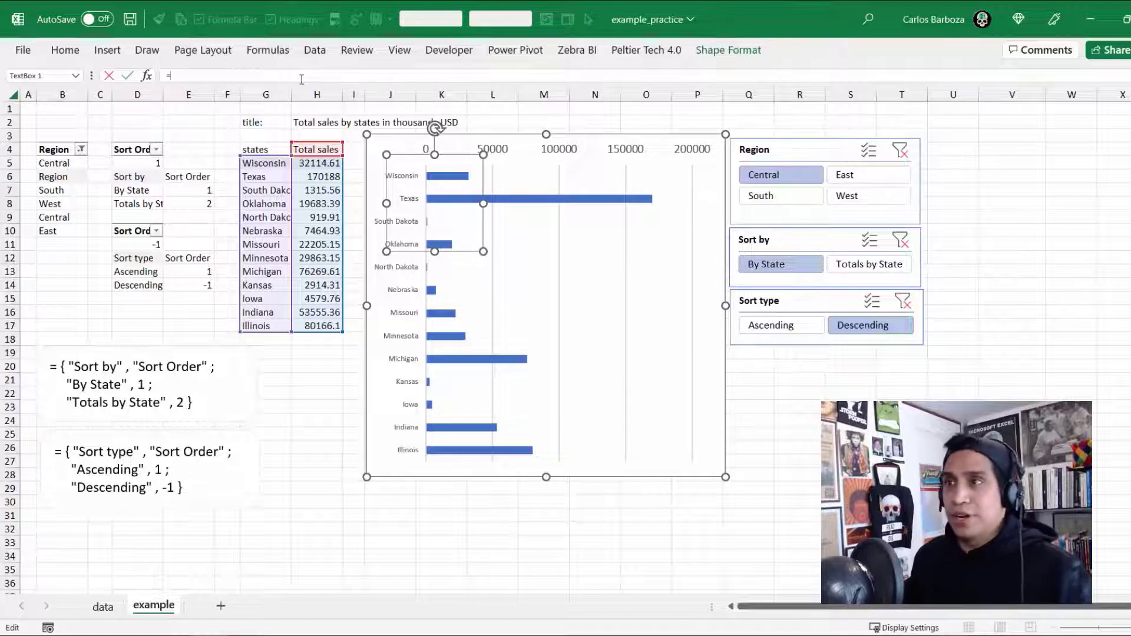
{"action": "left_click", "coordinate": [326, 125]}
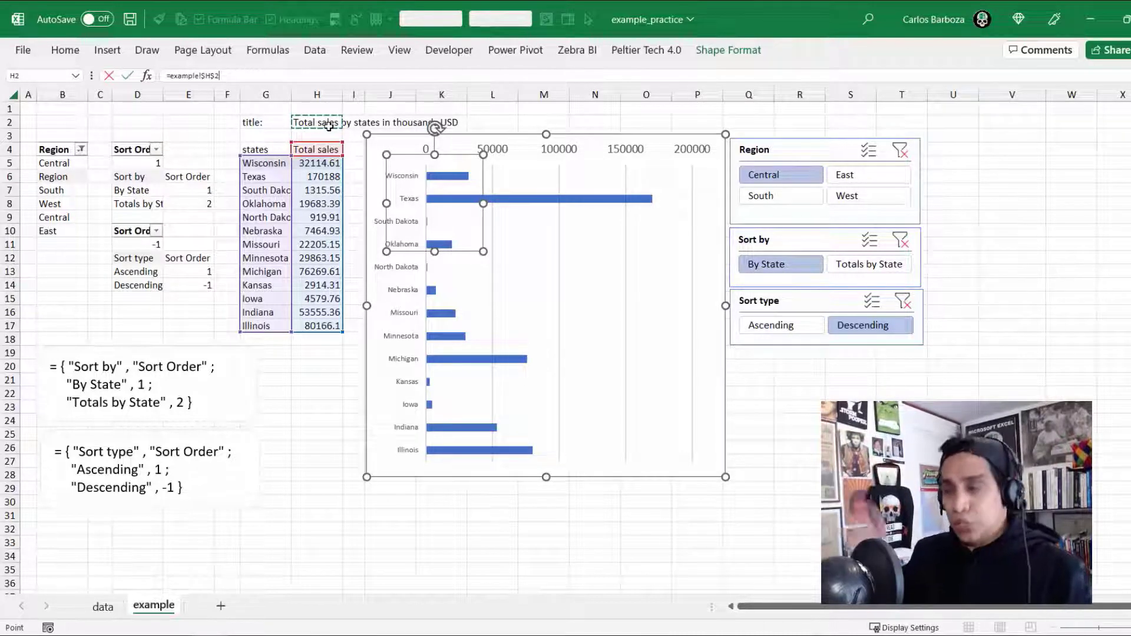
{"action": "key", "text": "Return"}
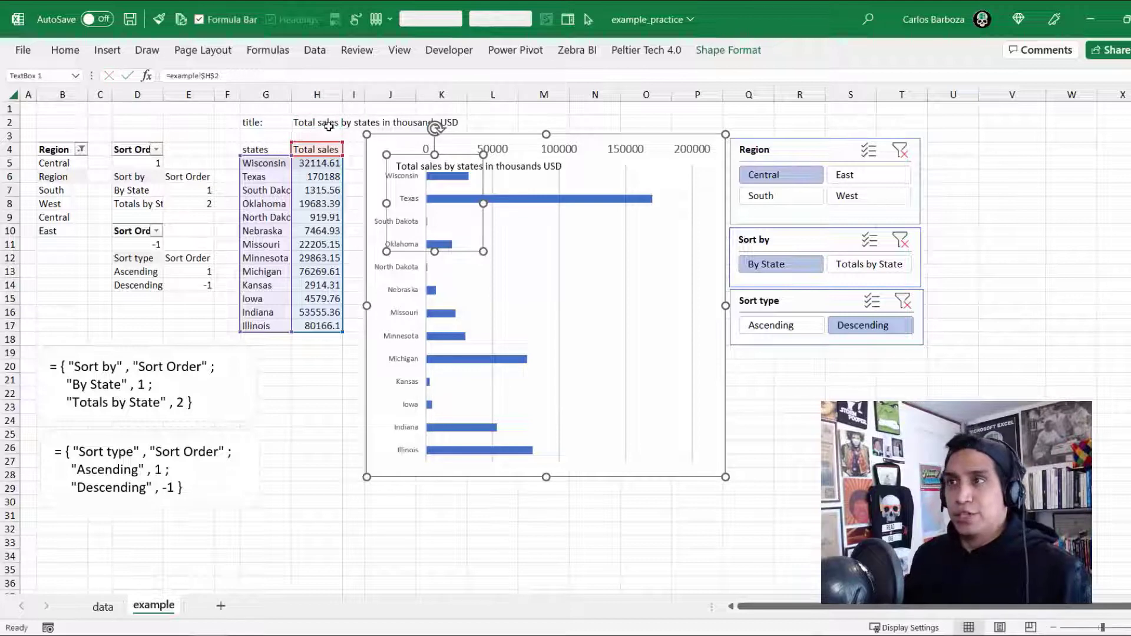
- Lower the plot area's upper edge, then reshape the text box into a wide one-line strip along the chart's upper edge
{"action": "left_click", "coordinate": [530, 222]}
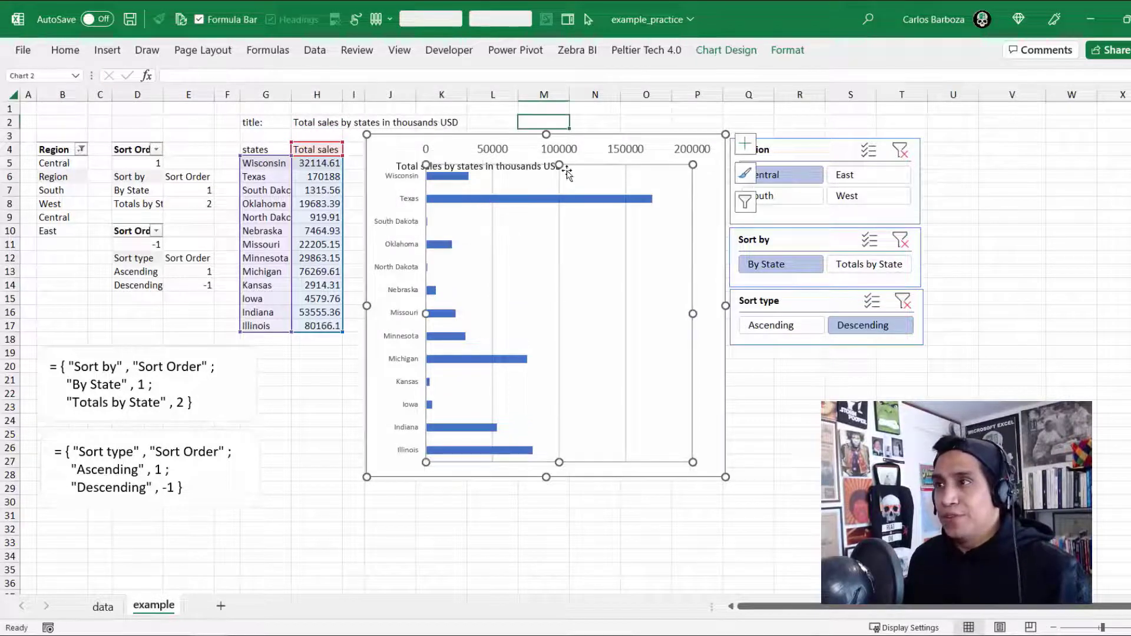
{"action": "left_click_drag", "start_coordinate": [560, 167], "coordinate": [559, 194]}
{"action": "left_click", "coordinate": [542, 170]}
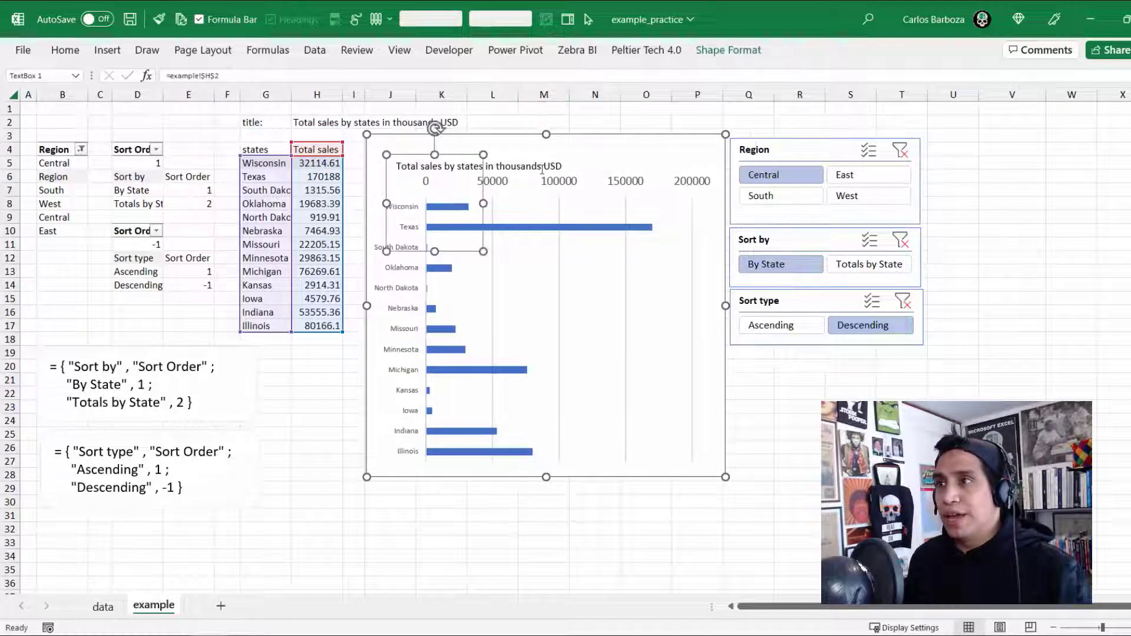
{"action": "left_click_drag", "start_coordinate": [484, 252], "coordinate": [711, 179]}
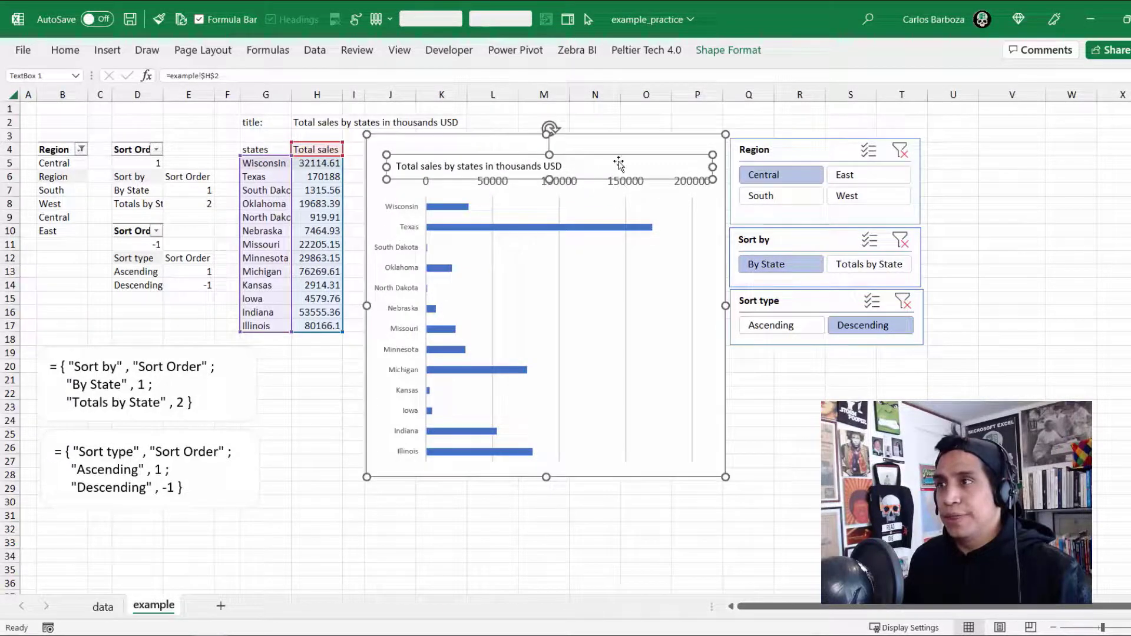
{"action": "left_click_drag", "start_coordinate": [617, 158], "coordinate": [603, 145]}
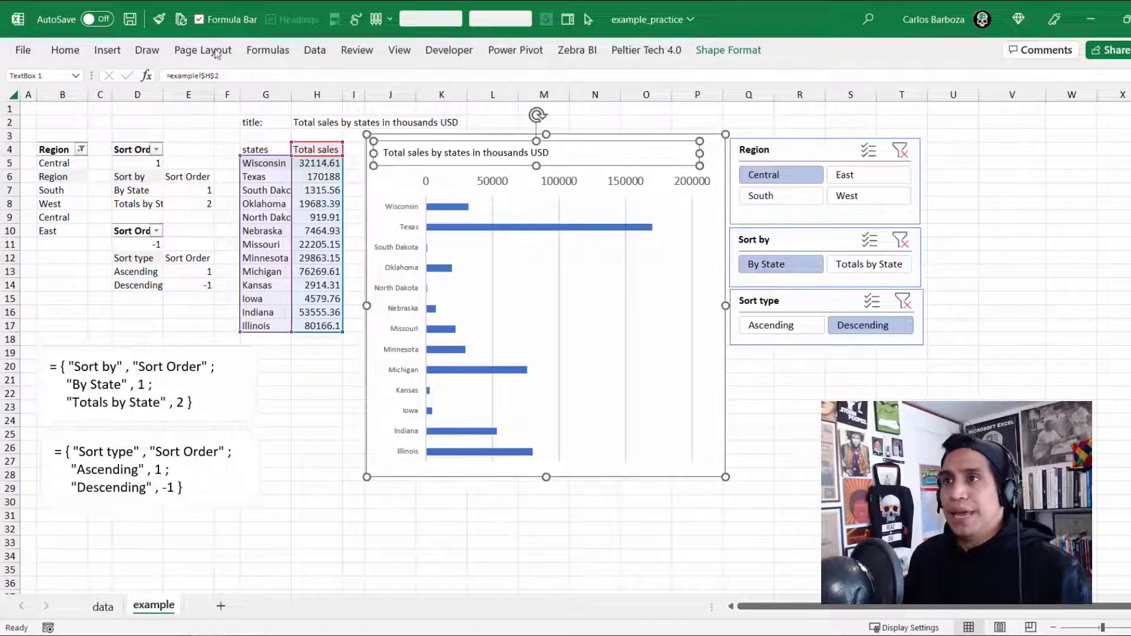
- Set the font of the whole chart to Arial
{"action": "left_click", "coordinate": [367, 189]}
{"action": "left_click", "coordinate": [68, 51]}
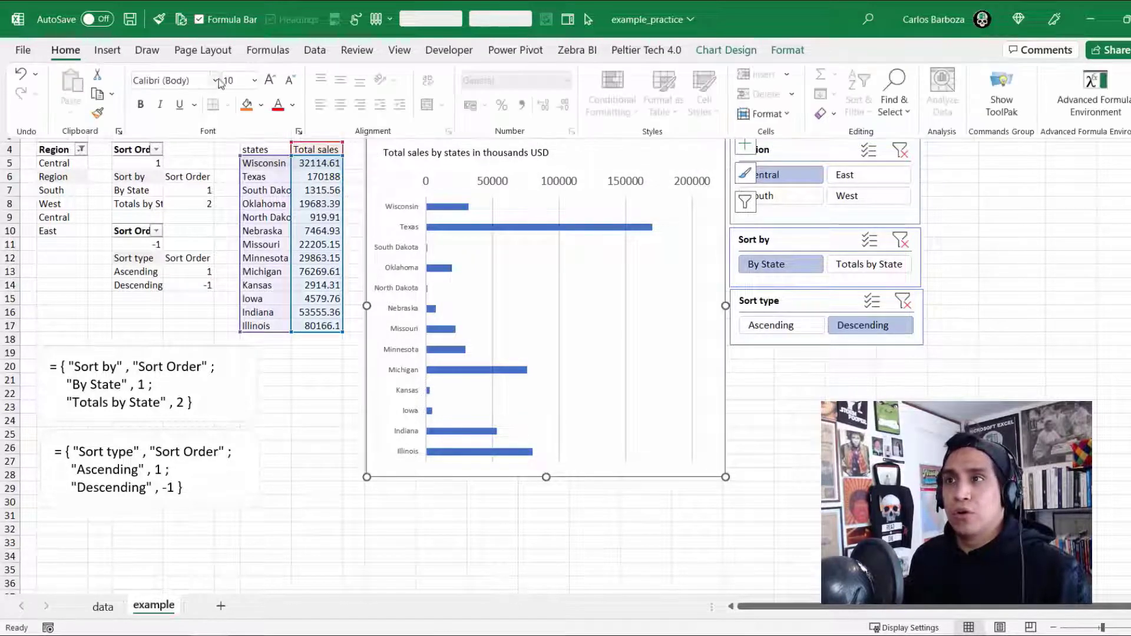
{"action": "left_click", "coordinate": [216, 81]}
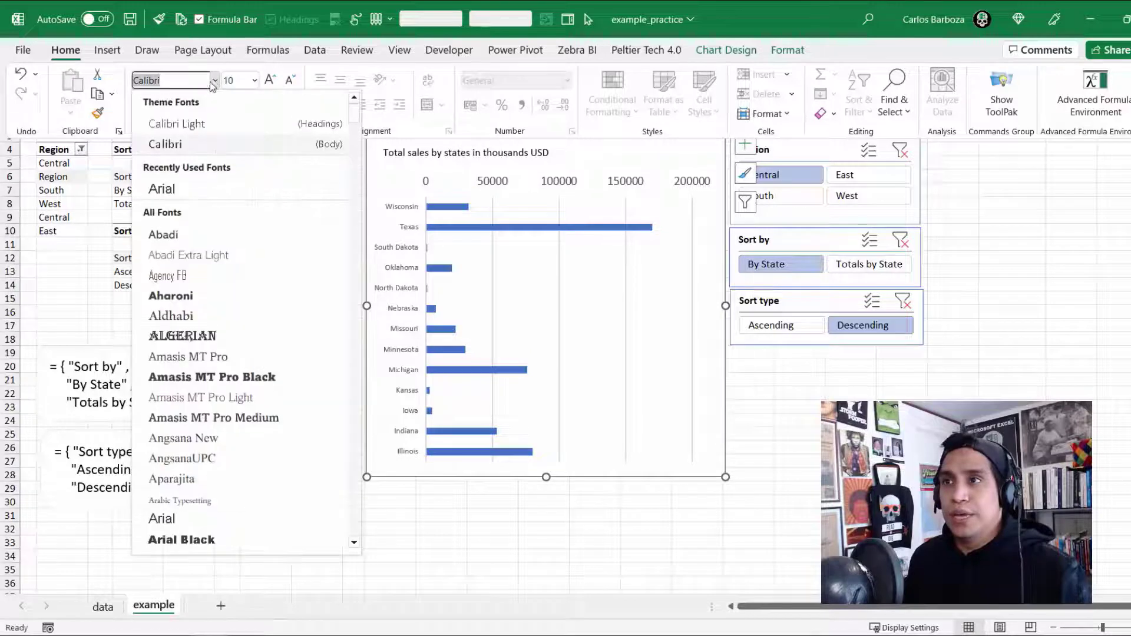
{"action": "left_click", "coordinate": [182, 187]}
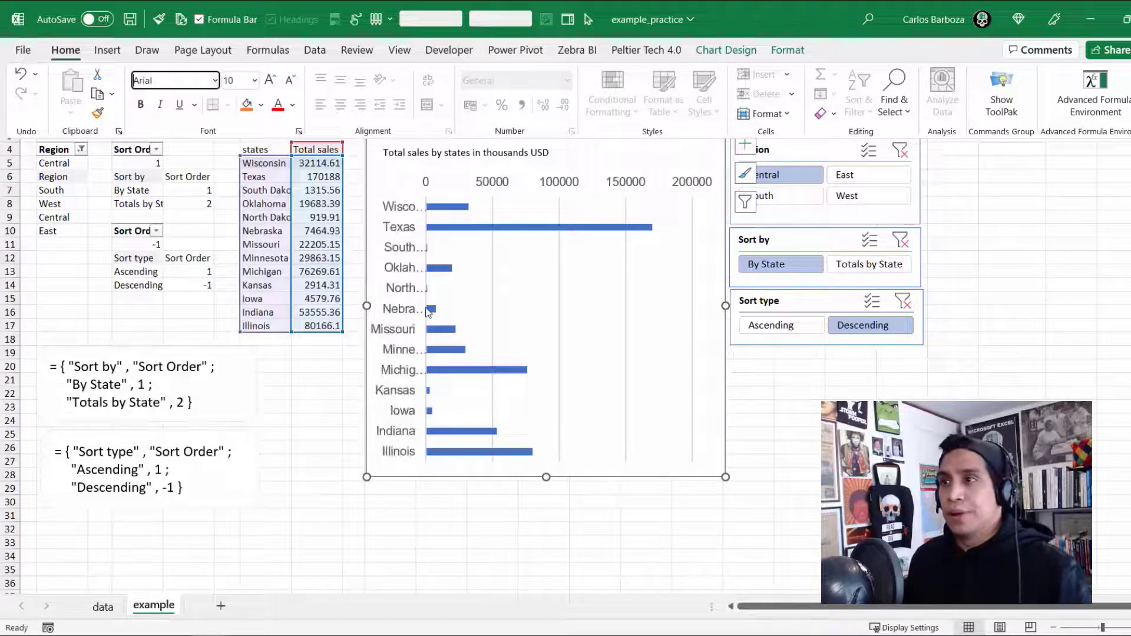
- Reduce the state axis labels to size 7 and move the plot area's left edge inward so the full state names fit
{"action": "left_click", "coordinate": [408, 269]}
{"action": "left_click", "coordinate": [408, 269]}
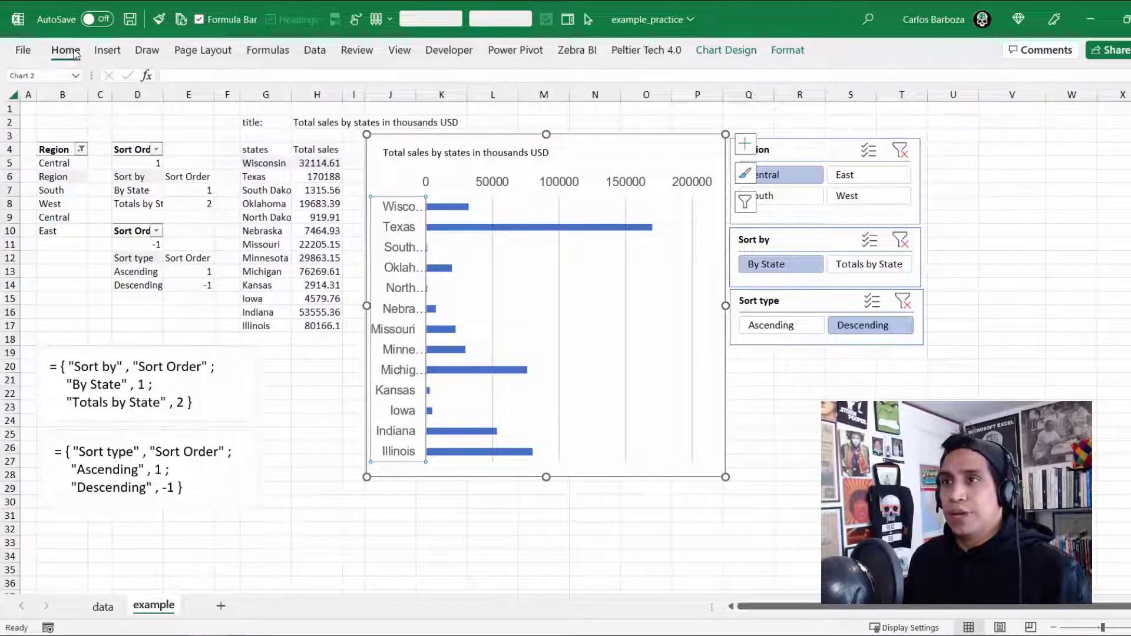
{"action": "left_click", "coordinate": [65, 51]}
{"action": "left_click", "coordinate": [299, 83]}
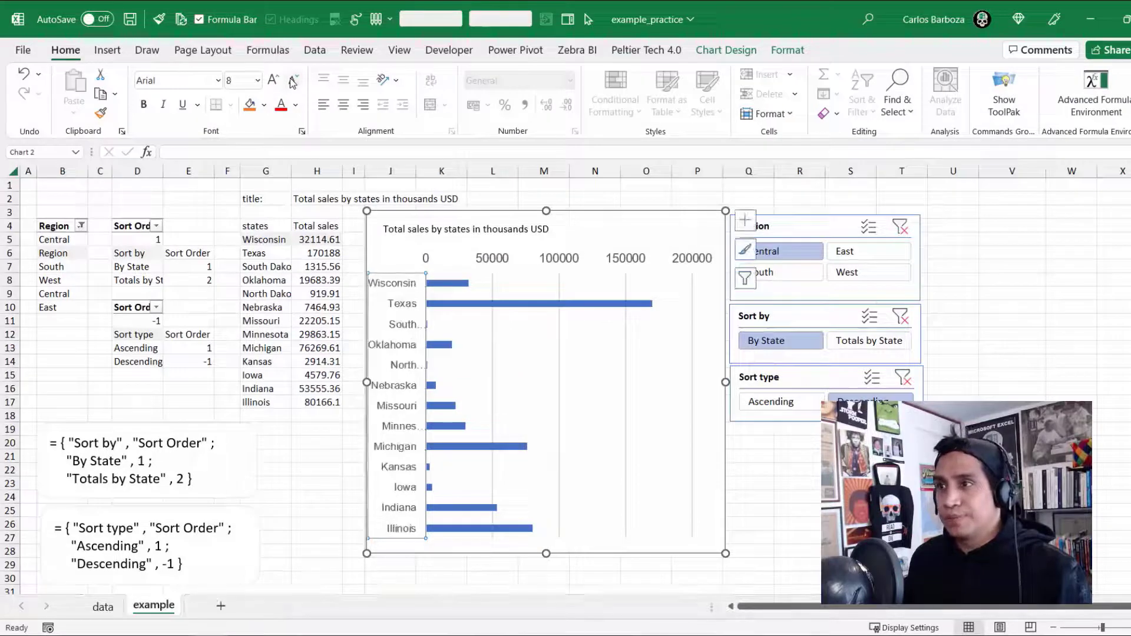
{"action": "left_click", "coordinate": [298, 84]}
{"action": "left_click", "coordinate": [474, 379]}
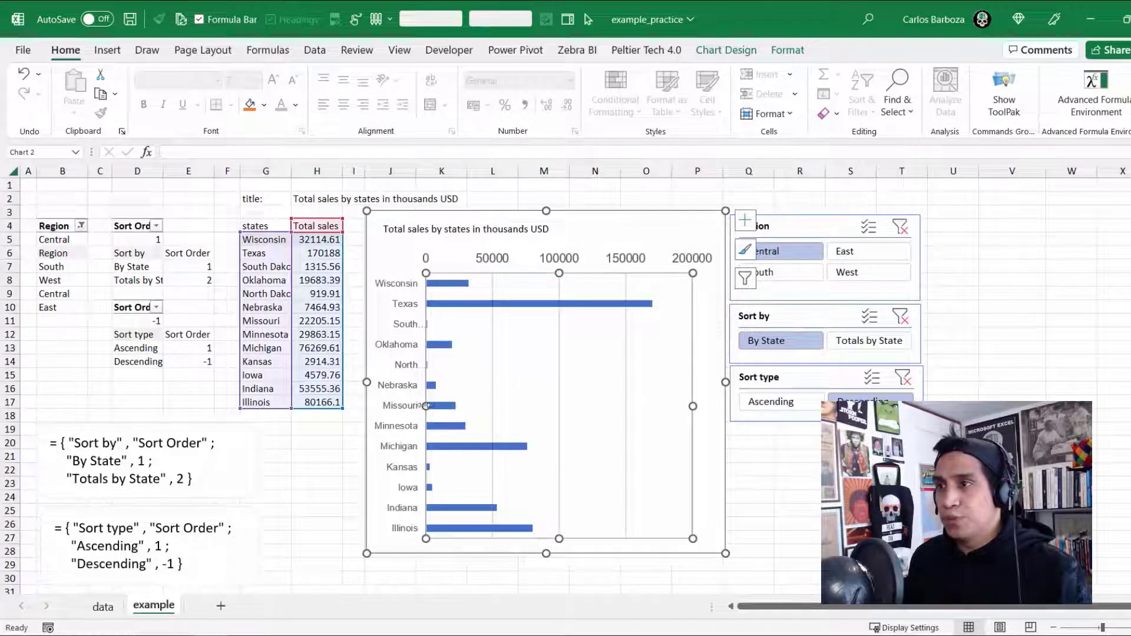
{"action": "left_click_drag", "start_coordinate": [426, 406], "coordinate": [446, 406]}
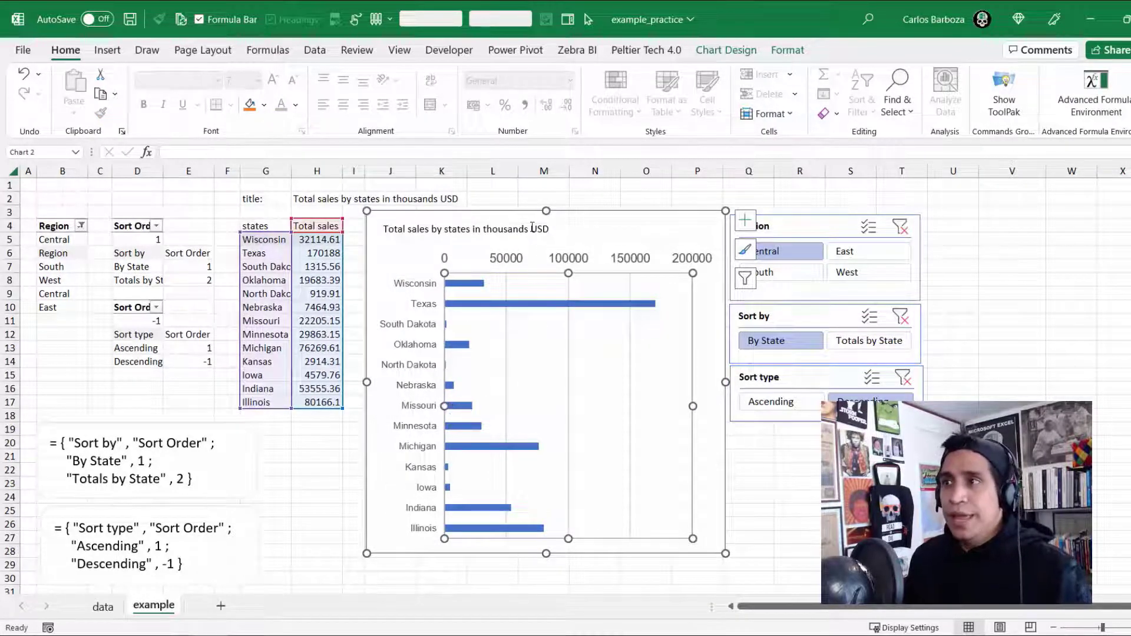
- Set the value axis labels to size 8 and sort the chart by Totals by State with the Sort by slicer
{"action": "left_click", "coordinate": [505, 262]}
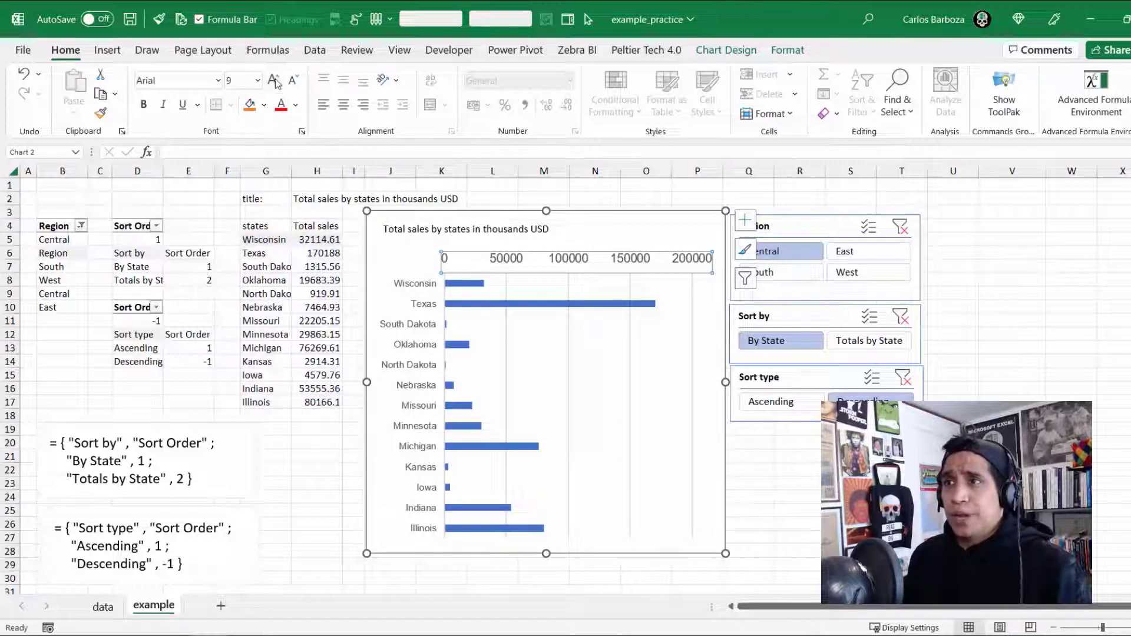
{"action": "left_click", "coordinate": [295, 81]}
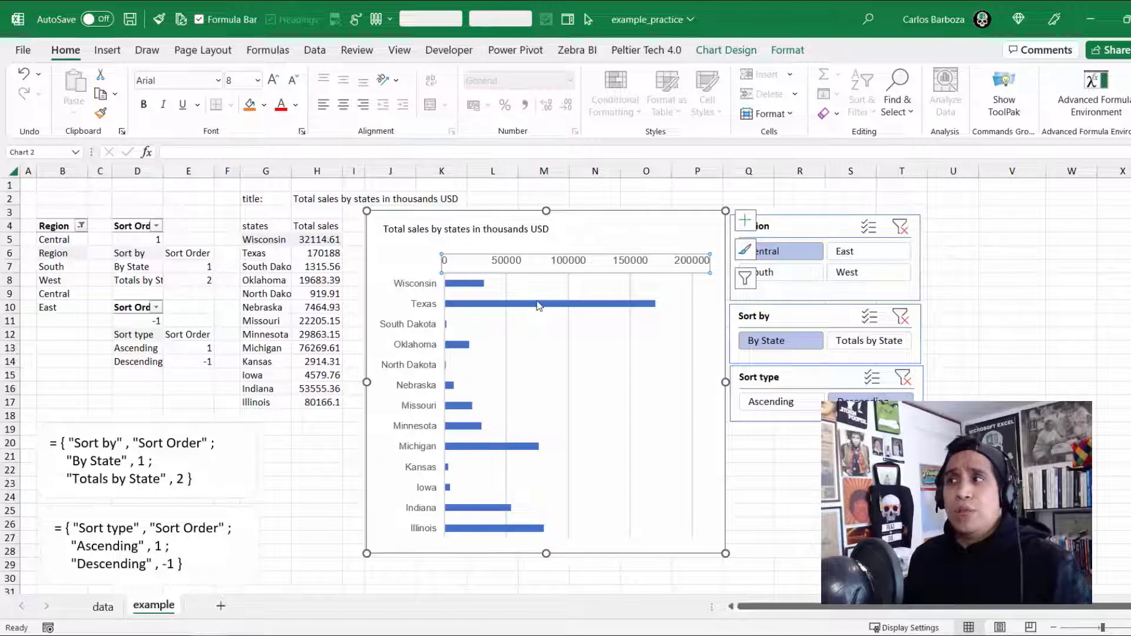
{"action": "left_click", "coordinate": [867, 354]}
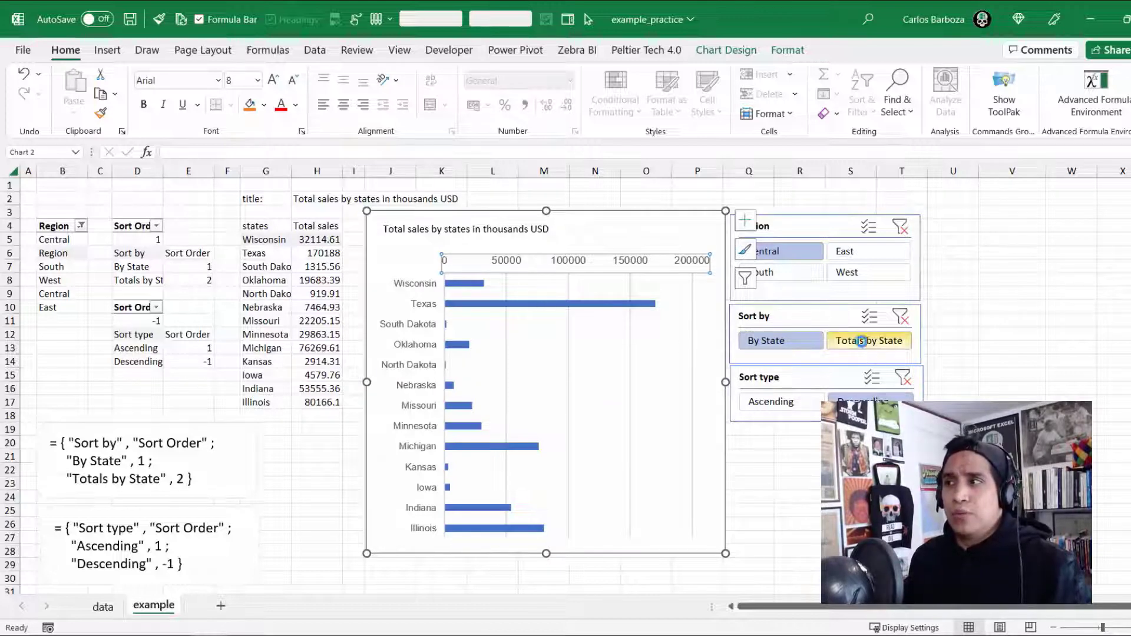
{"action": "left_click", "coordinate": [543, 262]}
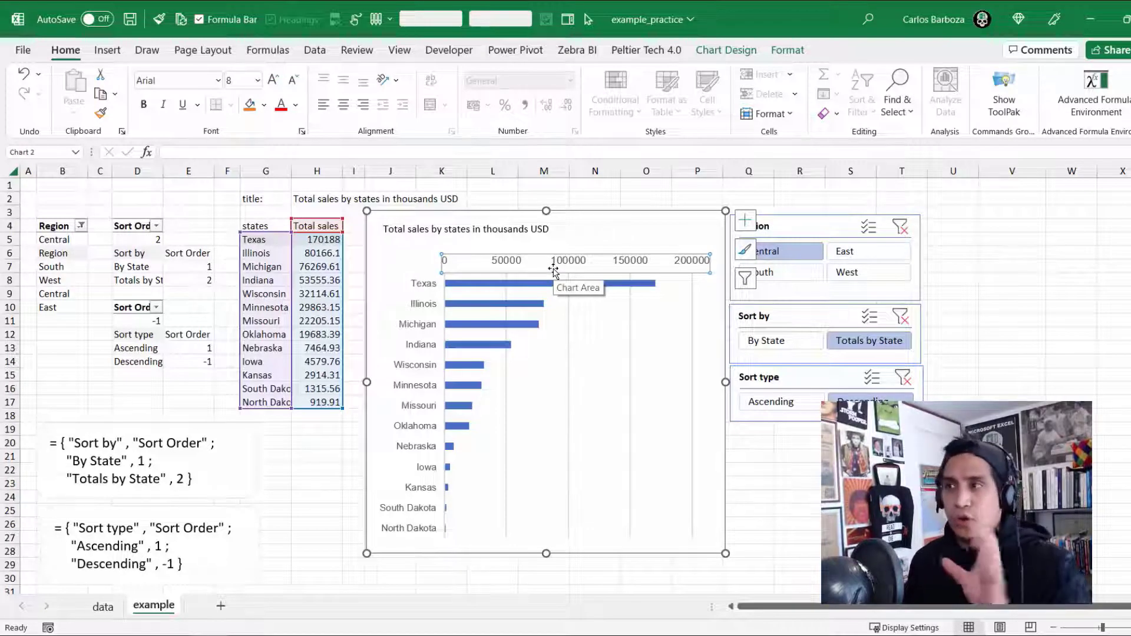
{"action": "key", "text": "ctrl+1"}
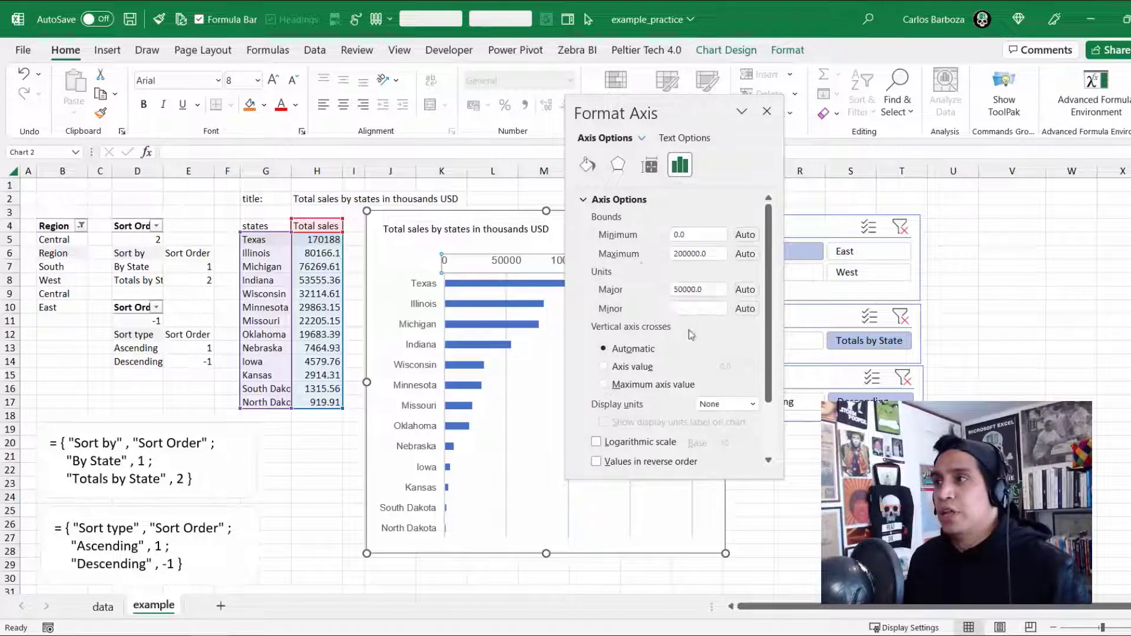
{"action": "left_click", "coordinate": [766, 112]}
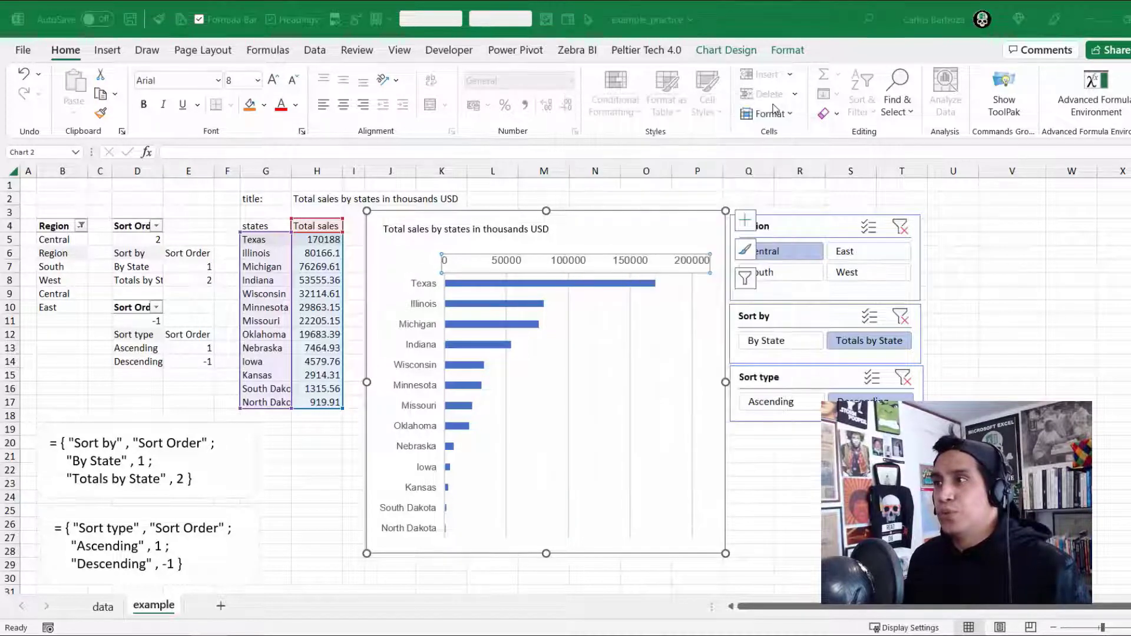
{"action": "left_click", "coordinate": [687, 183]}
{"action": "left_click", "coordinate": [567, 260]}
{"action": "left_click", "coordinate": [567, 261]}
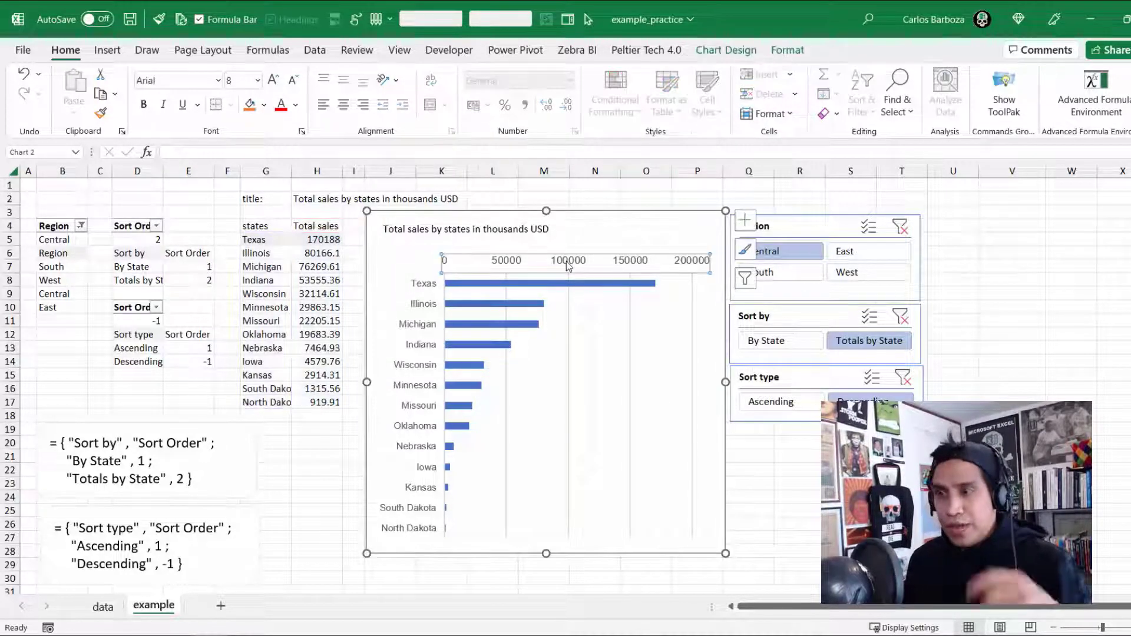
- Format the value axis labels as Number with 0 decimal places and the 1000 separator
{"action": "double_click", "coordinate": [567, 263]}
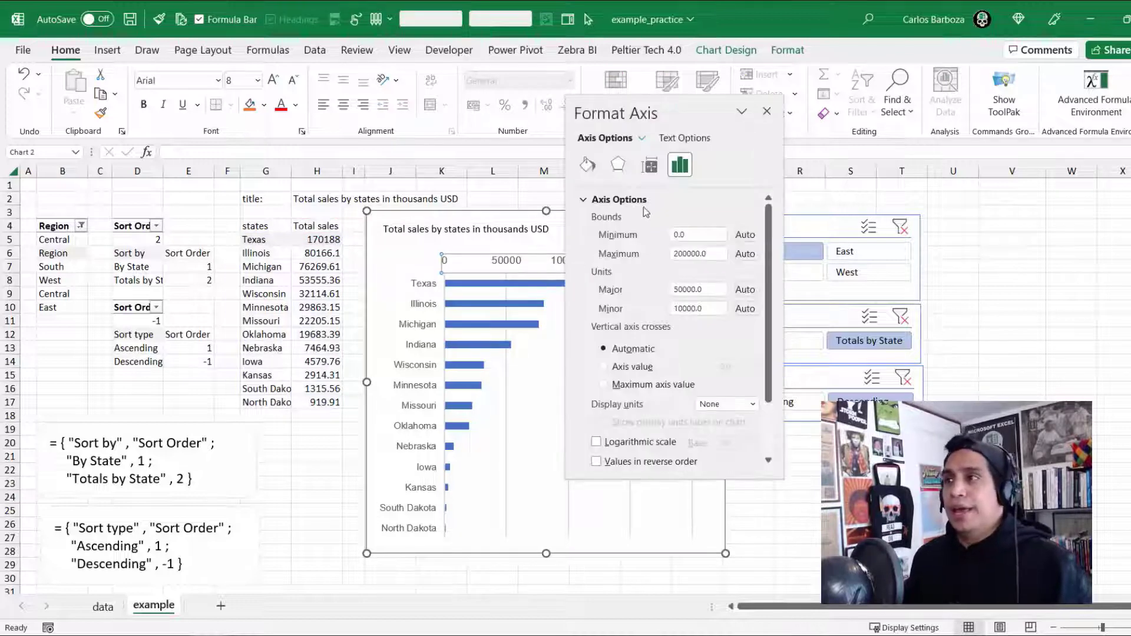
{"action": "left_click", "coordinate": [615, 200]}
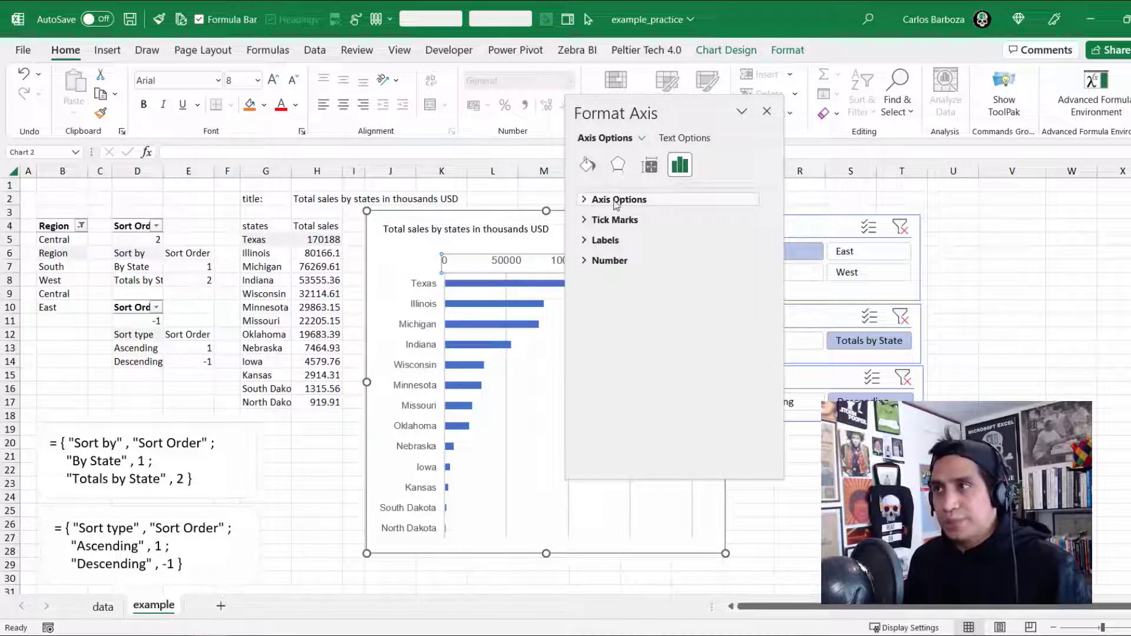
{"action": "left_click", "coordinate": [611, 263]}
{"action": "left_click", "coordinate": [740, 298]}
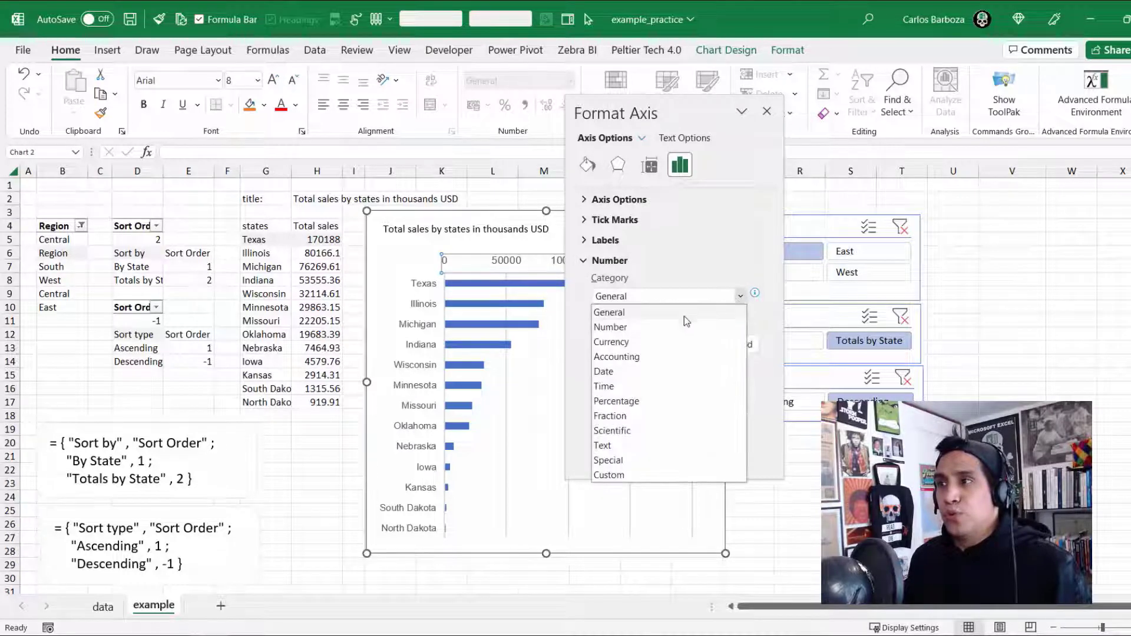
{"action": "left_click", "coordinate": [685, 325]}
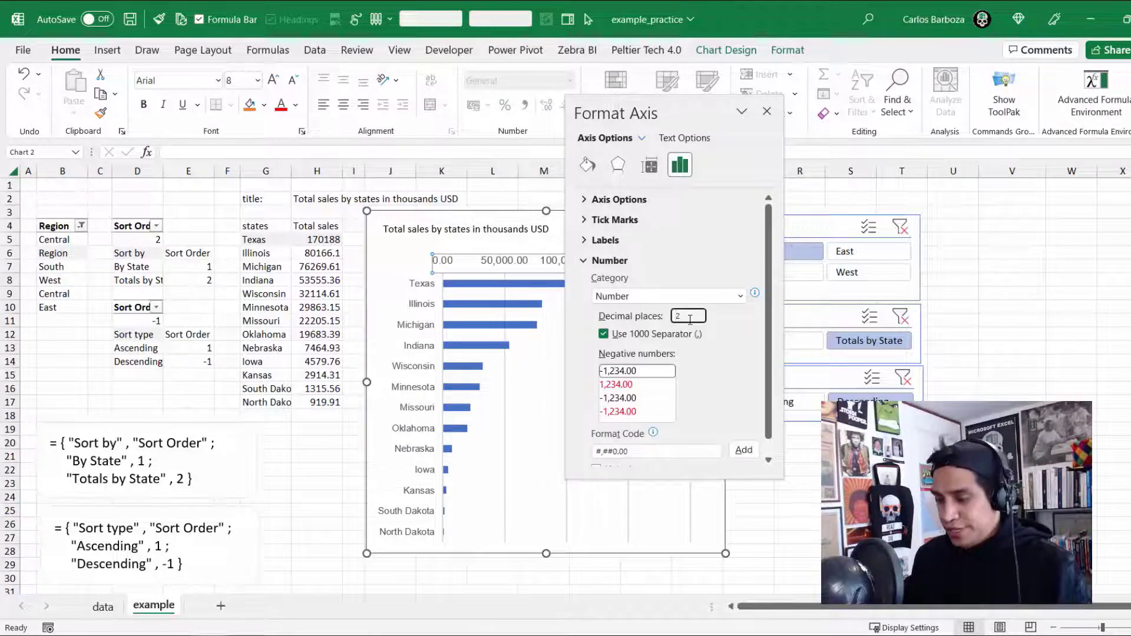
{"action": "key", "text": "BackSpace"}
{"action": "left_click", "coordinate": [744, 450]}
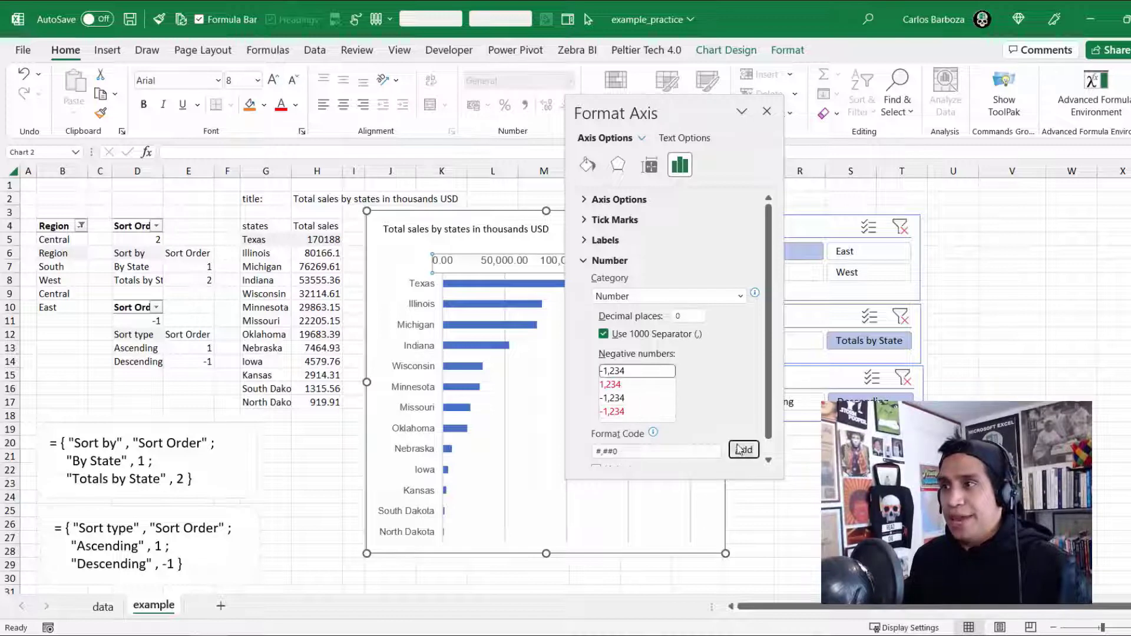
- Add the custom format code #,##0, to the value axis so its labels display in thousands
{"action": "left_click", "coordinate": [663, 451]}
{"action": "left_click_drag", "start_coordinate": [757, 479], "coordinate": [747, 536]}
{"action": "left_click", "coordinate": [671, 453]}
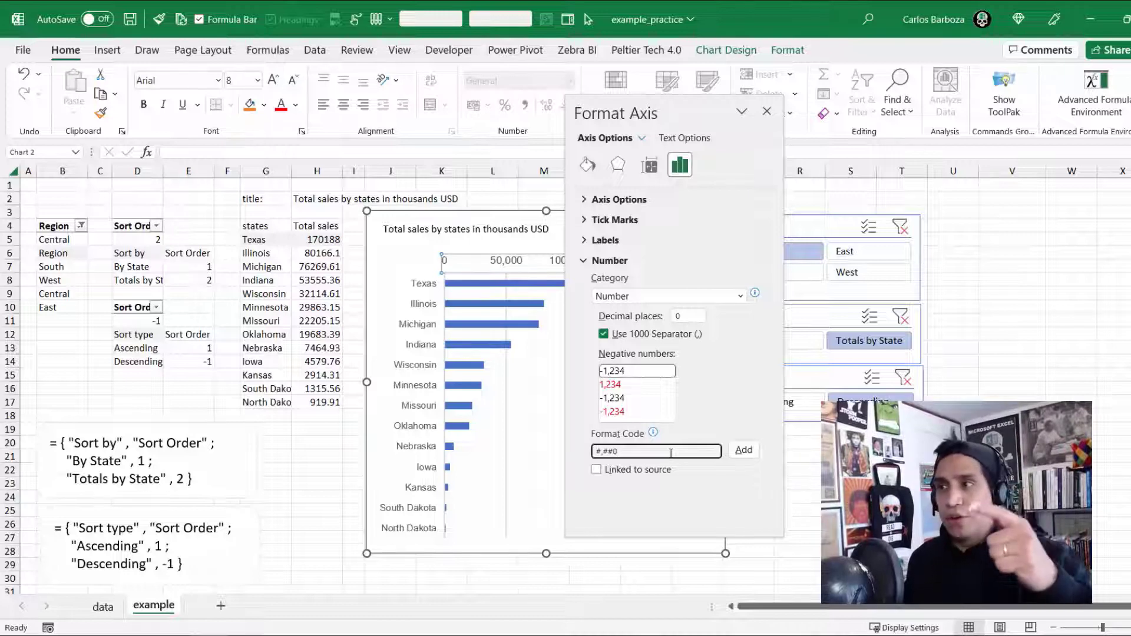
{"action": "type", "text": ","}
{"action": "left_click", "coordinate": [744, 451]}
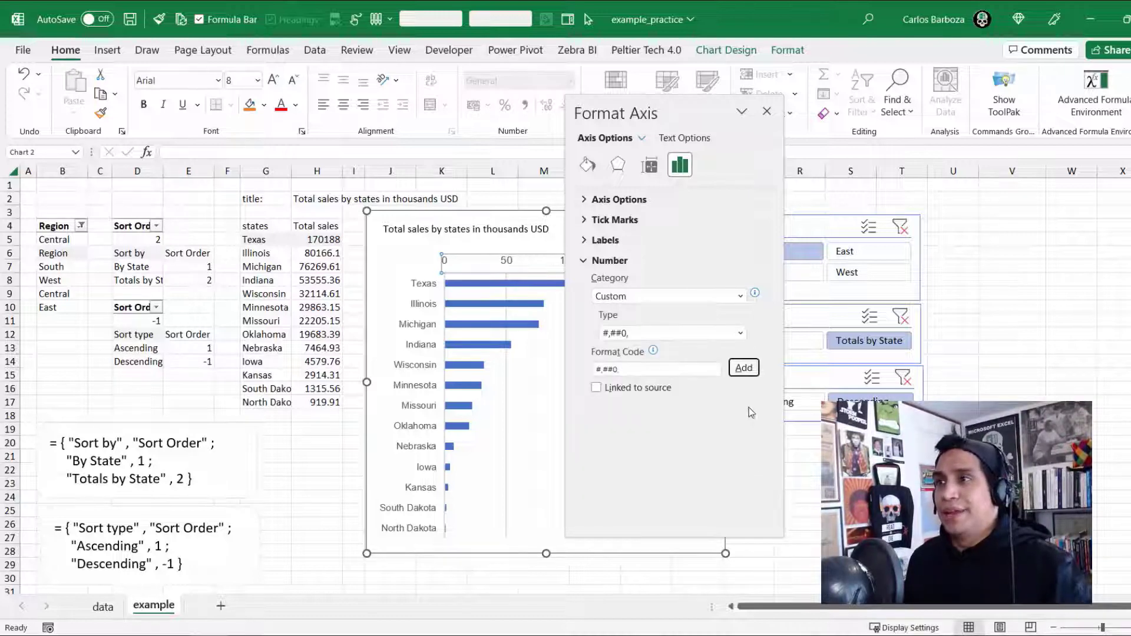
{"action": "left_click", "coordinate": [769, 118]}
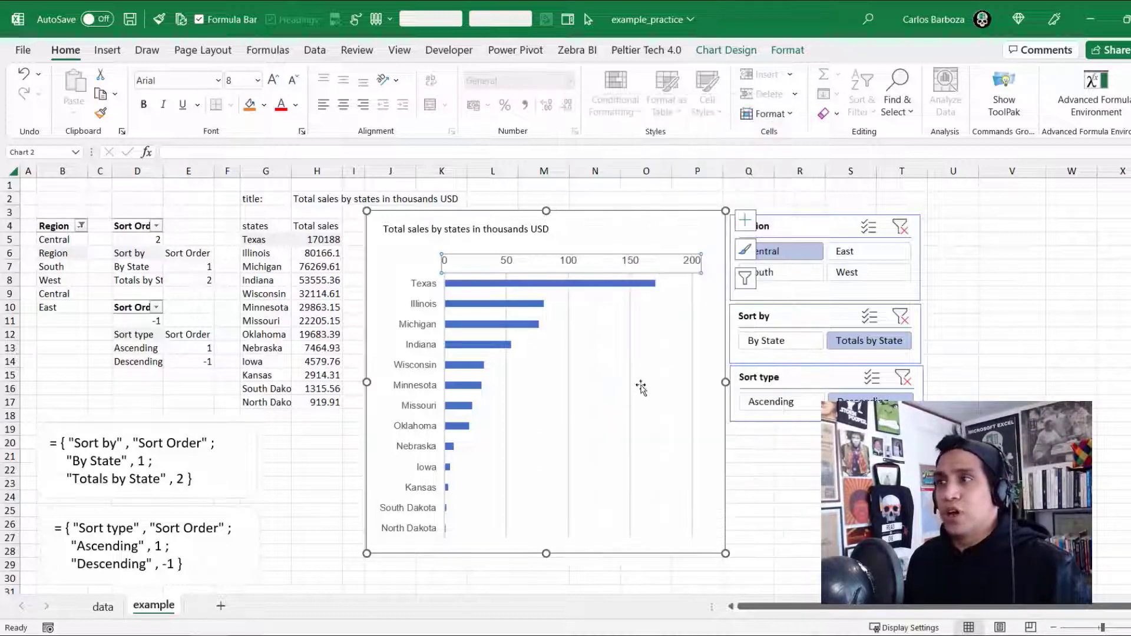
{"action": "left_click", "coordinate": [656, 188]}
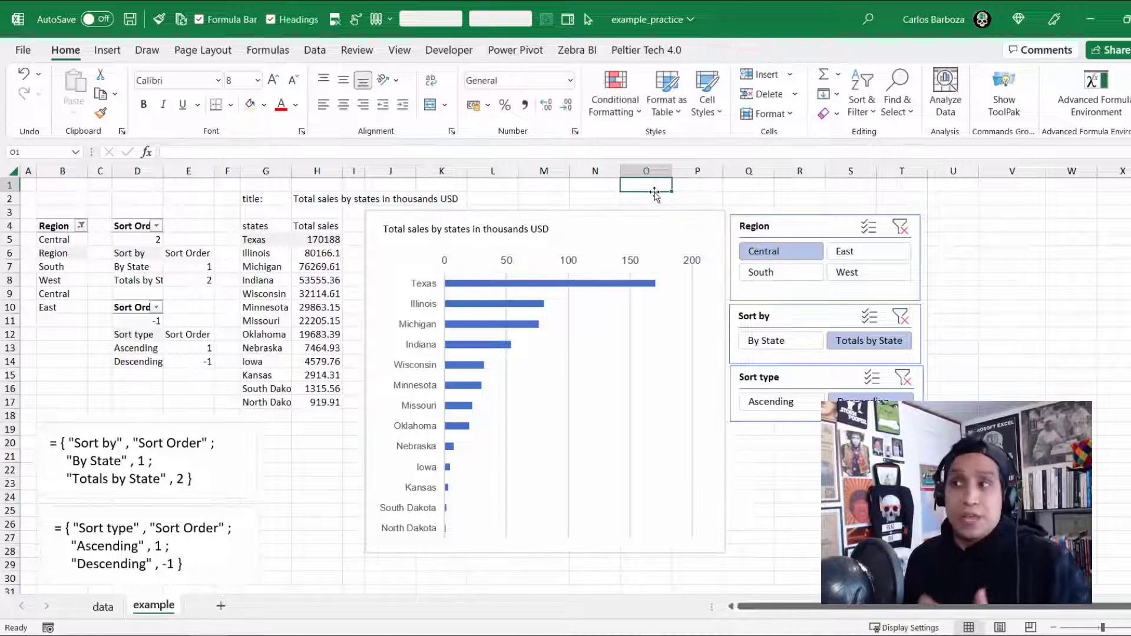
- Set the font of the chart's title text box to Arial
{"action": "left_click", "coordinate": [516, 234]}
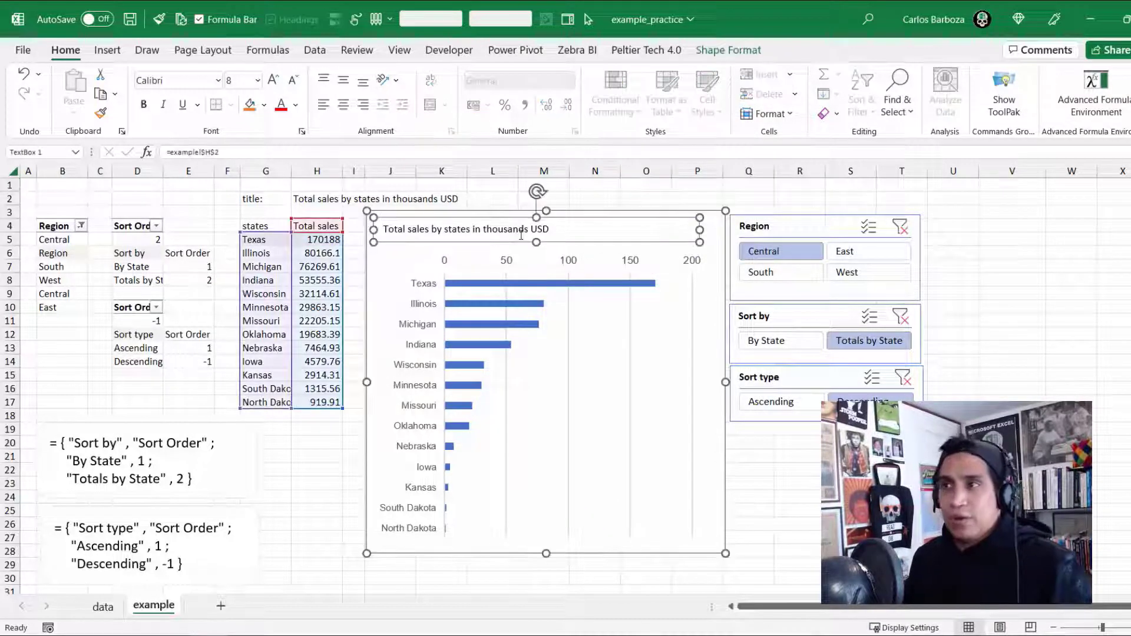
{"action": "left_click", "coordinate": [218, 80]}
{"action": "scroll", "coordinate": [208, 220], "scroll_direction": "up", "scroll_amount": 4}
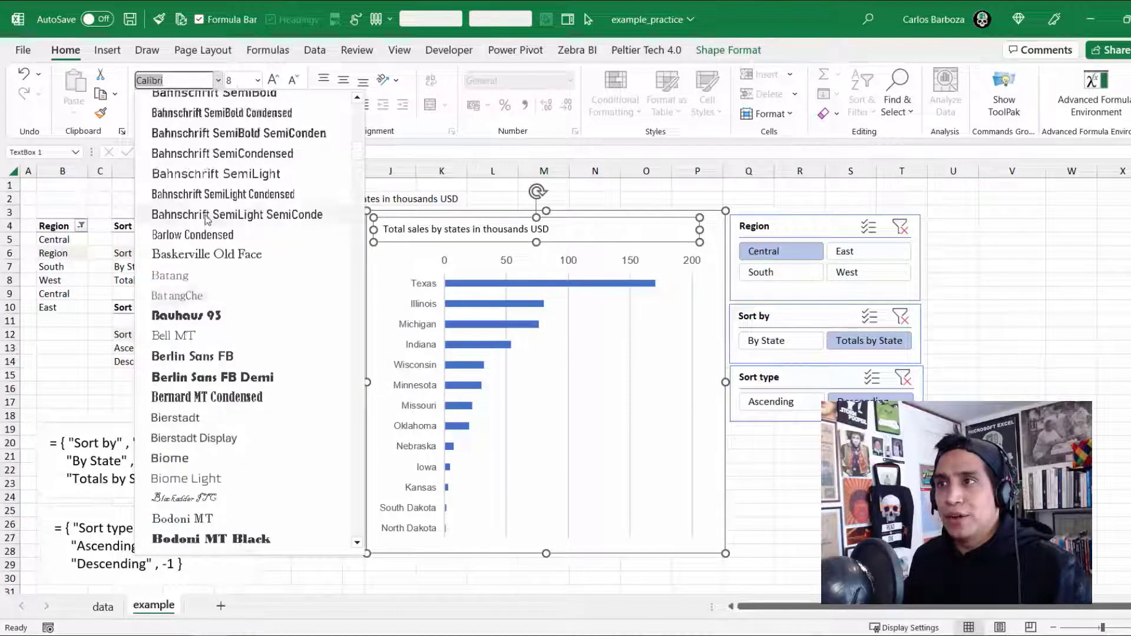
{"action": "scroll", "coordinate": [208, 220], "scroll_direction": "up", "scroll_amount": 5}
{"action": "left_click", "coordinate": [171, 168]}
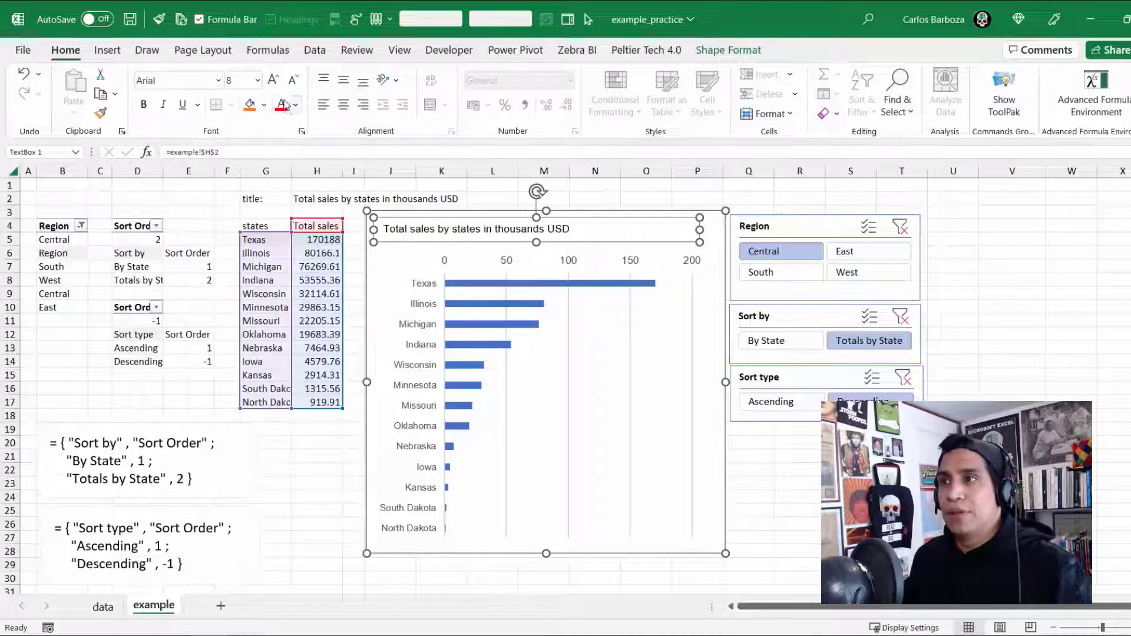
- Increase the title text box's font size to 12
{"action": "left_click", "coordinate": [273, 81]}
{"action": "left_click", "coordinate": [273, 80]}
{"action": "left_click", "coordinate": [274, 80]}
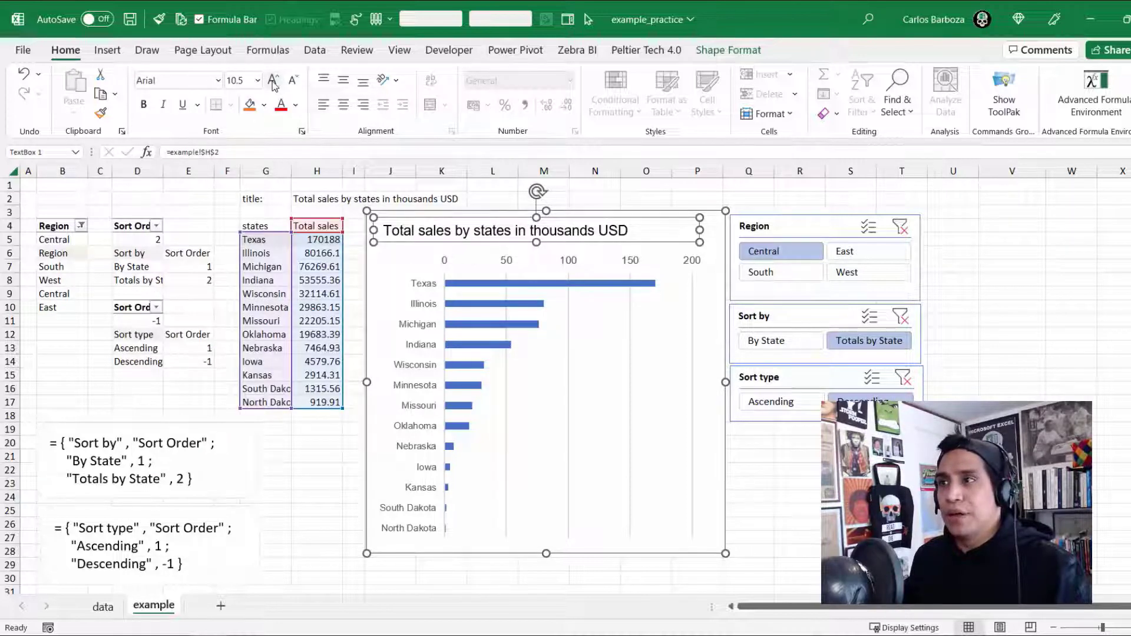
{"action": "left_click", "coordinate": [274, 80]}
{"action": "left_click", "coordinate": [274, 80]}
{"action": "left_click", "coordinate": [660, 204]}
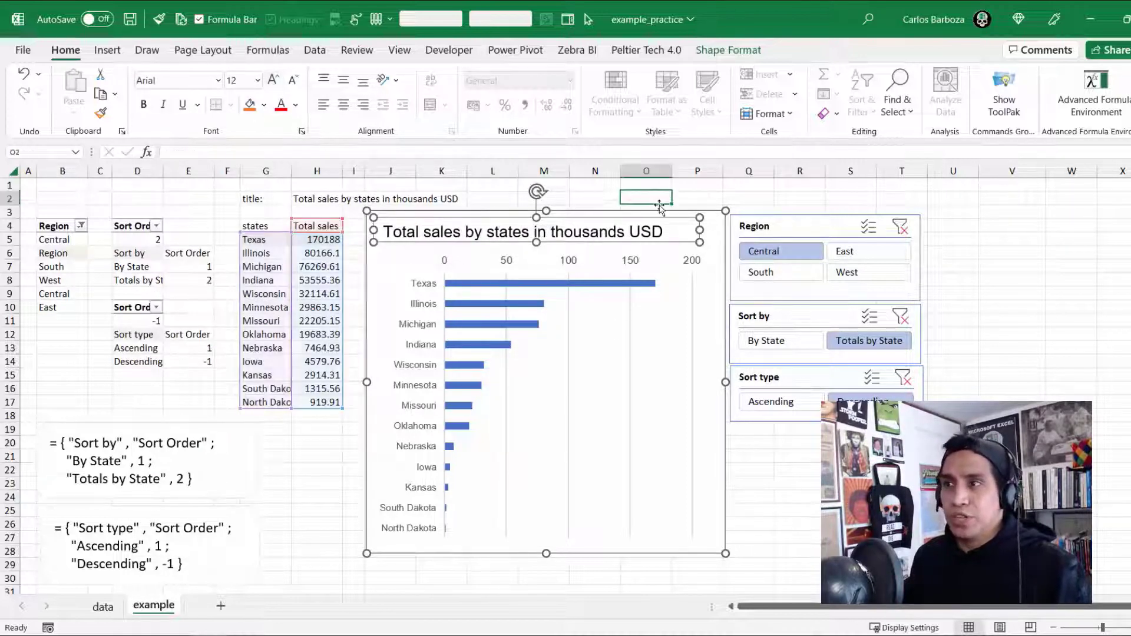
- Check the chart with the Region slicer set to East and South, returning the selection to Central
{"action": "left_click", "coordinate": [868, 252]}
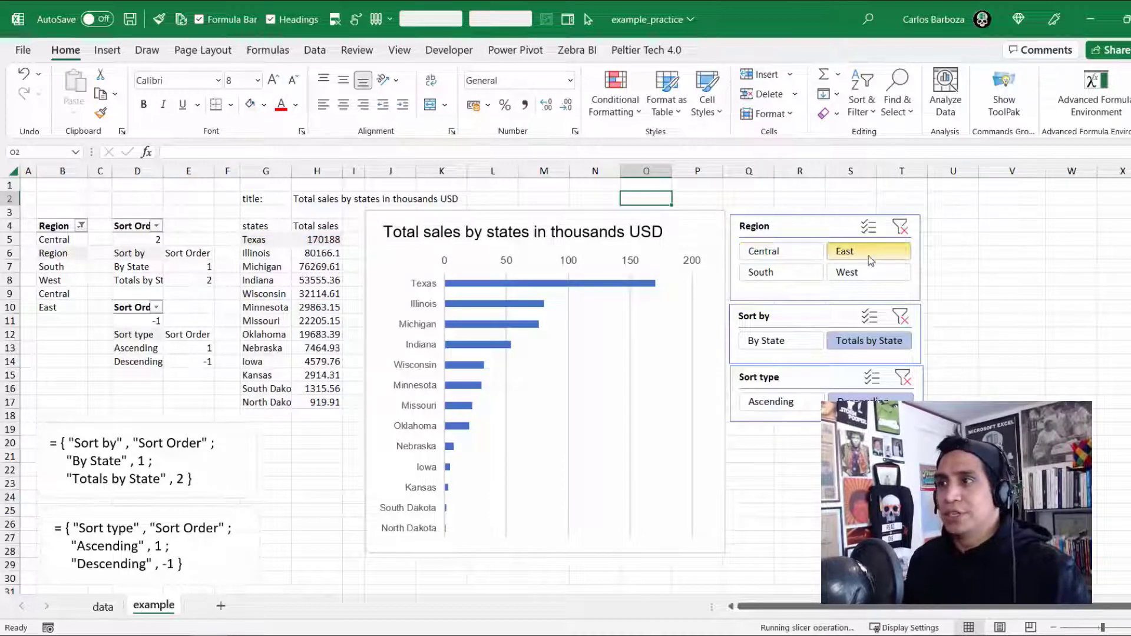
{"action": "left_click", "coordinate": [806, 251]}
{"action": "left_click", "coordinate": [847, 255]}
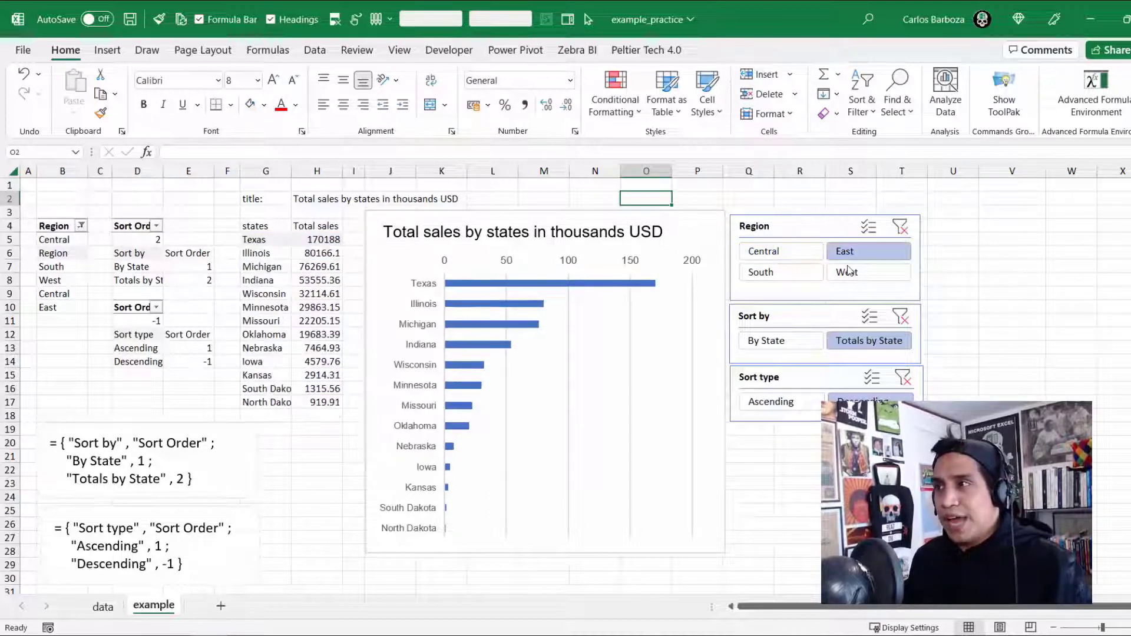
{"action": "left_click", "coordinate": [761, 271]}
{"action": "left_click", "coordinate": [764, 251]}
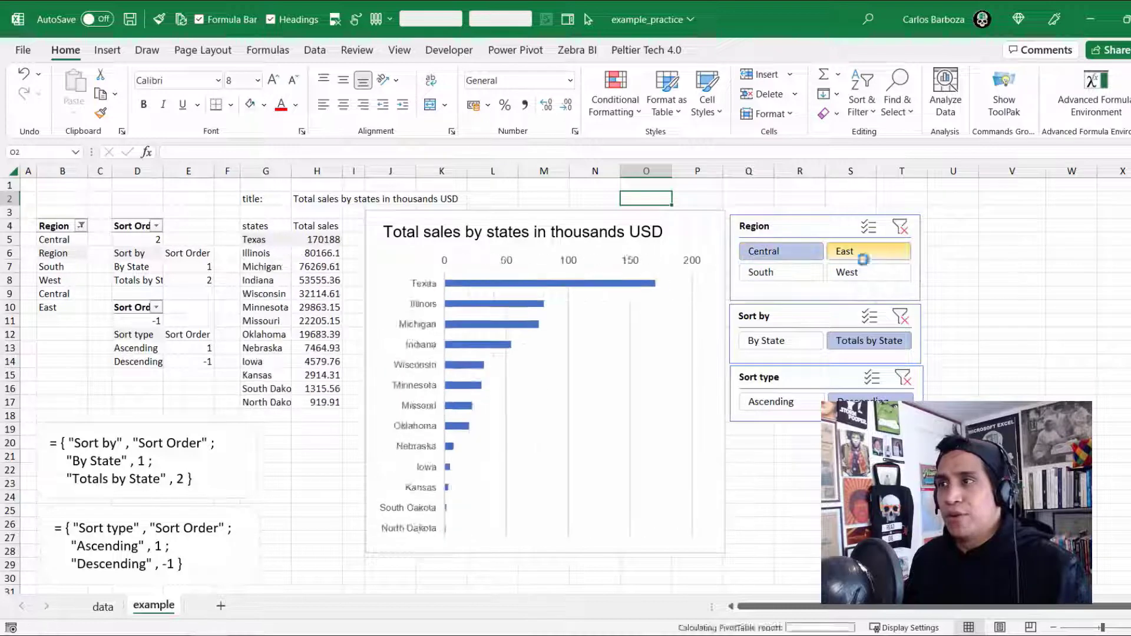
{"action": "left_click", "coordinate": [863, 259]}
{"action": "left_click", "coordinate": [818, 272]}
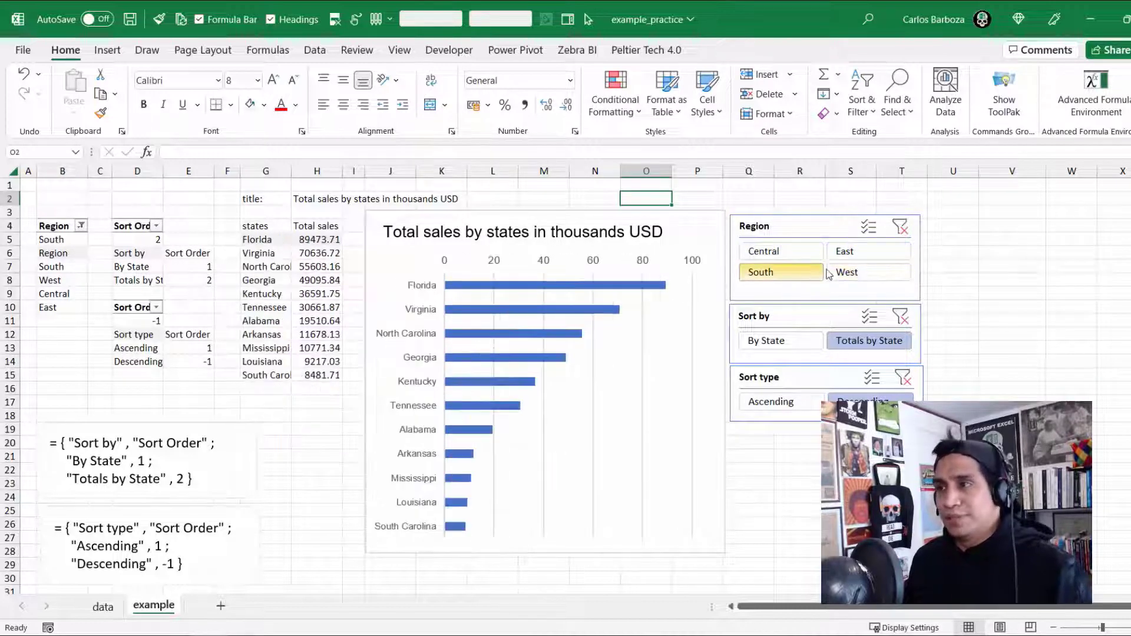
{"action": "left_click", "coordinate": [809, 248]}
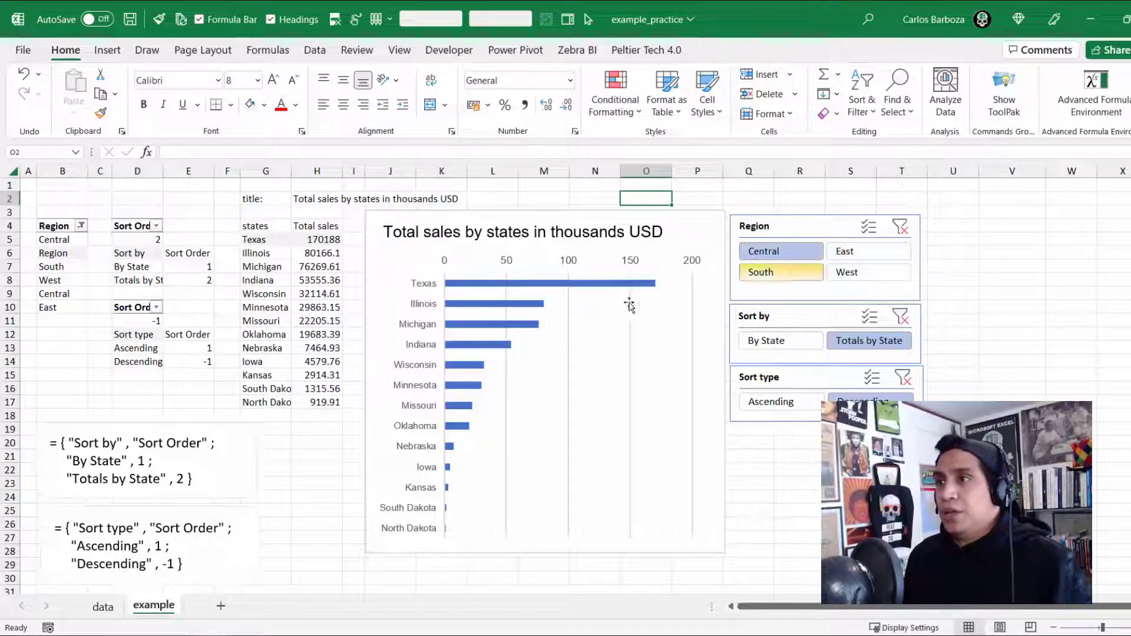
- Set the gap width of the Total sales bars to 50%
{"action": "left_click", "coordinate": [476, 288]}
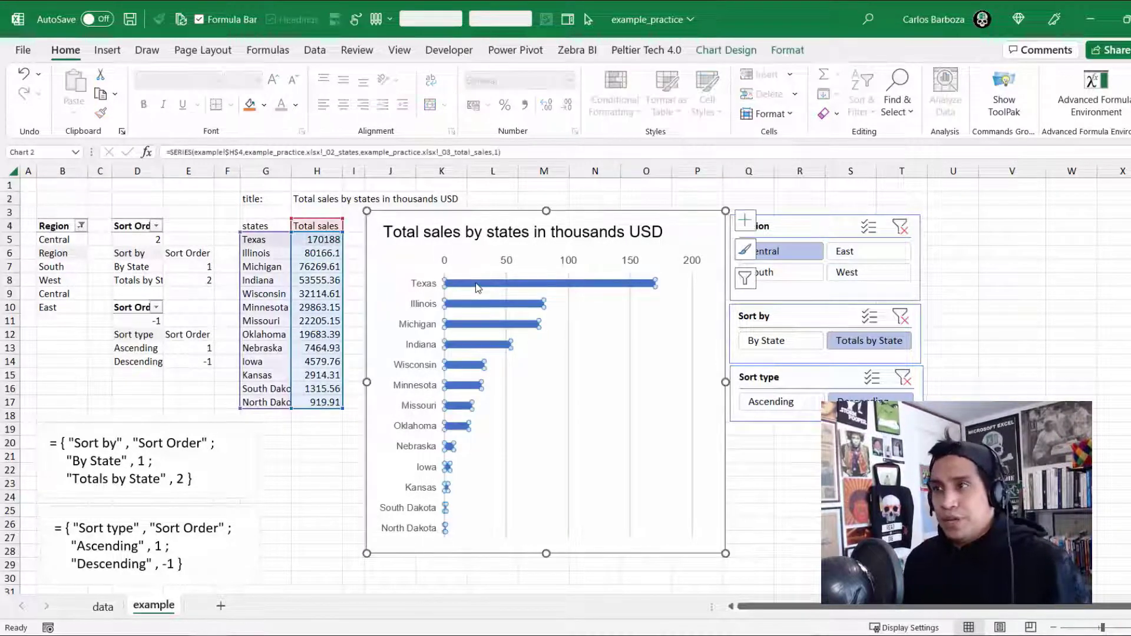
{"action": "double_click", "coordinate": [494, 306]}
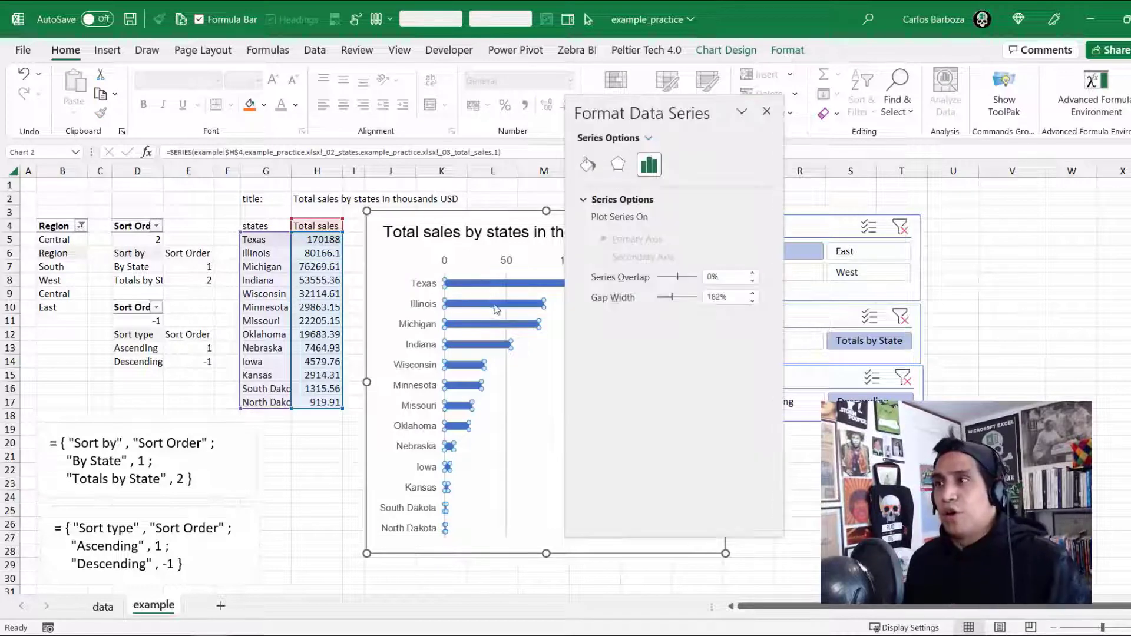
{"action": "left_click", "coordinate": [720, 297]}
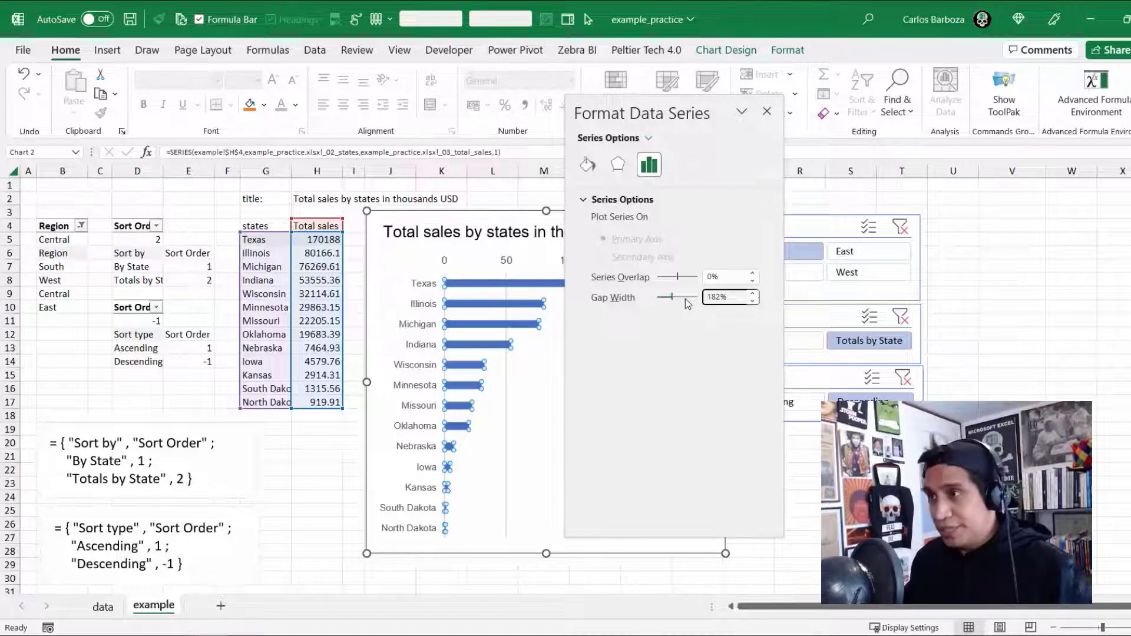
{"action": "type", "text": "50"}
{"action": "key", "text": "Return"}
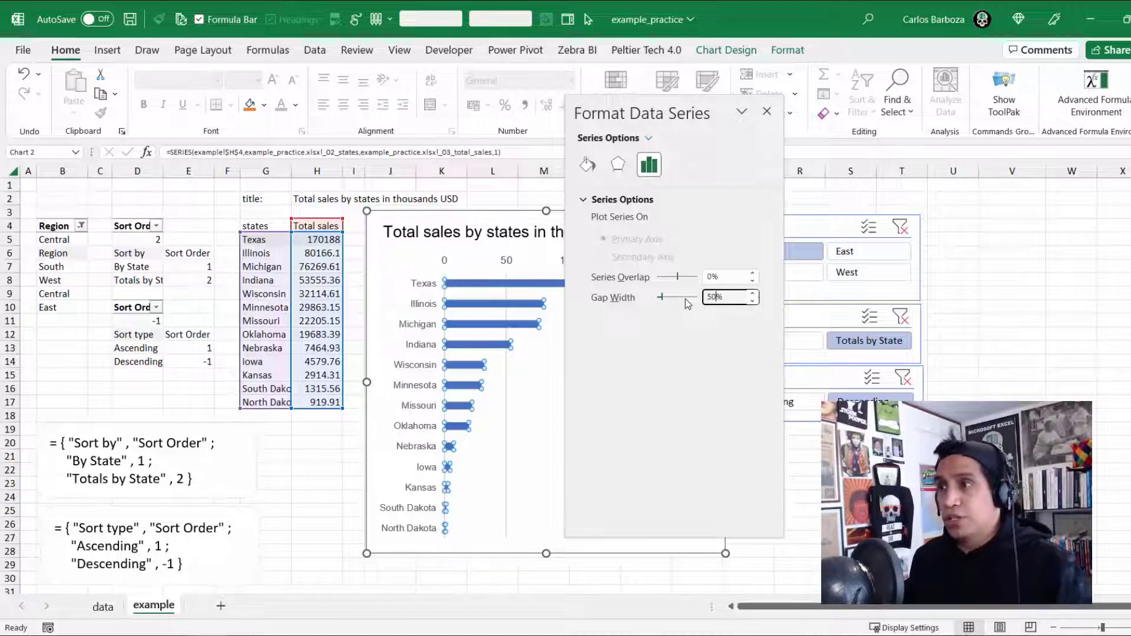
{"action": "left_click", "coordinate": [767, 111]}
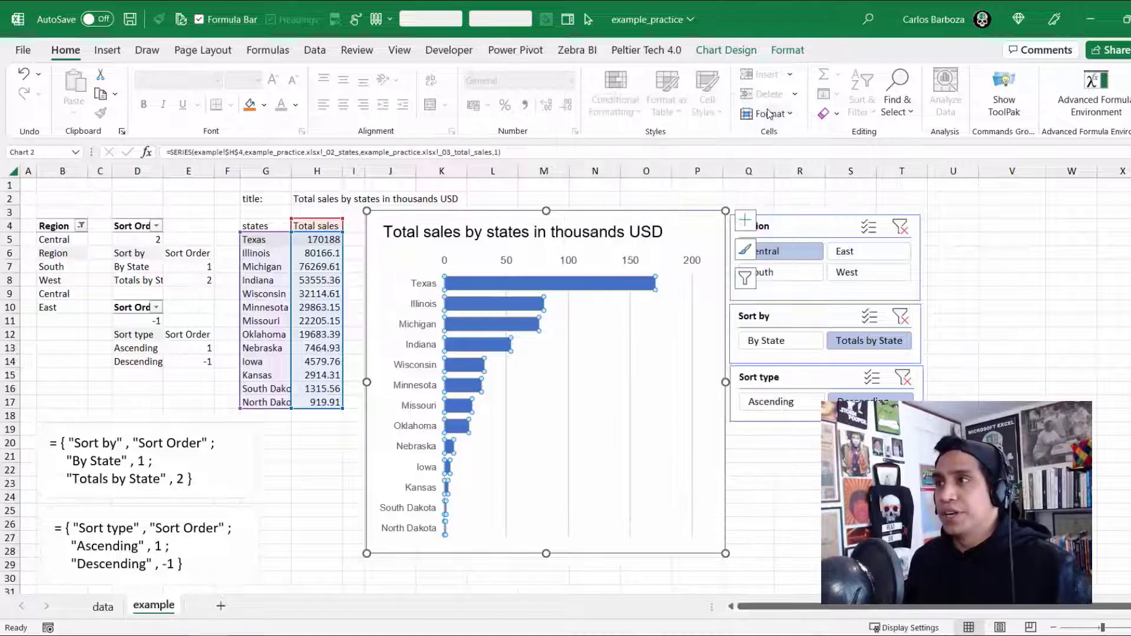
{"action": "left_click", "coordinate": [748, 185]}
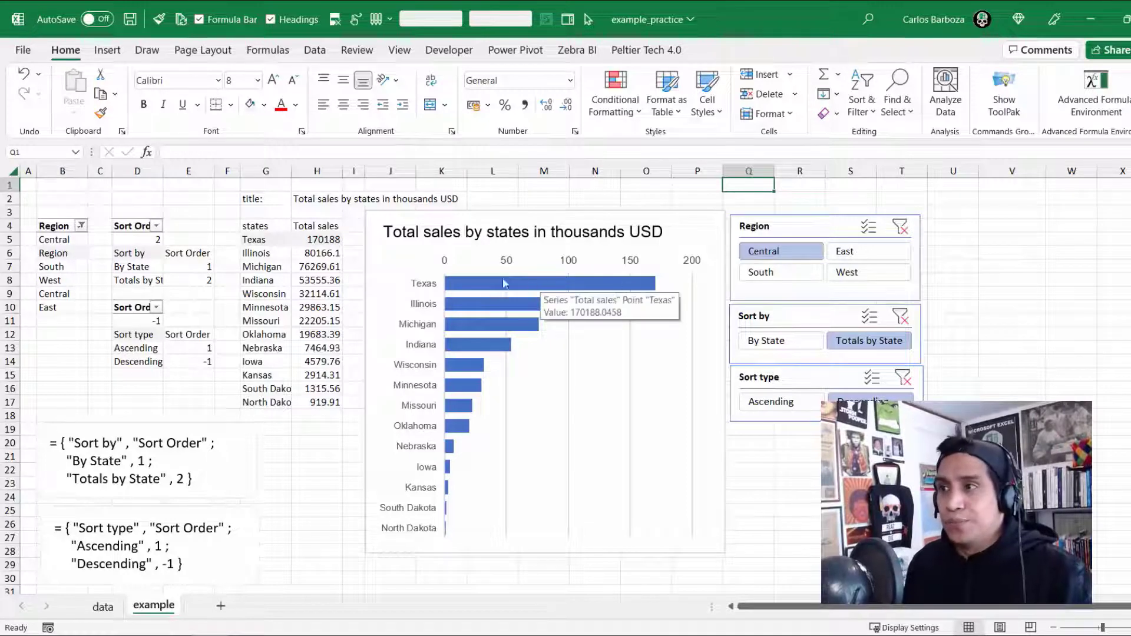
- Fill the Total sales bars with a pale blue theme color and give them a dark gray outline
{"action": "right_click", "coordinate": [473, 288]}
{"action": "left_click", "coordinate": [495, 269]}
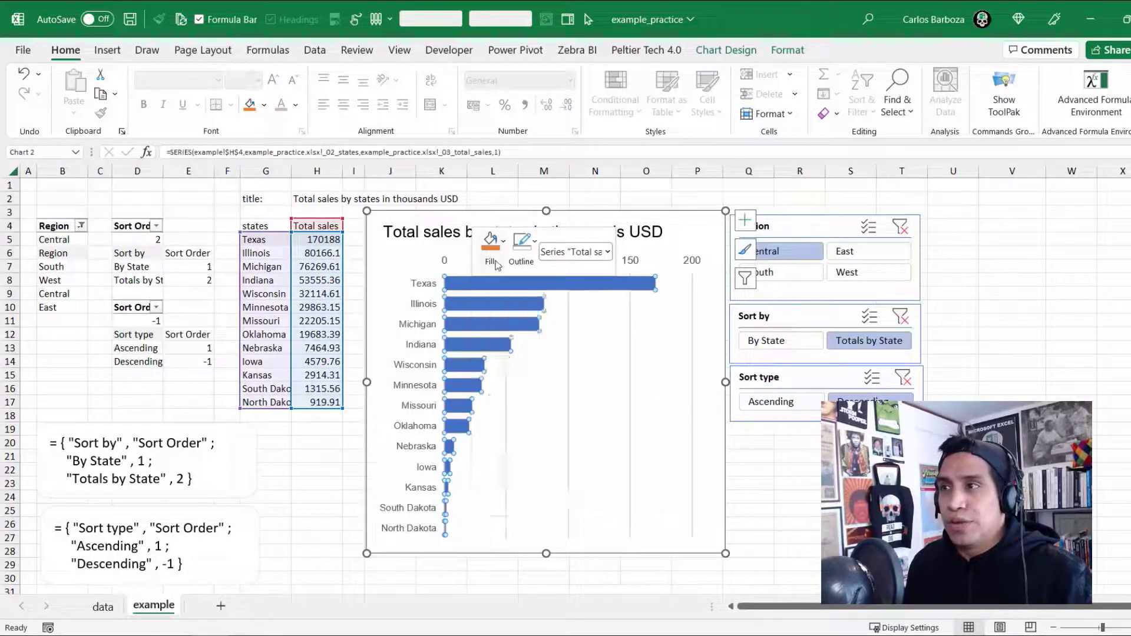
{"action": "left_click", "coordinate": [533, 351]}
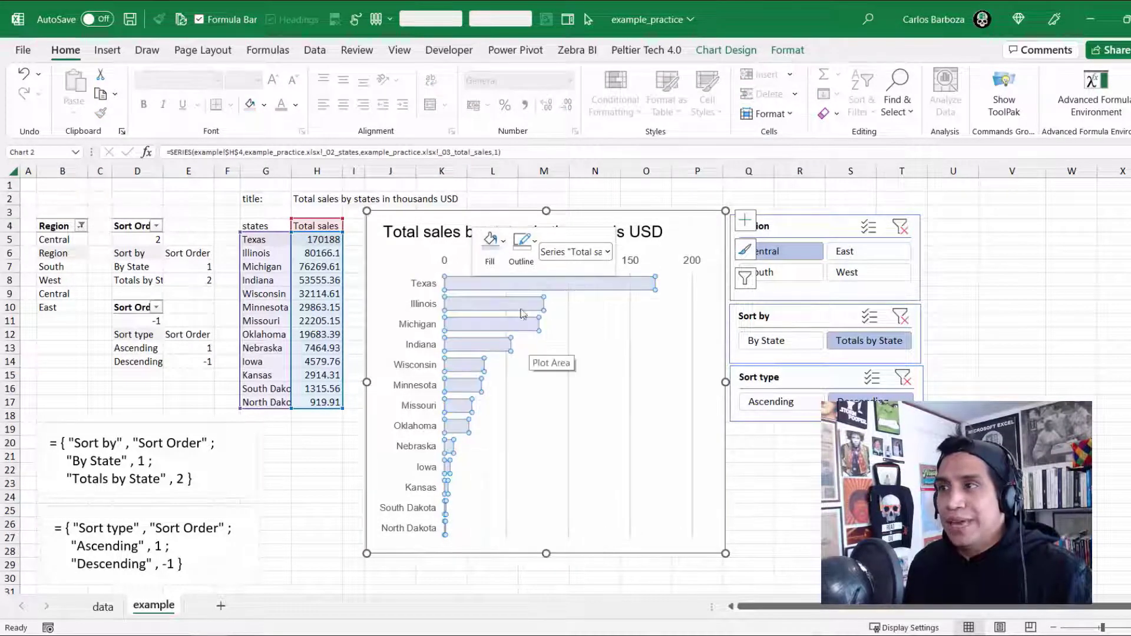
{"action": "left_click", "coordinate": [516, 260]}
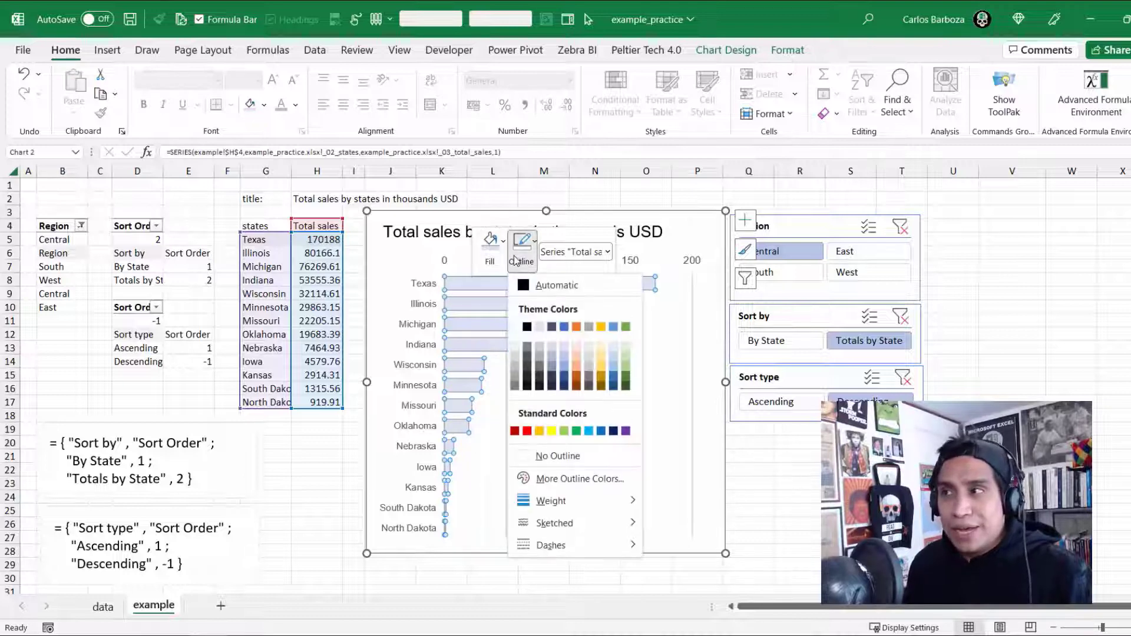
{"action": "left_click", "coordinate": [519, 380]}
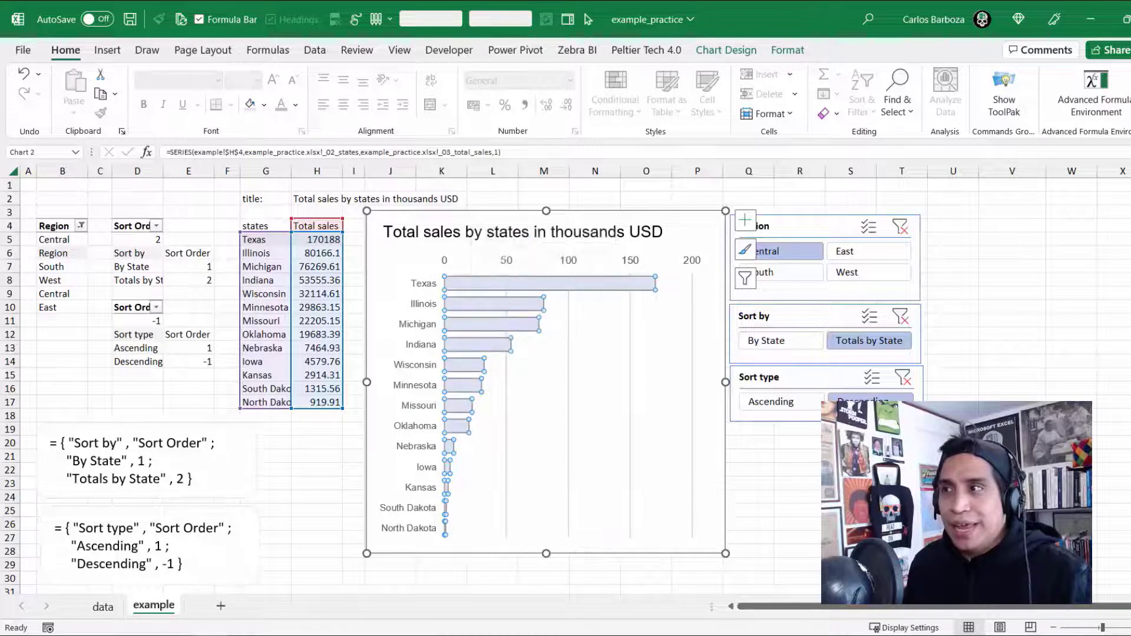
{"action": "left_click", "coordinate": [831, 470]}
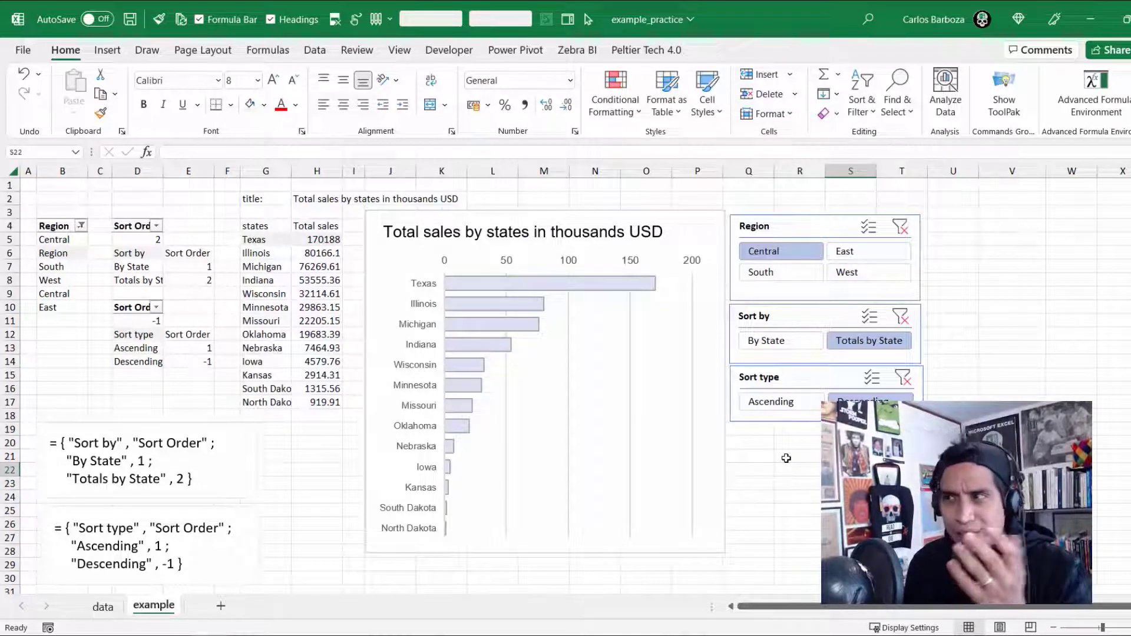
- Recolor the chart's vertical gridlines with the lightest tint of the gray theme color
{"action": "left_click", "coordinate": [570, 357]}
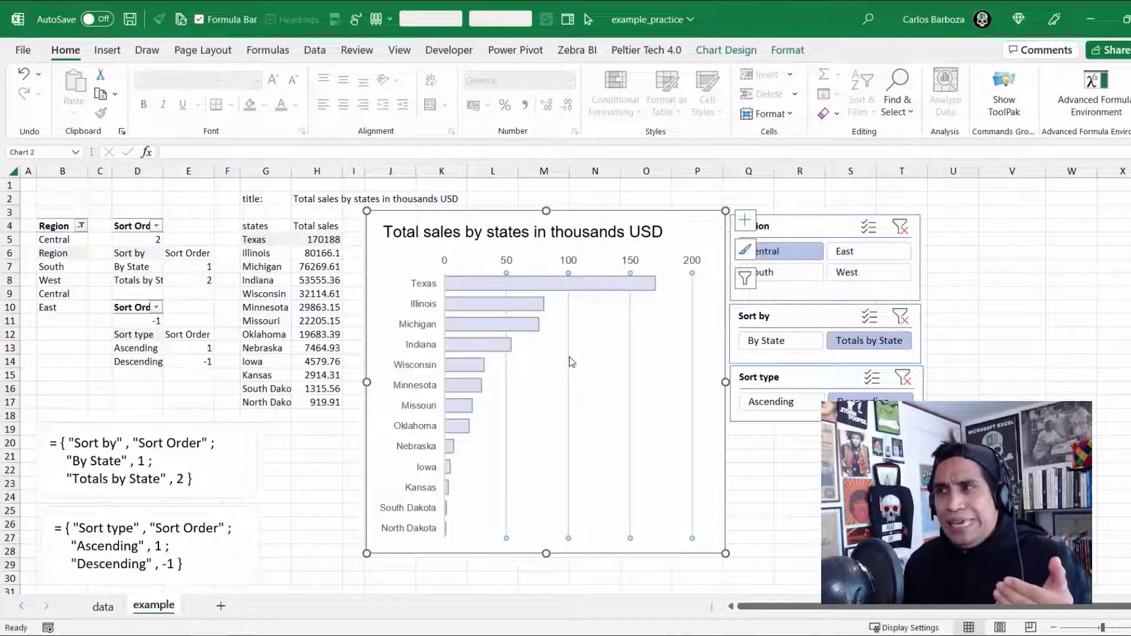
{"action": "right_click", "coordinate": [568, 357]}
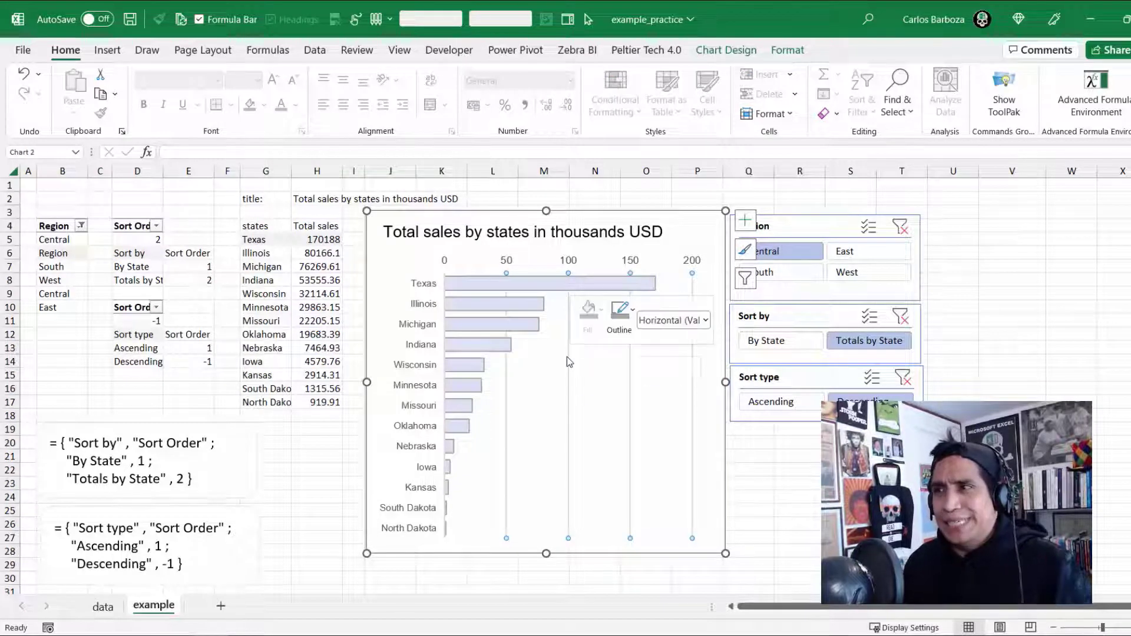
{"action": "left_click", "coordinate": [620, 324]}
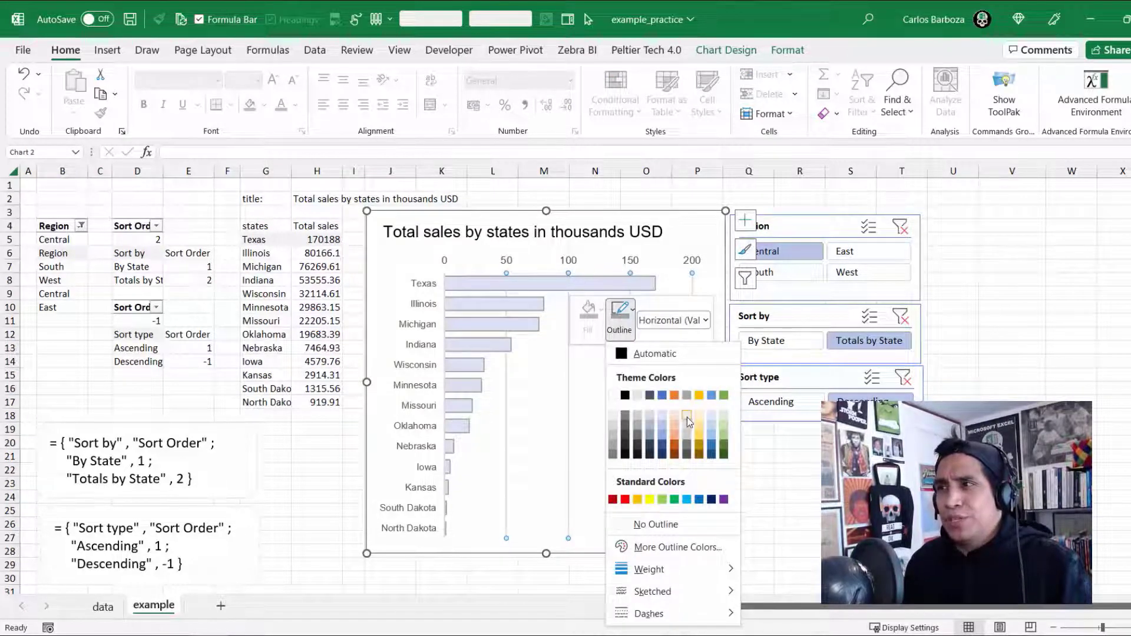
{"action": "left_click", "coordinate": [687, 417]}
{"action": "left_click", "coordinate": [794, 480]}
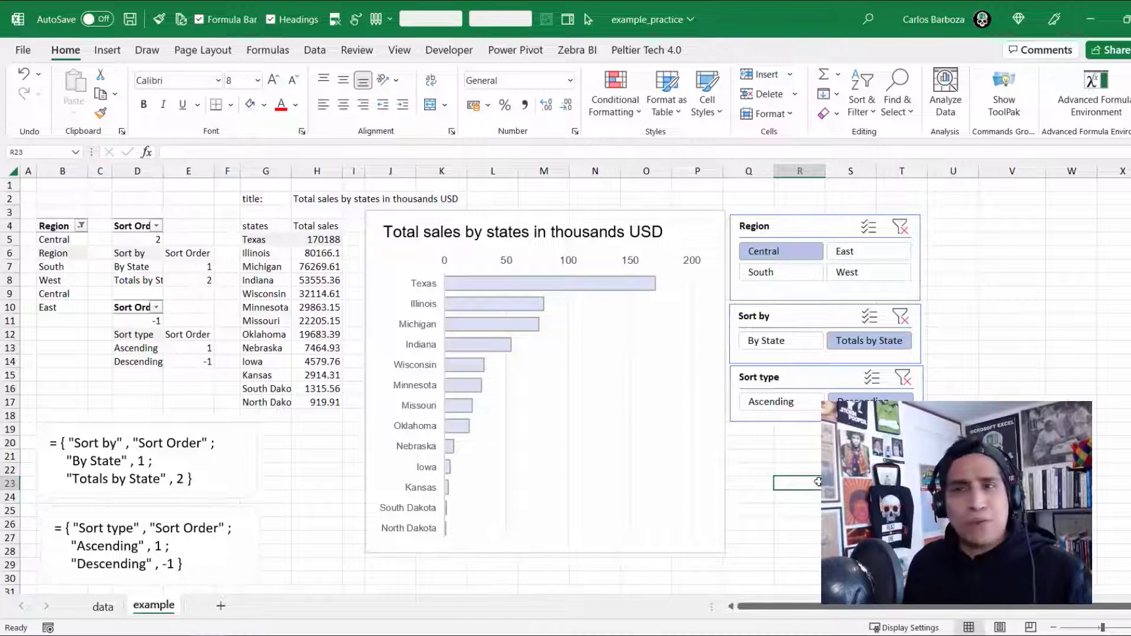
- Set the outline weight of the Total sales bars to ½ pt
{"action": "right_click", "coordinate": [495, 285]}
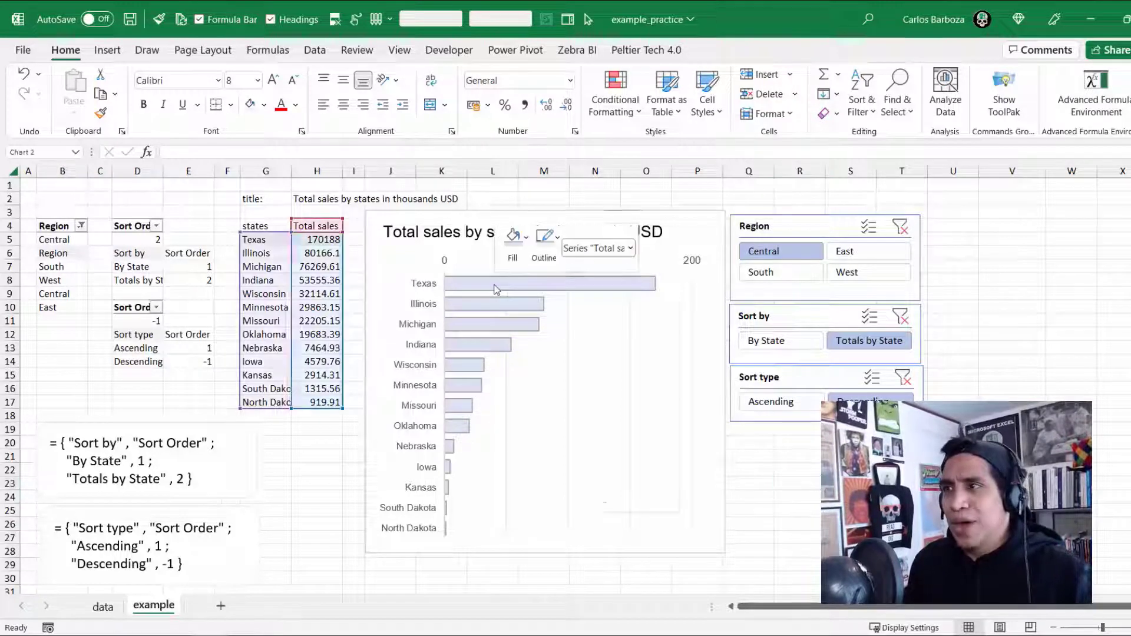
{"action": "left_click", "coordinate": [532, 257]}
{"action": "mouse_move", "coordinate": [588, 507]}
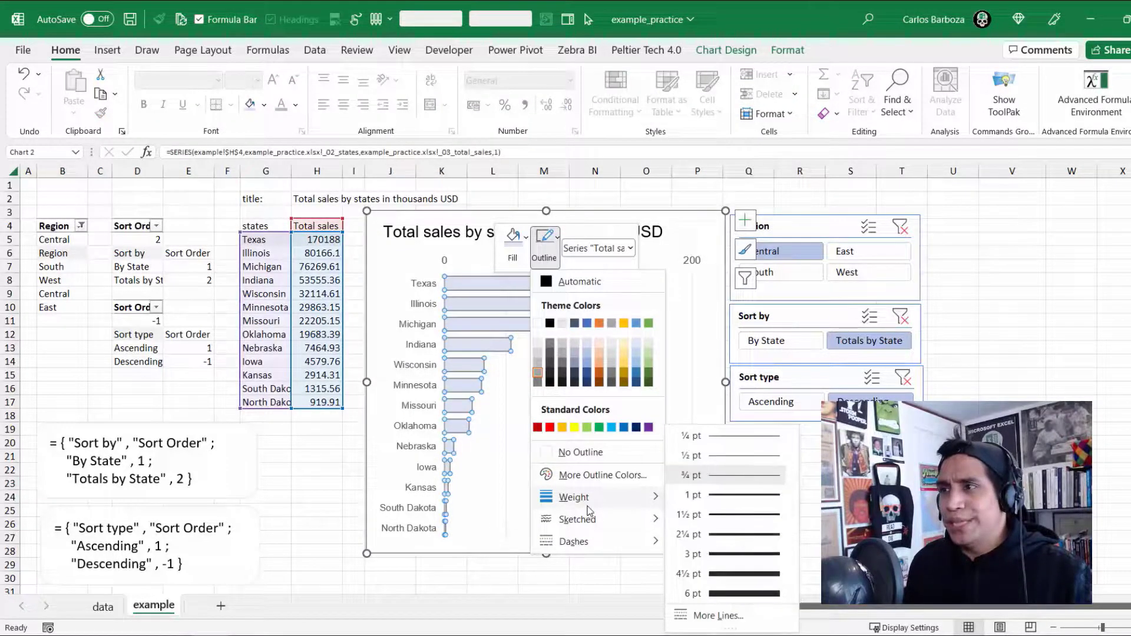
{"action": "left_click", "coordinate": [730, 457]}
{"action": "left_click", "coordinate": [731, 457]}
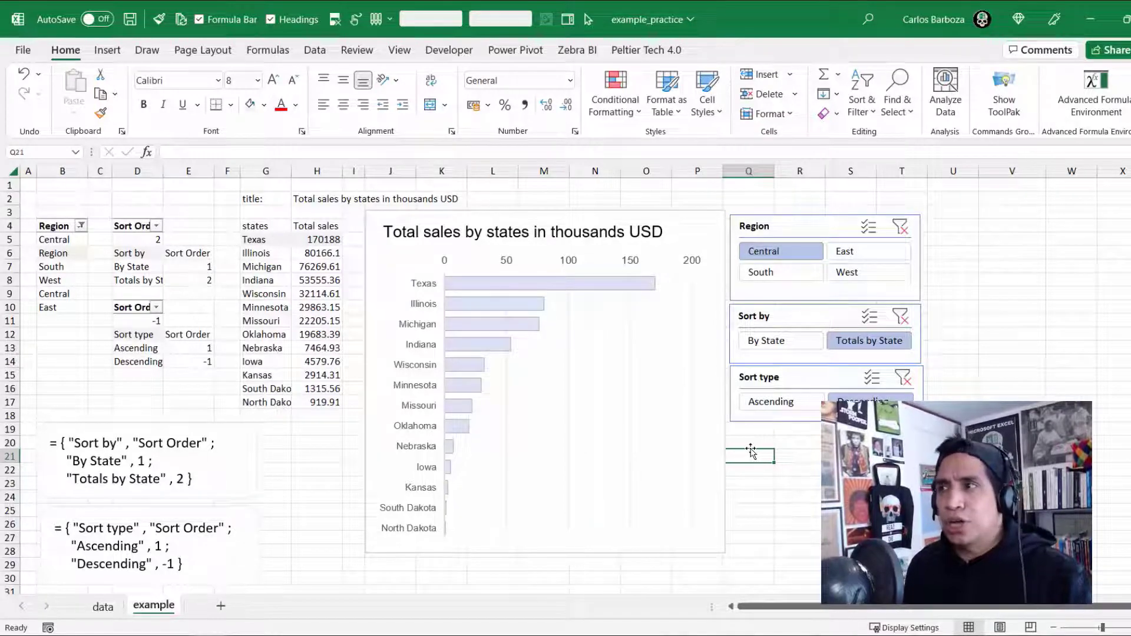
- Filter the Region slicer to East and hide the worksheet gridlines
{"action": "left_click", "coordinate": [854, 255]}
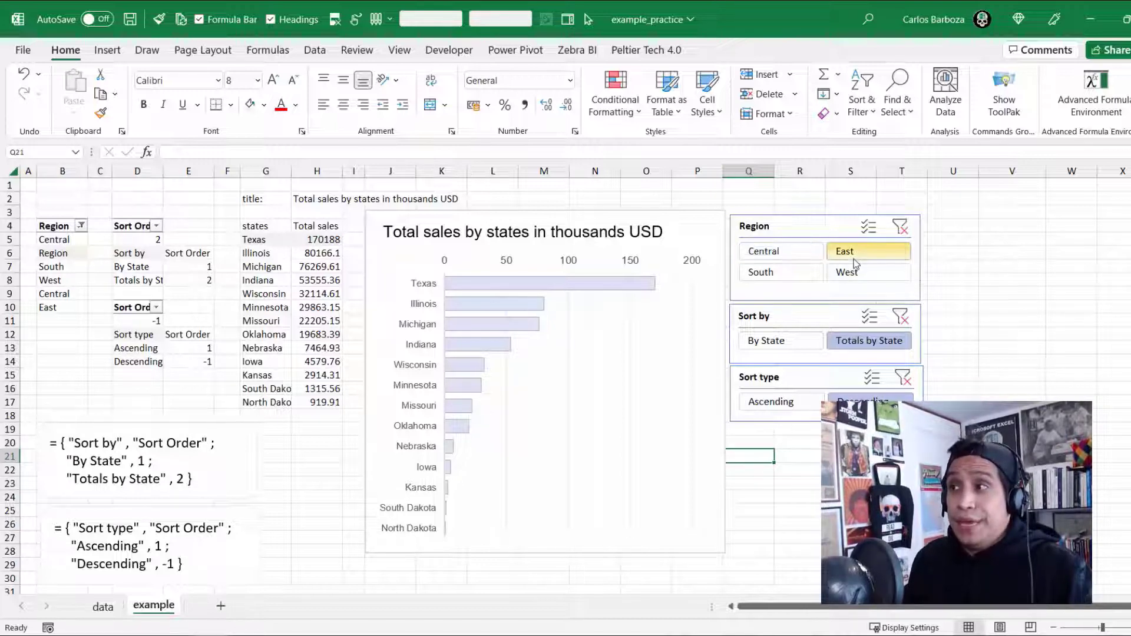
{"action": "left_click", "coordinate": [764, 198]}
{"action": "left_click", "coordinate": [400, 50]}
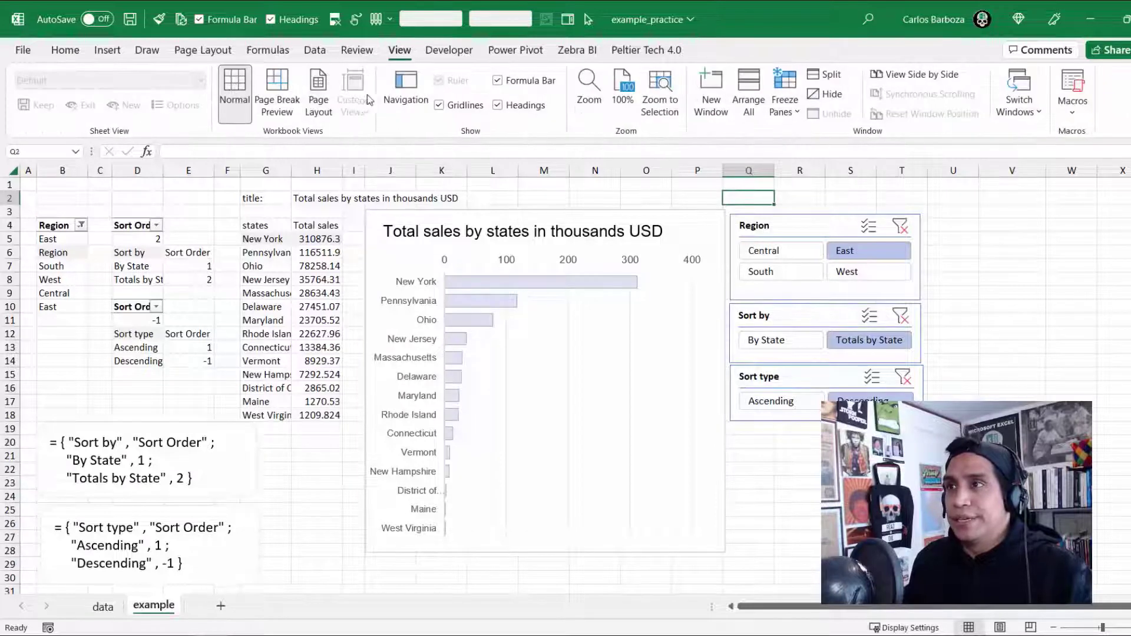
{"action": "left_click", "coordinate": [449, 106]}
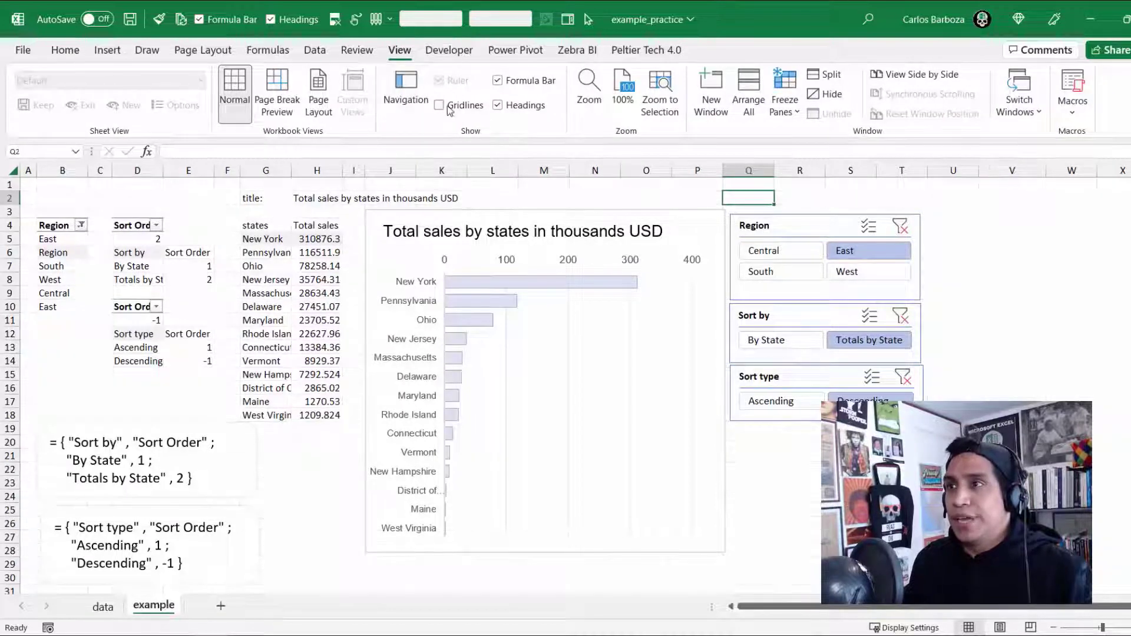
- Remove the outline around the sales chart's chart area
{"action": "left_click", "coordinate": [501, 215]}
{"action": "right_click", "coordinate": [505, 217]}
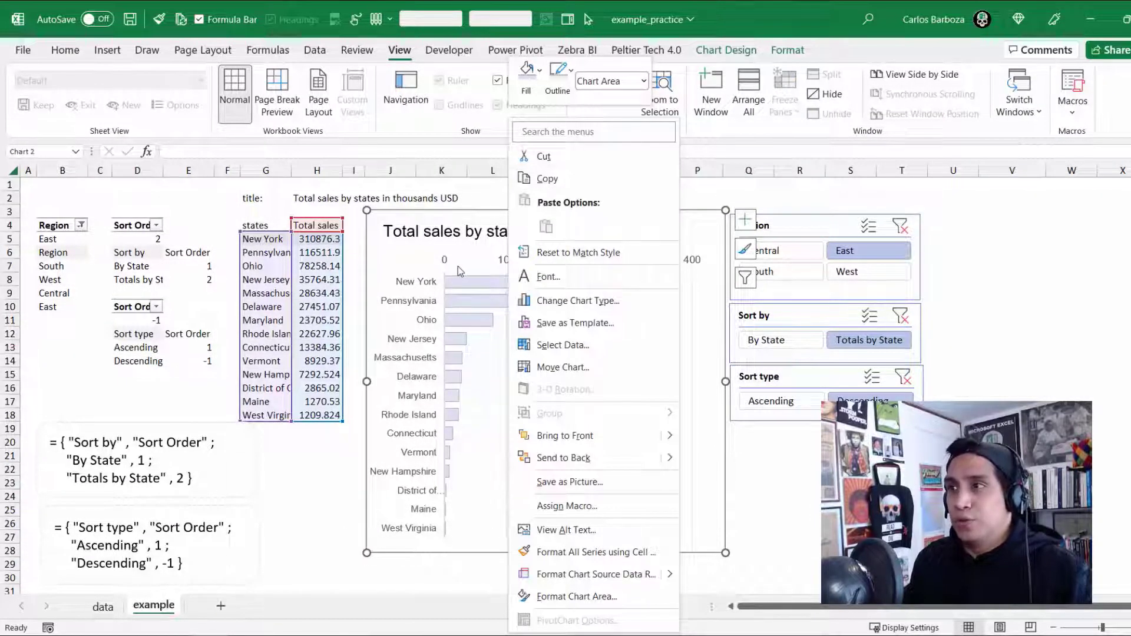
{"action": "left_click", "coordinate": [479, 214]}
{"action": "right_click", "coordinate": [476, 215]}
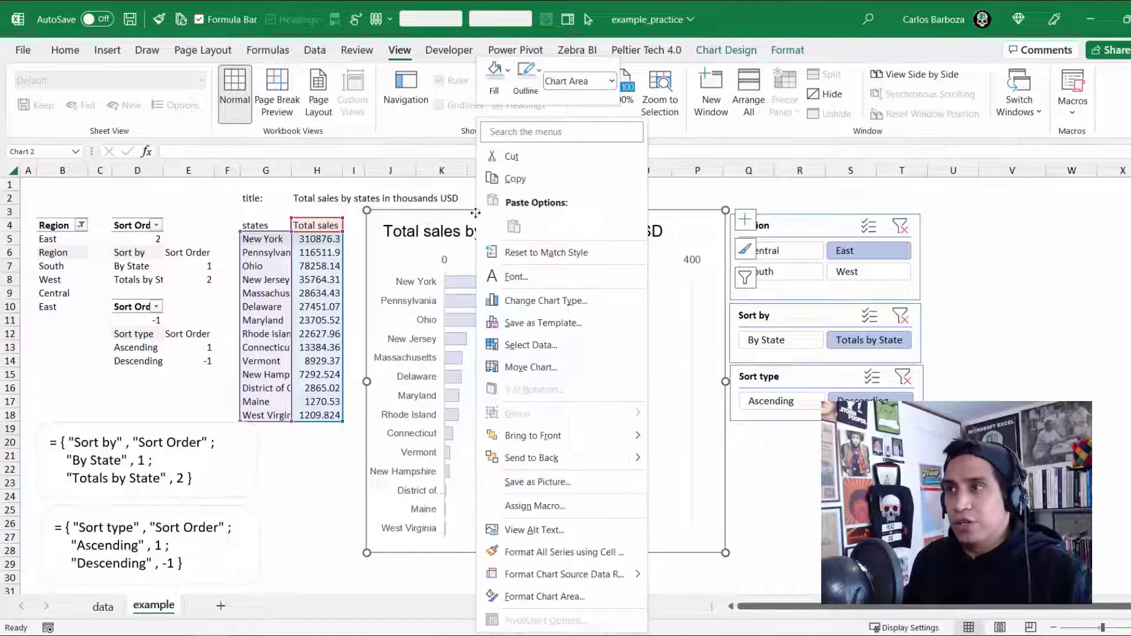
{"action": "left_click", "coordinate": [525, 88]}
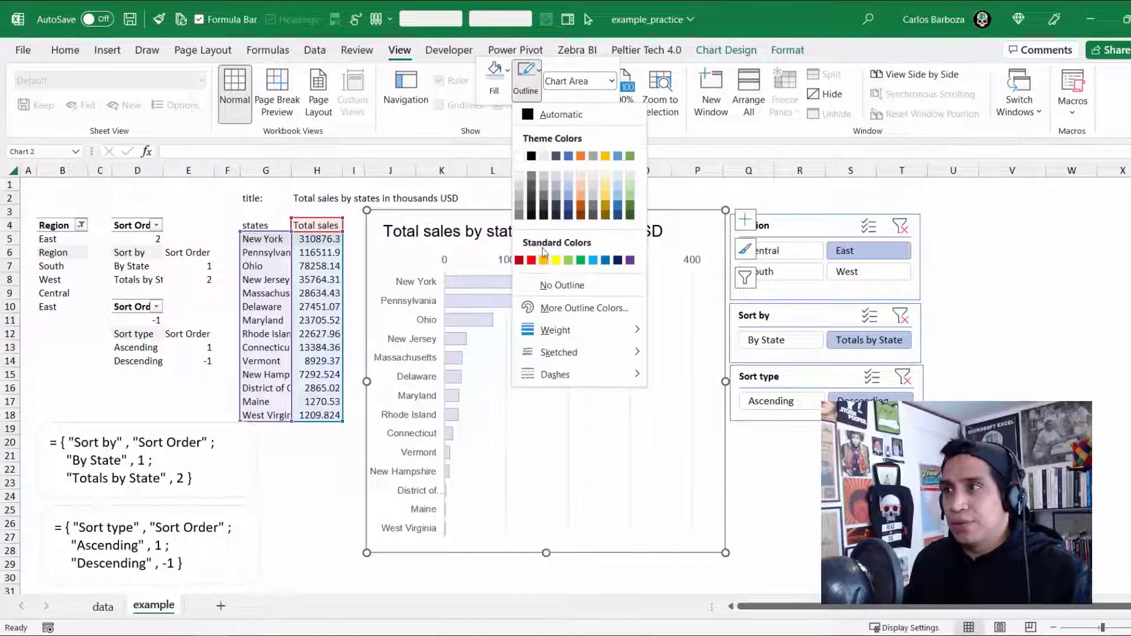
{"action": "left_click", "coordinate": [561, 285]}
{"action": "left_click", "coordinate": [546, 197]}
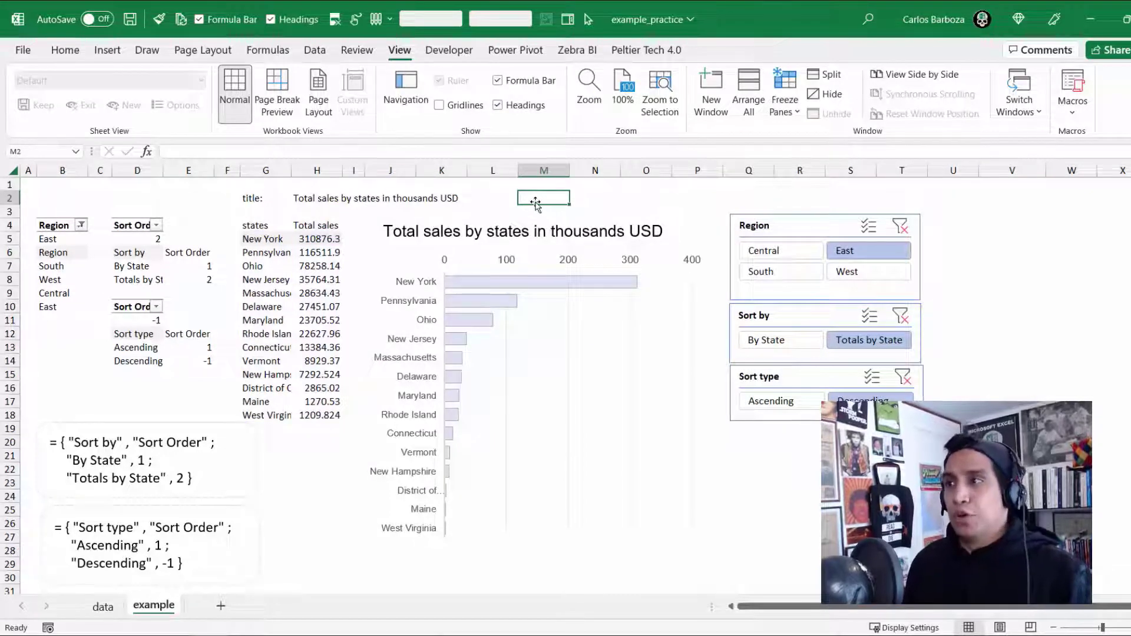
- Compare the slicers' look with those in the example_completed workbook, returning to example_practice
{"action": "left_click", "coordinate": [771, 229]}
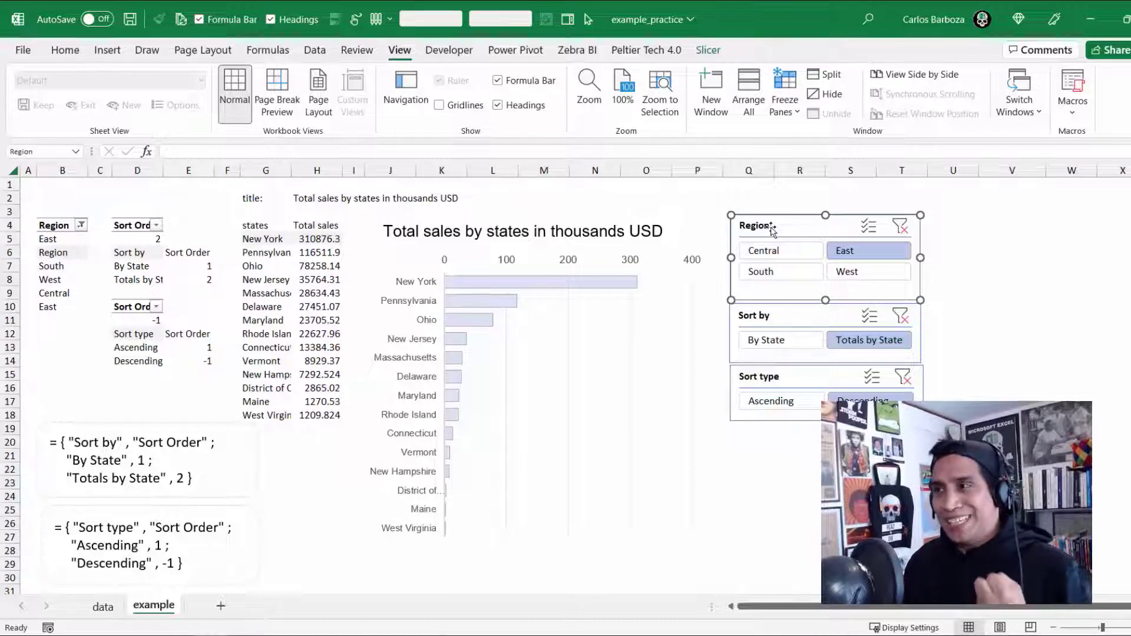
{"action": "left_click", "coordinate": [210, 635]}
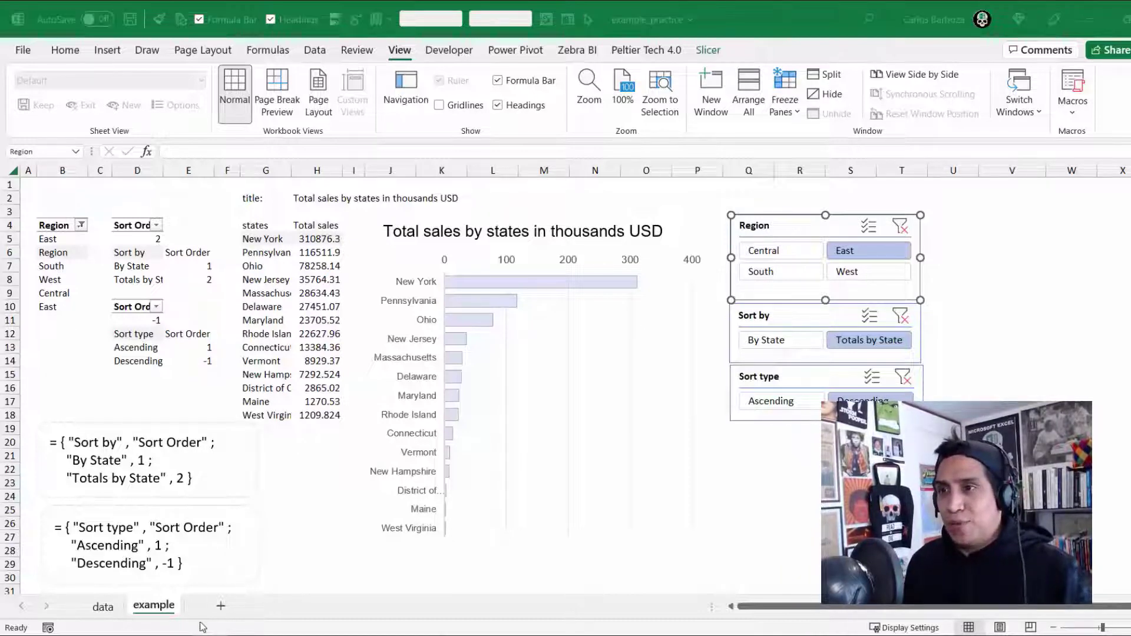
{"action": "left_click", "coordinate": [185, 591]}
{"action": "left_click", "coordinate": [723, 320]}
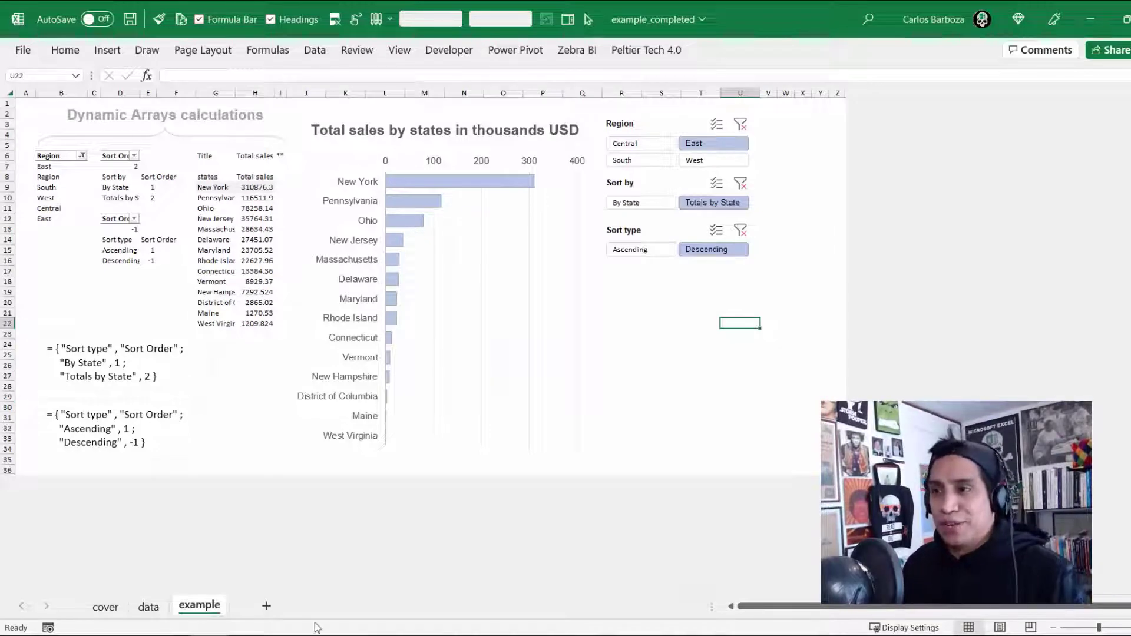
{"action": "left_click", "coordinate": [211, 635]}
{"action": "left_click", "coordinate": [284, 599]}
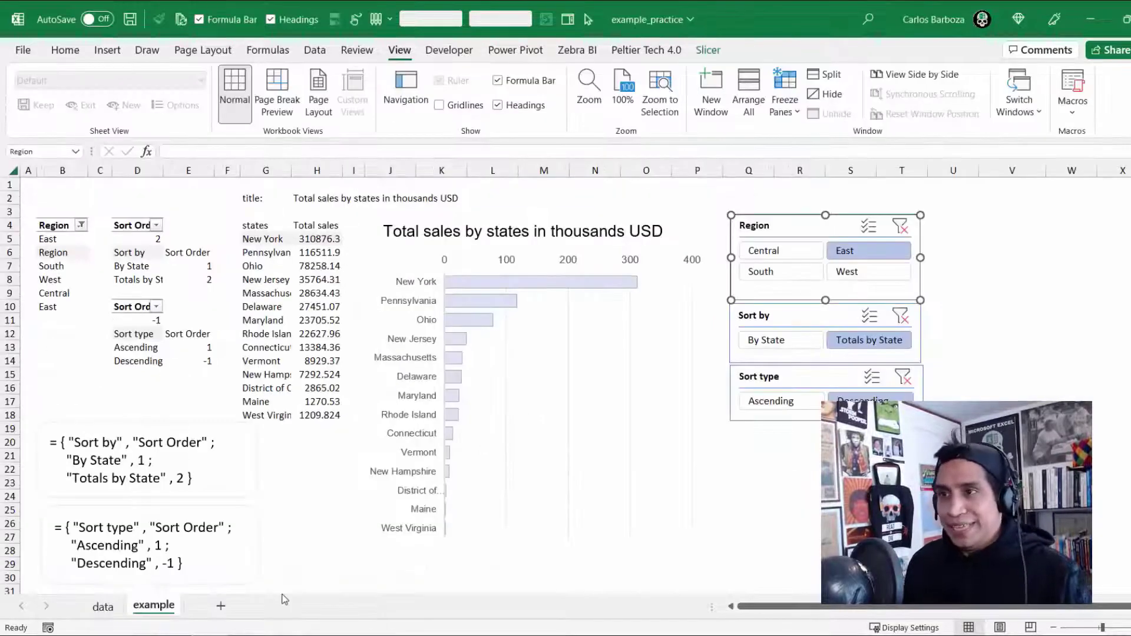
{"action": "left_click", "coordinate": [850, 483]}
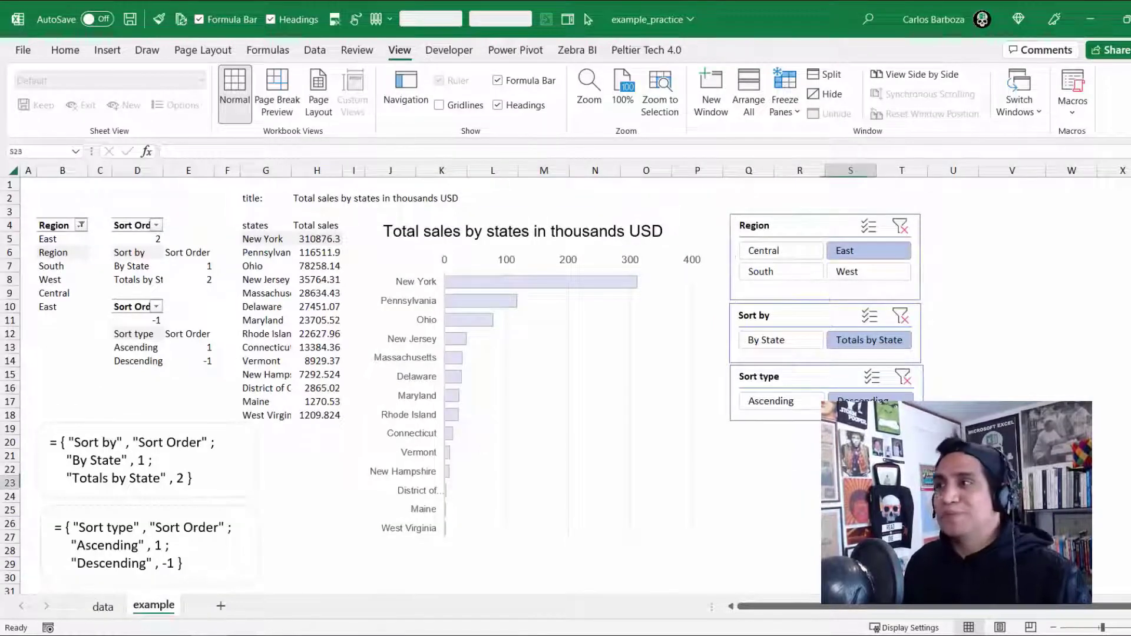
- Duplicate the Light Blue, Slicer Style Light 1 style from the Region slicer and name the copy custom
{"action": "left_click", "coordinate": [793, 231]}
{"action": "left_click", "coordinate": [706, 52]}
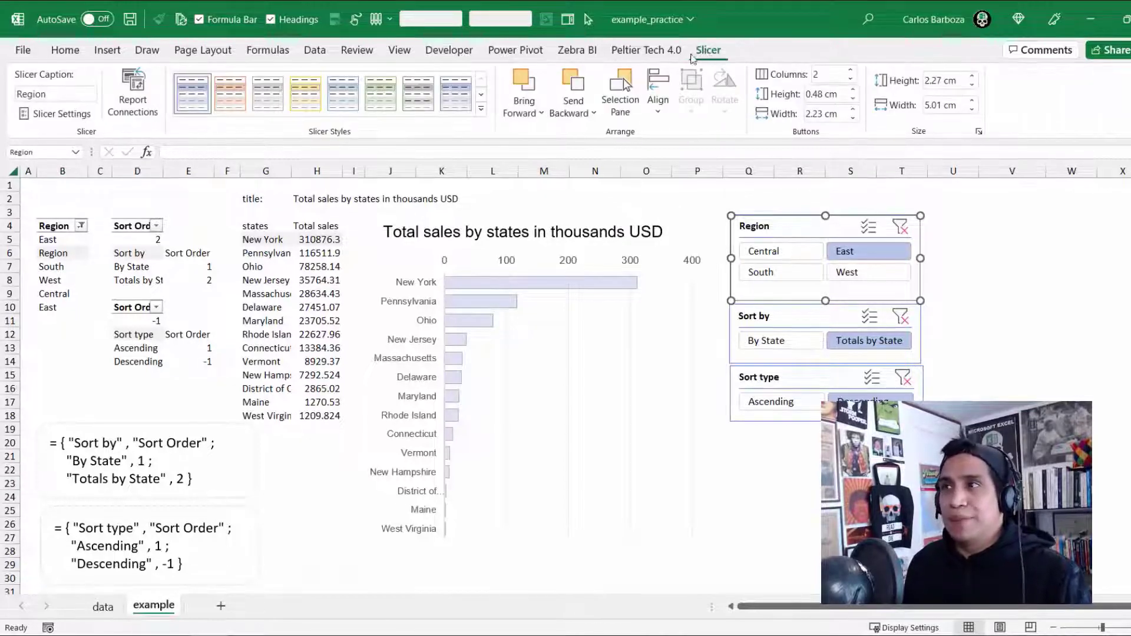
{"action": "left_click", "coordinate": [481, 108]}
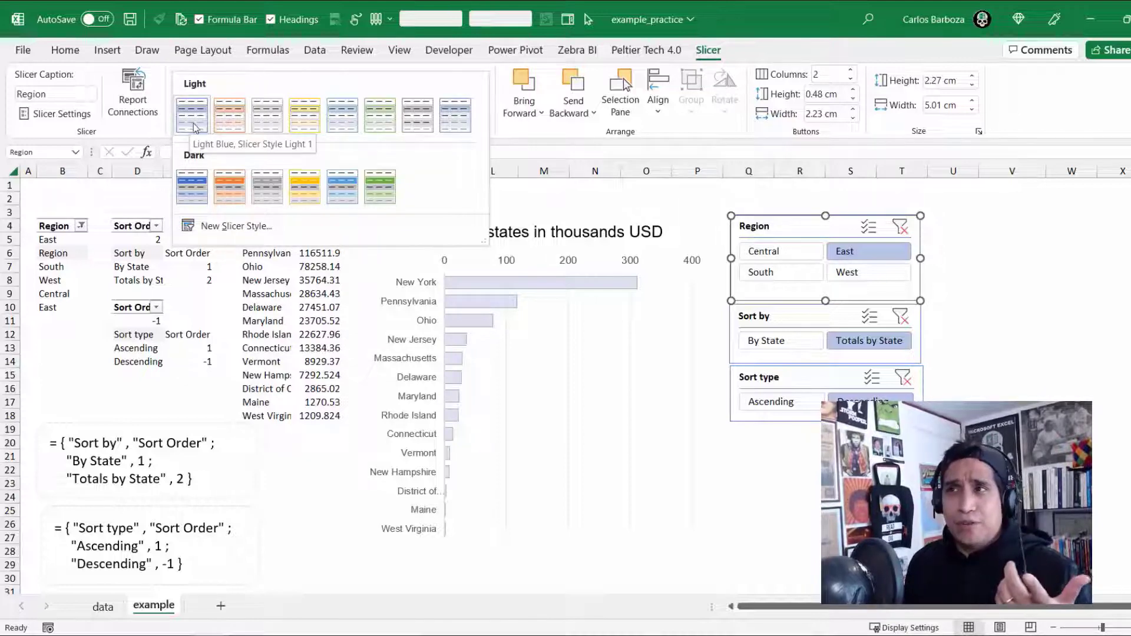
{"action": "right_click", "coordinate": [196, 127]}
{"action": "left_click", "coordinate": [236, 155]}
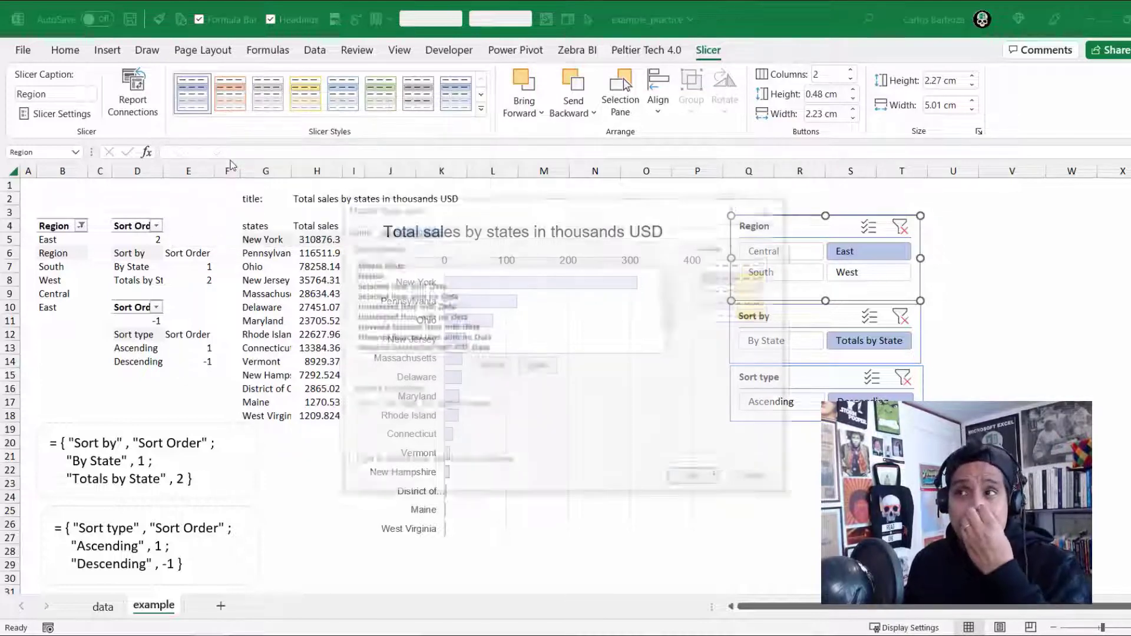
{"action": "type", "text": "custom"}
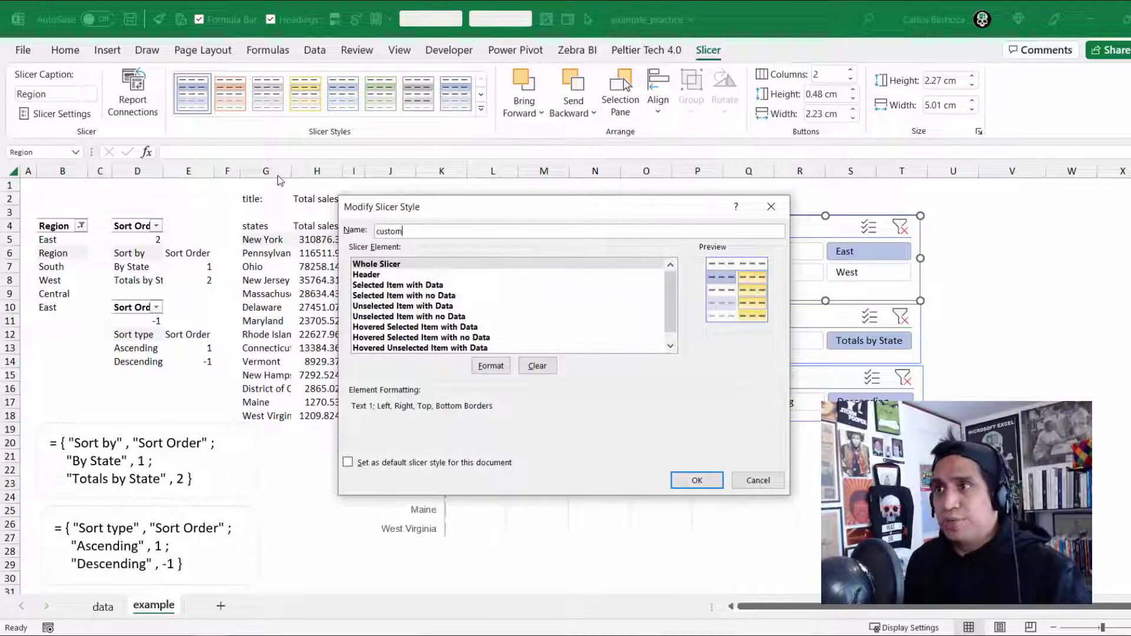
- Set the border of the custom style's Whole Slicer element to None
{"action": "left_click", "coordinate": [395, 264]}
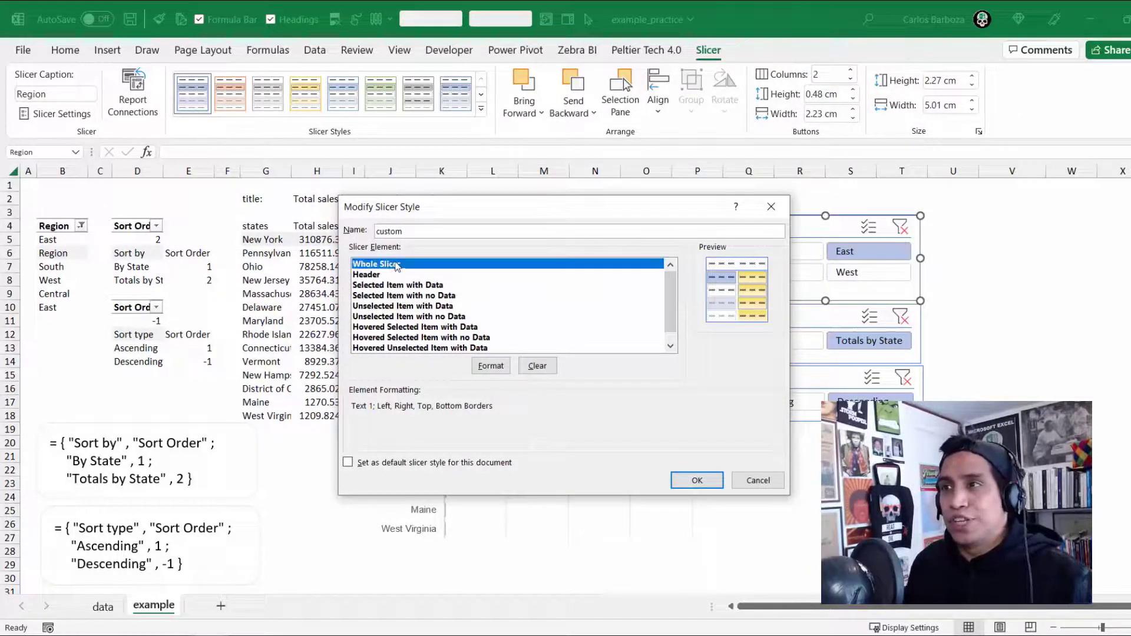
{"action": "left_click", "coordinate": [493, 365]}
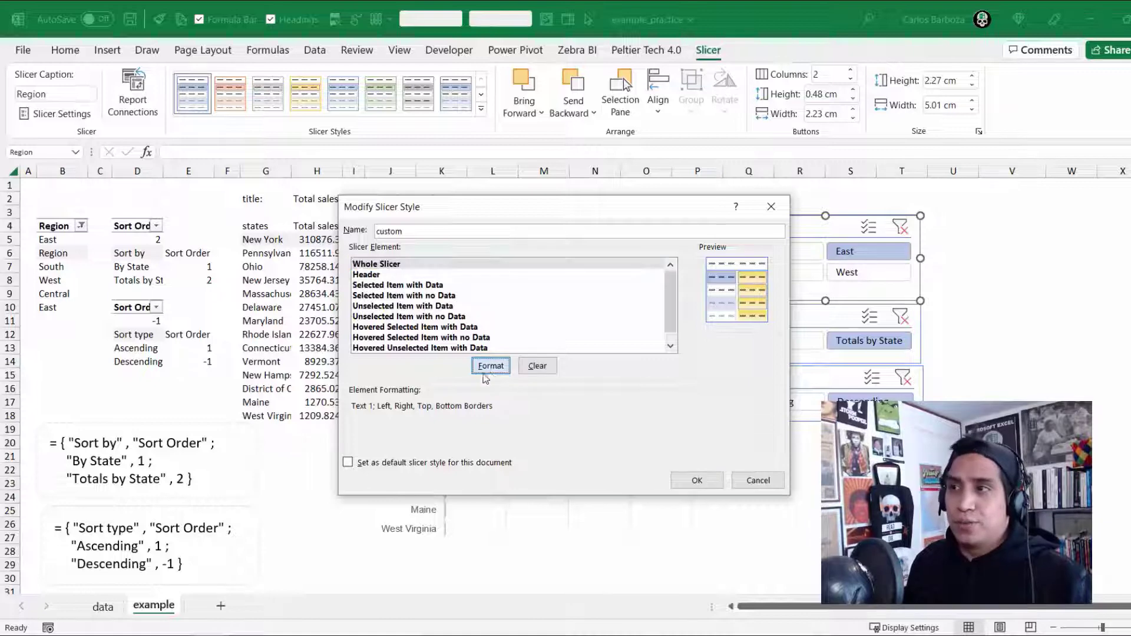
{"action": "left_click", "coordinate": [437, 171]}
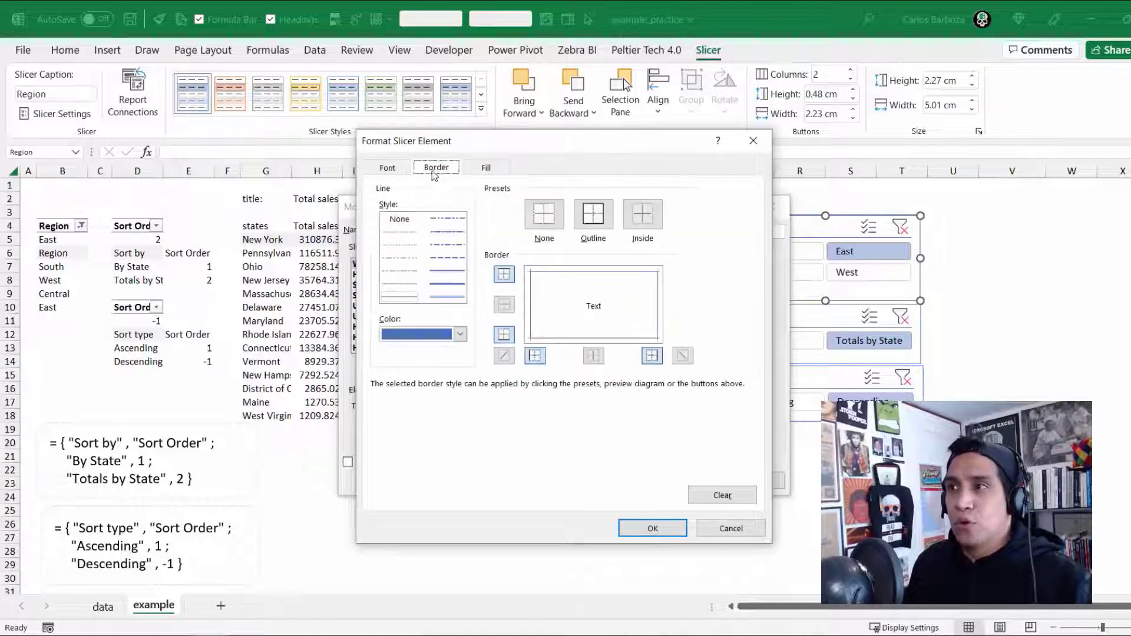
{"action": "left_click", "coordinate": [537, 223]}
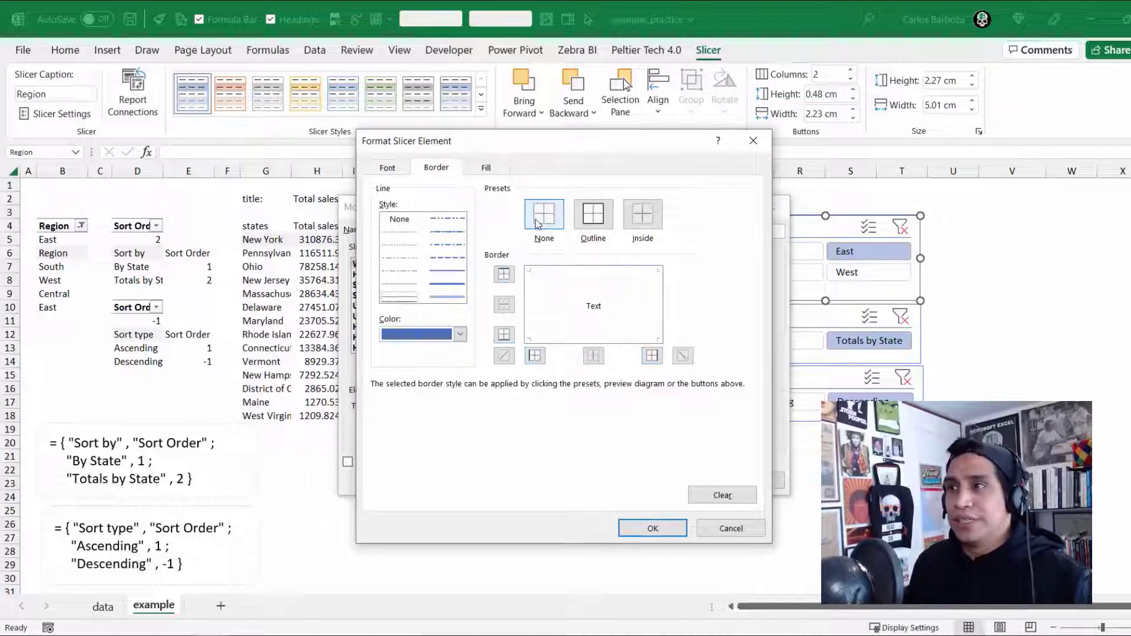
- Set the Whole Slicer font to Arial, Normal, size 8, and save the custom slicer style
{"action": "left_click", "coordinate": [384, 173]}
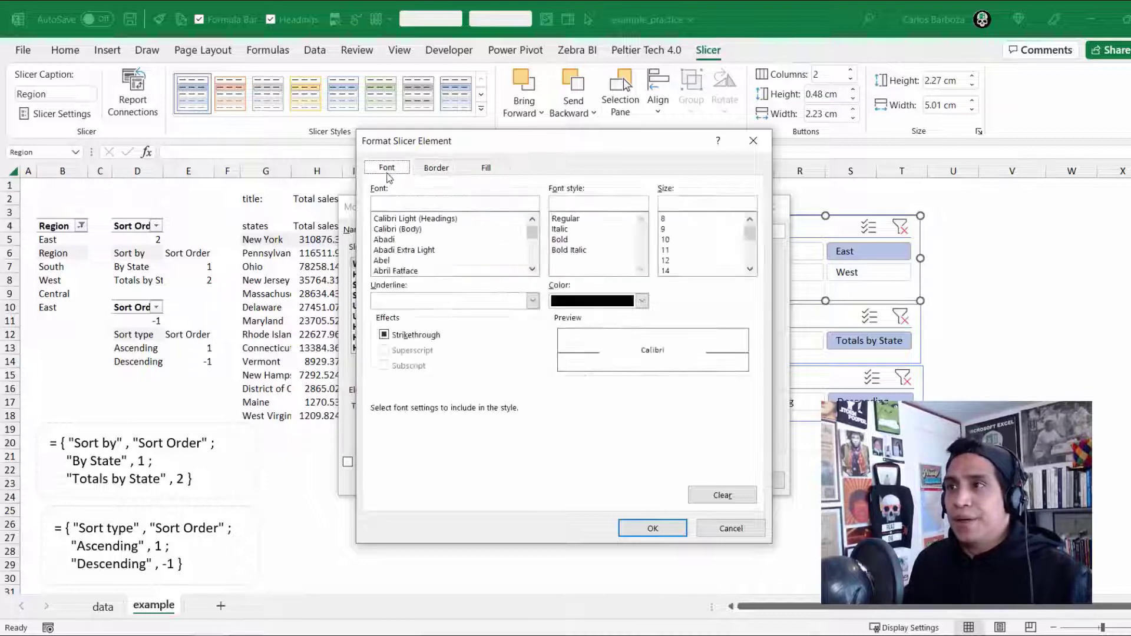
{"action": "left_click", "coordinate": [395, 206]}
{"action": "type", "text": "Arial"}
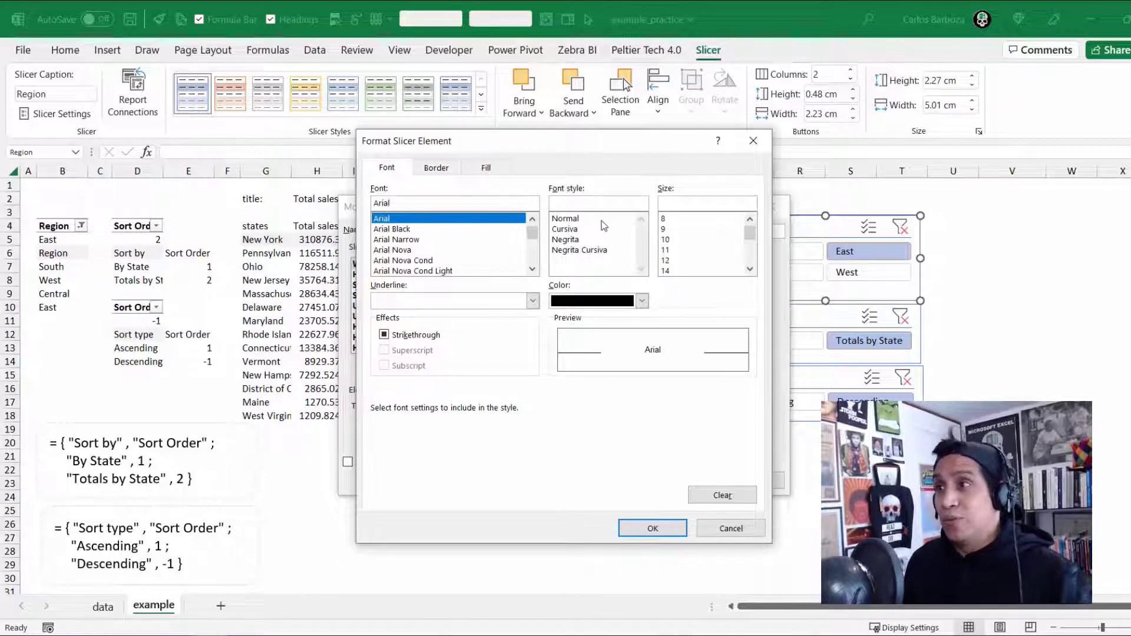
{"action": "left_click", "coordinate": [671, 221]}
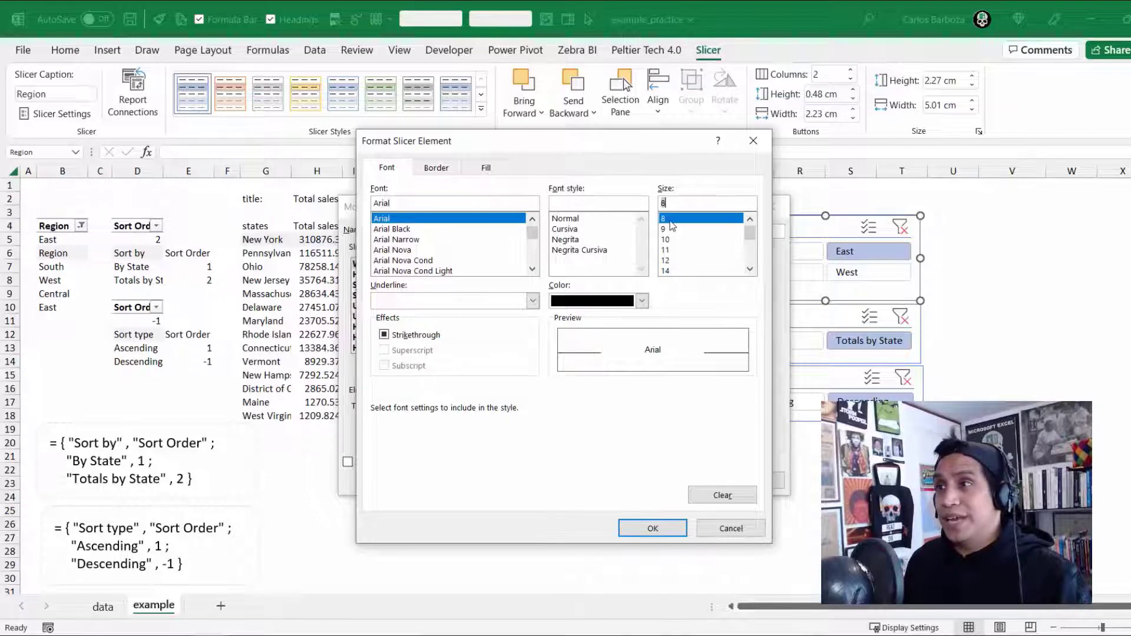
{"action": "left_click", "coordinate": [604, 219]}
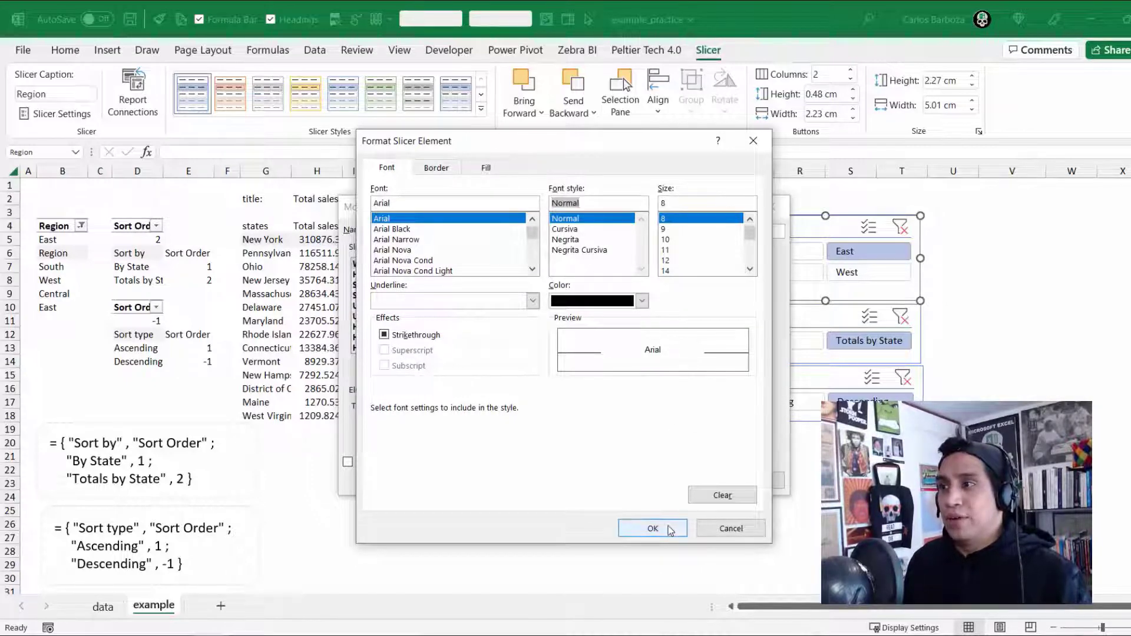
{"action": "left_click", "coordinate": [653, 529]}
{"action": "left_click", "coordinate": [695, 482]}
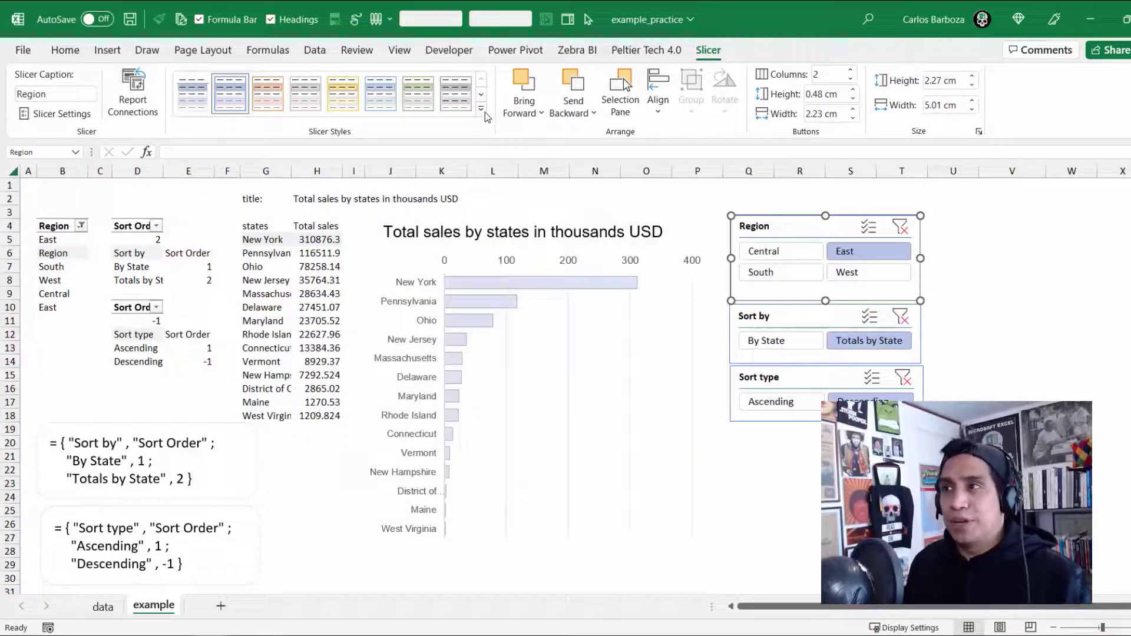
- Apply the custom style to the Region slicer and set the style's Header font to Arial, Negrita, size 8
{"action": "left_click", "coordinate": [482, 109]}
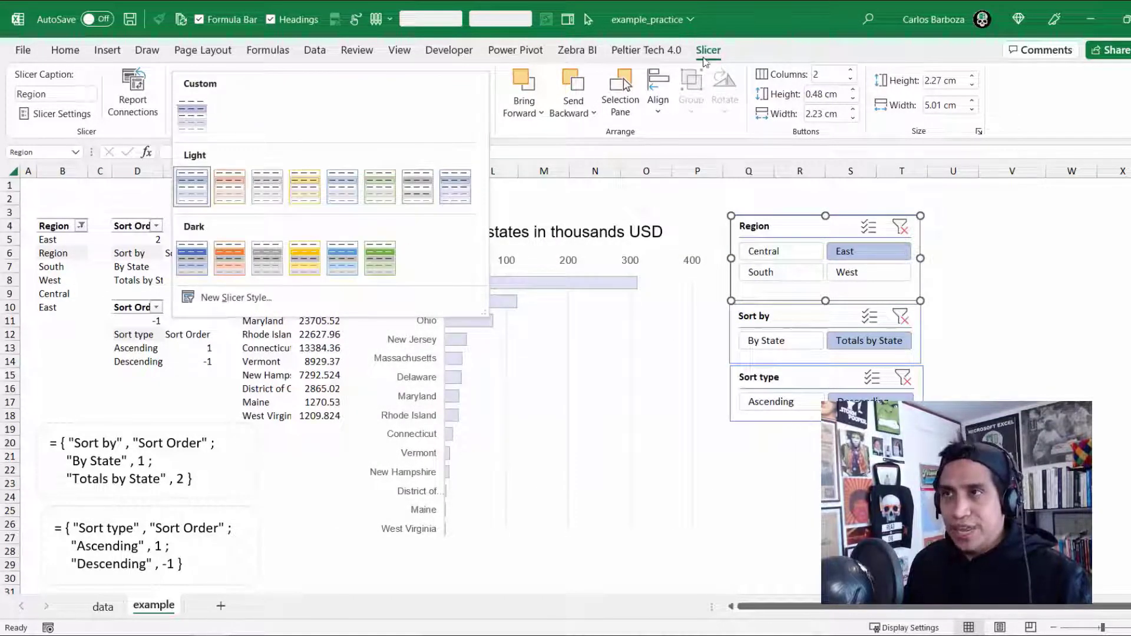
{"action": "left_click", "coordinate": [575, 298]}
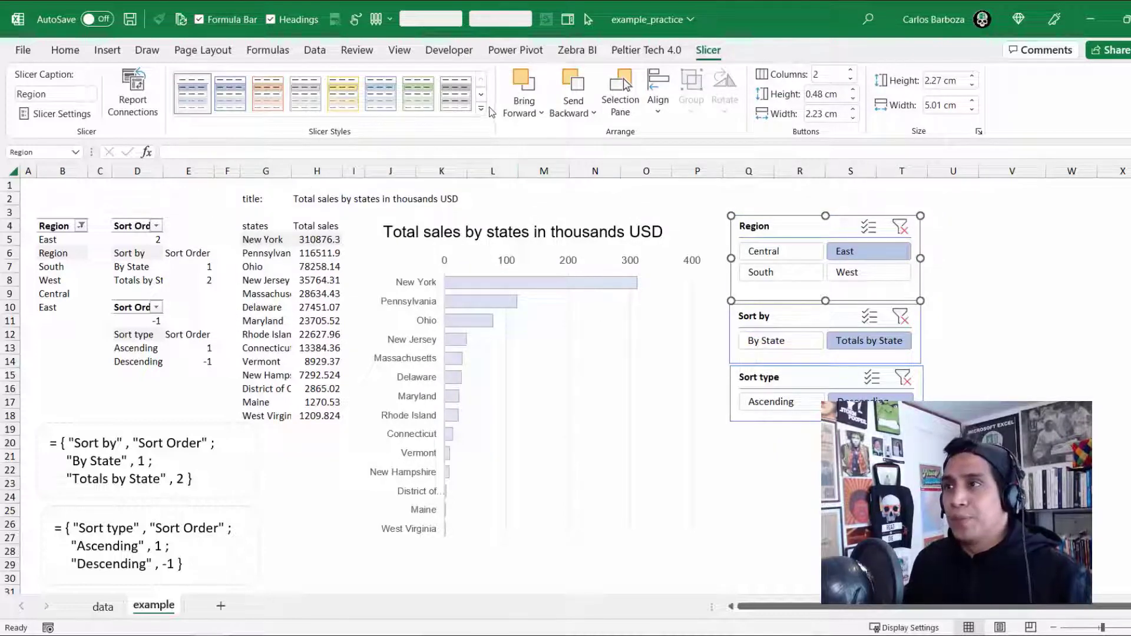
{"action": "left_click", "coordinate": [483, 109]}
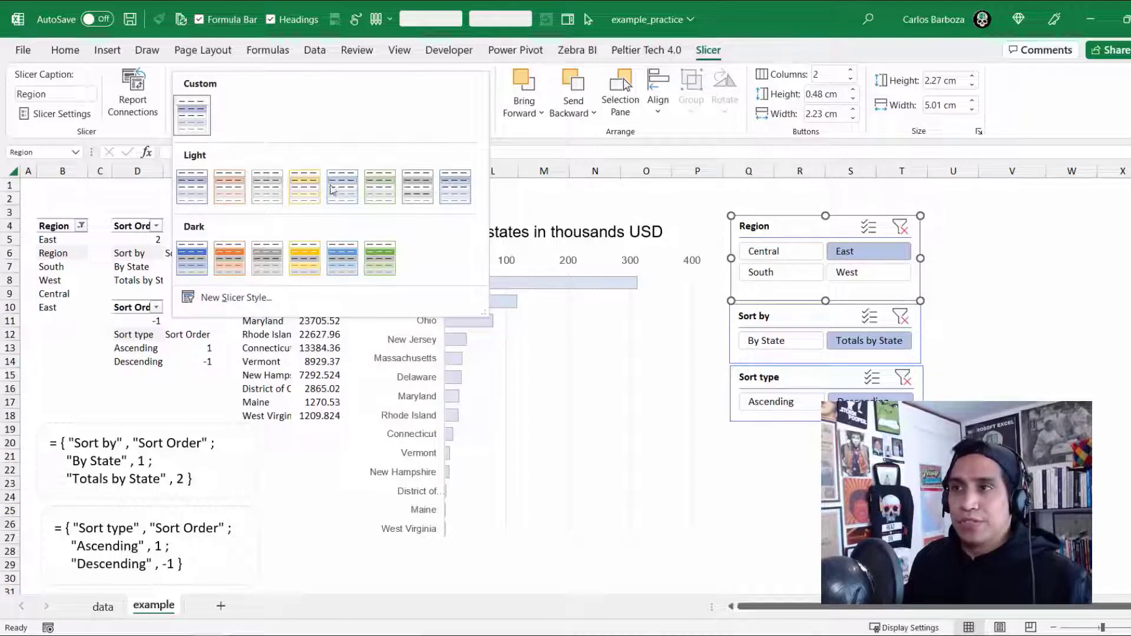
{"action": "right_click", "coordinate": [198, 122]}
{"action": "left_click", "coordinate": [233, 128]}
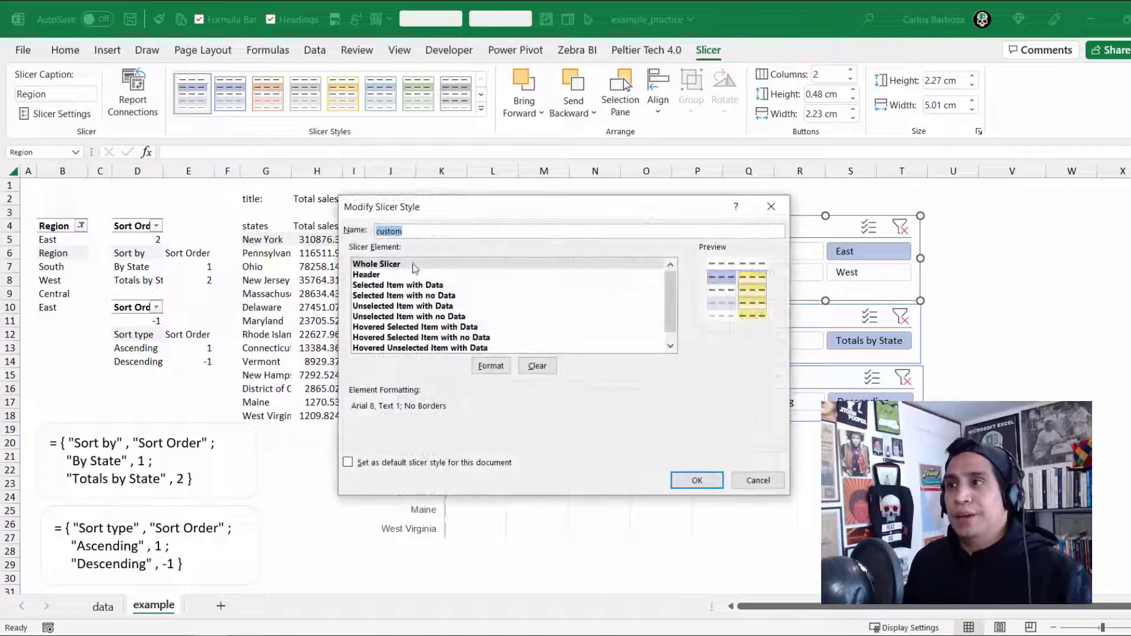
{"action": "left_click", "coordinate": [366, 275]}
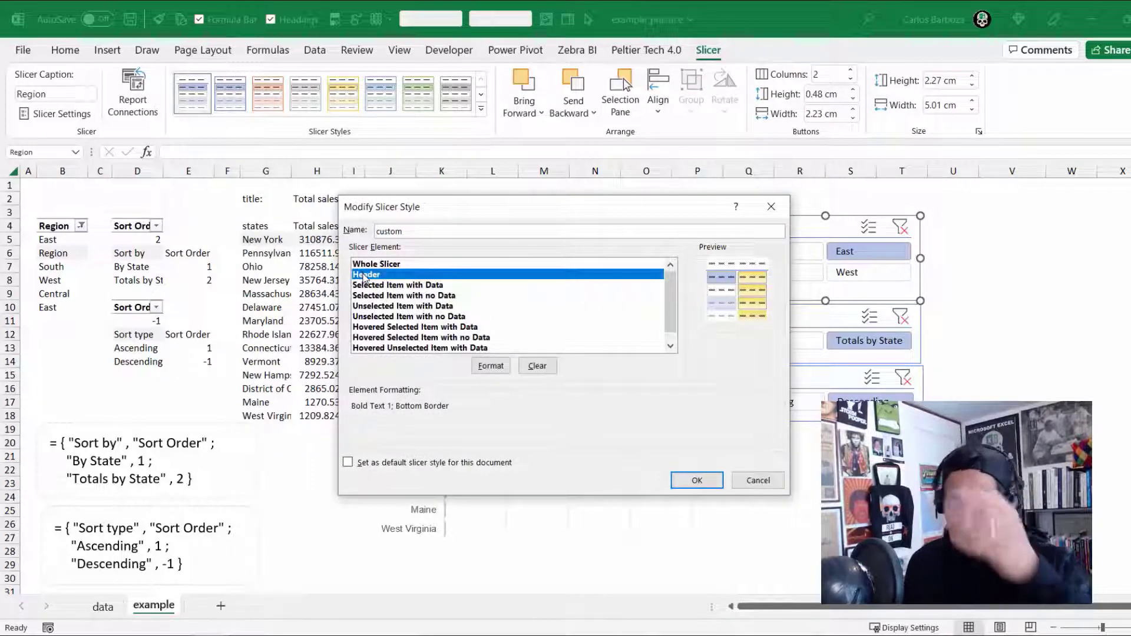
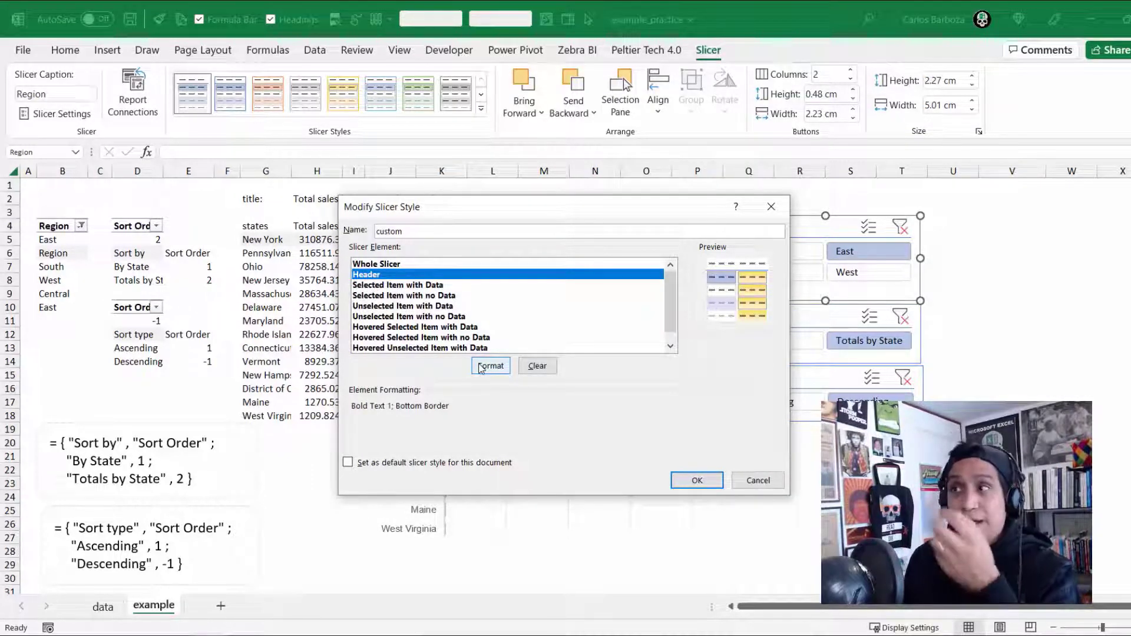
{"action": "left_click", "coordinate": [481, 367]}
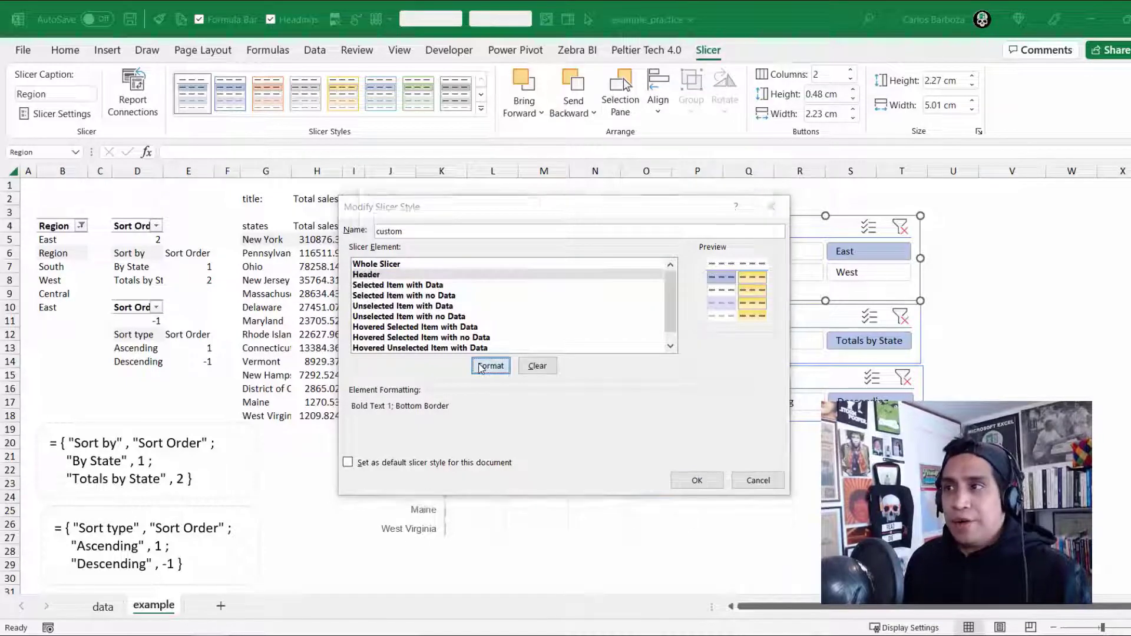
{"action": "type", "text": "Arial"}
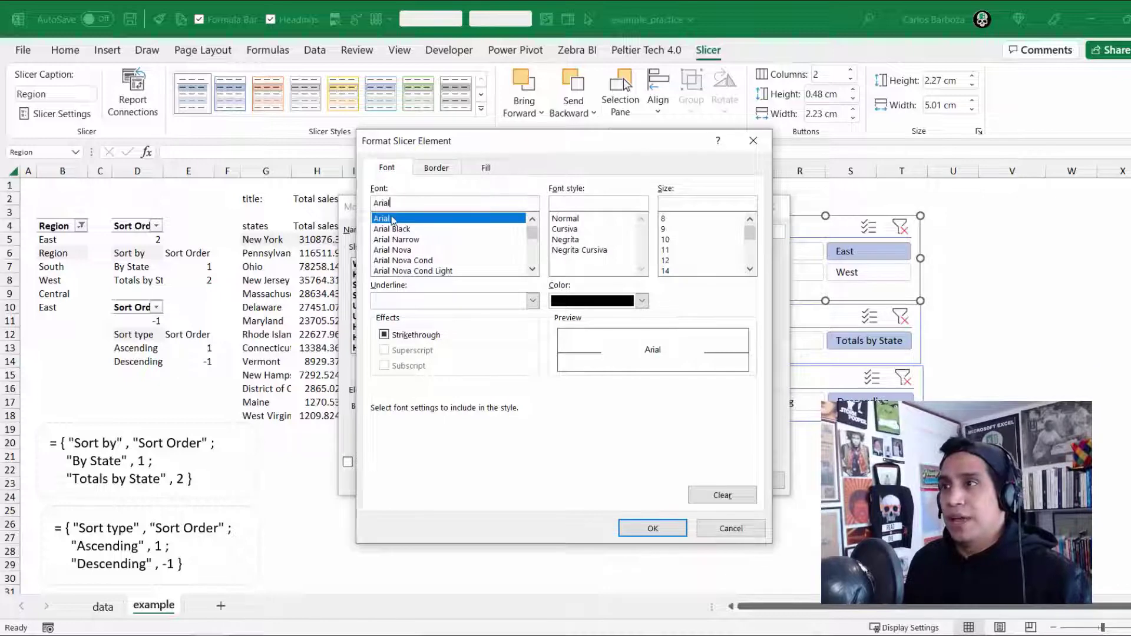
{"action": "left_click", "coordinate": [564, 221]}
{"action": "left_click", "coordinate": [670, 222]}
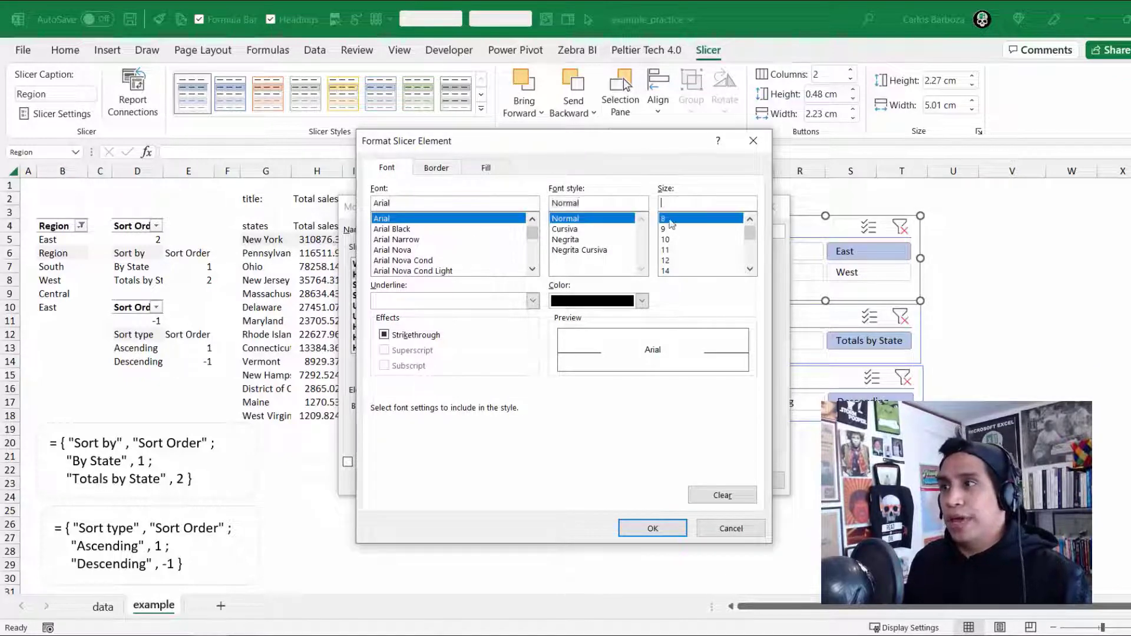
{"action": "left_click", "coordinate": [580, 240]}
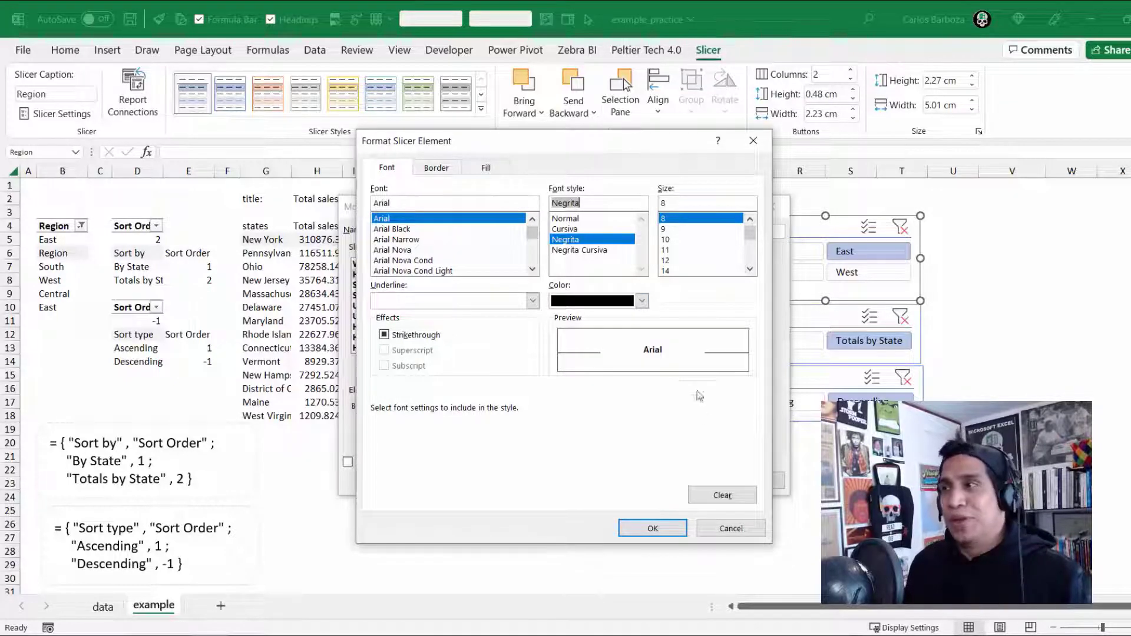
{"action": "left_click", "coordinate": [648, 526]}
{"action": "left_click", "coordinate": [699, 475]}
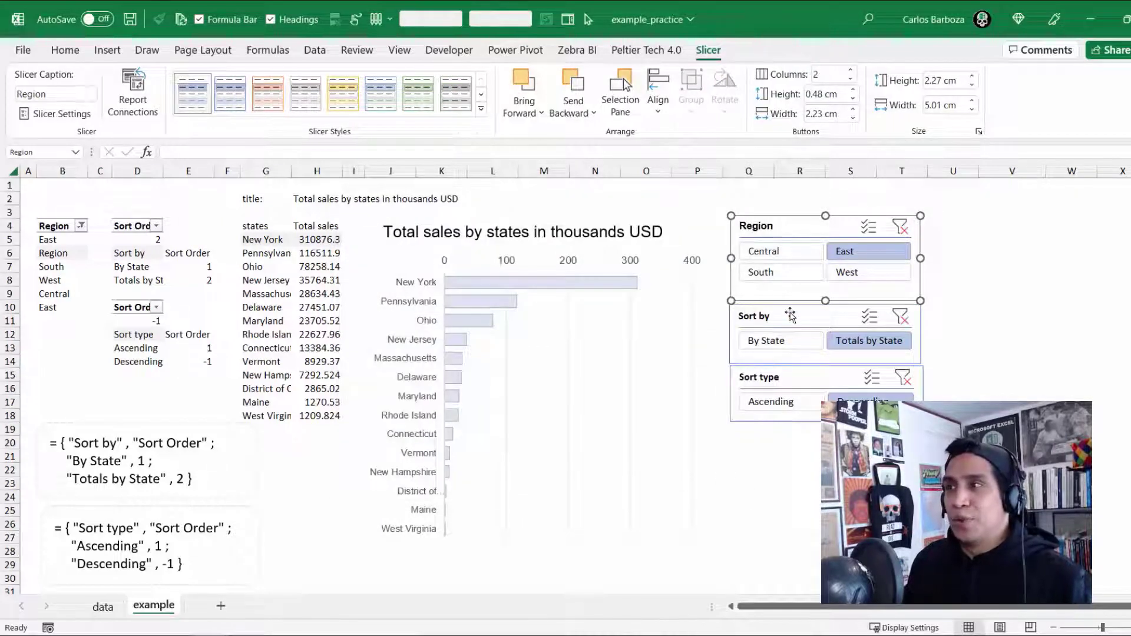
- Apply the custom slicer style to the Sort by and Sort type slicers
{"action": "left_click", "coordinate": [791, 313]}
{"action": "left_click", "coordinate": [481, 108]}
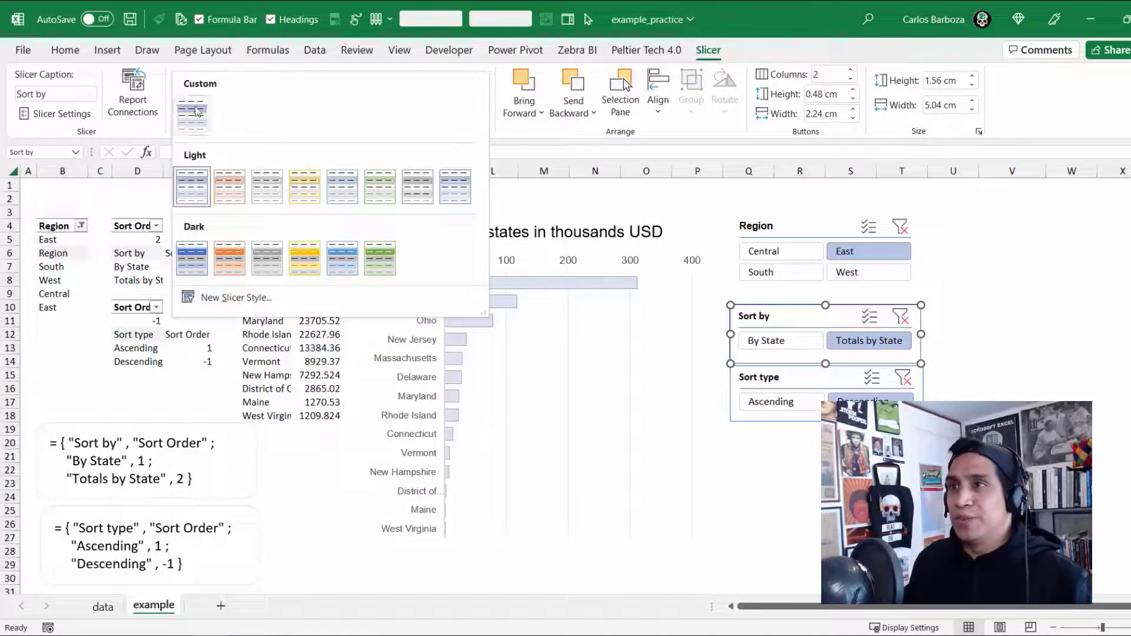
{"action": "left_click", "coordinate": [197, 115]}
{"action": "left_click", "coordinate": [794, 374]}
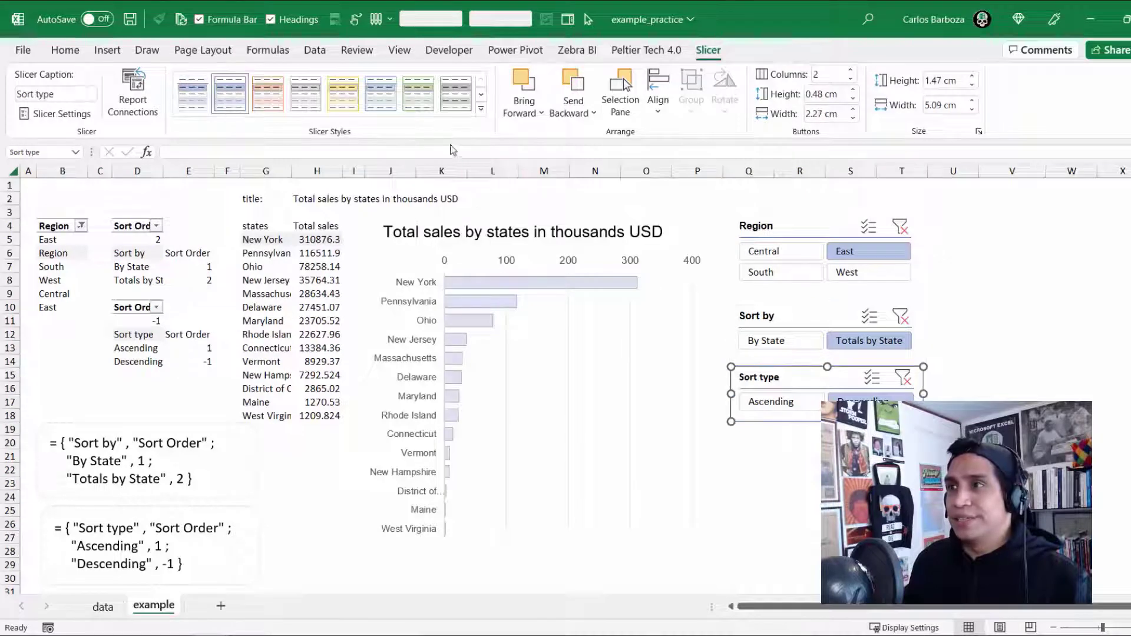
{"action": "left_click", "coordinate": [481, 109]}
{"action": "left_click", "coordinate": [191, 114]}
{"action": "left_click", "coordinate": [902, 457]}
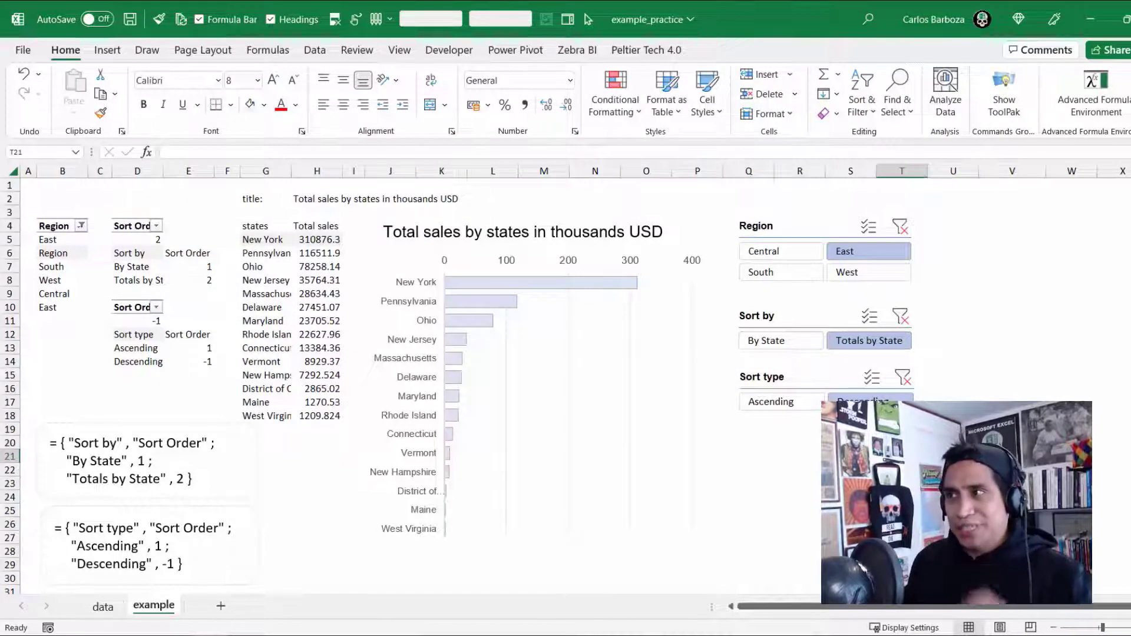
- Test the Region slicer by filtering the chart to Central, South and West, returning to East
{"action": "left_click", "coordinate": [777, 249]}
{"action": "left_click", "coordinate": [791, 273]}
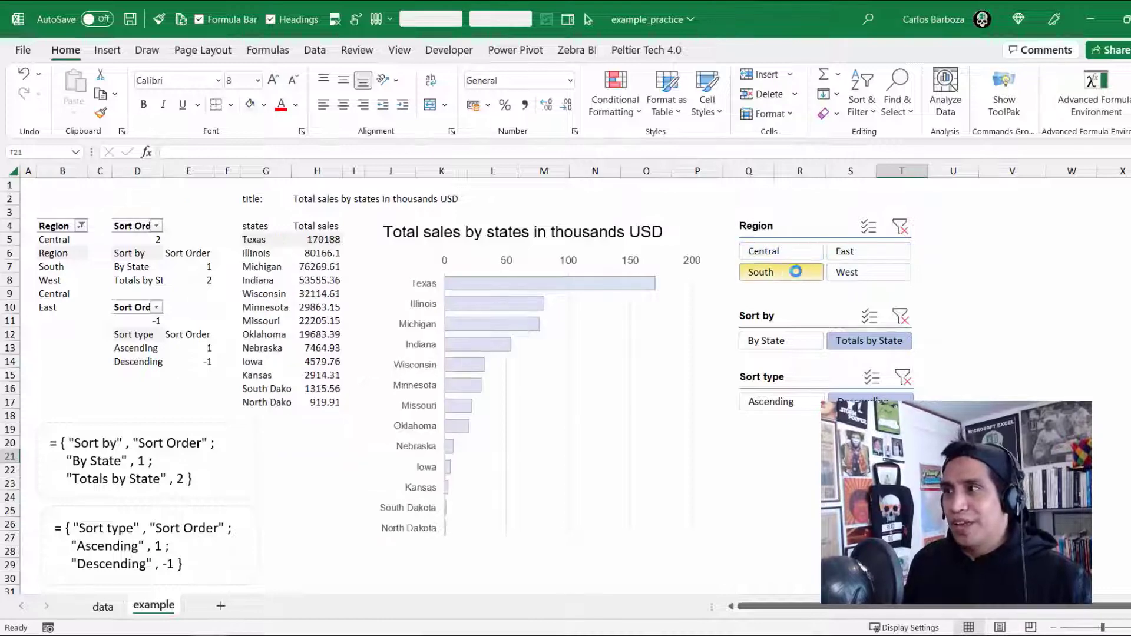
{"action": "left_click", "coordinate": [852, 272]}
{"action": "left_click", "coordinate": [853, 253]}
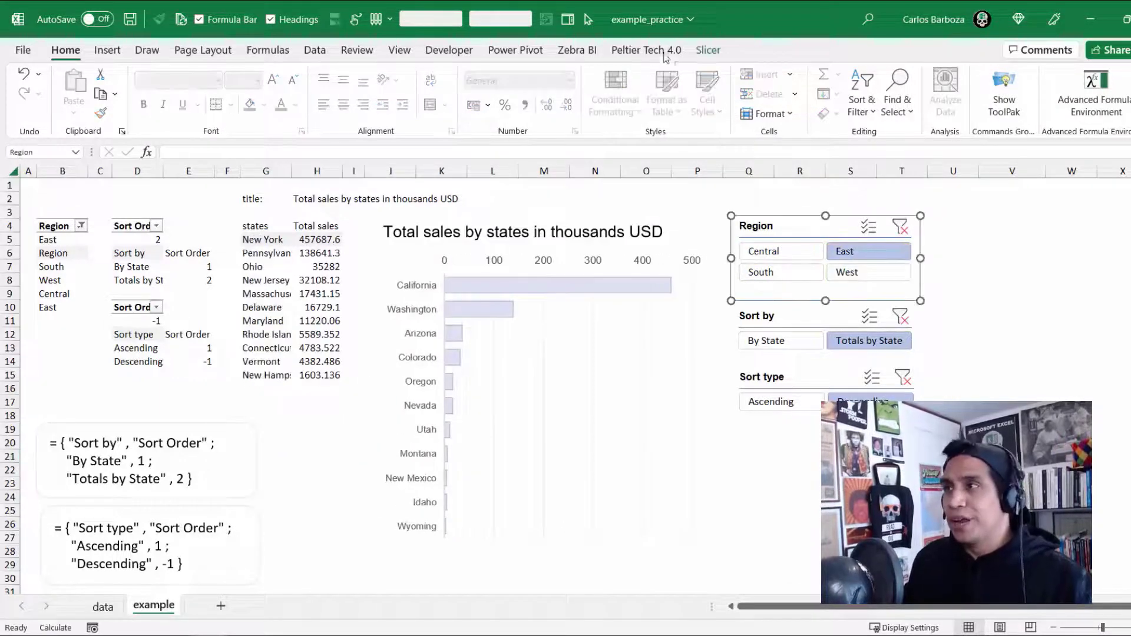
- Modify the custom slicer style from the Region slicer, setting the border of its Header element to None
{"action": "left_click", "coordinate": [707, 51]}
{"action": "left_click", "coordinate": [485, 117]}
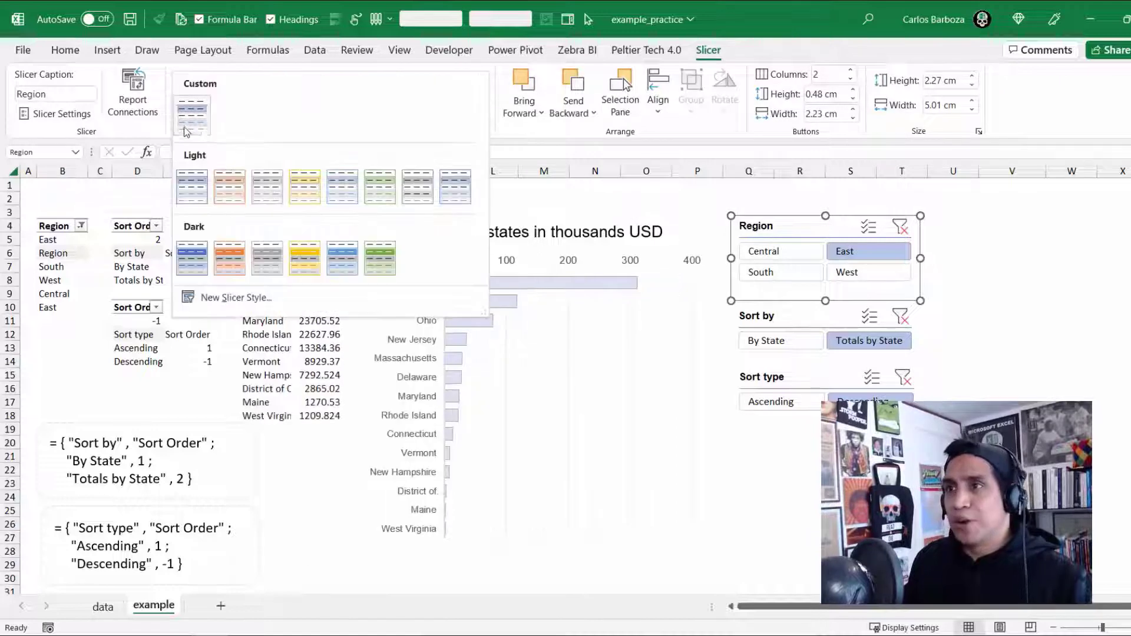
{"action": "right_click", "coordinate": [196, 129]}
{"action": "left_click", "coordinate": [236, 132]}
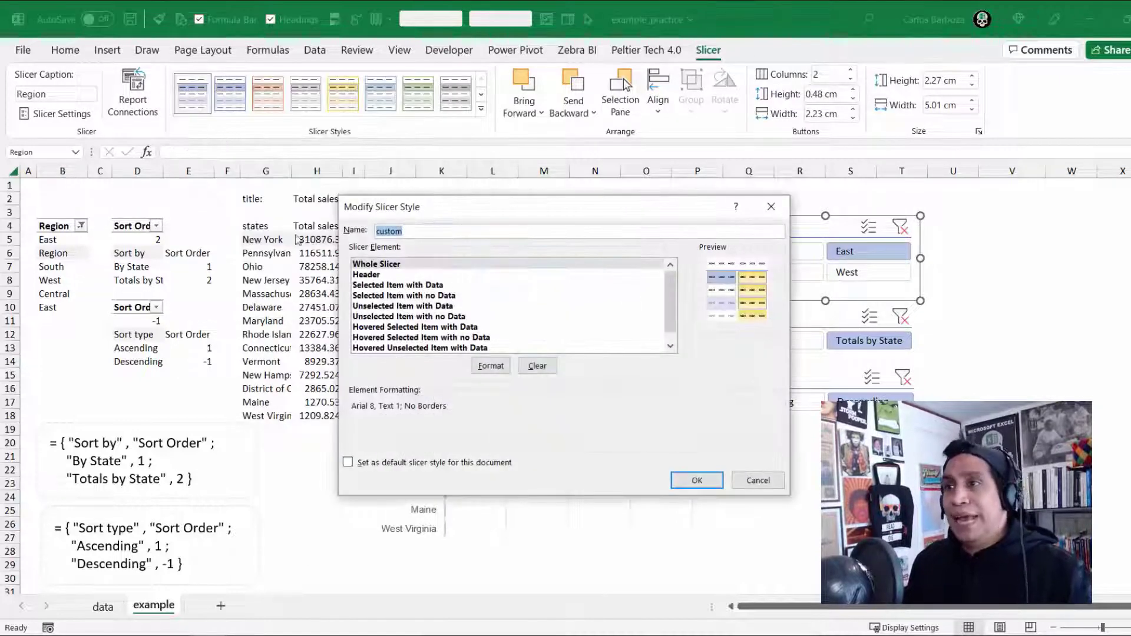
{"action": "left_click", "coordinate": [392, 286]}
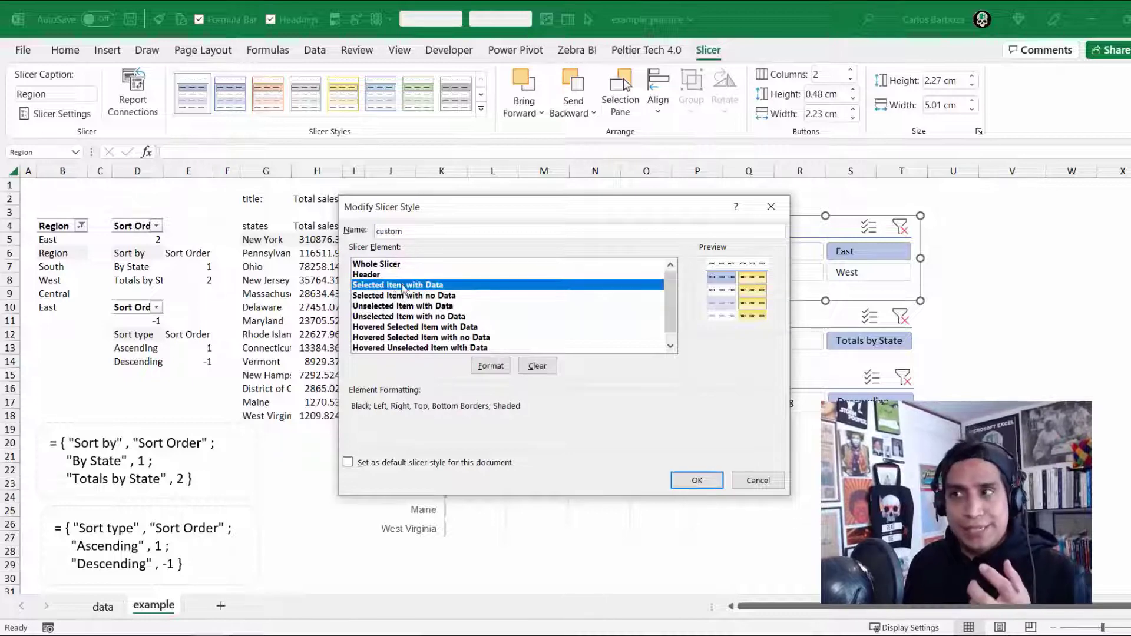
{"action": "left_click", "coordinate": [486, 368]}
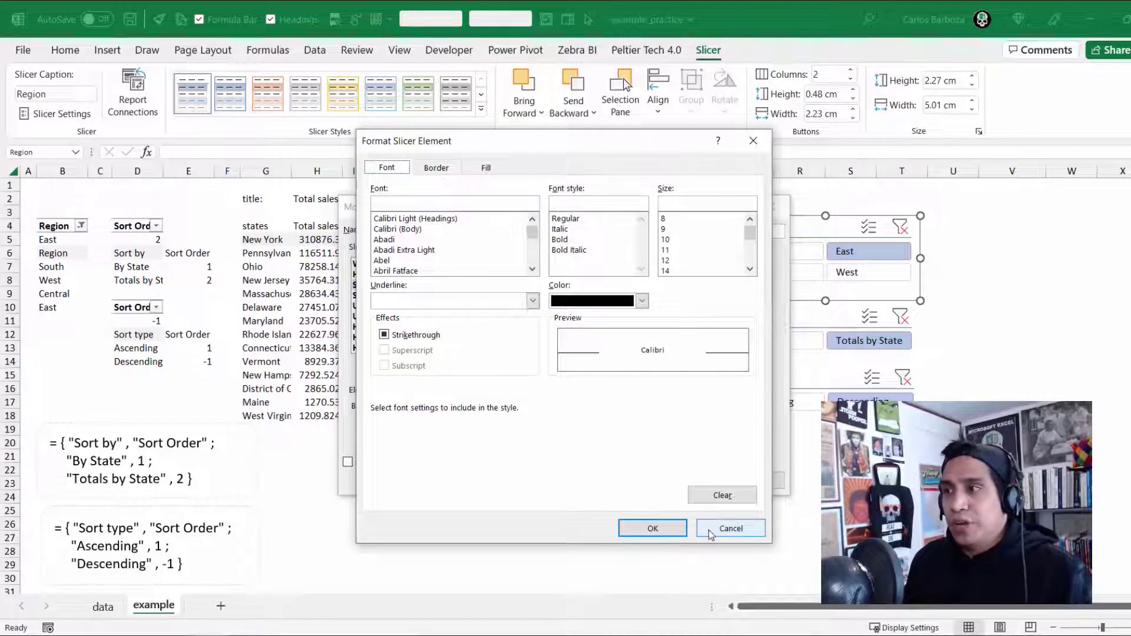
{"action": "left_click", "coordinate": [654, 528]}
{"action": "left_click", "coordinate": [372, 275]}
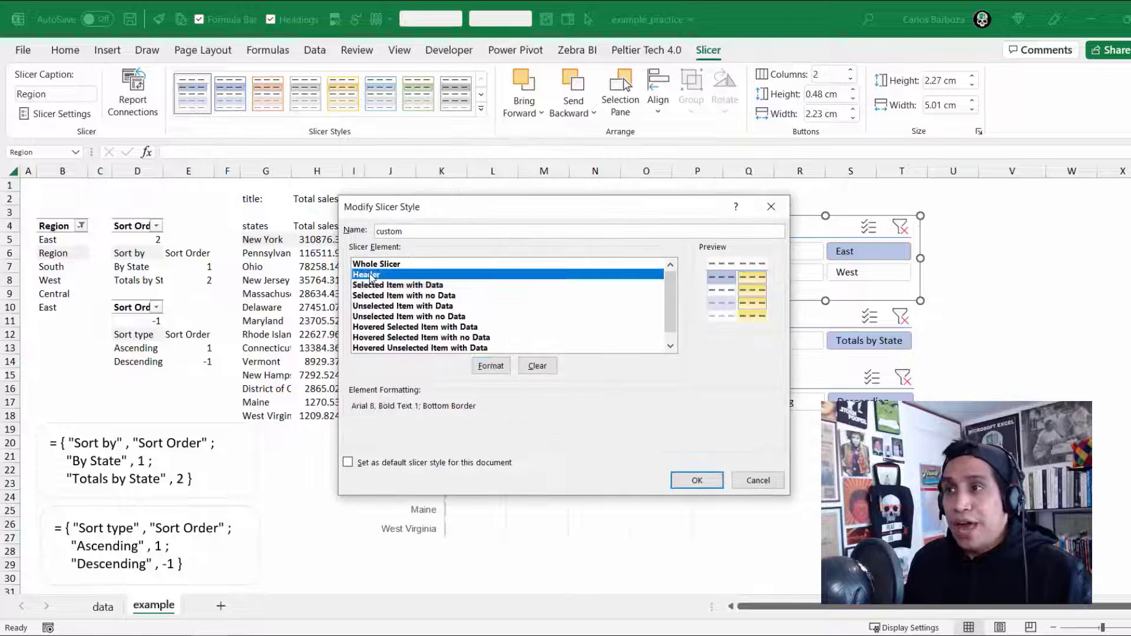
{"action": "left_click", "coordinate": [492, 366]}
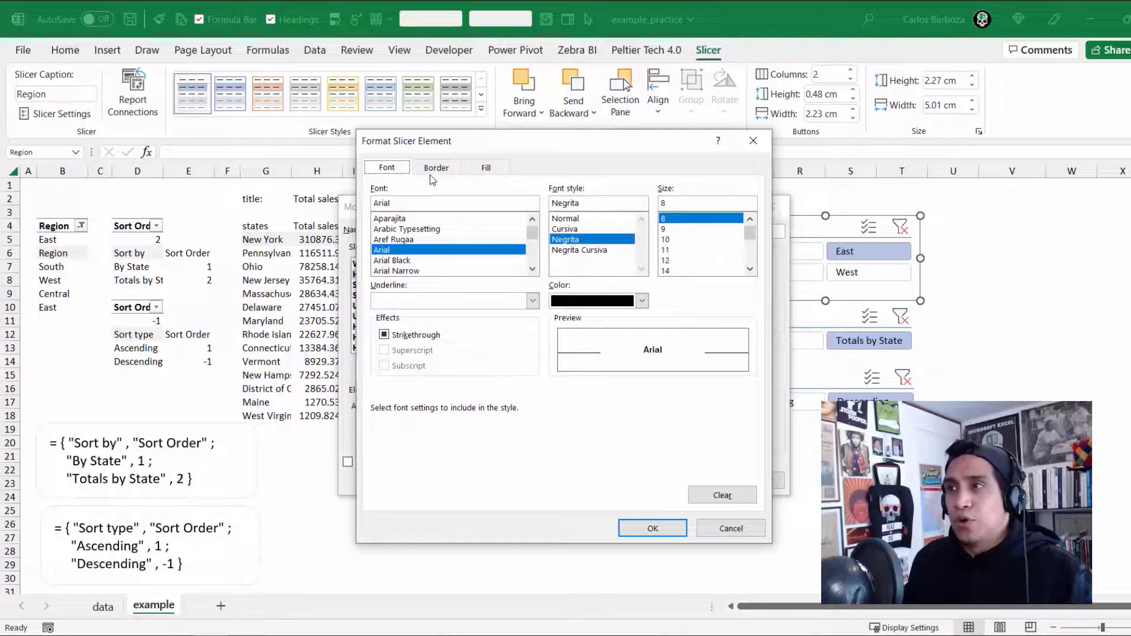
{"action": "left_click", "coordinate": [437, 169]}
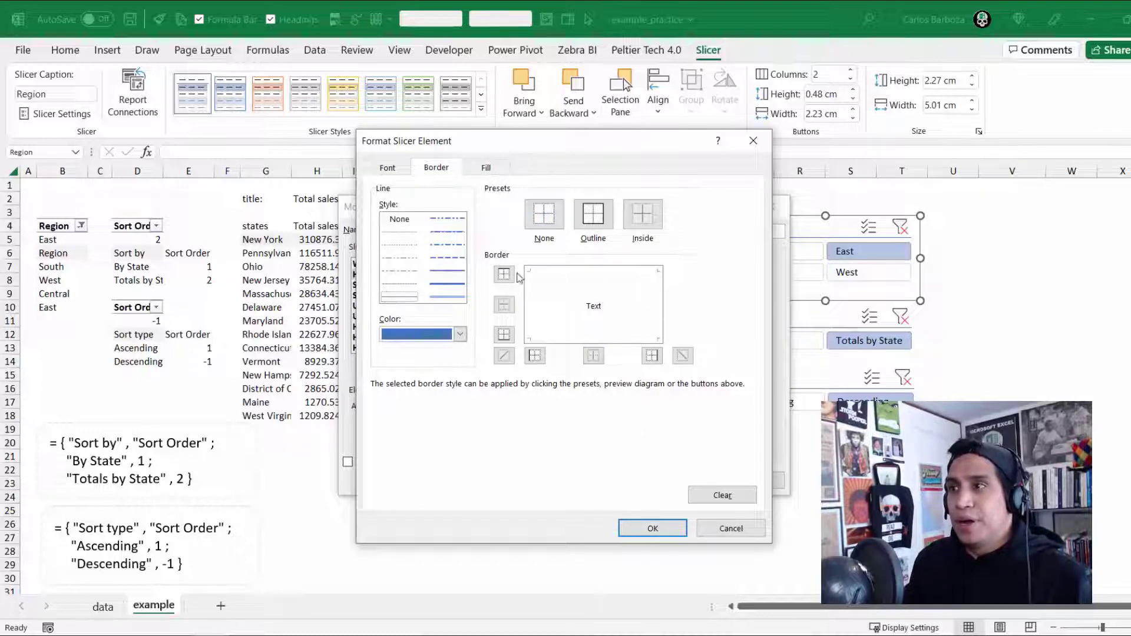
{"action": "left_click", "coordinate": [388, 168]}
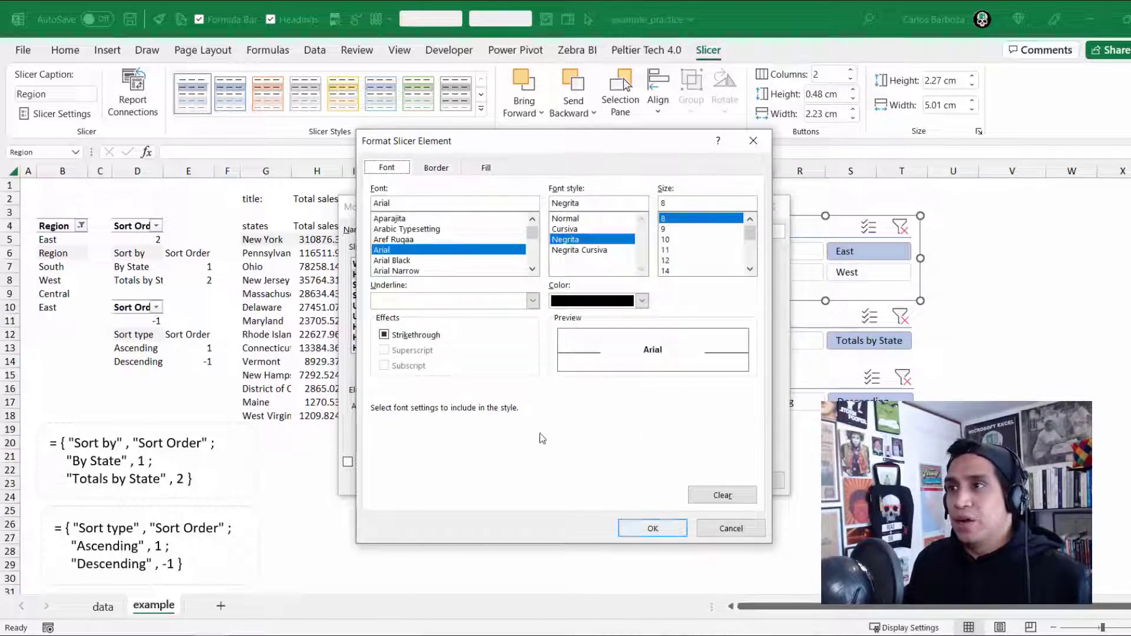
{"action": "left_click", "coordinate": [652, 529]}
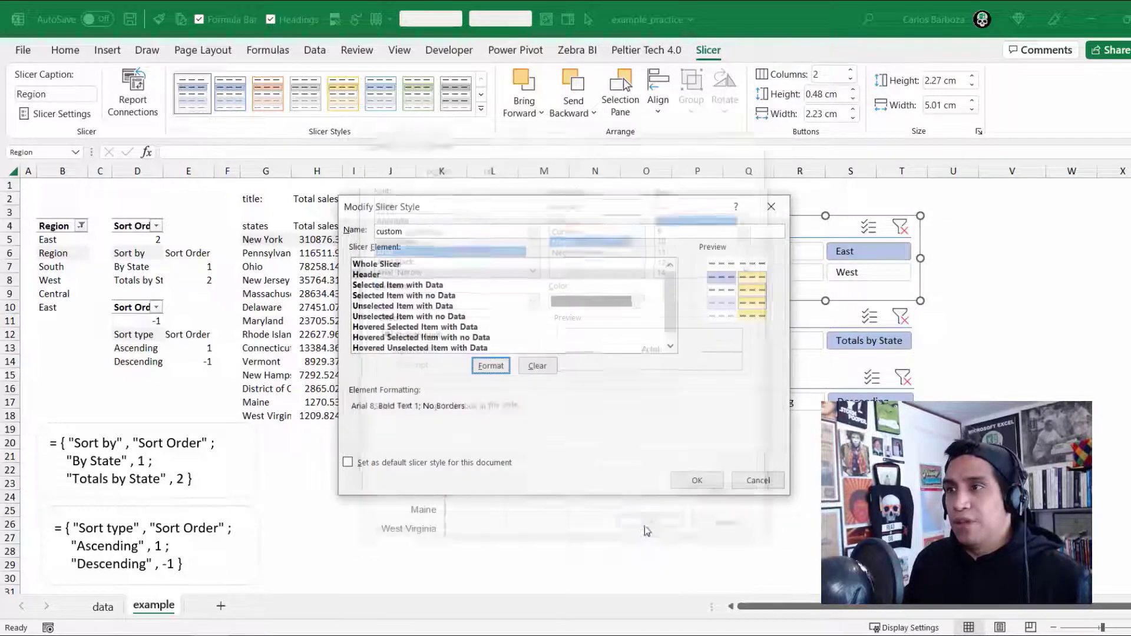
- Set the font of the custom style's Selected Item with Data element to Arial, Normal, size 8
{"action": "left_click", "coordinate": [400, 286]}
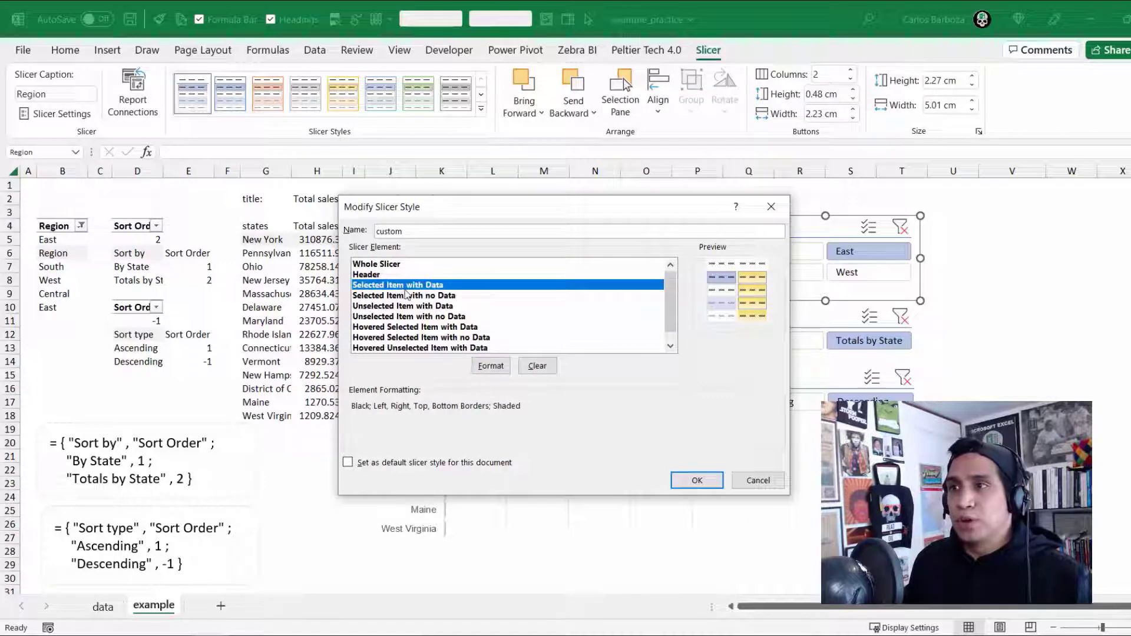
{"action": "left_click", "coordinate": [492, 365]}
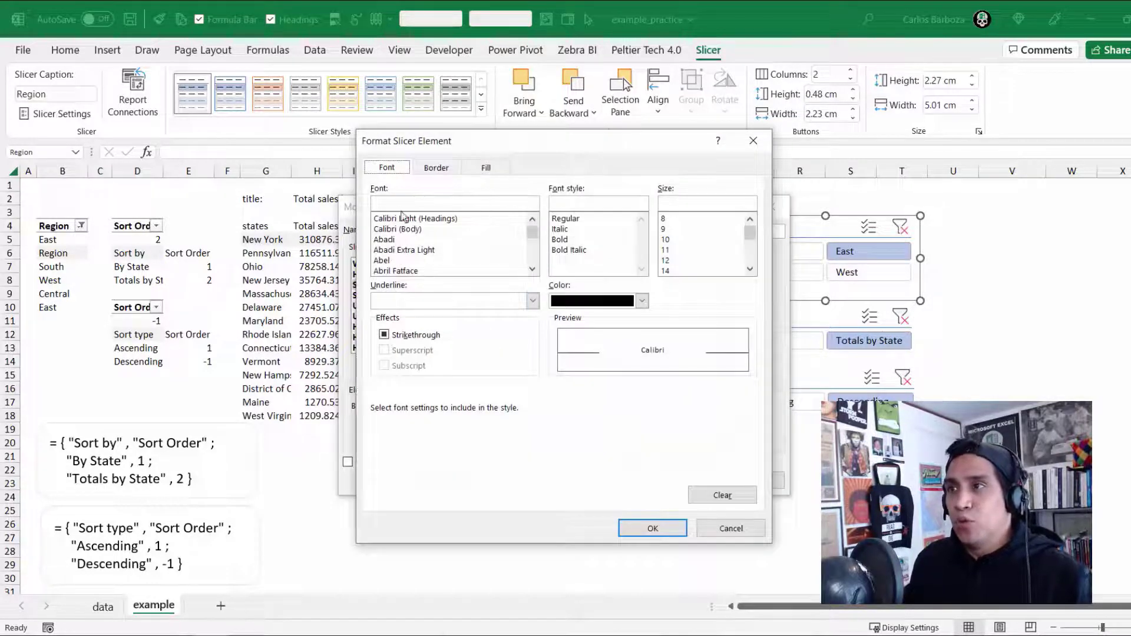
{"action": "left_click", "coordinate": [401, 202]}
{"action": "type", "text": "Arial"}
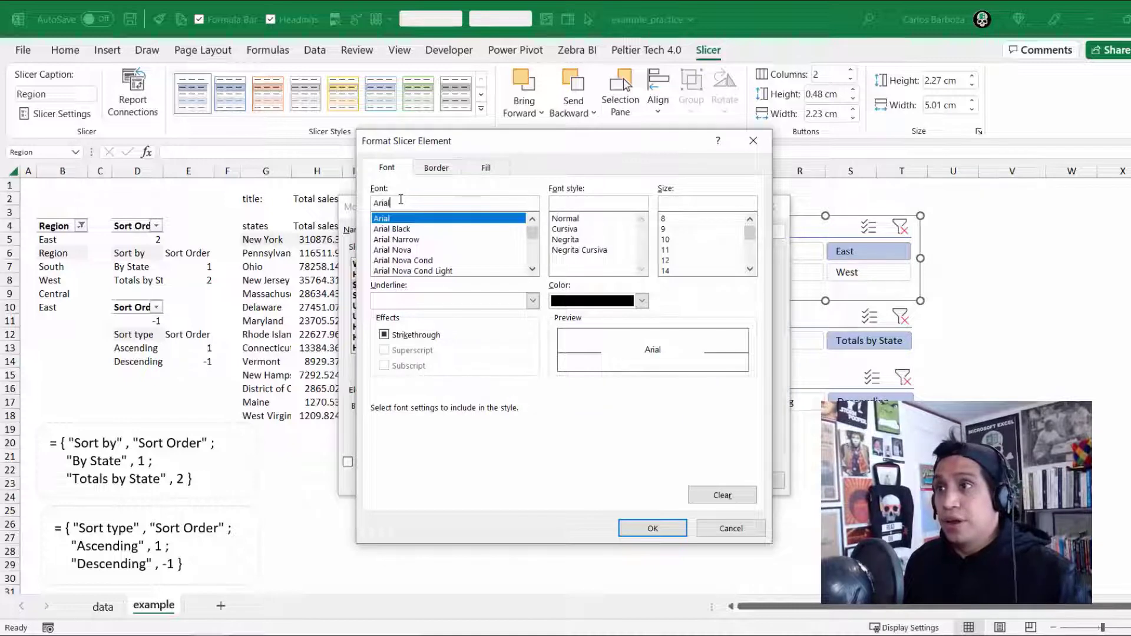
{"action": "left_click", "coordinate": [565, 221]}
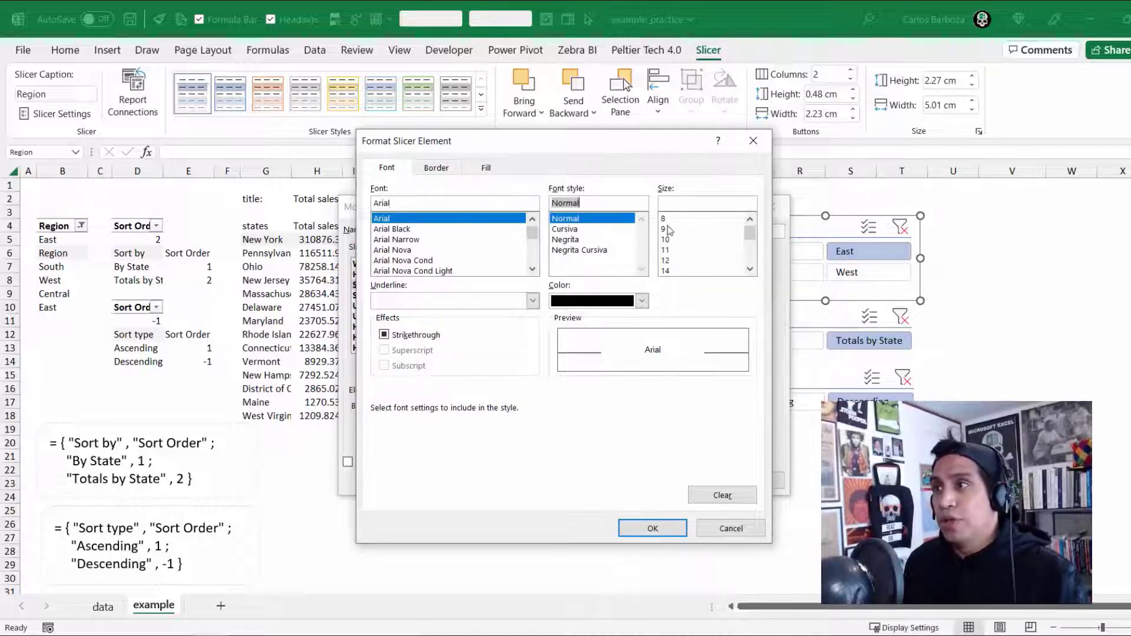
{"action": "left_click", "coordinate": [675, 220]}
{"action": "left_click", "coordinate": [652, 528]}
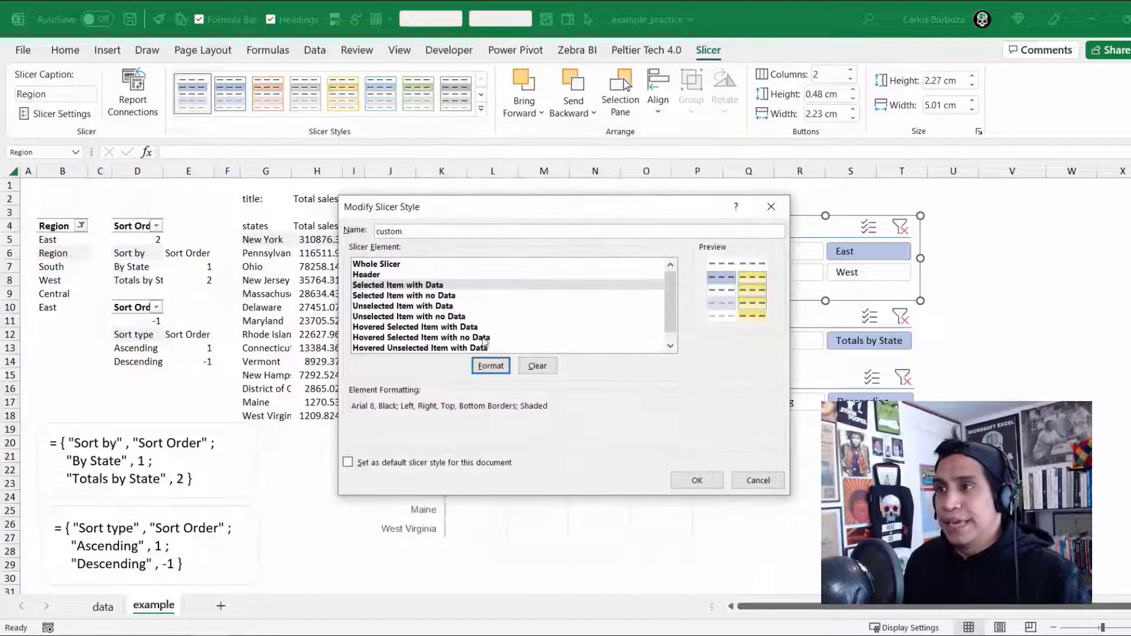
- Set the Unselected Item with Data font to Arial, Normal, size 8, and save the custom slicer style
{"action": "left_click", "coordinate": [416, 307]}
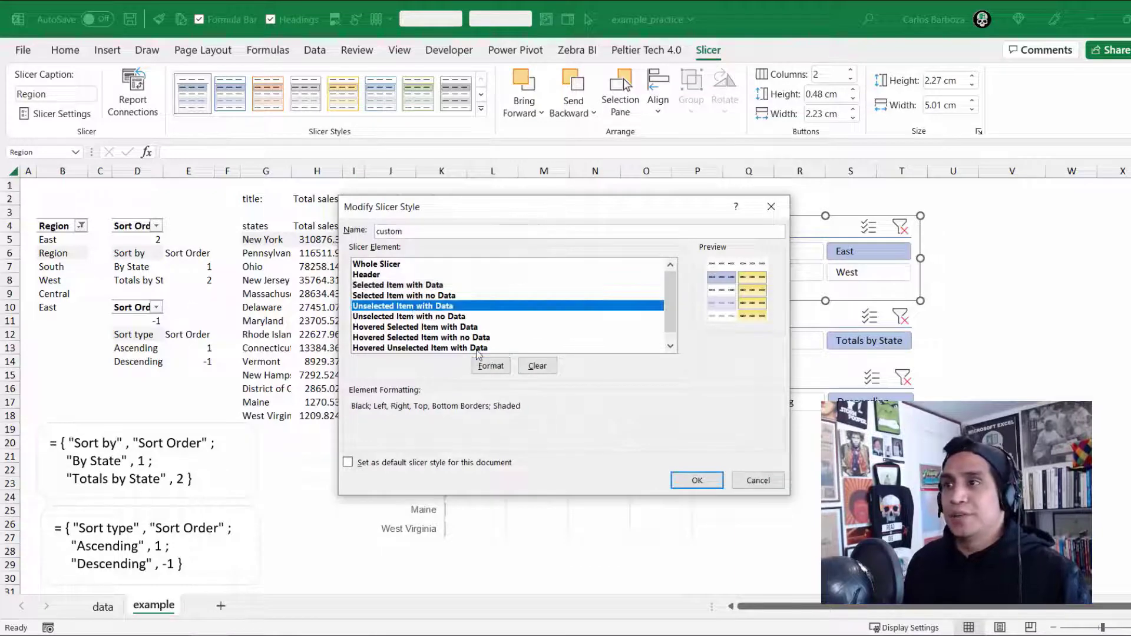
{"action": "left_click", "coordinate": [489, 366]}
{"action": "left_click", "coordinate": [411, 204]}
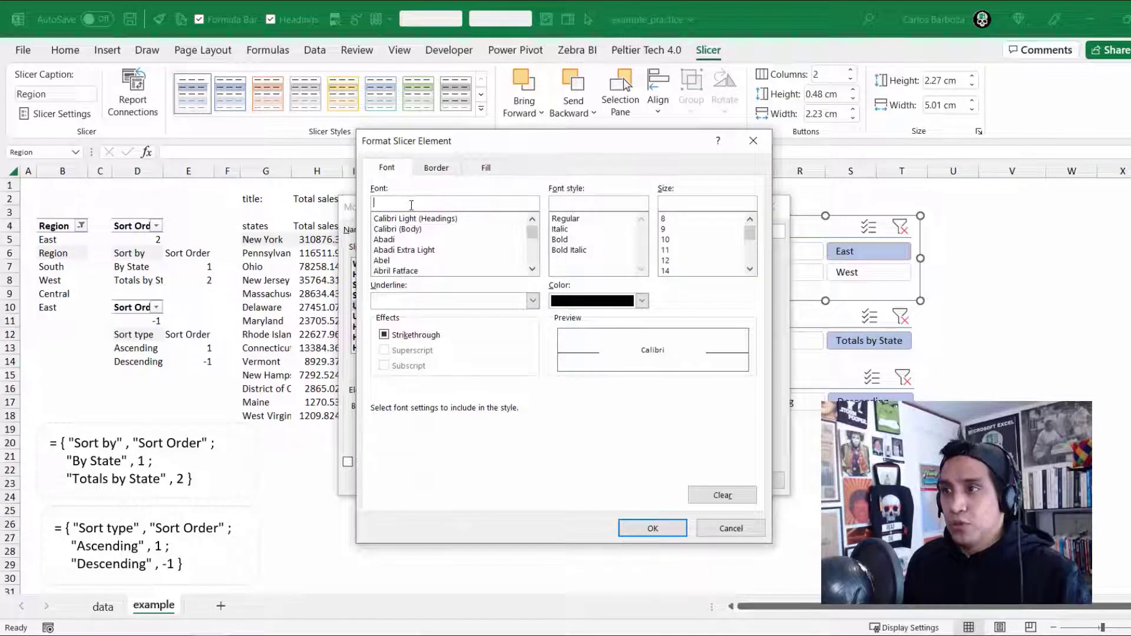
{"action": "type", "text": "Arial"}
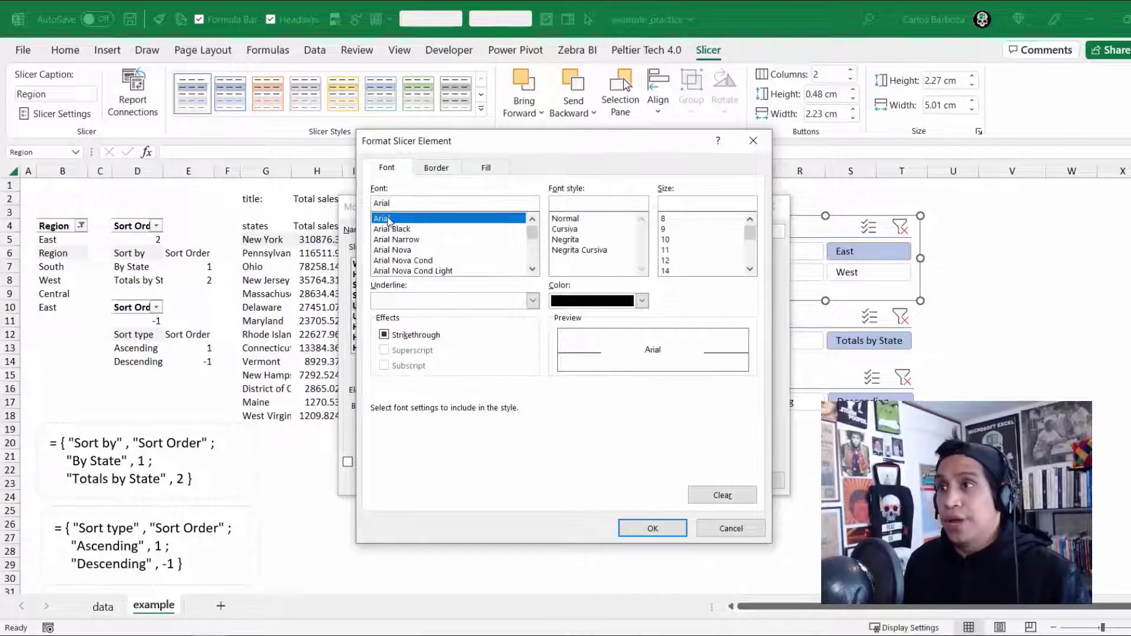
{"action": "left_click", "coordinate": [623, 222]}
{"action": "left_click", "coordinate": [682, 223]}
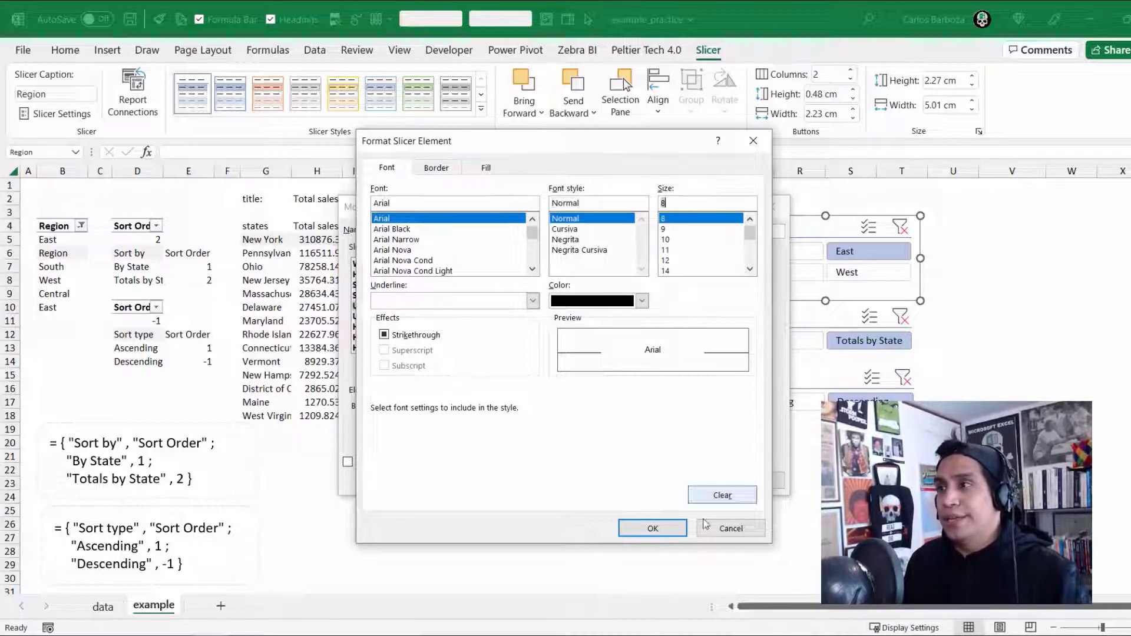
{"action": "left_click", "coordinate": [653, 528]}
{"action": "left_click", "coordinate": [696, 480]}
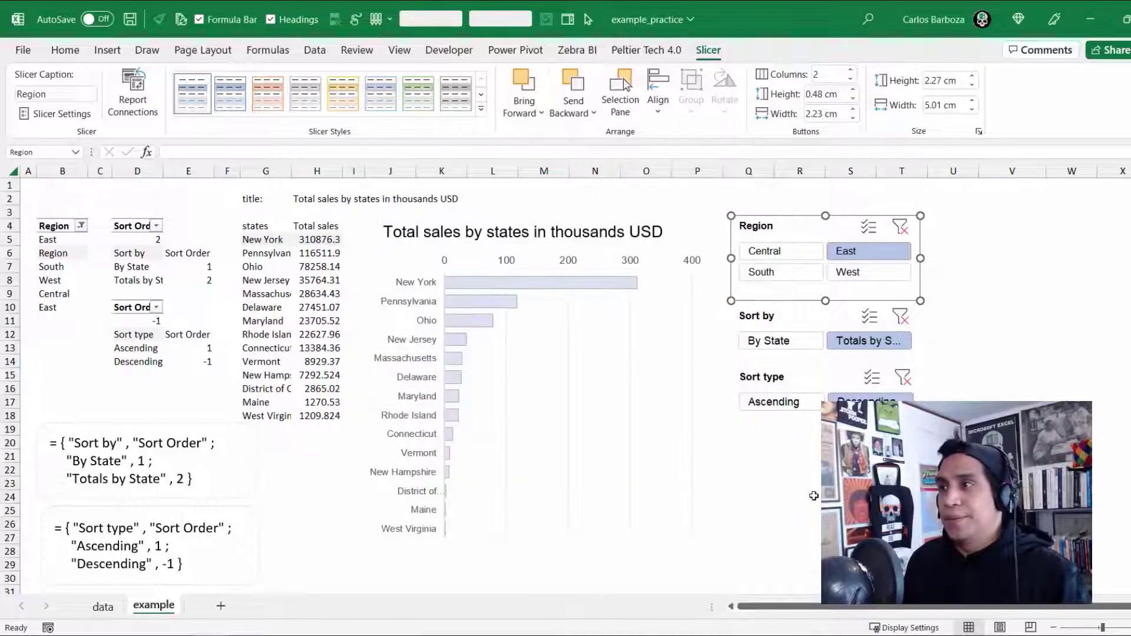
- Widen the Sort by slicer to about 5.58 cm and the Sort type slicer to about 5.28 cm
{"action": "left_click", "coordinate": [902, 468]}
{"action": "left_click", "coordinate": [847, 323]}
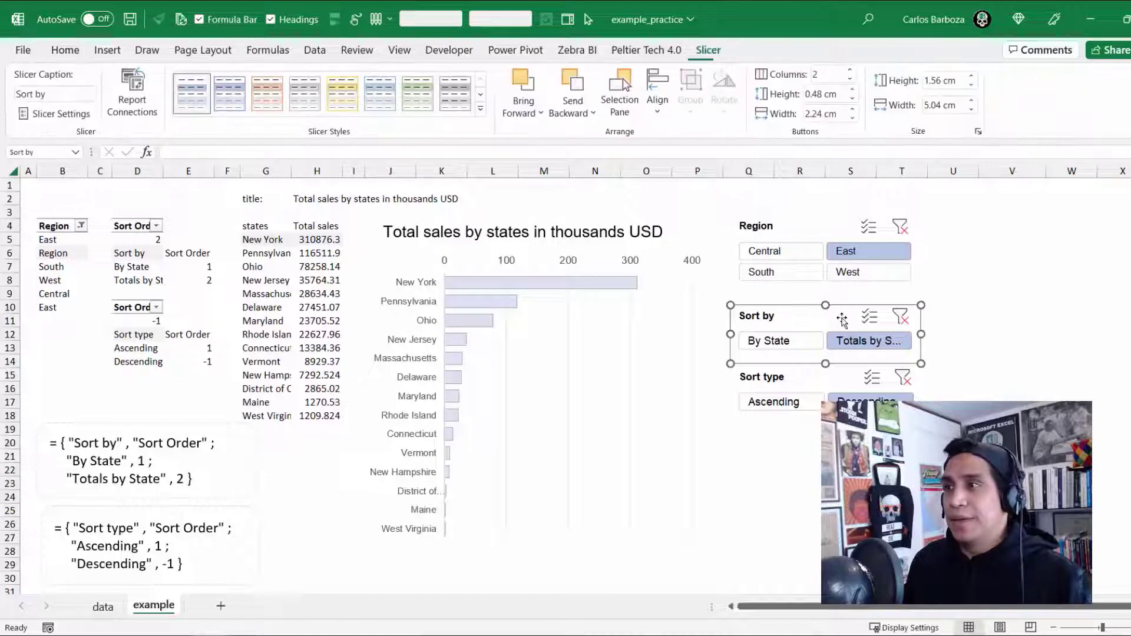
{"action": "left_click_drag", "start_coordinate": [921, 334], "coordinate": [941, 334]}
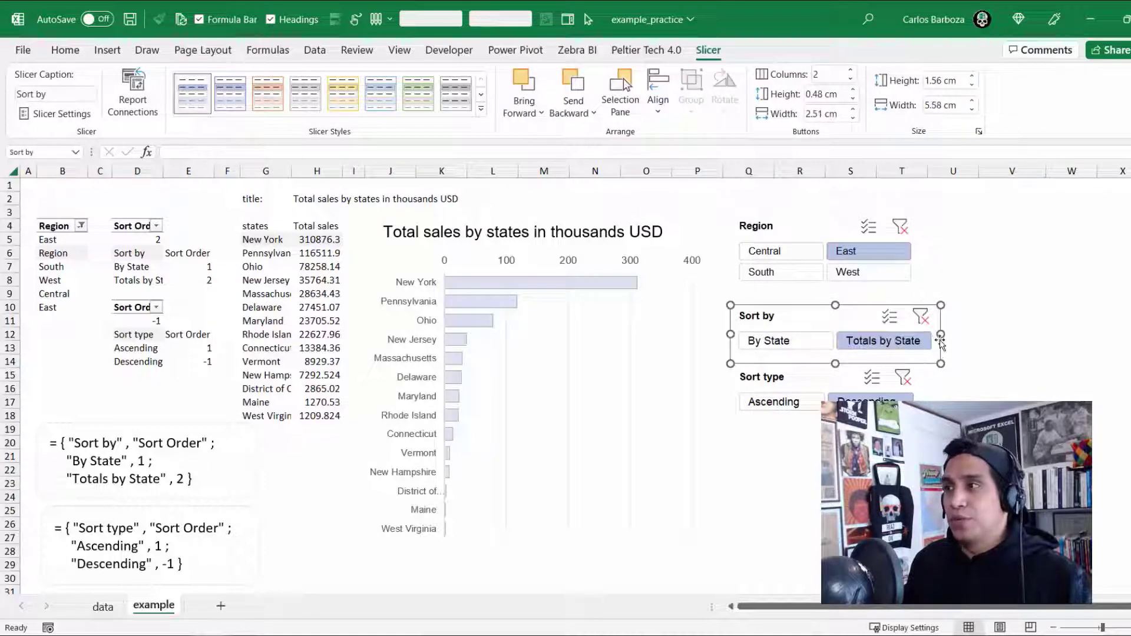
{"action": "left_click_drag", "start_coordinate": [824, 389], "coordinate": [819, 389]}
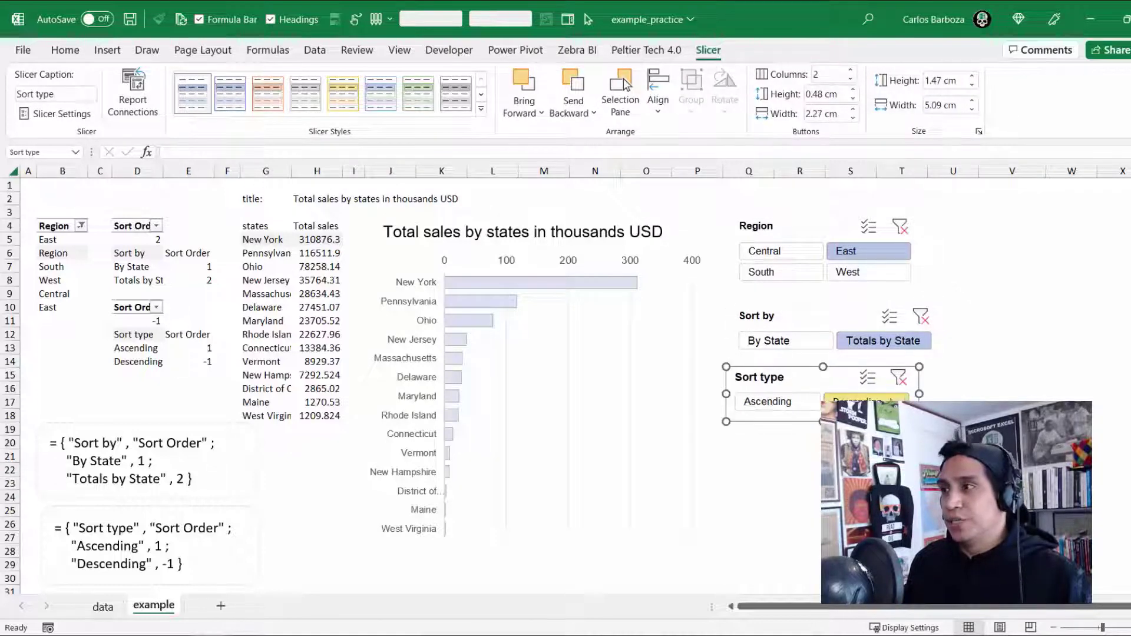
{"action": "left_click_drag", "start_coordinate": [920, 396], "coordinate": [926, 396]}
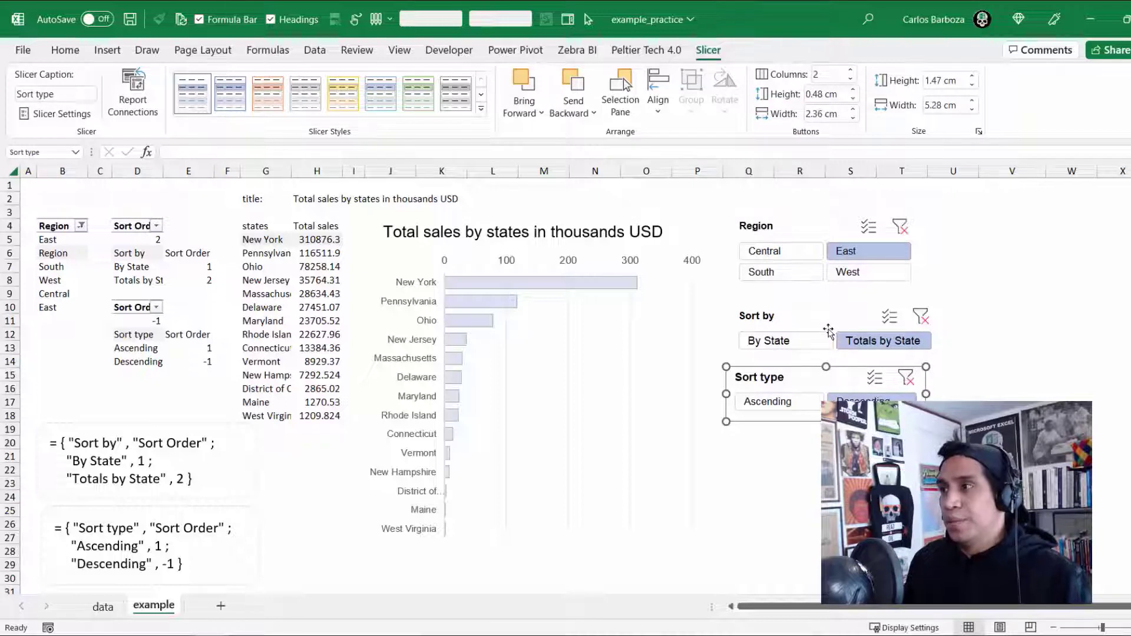
- Set the width of the Region, Sort by and Sort type slicers to 5.6 cm together
{"action": "left_click", "coordinate": [853, 322]}
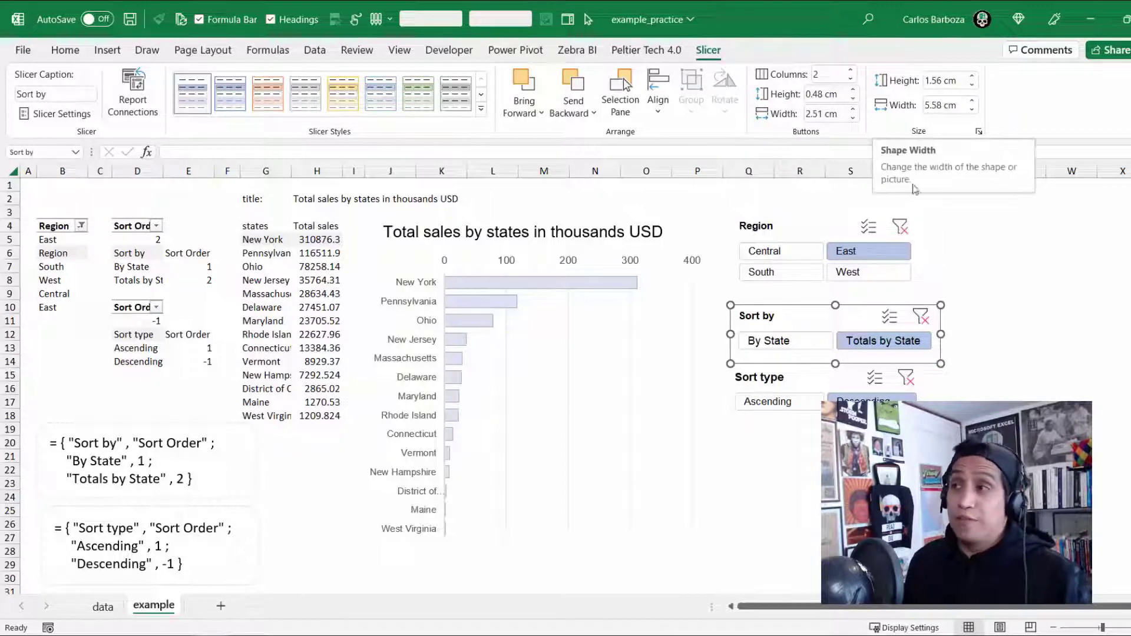
{"action": "left_click", "coordinate": [843, 379]}
{"action": "left_click", "coordinate": [832, 317], "text": "ctrl"}
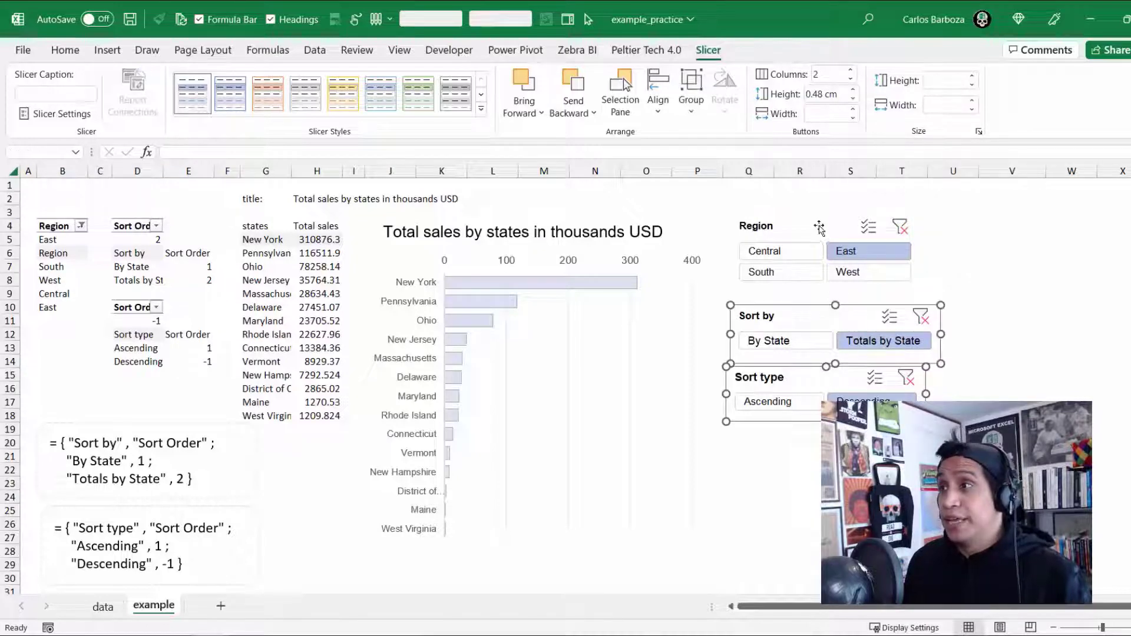
{"action": "left_click", "coordinate": [824, 223], "text": "ctrl"}
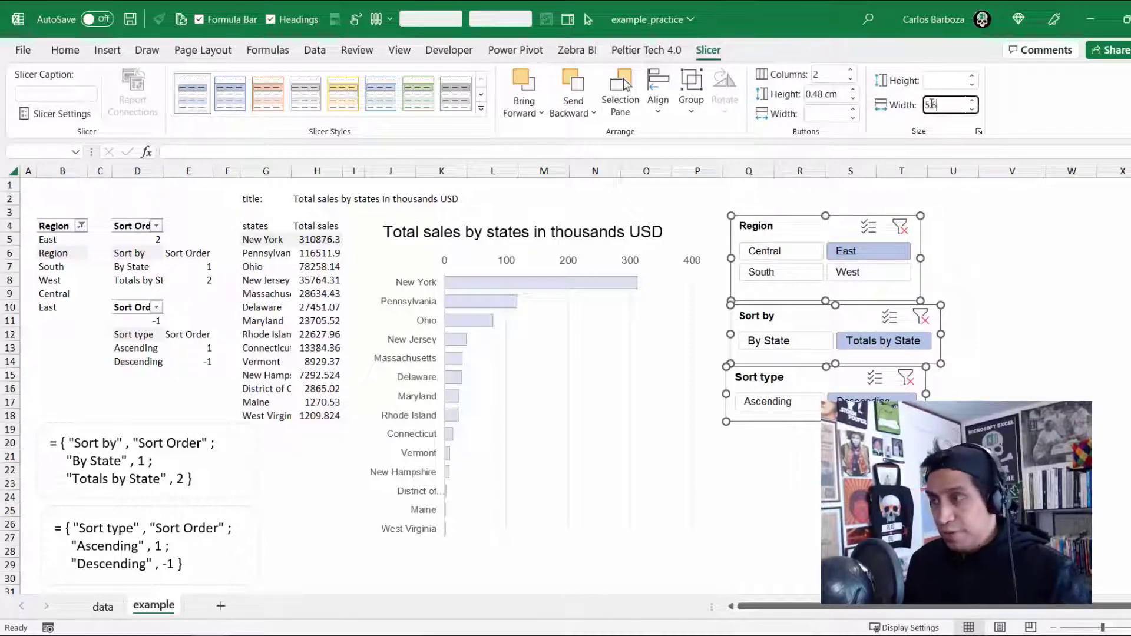
{"action": "key", "text": "Return"}
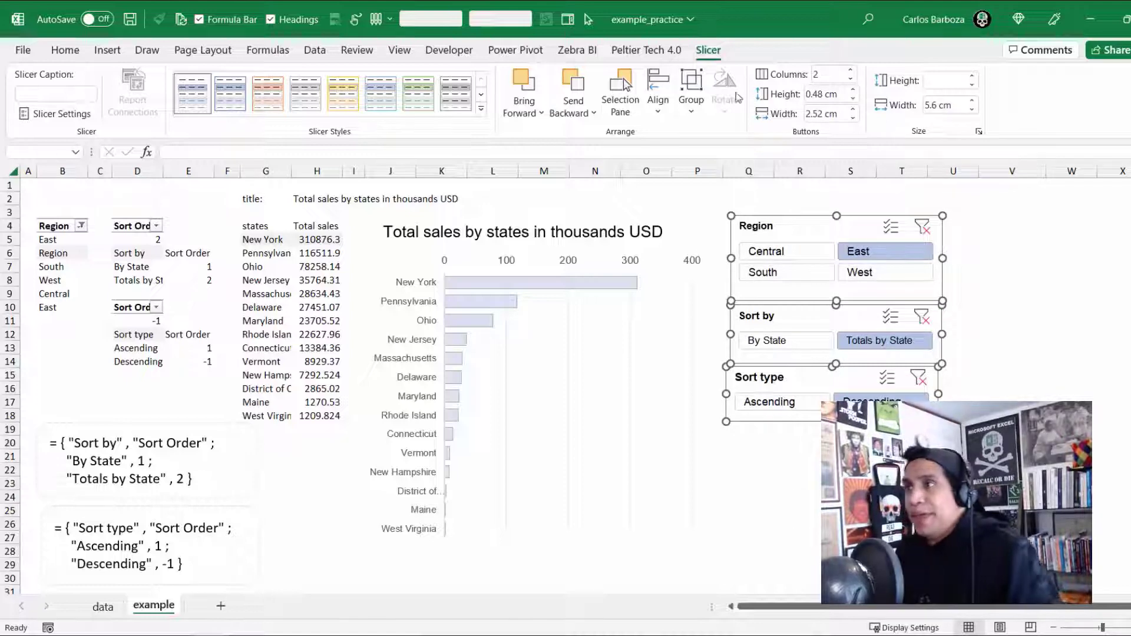
- Align the left edges of the three selected slicers and deselect them
{"action": "left_click", "coordinate": [659, 97]}
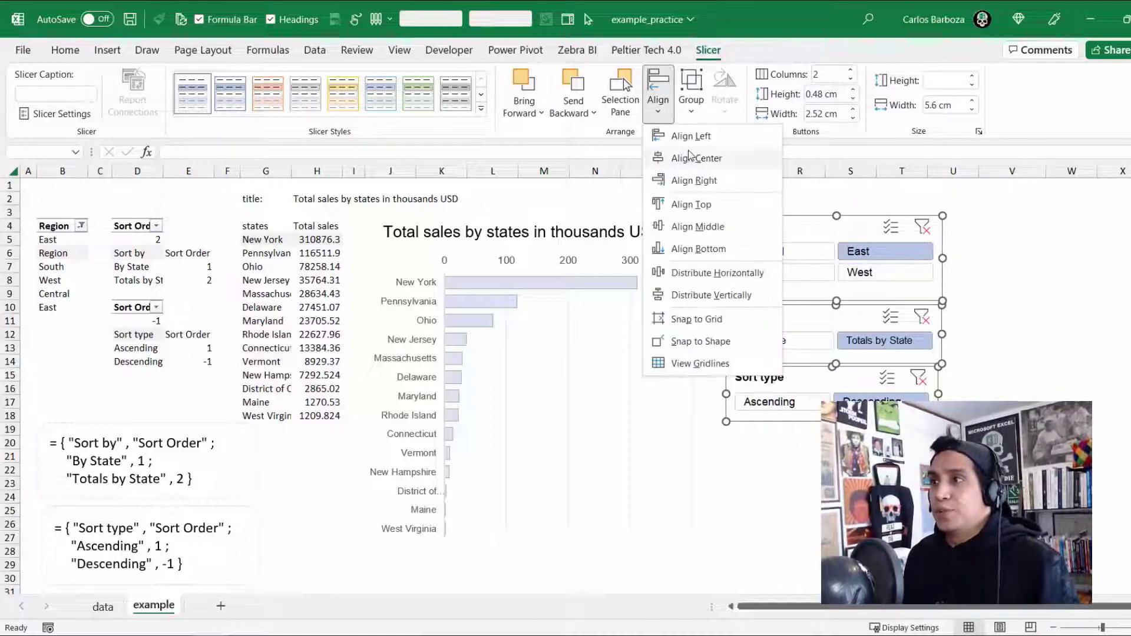
{"action": "left_click", "coordinate": [679, 137]}
{"action": "left_click", "coordinate": [799, 198]}
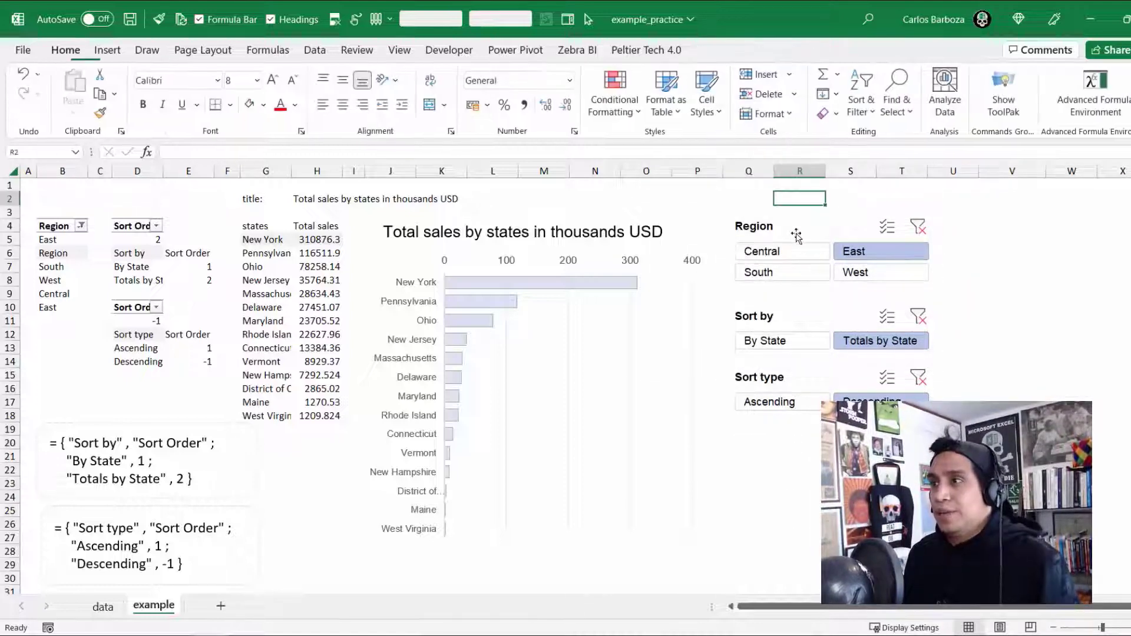
- Select the Region, Sort by and Sort type slicers together and move them slightly down and closer to the chart
{"action": "left_click_drag", "start_coordinate": [787, 230], "coordinate": [786, 232]}
{"action": "key", "text": "ctrl+z"}
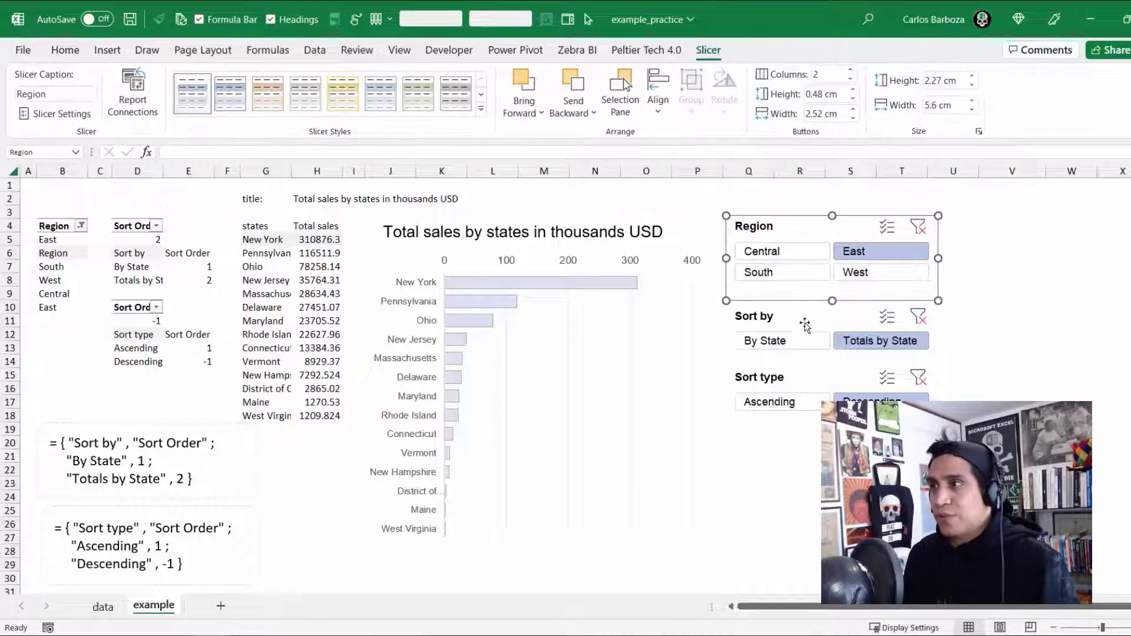
{"action": "left_click", "coordinate": [805, 325], "text": "ctrl"}
{"action": "left_click", "coordinate": [811, 379], "text": "ctrl"}
{"action": "mouse_move", "coordinate": [810, 378]}
{"action": "left_mouse_down"}
{"action": "mouse_move", "coordinate": [803, 371]}
{"action": "mouse_move", "coordinate": [802, 384]}
{"action": "left_mouse_up"}
{"action": "left_click", "coordinate": [662, 199]}
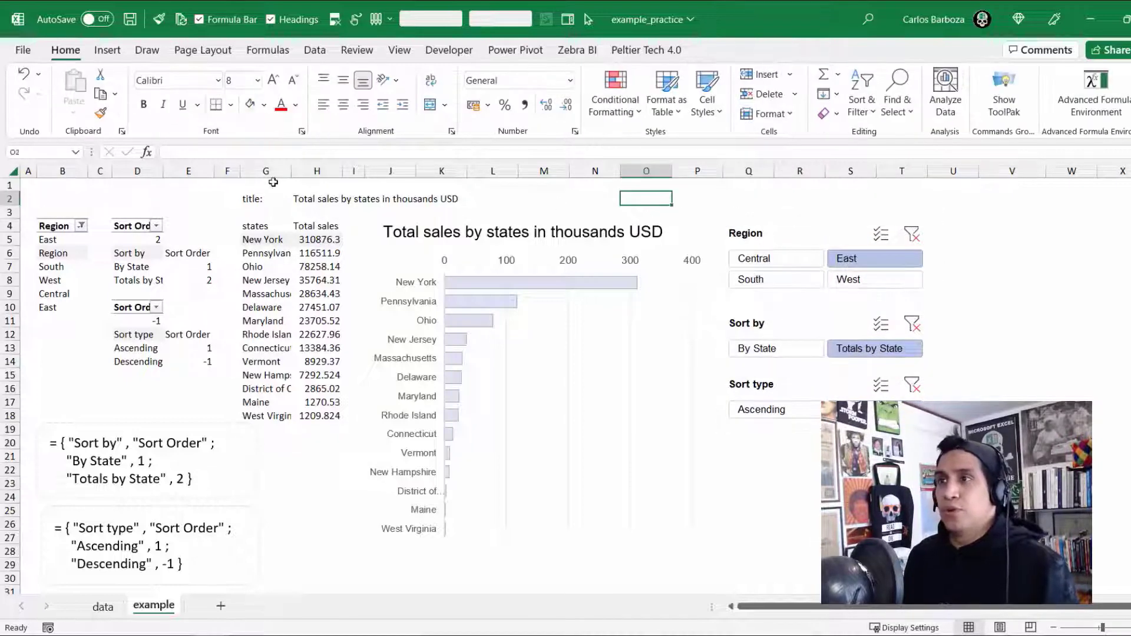
- Collapse the ribbon and test the Region slicer by switching between Central, South, West and East, ending on West
{"action": "double_click", "coordinate": [66, 52]}
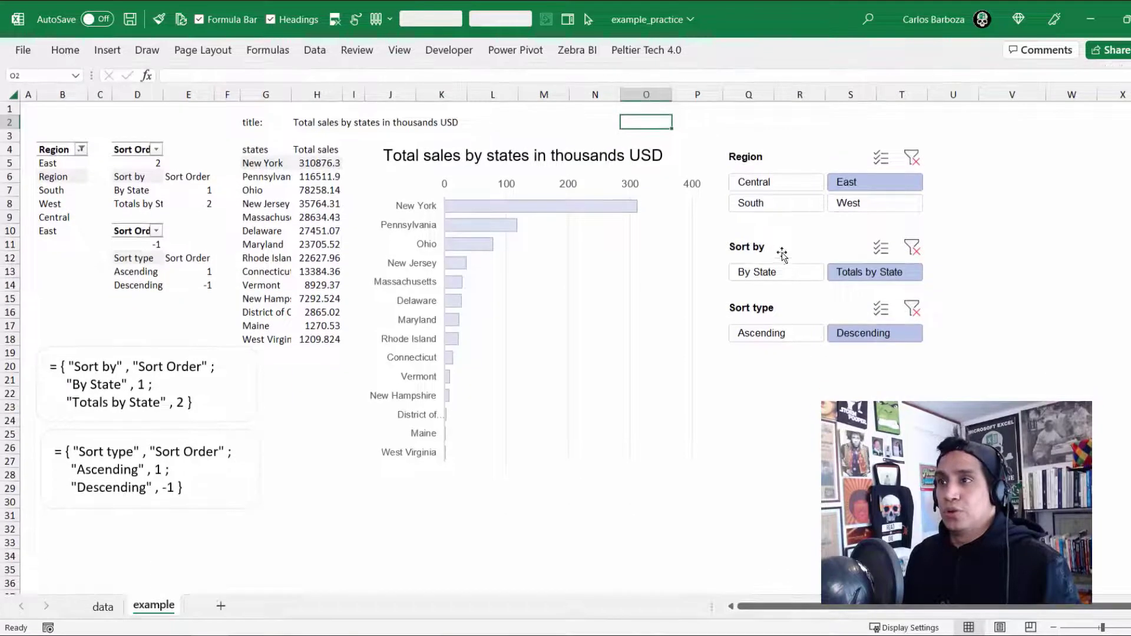
{"action": "left_click", "coordinate": [784, 183]}
{"action": "left_click", "coordinate": [789, 203]}
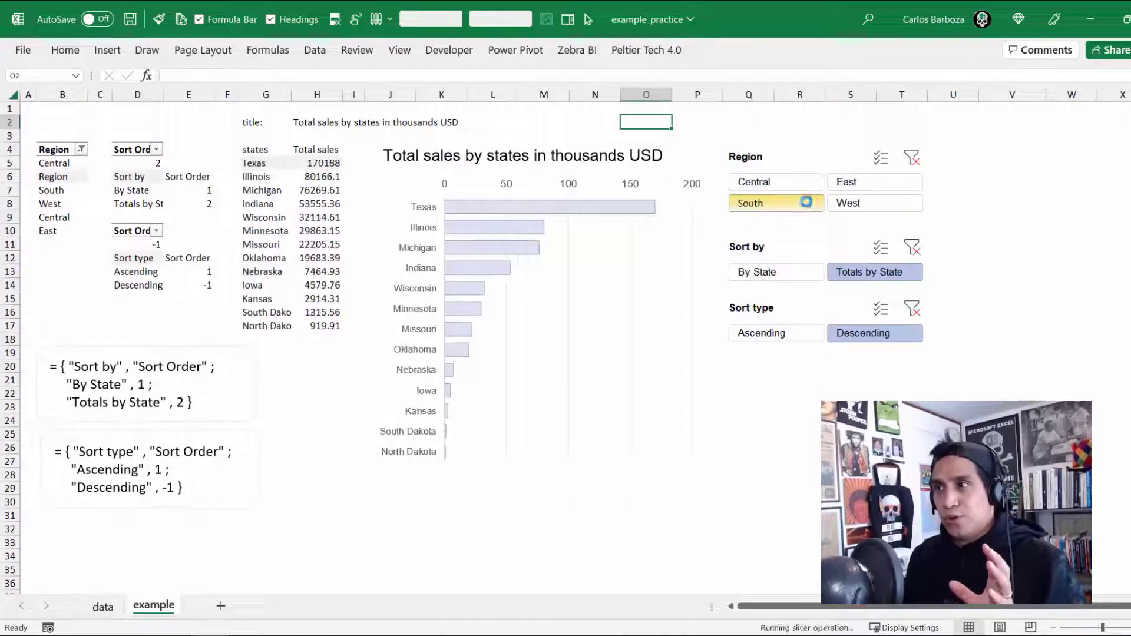
{"action": "left_click", "coordinate": [846, 204]}
{"action": "left_click", "coordinate": [848, 183]}
{"action": "left_click", "coordinate": [813, 184]}
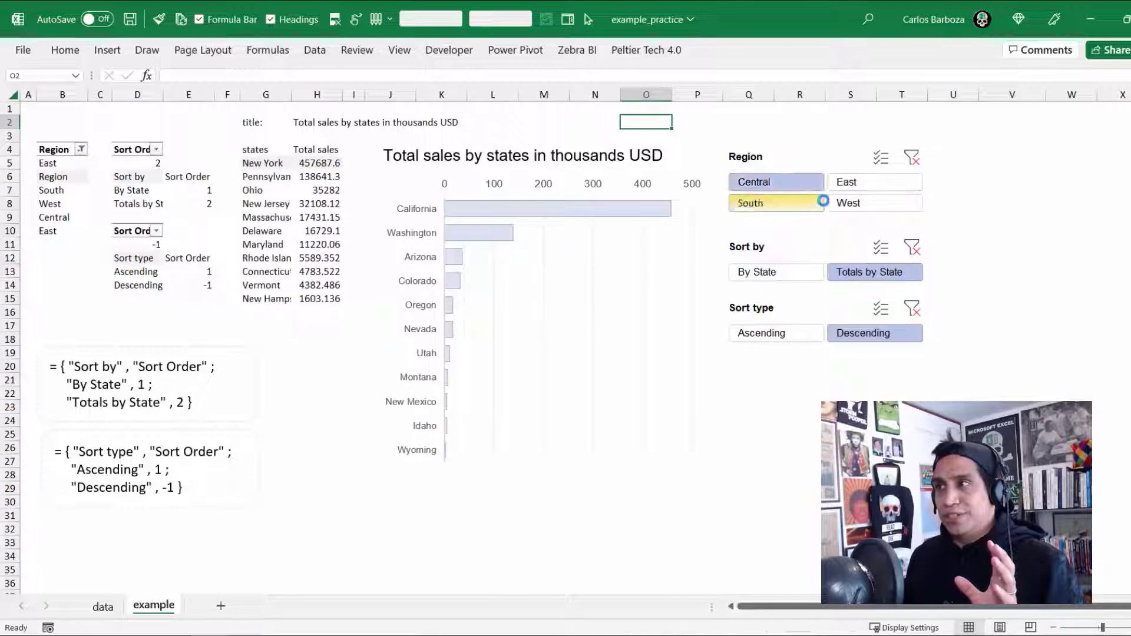
{"action": "left_click", "coordinate": [820, 202]}
{"action": "left_click", "coordinate": [851, 203]}
- Test the chart's sorting by State and by Totals by State, switching the sort type to Ascending, ending on Totals by State
{"action": "left_click", "coordinate": [808, 271]}
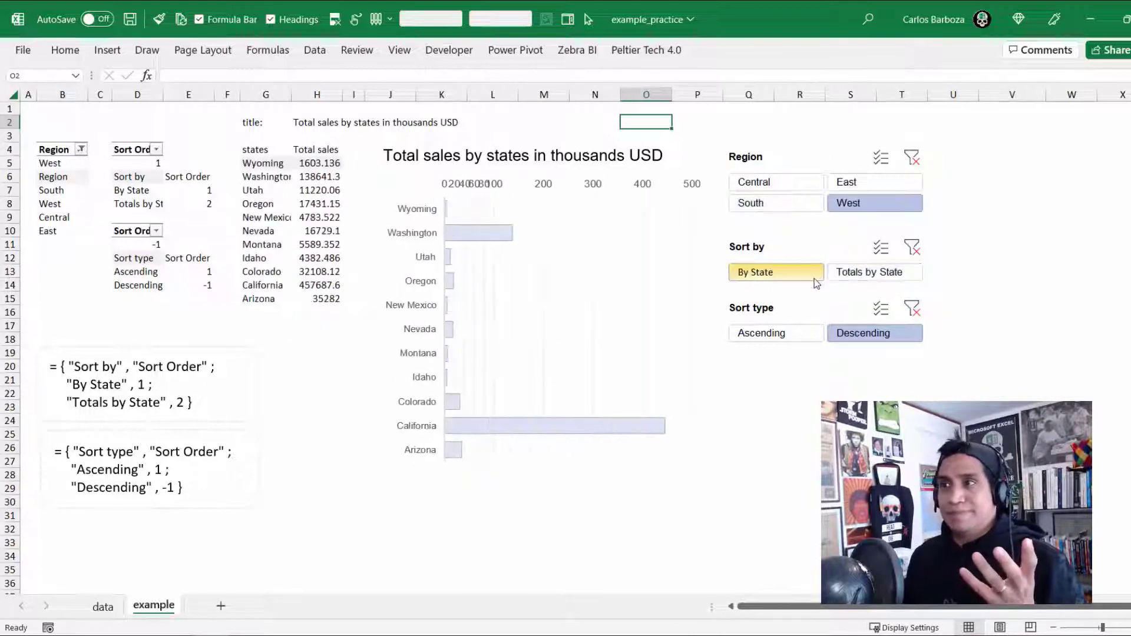
{"action": "left_click", "coordinate": [856, 277]}
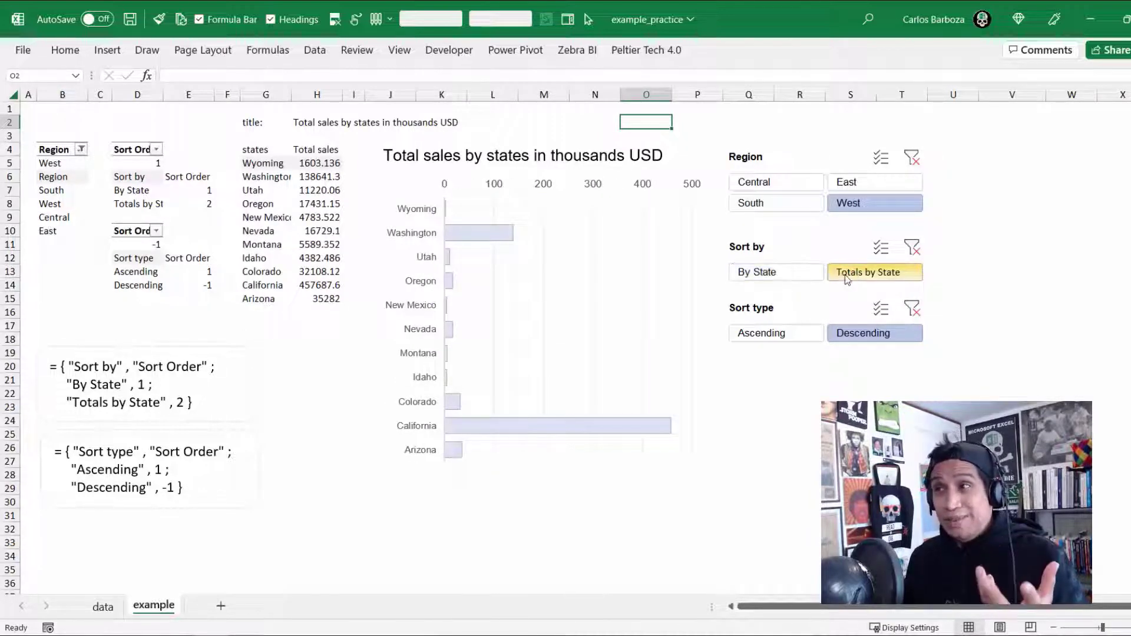
{"action": "left_click", "coordinate": [795, 332]}
{"action": "left_click", "coordinate": [792, 272]}
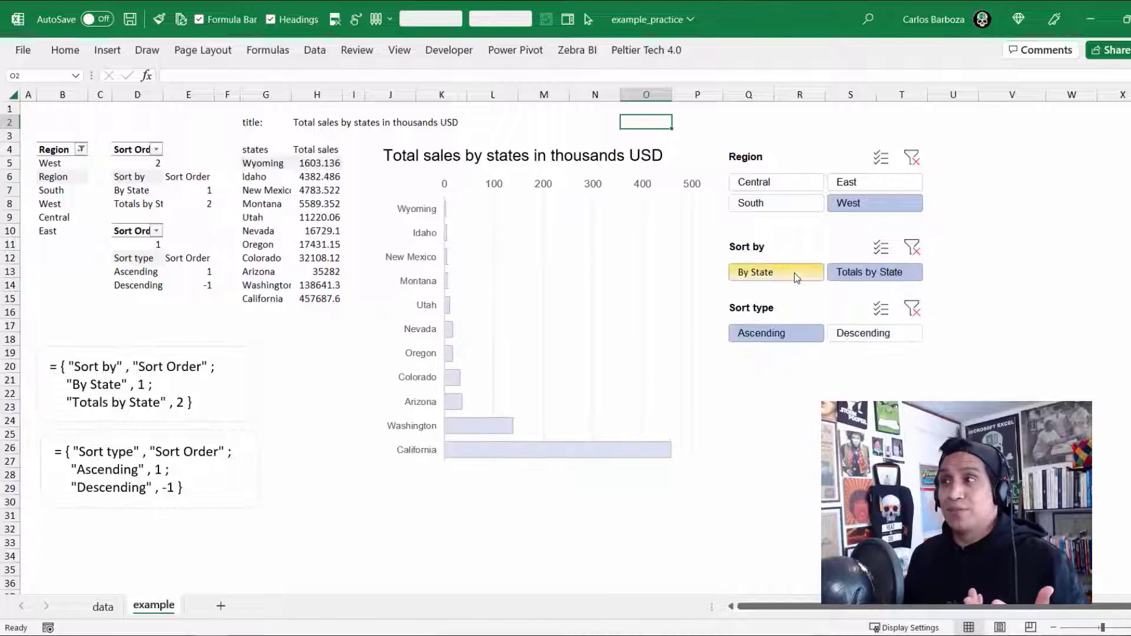
{"action": "left_click", "coordinate": [836, 273]}
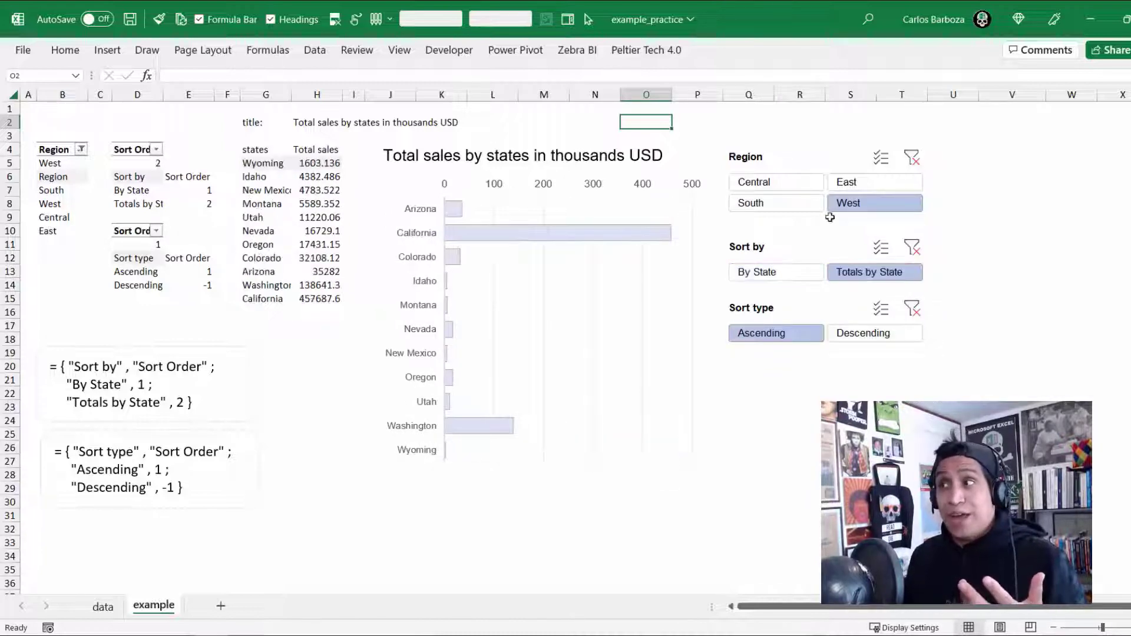
- Test the East region with Descending order and By State sorting, returning to West and Totals by State
{"action": "left_click", "coordinate": [843, 182]}
{"action": "left_click", "coordinate": [856, 336]}
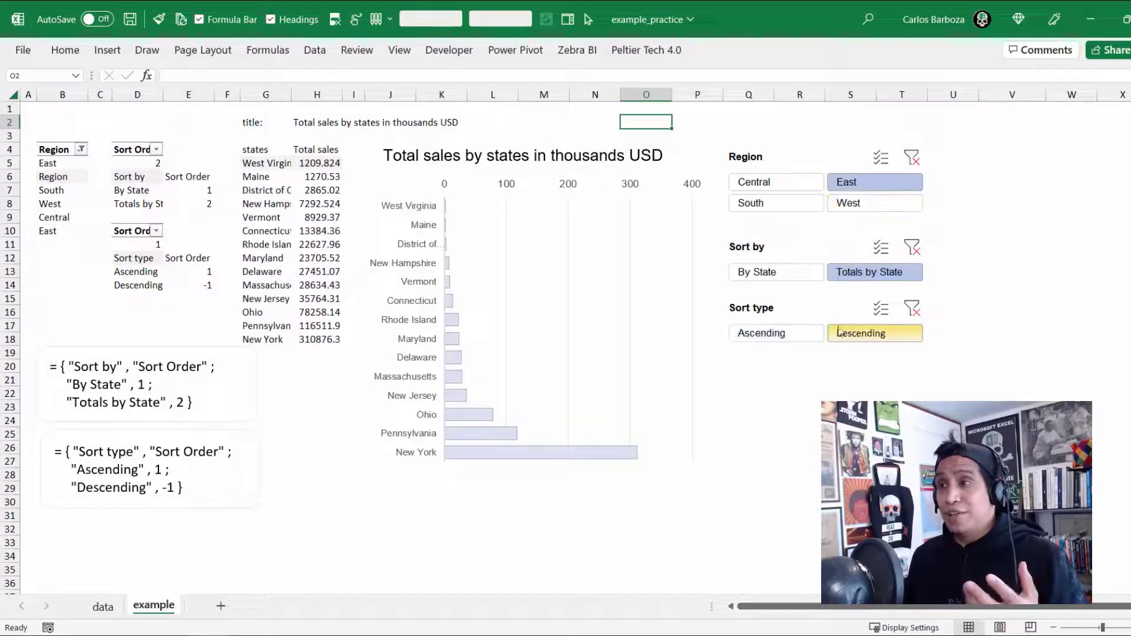
{"action": "left_click", "coordinate": [788, 273]}
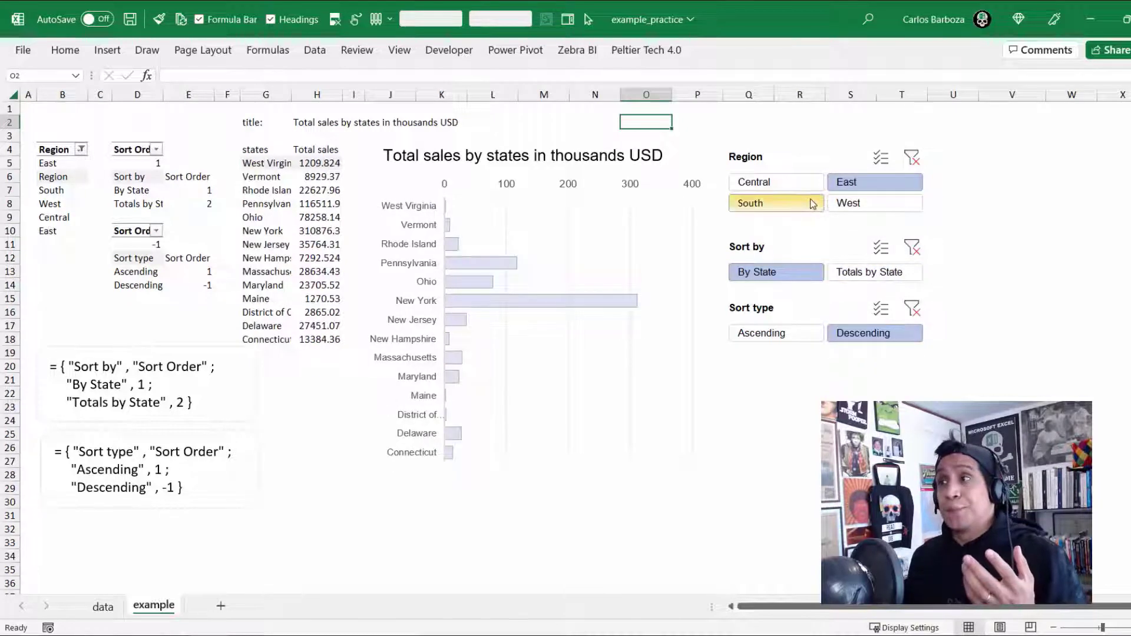
{"action": "left_click", "coordinate": [851, 206]}
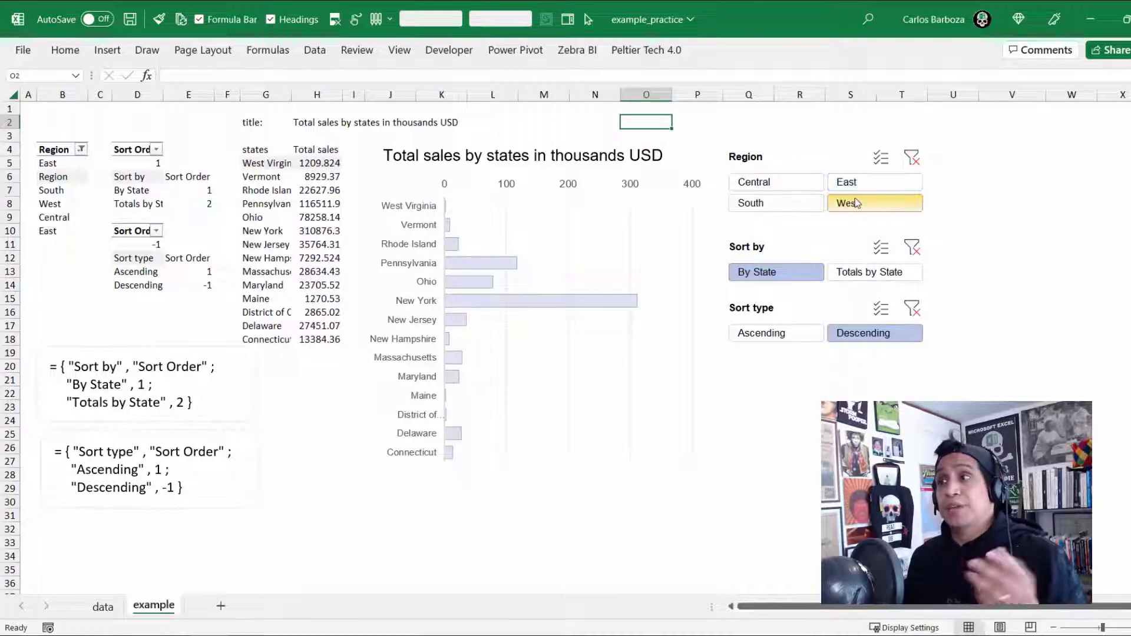
{"action": "left_click", "coordinate": [849, 275]}
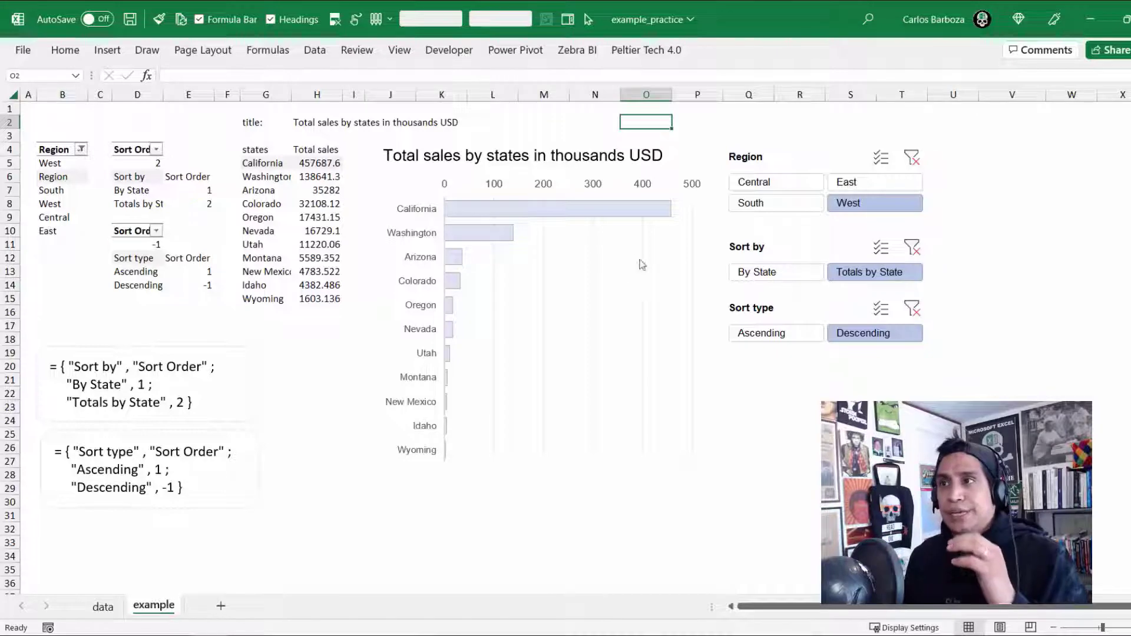
- Turn off the filter on the data sheet's table and return to the example sheet
{"action": "left_click", "coordinate": [290, 164]}
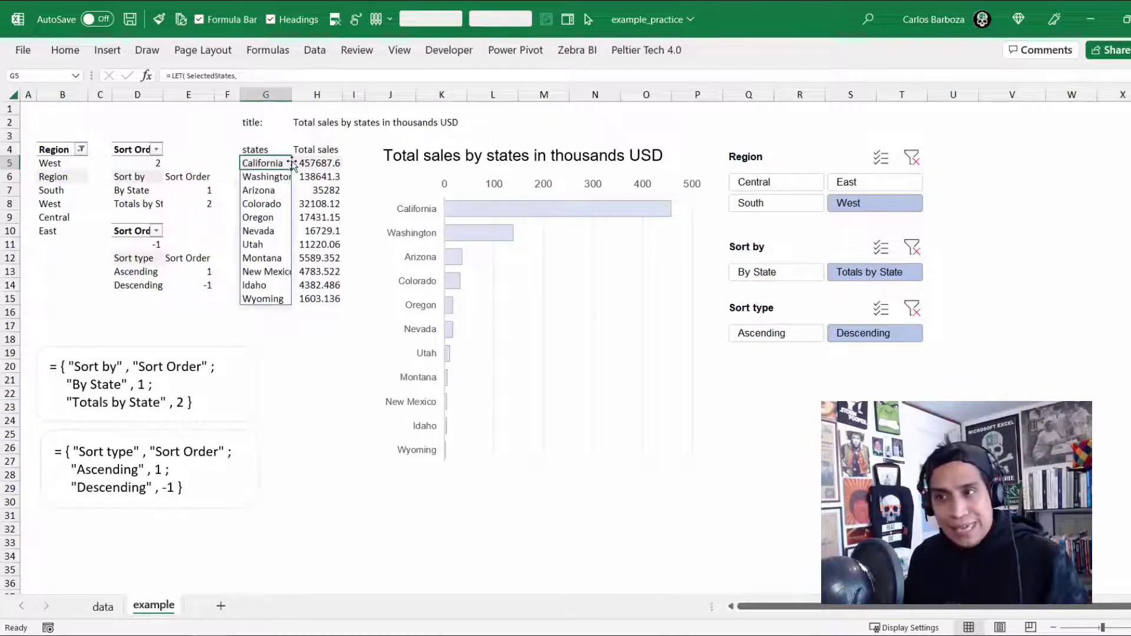
{"action": "key", "text": "ctrl+Page_Up"}
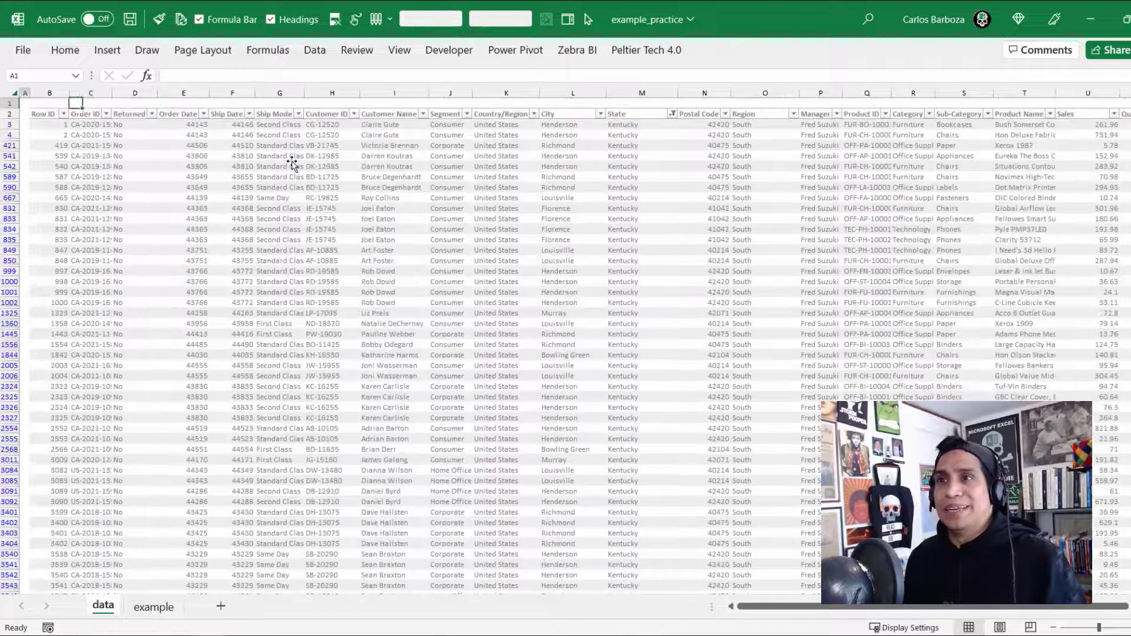
{"action": "key", "text": "Down"}
{"action": "key", "text": "Right"}
{"action": "key", "text": "ctrl+shift+l"}
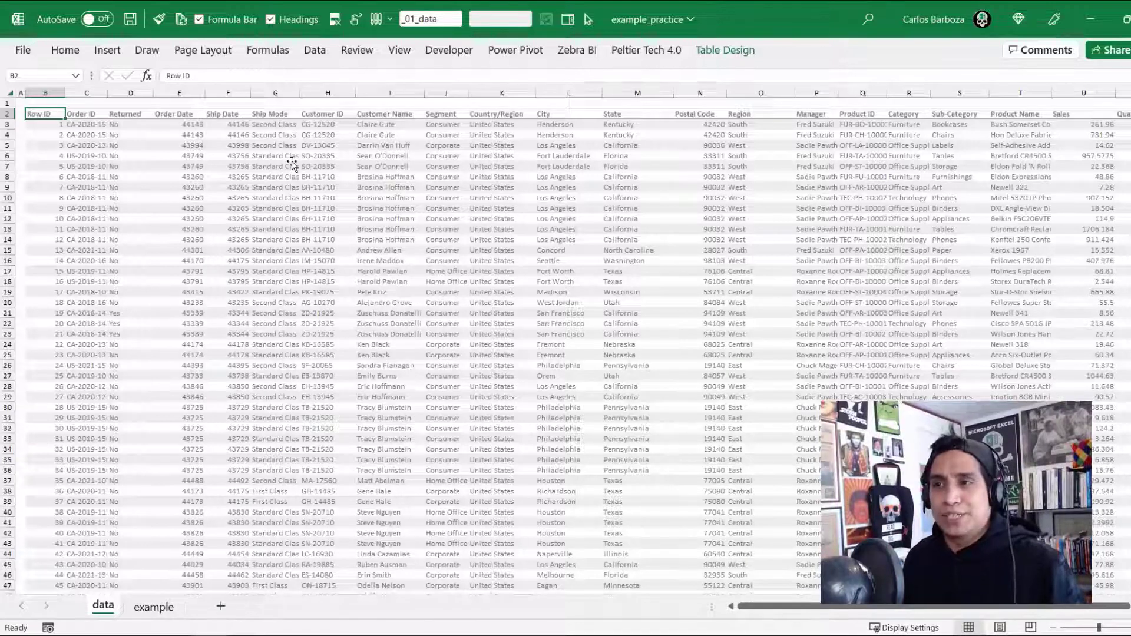
{"action": "key", "text": "ctrl+Page_Down"}
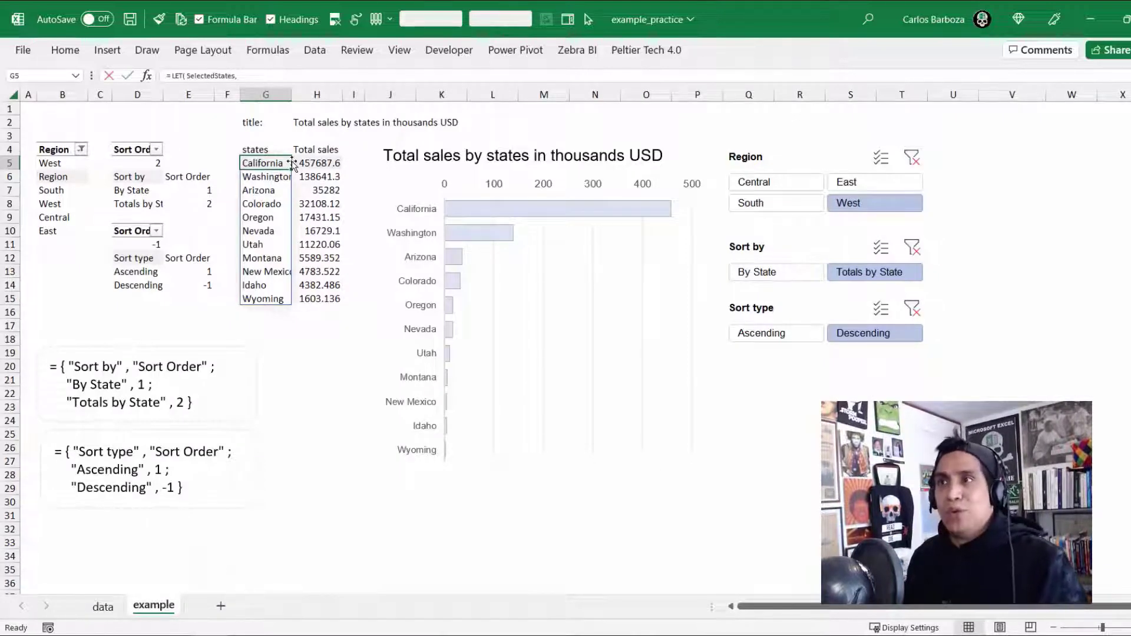
{"action": "key", "text": "F2"}
{"action": "key", "text": "Escape"}
{"action": "key", "text": "Right"}
{"action": "key", "text": "Left"}
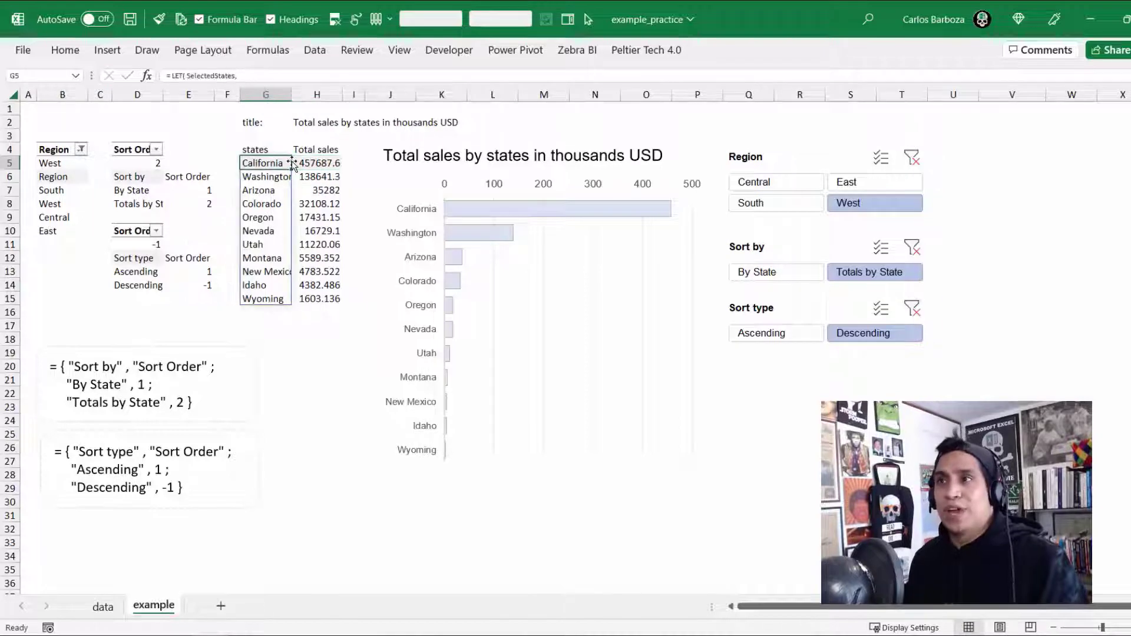
{"action": "key", "text": "F2"}
{"action": "key", "text": "Escape"}
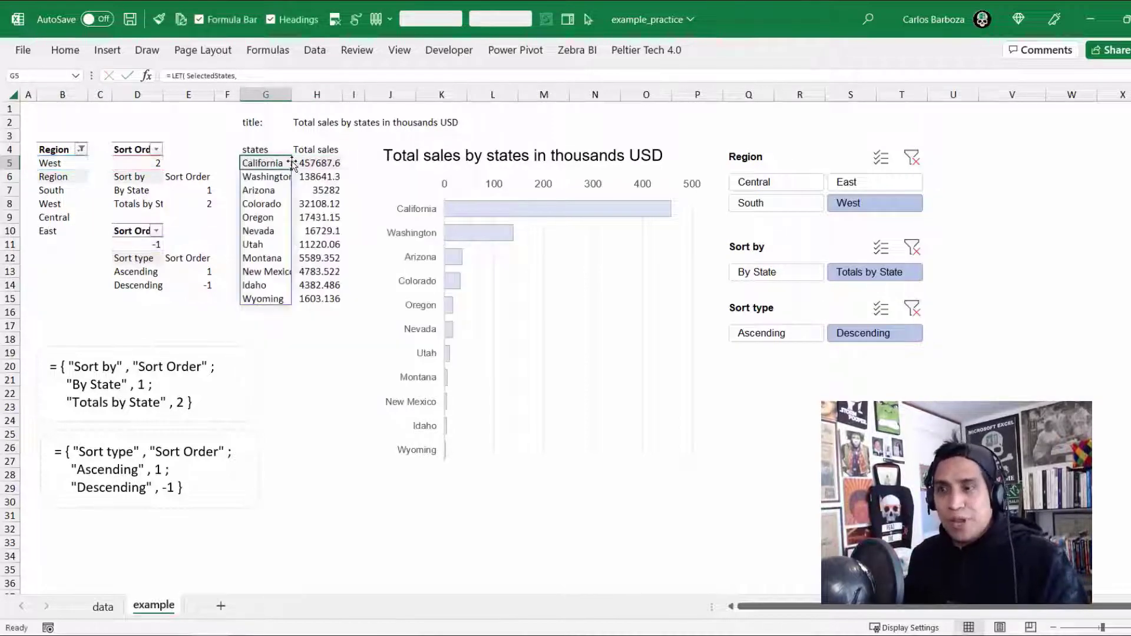
- Rename the defined name Slicer_Sort_type as _09_Slicer_Sort_type in the Name Manager
{"action": "key", "text": "ctrl+F3"}
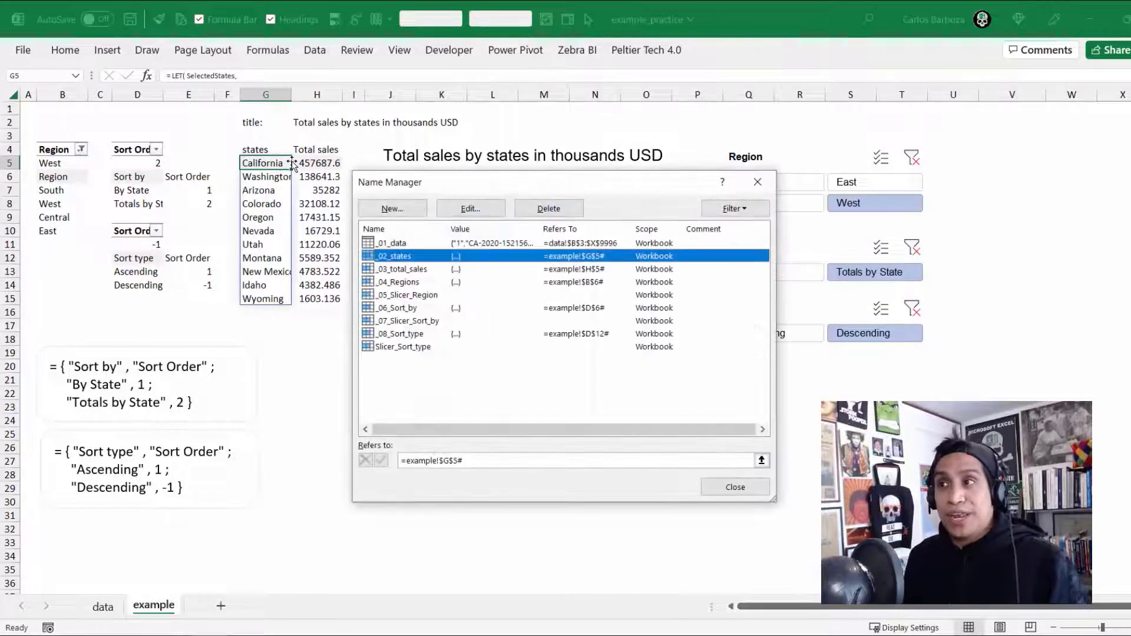
{"action": "left_click", "coordinate": [394, 352]}
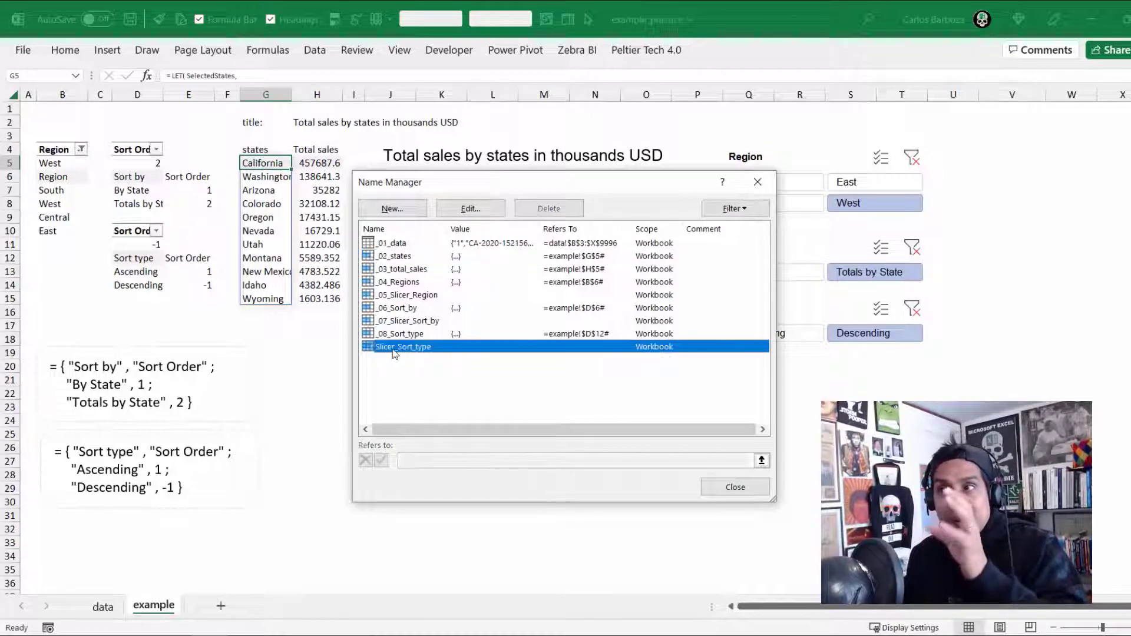
{"action": "left_click", "coordinate": [504, 211]}
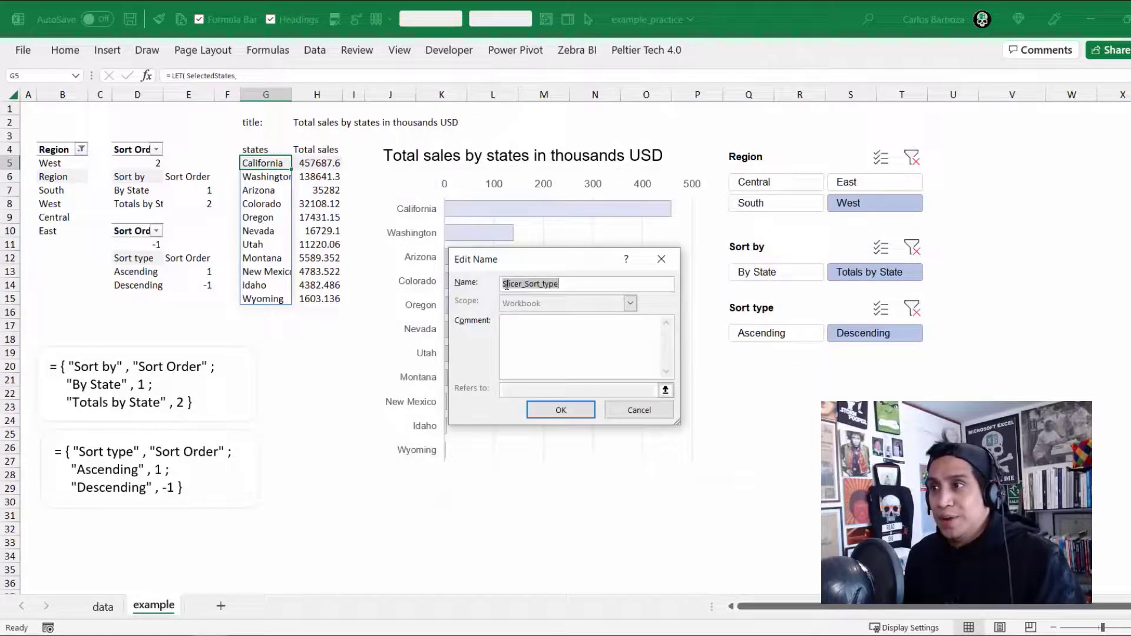
{"action": "left_click", "coordinate": [512, 284]}
{"action": "type", "text": "_09_"}
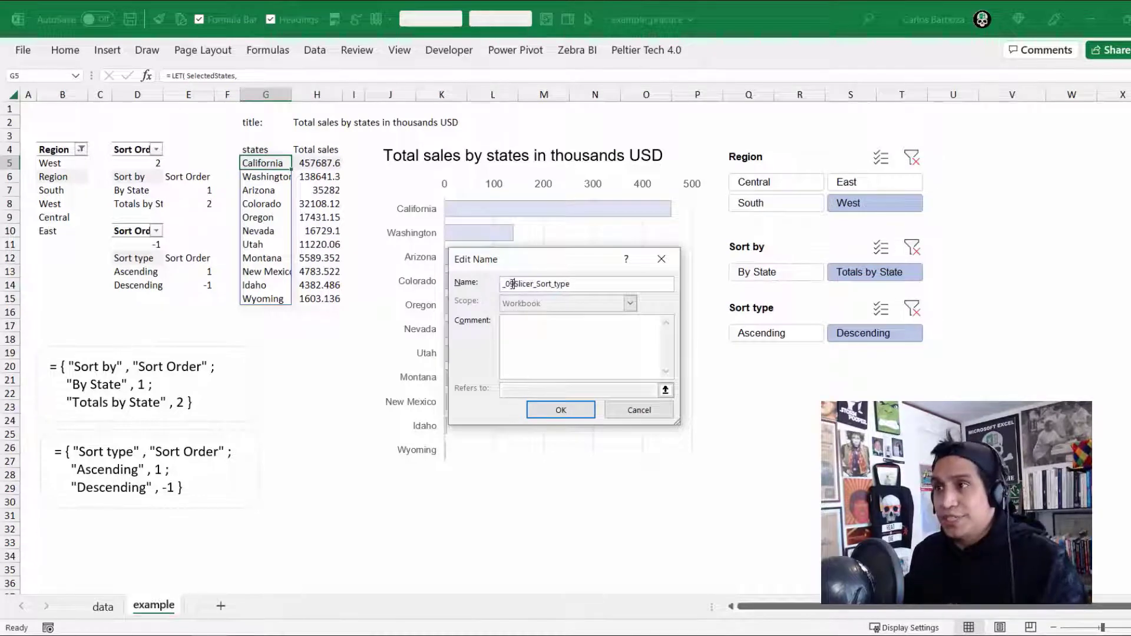
{"action": "left_click", "coordinate": [582, 406]}
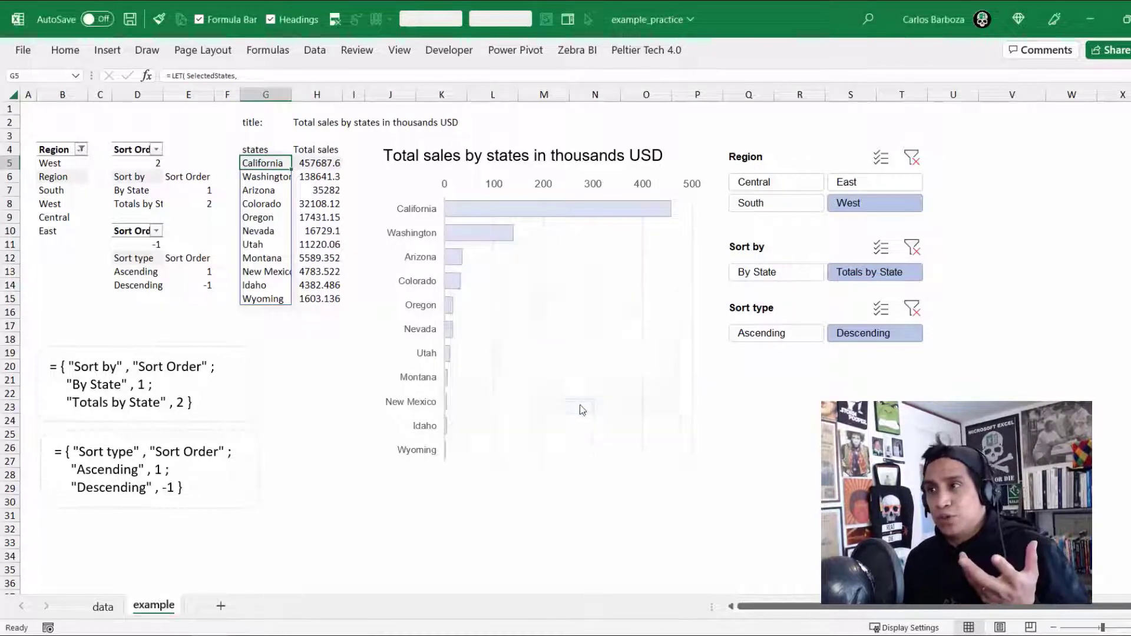
{"action": "left_click_drag", "start_coordinate": [476, 189], "coordinate": [456, 206]}
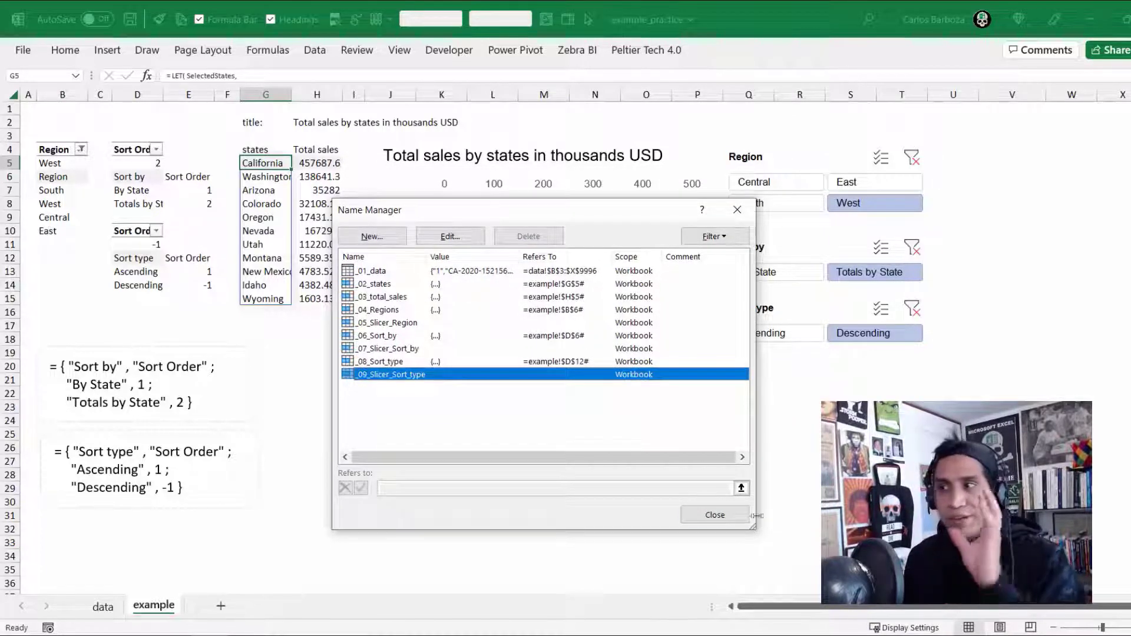
- Close the Name Manager and select the sales chart's plot area to examine the sorted bars
{"action": "left_click", "coordinate": [715, 515]}
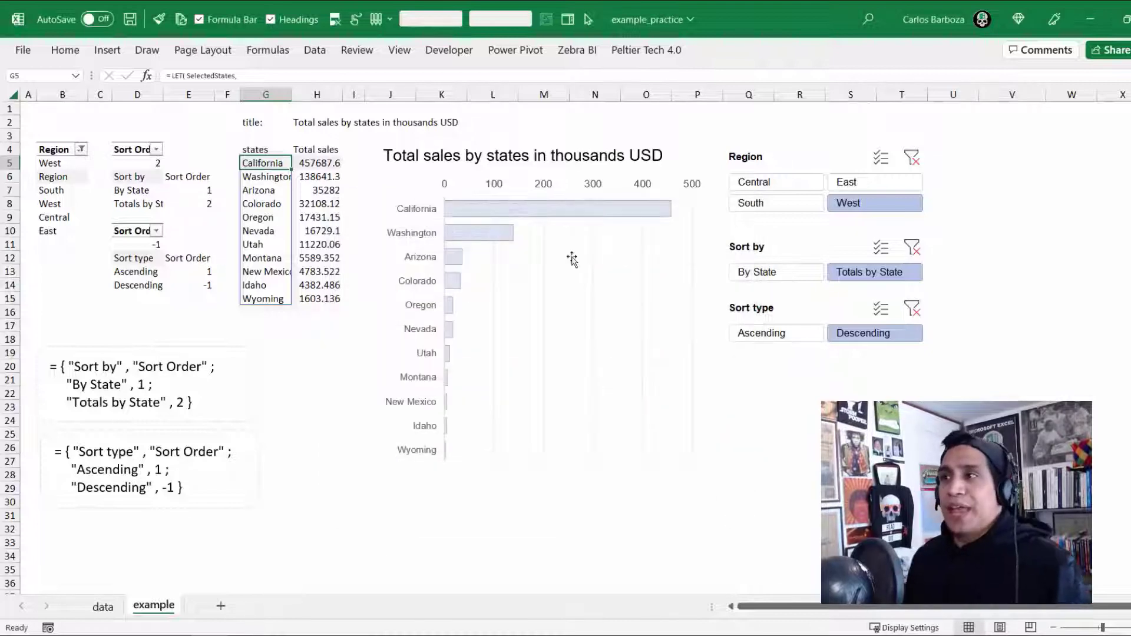
{"action": "left_click", "coordinate": [613, 268]}
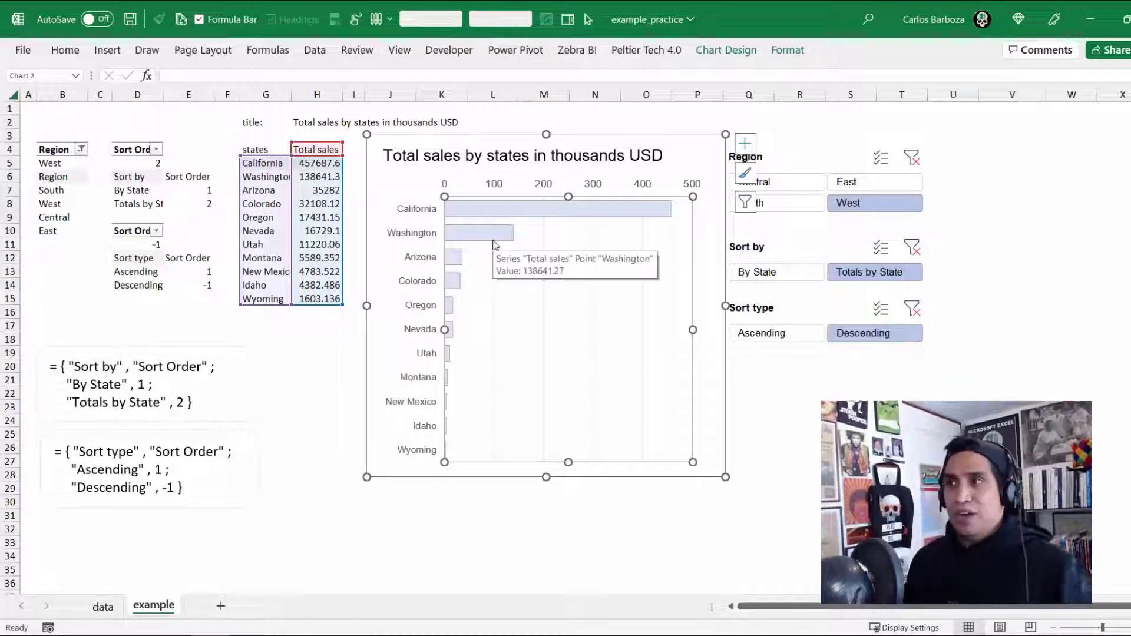
{"action": "left_click", "coordinate": [785, 382]}
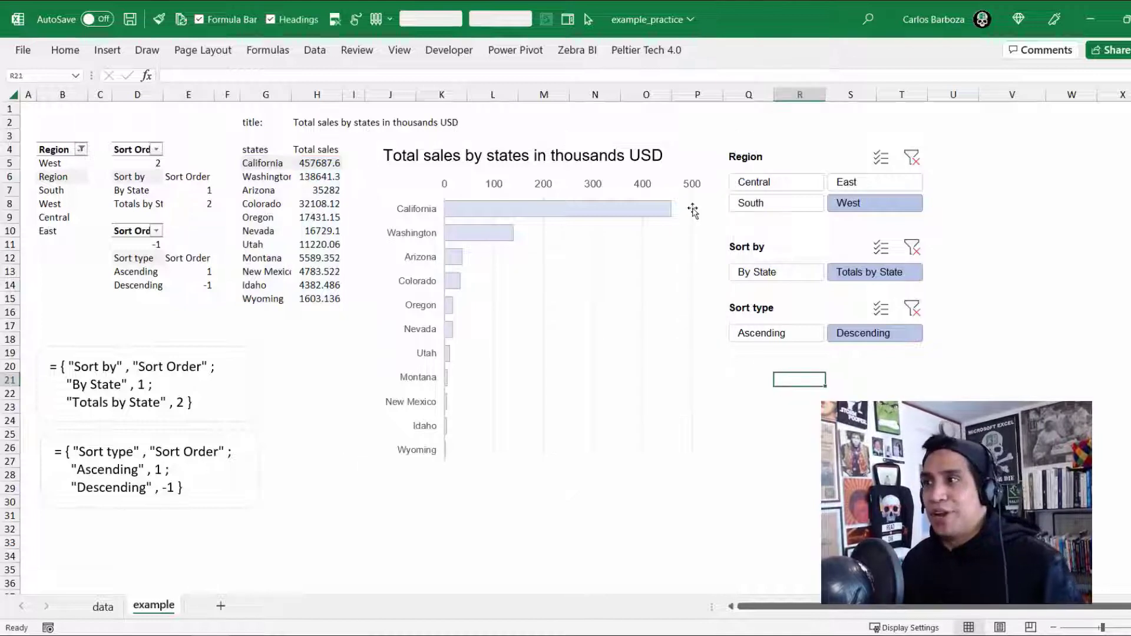
- Select the chart together with the Region, Sort by and Sort type slicers, and clear the selection
{"action": "left_click", "coordinate": [682, 158]}
{"action": "left_click", "coordinate": [793, 227], "text": "ctrl"}
{"action": "left_click", "coordinate": [793, 285], "text": "ctrl"}
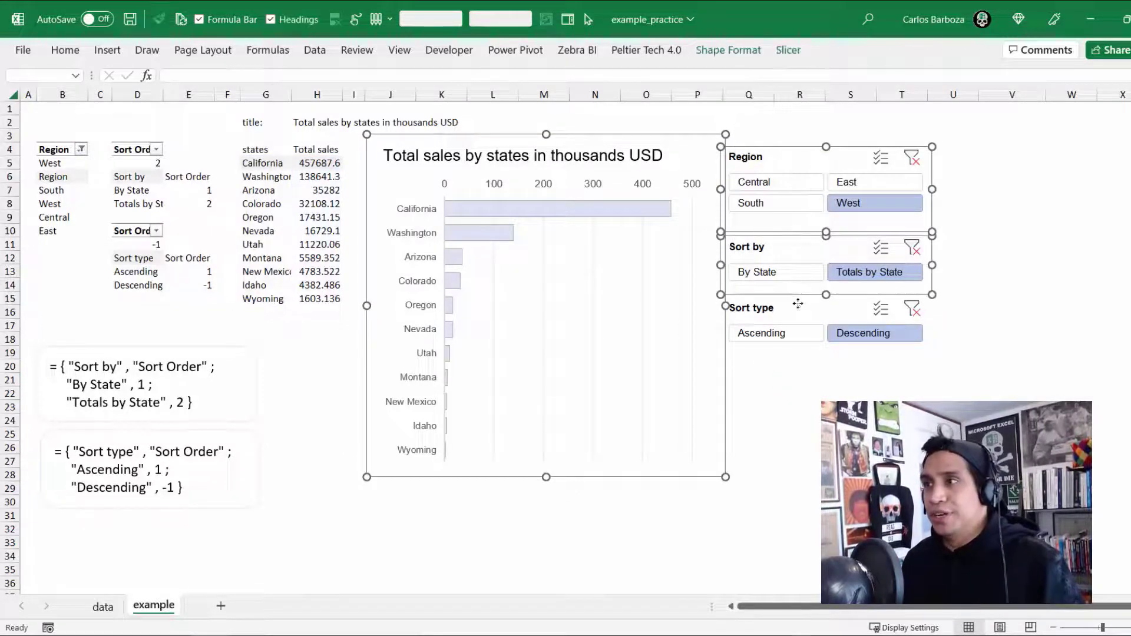
{"action": "left_click", "coordinate": [798, 308], "text": "ctrl"}
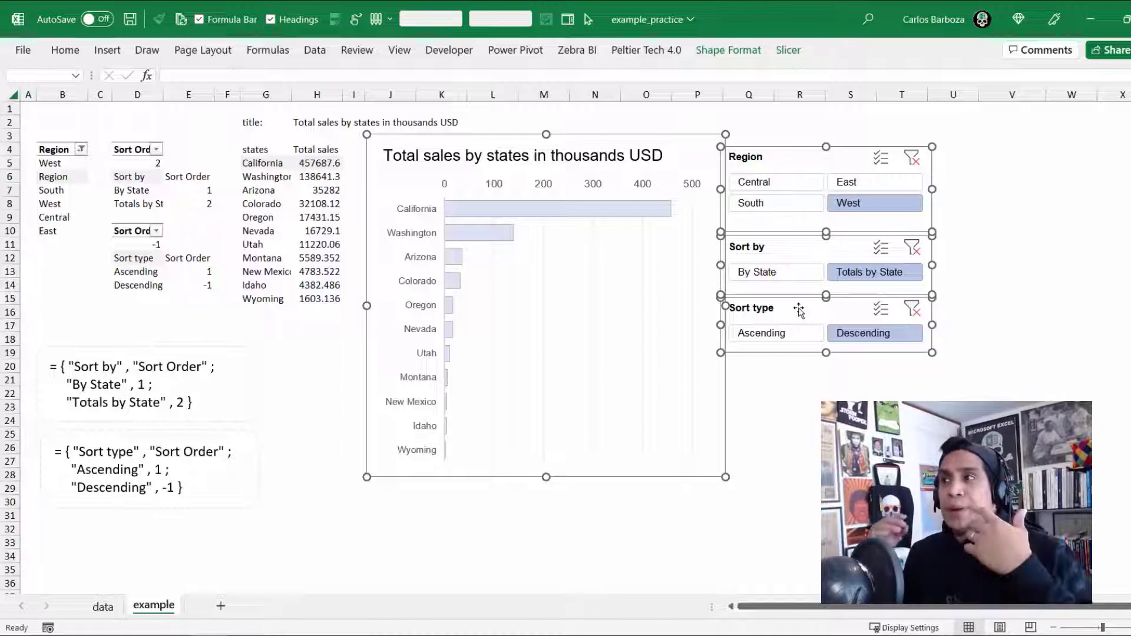
{"action": "left_click", "coordinate": [799, 383]}
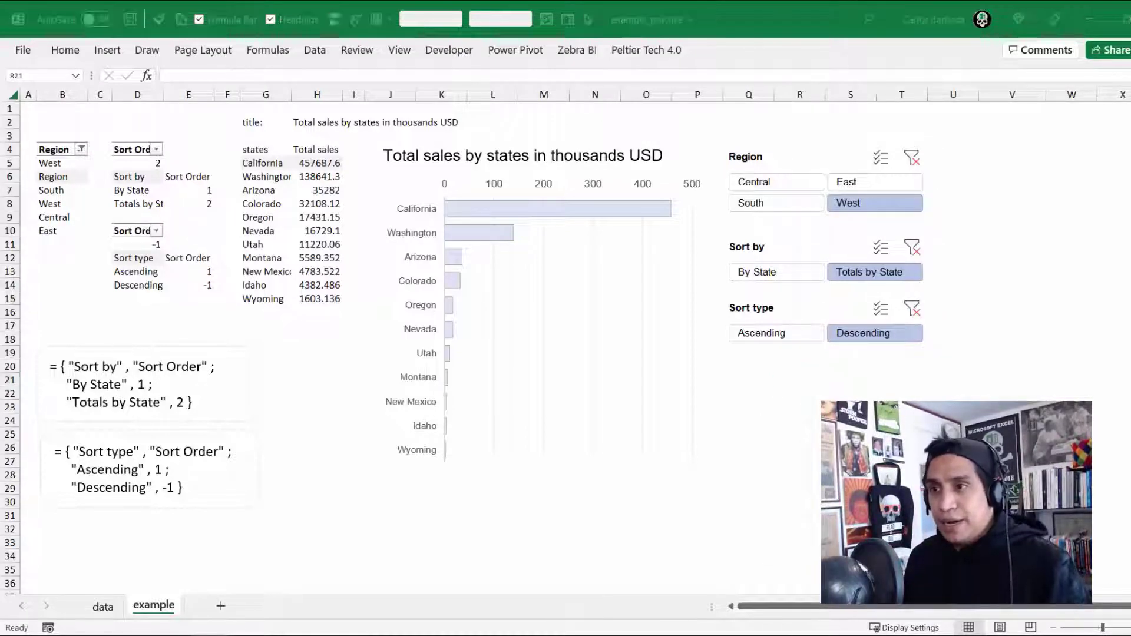
- Switch to the browser and look through the speaker profiles on the Excel Virtually Global speakers page
{"action": "mouse_move", "coordinate": [119, 606]}
{"action": "left_click", "coordinate": [197, 567]}
{"action": "left_click", "coordinate": [199, 9]}
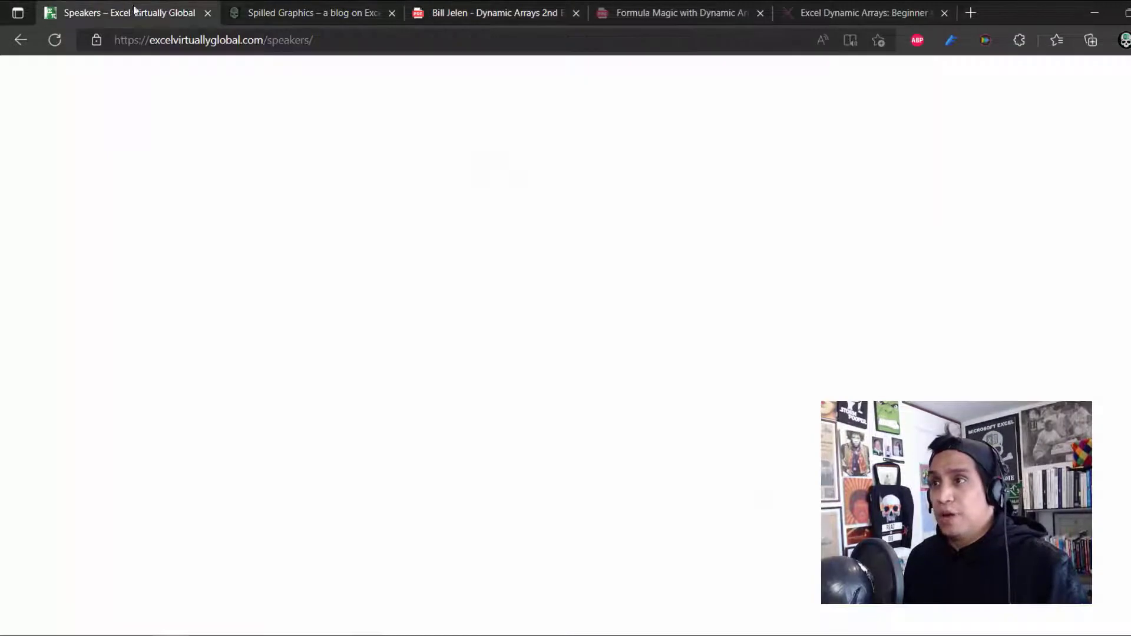
{"action": "scroll", "coordinate": [415, 253], "scroll_direction": "down", "scroll_amount": 5}
{"action": "scroll", "coordinate": [416, 256], "scroll_direction": "down", "scroll_amount": 20}
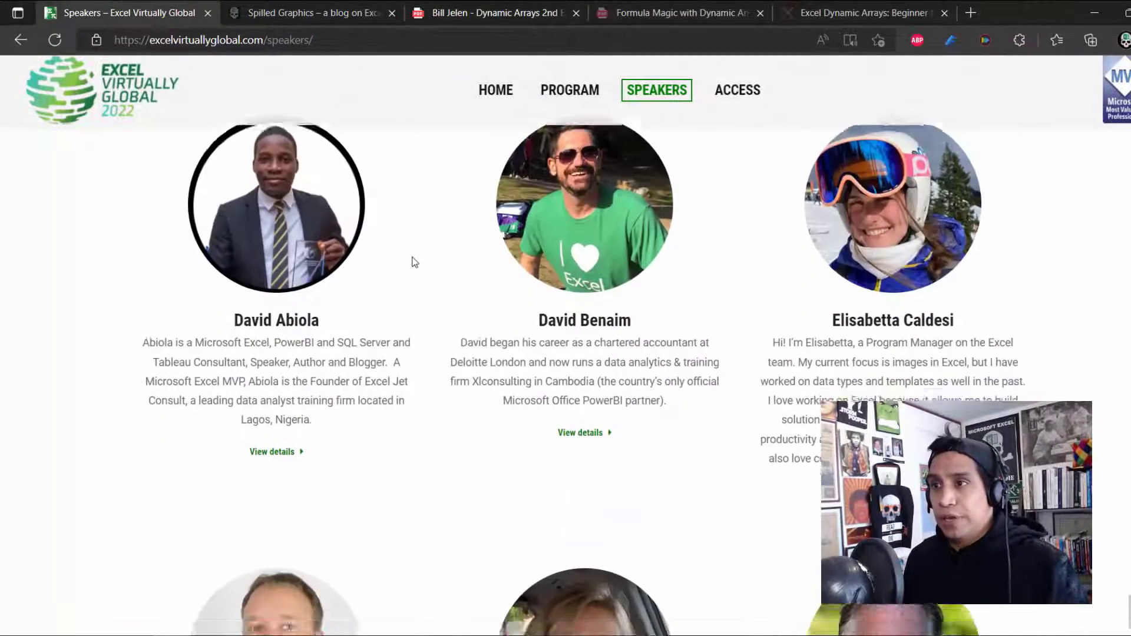
{"action": "scroll", "coordinate": [416, 270], "scroll_direction": "down", "scroll_amount": 10}
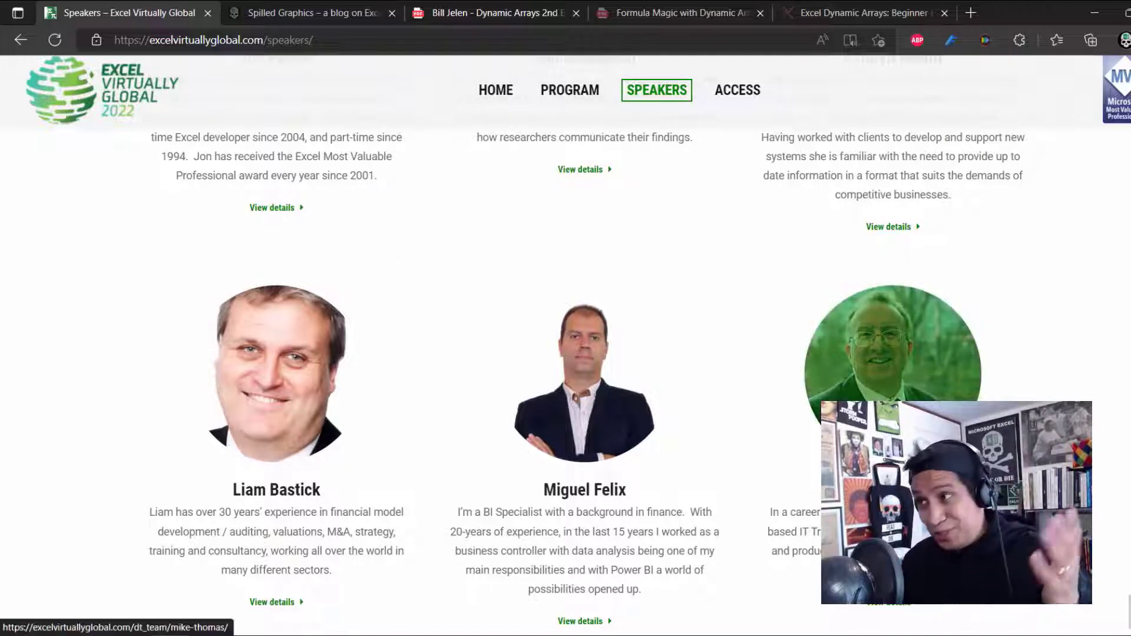
{"action": "scroll", "coordinate": [926, 389], "scroll_direction": "down", "scroll_amount": 3}
{"action": "scroll", "coordinate": [925, 389], "scroll_direction": "down", "scroll_amount": 3}
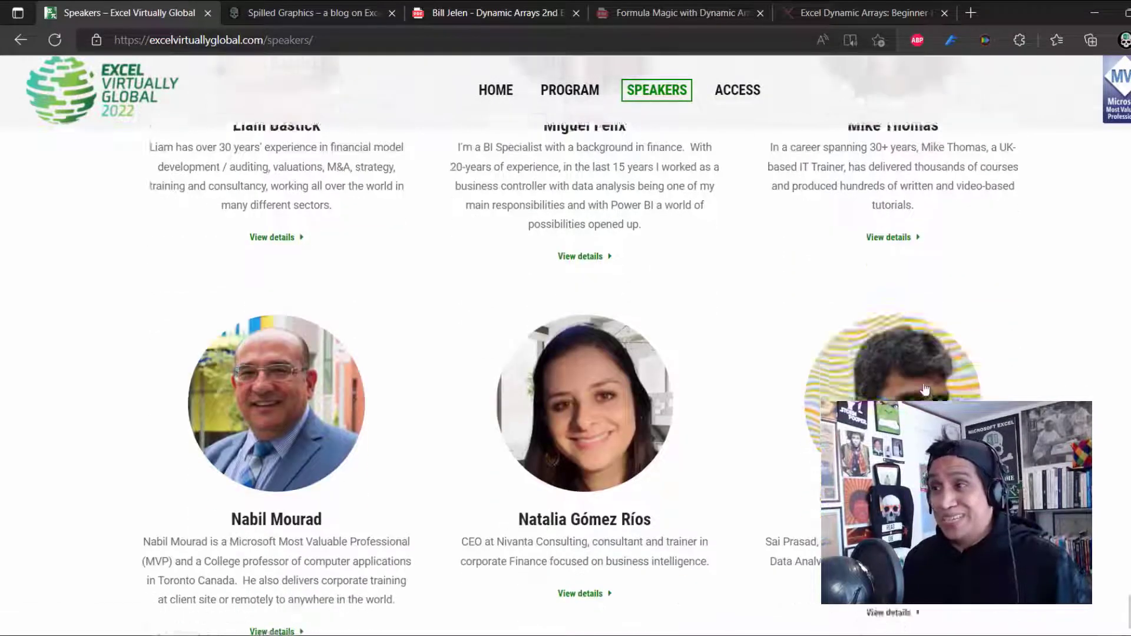
{"action": "scroll", "coordinate": [925, 388], "scroll_direction": "down", "scroll_amount": 1}
{"action": "scroll", "coordinate": [896, 397], "scroll_direction": "down", "scroll_amount": 5}
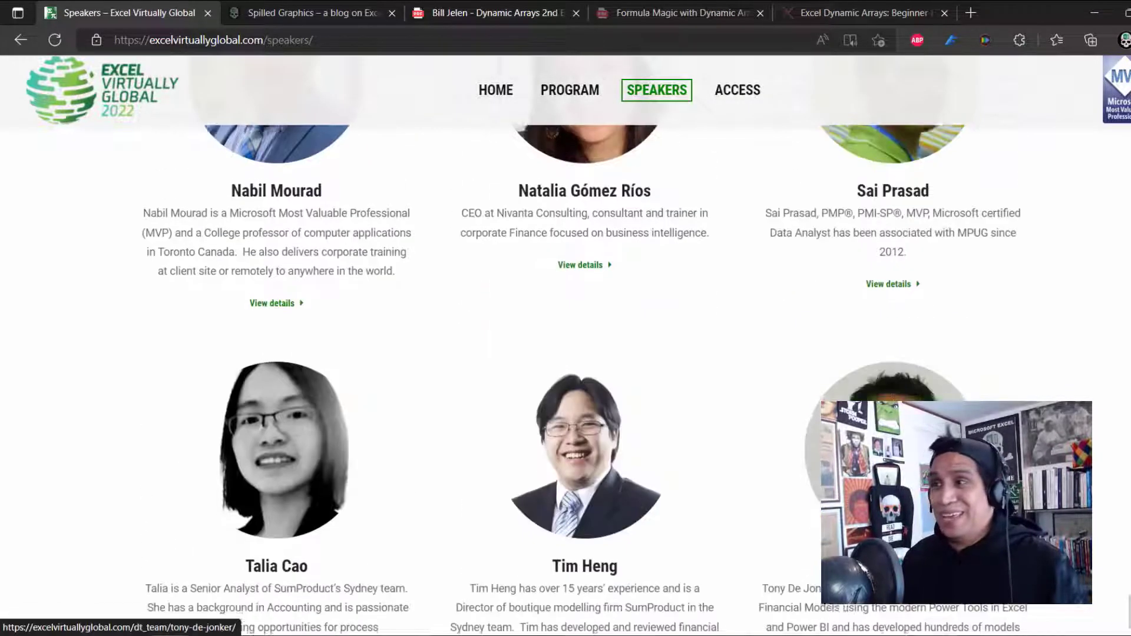
{"action": "scroll", "coordinate": [912, 399], "scroll_direction": "down", "scroll_amount": 7}
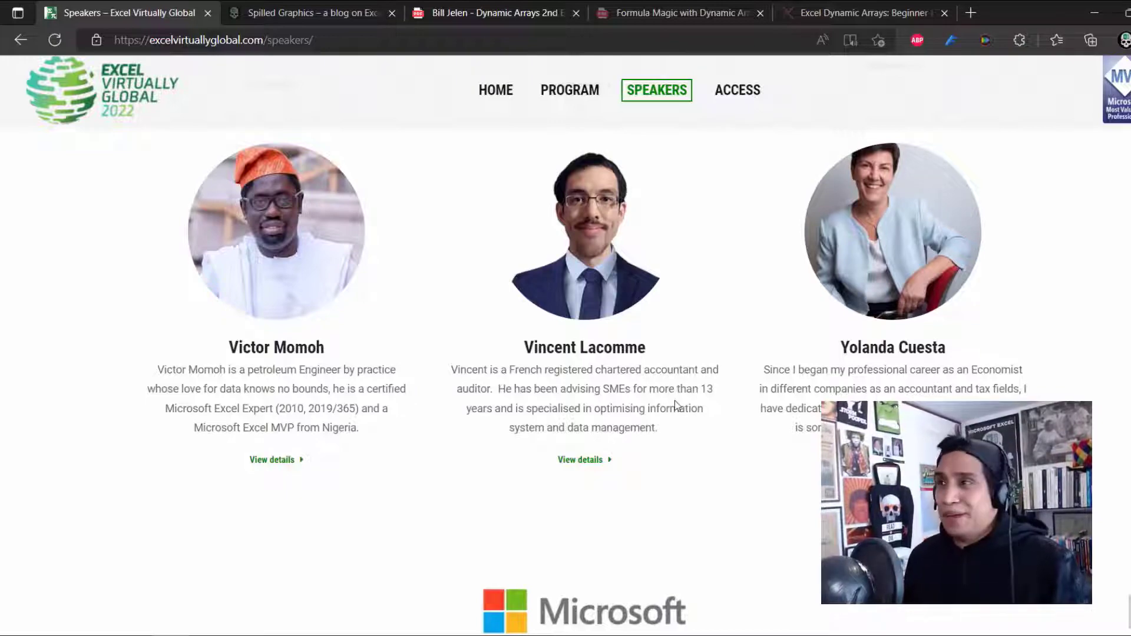
{"action": "scroll", "coordinate": [674, 401], "scroll_direction": "up", "scroll_amount": 20}
{"action": "scroll", "coordinate": [573, 420], "scroll_direction": "up", "scroll_amount": 20}
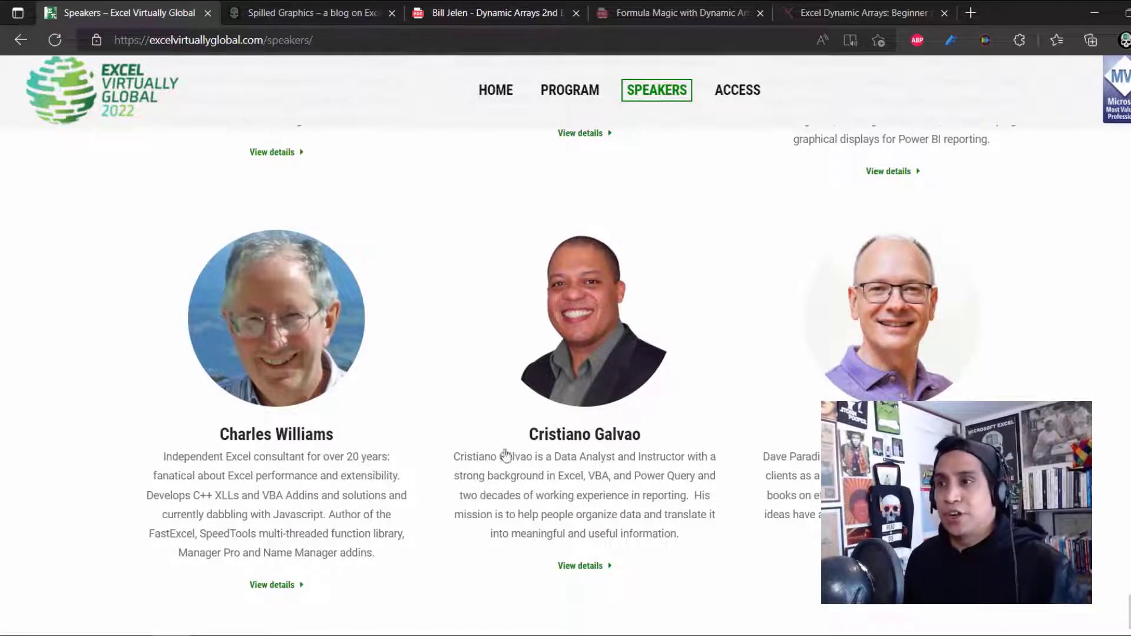
- Switch to the example_completed workbook in Excel and show its cover sheet
{"action": "mouse_move", "coordinate": [124, 625]}
{"action": "left_click", "coordinate": [106, 565]}
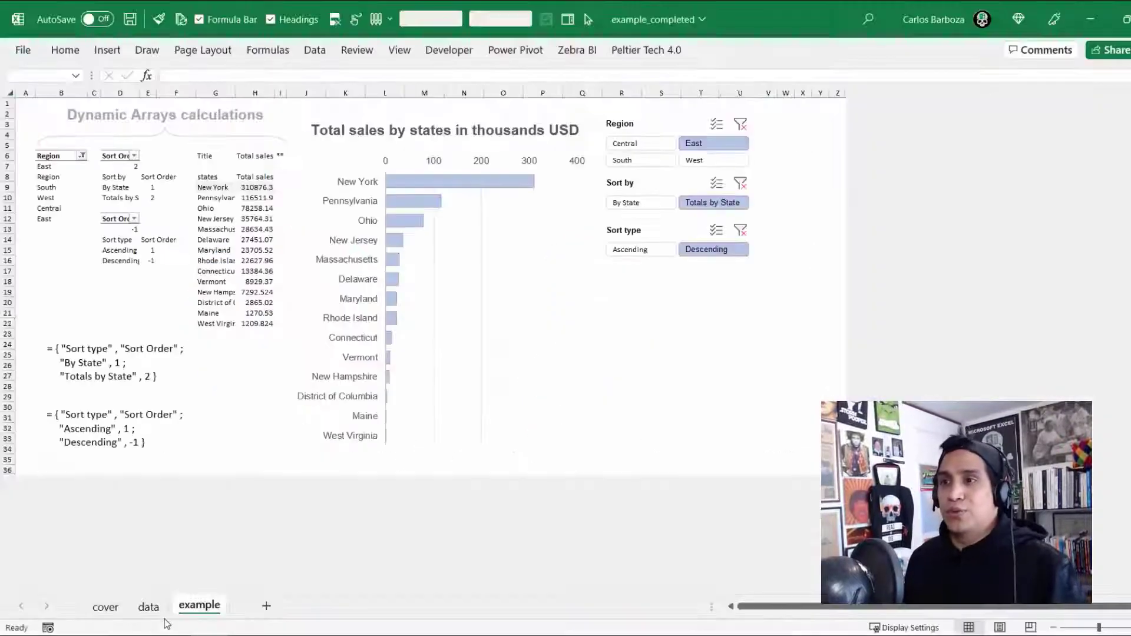
{"action": "key", "text": "ctrl+Page_Up"}
{"action": "key", "text": "ctrl+Page_Up"}
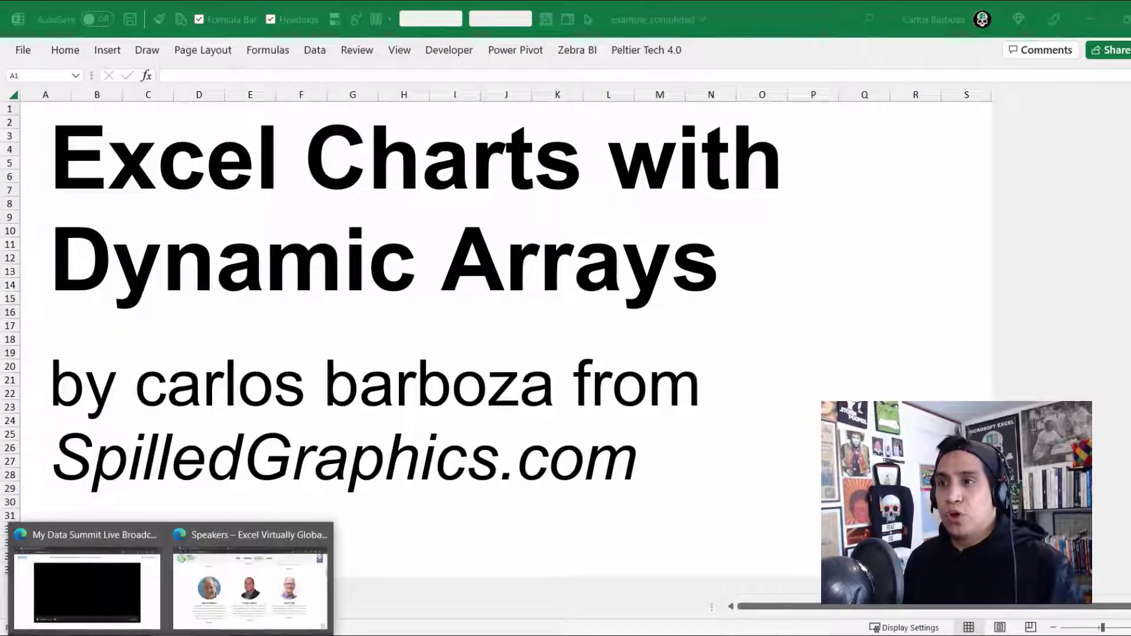
- Return to the browser, open LinkedIn in a new tab and view the signed-in account's own profile
{"action": "left_click", "coordinate": [192, 610]}
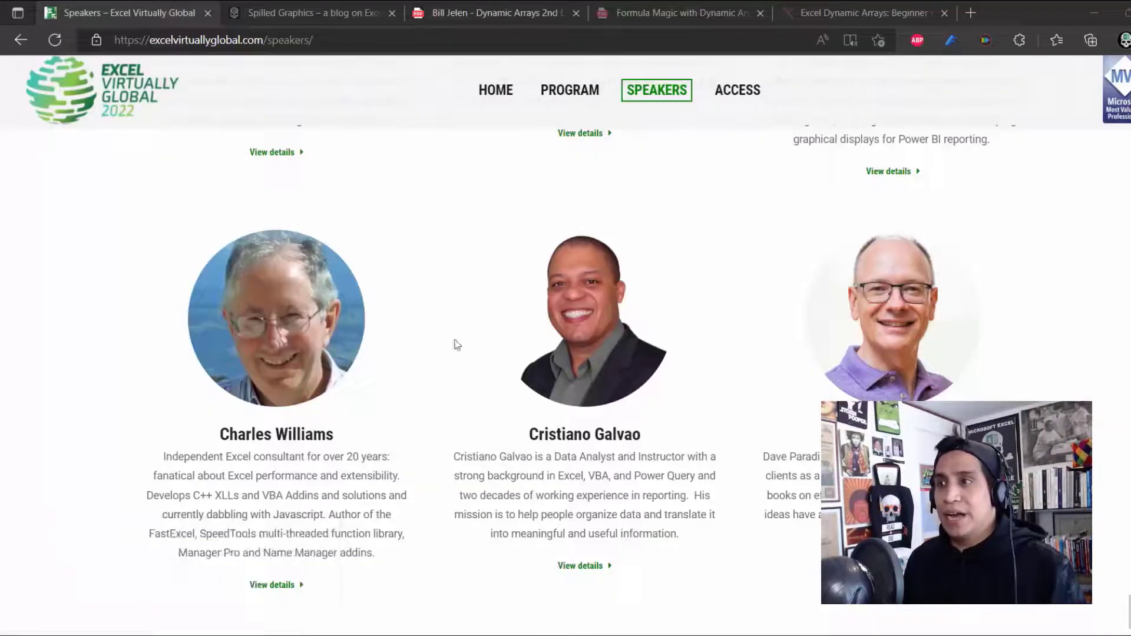
{"action": "left_click", "coordinate": [967, 9]}
{"action": "type", "text": "llin"}
{"action": "key", "text": "BackSpace"}
{"action": "key", "text": "BackSpace"}
{"action": "key", "text": "BackSpace"}
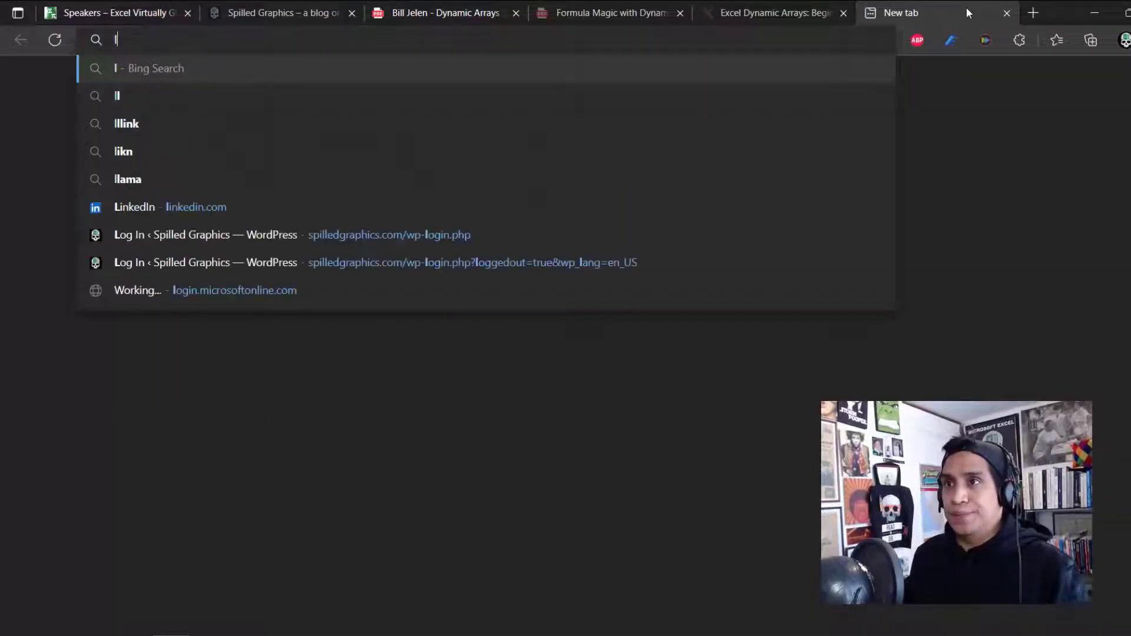
{"action": "type", "text": "in"}
{"action": "key", "text": "Return"}
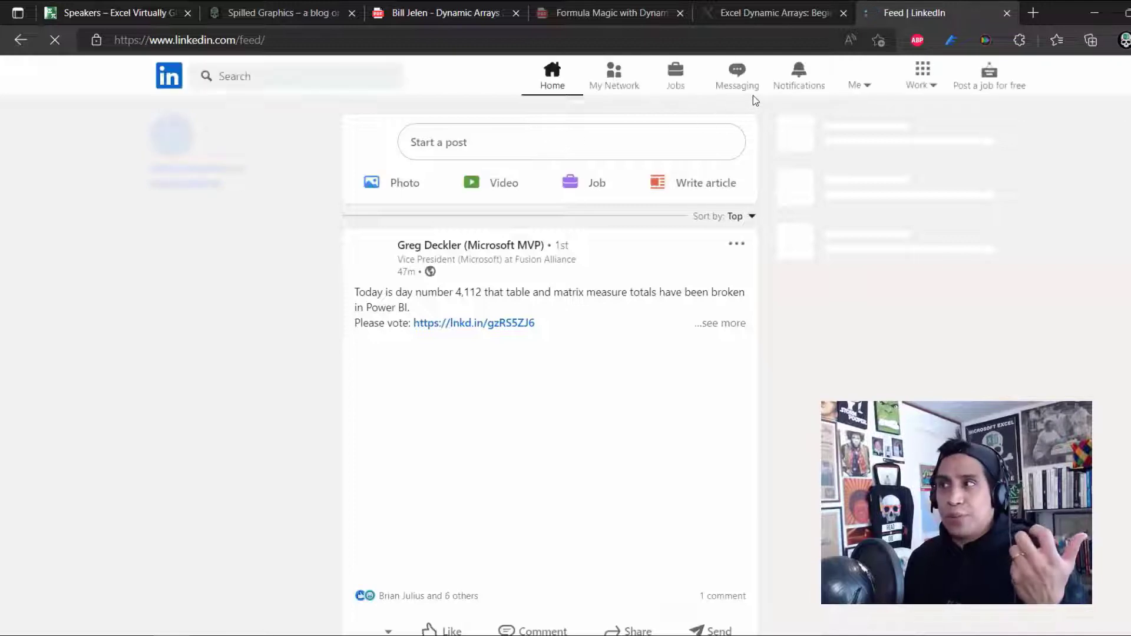
{"action": "left_click", "coordinate": [860, 94]}
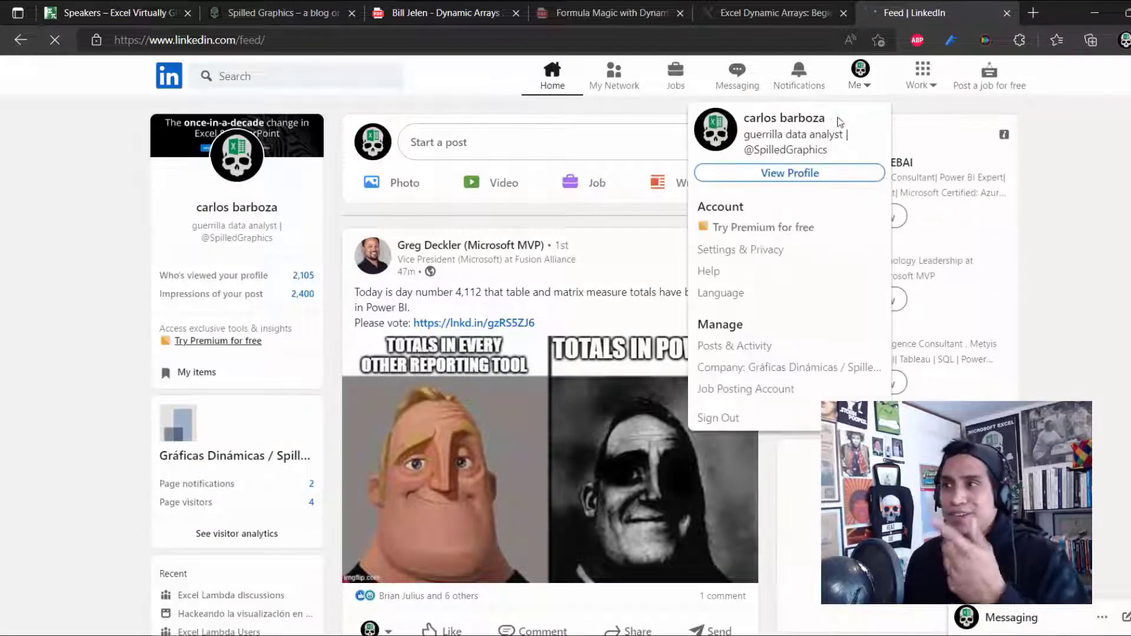
{"action": "left_click", "coordinate": [817, 172]}
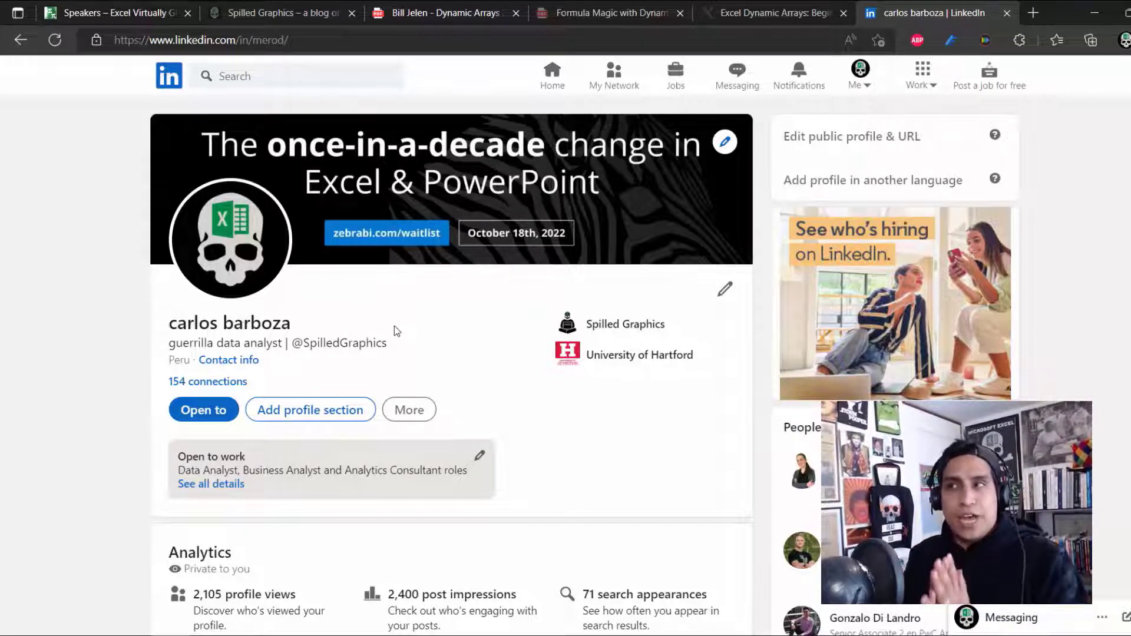
- Go back to the Excel Virtually Global speakers page and review the profiles near the start of the list
{"action": "left_click", "coordinate": [130, 12]}
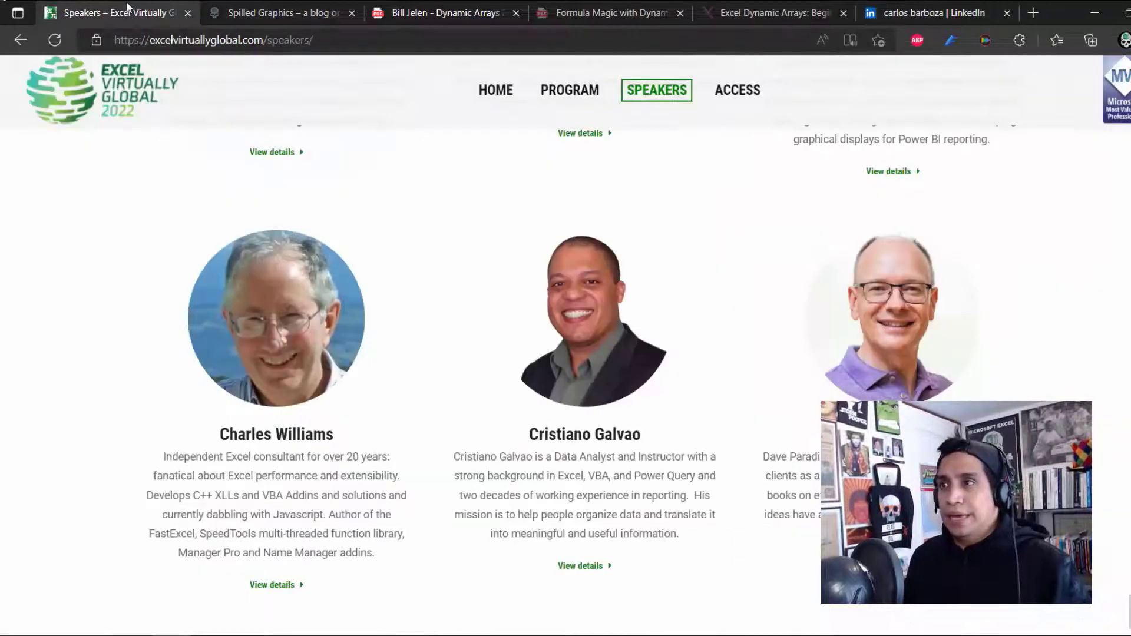
{"action": "scroll", "coordinate": [322, 253], "scroll_direction": "up", "scroll_amount": 15}
{"action": "scroll", "coordinate": [391, 292], "scroll_direction": "down", "scroll_amount": 13}
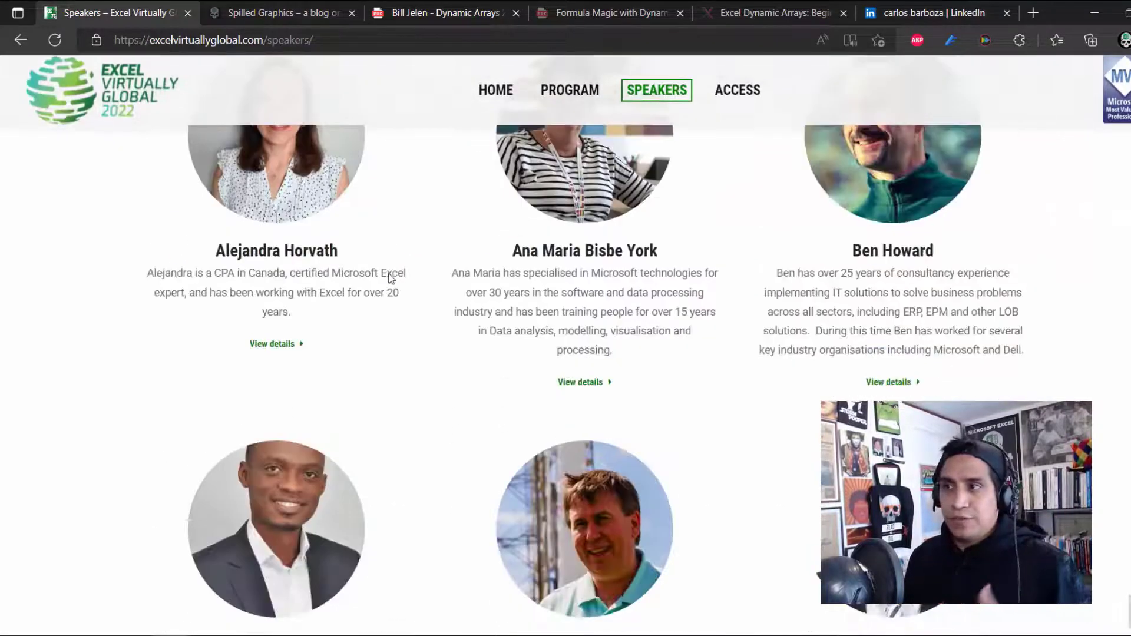
{"action": "scroll", "coordinate": [392, 293], "scroll_direction": "down", "scroll_amount": 10}
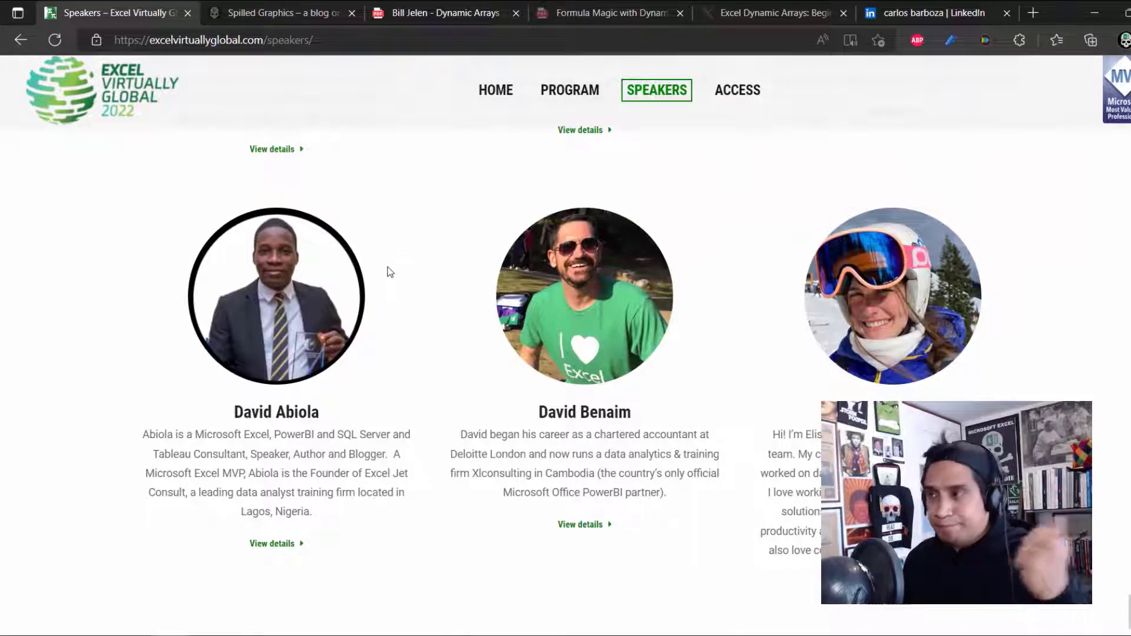